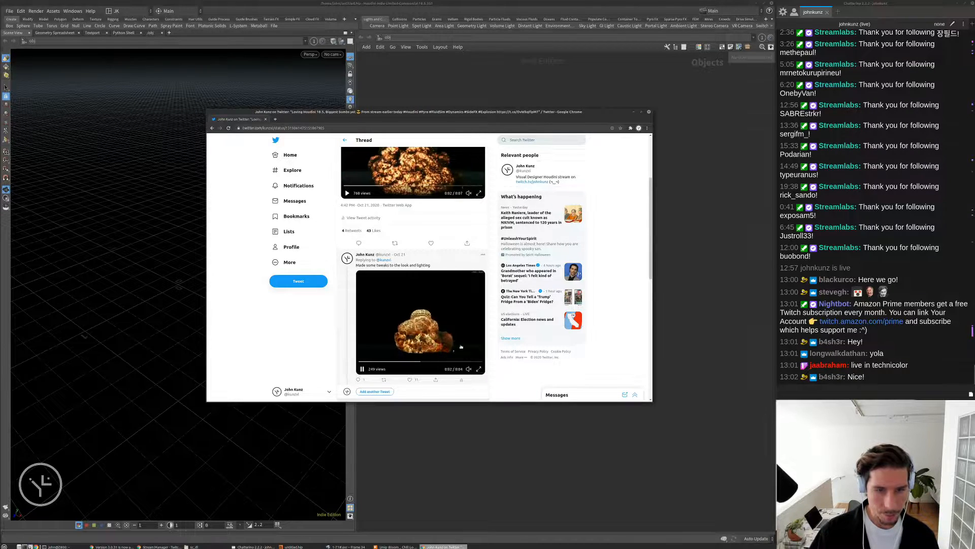
Watch the explosion clip in the tweet reply in full screen, and leave full screen.
{"action": "left_click", "coordinate": [478, 370]}
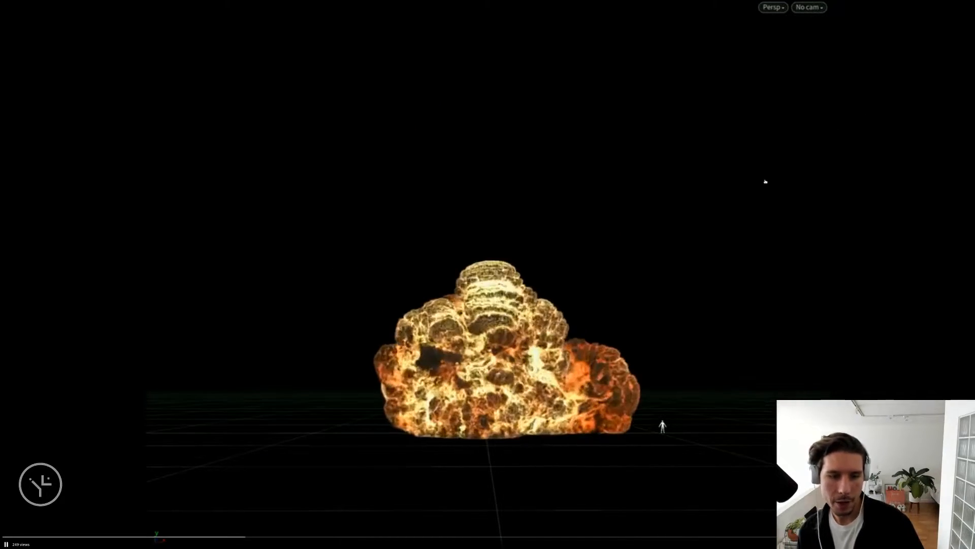
{"action": "key", "text": "Escape"}
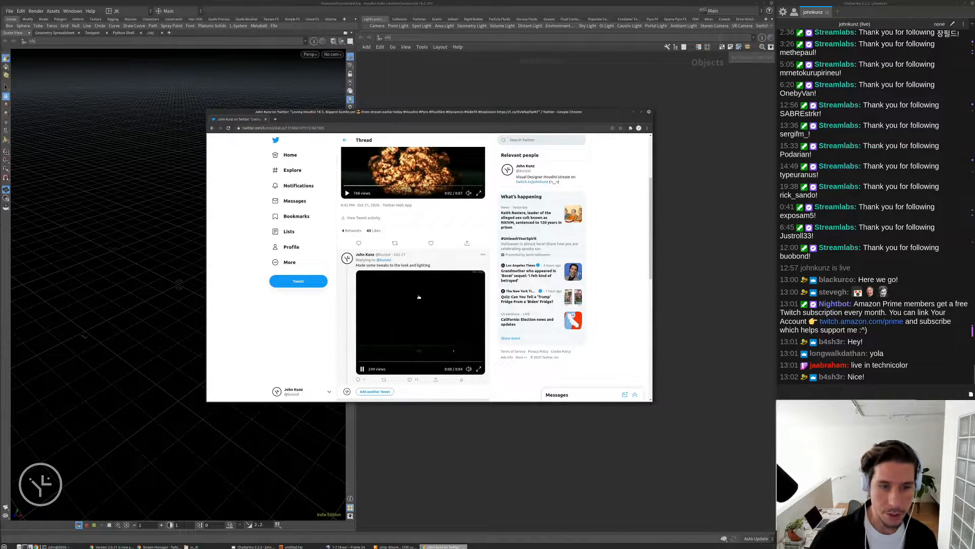
Switch to Houdini and open the recent scene explosion_gpu.v3.hiplc.
{"action": "left_click", "coordinate": [299, 546]}
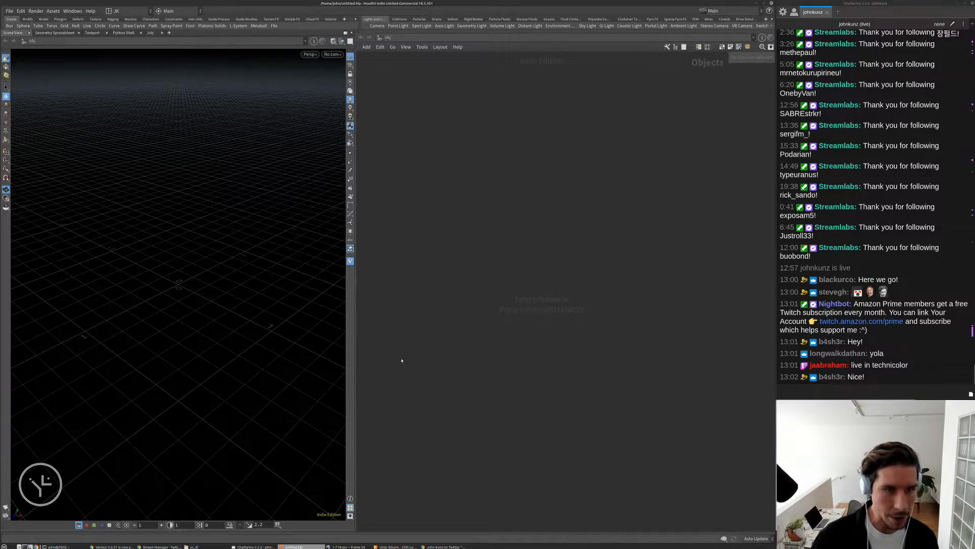
{"action": "left_click", "coordinate": [9, 11]}
{"action": "mouse_move", "coordinate": [51, 32]}
{"action": "left_click", "coordinate": [161, 40]}
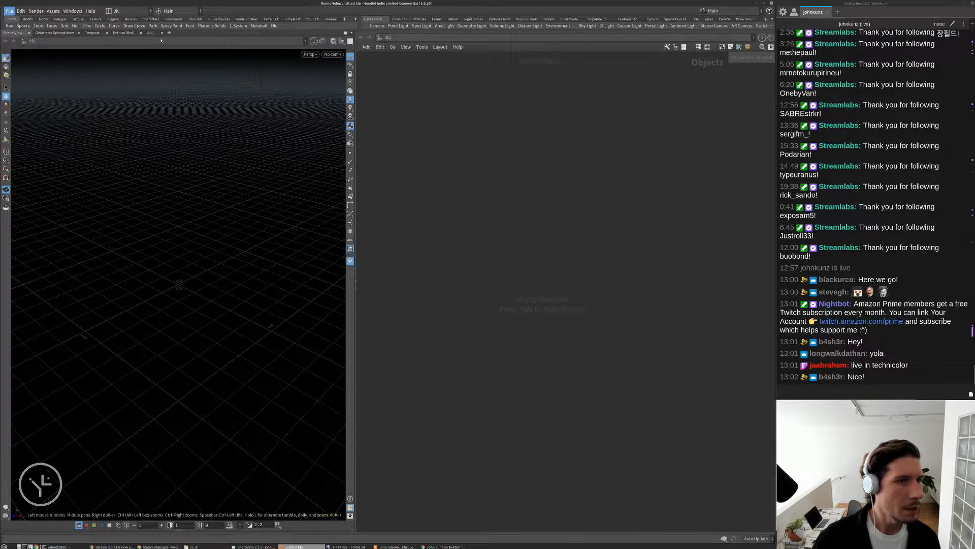
Play the rendered explosion sequence in an enlarged MPlay window, pause it and advance frame by frame to frame 61.
{"action": "left_click", "coordinate": [348, 546]}
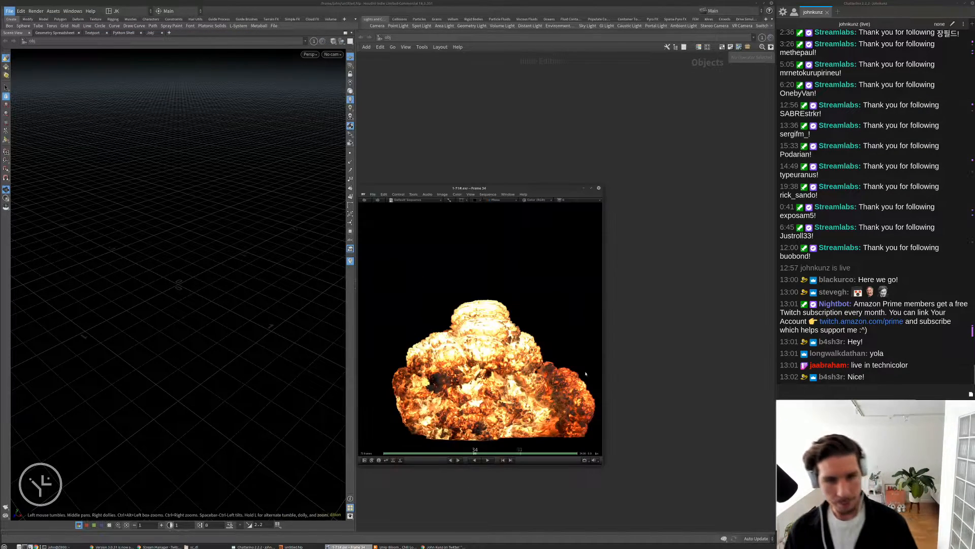
{"action": "key", "text": "space"}
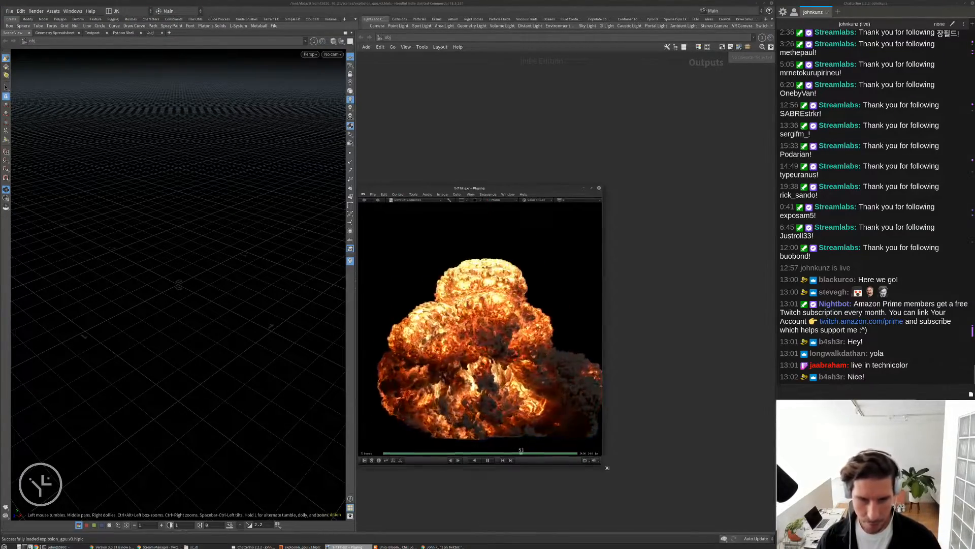
{"action": "left_click_drag", "start_coordinate": [601, 463], "coordinate": [687, 503]}
{"action": "key", "text": "space"}
{"action": "key", "text": "Right"}
{"action": "key", "text": "Right"}
{"action": "key", "text": "Right"}
{"action": "key", "text": "Right"}
{"action": "key", "text": "Right"}
{"action": "key", "text": "Right"}
{"action": "key", "text": "Right"}
{"action": "key", "text": "Right"}
{"action": "key", "text": "Right"}
{"action": "key", "text": "Right"}
{"action": "key", "text": "Right"}
{"action": "key", "text": "Right"}
{"action": "key", "text": "Right"}
{"action": "key", "text": "Right"}
{"action": "key", "text": "Right"}
{"action": "key", "text": "Right"}
{"action": "key", "text": "Right"}
{"action": "key", "text": "Right"}
{"action": "key", "text": "Right"}
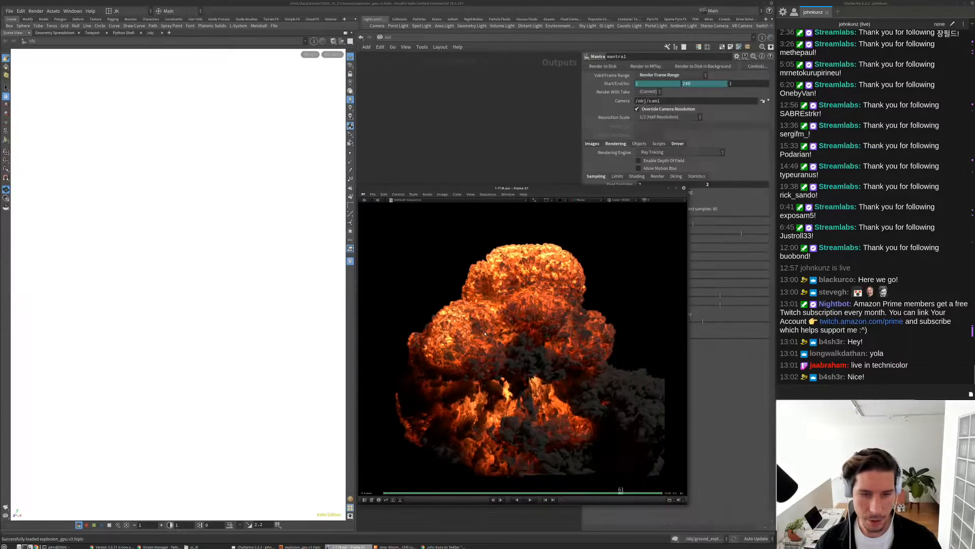
Return to the Houdini window and hide the pane tabs of the network editor pane.
{"action": "left_click", "coordinate": [507, 109]}
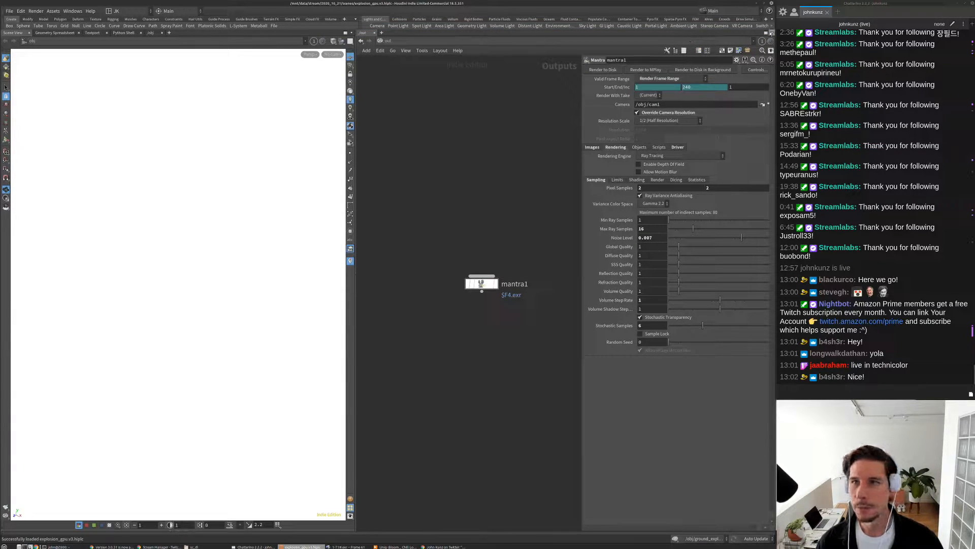
{"action": "left_click", "coordinate": [772, 33]}
{"action": "mouse_move", "coordinate": [781, 149]}
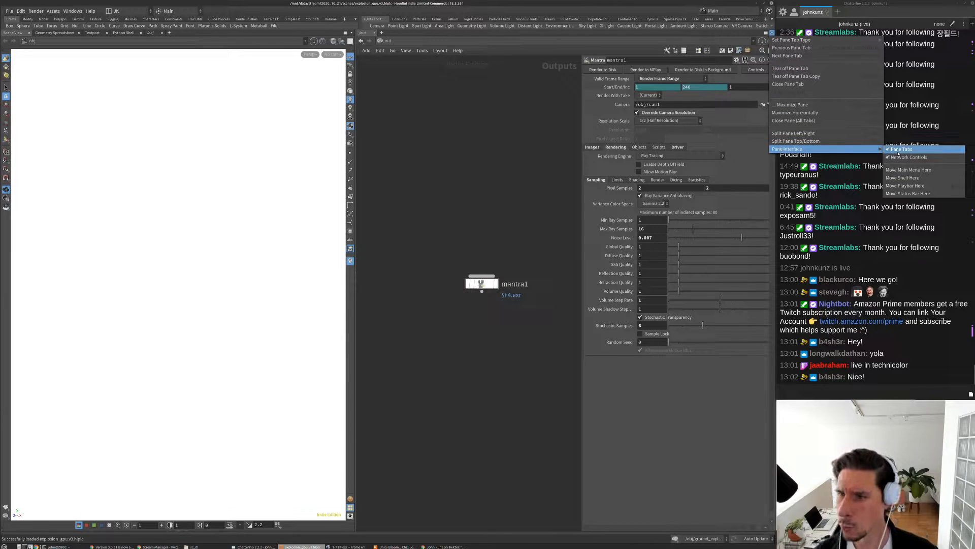
{"action": "left_click", "coordinate": [901, 150]}
Go through the obj network into the ground_explosion geometry and move the no_scatter node farther from pyrolook.
{"action": "left_click", "coordinate": [390, 39]}
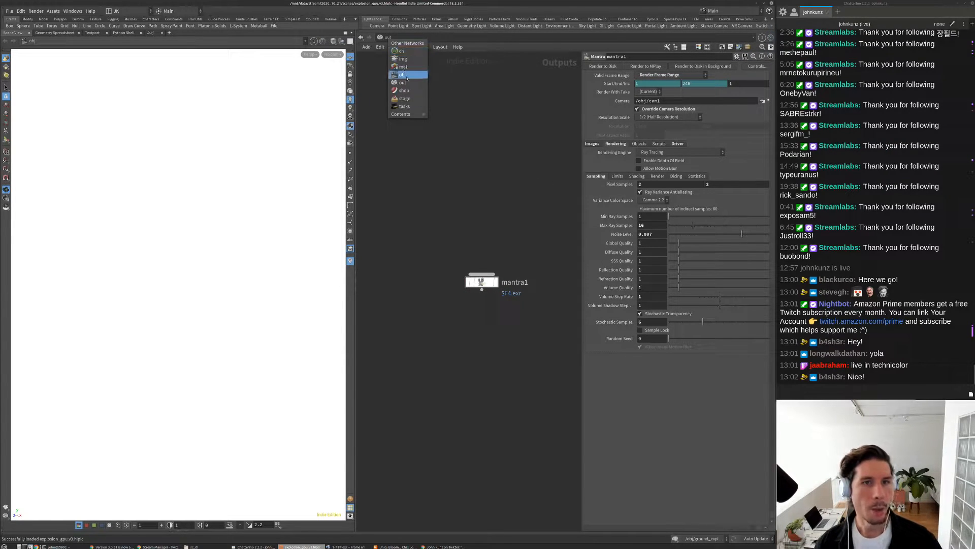
{"action": "left_click", "coordinate": [403, 77]}
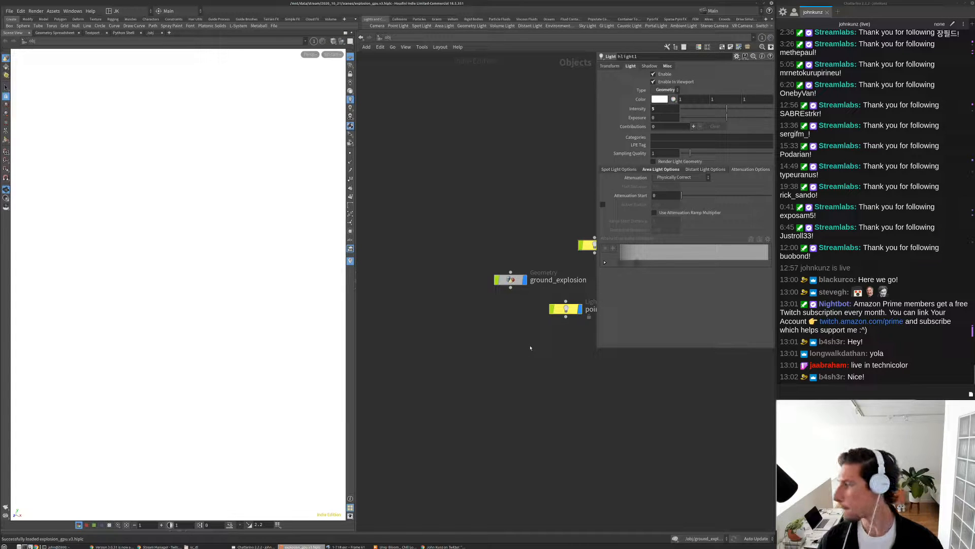
{"action": "scroll", "coordinate": [507, 454], "scroll_direction": "up", "scroll_amount": 4}
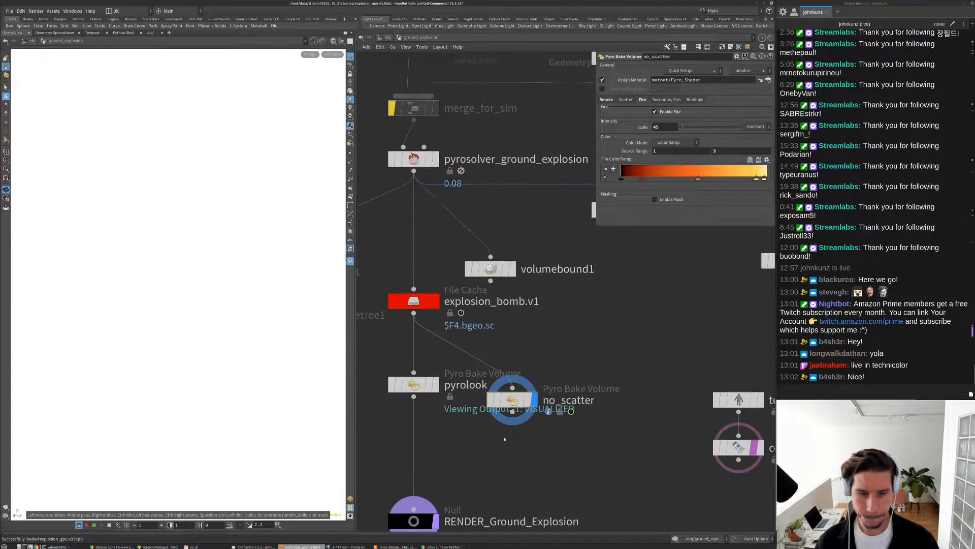
{"action": "middle_click_drag", "start_coordinate": [480, 438], "coordinate": [518, 379]}
{"action": "left_click_drag", "start_coordinate": [552, 339], "coordinate": [569, 373]}
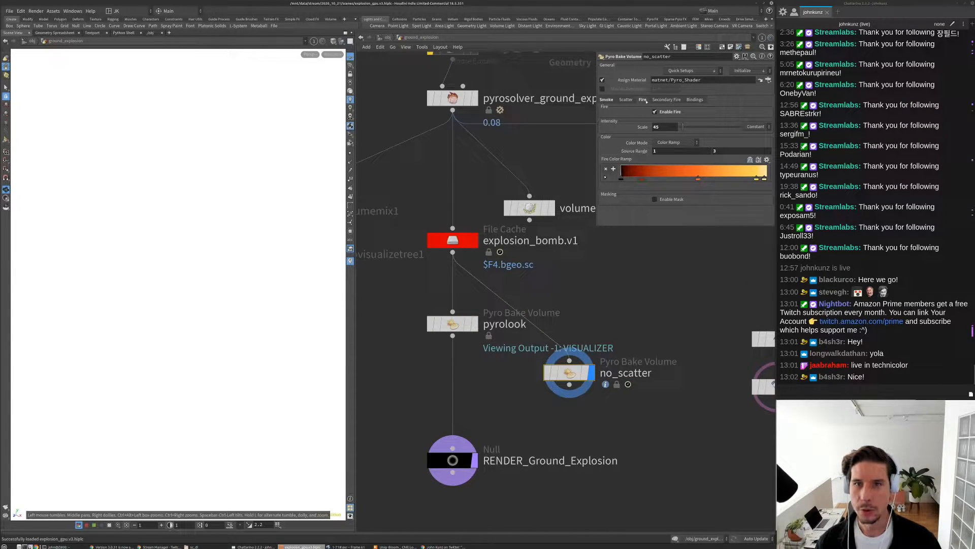
Review the scatter and smoke settings of the no_scatter node and the scatter settings of pyrolook.
{"action": "left_click", "coordinate": [626, 100]}
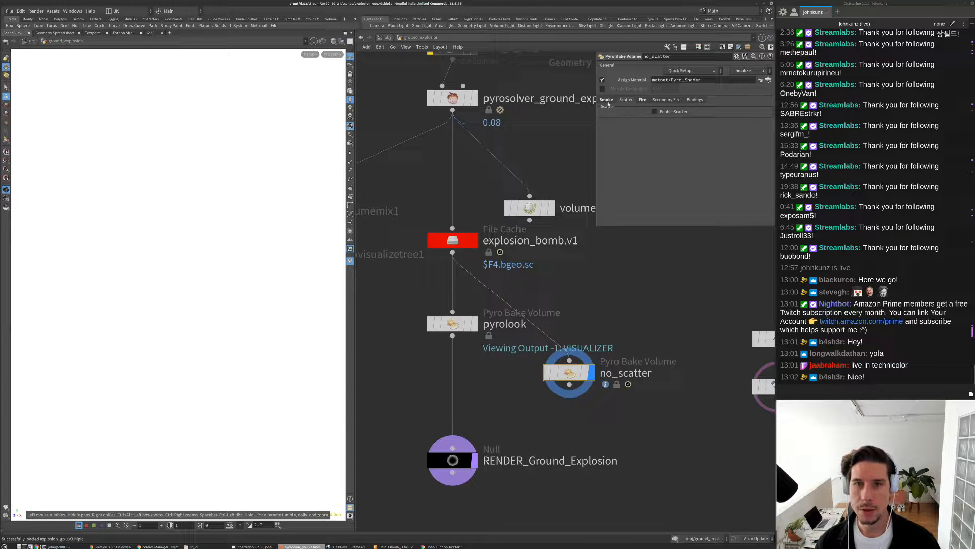
{"action": "left_click", "coordinate": [608, 102]}
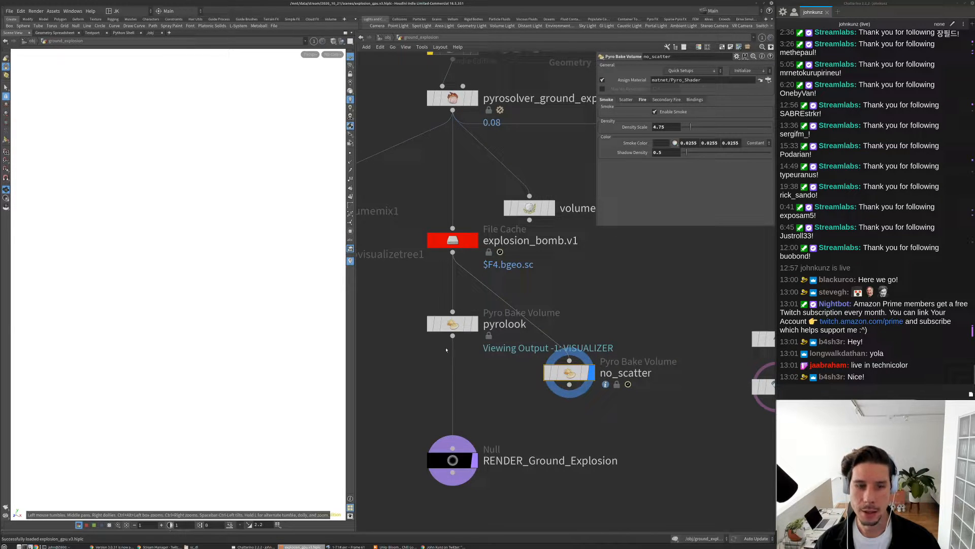
{"action": "left_click", "coordinate": [451, 325]}
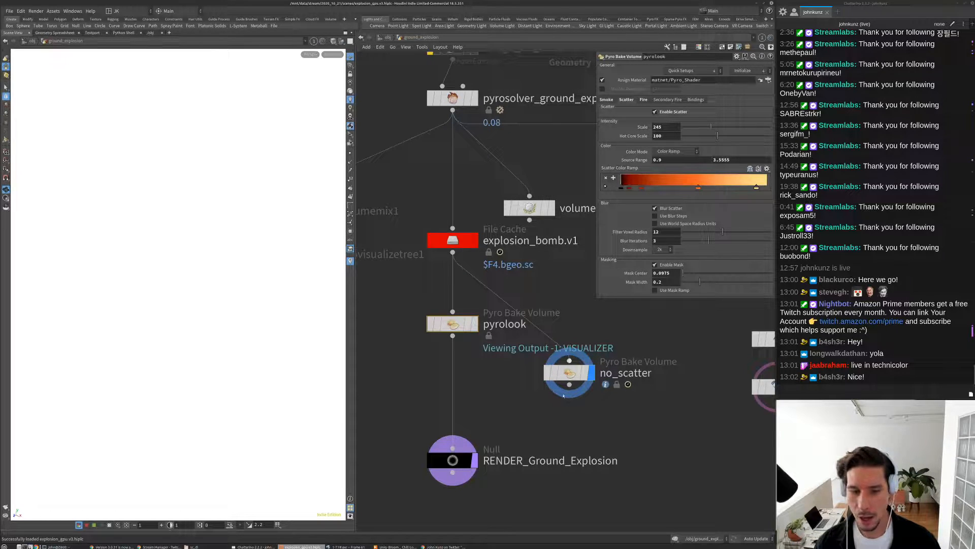
Examine the fire and smoke detail of the rendered explosion up close at several frames in MPlay, and close MPlay.
{"action": "left_click", "coordinate": [349, 546]}
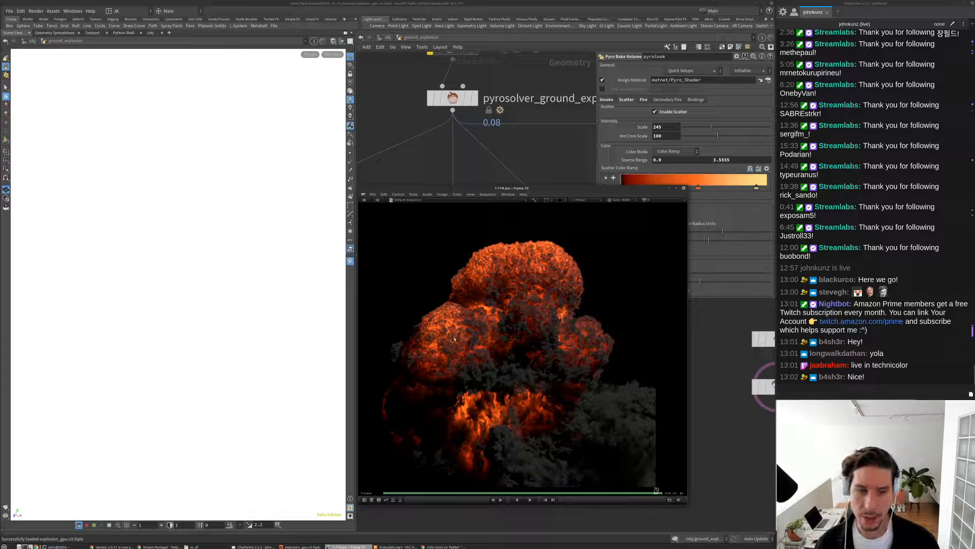
{"action": "scroll", "coordinate": [471, 328], "scroll_direction": "up", "scroll_amount": 5}
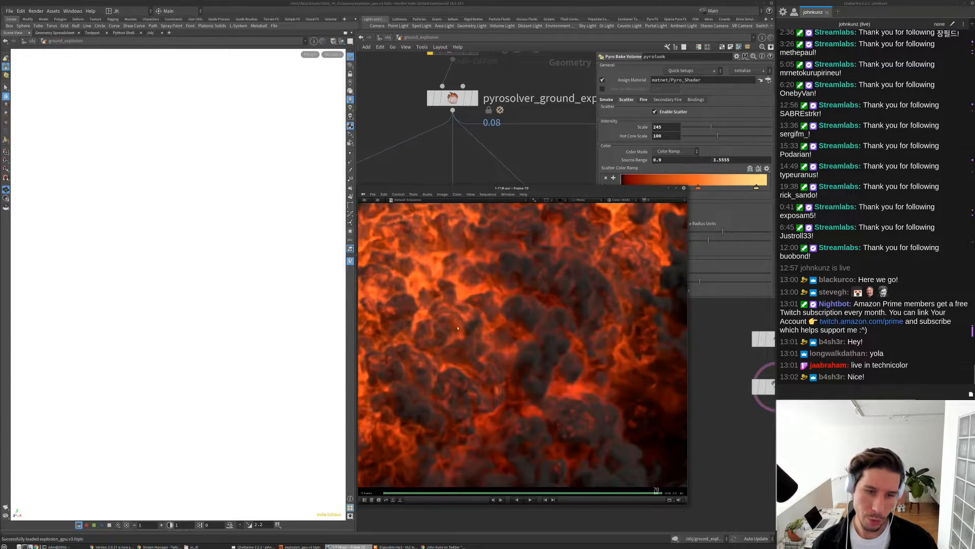
{"action": "middle_click_drag", "start_coordinate": [410, 248], "coordinate": [460, 263]}
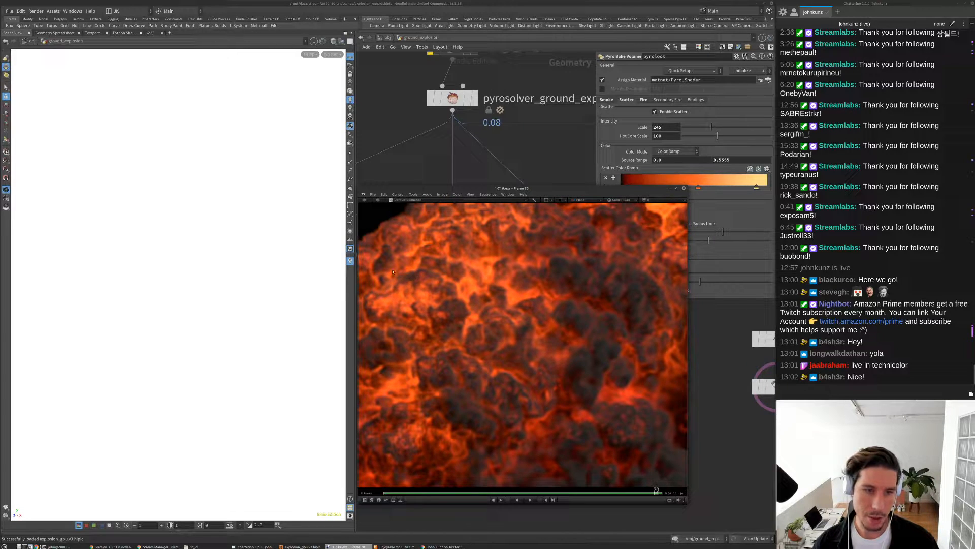
{"action": "left_click_drag", "start_coordinate": [448, 298], "coordinate": [593, 253]}
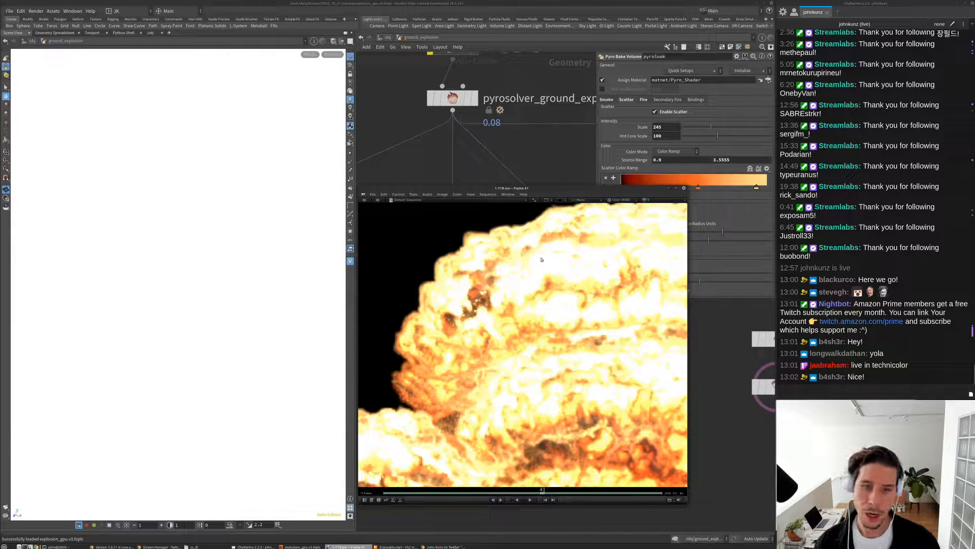
{"action": "mouse_move", "coordinate": [546, 267]}
{"action": "left_mouse_down"}
{"action": "mouse_move", "coordinate": [568, 275]}
{"action": "mouse_move", "coordinate": [546, 281]}
{"action": "left_mouse_up"}
{"action": "key", "text": "space"}
{"action": "middle_click_drag", "start_coordinate": [546, 281], "coordinate": [499, 338]}
{"action": "left_click_drag", "start_coordinate": [499, 338], "coordinate": [443, 346], "text": "ctrl"}
{"action": "middle_click_drag", "start_coordinate": [443, 346], "coordinate": [510, 328]}
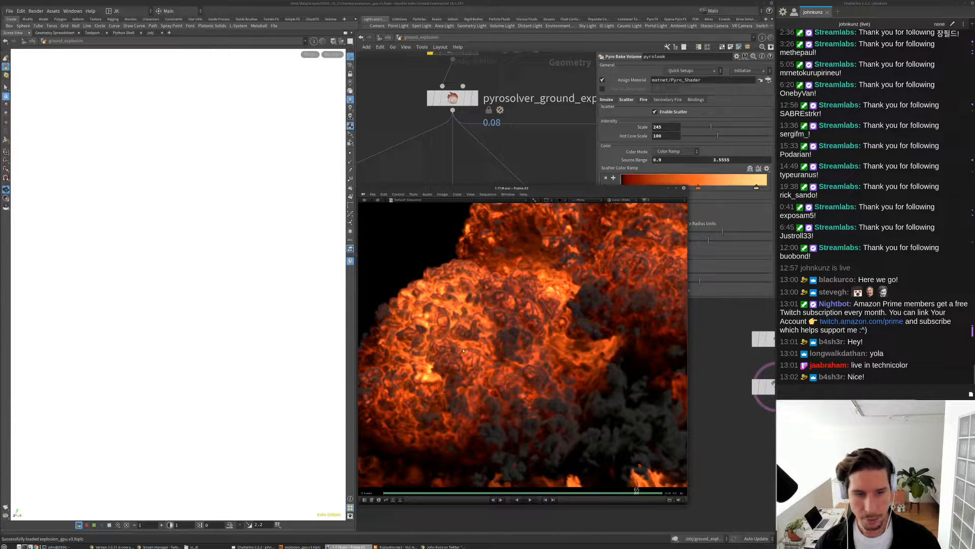
{"action": "middle_click_drag", "start_coordinate": [599, 310], "coordinate": [363, 342]}
{"action": "middle_click_drag", "start_coordinate": [528, 383], "coordinate": [574, 342]}
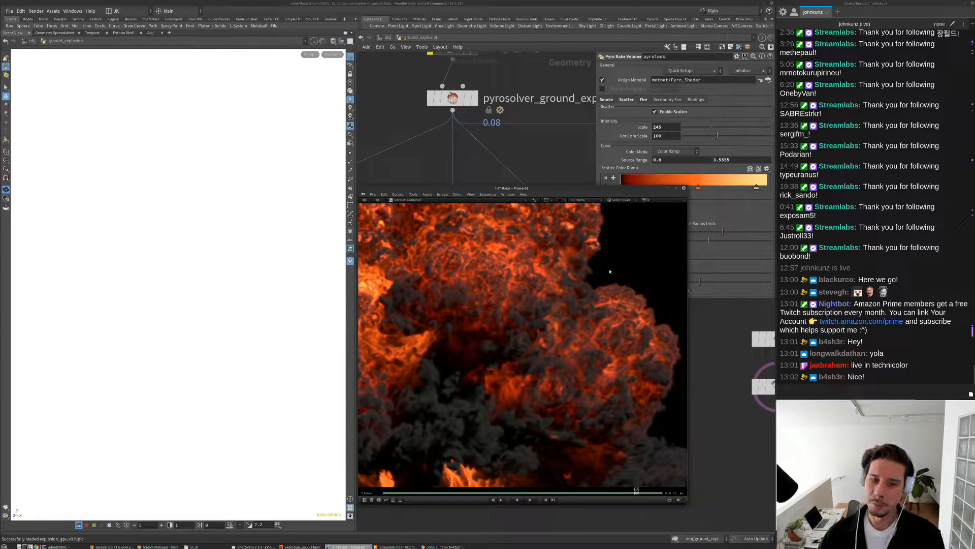
{"action": "middle_click_drag", "start_coordinate": [482, 352], "coordinate": [507, 373]}
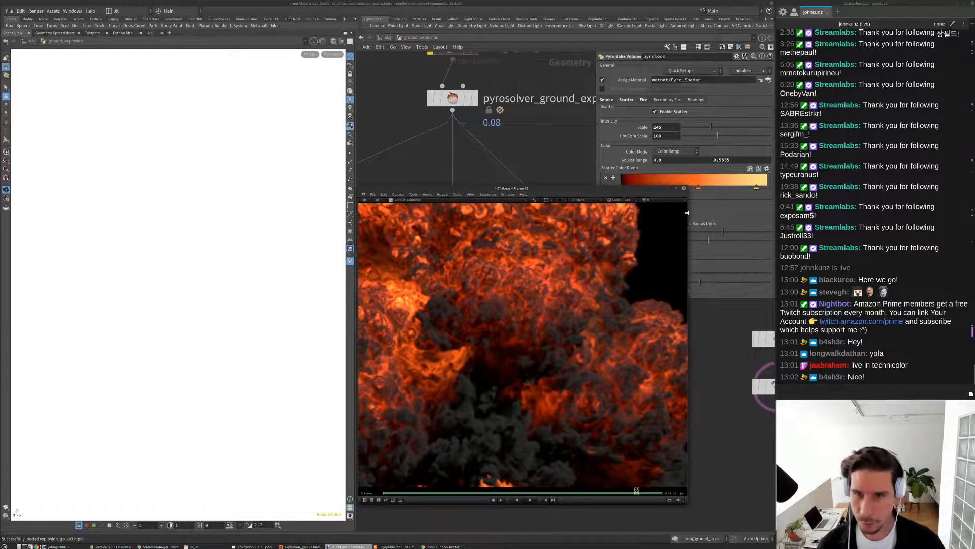
{"action": "left_click", "coordinate": [684, 188]}
Select the offset_startframe node at the head of the burst source chain and display its output.
{"action": "scroll", "coordinate": [560, 432], "scroll_direction": "down", "scroll_amount": 3}
{"action": "middle_click_drag", "start_coordinate": [465, 238], "coordinate": [427, 313]}
{"action": "scroll", "coordinate": [471, 231], "scroll_direction": "up", "scroll_amount": 5}
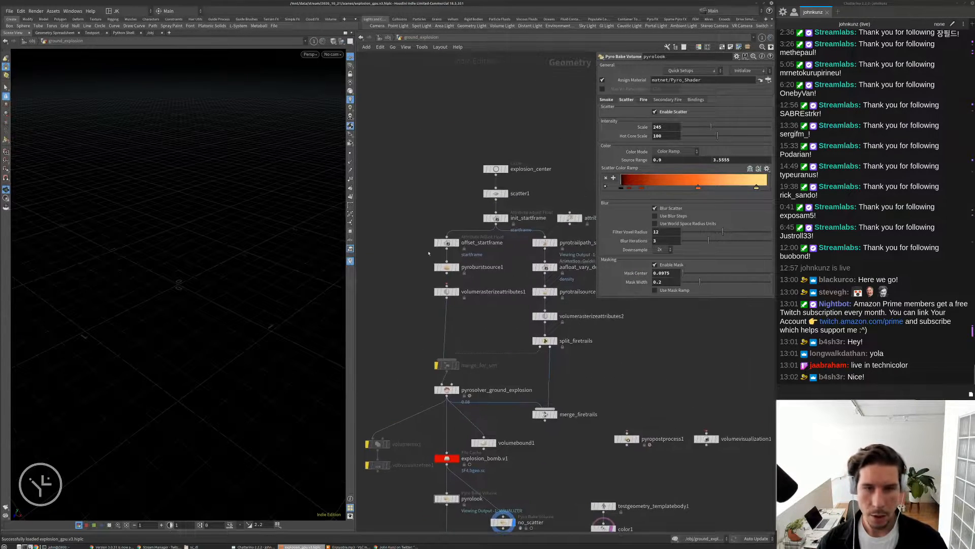
{"action": "left_click", "coordinate": [470, 231]}
{"action": "scroll", "coordinate": [432, 224], "scroll_direction": "down", "scroll_amount": 5}
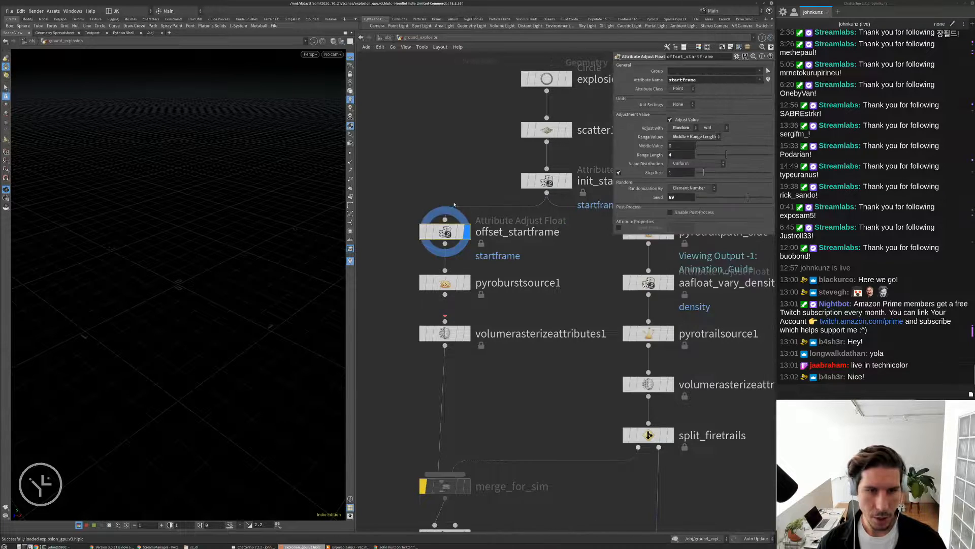
{"action": "scroll", "coordinate": [447, 224], "scroll_direction": "up", "scroll_amount": 2}
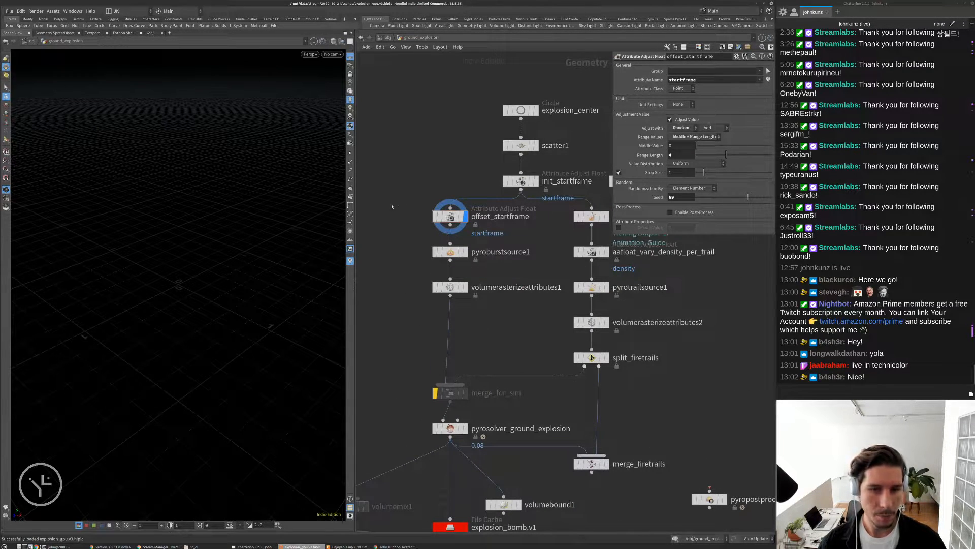
{"action": "scroll", "coordinate": [452, 343], "scroll_direction": "down", "scroll_amount": 2}
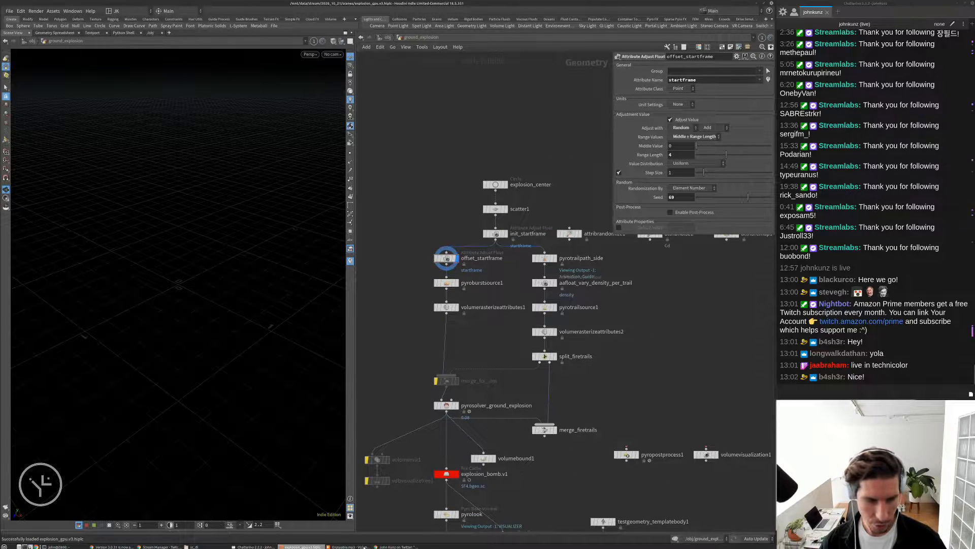
Switch to the browser and compare the two explosion clips in the Twitter thread.
{"action": "left_click", "coordinate": [396, 546]}
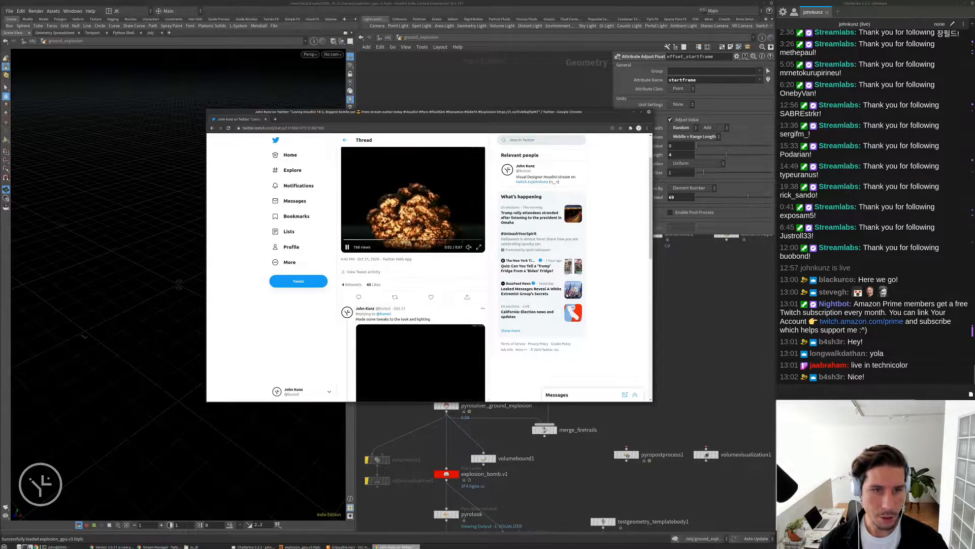
{"action": "scroll", "coordinate": [414, 269], "scroll_direction": "down", "scroll_amount": 2}
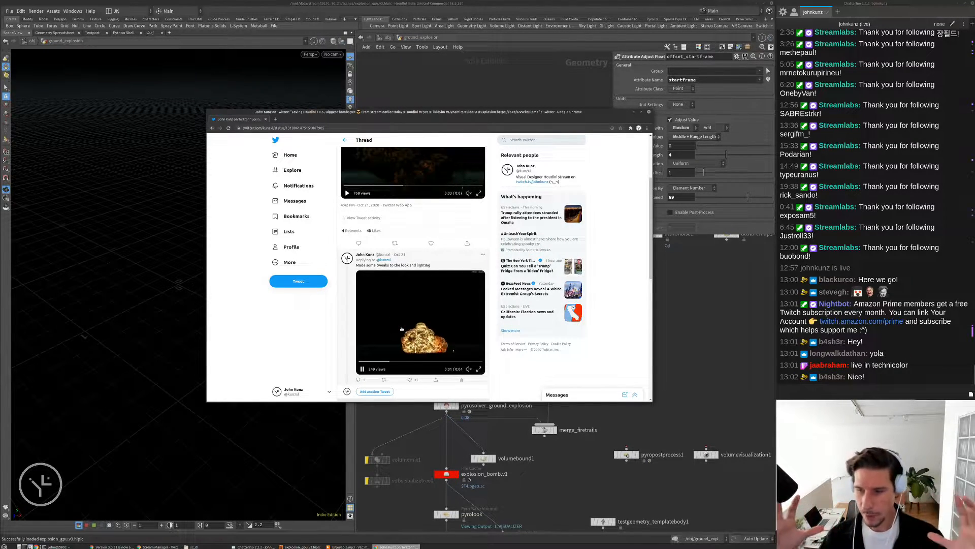
{"action": "scroll", "coordinate": [389, 334], "scroll_direction": "up", "scroll_amount": 1}
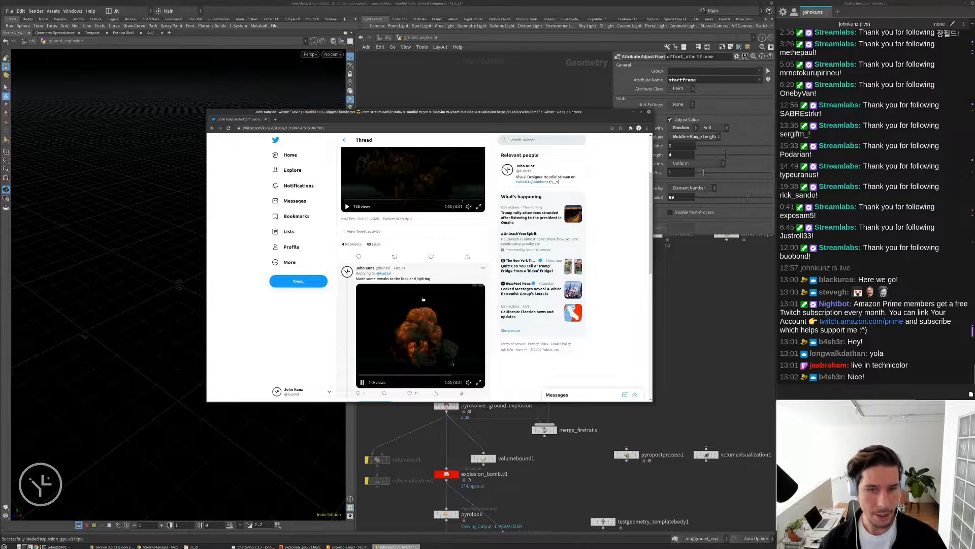
{"action": "scroll", "coordinate": [410, 300], "scroll_direction": "down", "scroll_amount": 2}
{"action": "scroll", "coordinate": [415, 325], "scroll_direction": "up", "scroll_amount": 4}
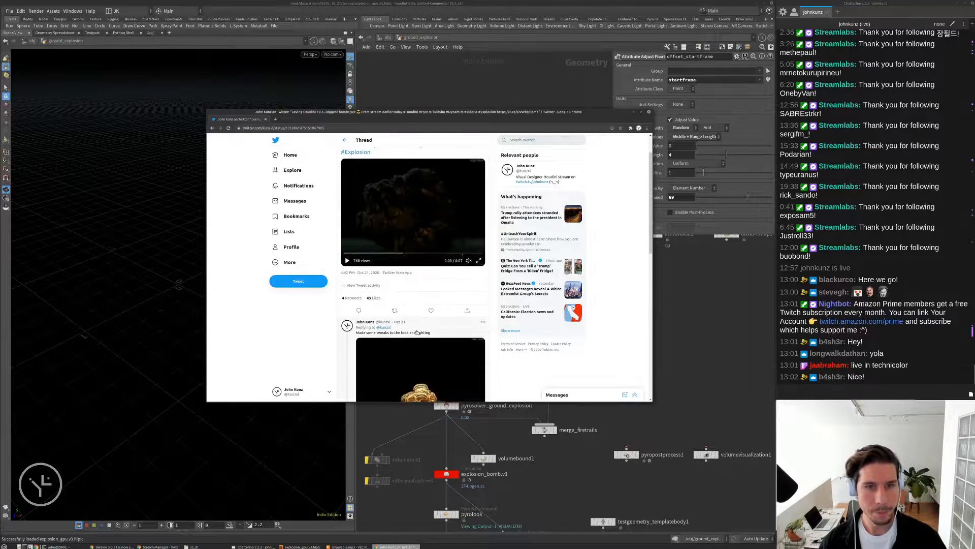
Return to Houdini and look over the ground_explosion network from the source nodes to the pyro solver.
{"action": "left_click", "coordinate": [692, 328]}
{"action": "middle_click_drag", "start_coordinate": [644, 331], "coordinate": [625, 364]}
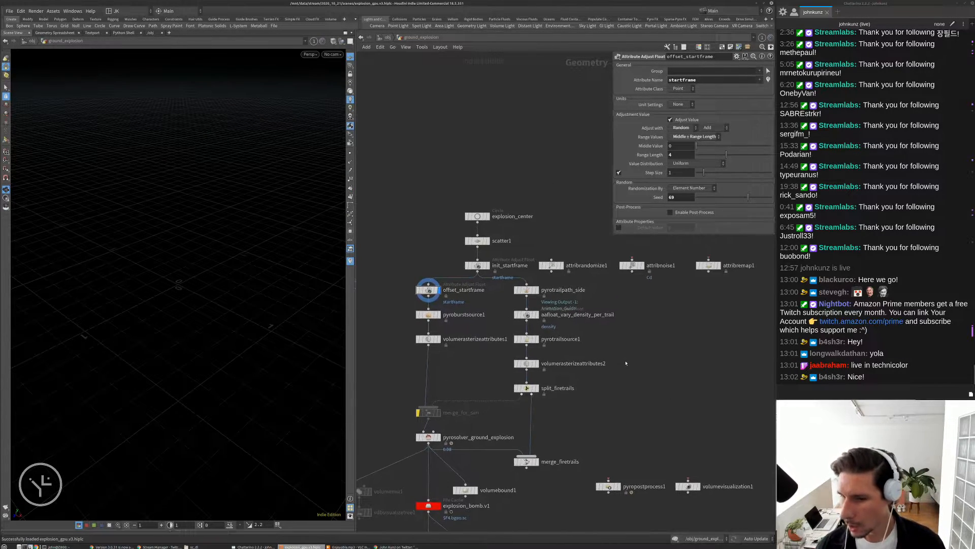
{"action": "scroll", "coordinate": [624, 358], "scroll_direction": "down", "scroll_amount": 4}
{"action": "scroll", "coordinate": [485, 371], "scroll_direction": "up", "scroll_amount": 3}
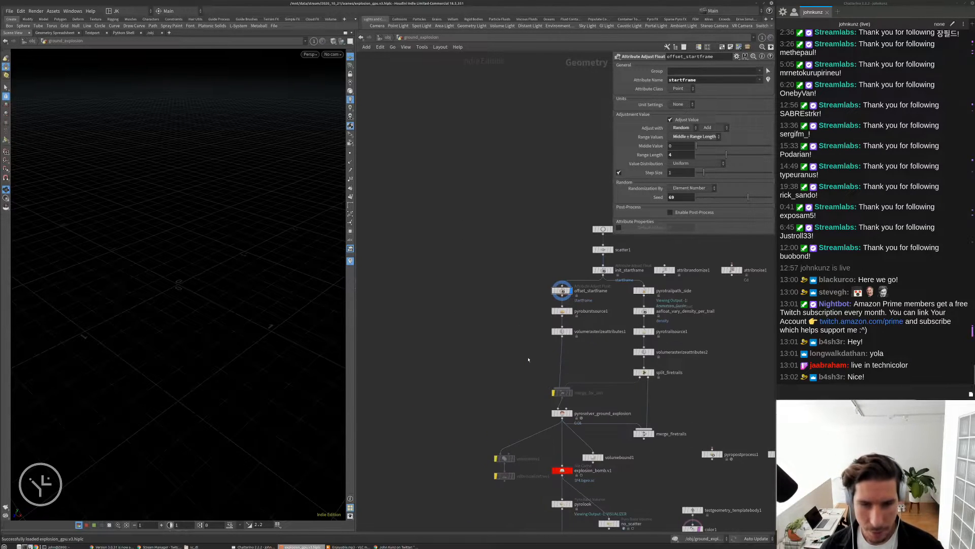
{"action": "middle_click_drag", "start_coordinate": [551, 347], "coordinate": [471, 334]}
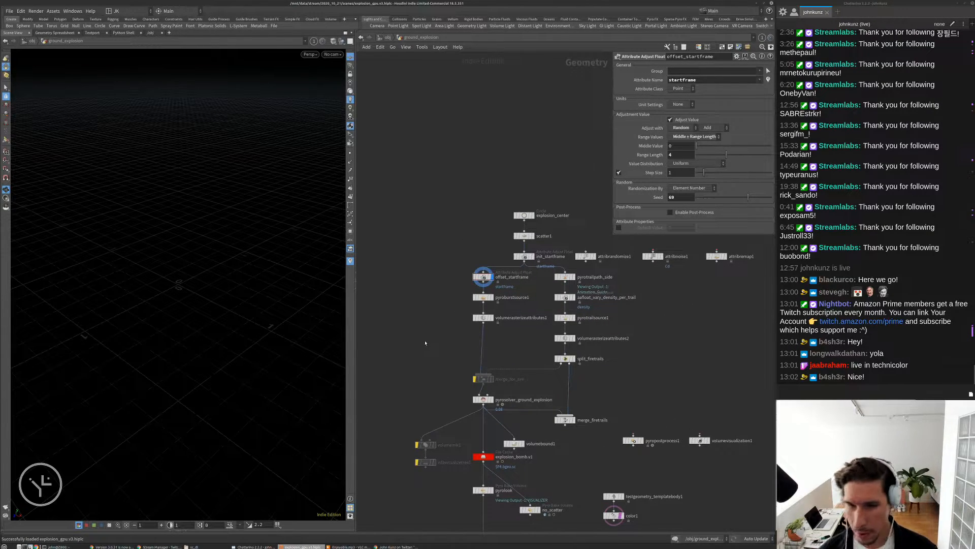
{"action": "scroll", "coordinate": [468, 344], "scroll_direction": "up", "scroll_amount": 4}
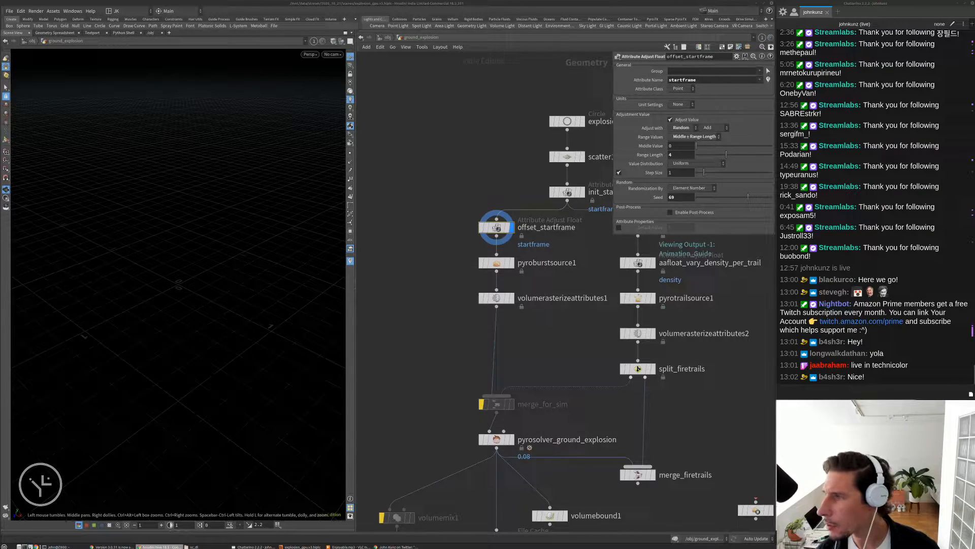
Copy the SideFX Houdini HIVE page's web address and post it in the stream chat.
{"action": "left_click_drag", "start_coordinate": [775, 82], "coordinate": [274, 82]}
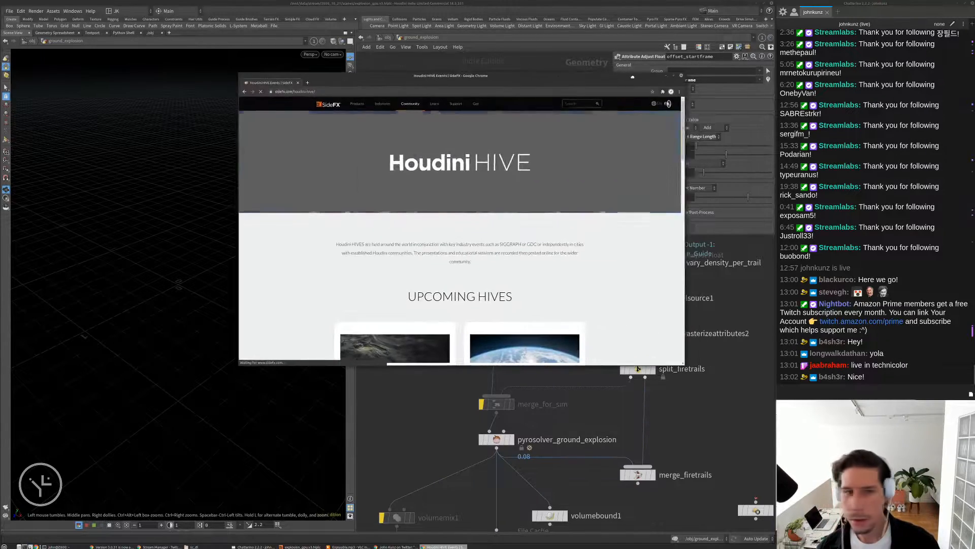
{"action": "left_click", "coordinate": [425, 92]}
{"action": "key", "text": "ctrl+c"}
{"action": "left_click", "coordinate": [781, 346]}
{"action": "key", "text": "ctrl+v"}
{"action": "key", "text": "Return"}
Open the Houdini 18.5 HIVE event page and highlight the talk "Sculpt your Explosions with PyroFX" in the Day 1 schedule.
{"action": "scroll", "coordinate": [494, 263], "scroll_direction": "down", "scroll_amount": 3}
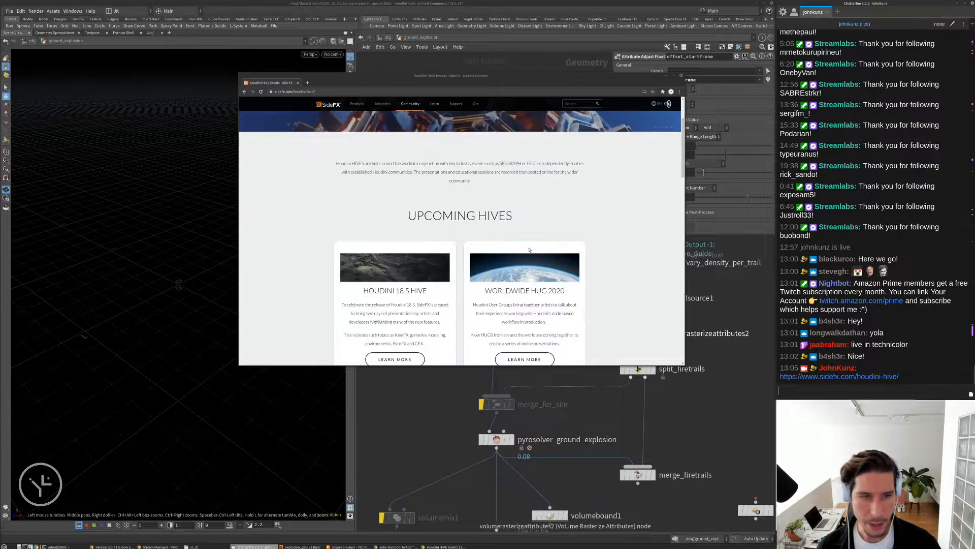
{"action": "left_click", "coordinate": [393, 278]}
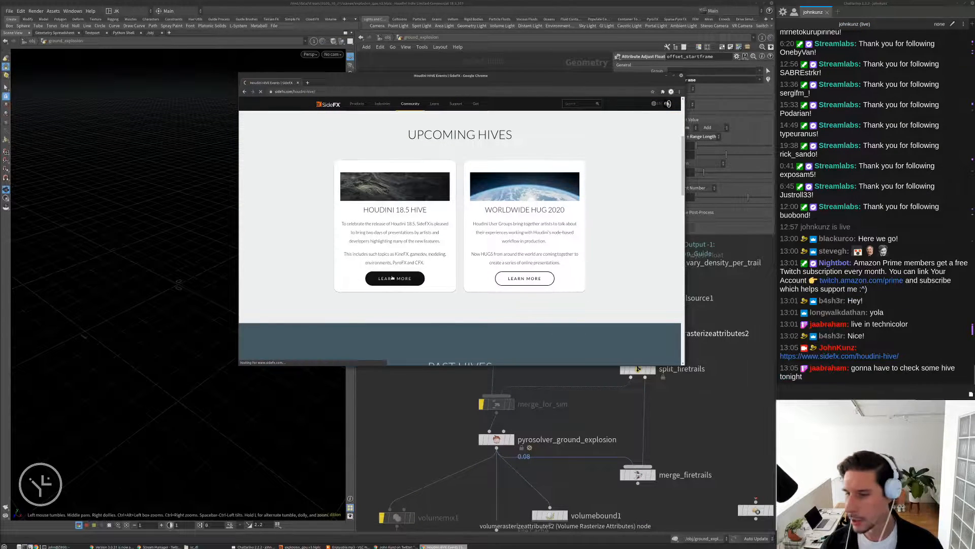
{"action": "scroll", "coordinate": [443, 265], "scroll_direction": "down", "scroll_amount": 5}
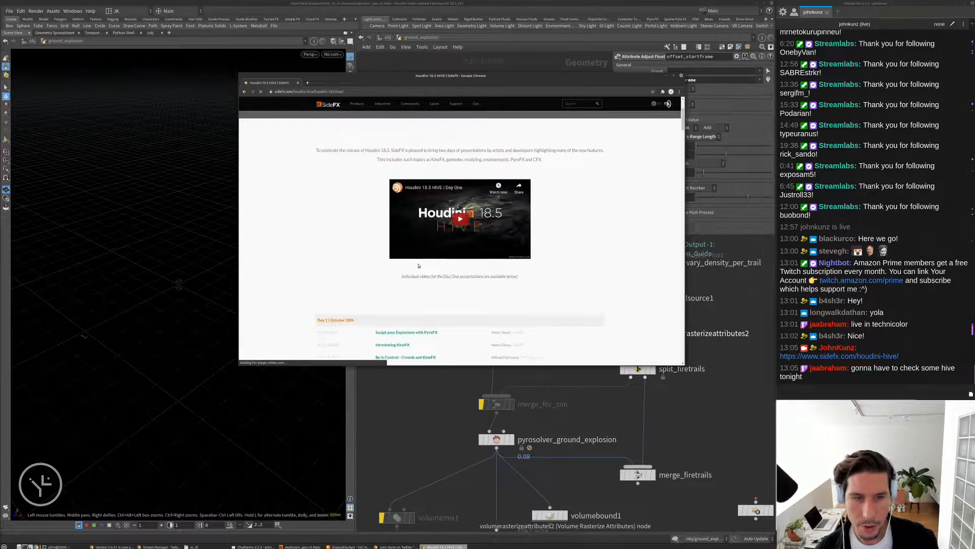
{"action": "scroll", "coordinate": [359, 232], "scroll_direction": "down", "scroll_amount": 2}
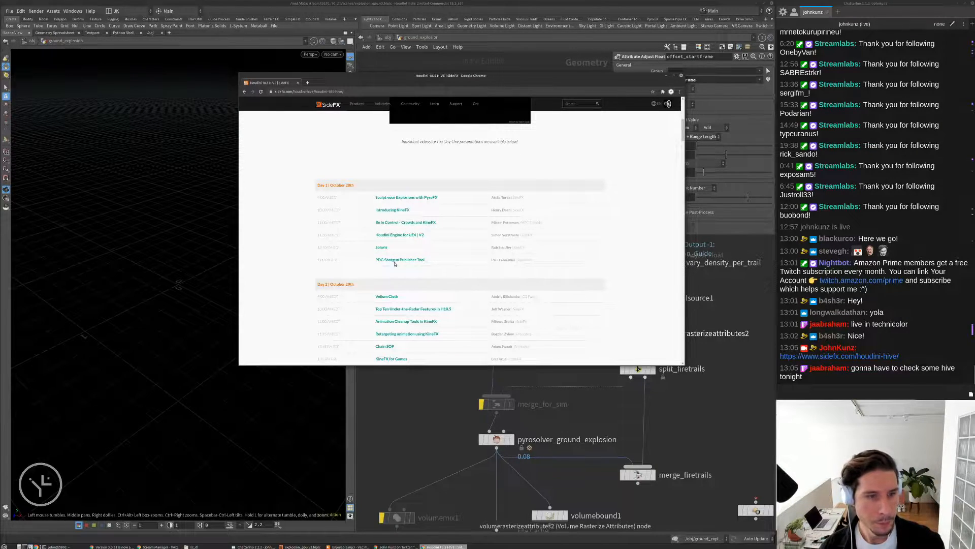
{"action": "scroll", "coordinate": [394, 267], "scroll_direction": "down", "scroll_amount": 1}
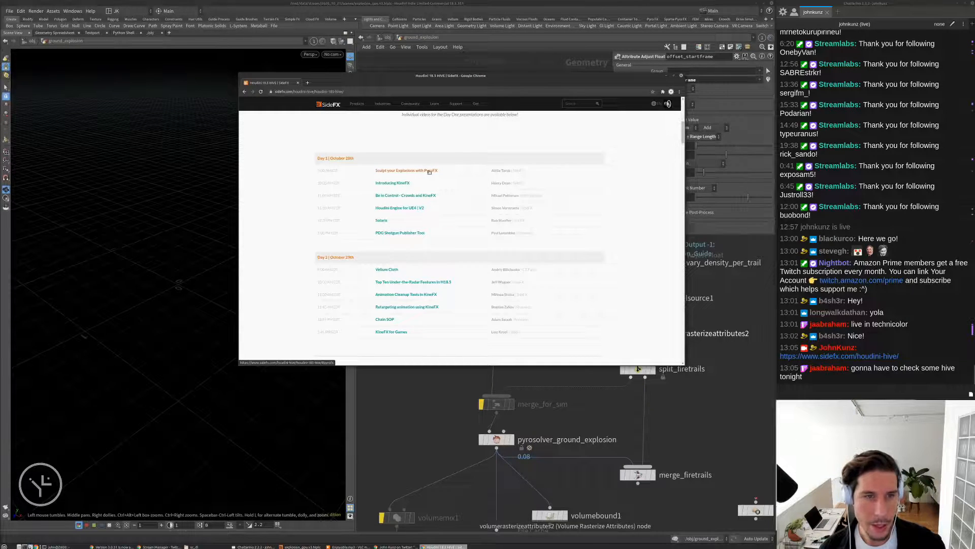
{"action": "triple_click", "coordinate": [447, 171]}
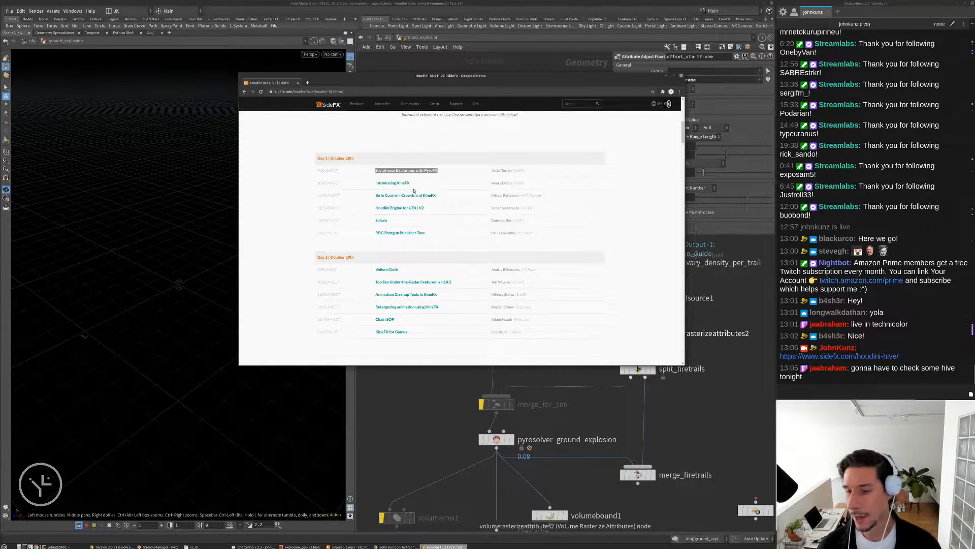
Return to Houdini, show the playbar, and reset the animation to the first frame.
{"action": "left_click", "coordinate": [374, 394]}
{"action": "scroll", "coordinate": [401, 371], "scroll_direction": "down", "scroll_amount": 2}
{"action": "scroll", "coordinate": [457, 259], "scroll_direction": "up", "scroll_amount": 4}
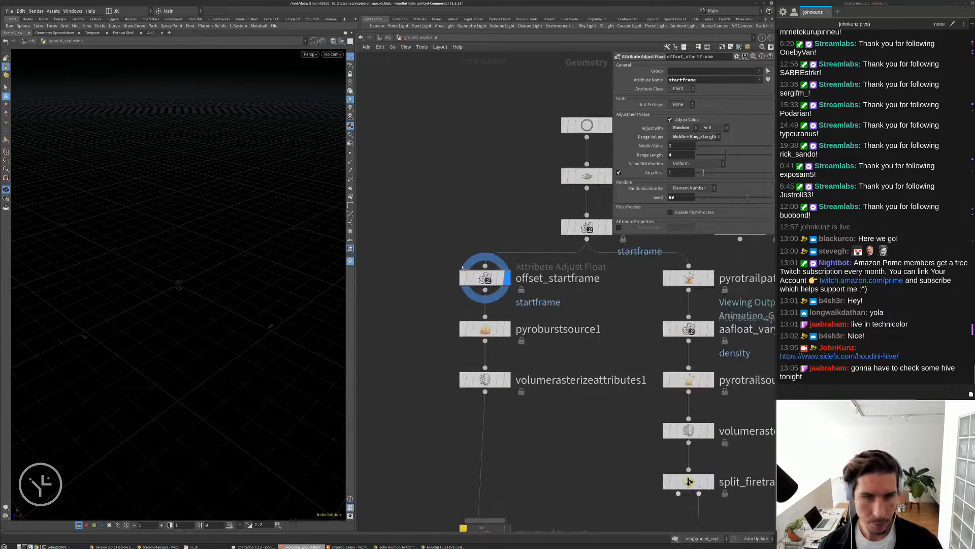
{"action": "middle_click_drag", "start_coordinate": [433, 262], "coordinate": [456, 262]}
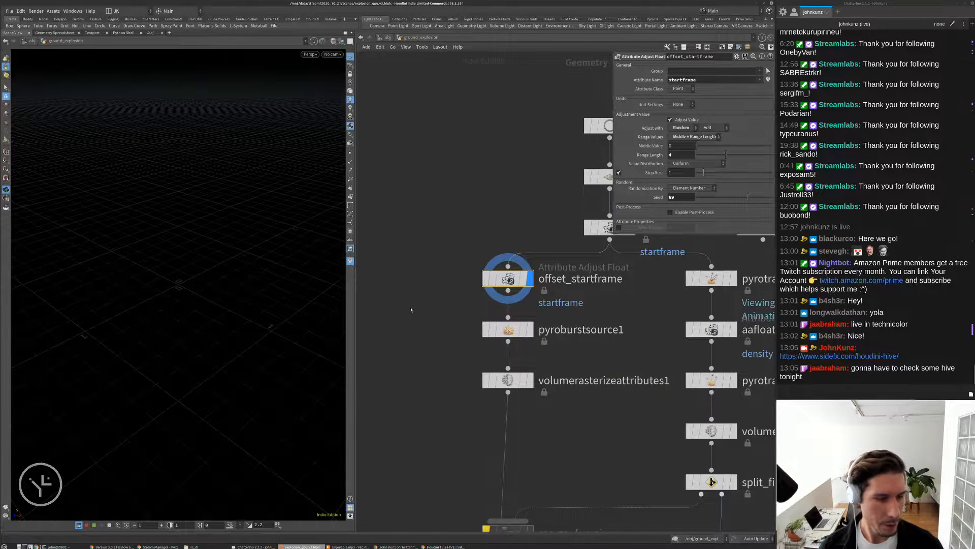
{"action": "left_click", "coordinate": [393, 534]}
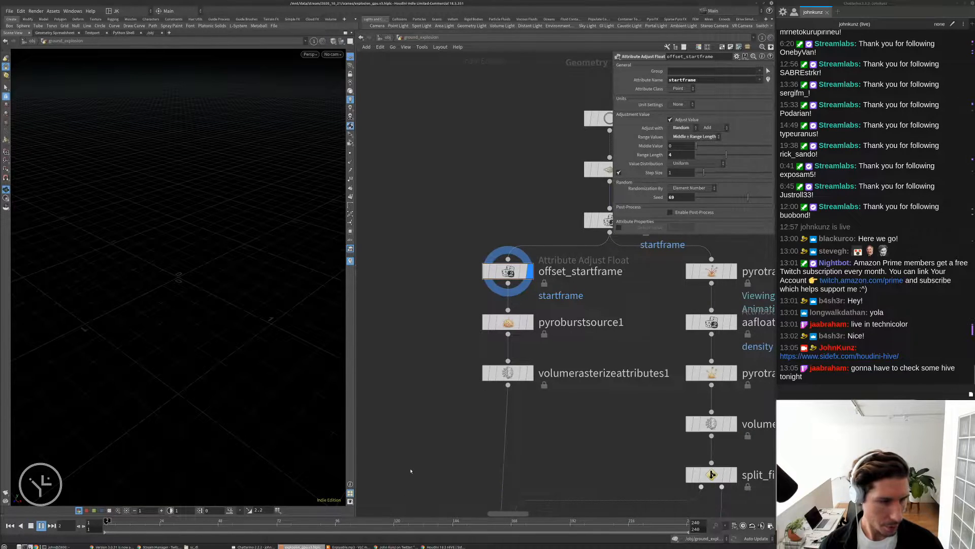
{"action": "key", "text": "ctrl+Up"}
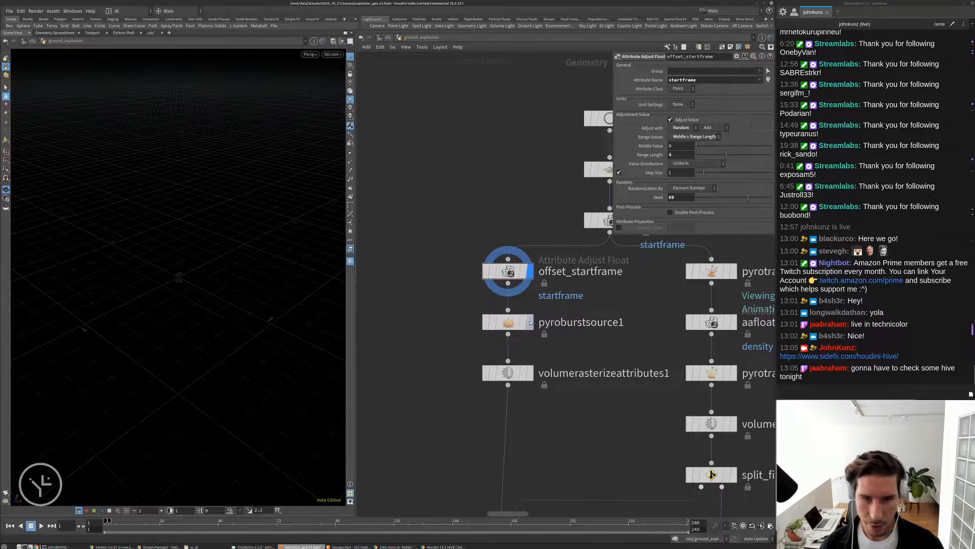
Display the output of pyroburstsource1, and select the pyrotrailpath_side node to show its settings.
{"action": "middle_click_drag", "start_coordinate": [709, 281], "coordinate": [666, 276]}
{"action": "left_click", "coordinate": [462, 318]}
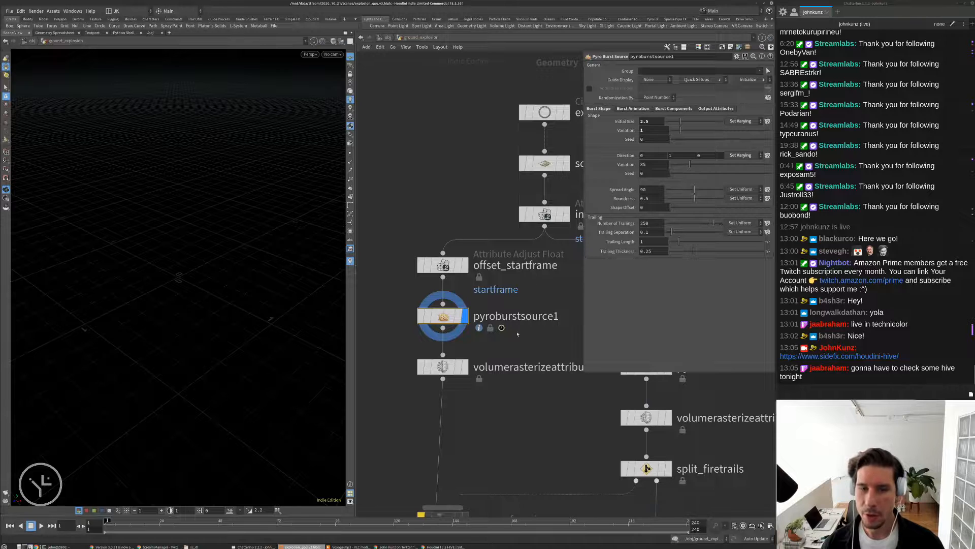
{"action": "middle_click_drag", "start_coordinate": [646, 270], "coordinate": [468, 276]}
{"action": "left_click", "coordinate": [469, 272]}
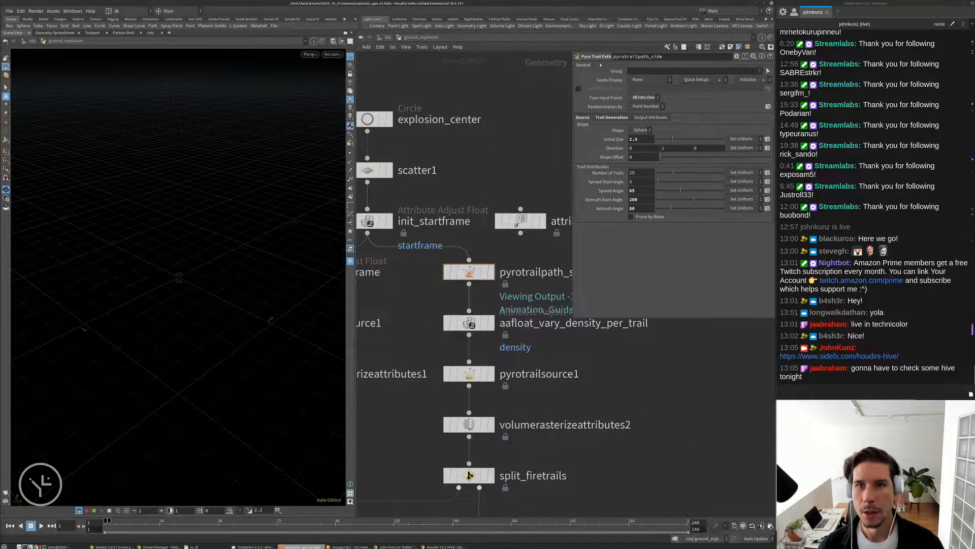
Play the burst source animation and step through its early frames, stopping at frame 5.
{"action": "key", "text": "1"}
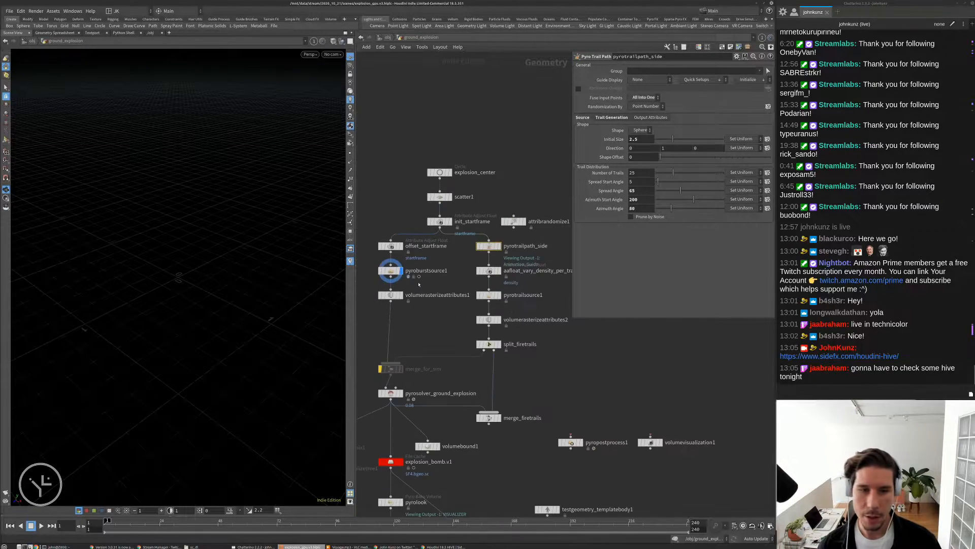
{"action": "key", "text": "Up"}
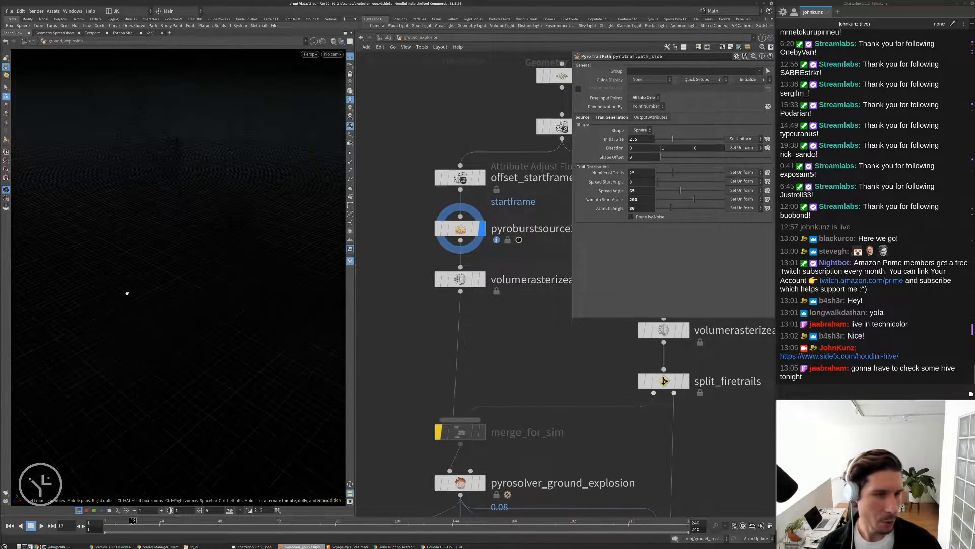
{"action": "key", "text": "Left"}
{"action": "key", "text": "Left"}
{"action": "key", "text": "Left"}
{"action": "key", "text": "Left"}
{"action": "key", "text": "Left"}
{"action": "key", "text": "Left"}
{"action": "key", "text": "Left"}
{"action": "key", "text": "Left"}
{"action": "key", "text": "Left"}
{"action": "key", "text": "Right"}
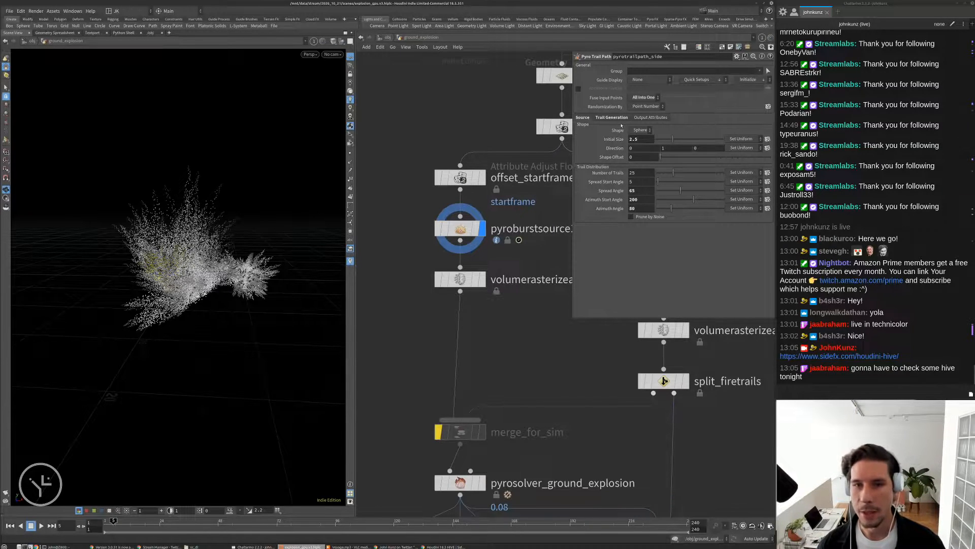
Look over the burst chain and check the output attribute settings of pyrotrailpath_side.
{"action": "scroll", "coordinate": [381, 218], "scroll_direction": "down", "scroll_amount": 5}
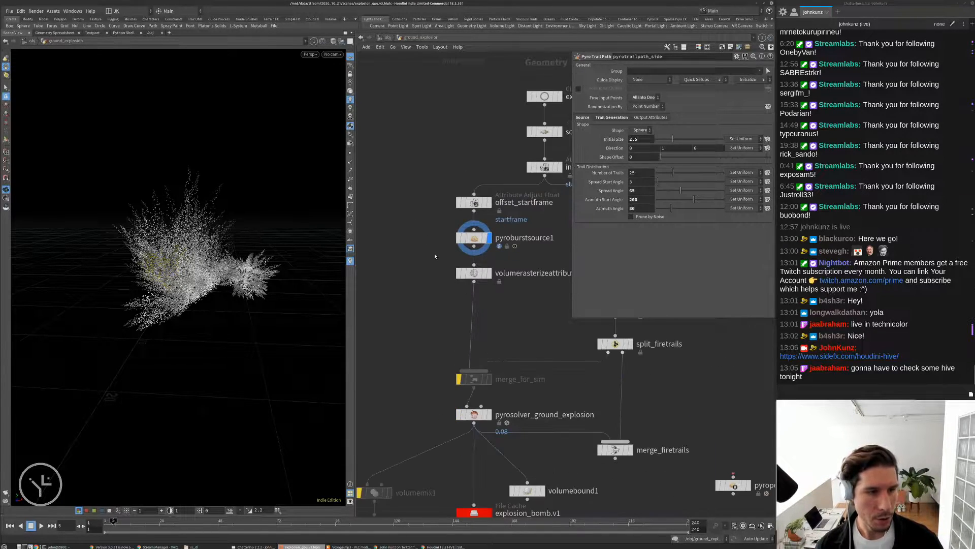
{"action": "scroll", "coordinate": [462, 255], "scroll_direction": "up", "scroll_amount": 2}
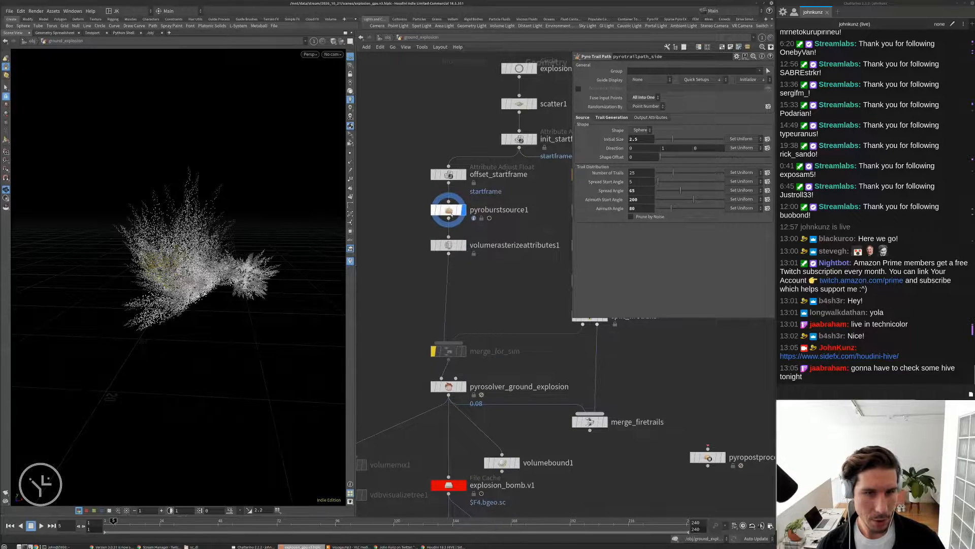
{"action": "left_click", "coordinate": [611, 117]}
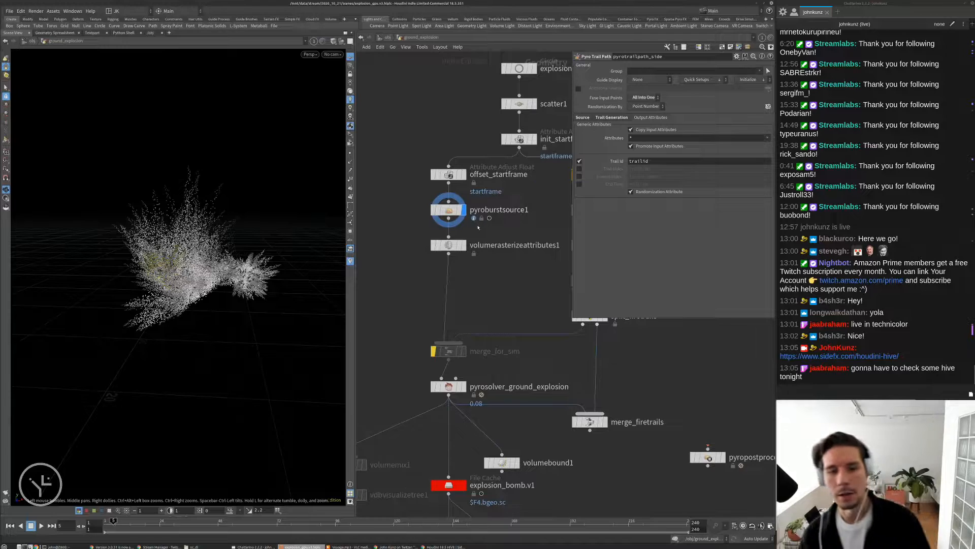
Select volumerasterizeattributes1 below the burst source and display its rasterized volumes.
{"action": "left_click", "coordinate": [450, 245]}
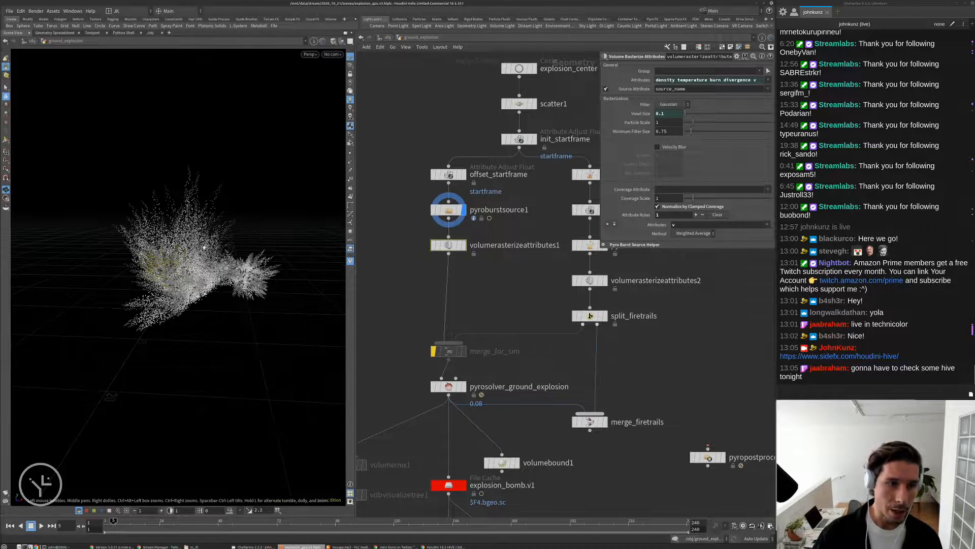
{"action": "scroll", "coordinate": [459, 245], "scroll_direction": "up", "scroll_amount": 2}
{"action": "left_click", "coordinate": [463, 244]}
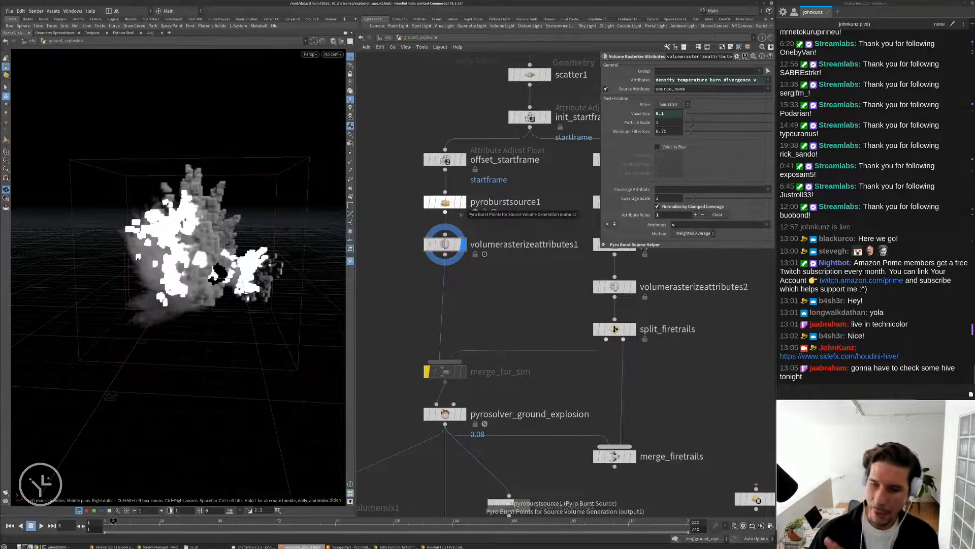
{"action": "left_click", "coordinate": [445, 244]}
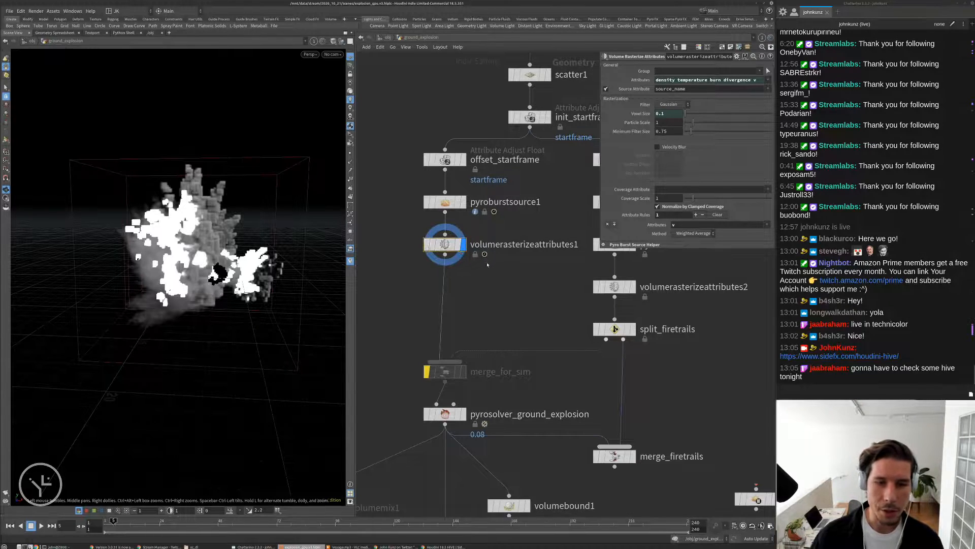
Compare the burst points with the rasterized volumes by displaying pyroburstsource1 and volumerasterizeattributes1 in turn.
{"action": "middle_click_drag", "start_coordinate": [482, 271], "coordinate": [474, 273]}
{"action": "scroll", "coordinate": [442, 251], "scroll_direction": "up", "scroll_amount": 2}
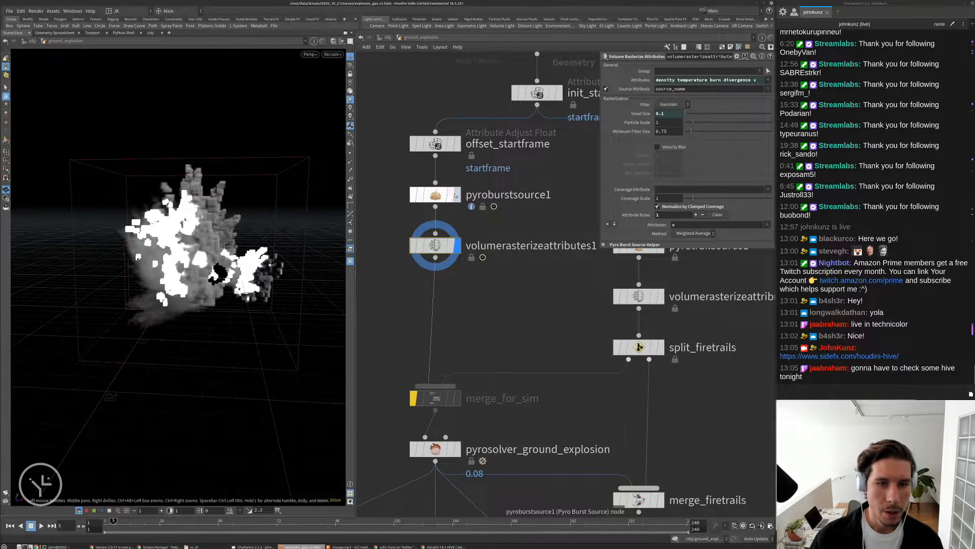
{"action": "left_click", "coordinate": [456, 194]}
{"action": "left_click", "coordinate": [436, 197]}
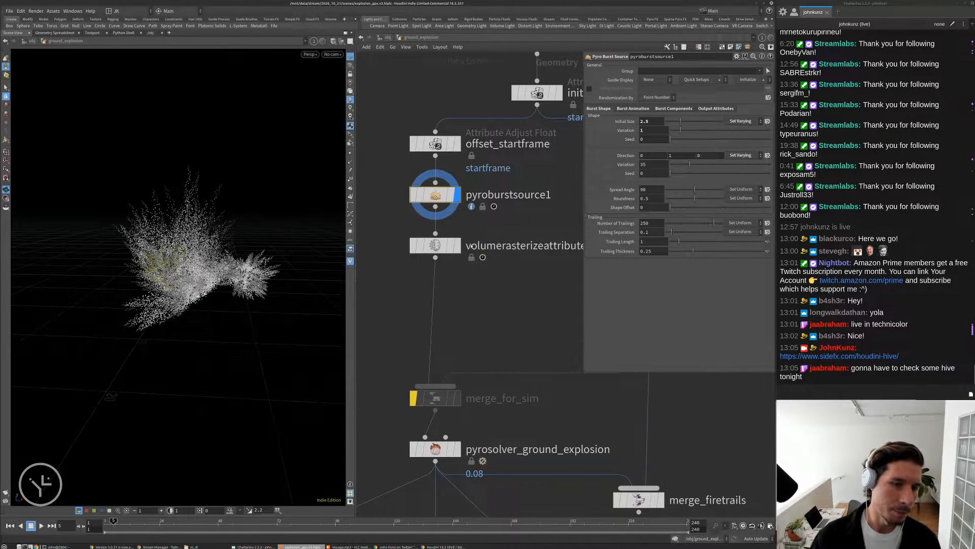
{"action": "left_click", "coordinate": [436, 245]}
{"action": "left_click", "coordinate": [457, 245]}
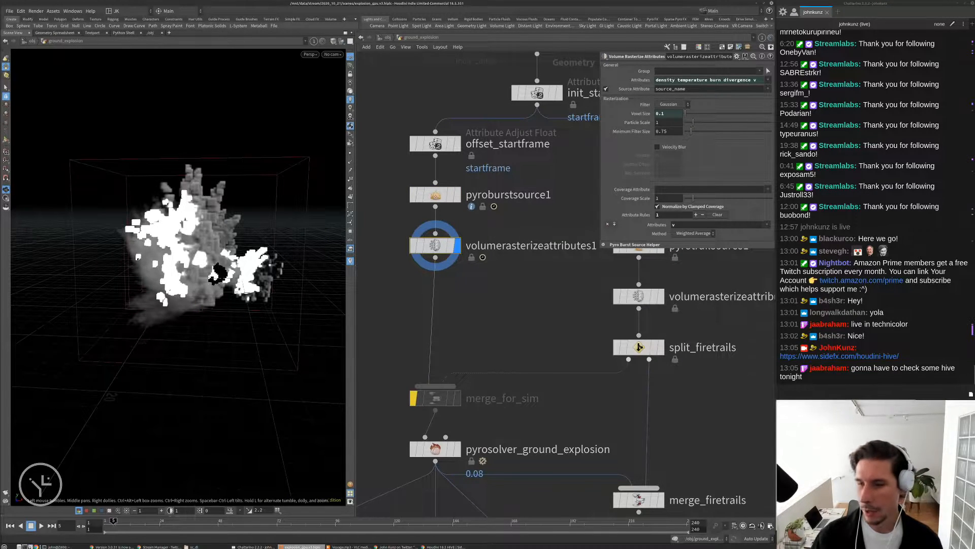
{"action": "middle_click_drag", "start_coordinate": [441, 248], "coordinate": [414, 235]}
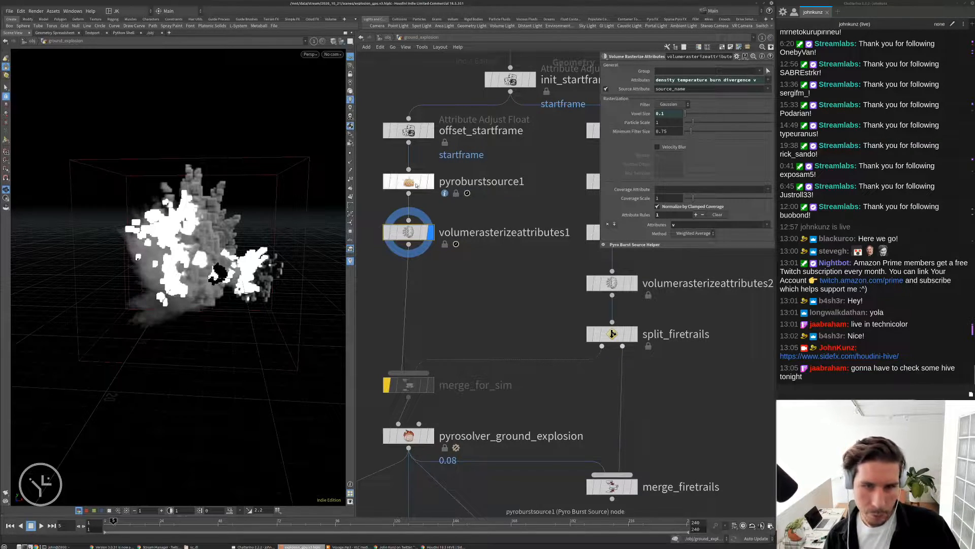
Review the burst component settings of pyroburstsource1 across all four pyro sources.
{"action": "left_click", "coordinate": [416, 186]}
{"action": "left_click", "coordinate": [661, 108]}
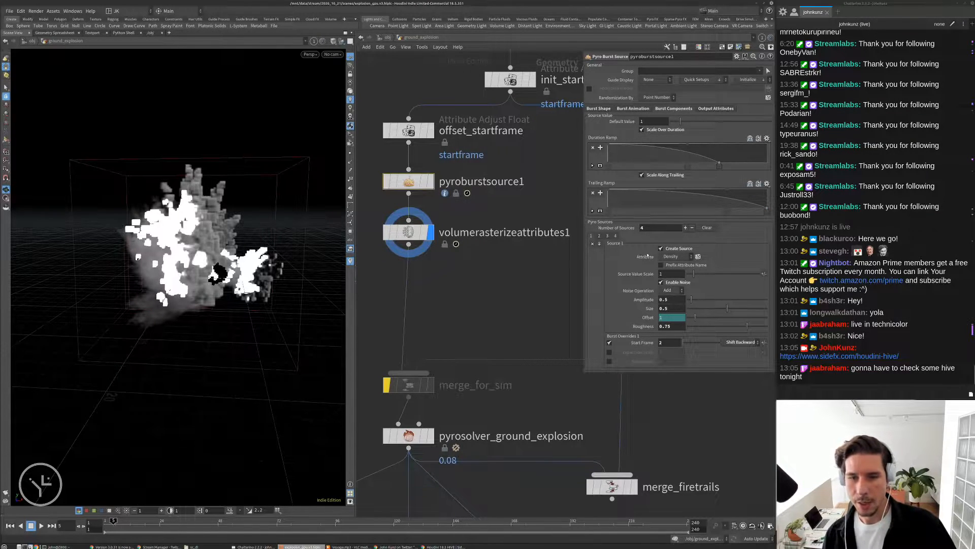
{"action": "left_click", "coordinate": [599, 236]}
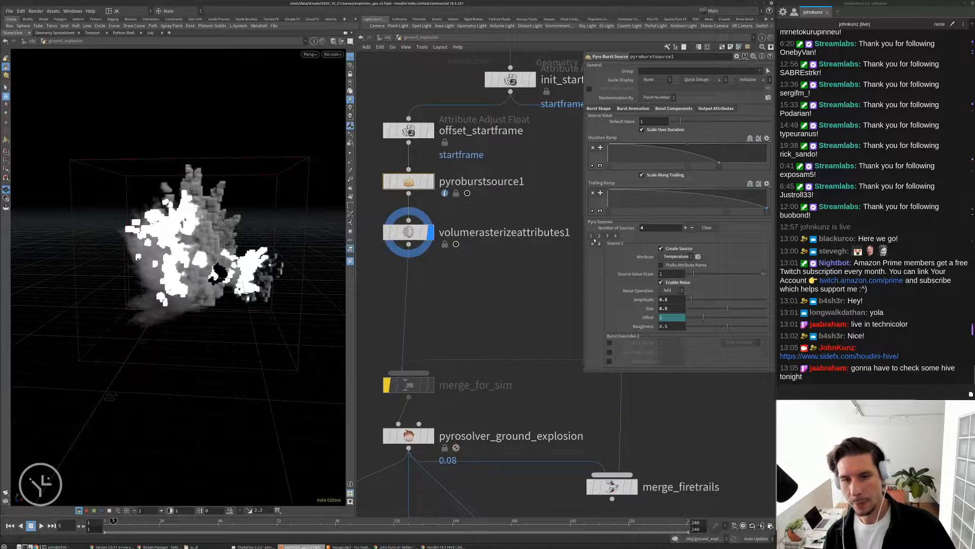
{"action": "left_click", "coordinate": [607, 236]}
{"action": "left_click", "coordinate": [615, 236]}
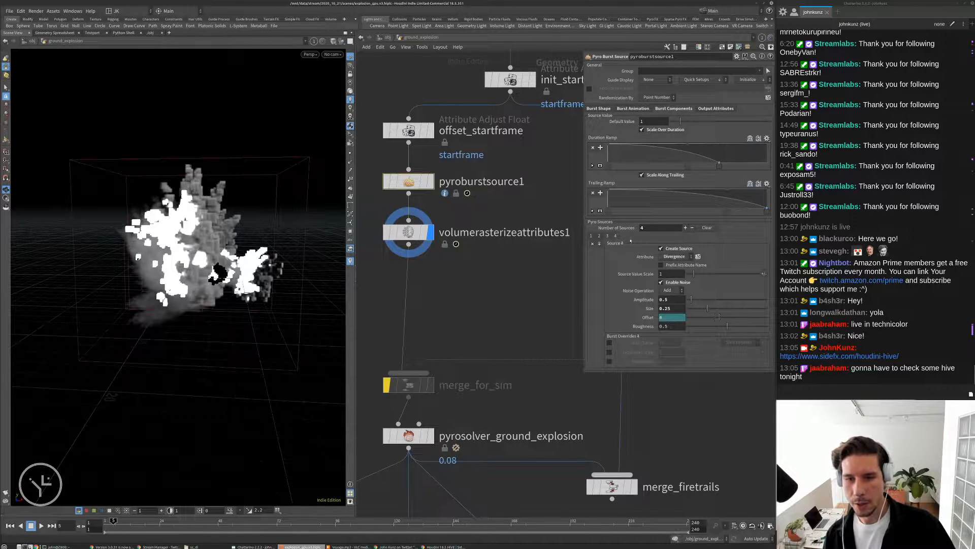
Select the pyrosolver_ground_explosion node and inspect its setup and the volume rasterize node feeding it.
{"action": "scroll", "coordinate": [494, 280], "scroll_direction": "down", "scroll_amount": 4}
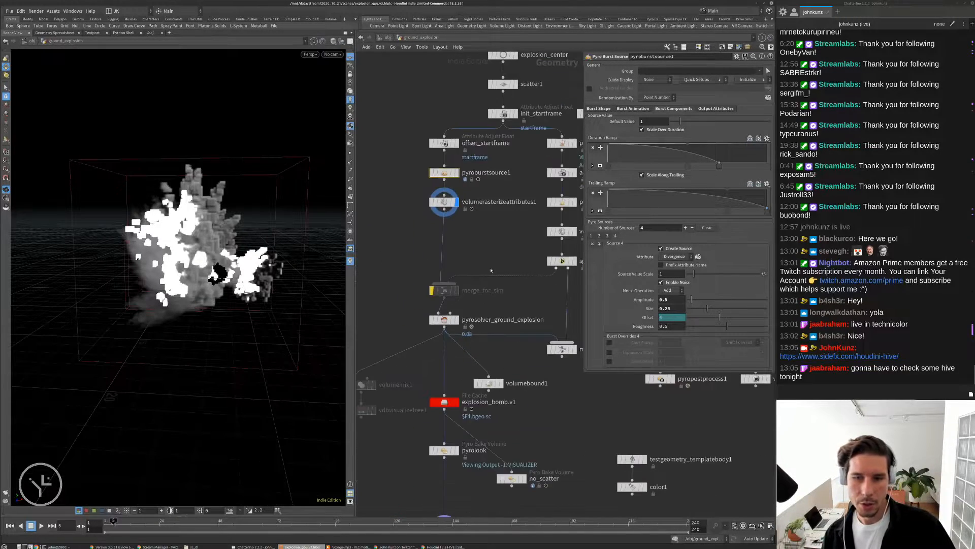
{"action": "scroll", "coordinate": [452, 243], "scroll_direction": "up", "scroll_amount": 3}
{"action": "left_click", "coordinate": [449, 249]}
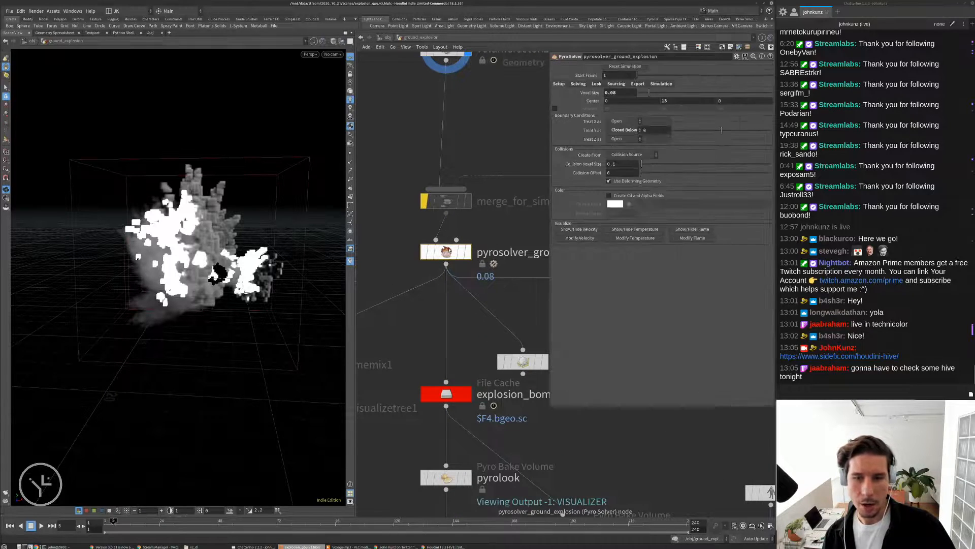
{"action": "middle_click_drag", "start_coordinate": [467, 132], "coordinate": [466, 223]}
{"action": "middle_click", "coordinate": [449, 139]}
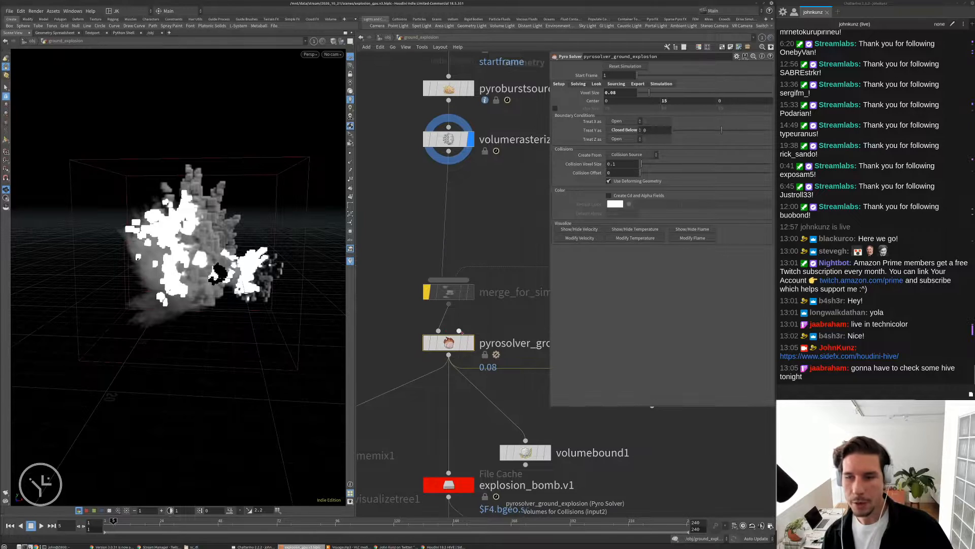
Go back to the first frame and set the voxel size of pyrosolver_ground_explosion to 0.2.
{"action": "scroll", "coordinate": [499, 305], "scroll_direction": "down", "scroll_amount": 2}
{"action": "middle_click_drag", "start_coordinate": [463, 224], "coordinate": [447, 254]}
{"action": "key", "text": "ctrl+Up"}
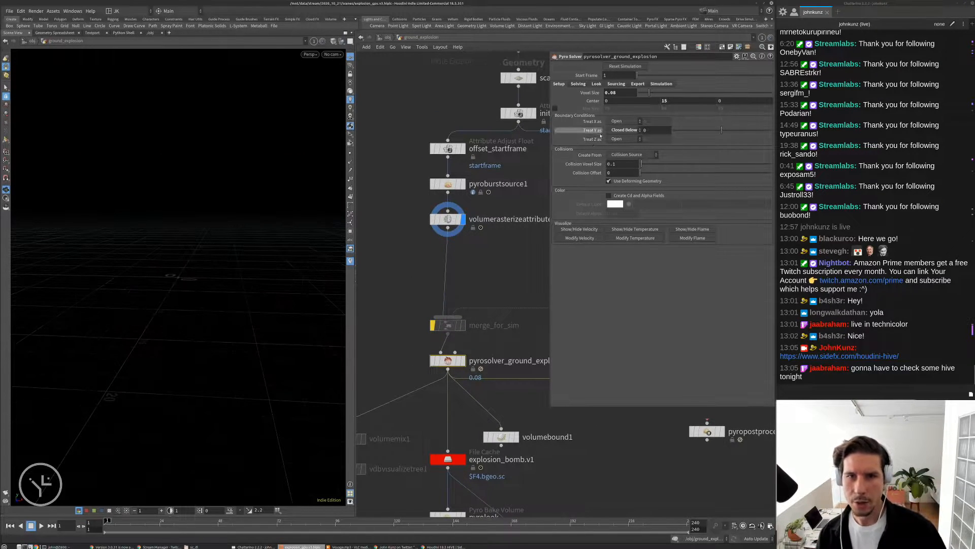
{"action": "left_click_drag", "start_coordinate": [612, 96], "coordinate": [609, 95]}
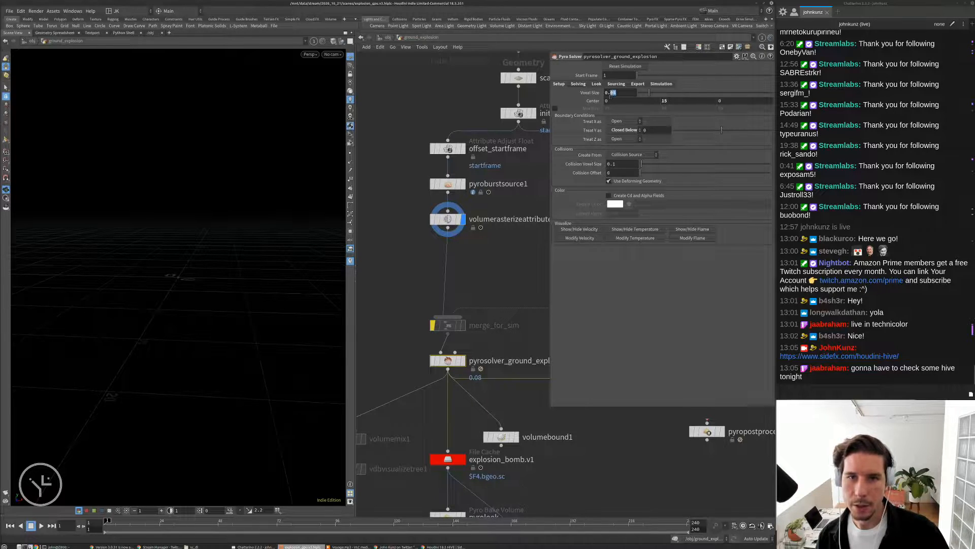
{"action": "type", "text": "2"}
{"action": "key", "text": "Return"}
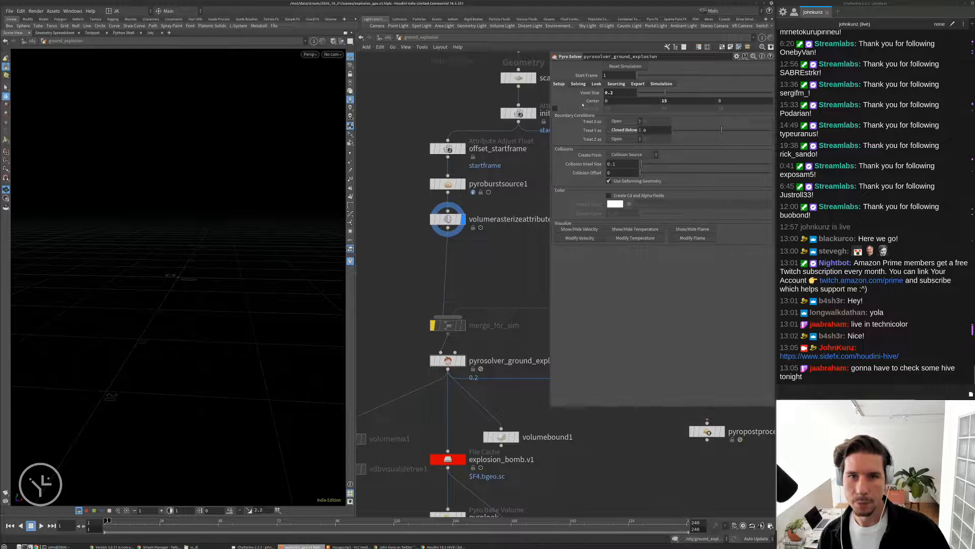
Display volumerasterizeattributes1, play it to frame 5 and examine its volumes and node information.
{"action": "middle_click_drag", "start_coordinate": [501, 261], "coordinate": [493, 243]}
{"action": "scroll", "coordinate": [494, 243], "scroll_direction": "down", "scroll_amount": 2}
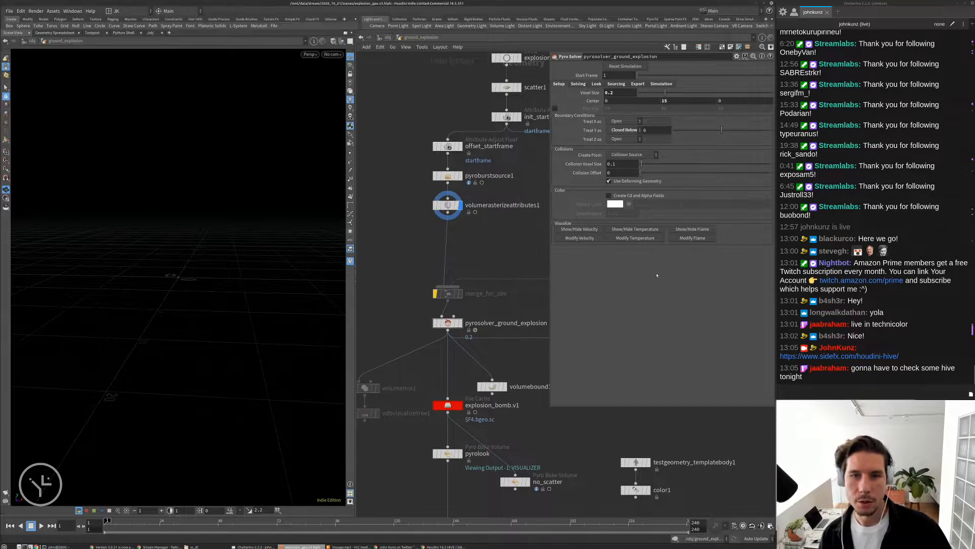
{"action": "middle_click_drag", "start_coordinate": [467, 263], "coordinate": [475, 222]}
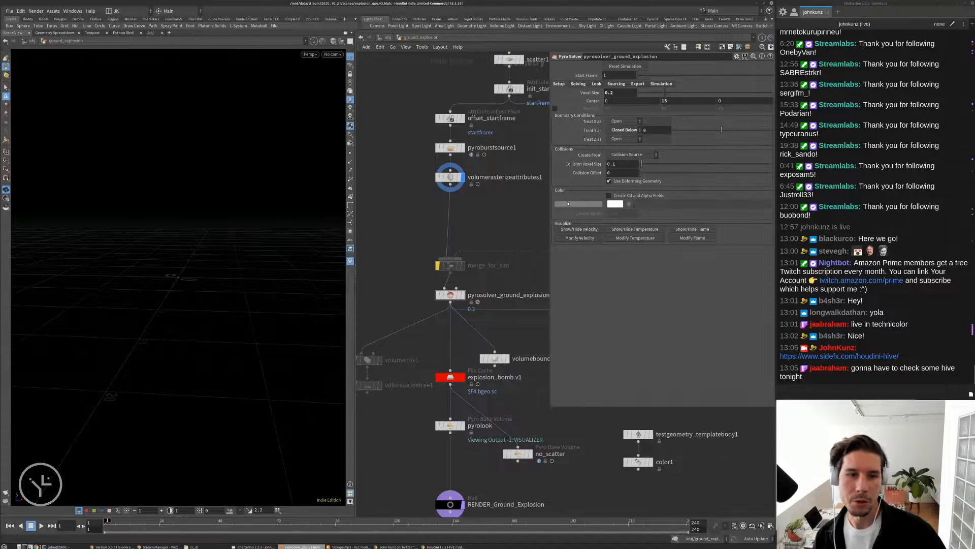
{"action": "middle_click_drag", "start_coordinate": [505, 239], "coordinate": [502, 236]}
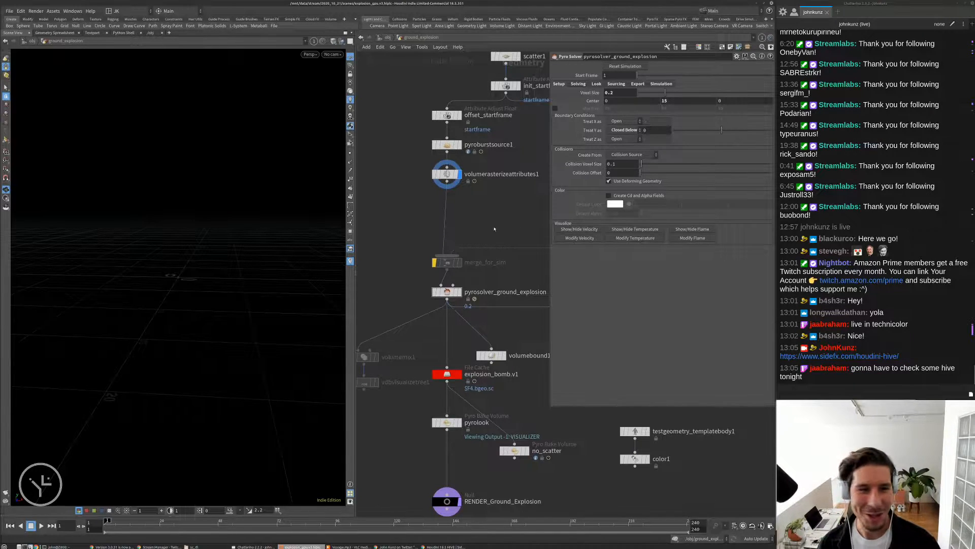
{"action": "middle_click_drag", "start_coordinate": [507, 228], "coordinate": [508, 260]}
{"action": "left_click", "coordinate": [448, 206]}
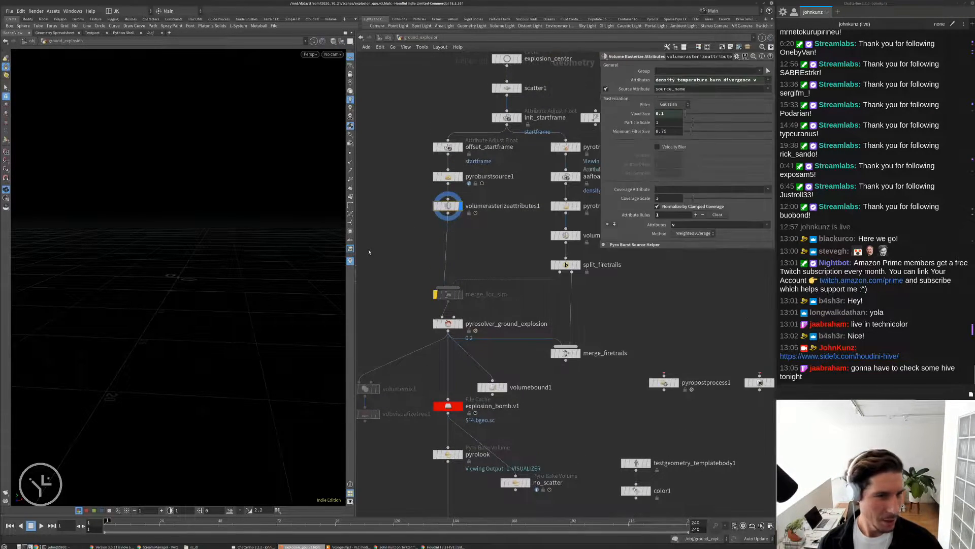
{"action": "key", "text": "Up"}
{"action": "key", "text": "Up"}
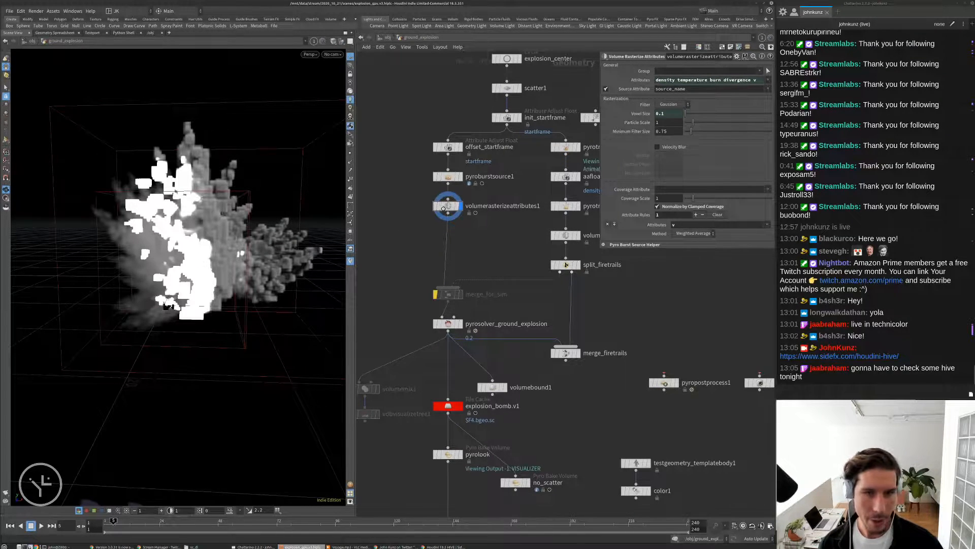
{"action": "left_click_drag", "start_coordinate": [213, 264], "coordinate": [137, 247]}
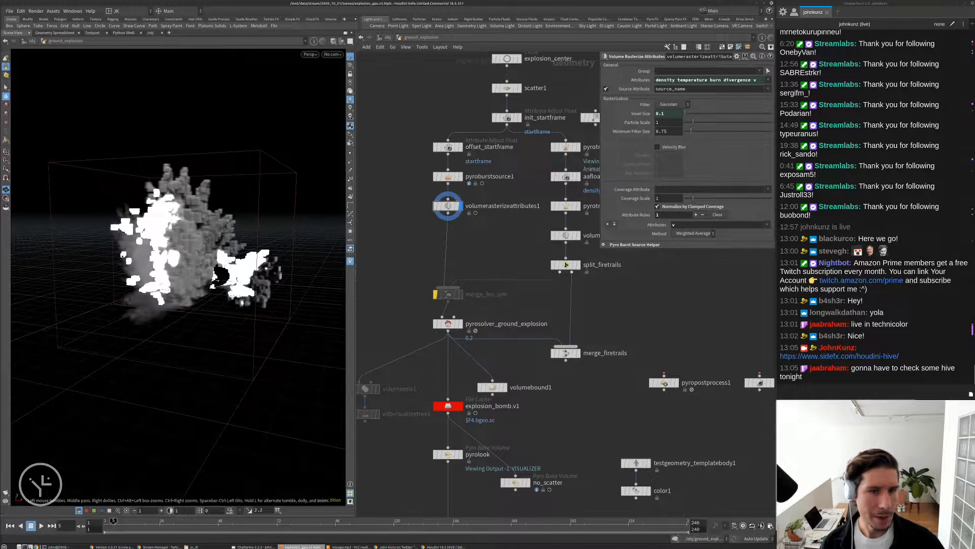
{"action": "middle_click", "coordinate": [448, 206]}
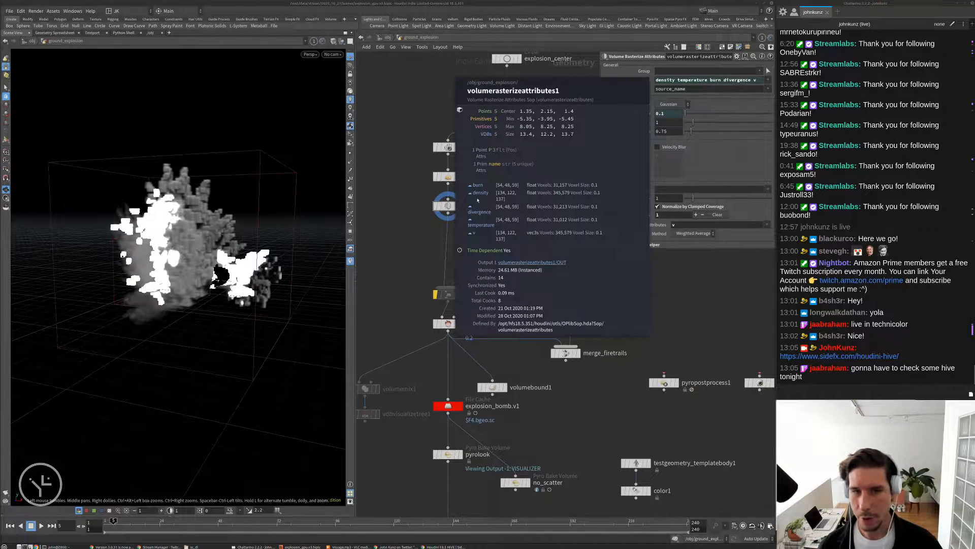
Display the burst points of pyroburstsource1 and return to the first frame.
{"action": "scroll", "coordinate": [403, 242], "scroll_direction": "up", "scroll_amount": 4}
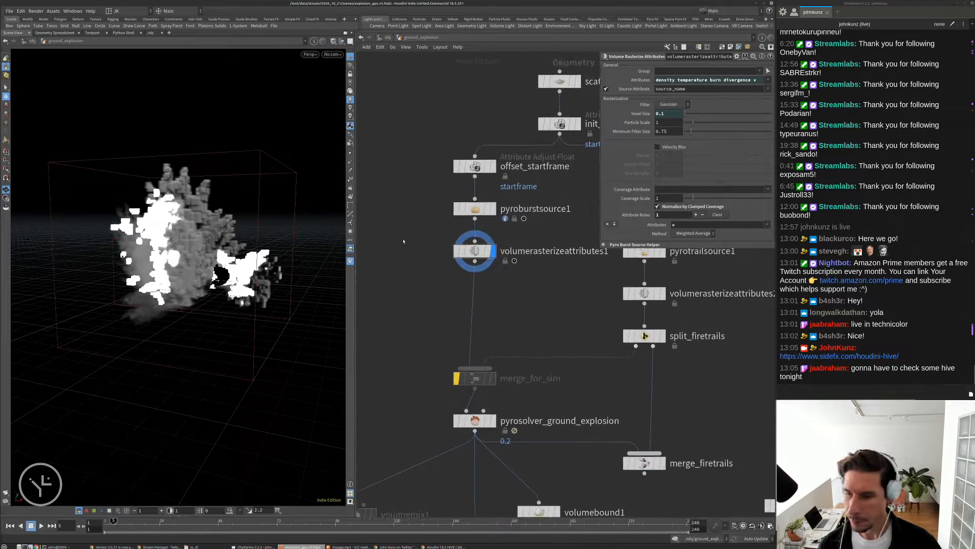
{"action": "left_click", "coordinate": [493, 209]}
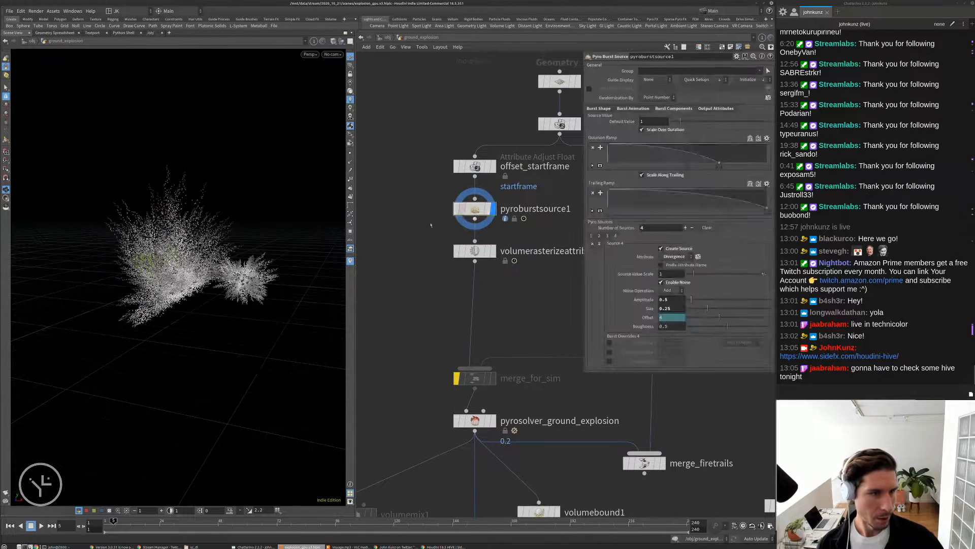
{"action": "middle_click_drag", "start_coordinate": [418, 271], "coordinate": [428, 261]}
{"action": "key", "text": "ctrl+Up"}
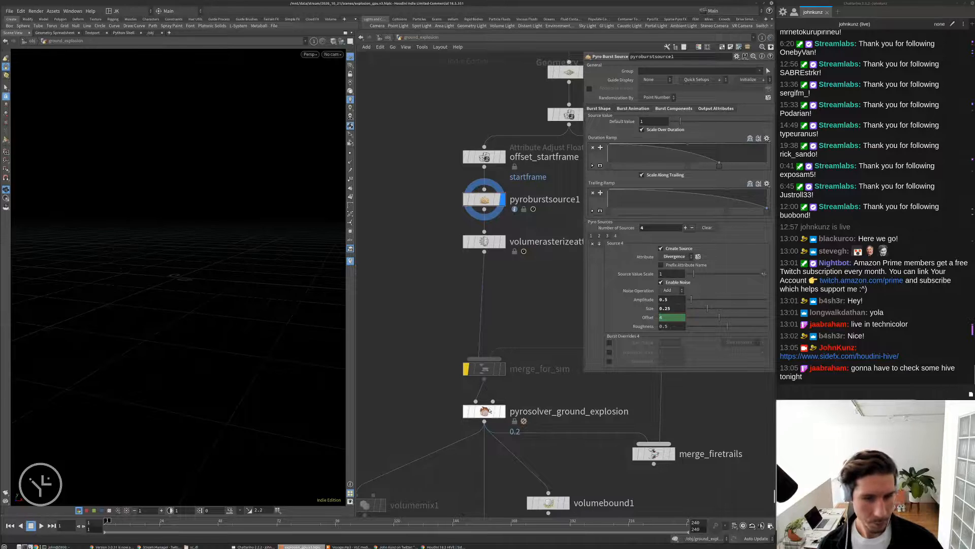
Display pyrosolver_ground_explosion, simulate it from the first frame to frame 13 and examine the explosion's shape from the front.
{"action": "left_click", "coordinate": [502, 411]}
{"action": "key", "text": "Up"}
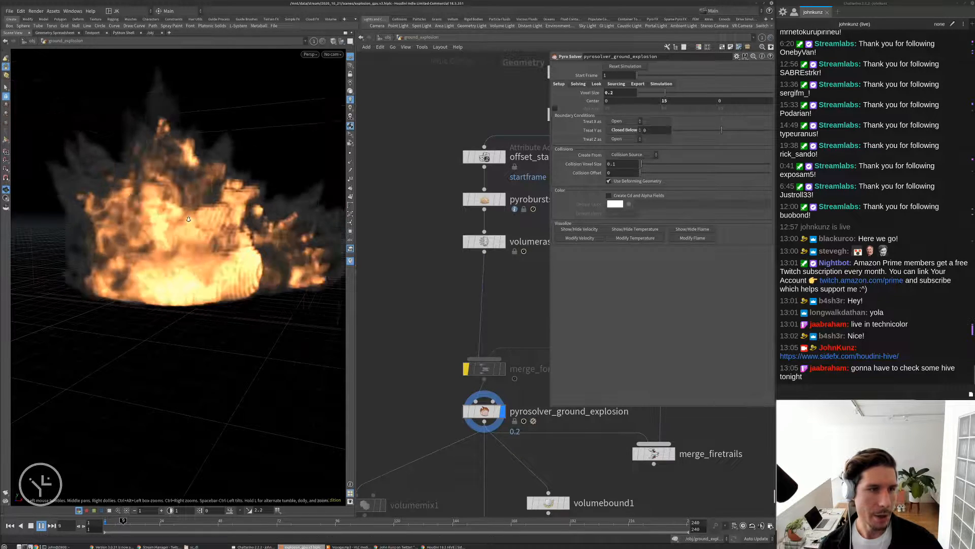
{"action": "right_click_drag", "start_coordinate": [189, 219], "coordinate": [141, 244]}
{"action": "key", "text": "Up"}
{"action": "left_click_drag", "start_coordinate": [140, 245], "coordinate": [107, 222]}
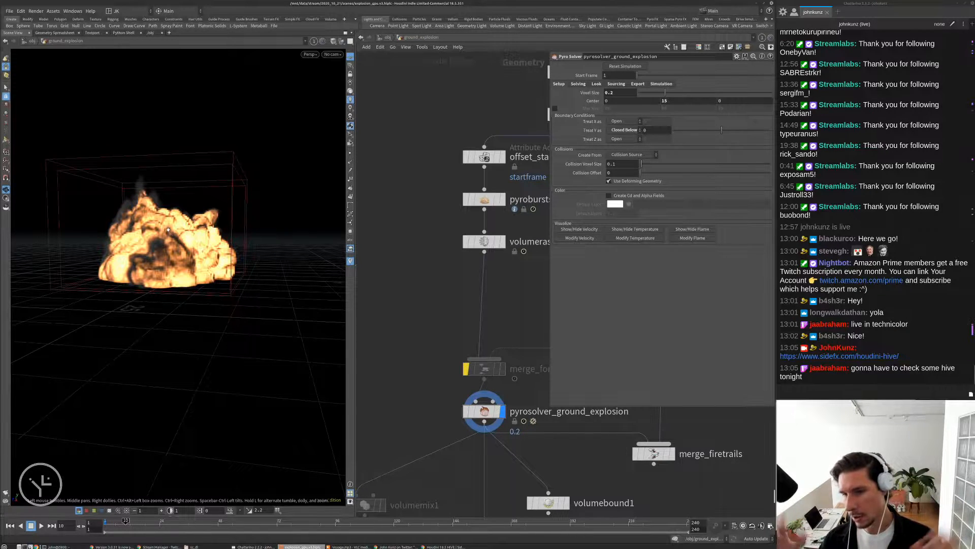
{"action": "left_click_drag", "start_coordinate": [140, 229], "coordinate": [168, 222]}
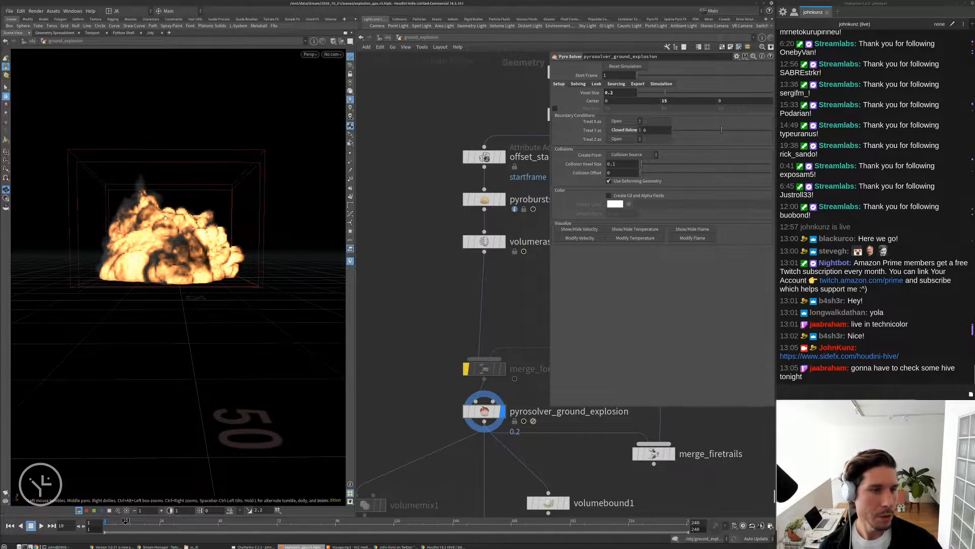
{"action": "key", "text": "ctrl+Up"}
{"action": "key", "text": "Up"}
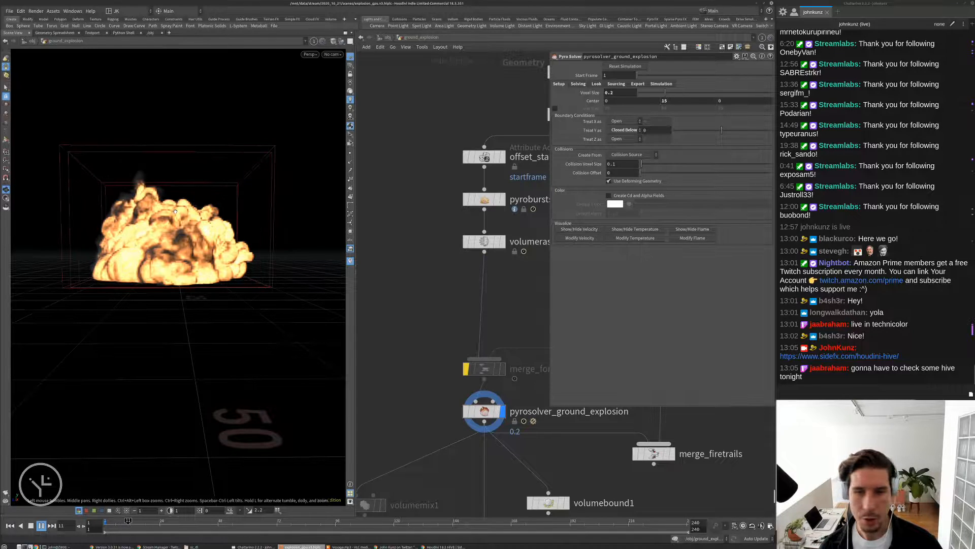
{"action": "key", "text": "Up"}
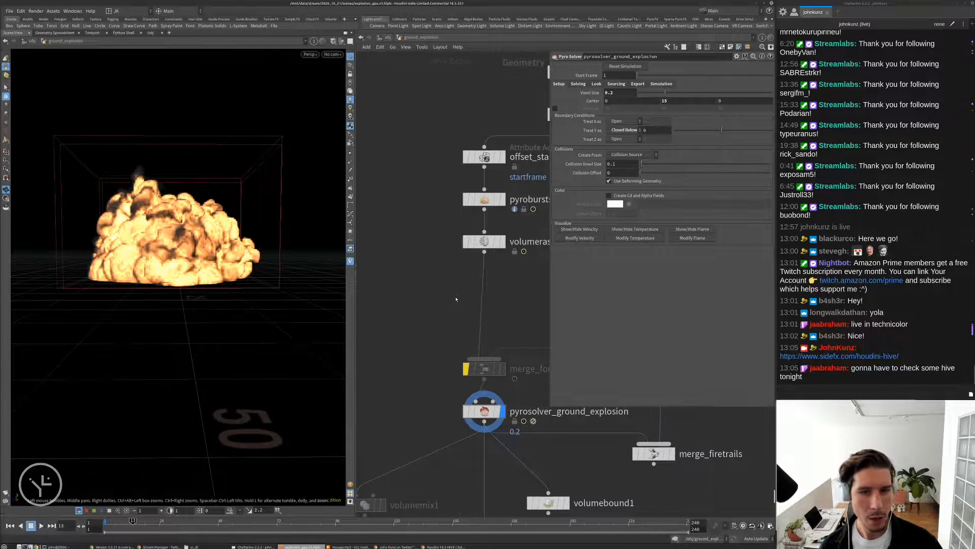
Return to the first frame and duplicate pyroburstsource1 beside the original, keeping its input from offset_startframe.
{"action": "key", "text": "ctrl+Up"}
{"action": "middle_click_drag", "start_coordinate": [455, 294], "coordinate": [413, 316]}
{"action": "left_click", "coordinate": [449, 226]}
{"action": "middle_click_drag", "start_coordinate": [449, 225], "coordinate": [492, 283]}
{"action": "scroll", "coordinate": [501, 299], "scroll_direction": "up", "scroll_amount": 2}
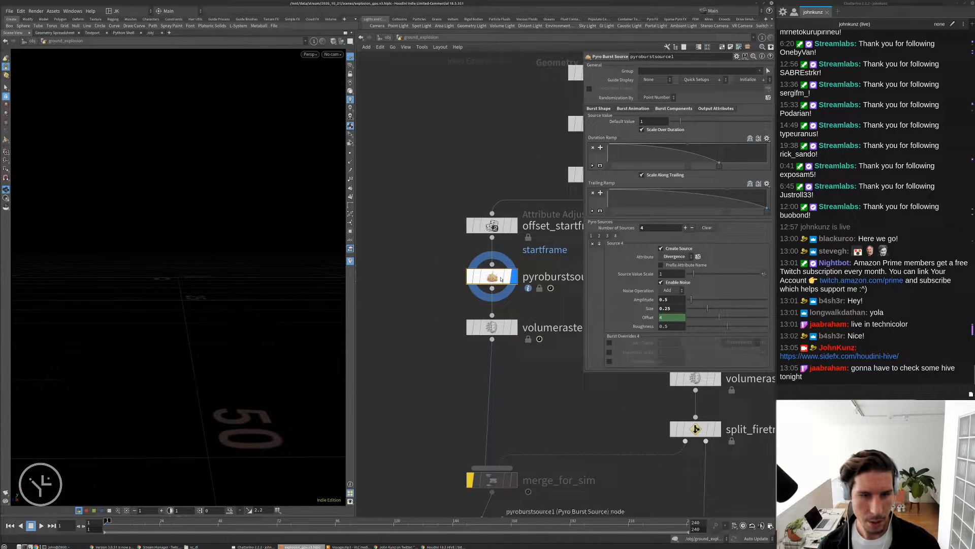
{"action": "left_click_drag", "start_coordinate": [500, 279], "coordinate": [407, 261]}
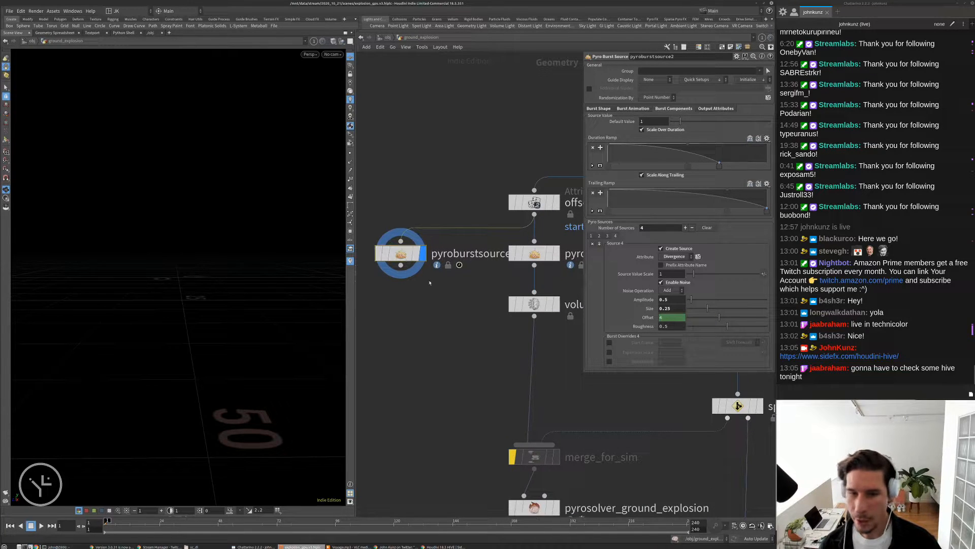
Combine both burst sources with a Merge node inserted between pyroburstsource1 and volumerasterizeattributes1, moving the rasterize node down for room.
{"action": "scroll", "coordinate": [407, 261], "scroll_direction": "down", "scroll_amount": 3}
{"action": "left_click_drag", "start_coordinate": [503, 297], "coordinate": [502, 332]}
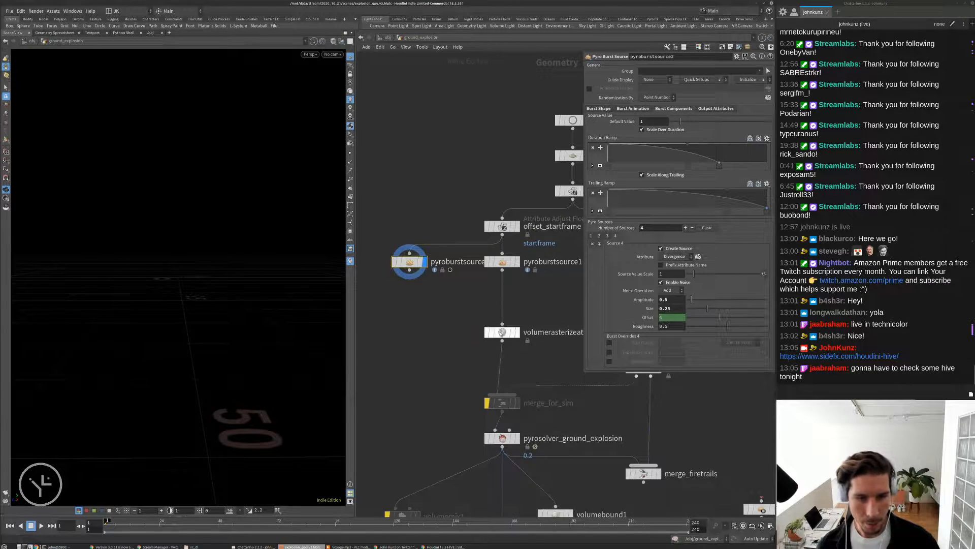
{"action": "key", "text": "Tab"}
{"action": "type", "text": "null"}
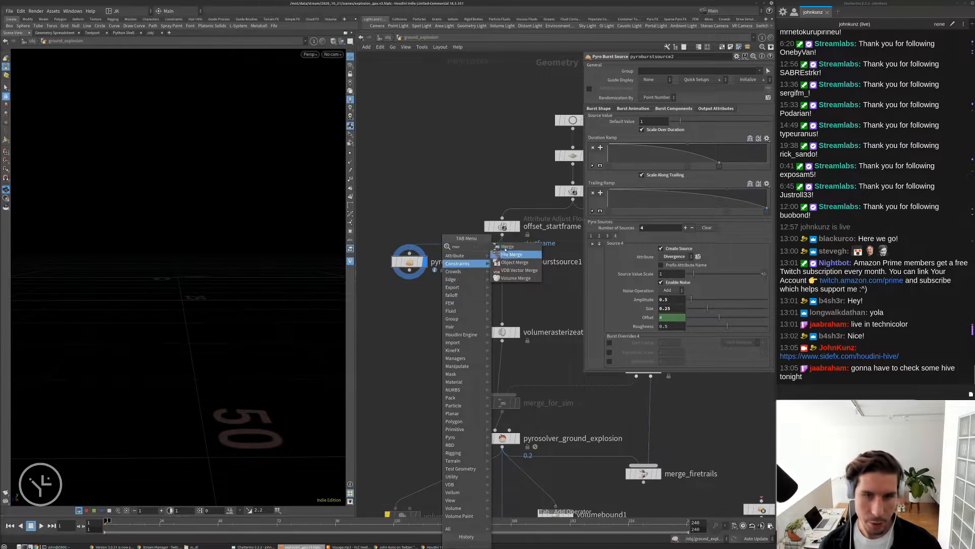
{"action": "key", "text": "Return"}
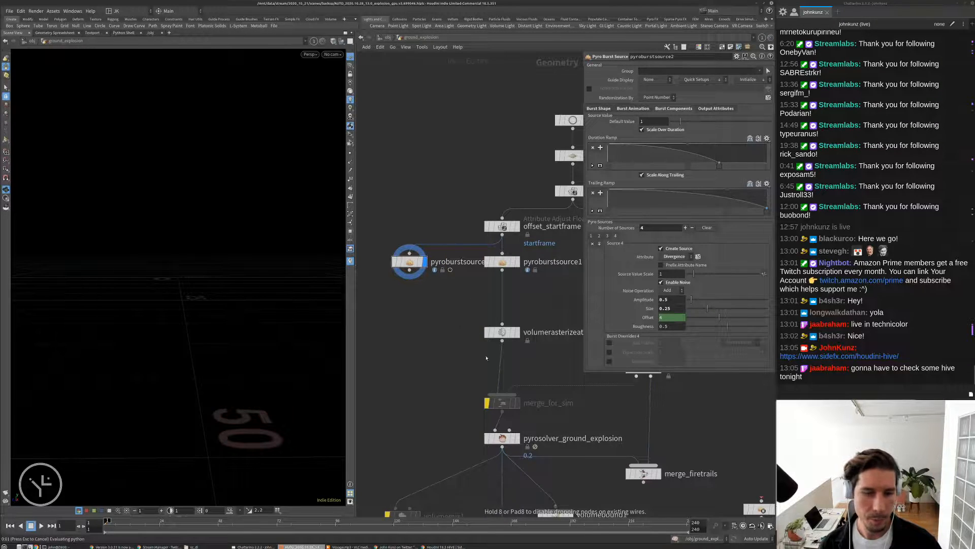
{"action": "left_click", "coordinate": [471, 332]}
{"action": "left_click_drag", "start_coordinate": [470, 332], "coordinate": [502, 300]}
{"action": "left_click_drag", "start_coordinate": [409, 270], "coordinate": [502, 307]}
{"action": "left_click", "coordinate": [480, 290]}
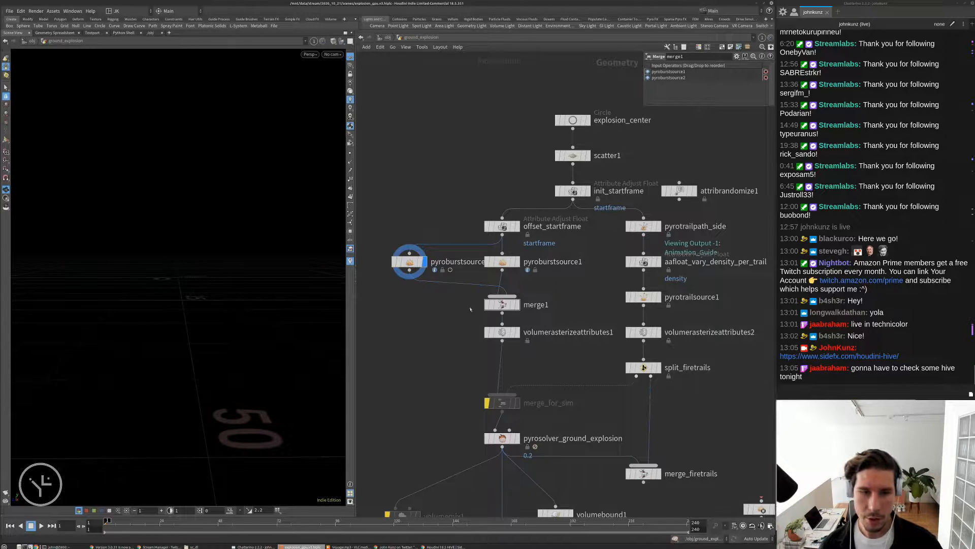
Display merge1 and advance to frame 5 to show the combined burst points.
{"action": "scroll", "coordinate": [491, 316], "scroll_direction": "up", "scroll_amount": 3}
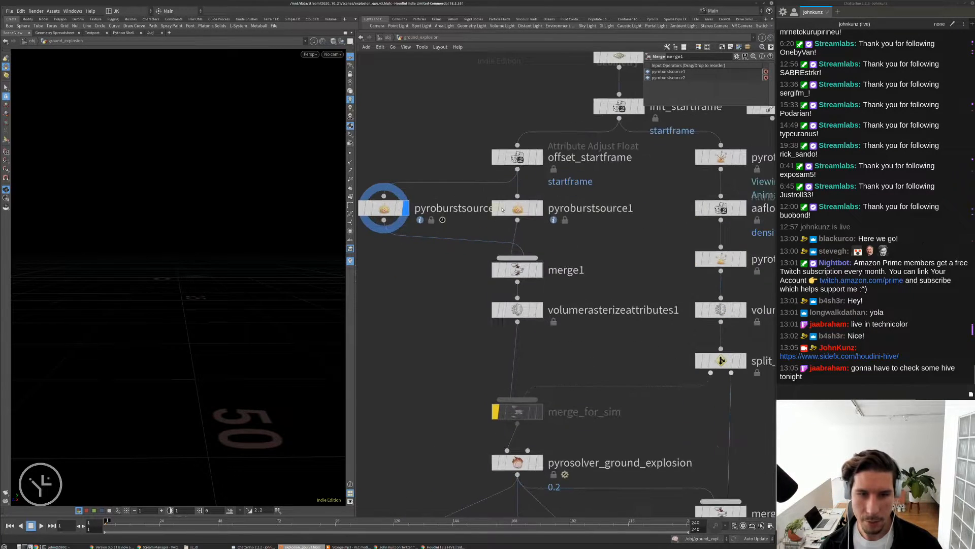
{"action": "middle_click_drag", "start_coordinate": [391, 217], "coordinate": [442, 180]}
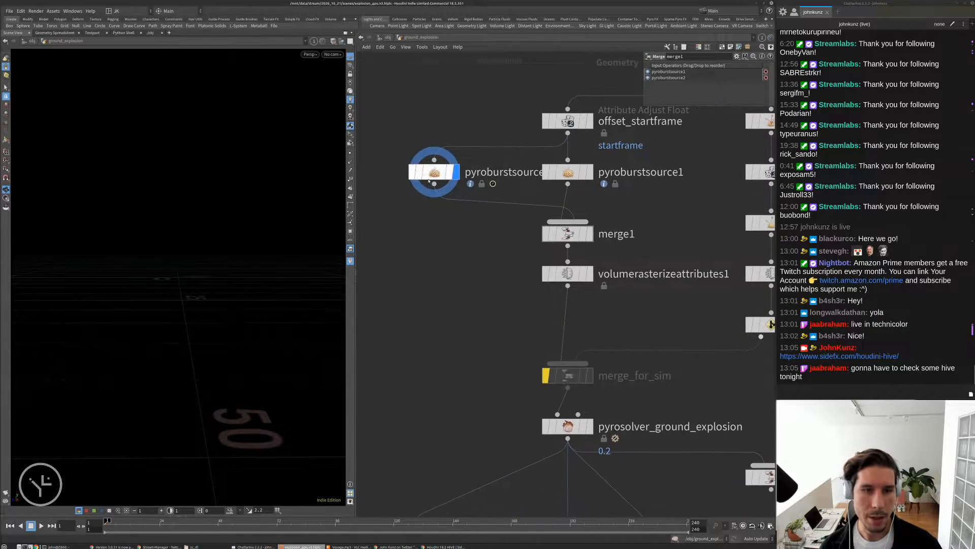
{"action": "left_click_drag", "start_coordinate": [442, 181], "coordinate": [420, 180]}
{"action": "left_click", "coordinate": [588, 234]}
{"action": "key", "text": "Right"}
{"action": "key", "text": "Right"}
{"action": "key", "text": "Right"}
{"action": "key", "text": "Right"}
In pyroburstsource2's burst shape, set the direction Seed to 41 and the Shape Offset to 48.
{"action": "left_click", "coordinate": [412, 178]}
{"action": "middle_click_drag", "start_coordinate": [485, 261], "coordinate": [474, 305]}
{"action": "left_click", "coordinate": [599, 108]}
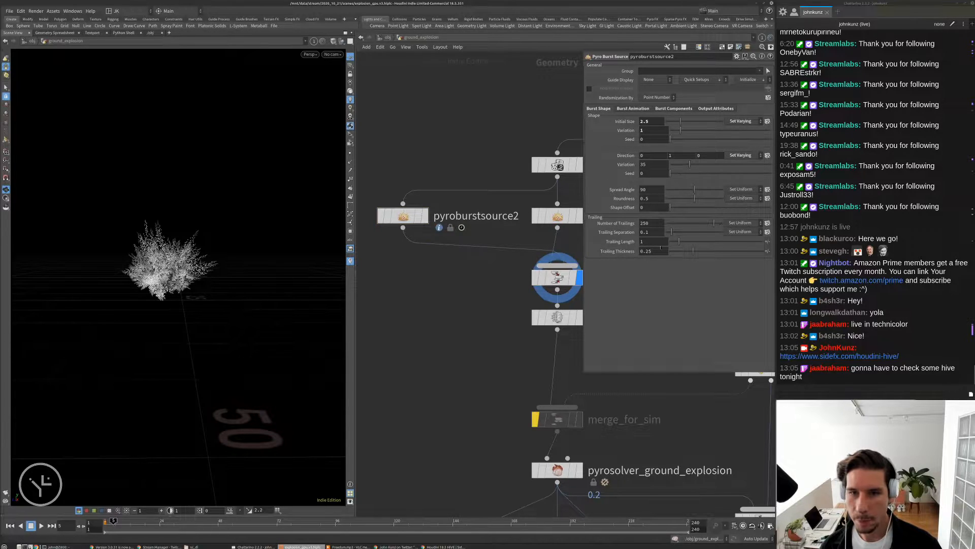
{"action": "left_click_drag", "start_coordinate": [696, 173], "coordinate": [712, 173]}
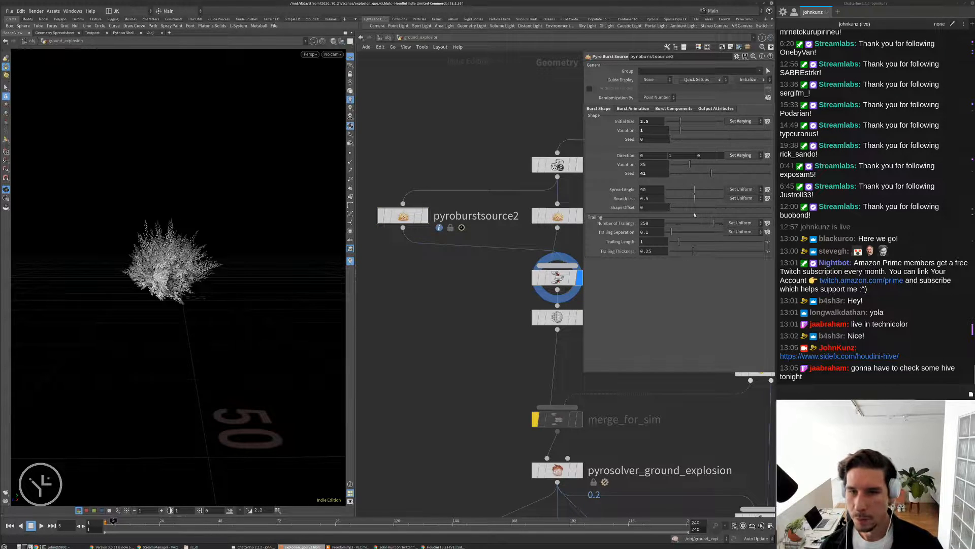
{"action": "left_click", "coordinate": [710, 207]}
{"action": "left_click", "coordinate": [718, 208]}
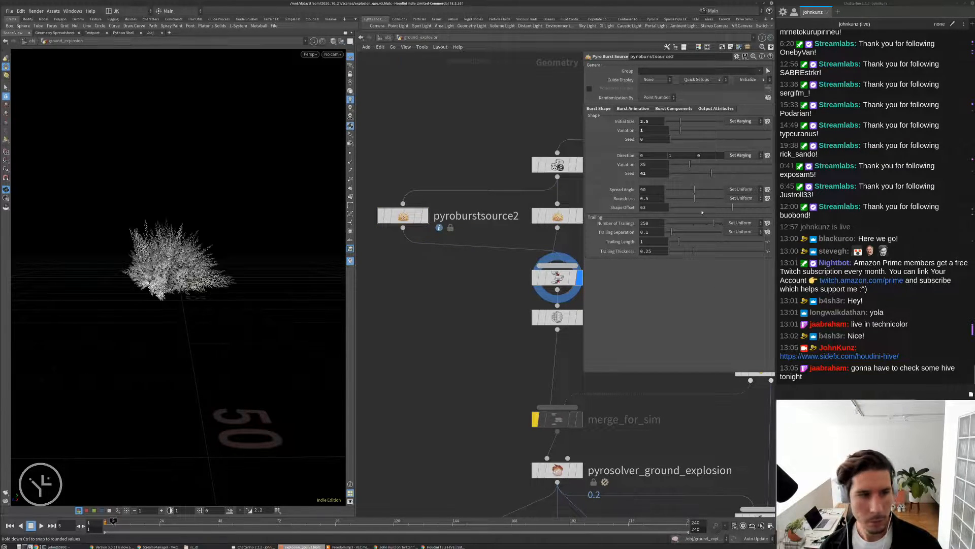
Play the merged burst points from the first frame to frame 12 to check their combined shape.
{"action": "key", "text": "Up"}
{"action": "key", "text": "Up"}
{"action": "key", "text": "ctrl+Up"}
{"action": "key", "text": "Up"}
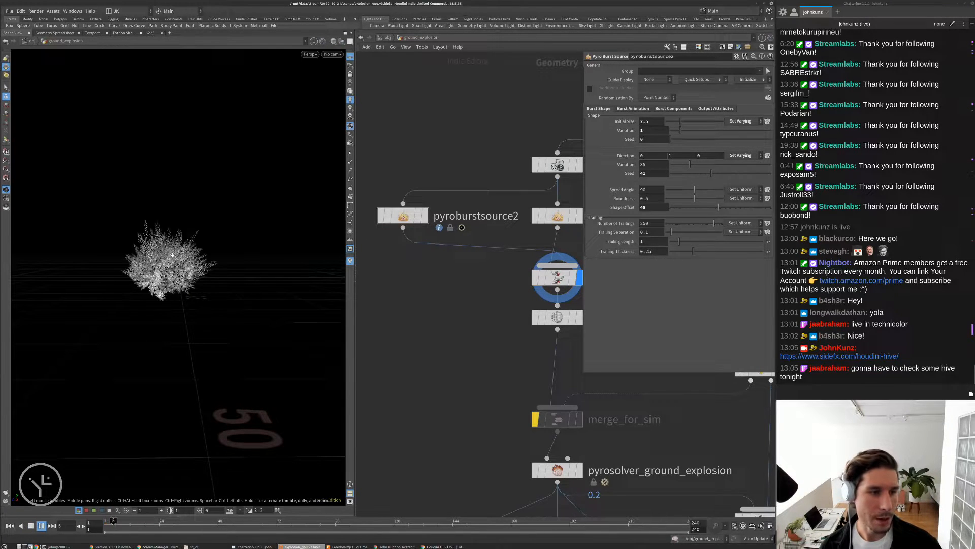
{"action": "key", "text": "Up"}
Display pyroburstsource2 and set its Initial Size to 3.54, size Variation to 0.68 and direction Variation to 7.3.
{"action": "left_click", "coordinate": [425, 218]}
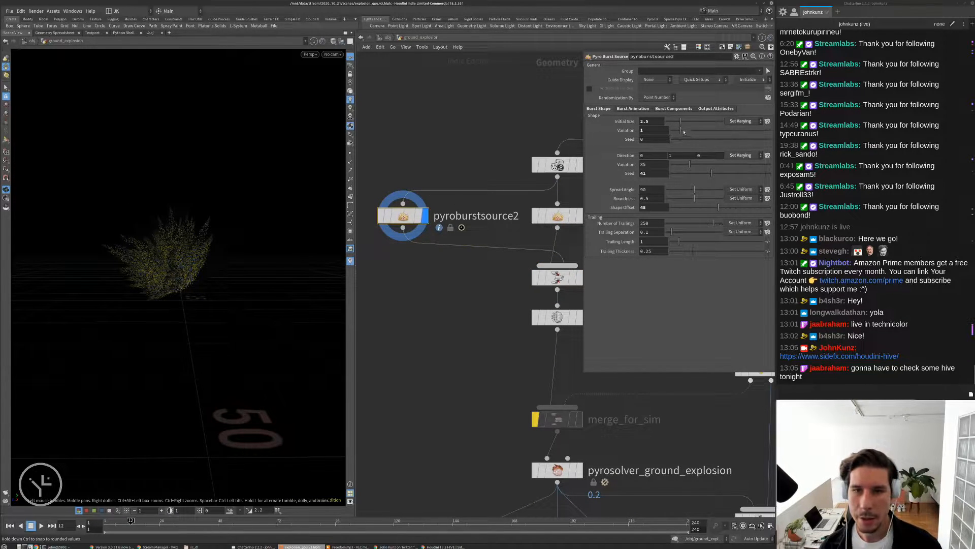
{"action": "left_click_drag", "start_coordinate": [681, 122], "coordinate": [743, 134]}
{"action": "left_click_drag", "start_coordinate": [680, 132], "coordinate": [677, 131]}
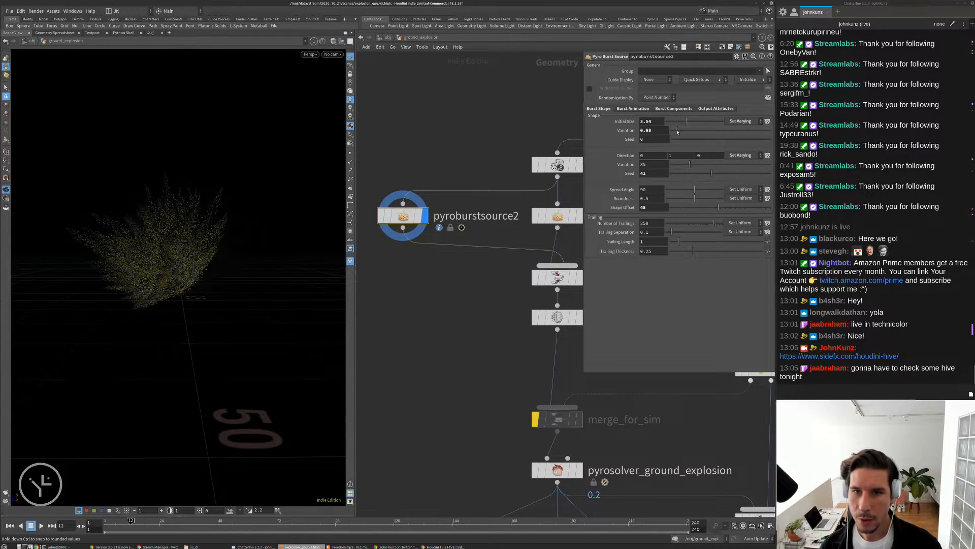
{"action": "left_click_drag", "start_coordinate": [689, 164], "coordinate": [674, 165]}
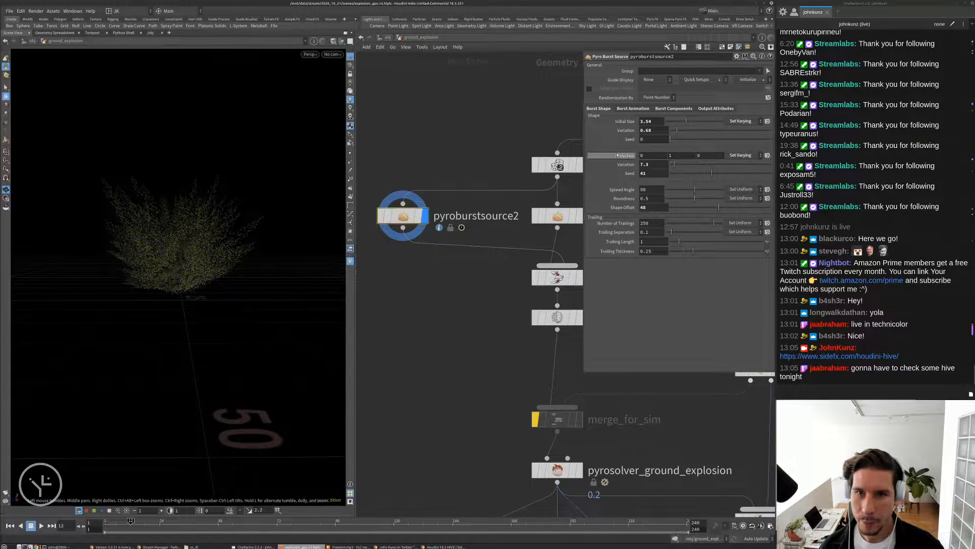
{"action": "left_click_drag", "start_coordinate": [135, 250], "coordinate": [167, 256]}
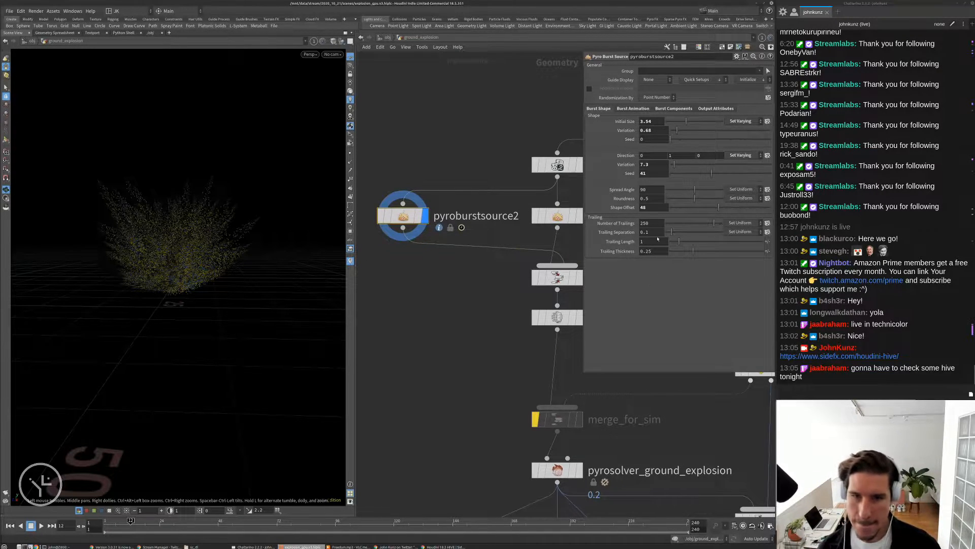
Review pyroburstsource2's burst animation and burst component settings, including the density and divergence sources.
{"action": "left_click", "coordinate": [644, 109]}
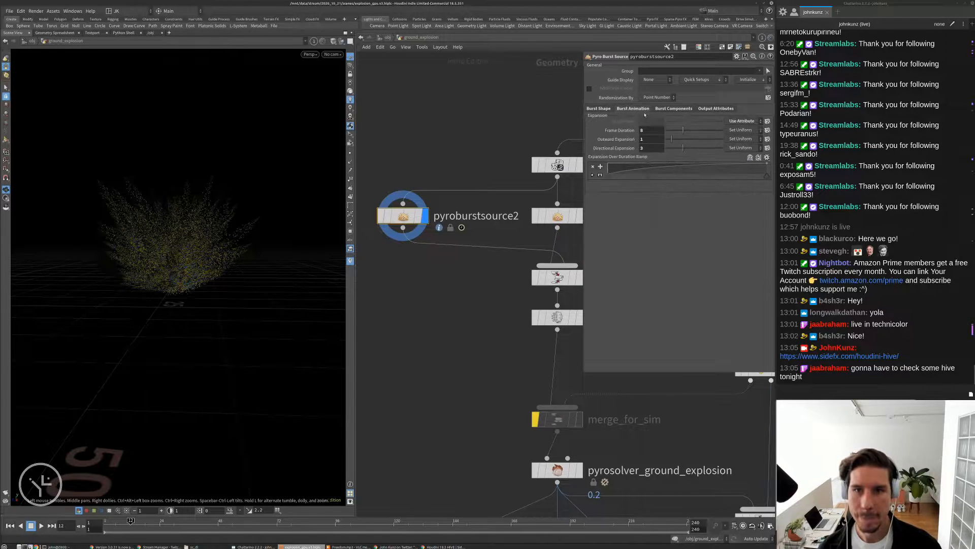
{"action": "left_click", "coordinate": [671, 108]}
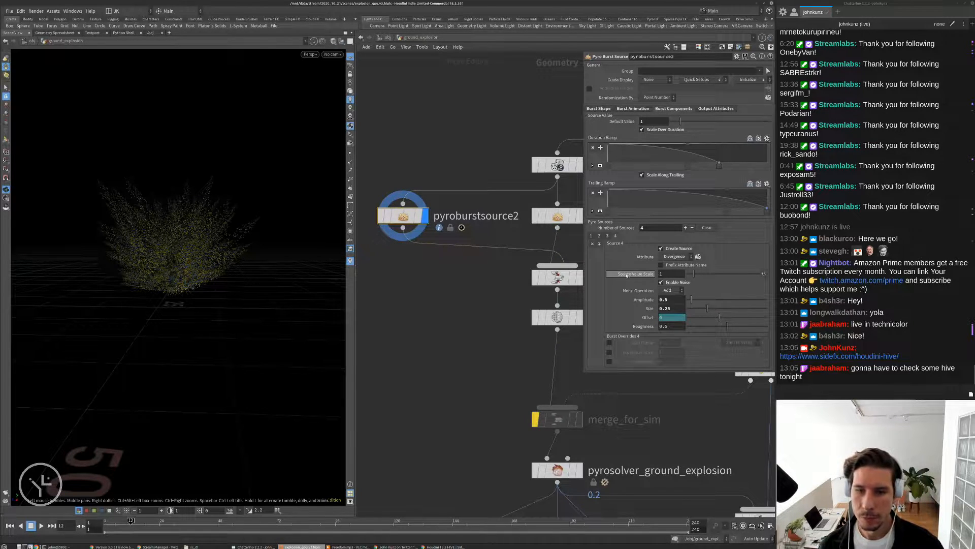
{"action": "middle_click_drag", "start_coordinate": [421, 310], "coordinate": [448, 292]}
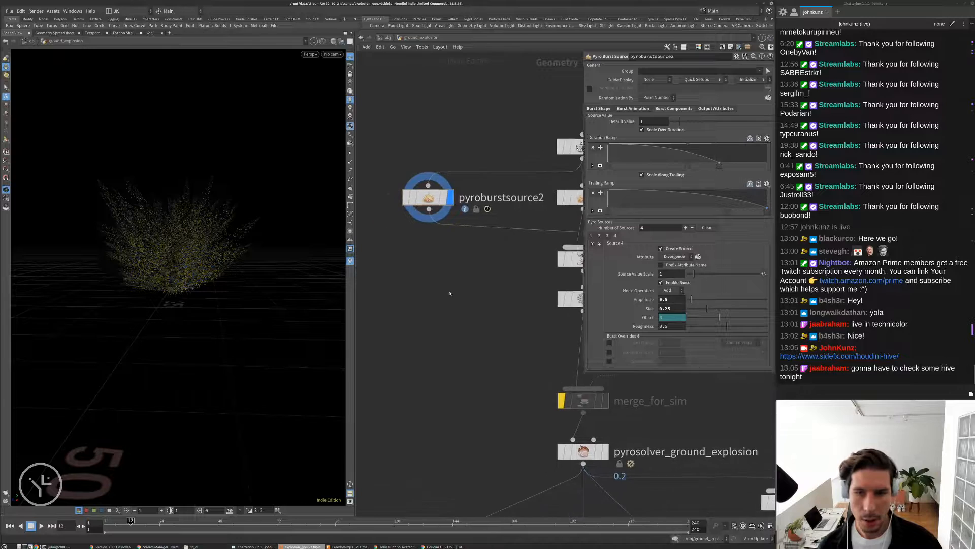
{"action": "left_click", "coordinate": [591, 235]}
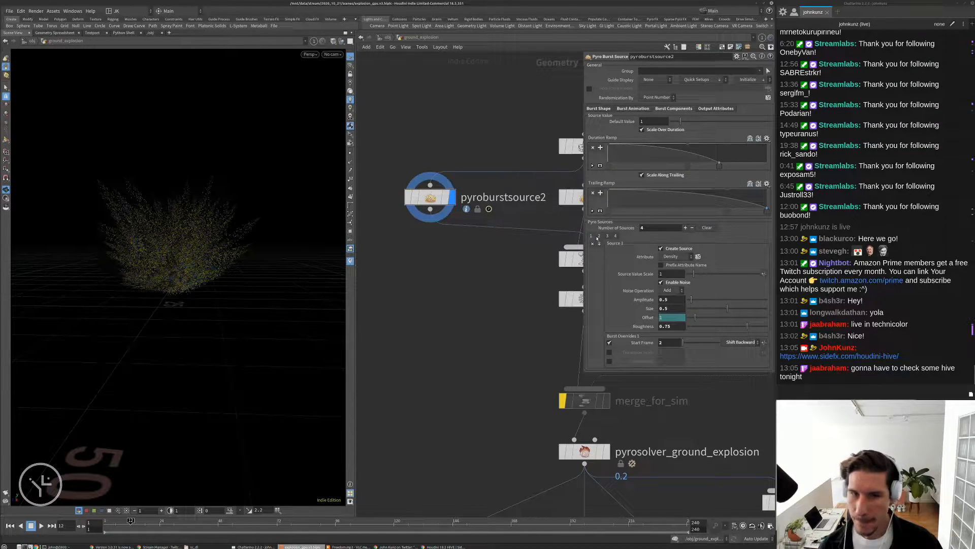
{"action": "left_click", "coordinate": [615, 236]}
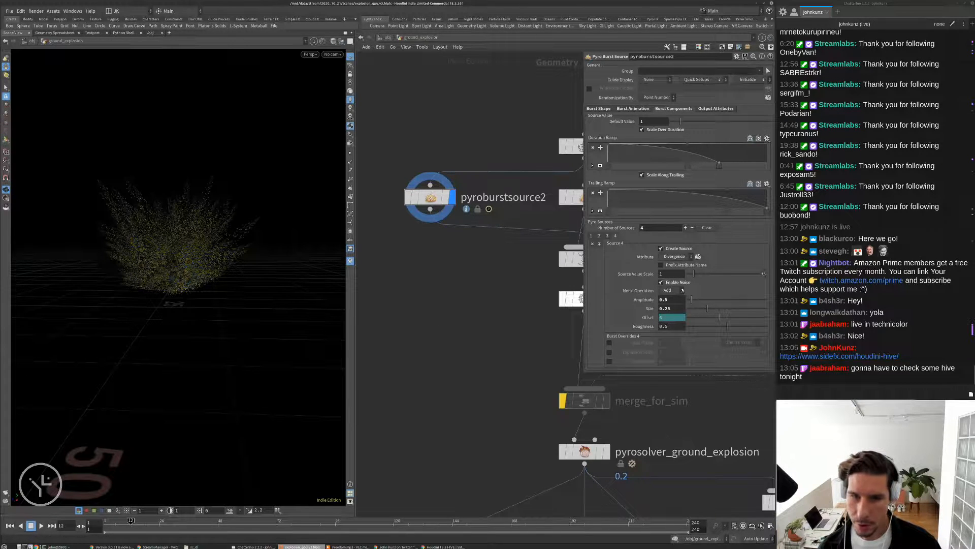
{"action": "left_click", "coordinate": [663, 274]}
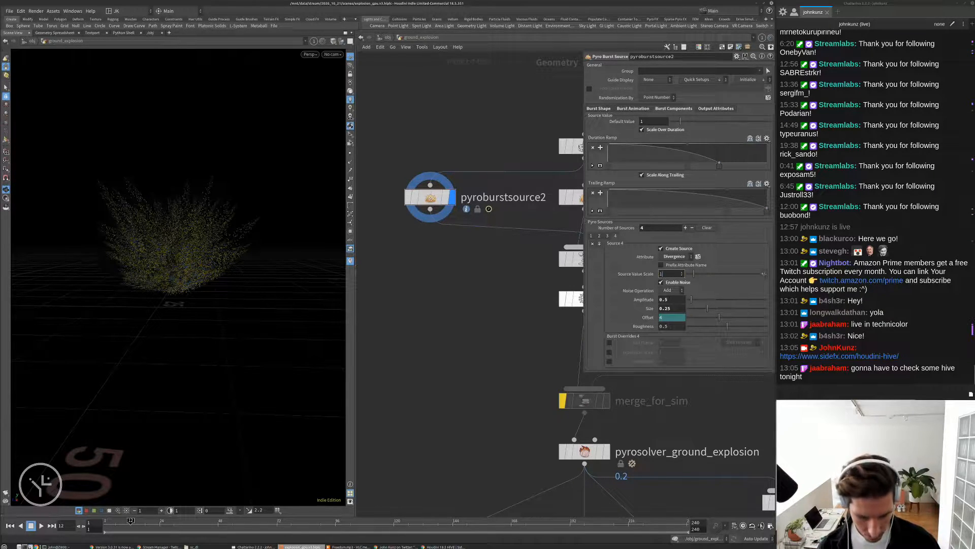
{"action": "middle_click_drag", "start_coordinate": [457, 309], "coordinate": [382, 337]}
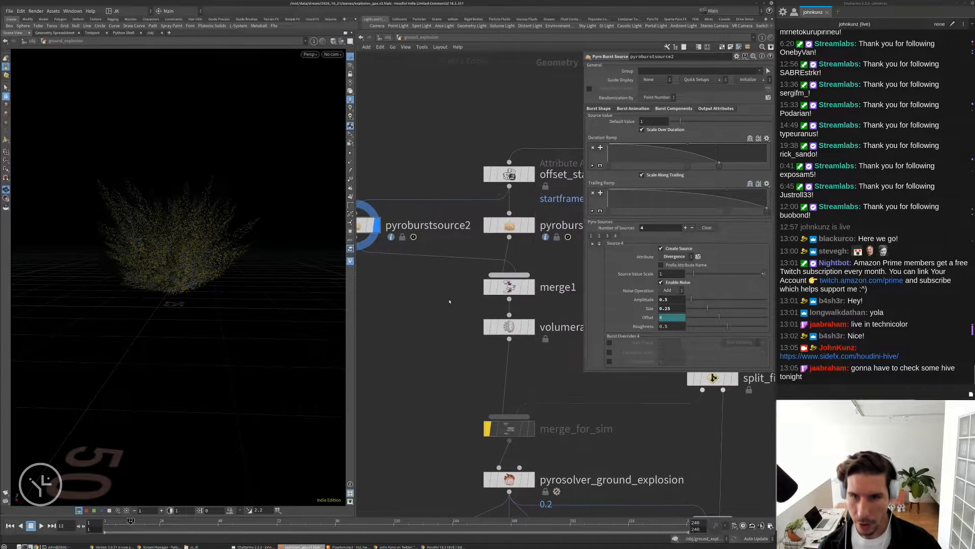
In pyroburstsource2's burst animation, set the Outward Expansion to 0.31, checking the burst from the first frame up to frame 7.
{"action": "left_click", "coordinate": [635, 108]}
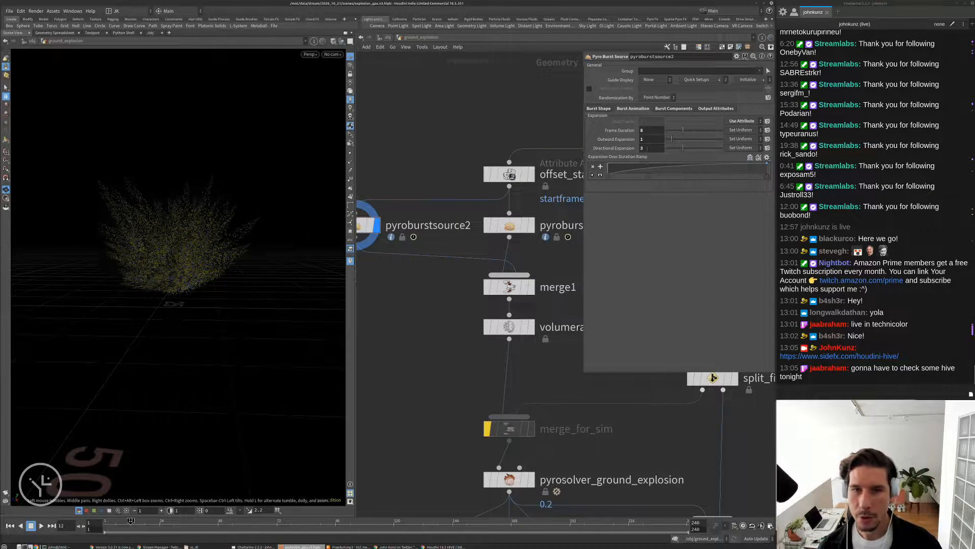
{"action": "mouse_move", "coordinate": [672, 152]}
{"action": "left_mouse_down"}
{"action": "mouse_move", "coordinate": [692, 151]}
{"action": "mouse_move", "coordinate": [668, 140]}
{"action": "left_mouse_up"}
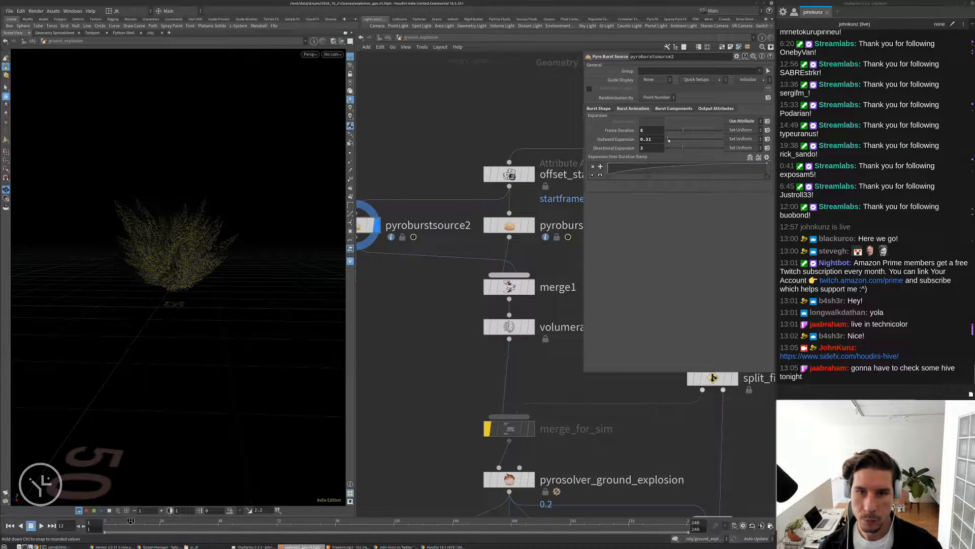
{"action": "key", "text": "ctrl+Up"}
{"action": "key", "text": "Up"}
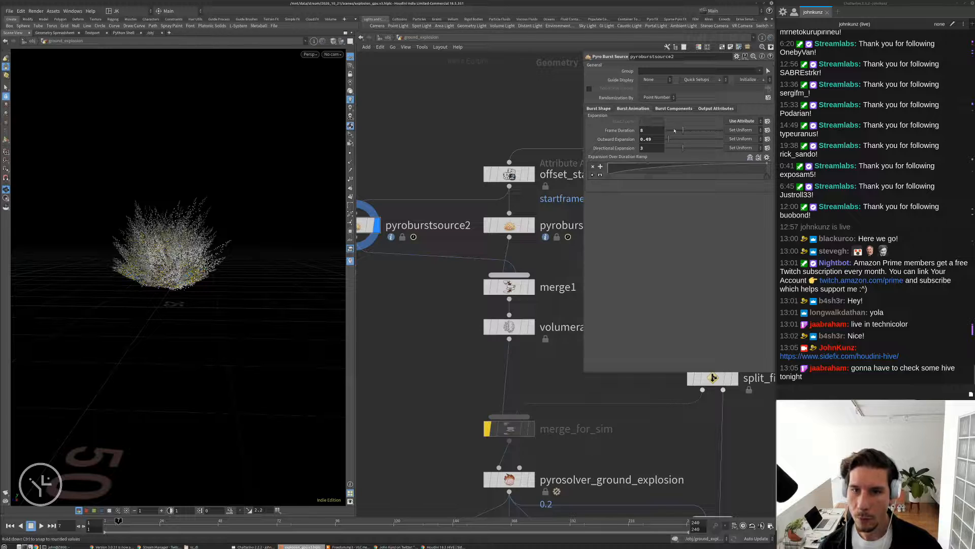
{"action": "mouse_move", "coordinate": [666, 142]}
{"action": "left_mouse_down"}
{"action": "mouse_move", "coordinate": [705, 145]}
{"action": "mouse_move", "coordinate": [668, 141]}
{"action": "left_mouse_up"}
In pyroburstsource2's burst shape, set the size Variation to 1.19, direction Variation to 1.8 and Spread Angle to 31.1.
{"action": "left_click", "coordinate": [606, 109]}
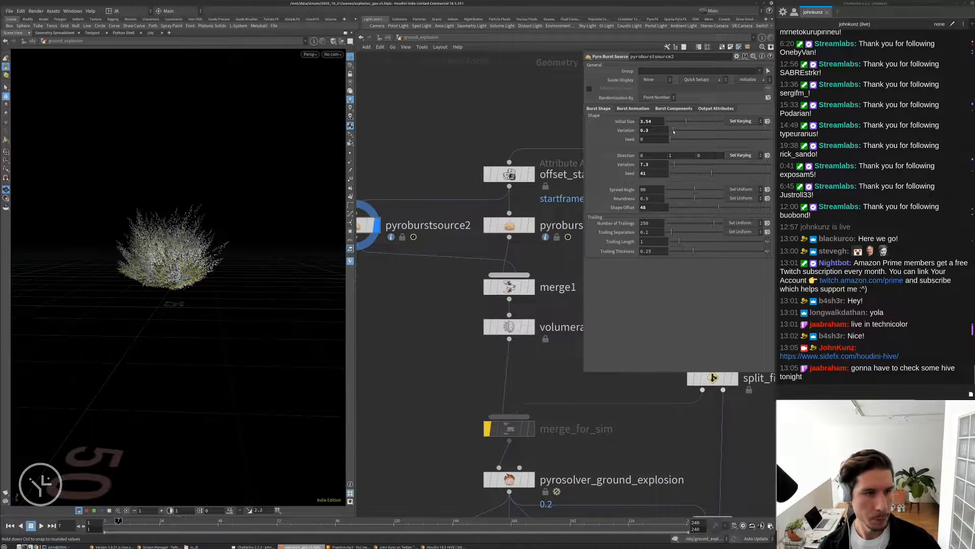
{"action": "left_click_drag", "start_coordinate": [674, 131], "coordinate": [685, 131]}
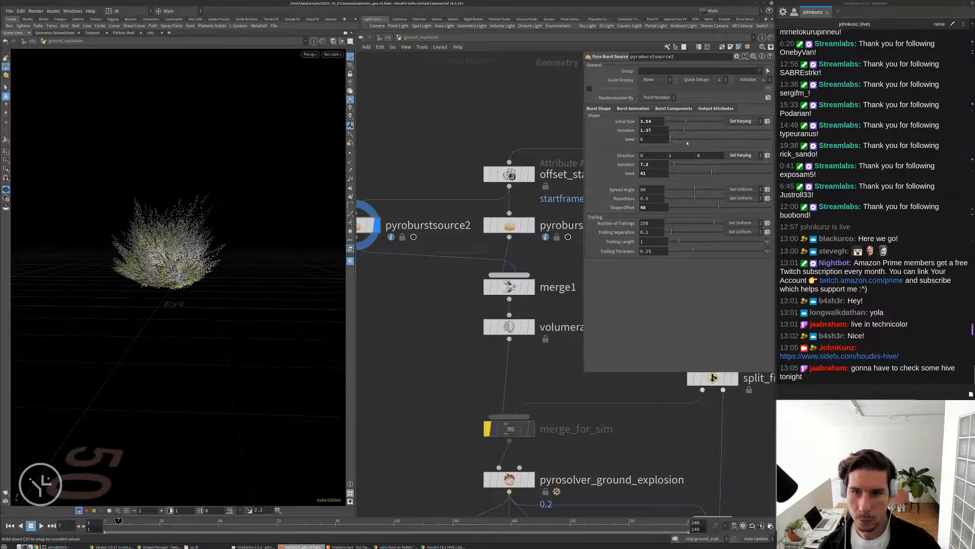
{"action": "left_click_drag", "start_coordinate": [671, 166], "coordinate": [672, 165]}
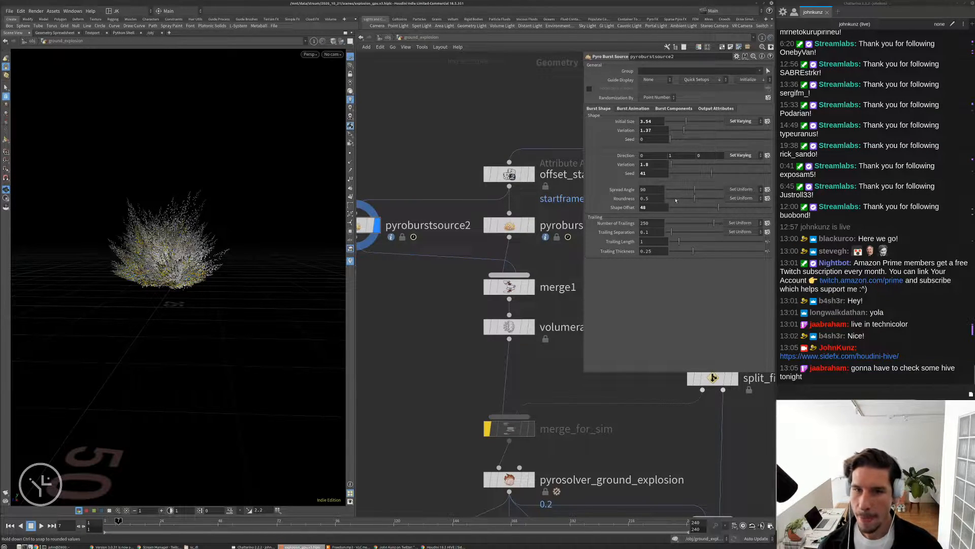
{"action": "left_click_drag", "start_coordinate": [675, 189], "coordinate": [677, 189]}
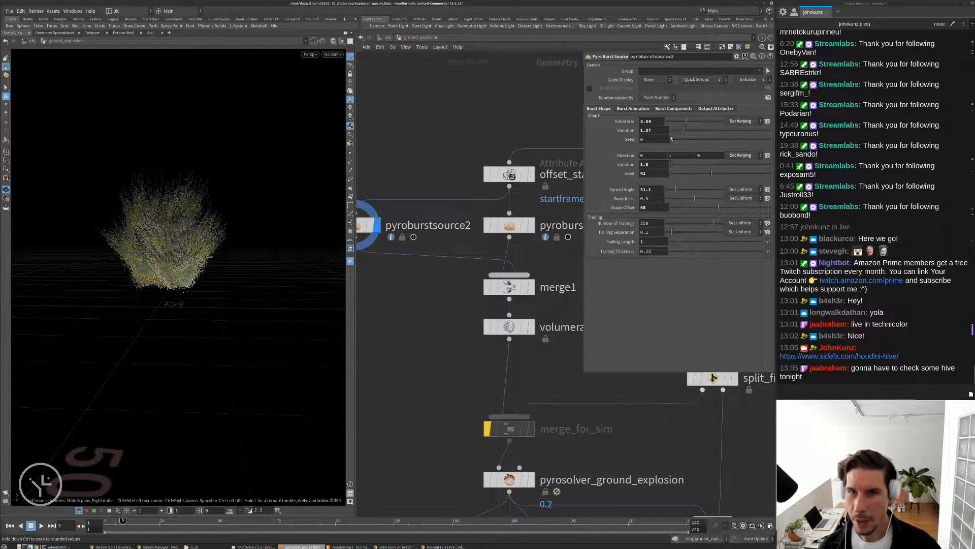
{"action": "left_click_drag", "start_coordinate": [675, 131], "coordinate": [683, 130]}
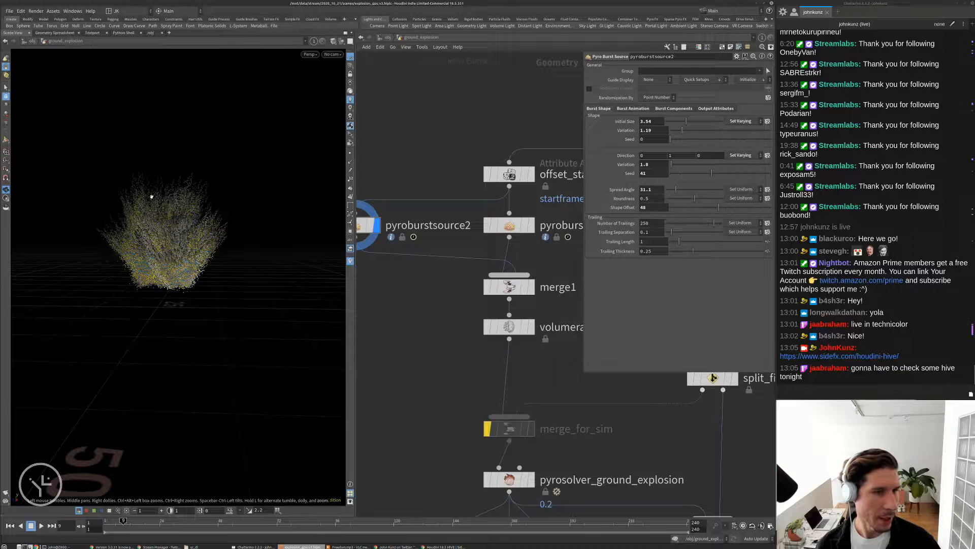
Set pyroburstsource2's Roundness to 0 and Spread Angle to 10.4 for a narrower burst shape.
{"action": "left_click", "coordinate": [626, 109]}
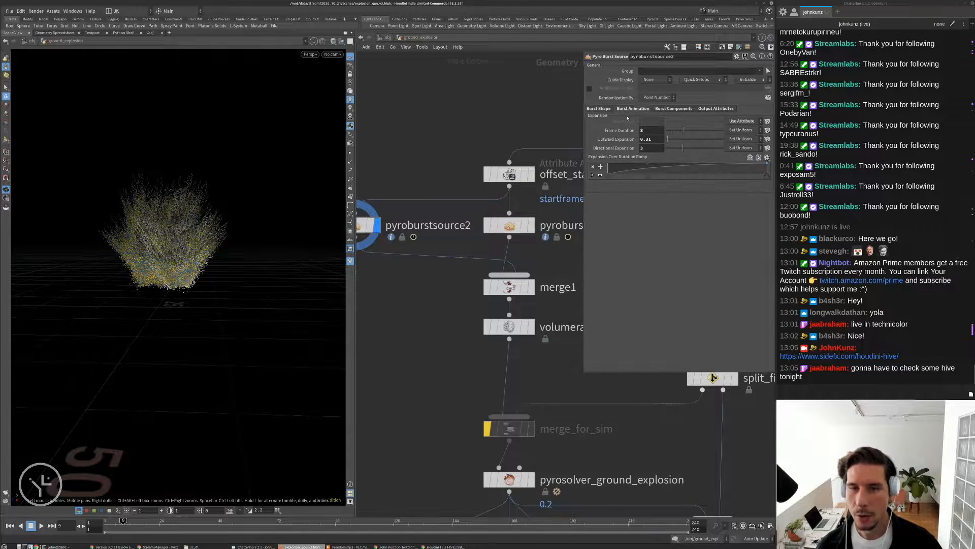
{"action": "left_click", "coordinate": [669, 108]}
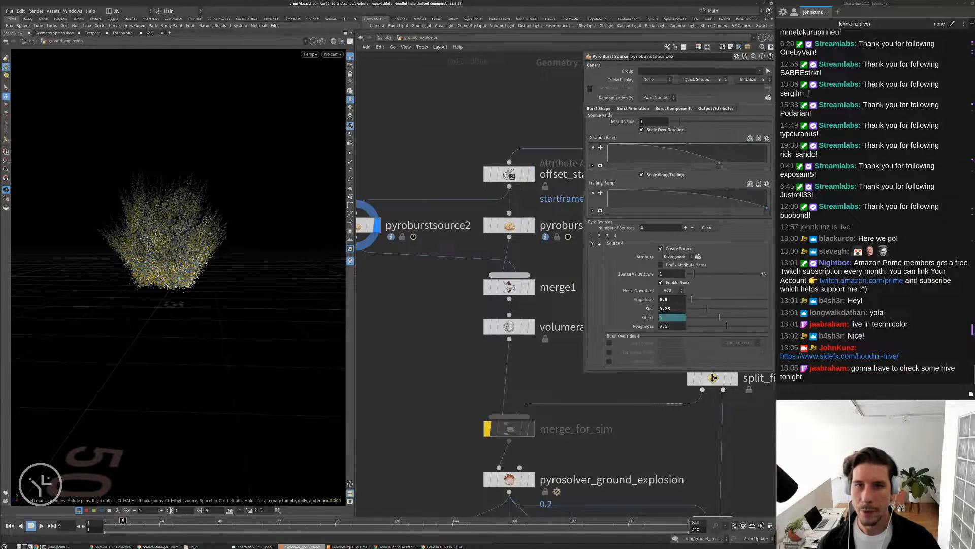
{"action": "left_click", "coordinate": [607, 109]}
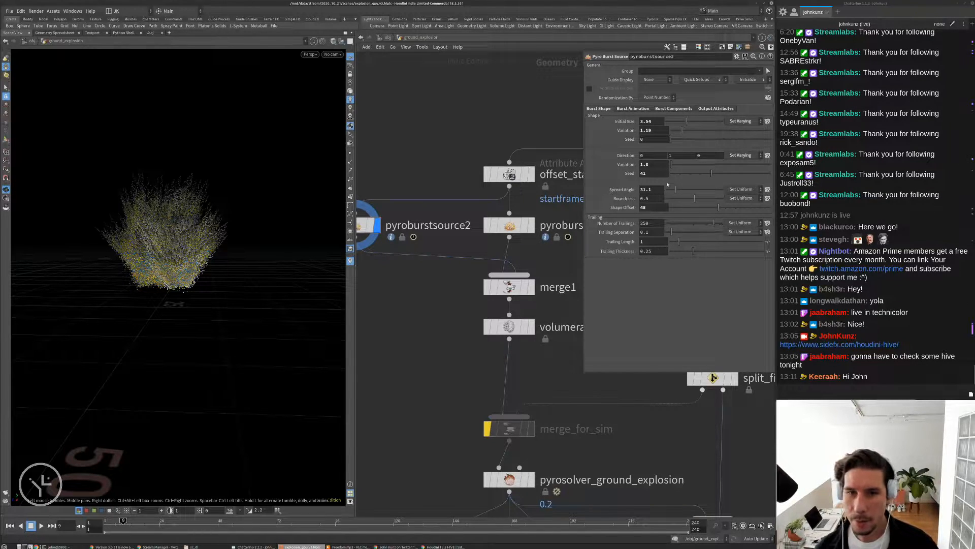
{"action": "left_click_drag", "start_coordinate": [695, 199], "coordinate": [661, 198]}
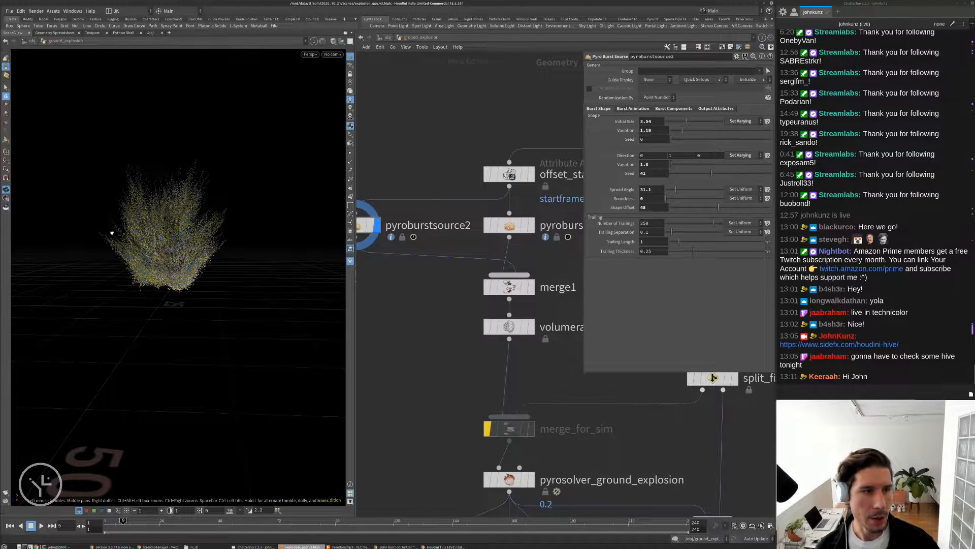
{"action": "mouse_move", "coordinate": [667, 198]}
{"action": "left_mouse_down"}
{"action": "mouse_move", "coordinate": [725, 198]}
{"action": "mouse_move", "coordinate": [666, 197]}
{"action": "mouse_move", "coordinate": [666, 189]}
{"action": "left_mouse_up"}
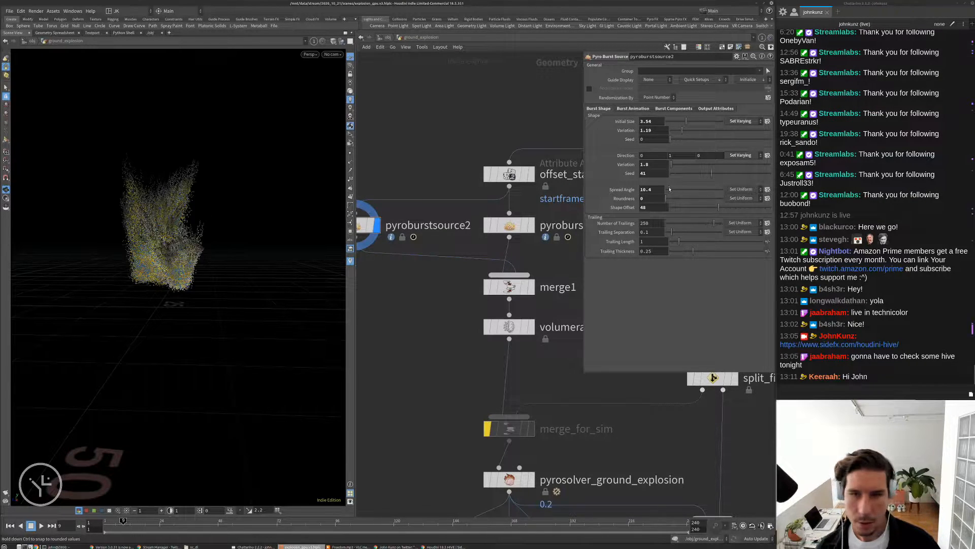
Try Spread Angles of 180 and 42.2 on pyroburstsource2, and return the angle to 10.4.
{"action": "left_click_drag", "start_coordinate": [670, 190], "coordinate": [822, 198]}
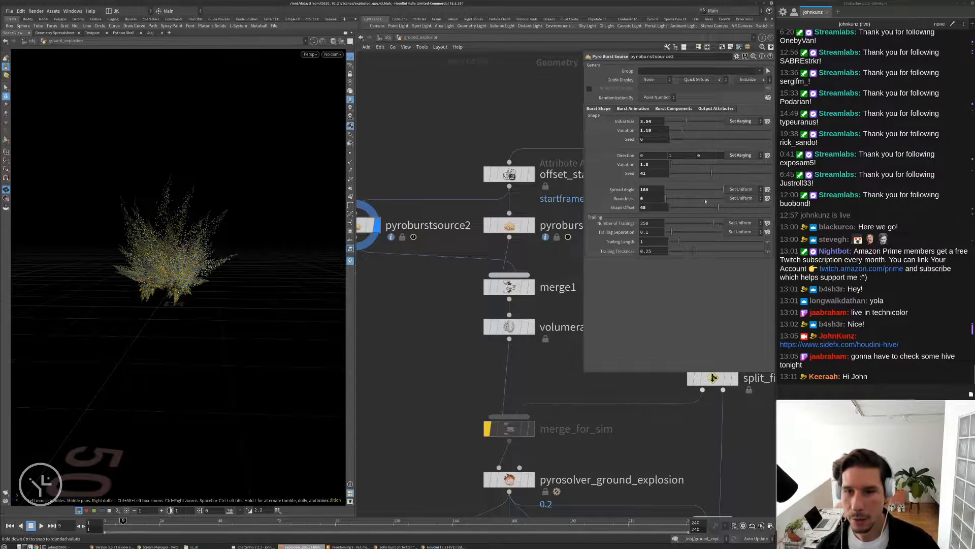
{"action": "left_click", "coordinate": [682, 191]}
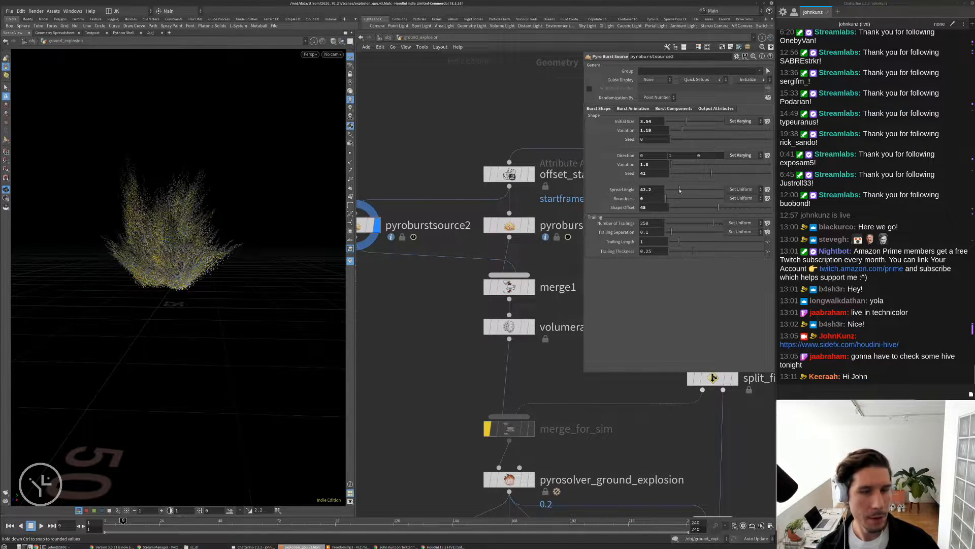
{"action": "left_click_drag", "start_coordinate": [676, 198], "coordinate": [670, 196]}
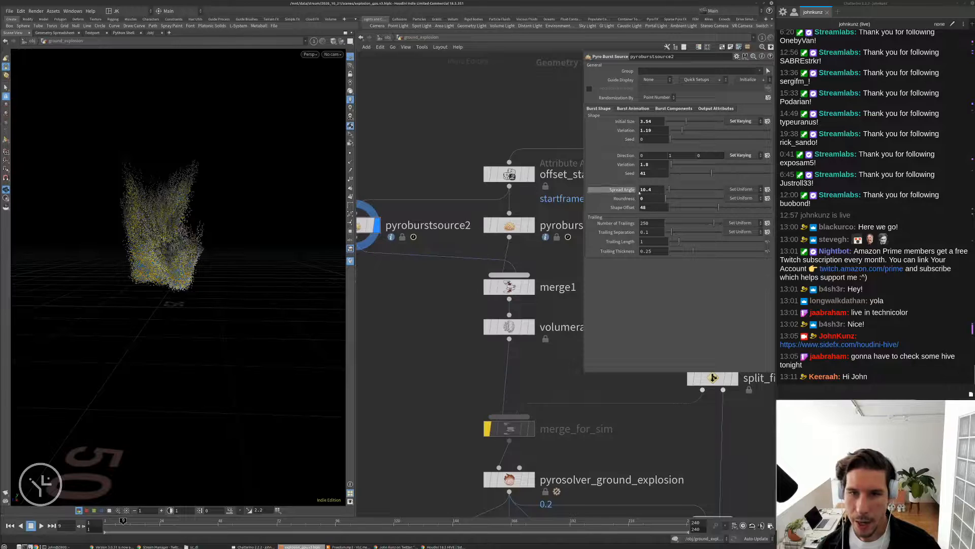
Wire pyroburstsource2 directly into the volume rasterize attributes node in place of merge1, and display pyrosolver_ground_explosion at the first frame.
{"action": "left_click_drag", "start_coordinate": [252, 197], "coordinate": [175, 212]}
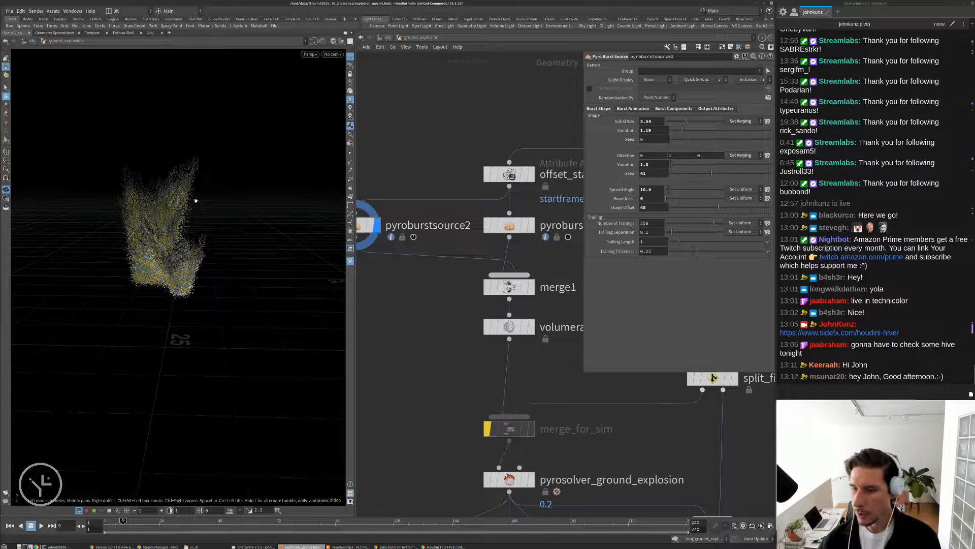
{"action": "scroll", "coordinate": [463, 270], "scroll_direction": "down", "scroll_amount": 5}
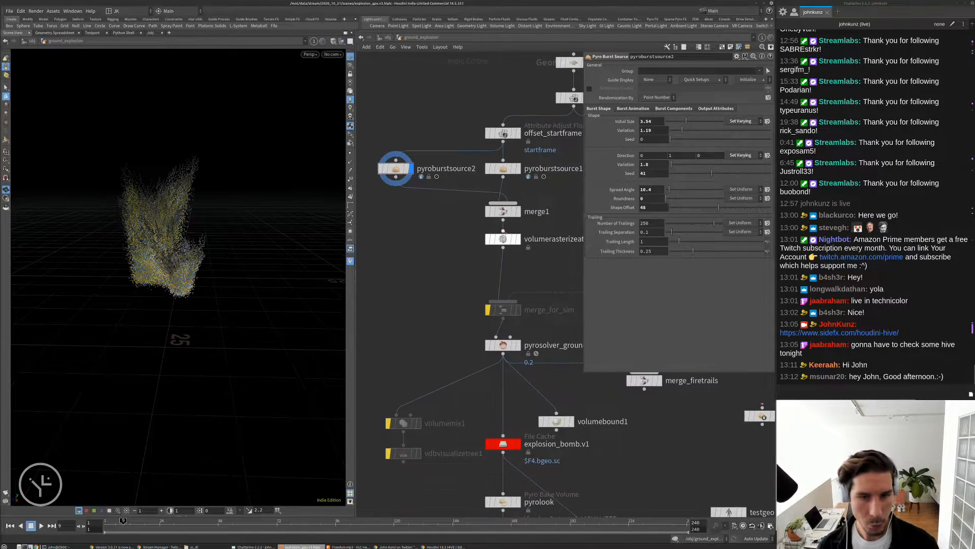
{"action": "left_click_drag", "start_coordinate": [509, 214], "coordinate": [508, 205]}
{"action": "middle_click_drag", "start_coordinate": [508, 205], "coordinate": [501, 172]}
{"action": "left_click_drag", "start_coordinate": [497, 206], "coordinate": [497, 229]}
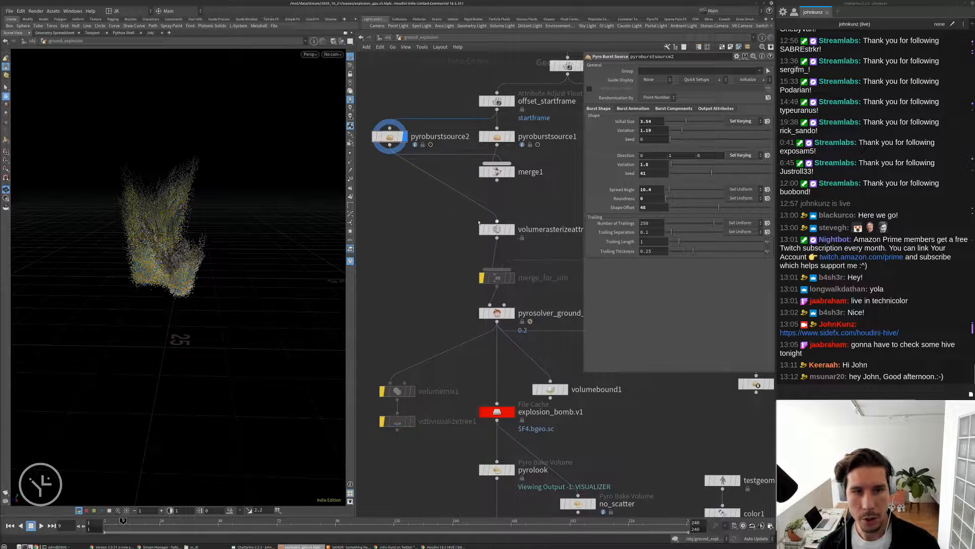
{"action": "middle_click_drag", "start_coordinate": [516, 314], "coordinate": [510, 302]}
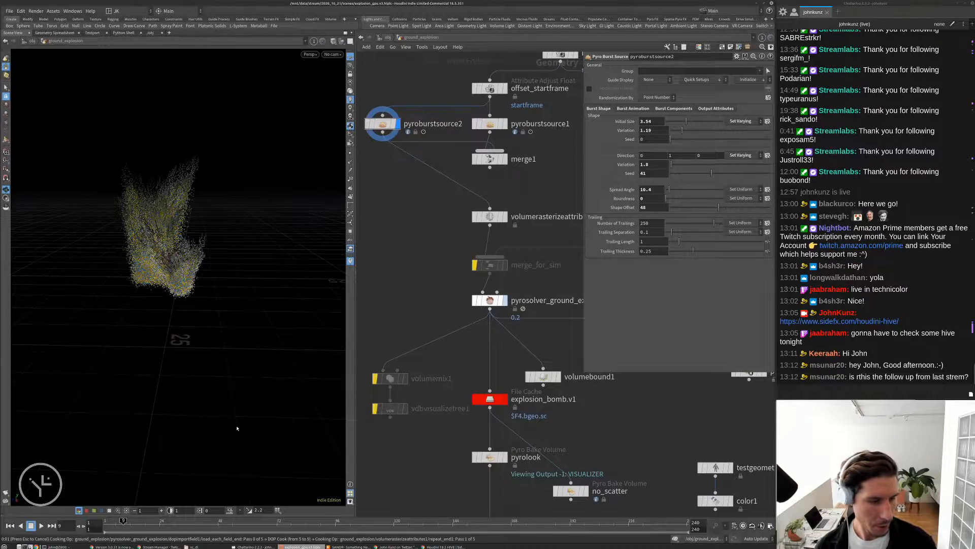
{"action": "key", "text": "ctrl+Up"}
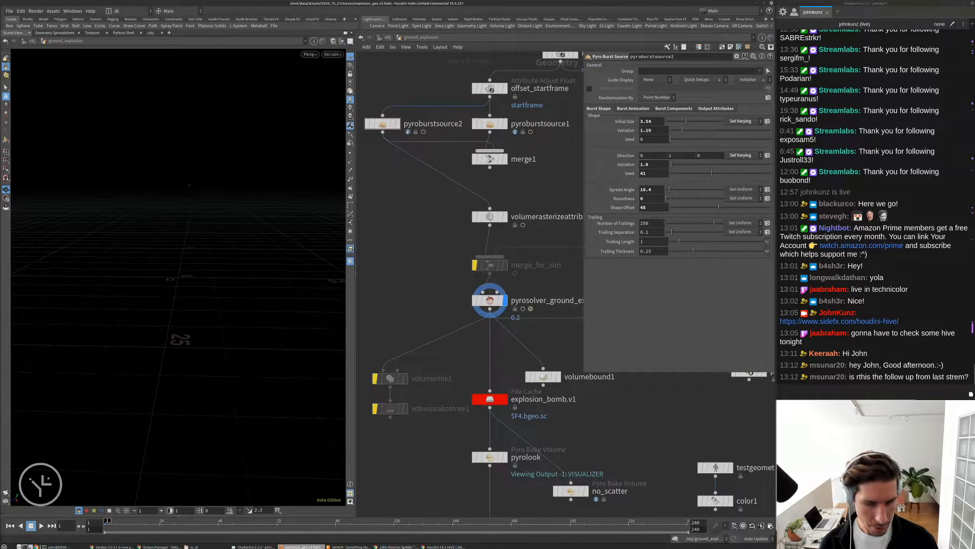
Switch to the browser and show the Twitter explosion thread and the Discord stream-archive channel.
{"action": "key", "text": "alt+Tab"}
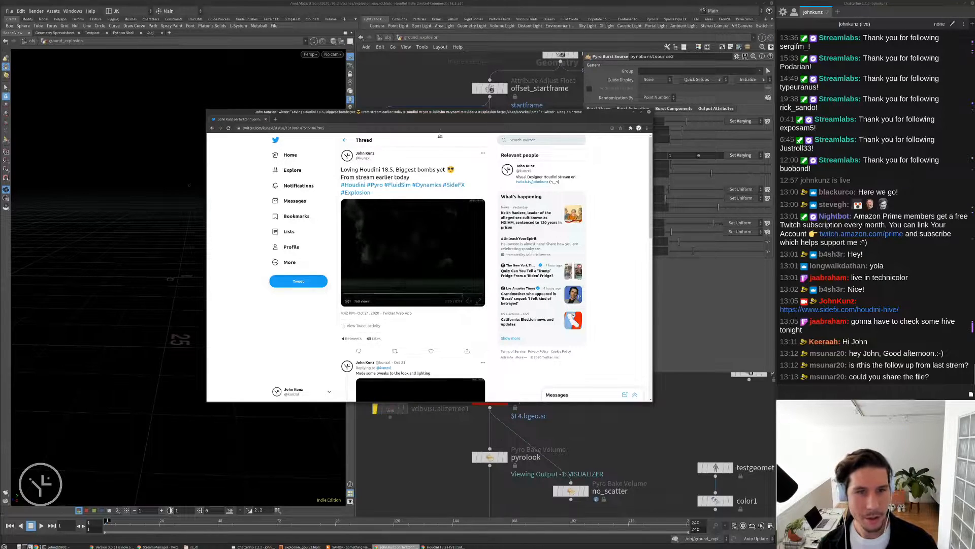
{"action": "left_click", "coordinate": [723, 452]}
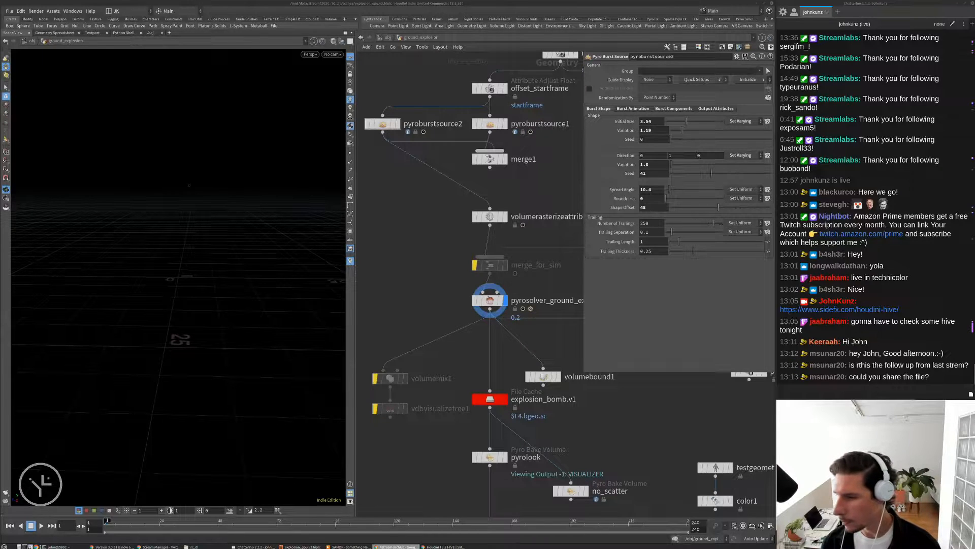
{"action": "left_click_drag", "start_coordinate": [974, 238], "coordinate": [561, 209], "text": "super"}
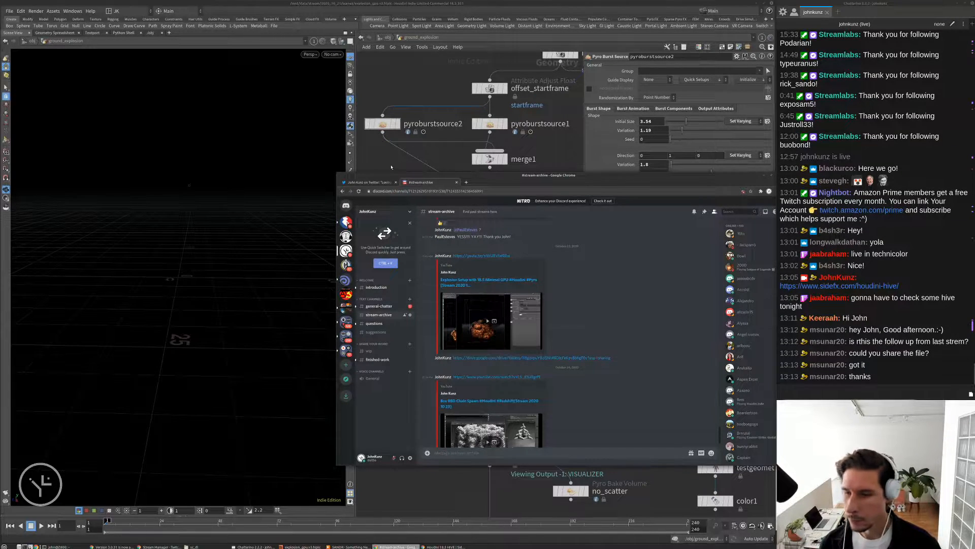
{"action": "key", "text": "alt+Tab"}
Switch to the Chatterino stream chat and post the commands !discord and !hip.
{"action": "left_click", "coordinate": [800, 385]}
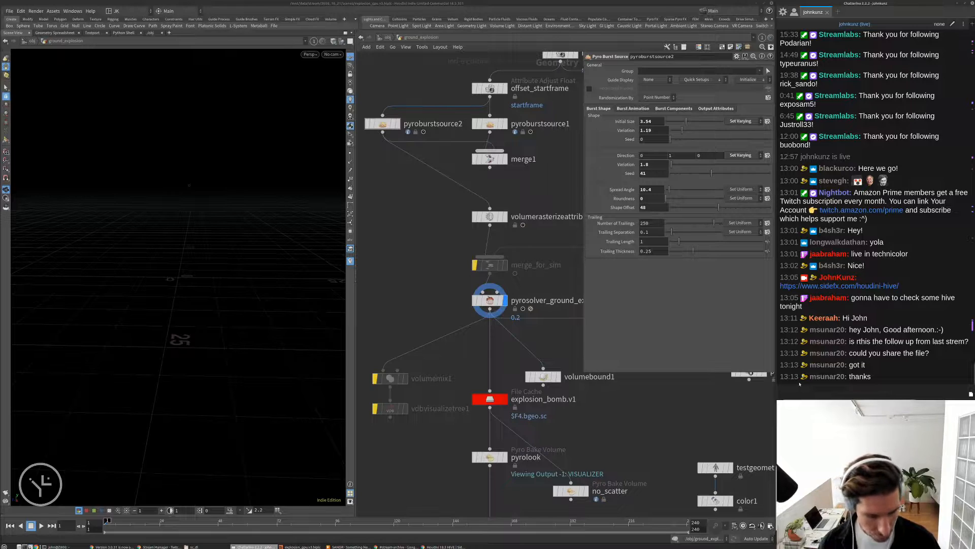
{"action": "type", "text": "!discor"}
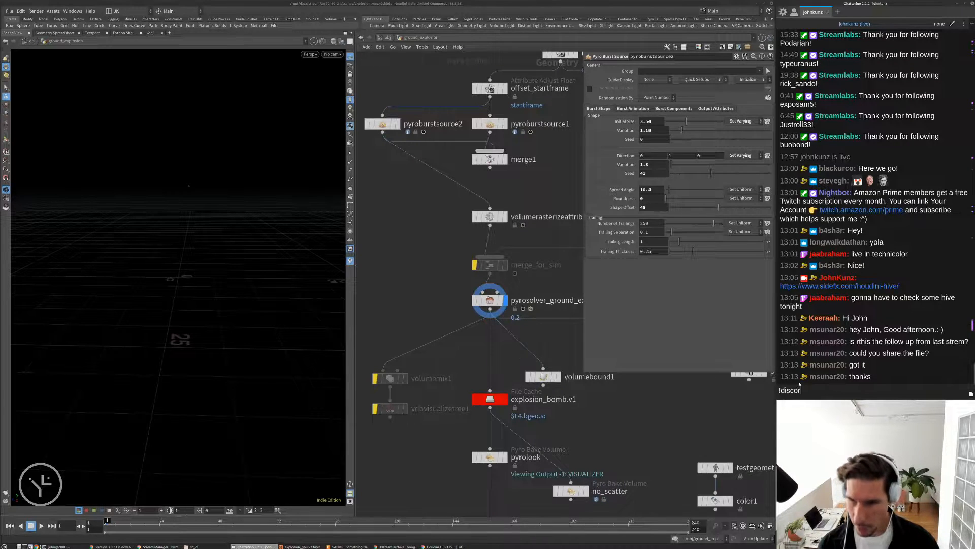
{"action": "type", "text": "d"}
{"action": "key", "text": "Return"}
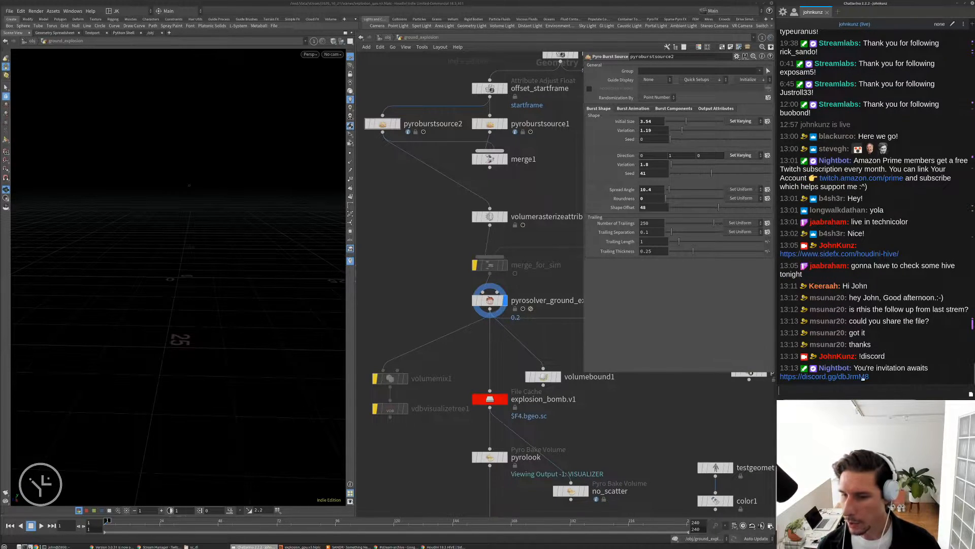
{"action": "type", "text": "!hip"}
{"action": "key", "text": "Return"}
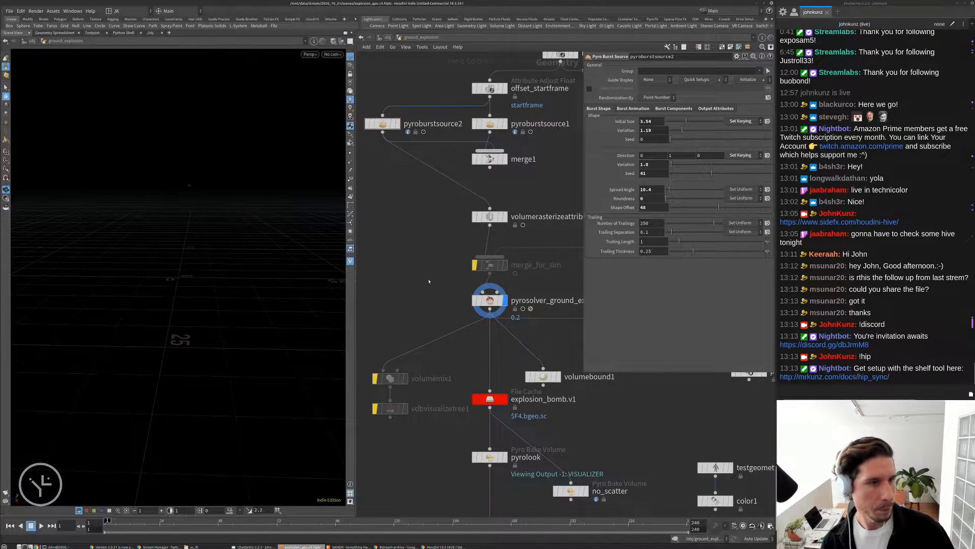
Play the simulation of pyrosolver_ground_explosion driven by pyroburstsource2.
{"action": "middle_click_drag", "start_coordinate": [430, 281], "coordinate": [413, 315]}
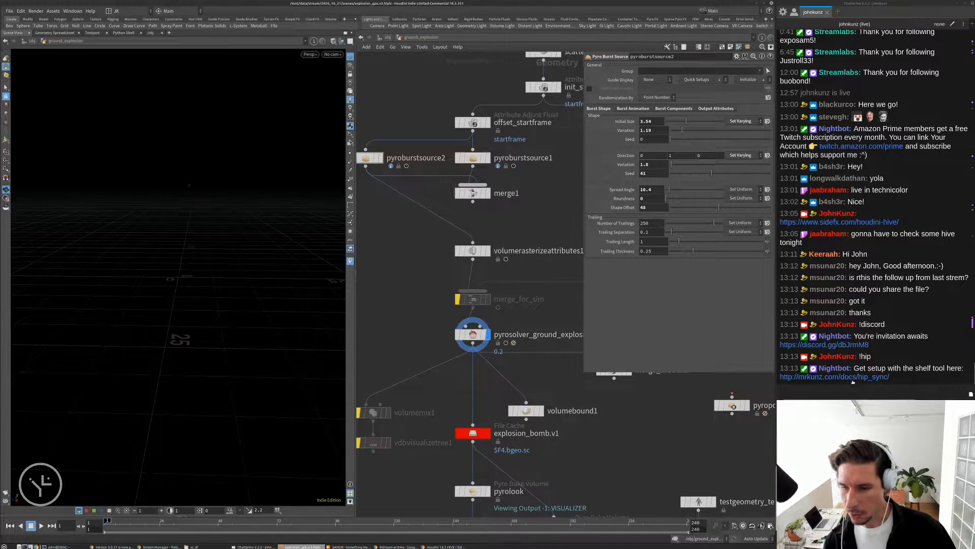
{"action": "middle_click_drag", "start_coordinate": [412, 284], "coordinate": [420, 270]}
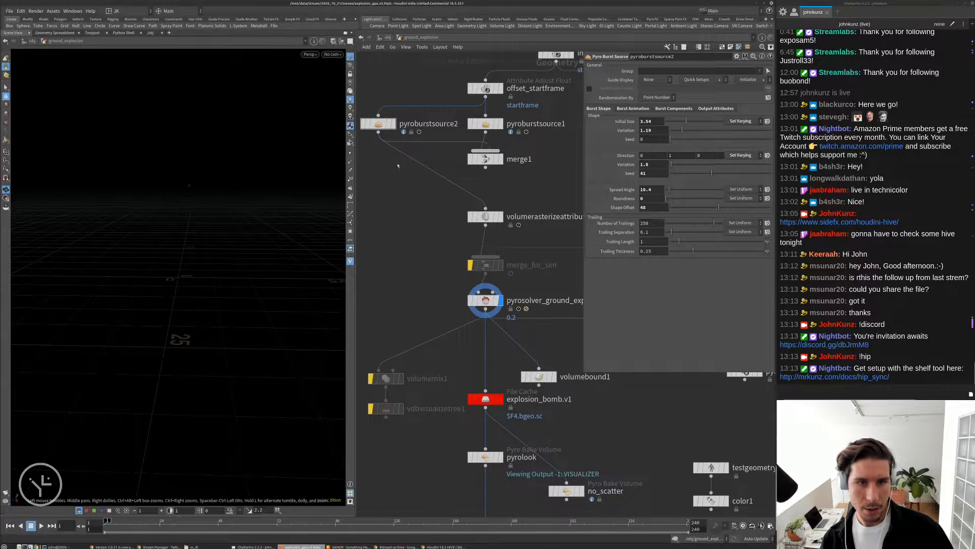
{"action": "key", "text": "Up"}
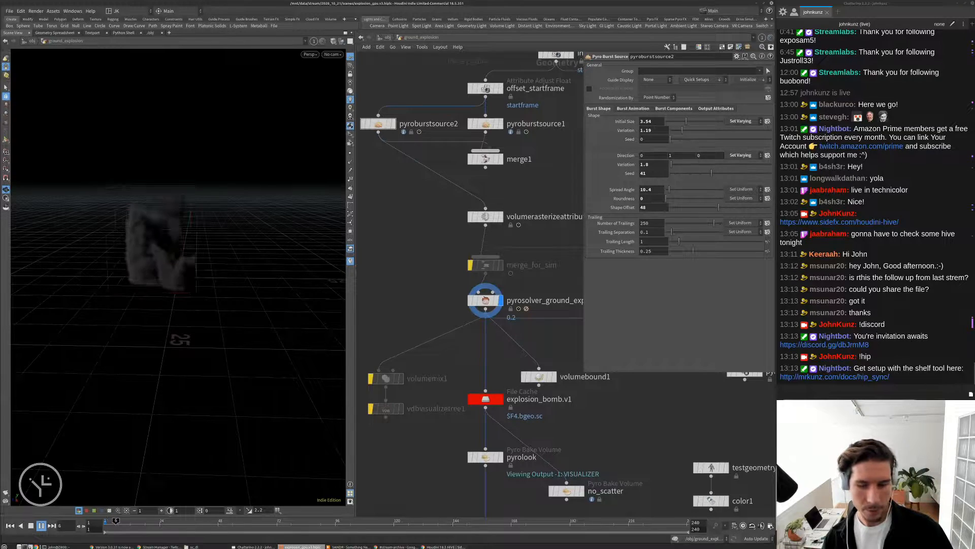
Switch to the browser, close the SideFX HIVE page and the Discord tab, view the explosion videos in the Twitter thread, and return to Houdini.
{"action": "left_click", "coordinate": [437, 546]}
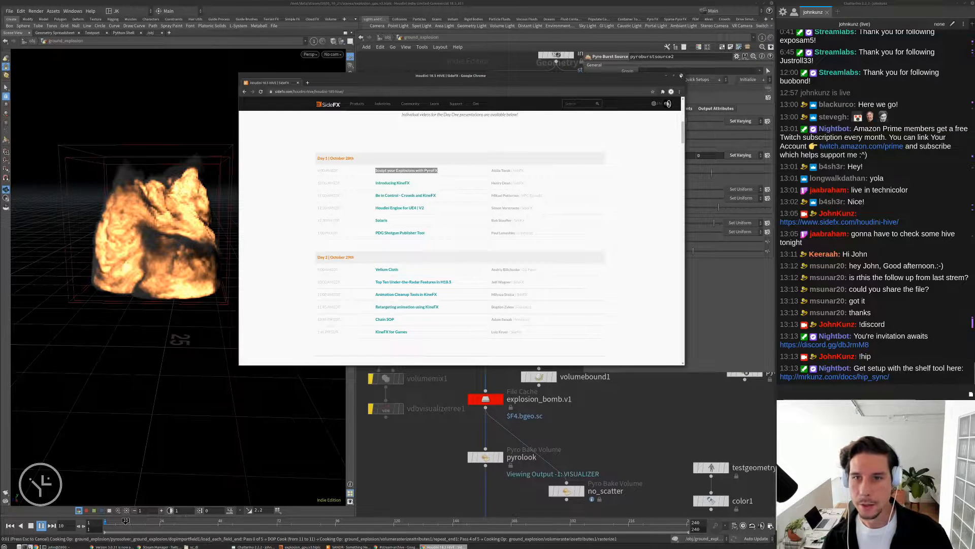
{"action": "left_click", "coordinate": [681, 75]}
{"action": "left_click", "coordinate": [396, 546]}
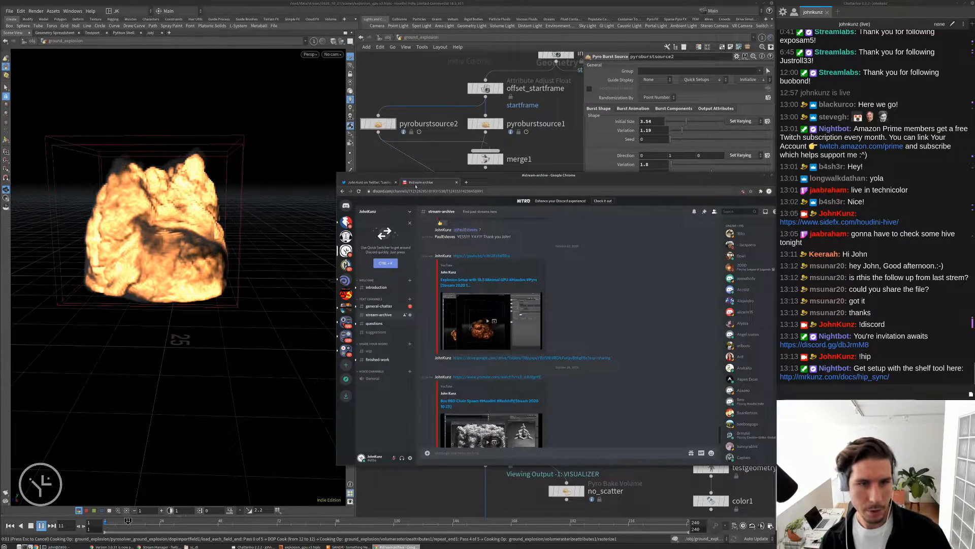
{"action": "left_click", "coordinate": [457, 182]}
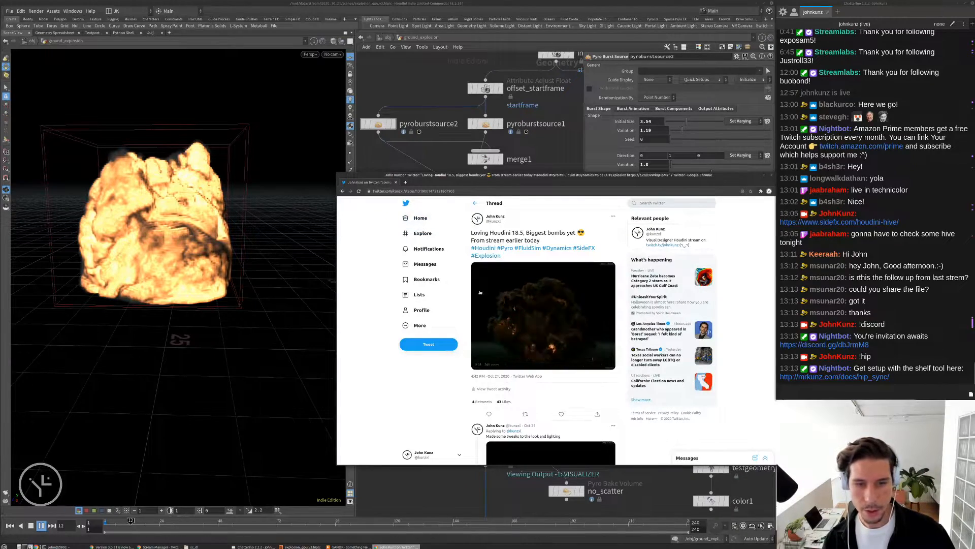
{"action": "scroll", "coordinate": [536, 326], "scroll_direction": "down", "scroll_amount": 2}
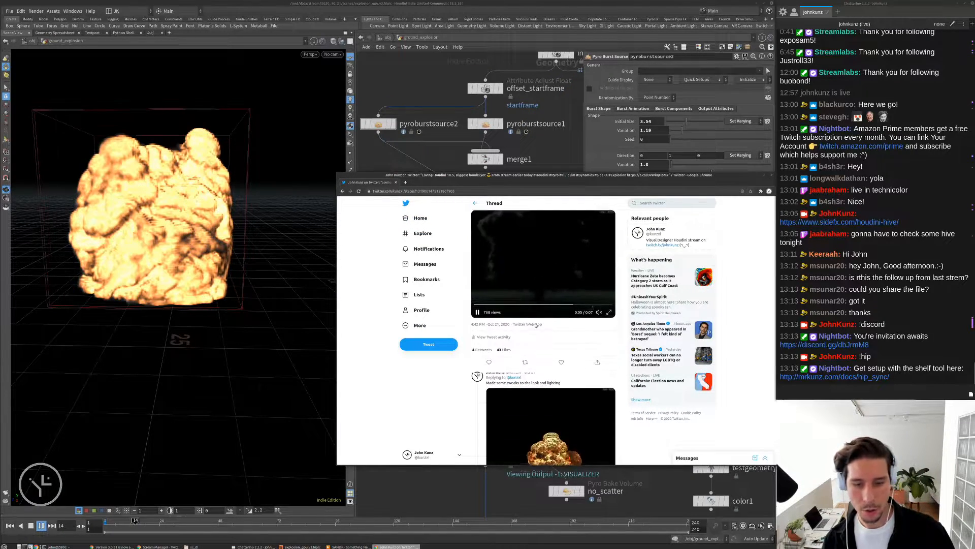
{"action": "scroll", "coordinate": [535, 325], "scroll_direction": "down", "scroll_amount": 2}
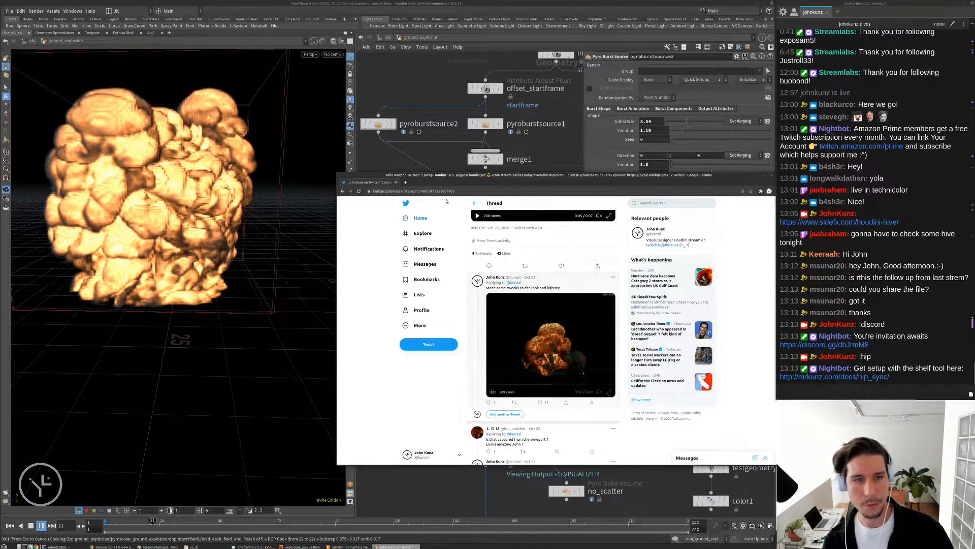
{"action": "key", "text": "alt+Tab"}
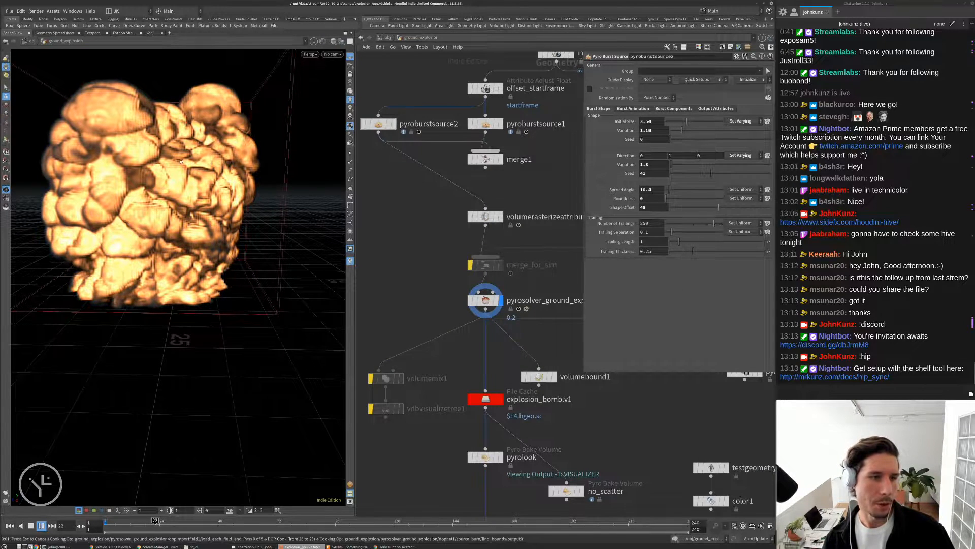
Stop the simulation playback, display merge1, and play its combined burst points from the first frame.
{"action": "right_click_drag", "start_coordinate": [180, 163], "coordinate": [132, 155]}
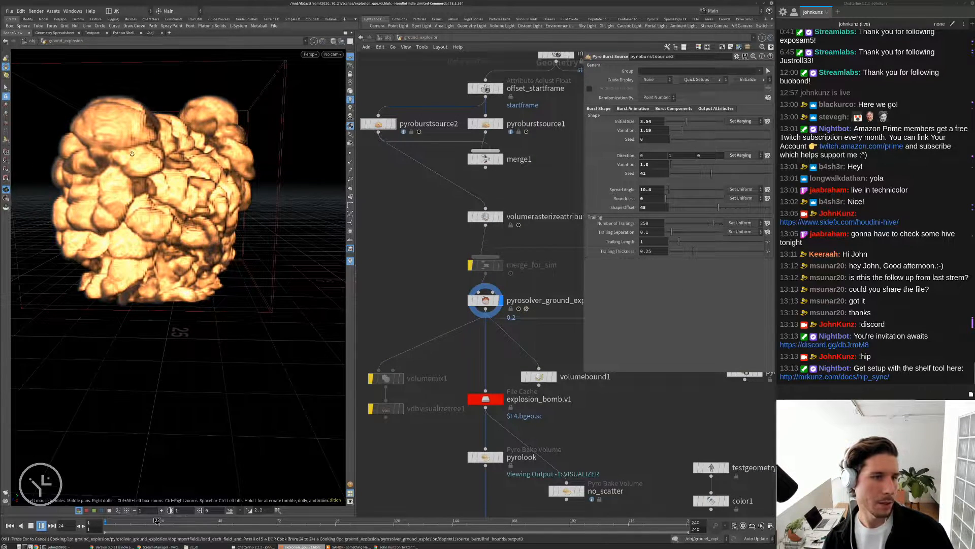
{"action": "key", "text": "Up"}
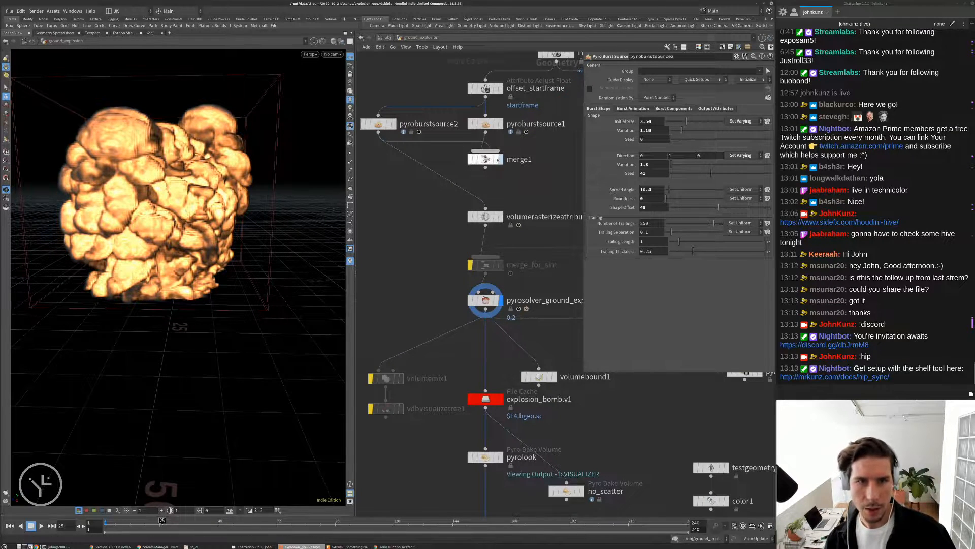
{"action": "left_click", "coordinate": [500, 159]}
{"action": "left_click", "coordinate": [486, 158]}
{"action": "key", "text": "ctrl+Up"}
{"action": "key", "text": "Up"}
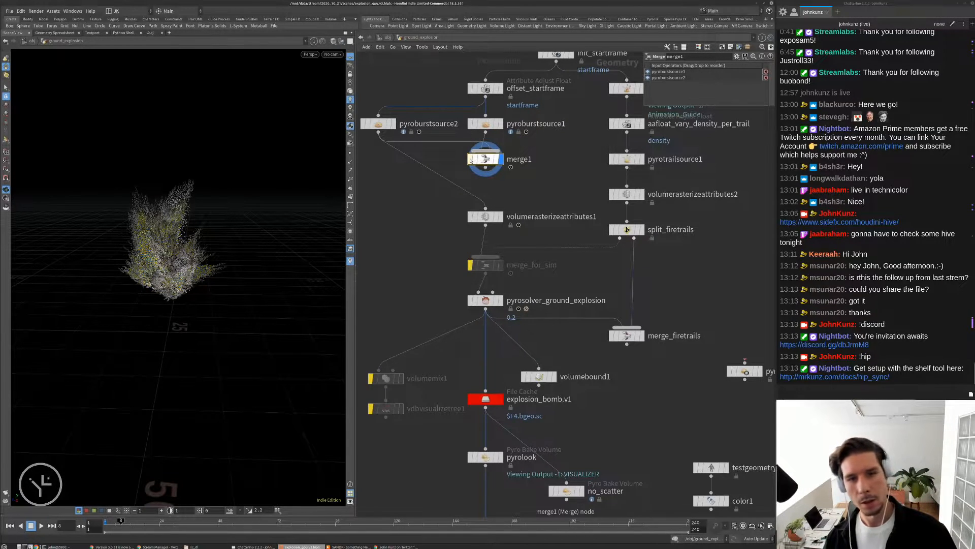
Bypass and re-enable merge1 to compare the burst shapes, moving the node slightly down in the network.
{"action": "left_click", "coordinate": [470, 159]}
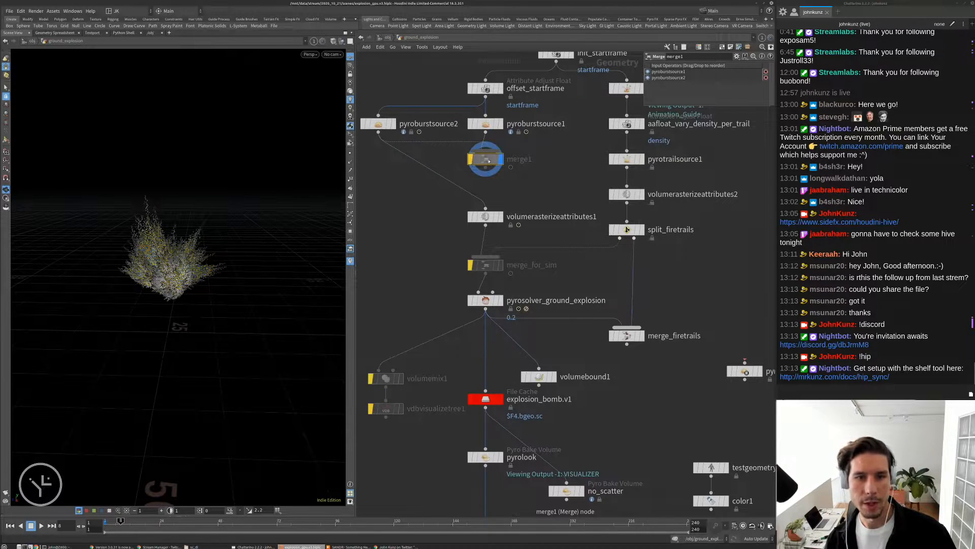
{"action": "left_click_drag", "start_coordinate": [489, 160], "coordinate": [488, 172]}
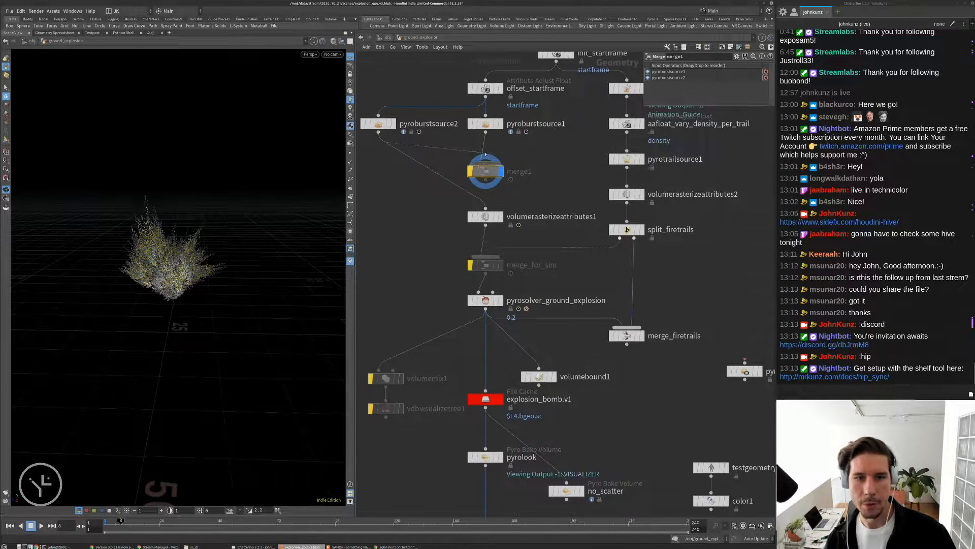
{"action": "left_click", "coordinate": [471, 171]}
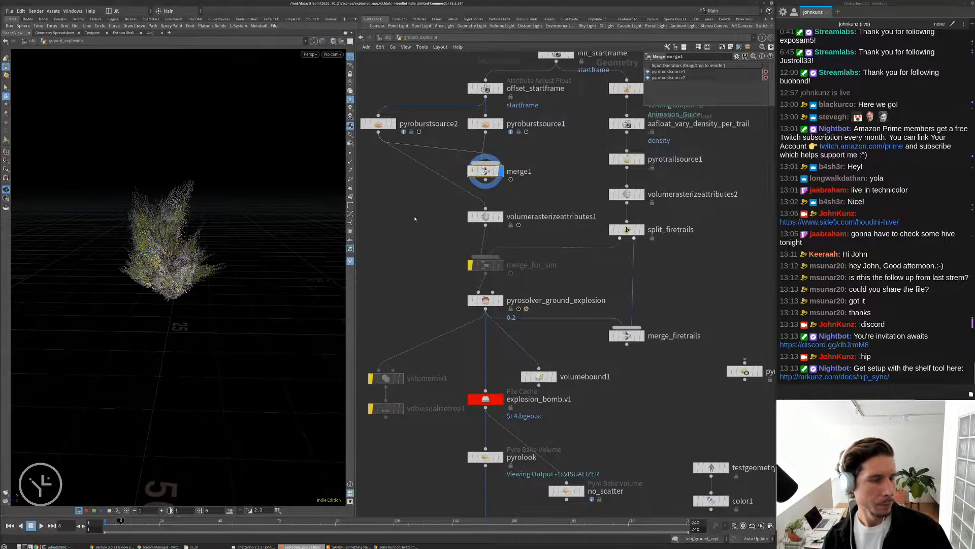
Display the rasterized volumes of volumerasterizeattributes1 and show the node's parameters.
{"action": "middle_click_drag", "start_coordinate": [414, 218], "coordinate": [426, 199]}
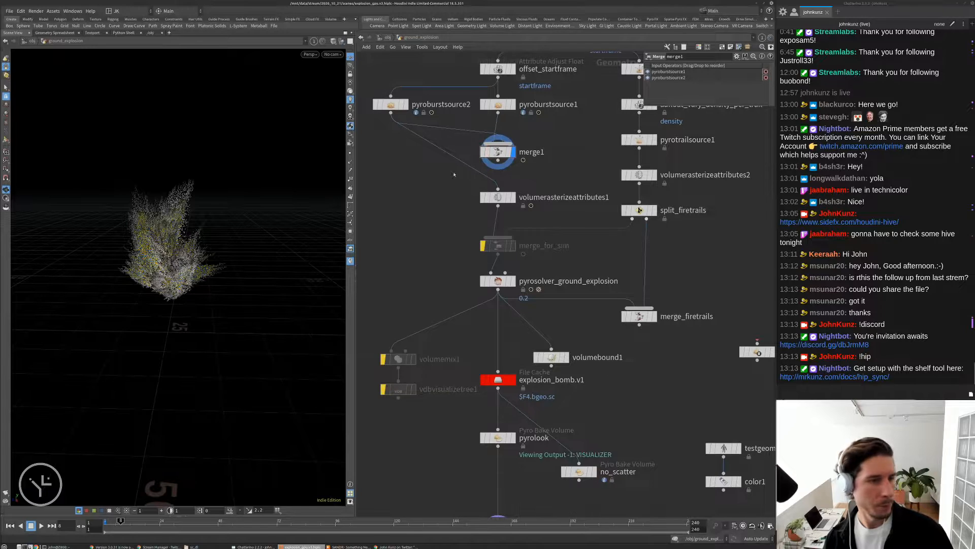
{"action": "middle_click_drag", "start_coordinate": [421, 191], "coordinate": [431, 172]}
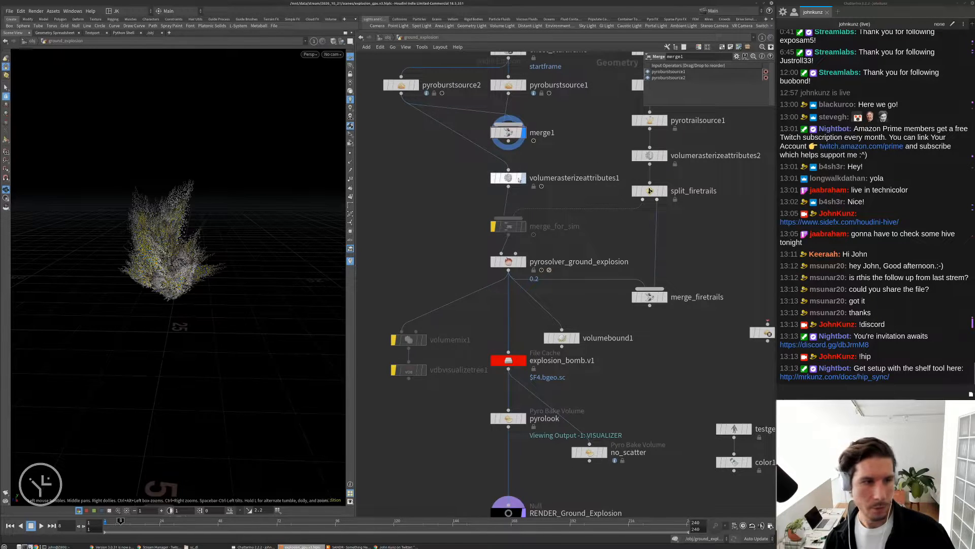
{"action": "left_click", "coordinate": [510, 179]}
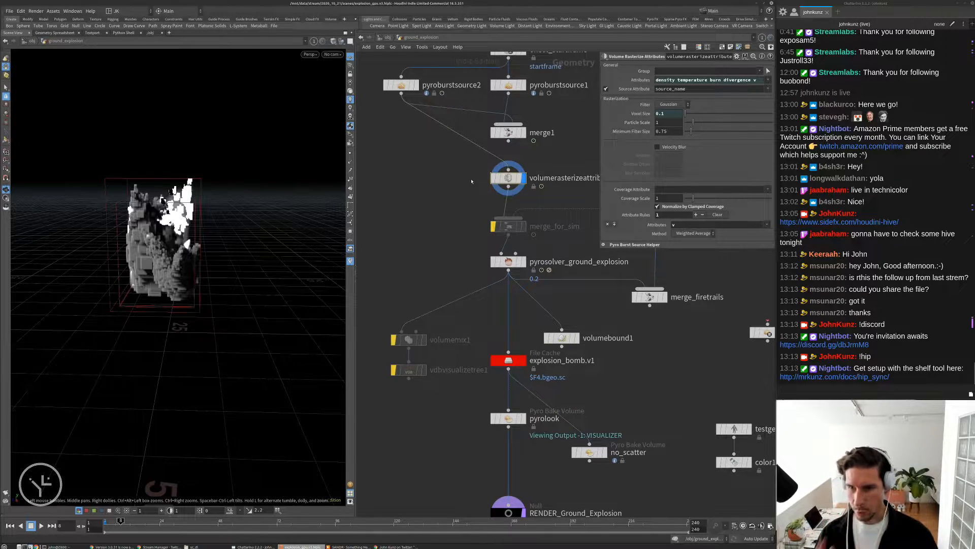
Display pyrosolver_ground_explosion and play its simulation from the first frame.
{"action": "middle_click_drag", "start_coordinate": [469, 241], "coordinate": [413, 234]}
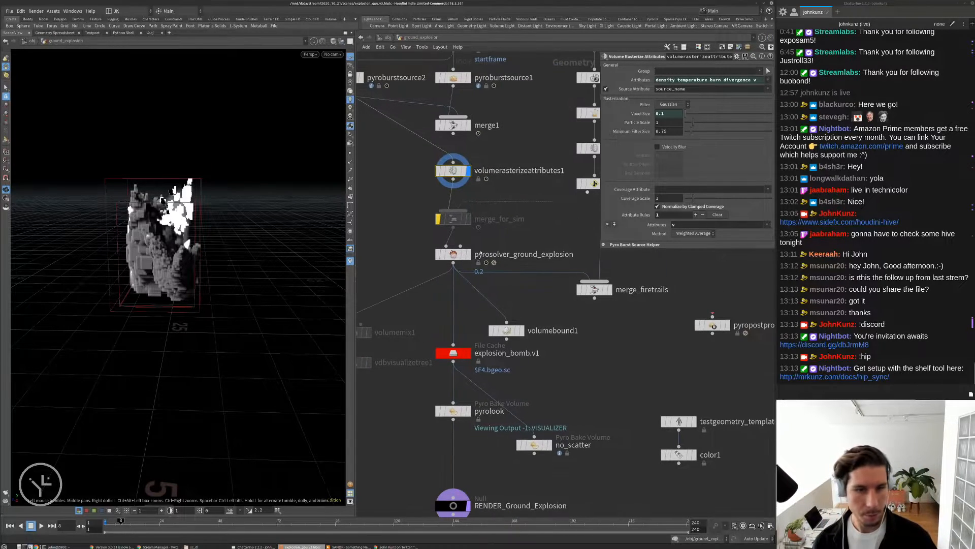
{"action": "key", "text": "ctrl+Up"}
{"action": "left_click", "coordinate": [468, 254]}
{"action": "left_click", "coordinate": [456, 256]}
{"action": "key", "text": "Up"}
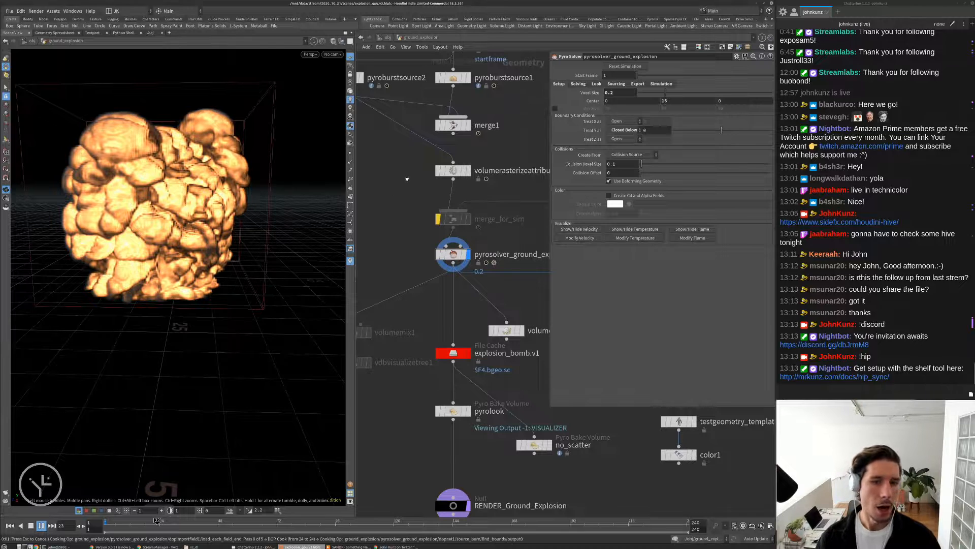
Return to the first frame and examine the pyro sources in the burst components of pyroburstsource2.
{"action": "middle_click_drag", "start_coordinate": [399, 176], "coordinate": [436, 195]}
{"action": "key", "text": "ctrl+Up"}
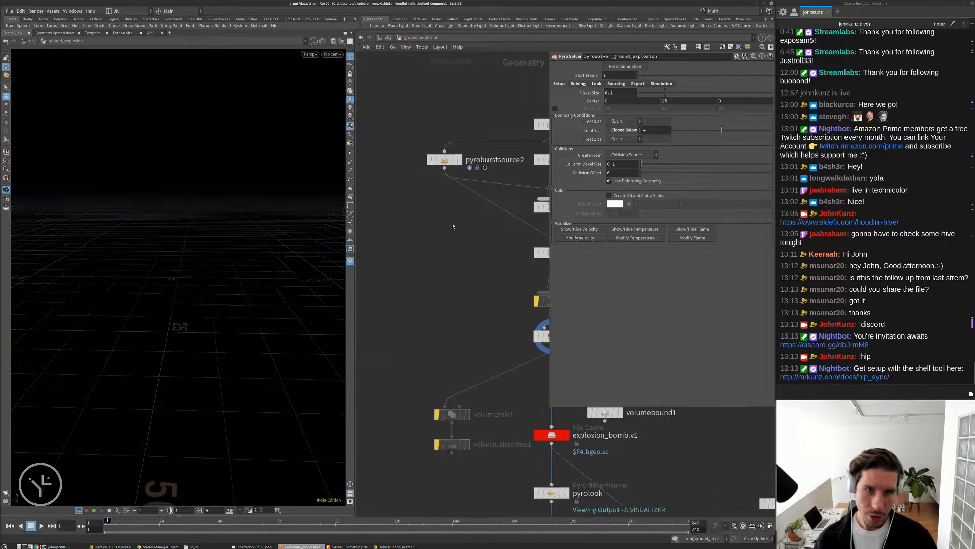
{"action": "left_click", "coordinate": [445, 159]}
{"action": "middle_click_drag", "start_coordinate": [700, 159], "coordinate": [639, 123]}
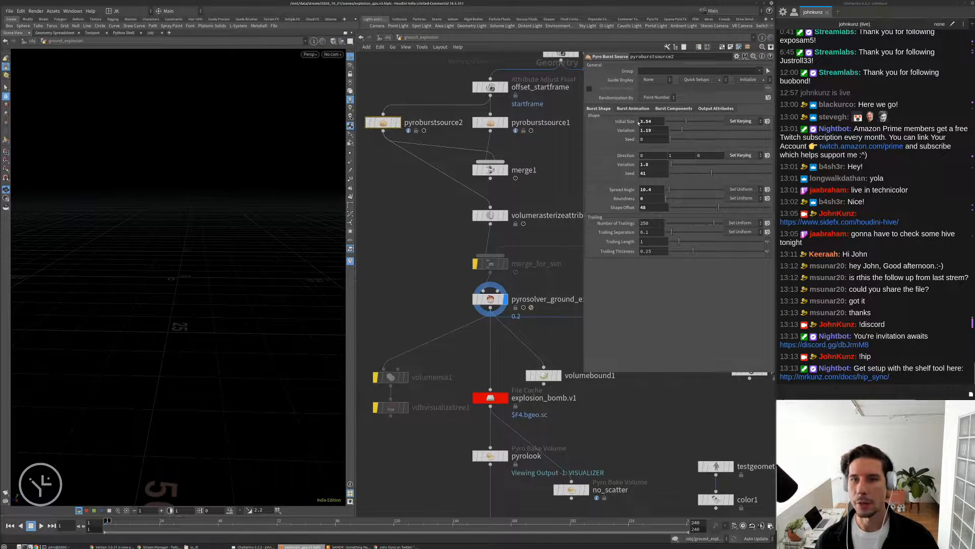
{"action": "left_click", "coordinate": [674, 108]}
{"action": "left_click", "coordinate": [608, 236]}
{"action": "left_click", "coordinate": [600, 237]}
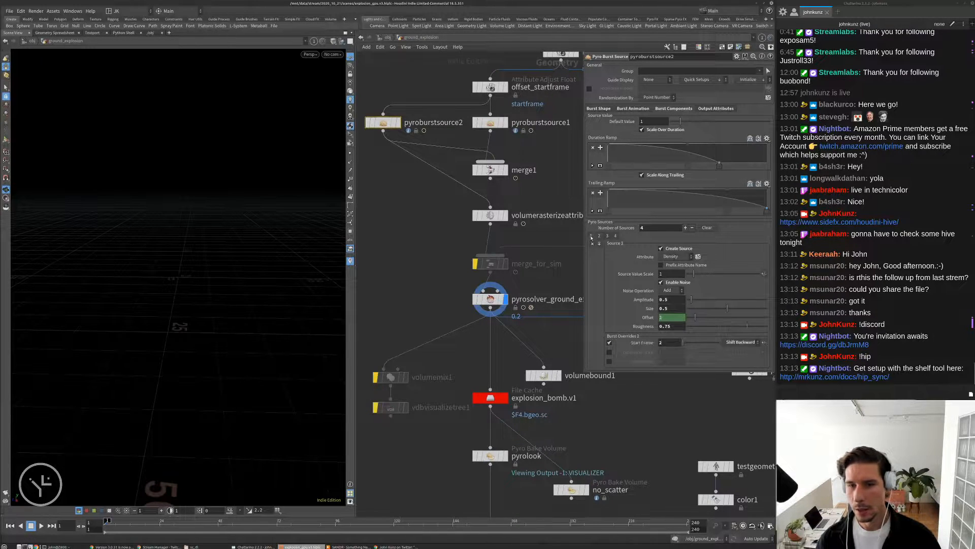
Examine the sourcing operations of pyrosolver_ground_explosion, and reselect pyroburstsource2.
{"action": "left_click", "coordinate": [490, 299]}
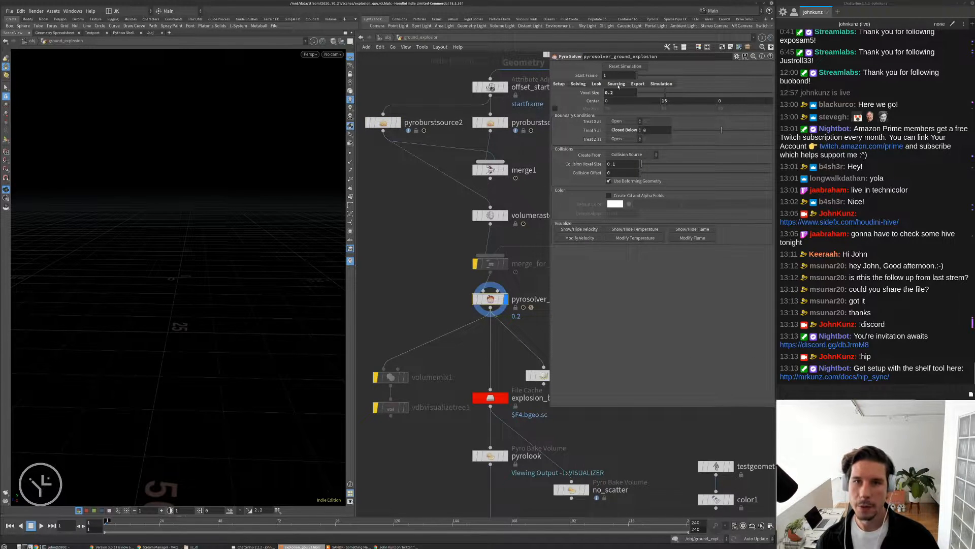
{"action": "left_click", "coordinate": [616, 84]}
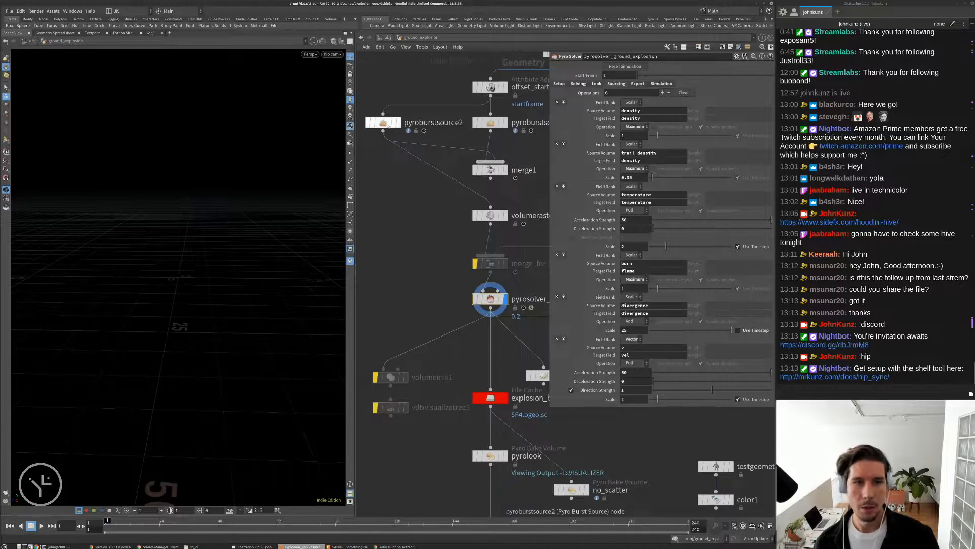
{"action": "left_click", "coordinate": [383, 123]}
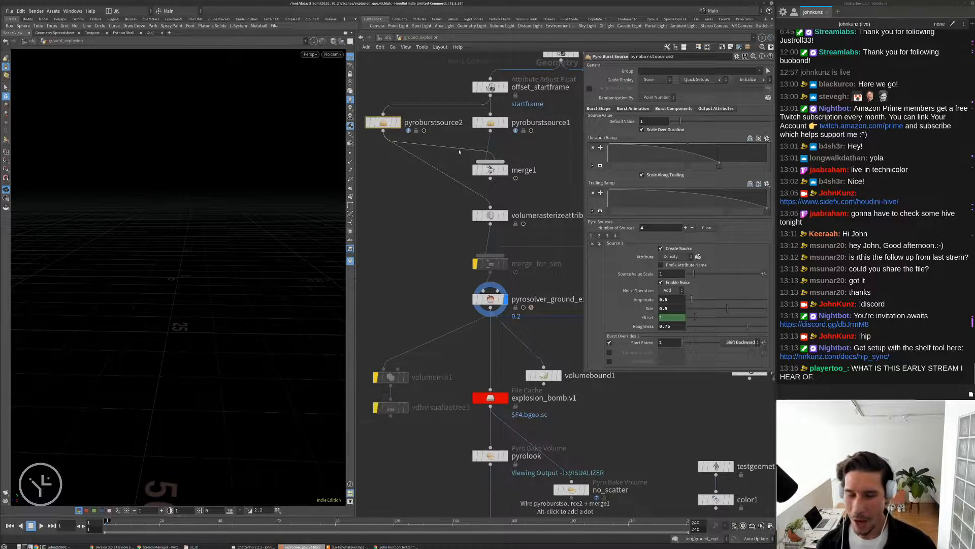
{"action": "middle_click_drag", "start_coordinate": [442, 189], "coordinate": [441, 162]}
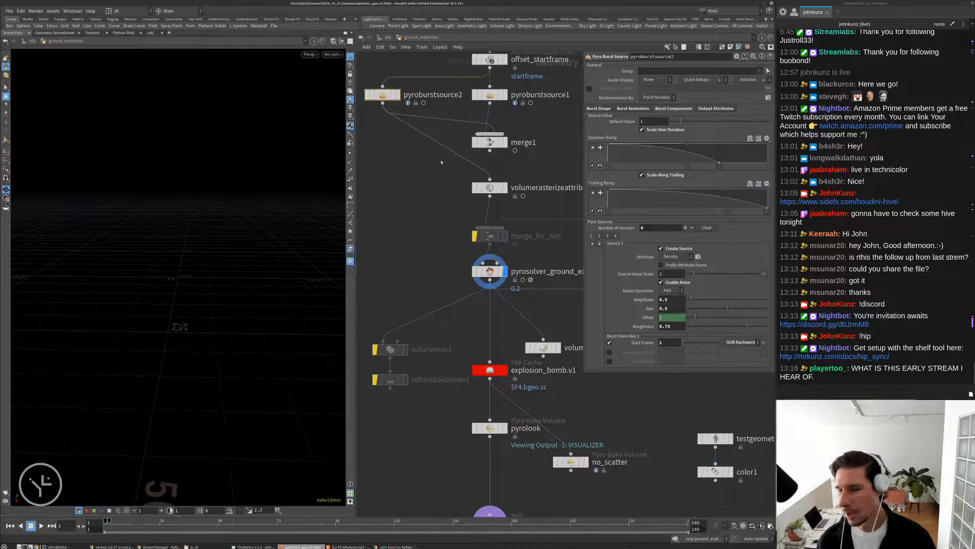
{"action": "scroll", "coordinate": [442, 163], "scroll_direction": "down", "scroll_amount": 2}
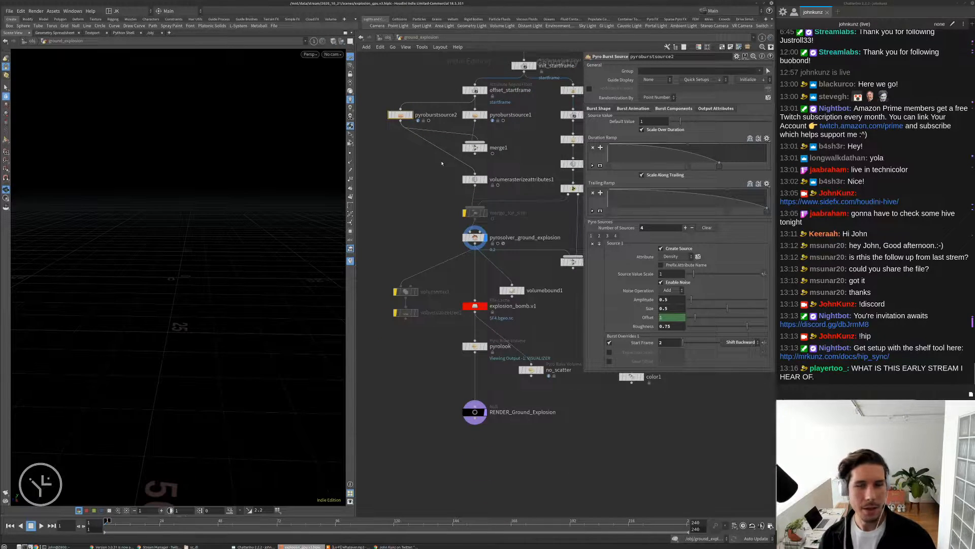
{"action": "middle_click_drag", "start_coordinate": [441, 163], "coordinate": [433, 181]}
{"action": "scroll", "coordinate": [417, 250], "scroll_direction": "up", "scroll_amount": 2}
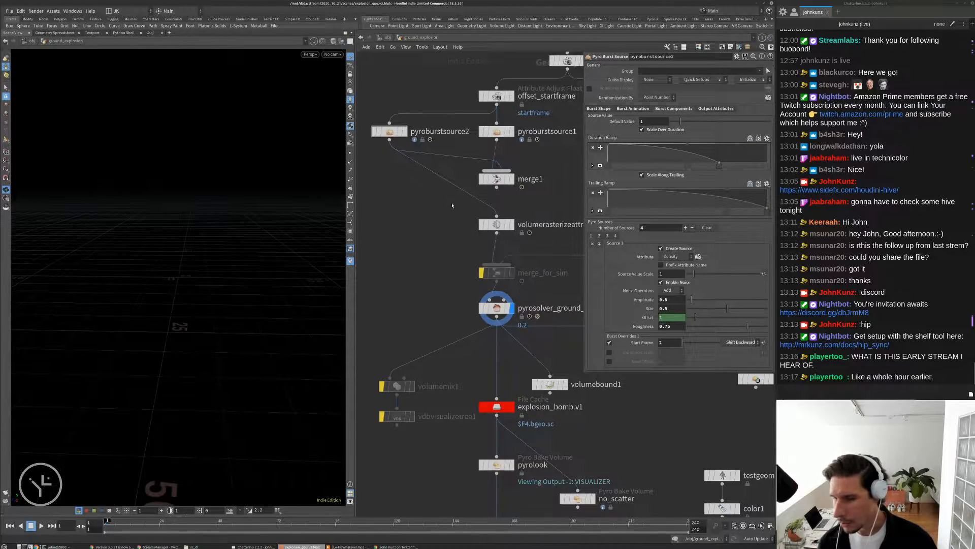
{"action": "middle_click_drag", "start_coordinate": [408, 232], "coordinate": [433, 200]}
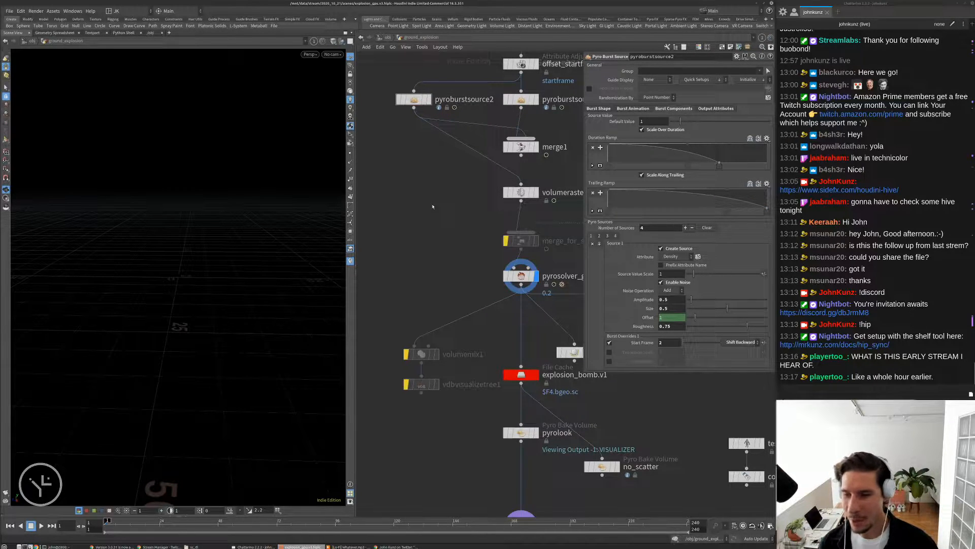
{"action": "middle_click_drag", "start_coordinate": [433, 206], "coordinate": [434, 225]}
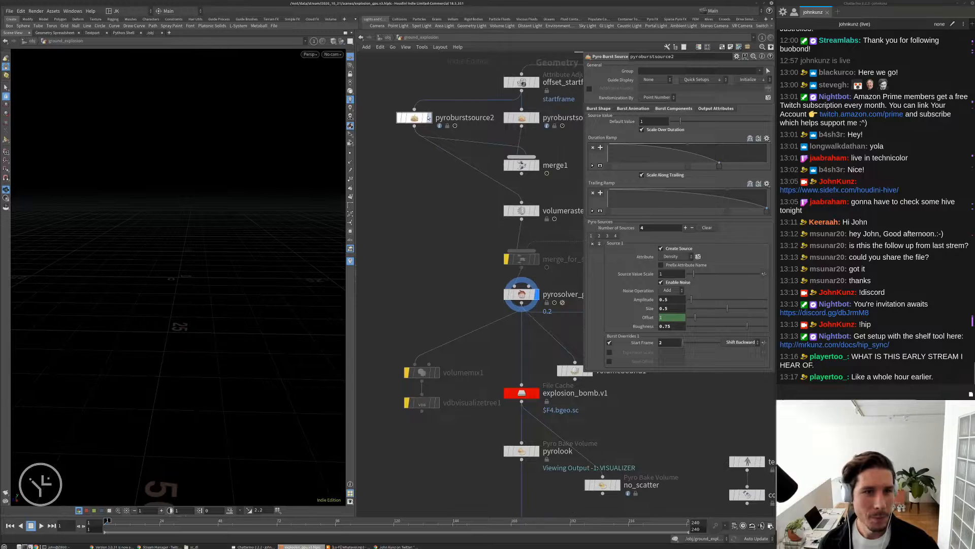
Display pyroburstsource2, play its burst, and scrub the timeline to frame 60.
{"action": "left_click", "coordinate": [428, 117]}
{"action": "key", "text": "Up"}
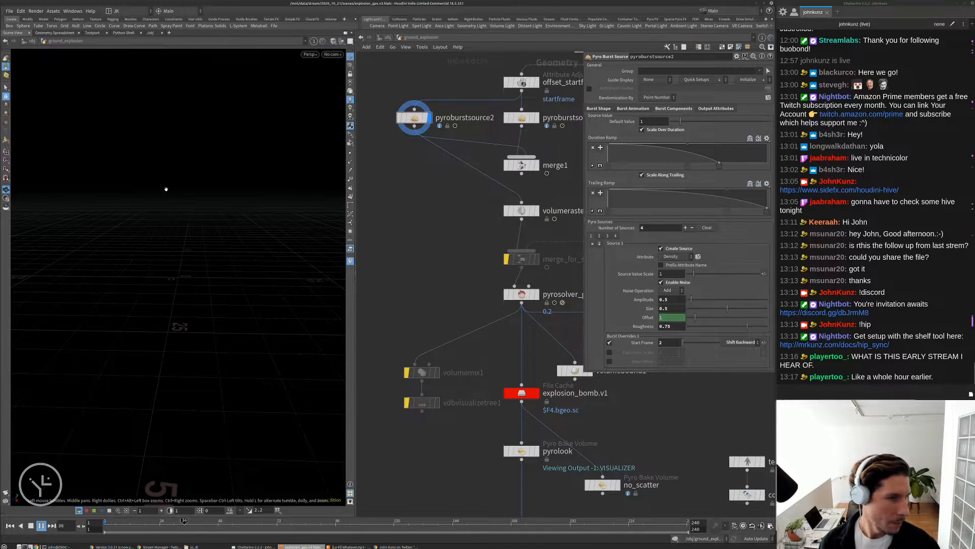
{"action": "left_click_drag", "start_coordinate": [145, 526], "coordinate": [248, 524]}
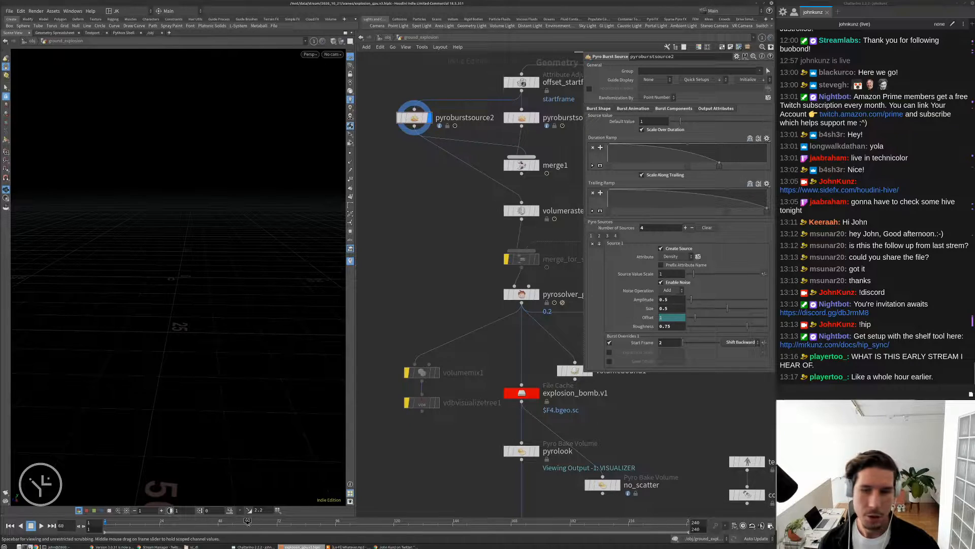
Show the settings of source 4, the Divergence source of pyroburstsource2, and view the burst points at frame 5.
{"action": "left_click", "coordinate": [616, 236]}
{"action": "key", "text": "ctrl+Up"}
{"action": "key", "text": "Up"}
{"action": "key", "text": "Up"}
{"action": "key", "text": "Left"}
{"action": "key", "text": "Left"}
{"action": "key", "text": "Left"}
{"action": "key", "text": "Left"}
{"action": "key", "text": "Left"}
{"action": "key", "text": "Left"}
{"action": "key", "text": "Left"}
{"action": "key", "text": "Left"}
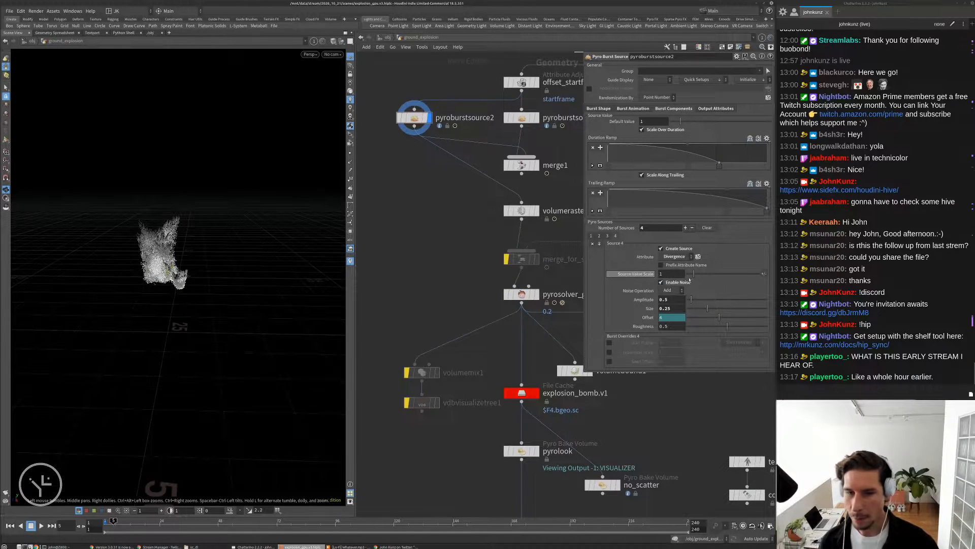
Return to the first frame and reduce the Source Value Scale of the Divergence source on pyroburstsource2.
{"action": "key", "text": "ctrl+Up"}
{"action": "left_click", "coordinate": [660, 274]}
{"action": "type", "text": "."}
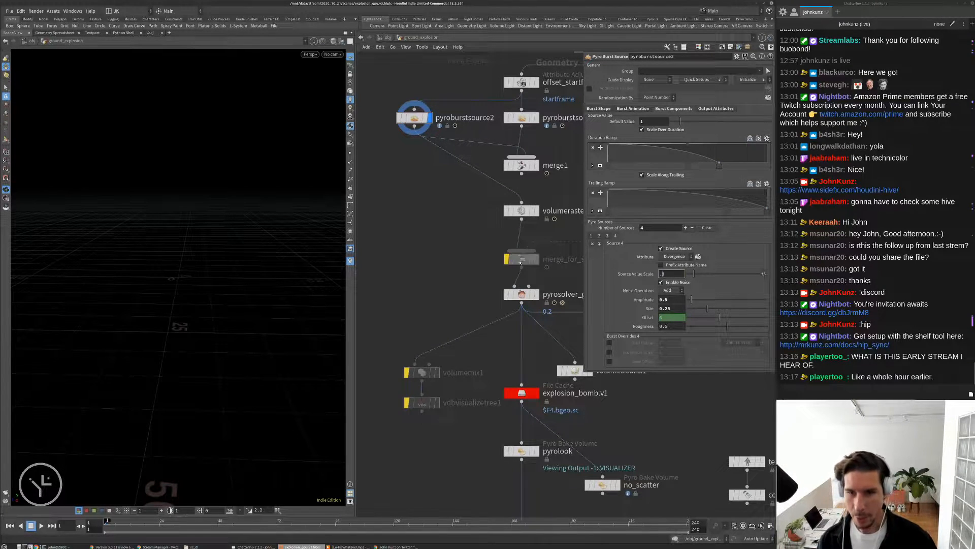
Display pyrosolver_ground_explosion and play its simulation, then reselect pyroburstsource2 to show its settings.
{"action": "left_click", "coordinate": [523, 261]}
{"action": "left_click", "coordinate": [524, 294]}
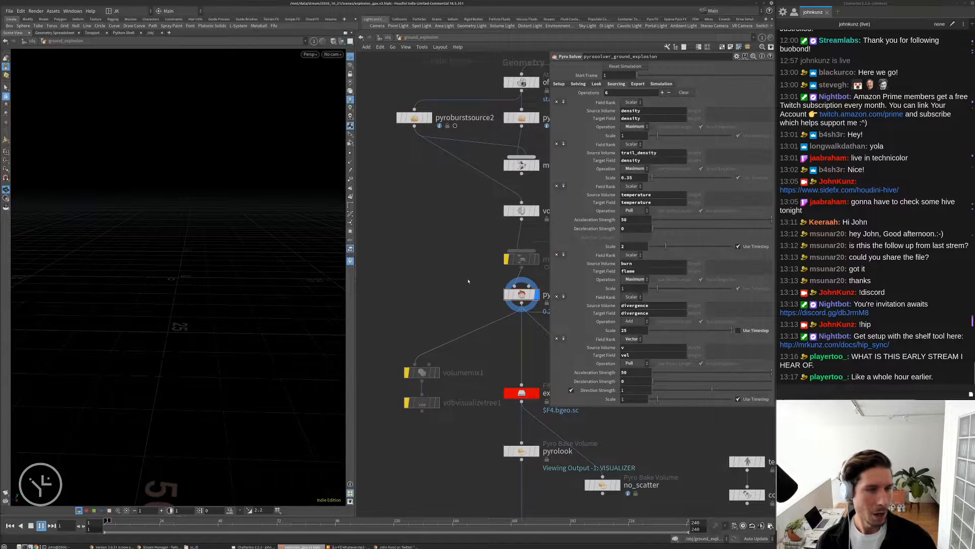
{"action": "key", "text": "Up"}
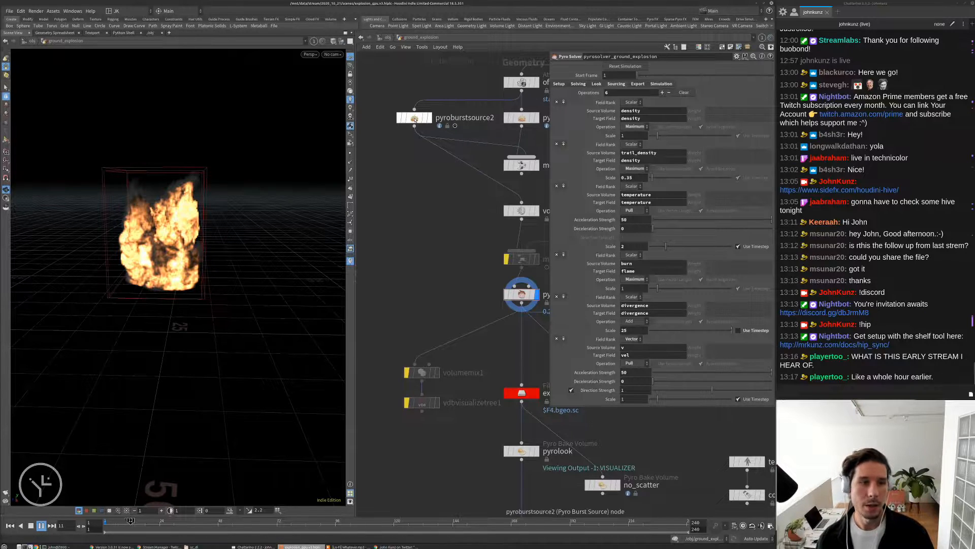
{"action": "left_click", "coordinate": [415, 117]}
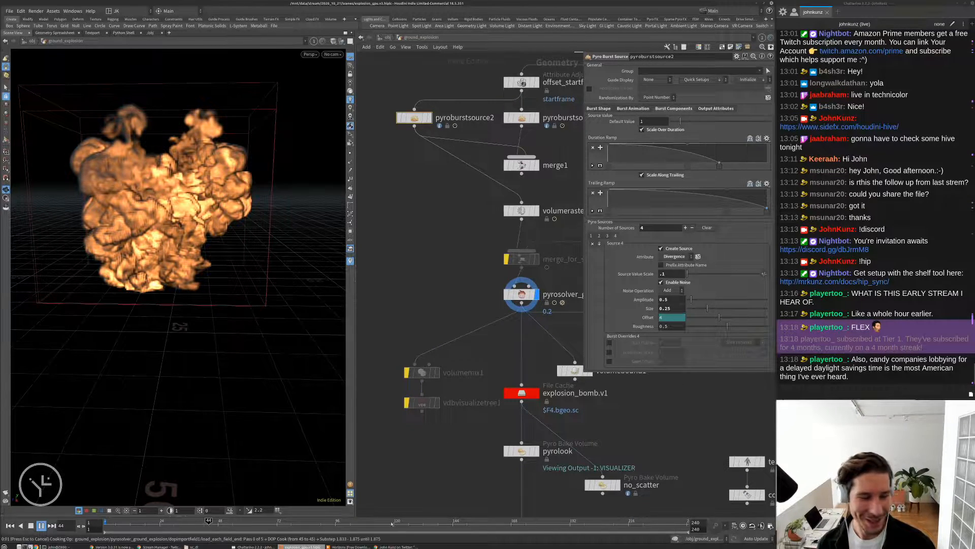
Switch to Chrome and search the web for "candy companies lobby daylight savings" in a new tab.
{"action": "left_click", "coordinate": [396, 546]}
{"action": "key", "text": "ctrl+t"}
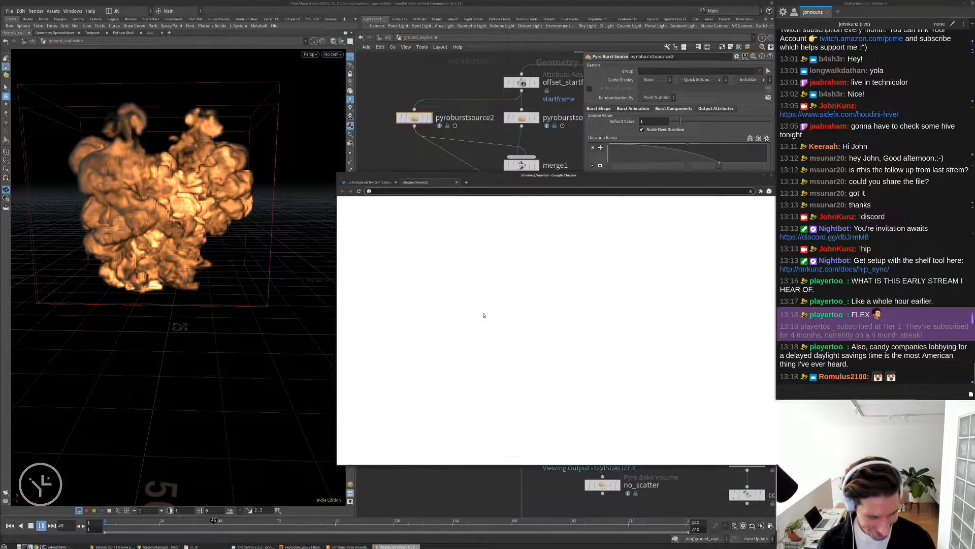
{"action": "type", "text": "candy co"}
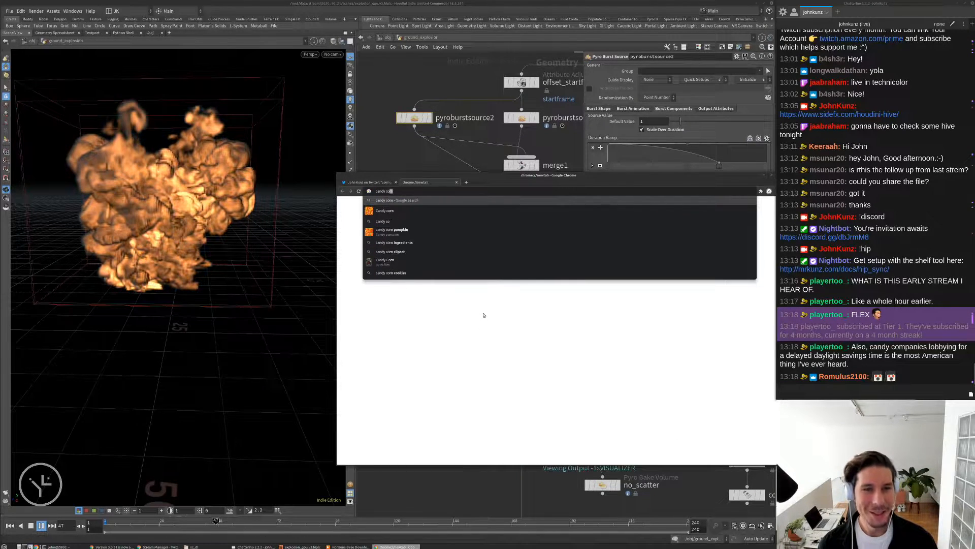
{"action": "type", "text": "mpanies"}
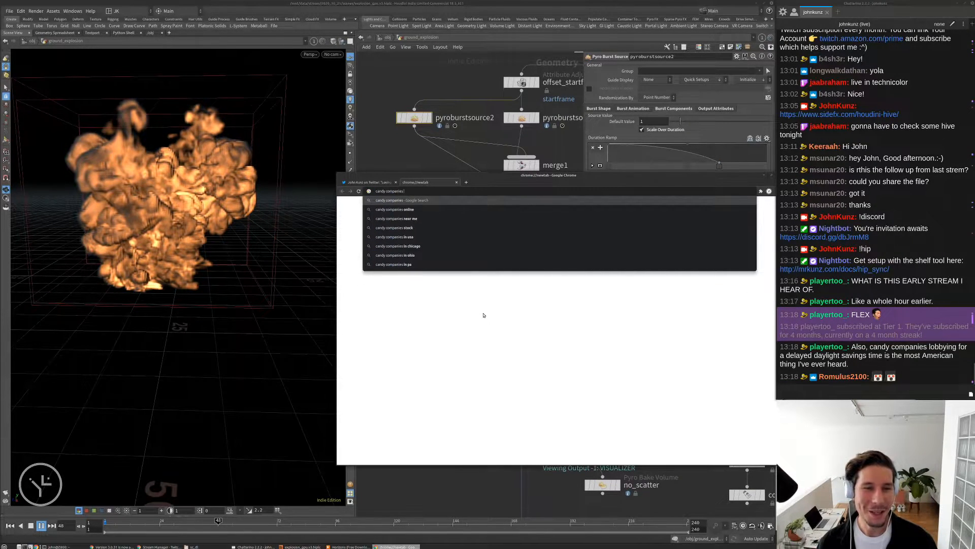
{"action": "type", "text": " lobby"}
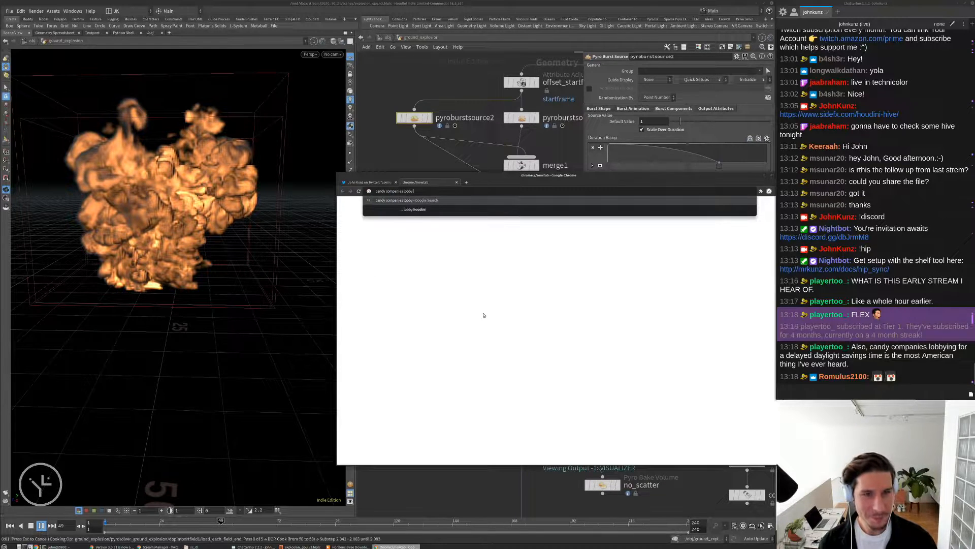
{"action": "type", "text": " daylight savings"}
{"action": "key", "text": "Return"}
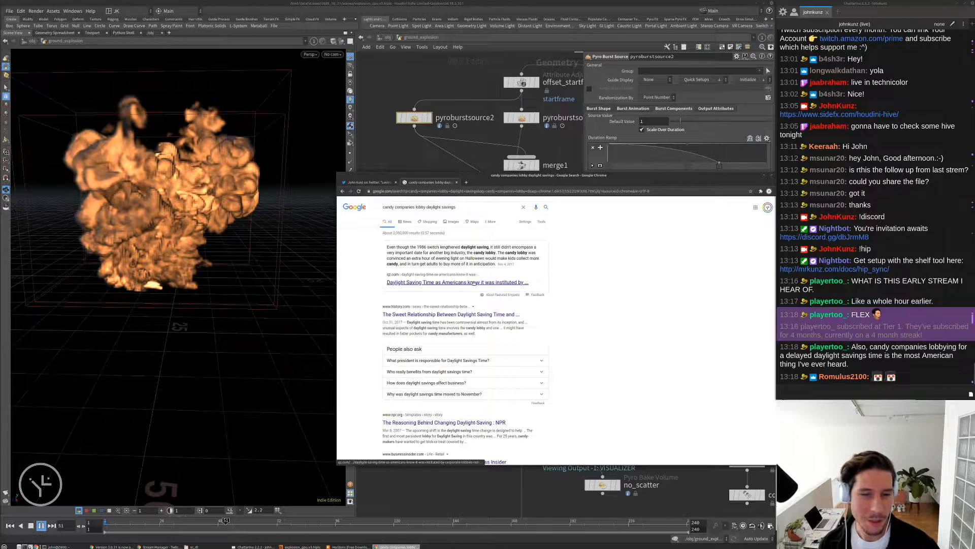
Open the Quartz article on Daylight Saving Time from the search results, skim through it, and close its tab.
{"action": "left_click", "coordinate": [474, 283]}
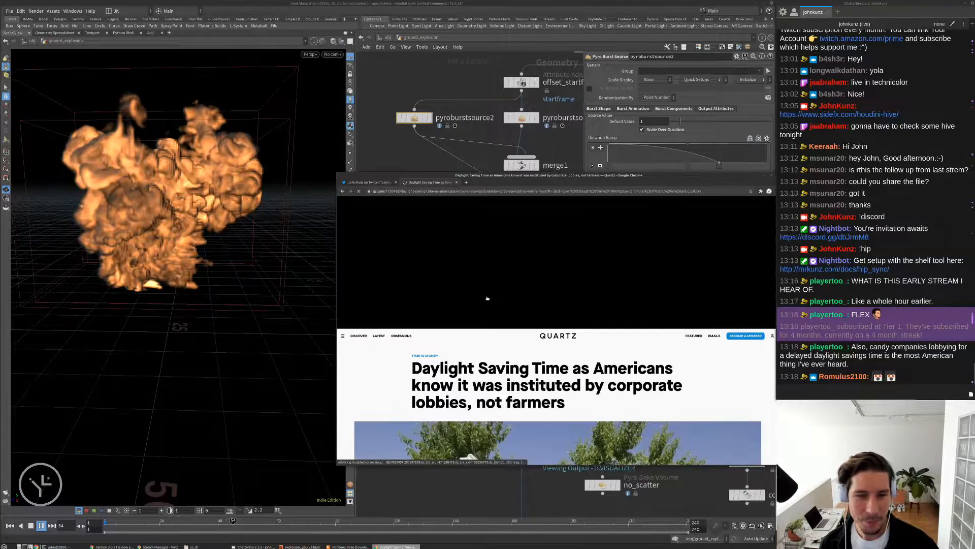
{"action": "scroll", "coordinate": [493, 344], "scroll_direction": "down", "scroll_amount": 5}
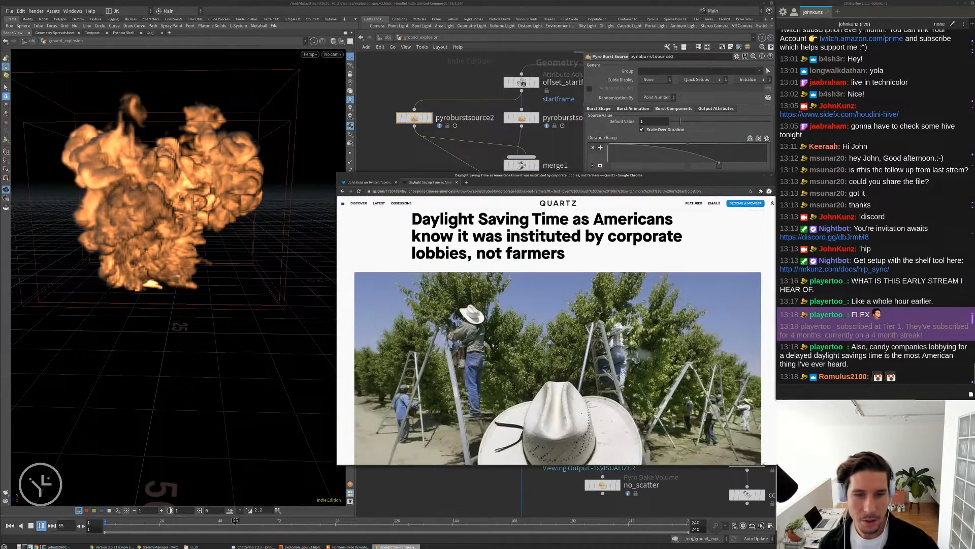
{"action": "scroll", "coordinate": [492, 344], "scroll_direction": "down", "scroll_amount": 10}
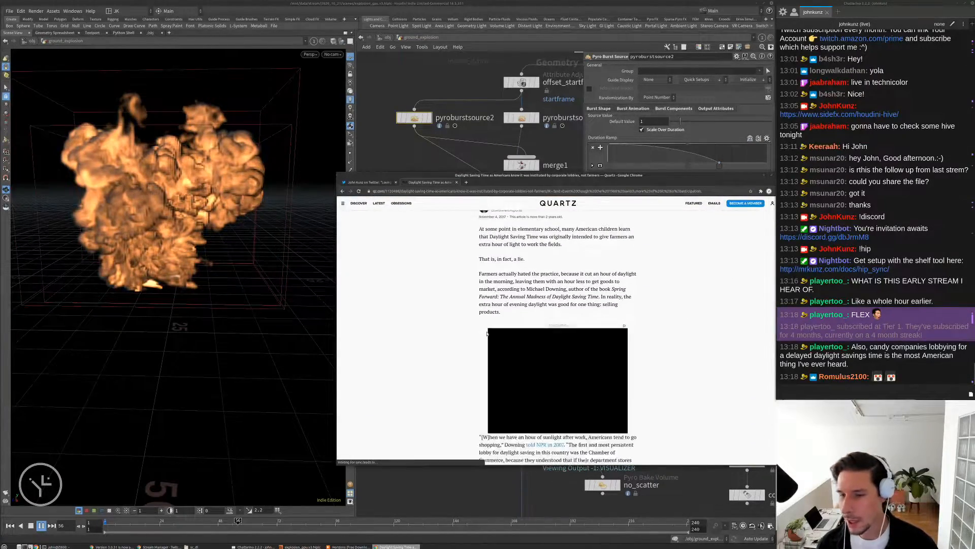
{"action": "scroll", "coordinate": [487, 333], "scroll_direction": "down", "scroll_amount": 5}
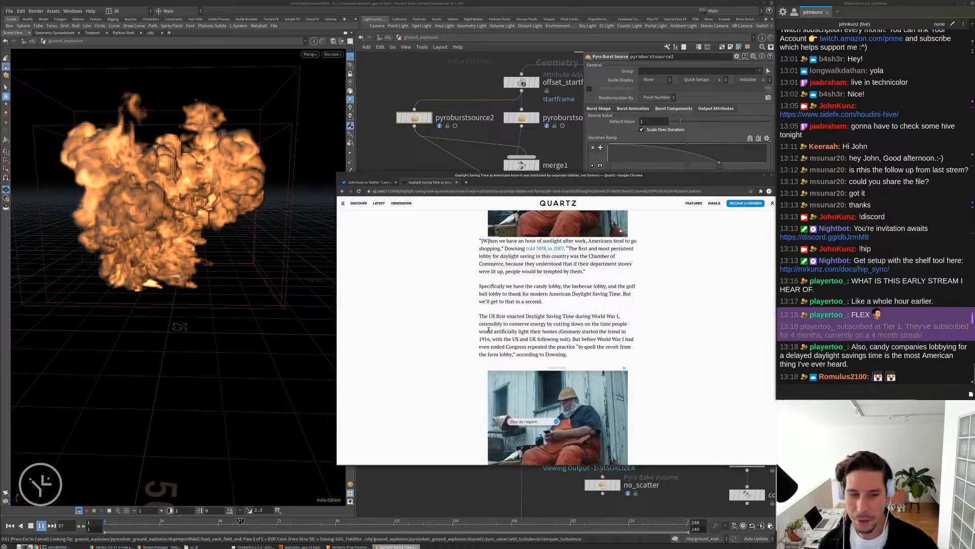
{"action": "scroll", "coordinate": [493, 319], "scroll_direction": "up", "scroll_amount": 10}
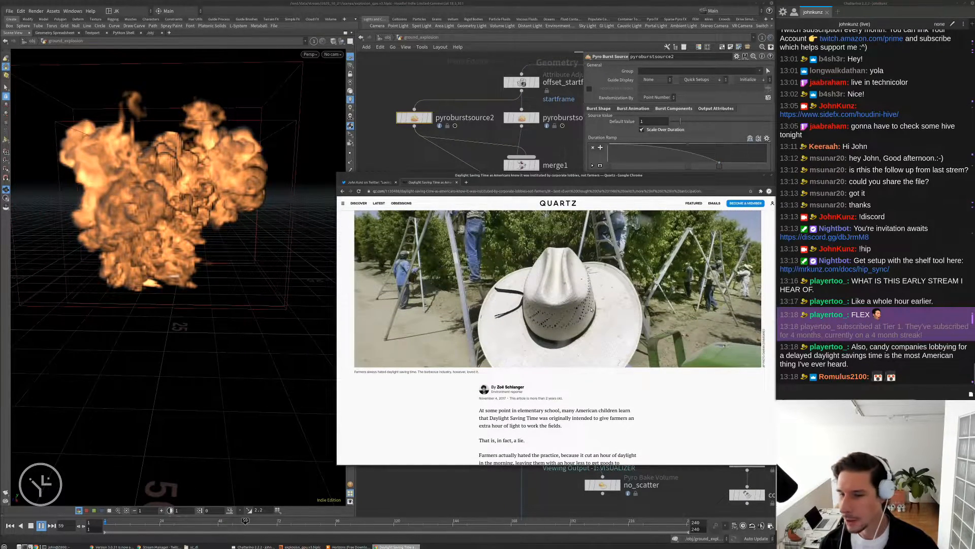
{"action": "scroll", "coordinate": [588, 314], "scroll_direction": "down", "scroll_amount": 10}
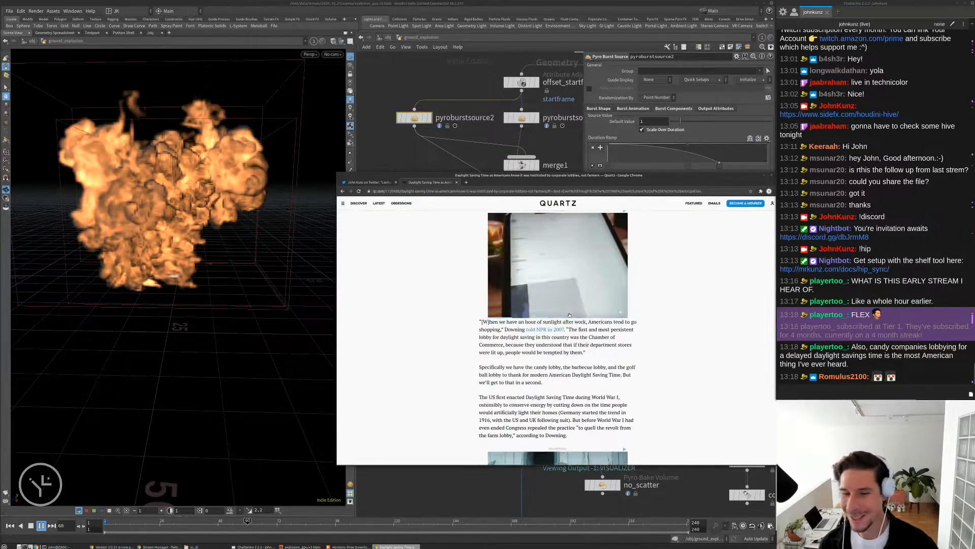
{"action": "scroll", "coordinate": [566, 320], "scroll_direction": "down", "scroll_amount": 6}
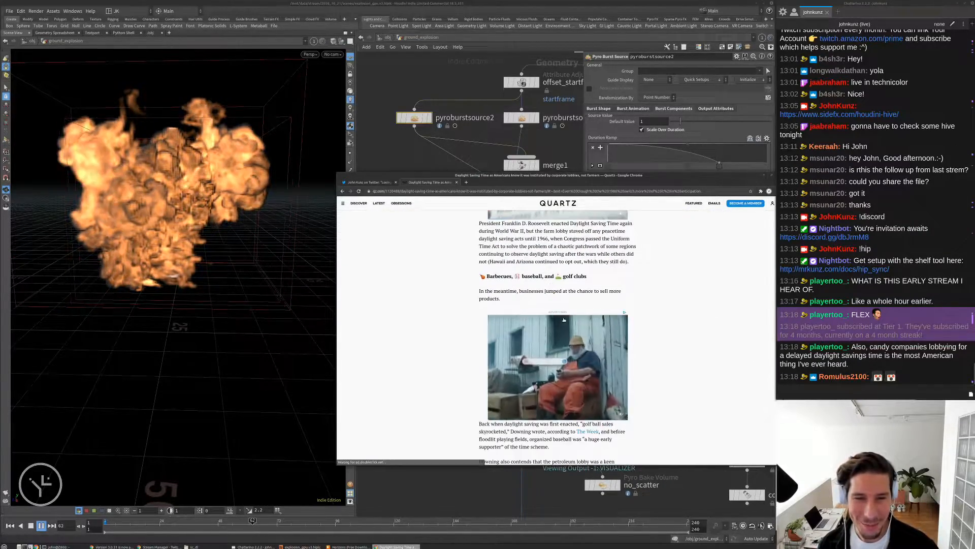
{"action": "scroll", "coordinate": [564, 320], "scroll_direction": "down", "scroll_amount": 15}
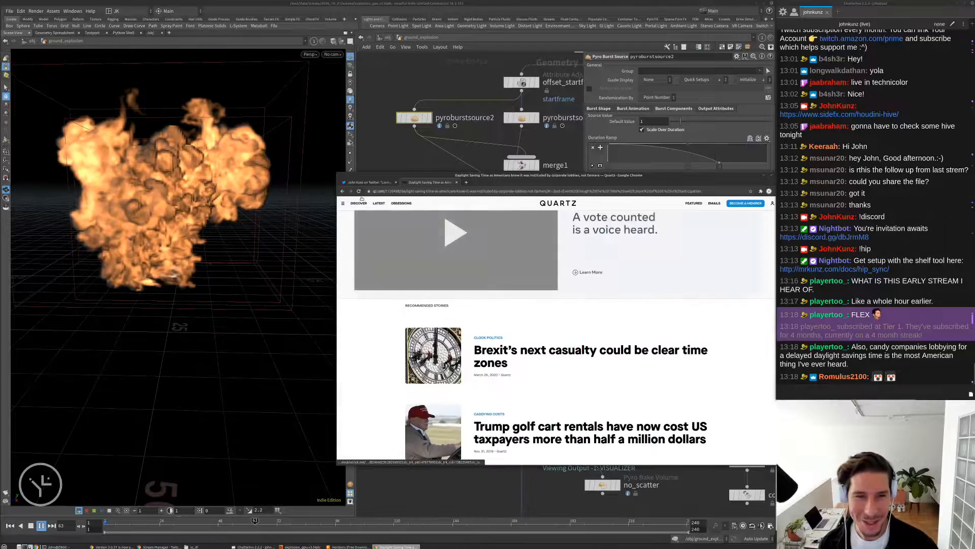
{"action": "left_click", "coordinate": [456, 182]}
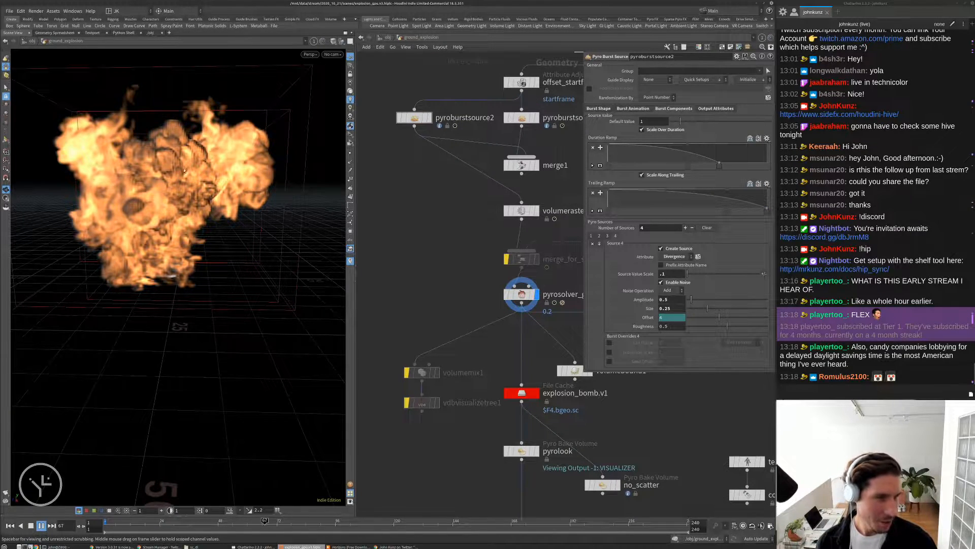
Stop the simulation playback, inspect the explosion from another angle, and return to the first frame.
{"action": "key", "text": "Up"}
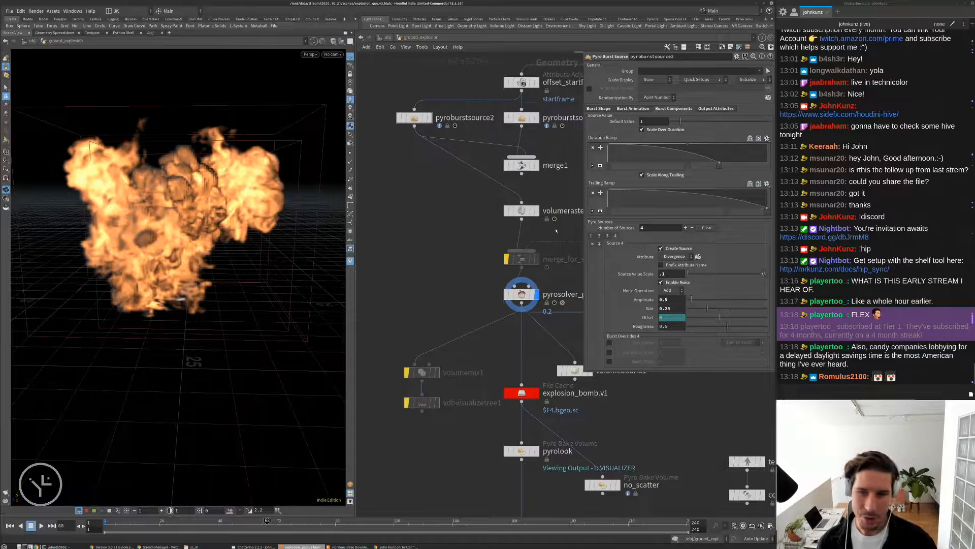
{"action": "left_click_drag", "start_coordinate": [195, 207], "coordinate": [223, 214]}
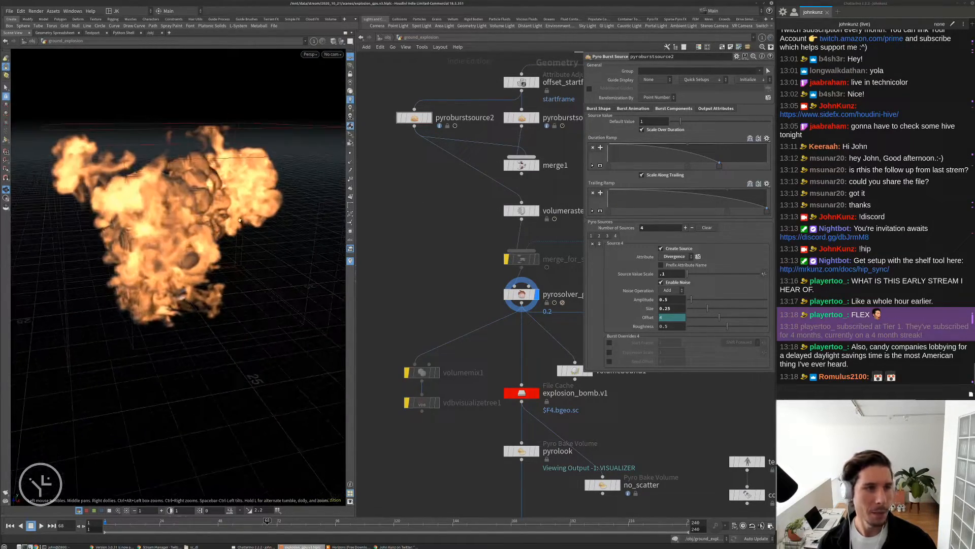
{"action": "key", "text": "ctrl+Up"}
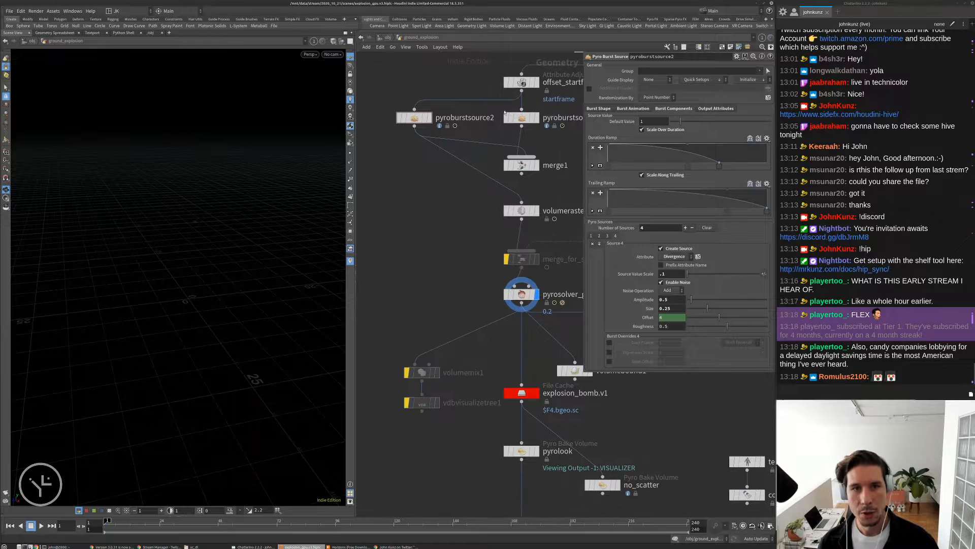
Rename the pyroburstsource1 node as pyroburstsource_expanding.
{"action": "middle_click_drag", "start_coordinate": [523, 179], "coordinate": [461, 168]}
{"action": "left_click", "coordinate": [460, 164]}
{"action": "key", "text": "Escape"}
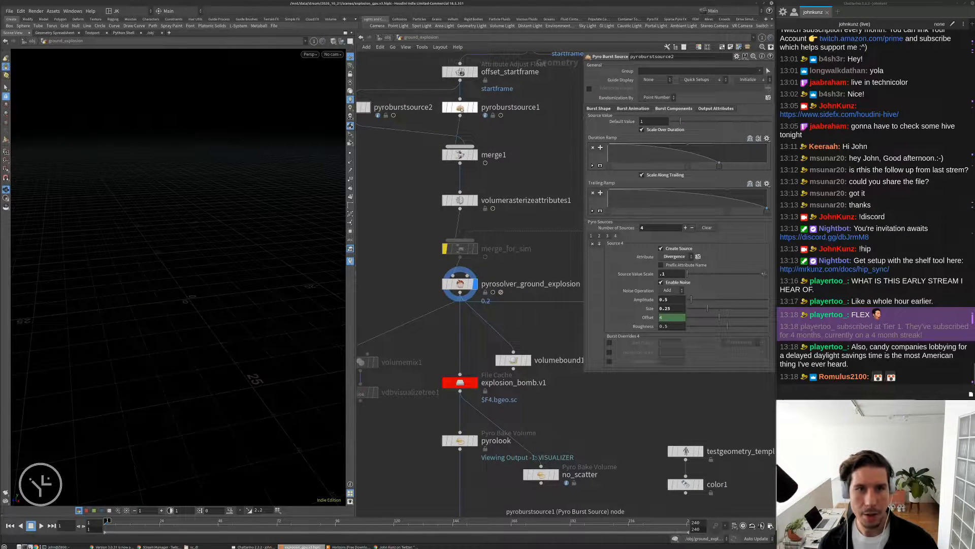
{"action": "double_click", "coordinate": [508, 107]}
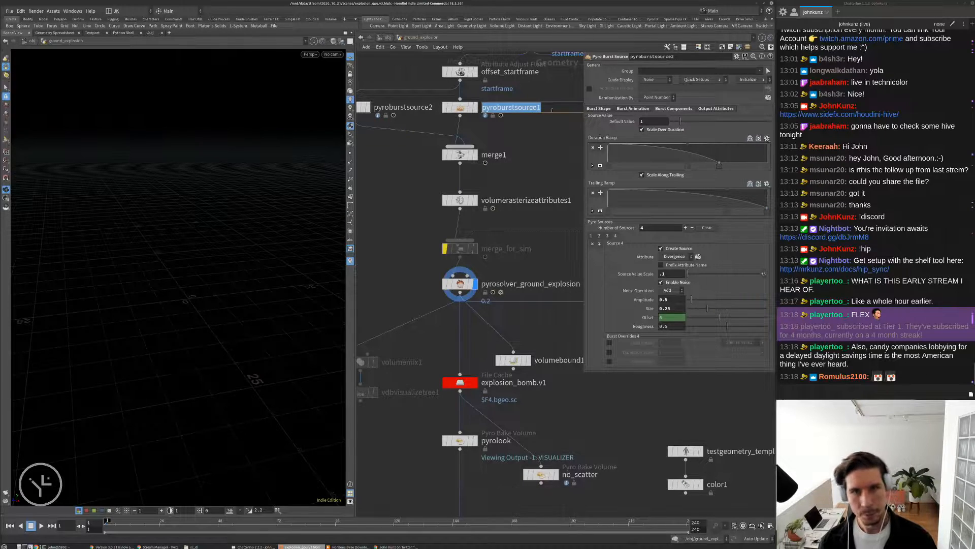
{"action": "key", "text": "End"}
{"action": "type", "text": "_expanding"}
{"action": "key", "text": "Return"}
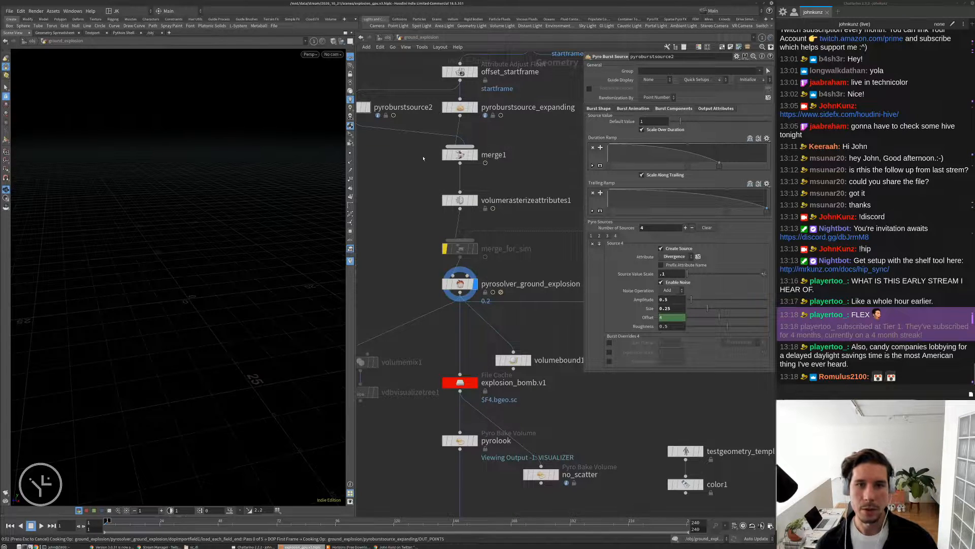
Rename the pyroburstsource2 node as pyroburstsource_spikes.
{"action": "scroll", "coordinate": [409, 164], "scroll_direction": "down", "scroll_amount": 4}
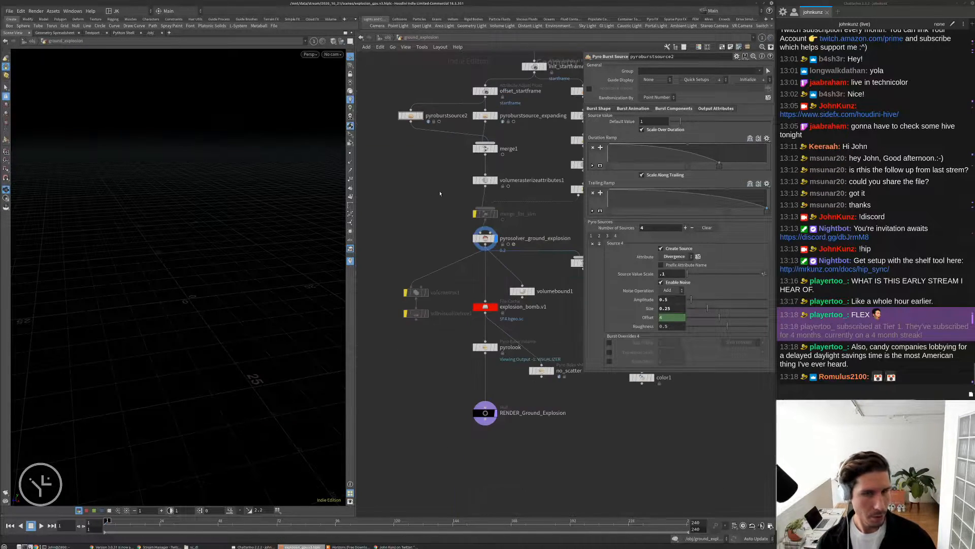
{"action": "double_click", "coordinate": [439, 146]}
{"action": "key", "text": "BackSpace"}
{"action": "type", "text": "_spikes"}
{"action": "key", "text": "Return"}
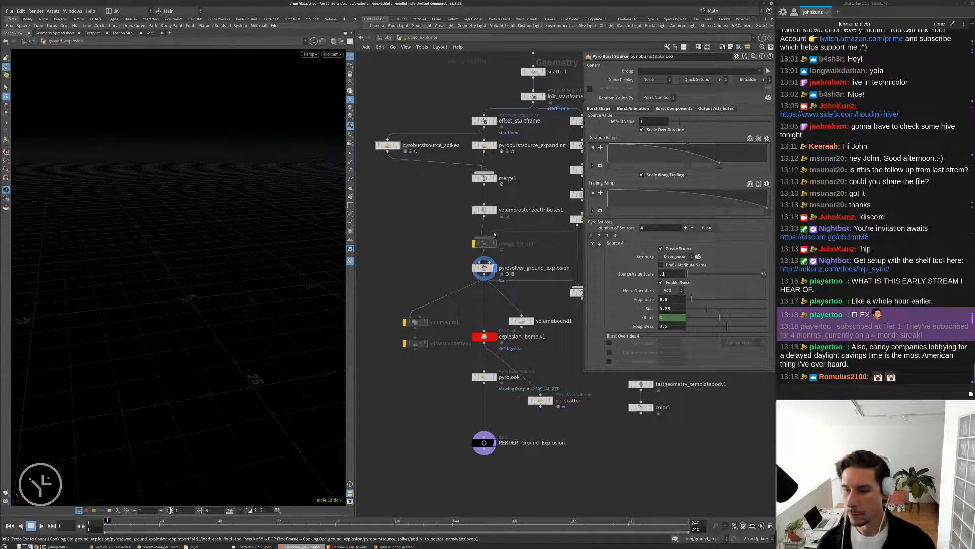
Display pyroburstsource_spikes and turn off Create Source for source 1, its Density source.
{"action": "left_click", "coordinate": [399, 147]}
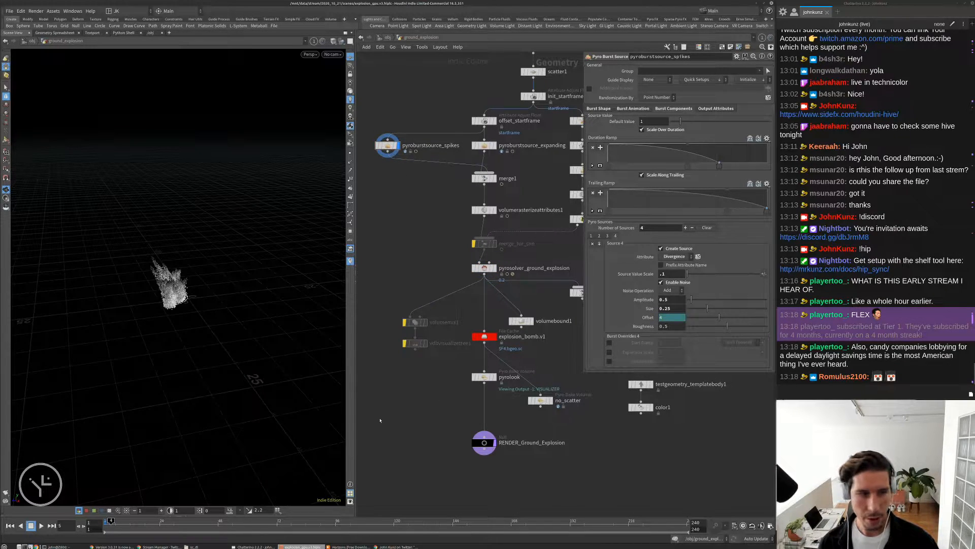
{"action": "left_click", "coordinate": [591, 236]}
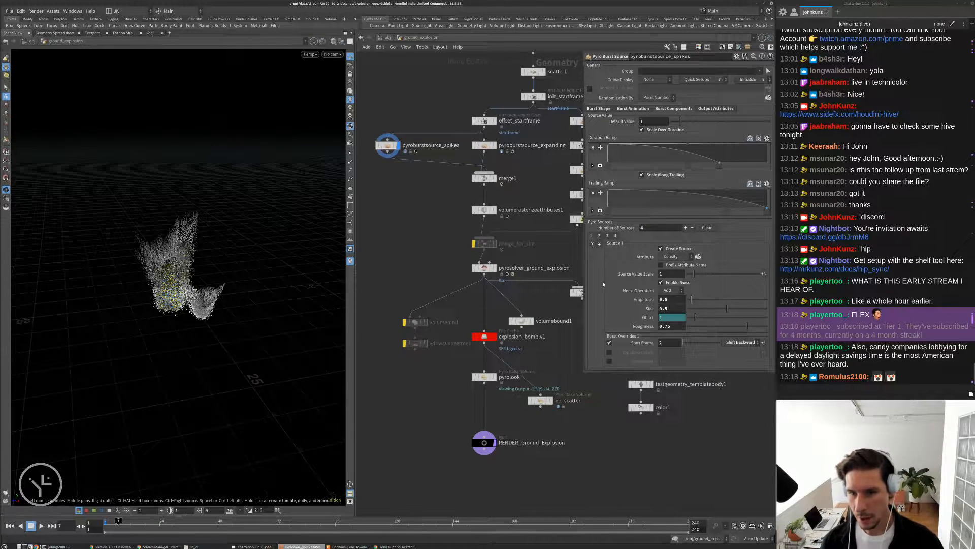
{"action": "left_click", "coordinate": [662, 249]}
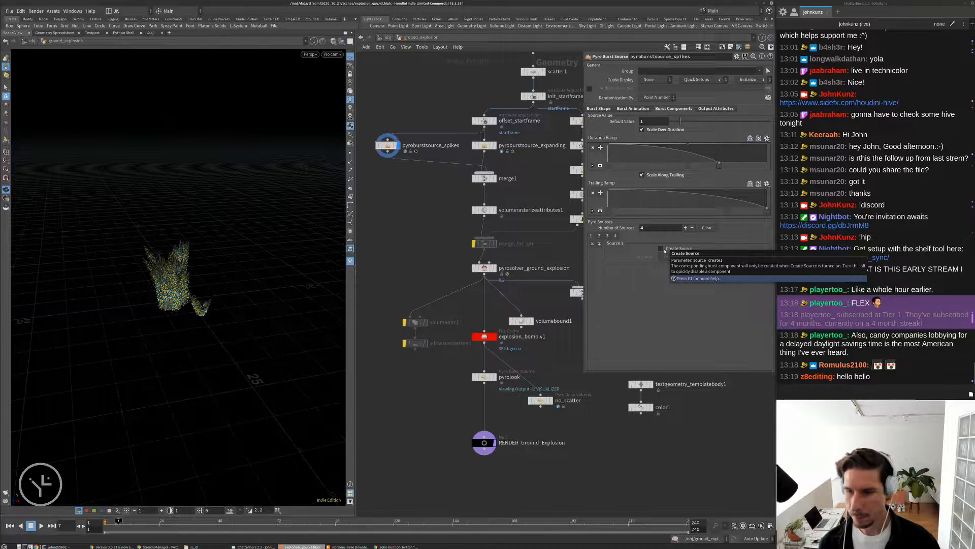
{"action": "left_click", "coordinate": [661, 249]}
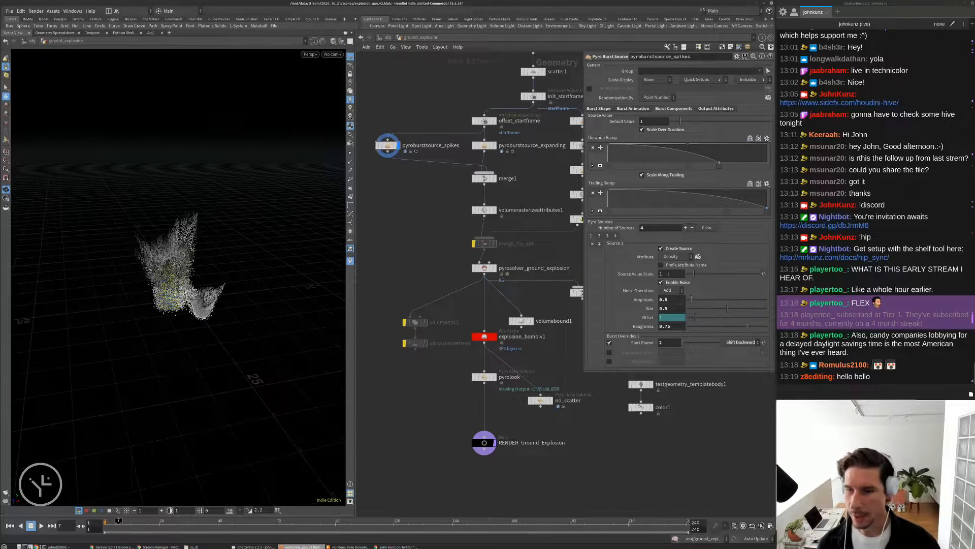
{"action": "left_click", "coordinate": [661, 249]}
Review sources 2, 3 and 1 of pyroburstsource_spikes, and show the burst points' trails in the viewport.
{"action": "left_click", "coordinate": [599, 235]}
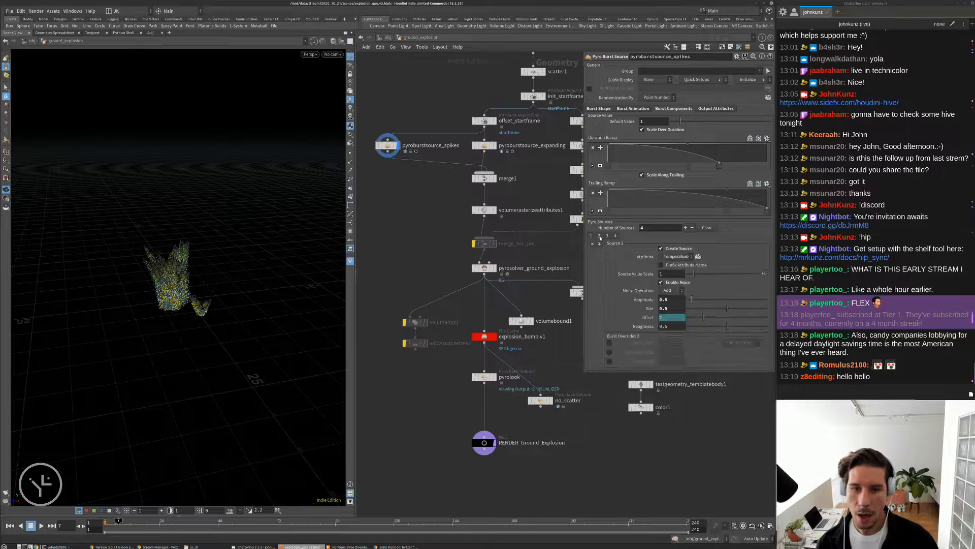
{"action": "left_click", "coordinate": [607, 236]}
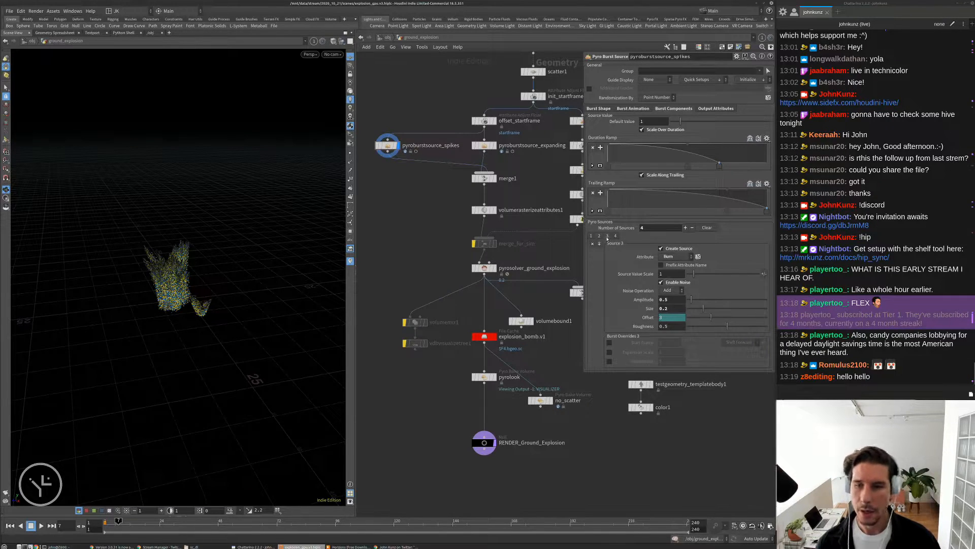
{"action": "left_click", "coordinate": [600, 236]}
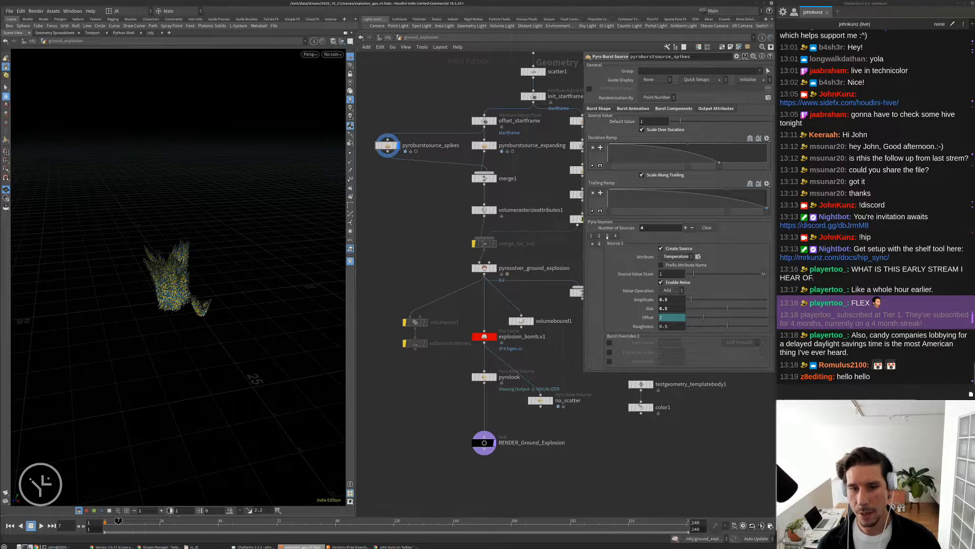
{"action": "left_click", "coordinate": [592, 237]}
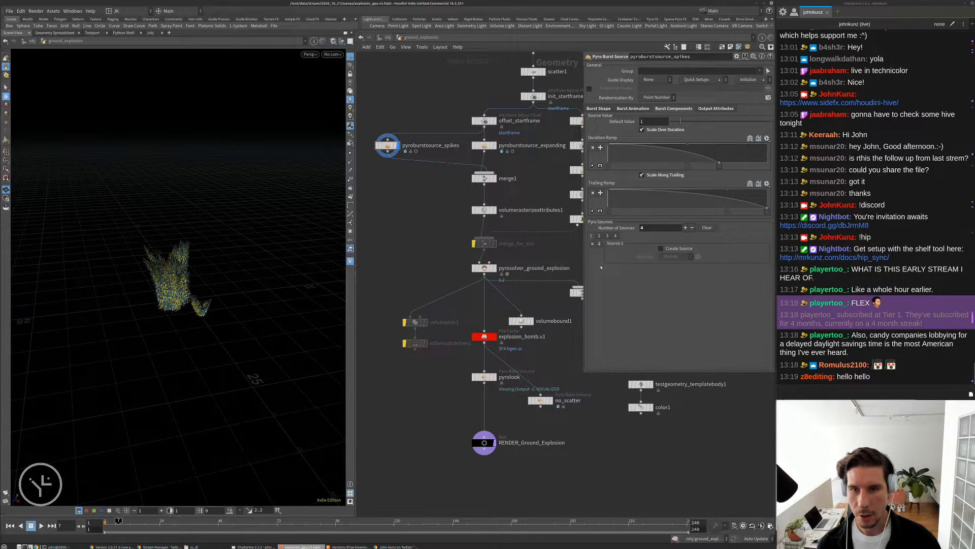
{"action": "left_click", "coordinate": [350, 171]}
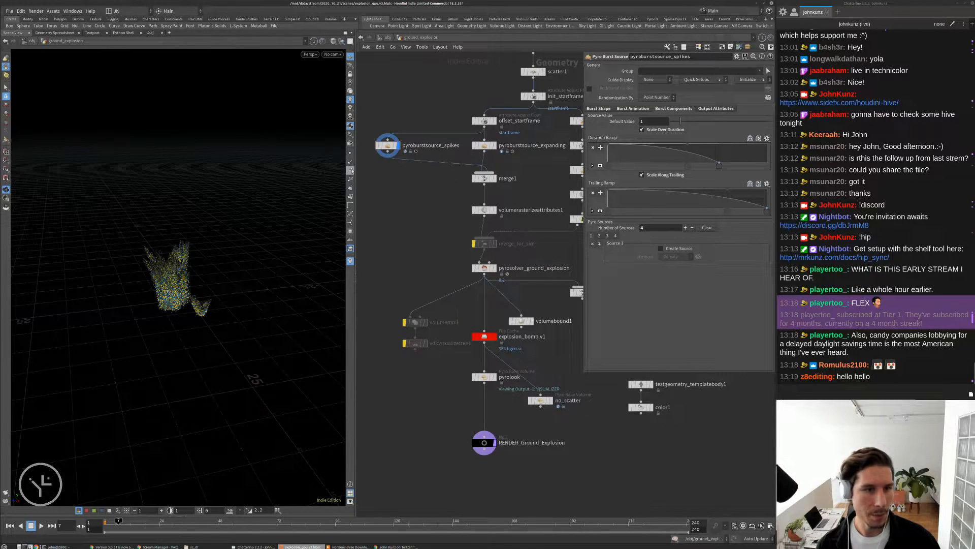
{"action": "left_click_drag", "start_coordinate": [173, 274], "coordinate": [168, 247], "text": "alt"}
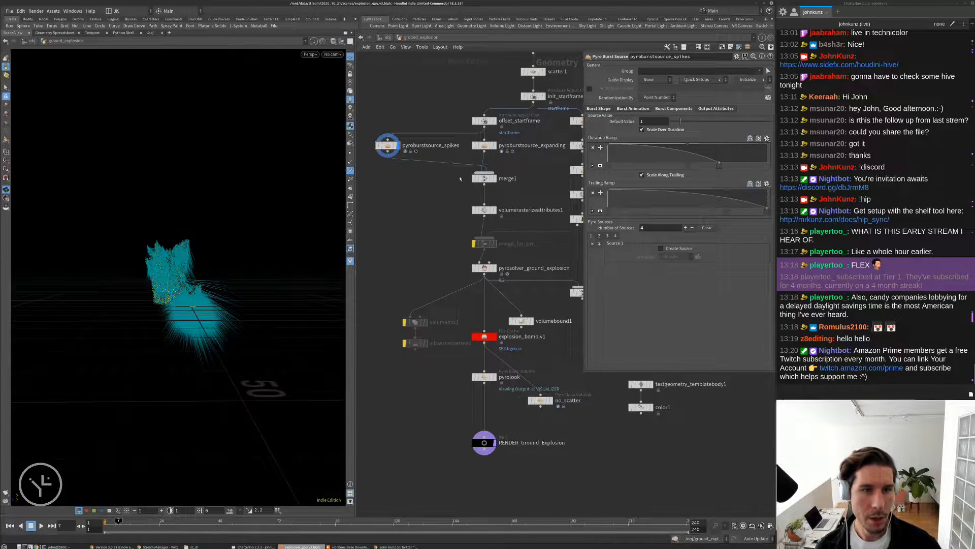
Set the Particle Scale output attribute of pyroburstsource_spikes to 1.
{"action": "left_click_drag", "start_coordinate": [163, 245], "coordinate": [166, 272]}
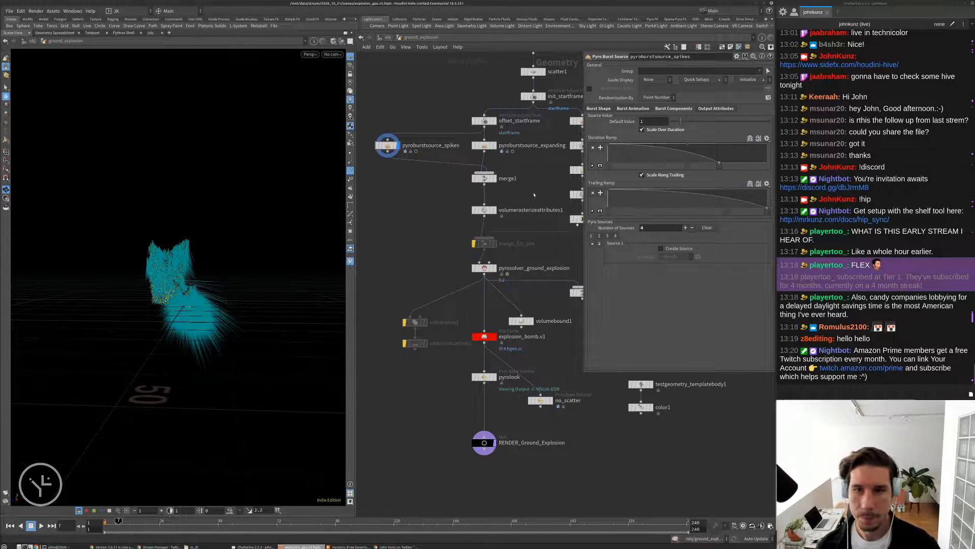
{"action": "left_click", "coordinate": [603, 109]}
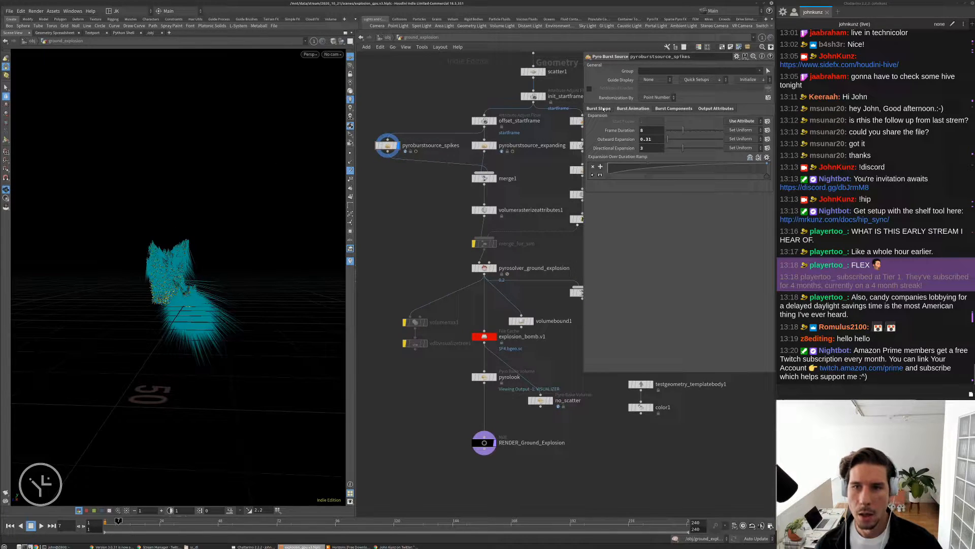
{"action": "left_click", "coordinate": [730, 109]}
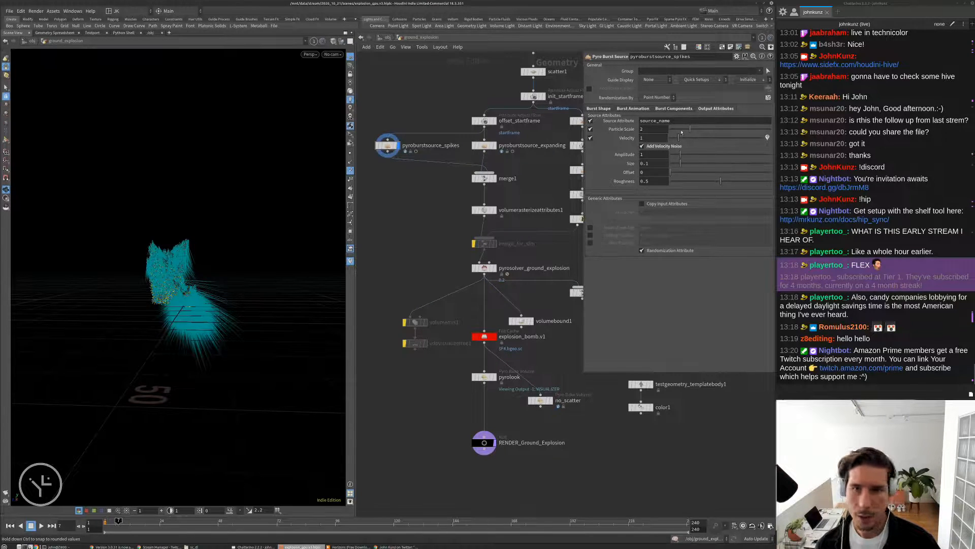
{"action": "left_click_drag", "start_coordinate": [689, 129], "coordinate": [680, 129]}
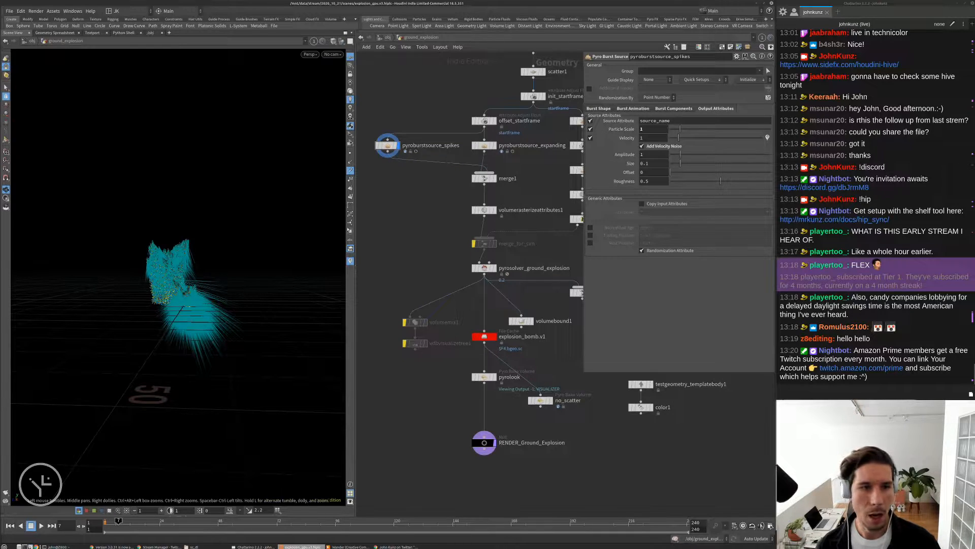
Display the viewport particles as discs in the geometry display options.
{"action": "key", "text": "d"}
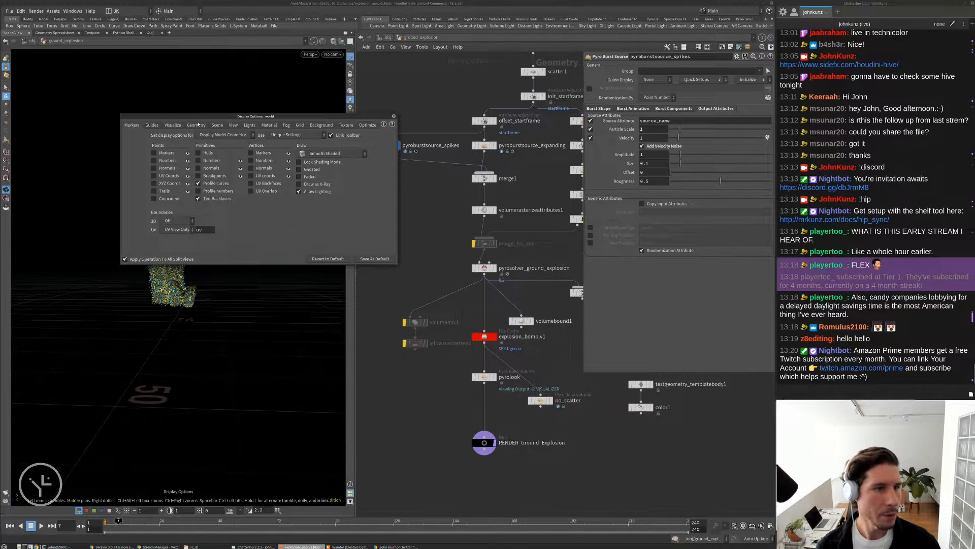
{"action": "left_click", "coordinate": [196, 125]}
{"action": "left_click", "coordinate": [178, 197]}
{"action": "left_click", "coordinate": [177, 229]}
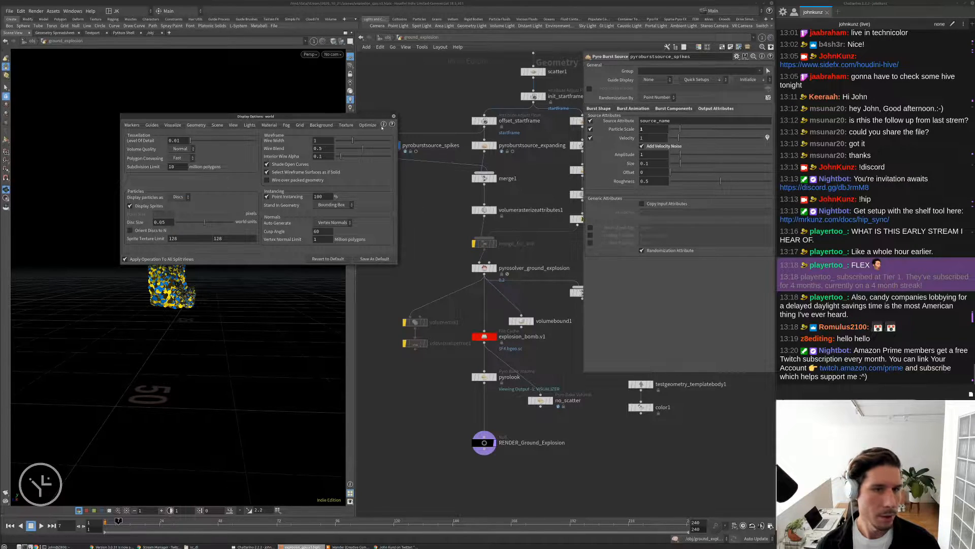
{"action": "left_click", "coordinate": [393, 117]}
{"action": "scroll", "coordinate": [235, 233], "scroll_direction": "up", "scroll_amount": 5}
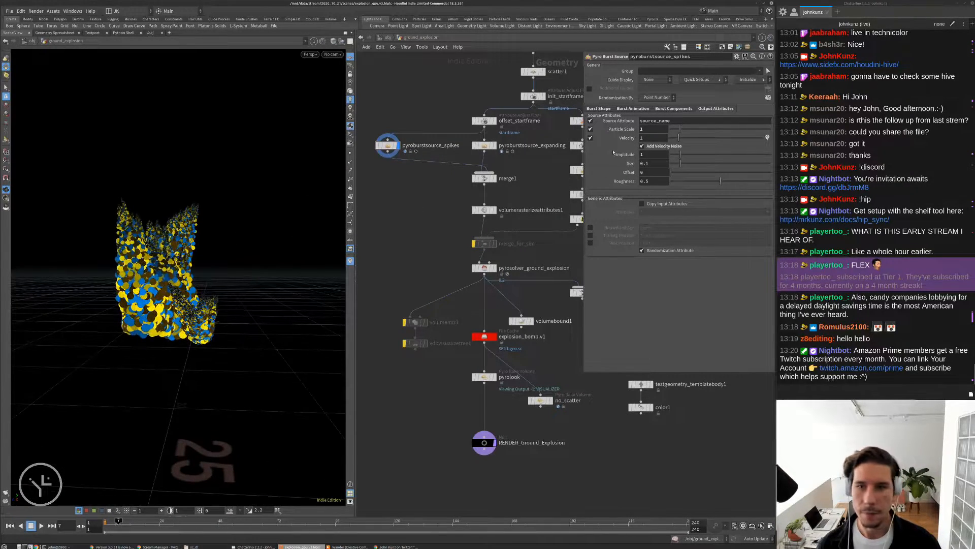
Try larger Particle Scale values of 2, 4 and 8 on pyroburstsource_spikes.
{"action": "double_click", "coordinate": [641, 129]}
{"action": "type", "text": "2"}
{"action": "key", "text": "Return"}
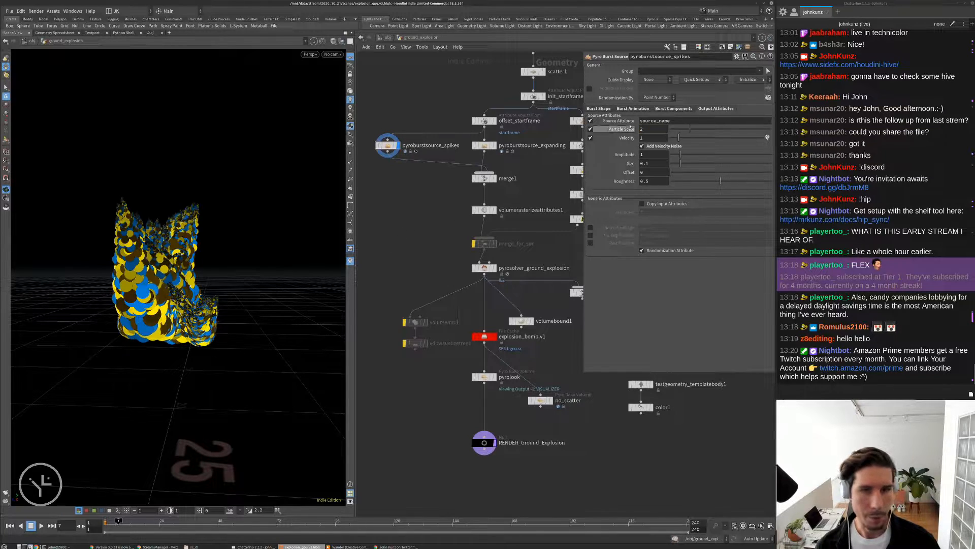
{"action": "double_click", "coordinate": [658, 128]}
{"action": "type", "text": "4"}
{"action": "key", "text": "Return"}
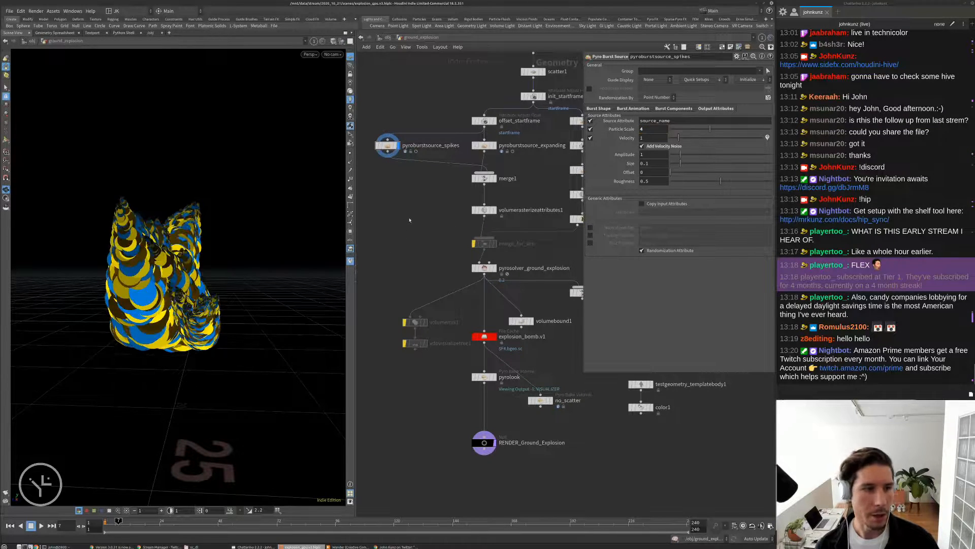
{"action": "double_click", "coordinate": [658, 128]}
{"action": "type", "text": "8"}
{"action": "key", "text": "Return"}
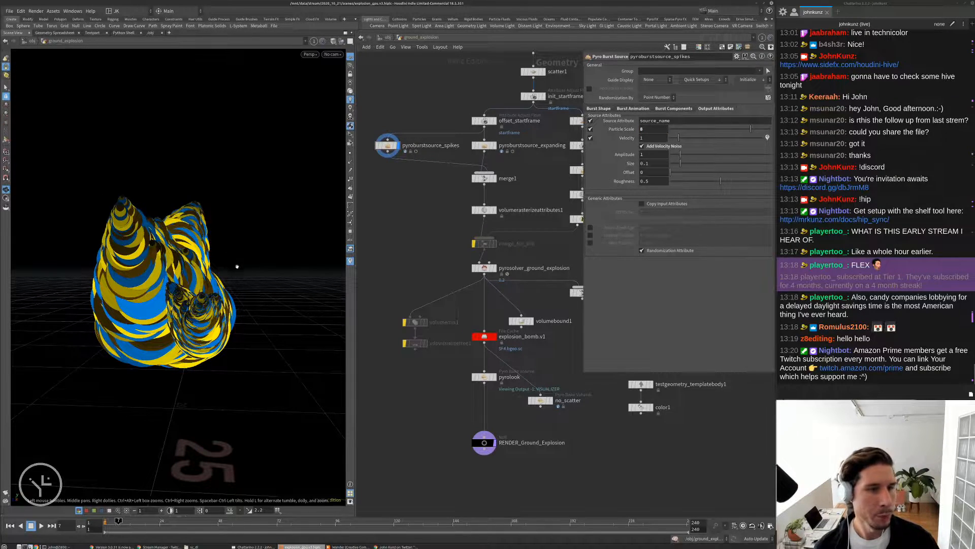
Try smaller Particle Scale values of 1, 0.5 and 0.1 on pyroburstsource_spikes, moving forward to frame 9.
{"action": "double_click", "coordinate": [648, 129]}
{"action": "type", "text": "1"}
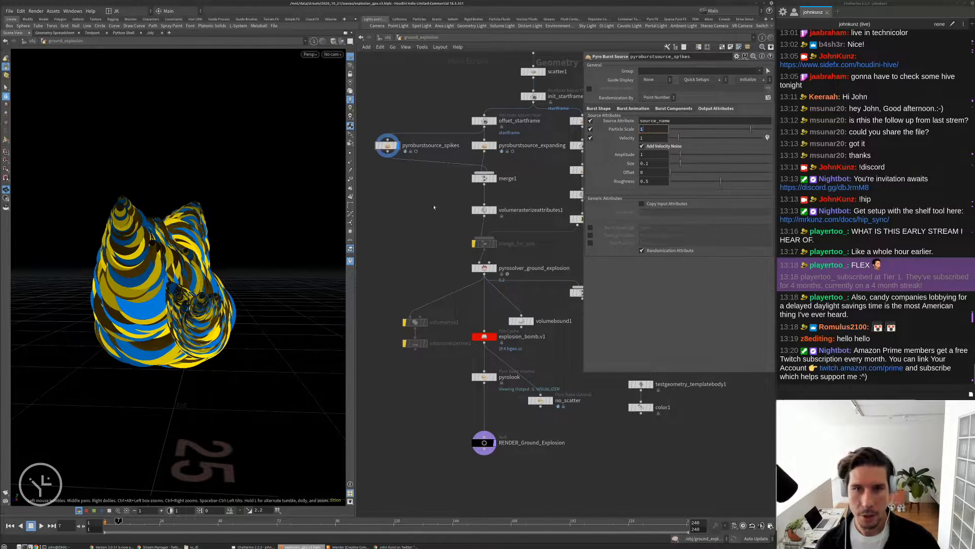
{"action": "key", "text": "Return"}
{"action": "double_click", "coordinate": [650, 130]}
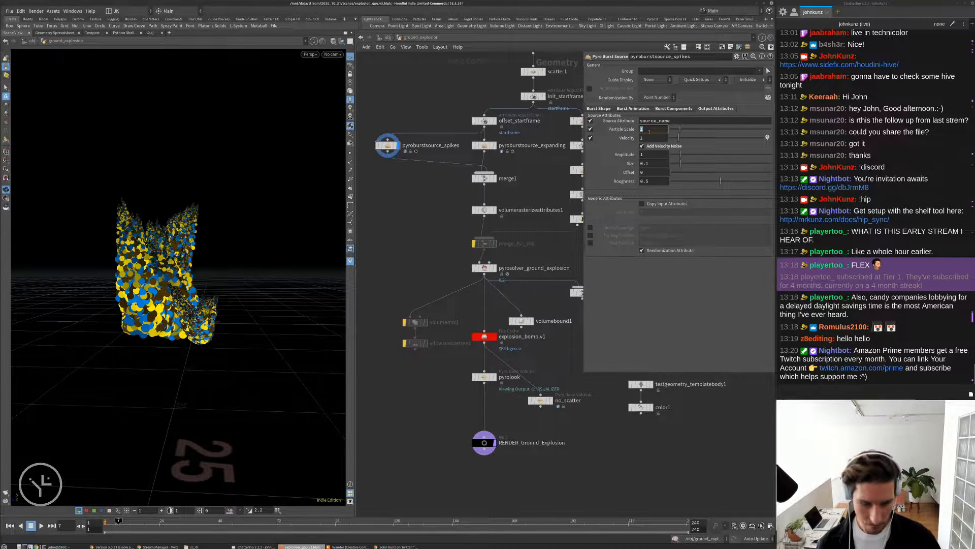
{"action": "type", "text": ".5"}
{"action": "key", "text": "Return"}
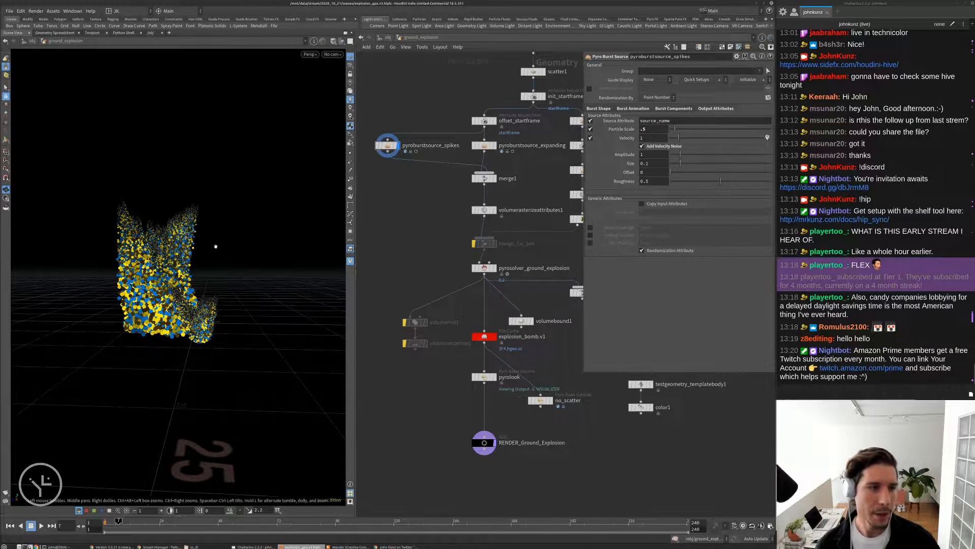
{"action": "left_click_drag", "start_coordinate": [225, 246], "coordinate": [226, 267]}
{"action": "key", "text": "Right"}
{"action": "key", "text": "Right"}
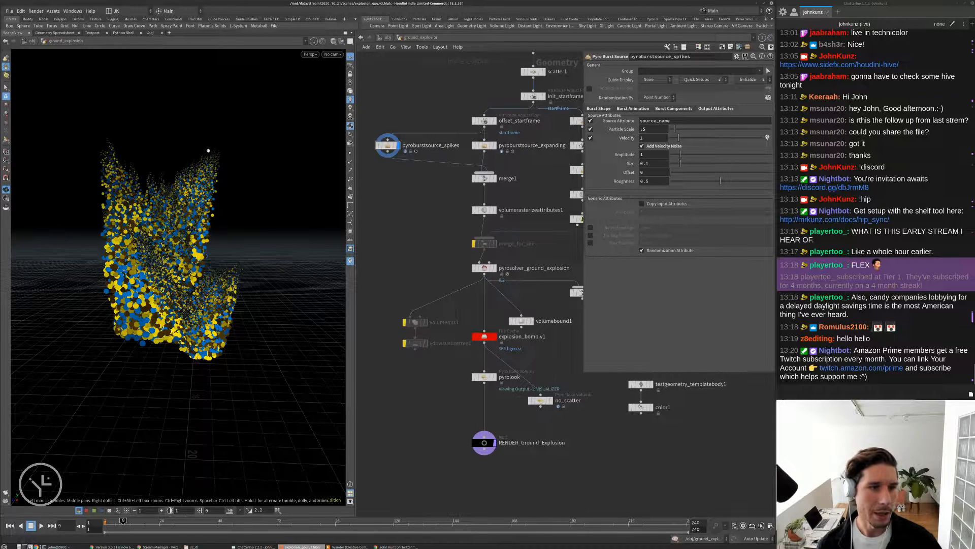
{"action": "double_click", "coordinate": [645, 129]}
{"action": "type", "text": "1"}
{"action": "key", "text": "Return"}
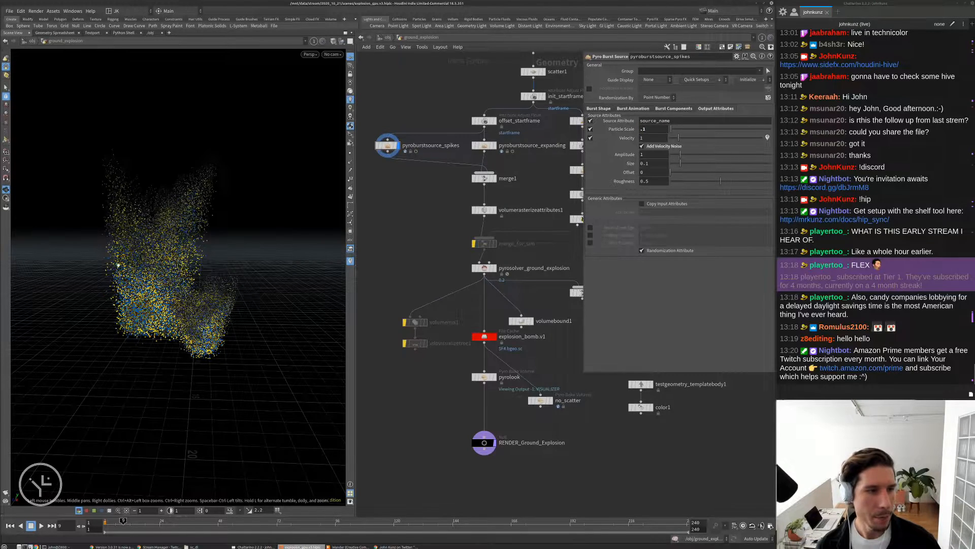
Return the Particle Scale to 1 and display the viewport particles as points.
{"action": "double_click", "coordinate": [644, 129]}
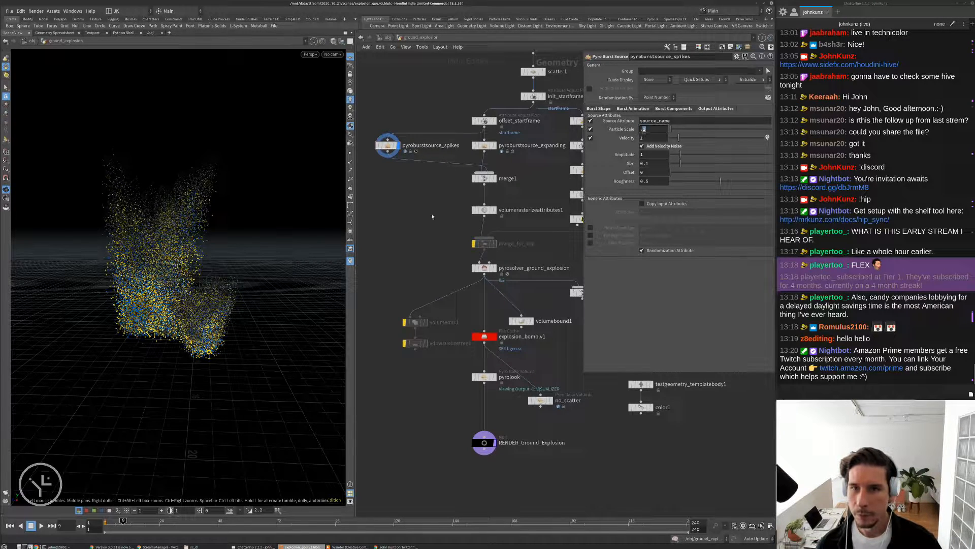
{"action": "type", "text": "1"}
{"action": "key", "text": "Return"}
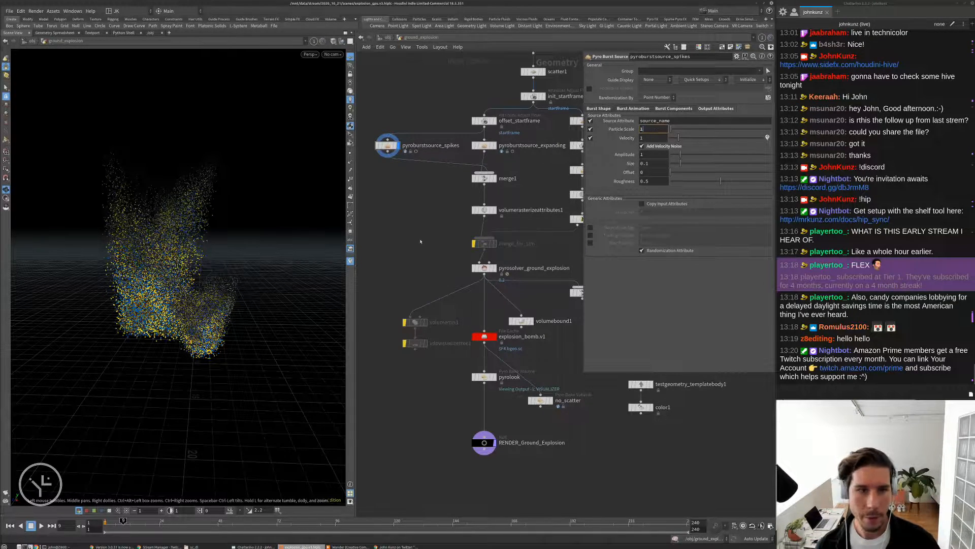
{"action": "key", "text": "d"}
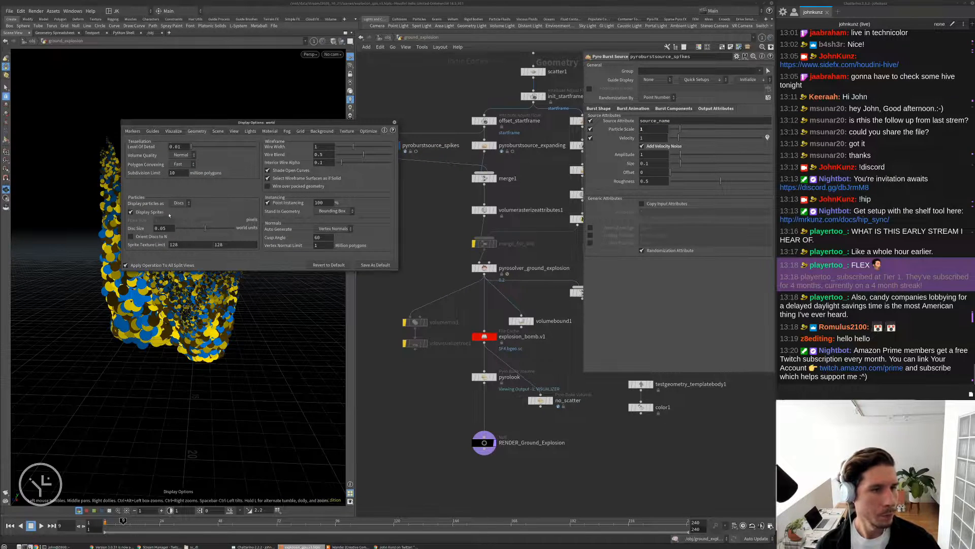
{"action": "left_click", "coordinate": [179, 203]}
{"action": "left_click", "coordinate": [179, 205]}
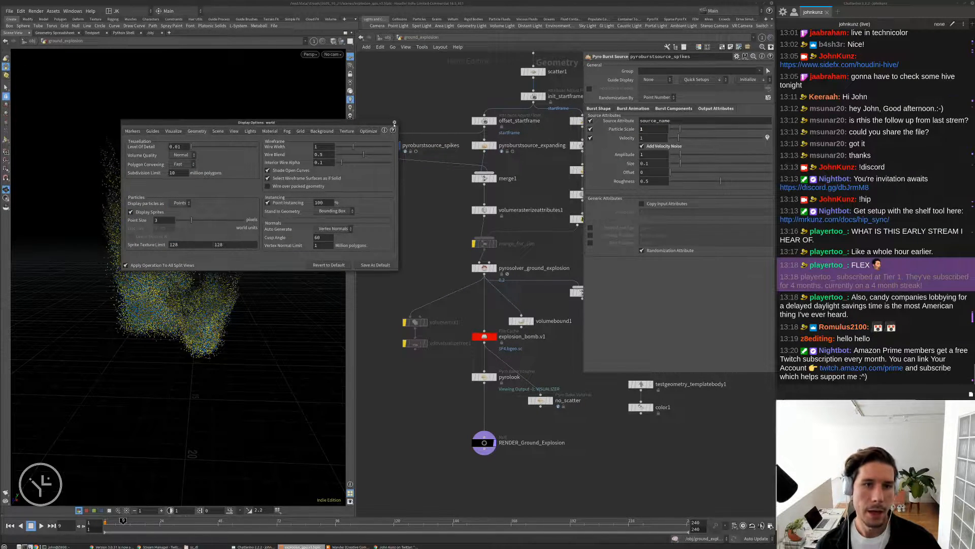
{"action": "left_click", "coordinate": [394, 123]}
Set the Velocity output attribute of pyroburstsource_spikes to 1.5 and inspect the burst points with their trails shown.
{"action": "double_click", "coordinate": [653, 138]}
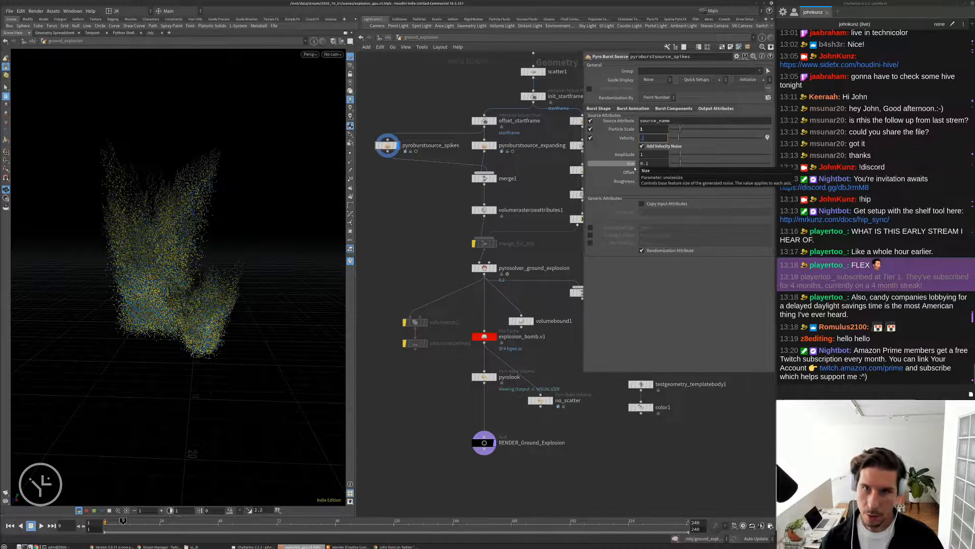
{"action": "type", "text": "1.5"}
{"action": "key", "text": "Return"}
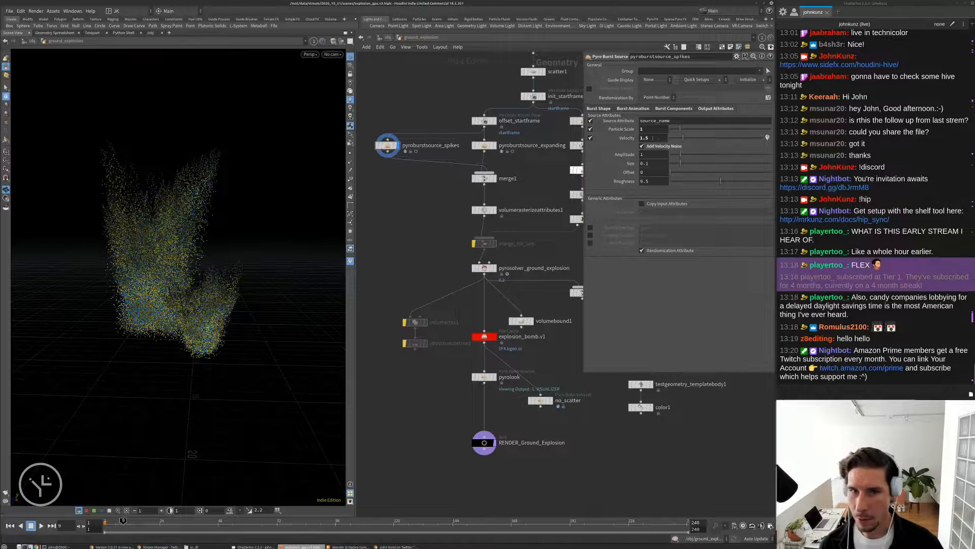
{"action": "left_click", "coordinate": [350, 171]}
{"action": "right_click_drag", "start_coordinate": [220, 196], "coordinate": [106, 267]}
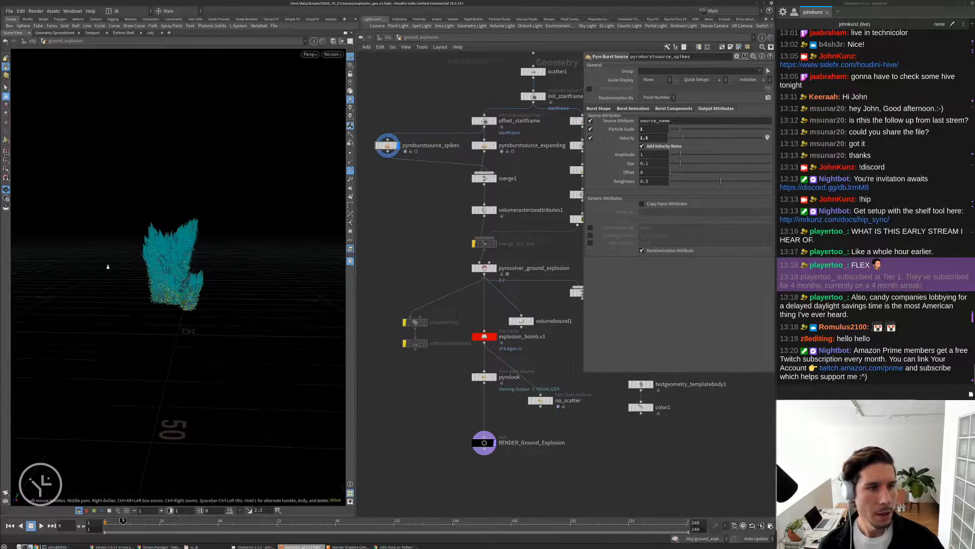
{"action": "left_click_drag", "start_coordinate": [190, 270], "coordinate": [169, 247]}
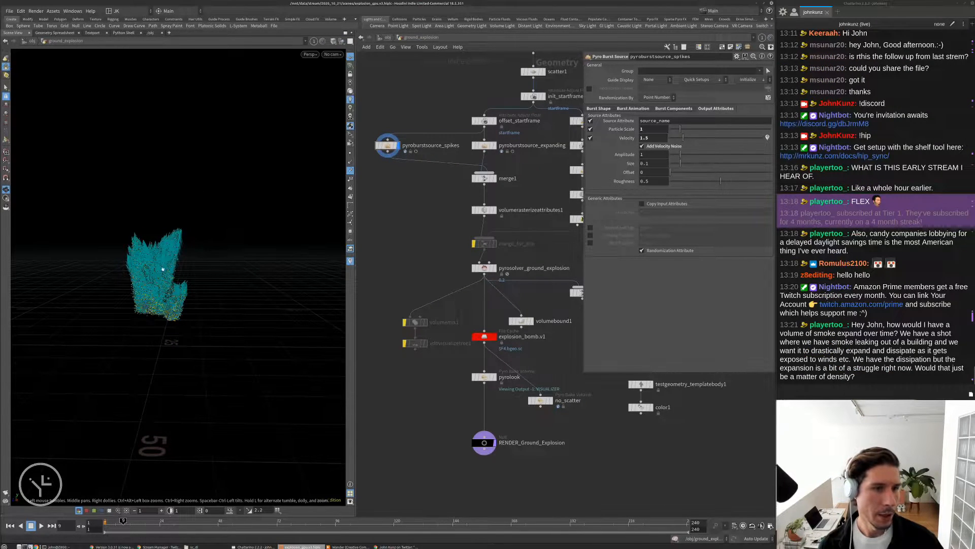
{"action": "scroll", "coordinate": [157, 276], "scroll_direction": "up", "scroll_amount": 3}
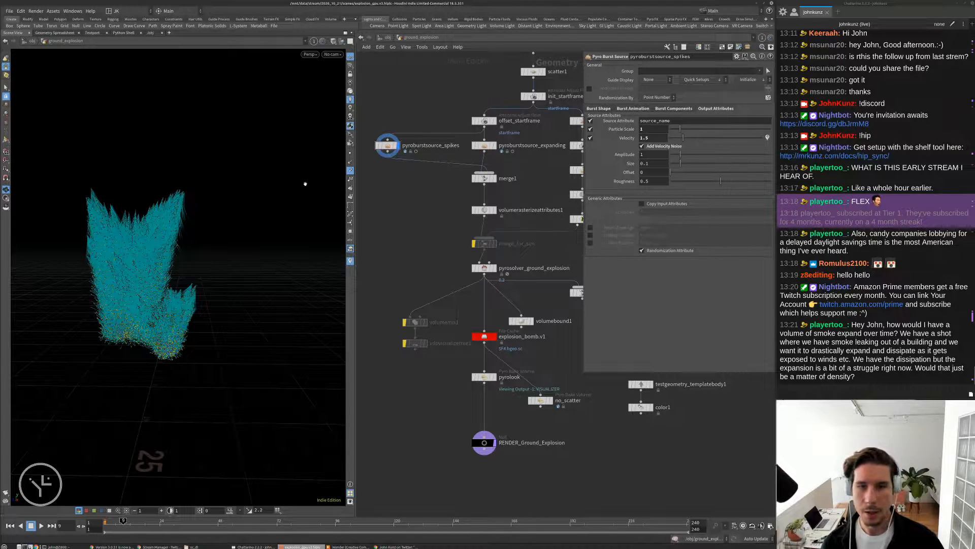
Hide the point trails and simulate pyrosolver_ground_explosion from frame 1 with pyroburstsource_spikes feeding volumerasterizeattributes1 directly.
{"action": "left_click", "coordinate": [350, 170]}
{"action": "middle_click_drag", "start_coordinate": [423, 198], "coordinate": [428, 170]}
{"action": "key", "text": "ctrl+Up"}
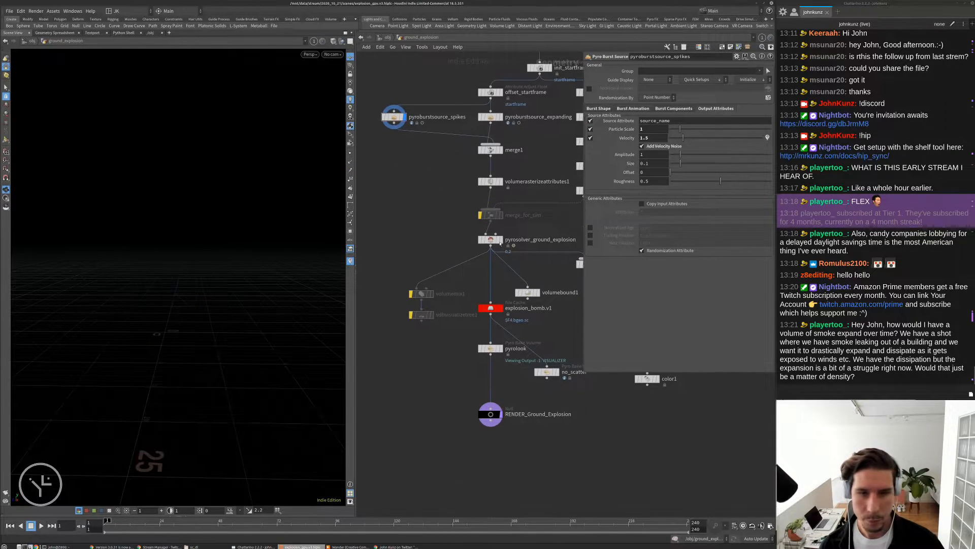
{"action": "left_click", "coordinate": [491, 240]}
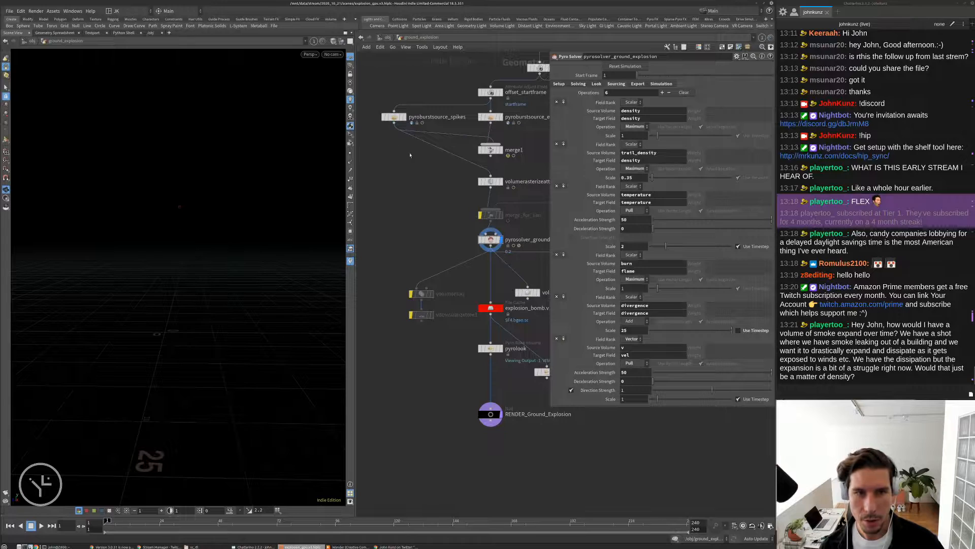
{"action": "key", "text": "Up"}
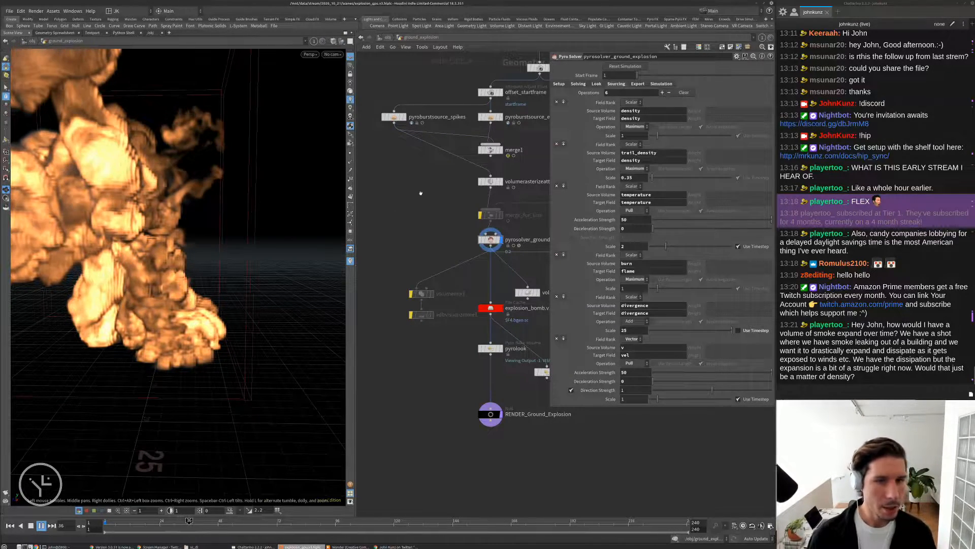
{"action": "key", "text": "Escape"}
Rewind to frame 1 and review source 4, the Divergence source, of pyroburstsource_spikes.
{"action": "scroll", "coordinate": [476, 171], "scroll_direction": "up", "scroll_amount": 5}
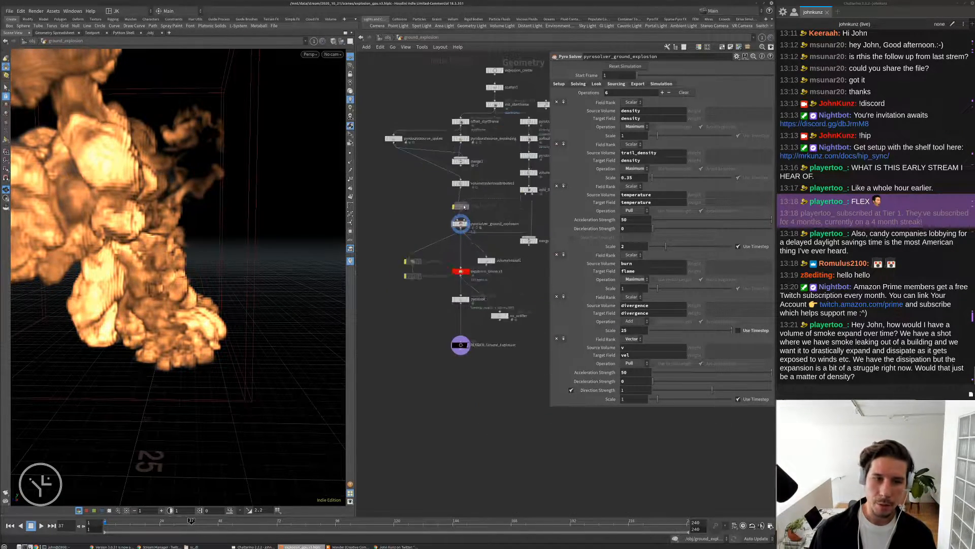
{"action": "middle_click_drag", "start_coordinate": [375, 139], "coordinate": [387, 107]}
{"action": "scroll", "coordinate": [233, 166], "scroll_direction": "down", "scroll_amount": 3}
{"action": "left_click", "coordinate": [368, 99]}
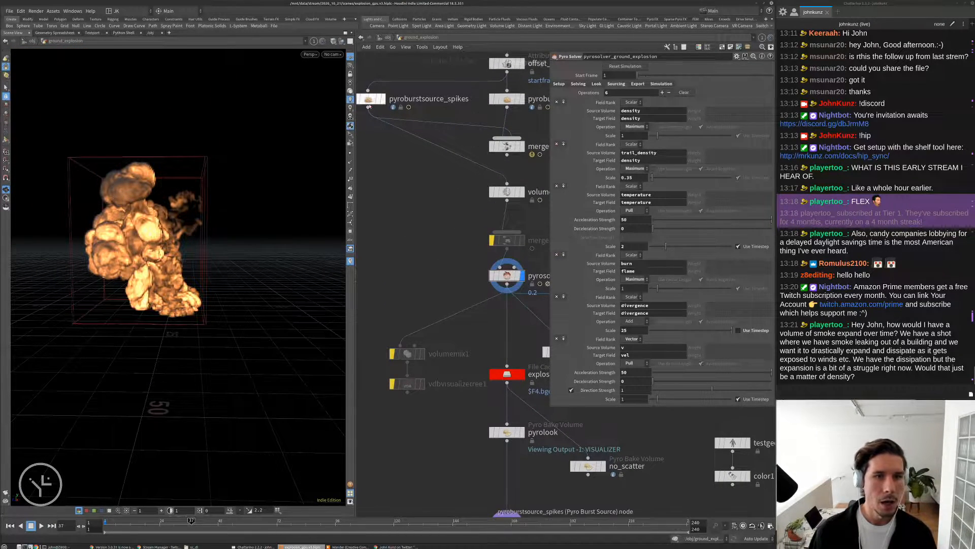
{"action": "left_click", "coordinate": [715, 109]}
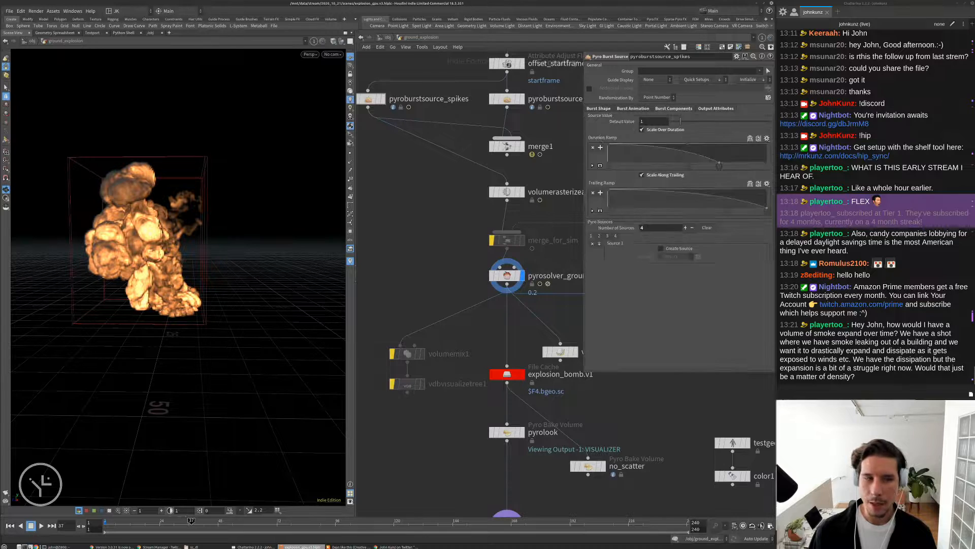
{"action": "key", "text": "ctrl+Up"}
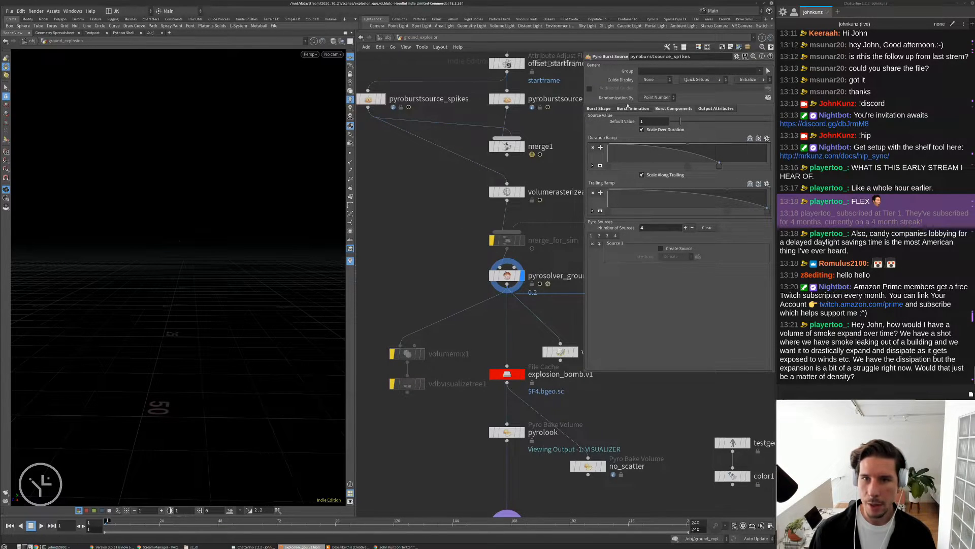
{"action": "left_click", "coordinate": [615, 236]}
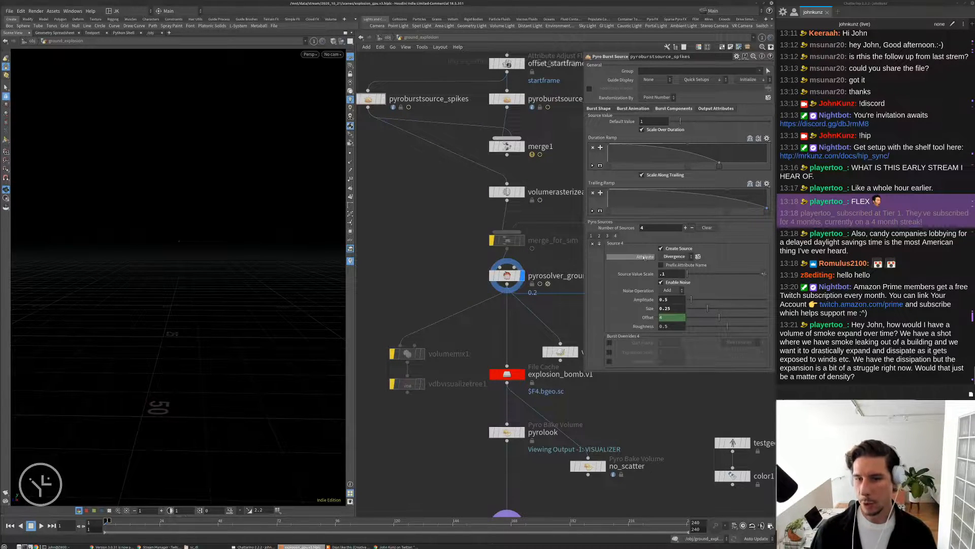
Check which volume fields volumerasterizeattributes1 outputs in its node info, and reselect pyroburstsource_spikes.
{"action": "left_click", "coordinate": [507, 192]}
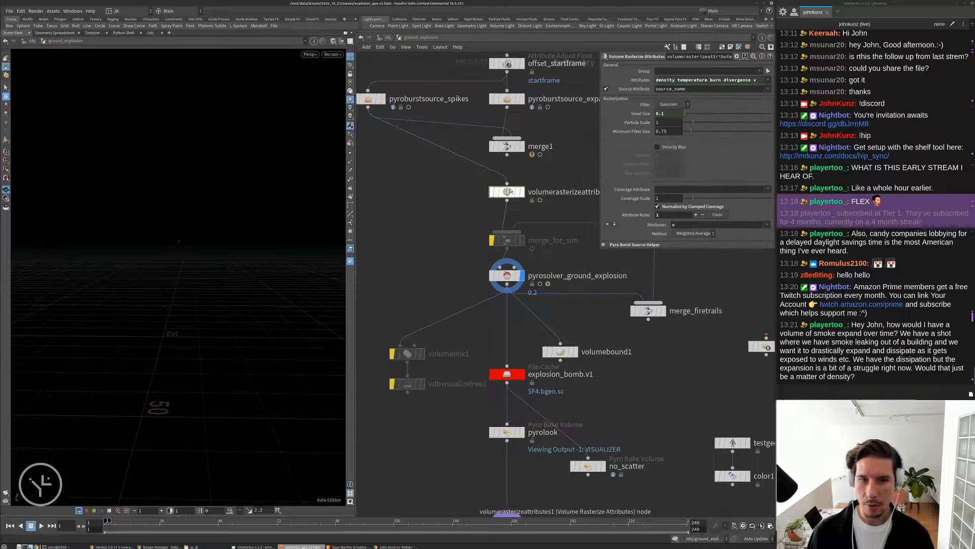
{"action": "middle_click", "coordinate": [508, 193]}
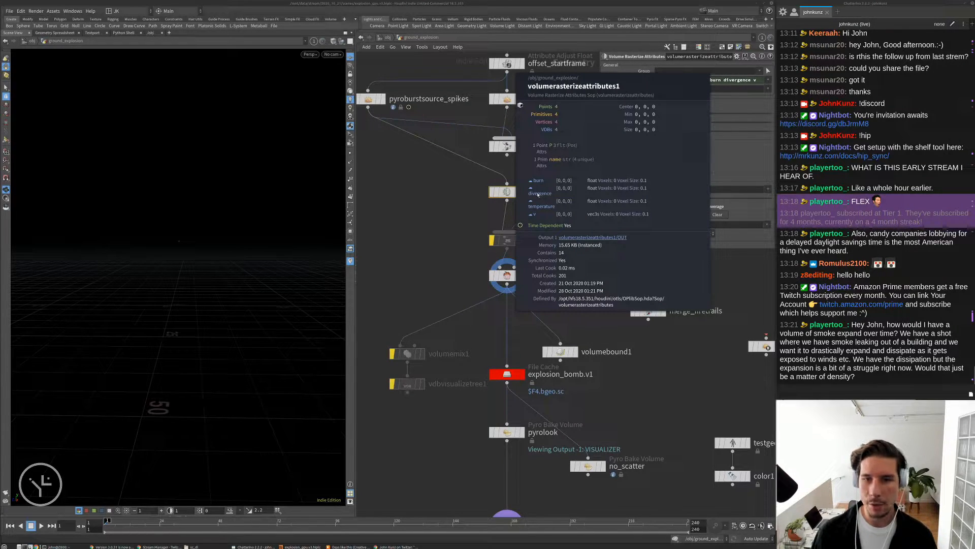
{"action": "left_click", "coordinate": [366, 99]}
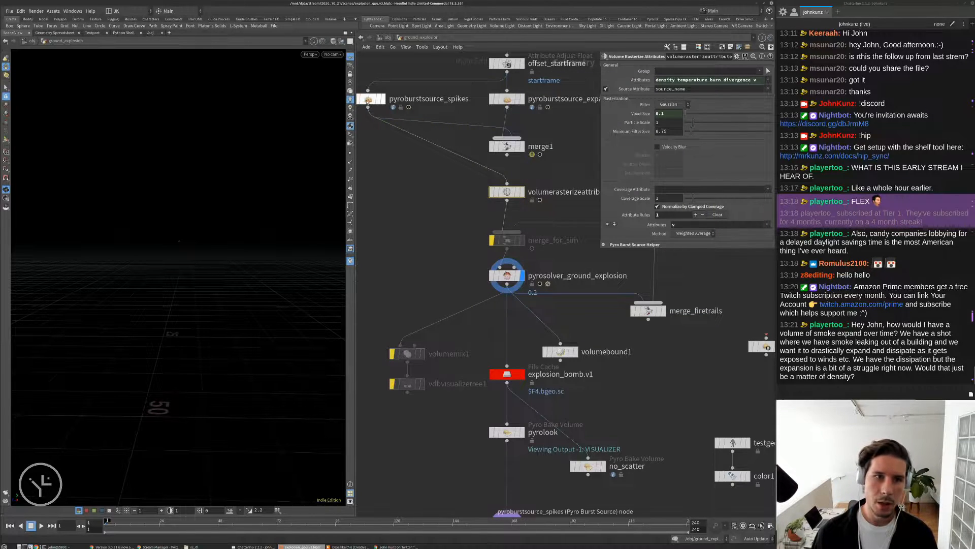
Set the Divergence source's Source Value Scale on pyroburstsource_spikes to 2.1, simulate the ground explosion, and rewind to frame 1.
{"action": "left_click", "coordinate": [664, 274]}
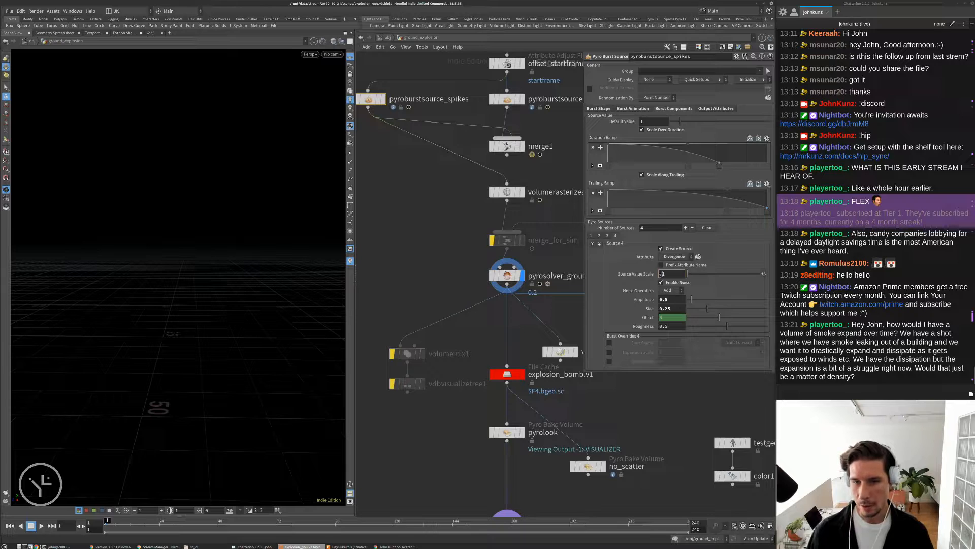
{"action": "type", "text": "2"}
{"action": "key", "text": "Return"}
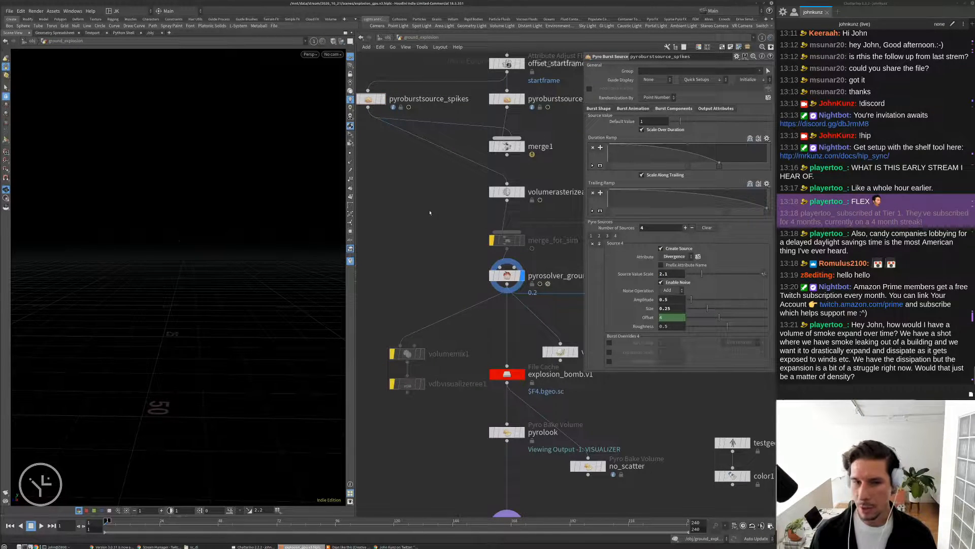
{"action": "key", "text": "Up"}
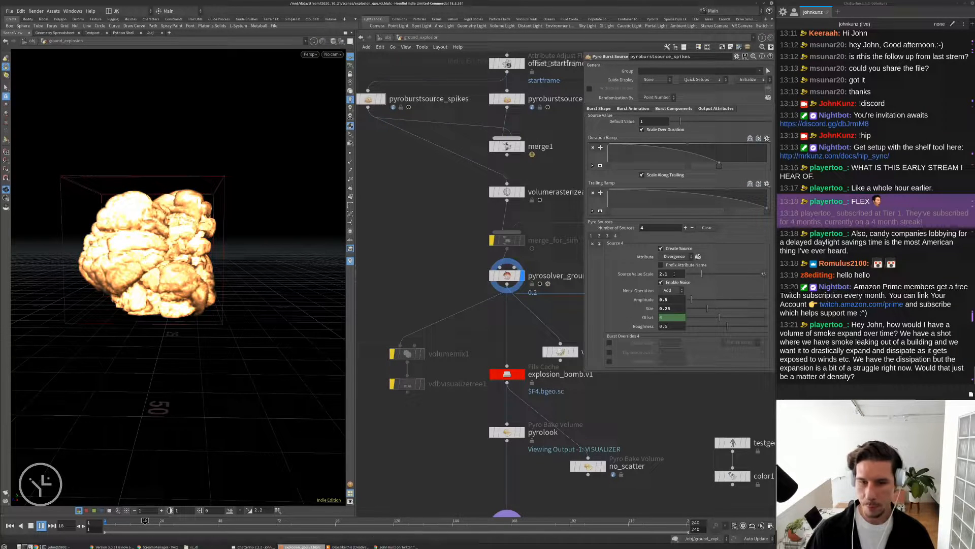
{"action": "key", "text": "ctrl+Up"}
Raise the Divergence source's Source Value Scale to 5, simulate the explosion for about 15 frames, and return to frame 1.
{"action": "left_click_drag", "start_coordinate": [675, 275], "coordinate": [540, 267]}
{"action": "type", "text": "5"}
{"action": "key", "text": "Return"}
{"action": "key", "text": "Up"}
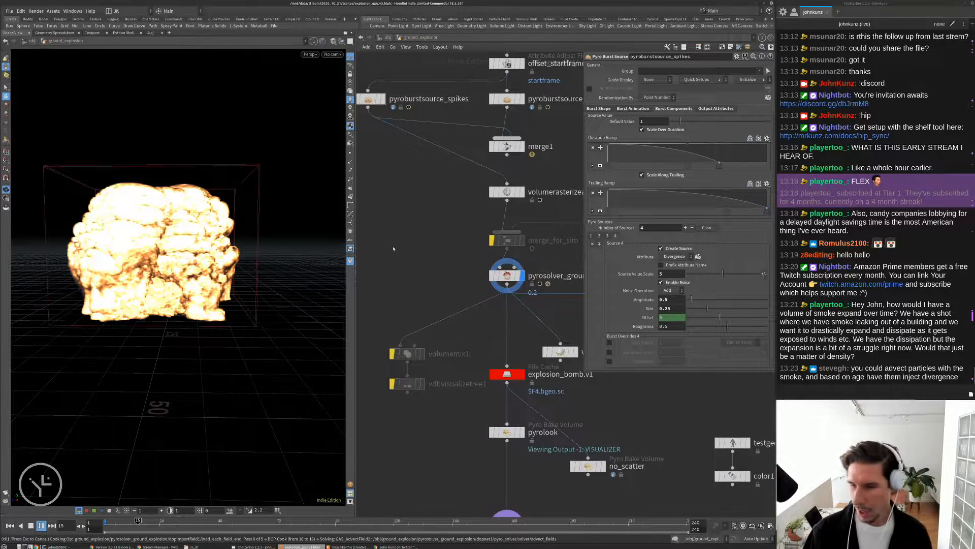
{"action": "key", "text": "Escape"}
{"action": "key", "text": "ctrl+Left"}
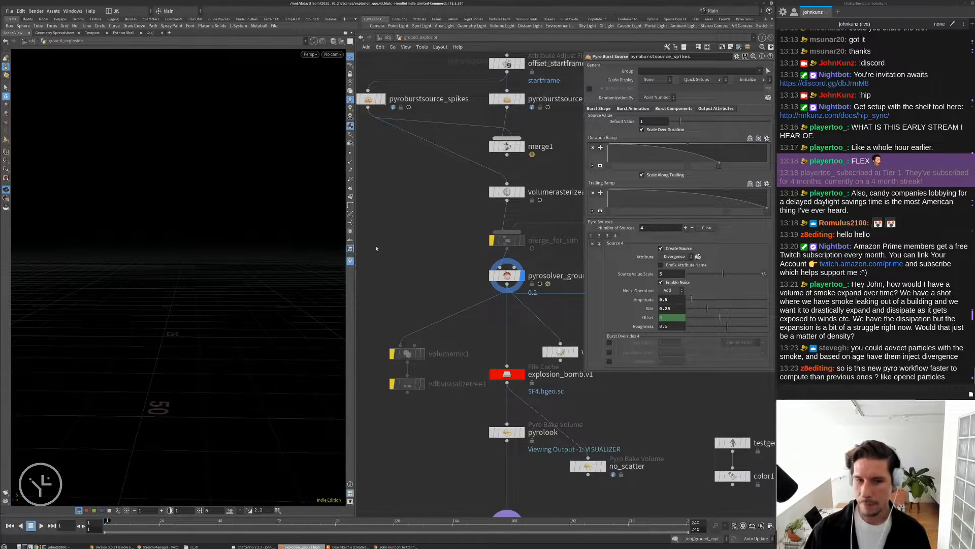
Display volumerasterizeattributes1 with its parameters and inspect the rasterized volumes at frame 9.
{"action": "scroll", "coordinate": [375, 250], "scroll_direction": "down", "scroll_amount": 3}
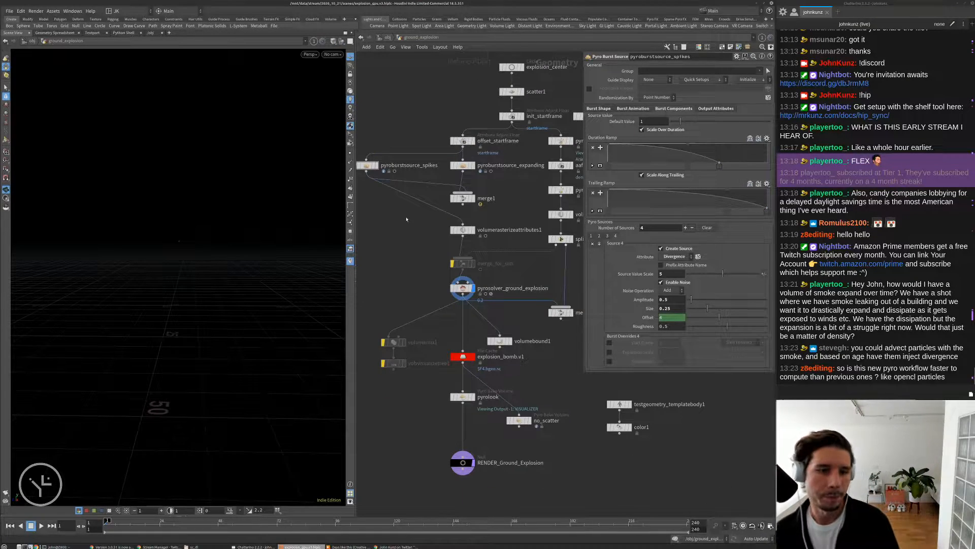
{"action": "scroll", "coordinate": [403, 219], "scroll_direction": "up", "scroll_amount": 2}
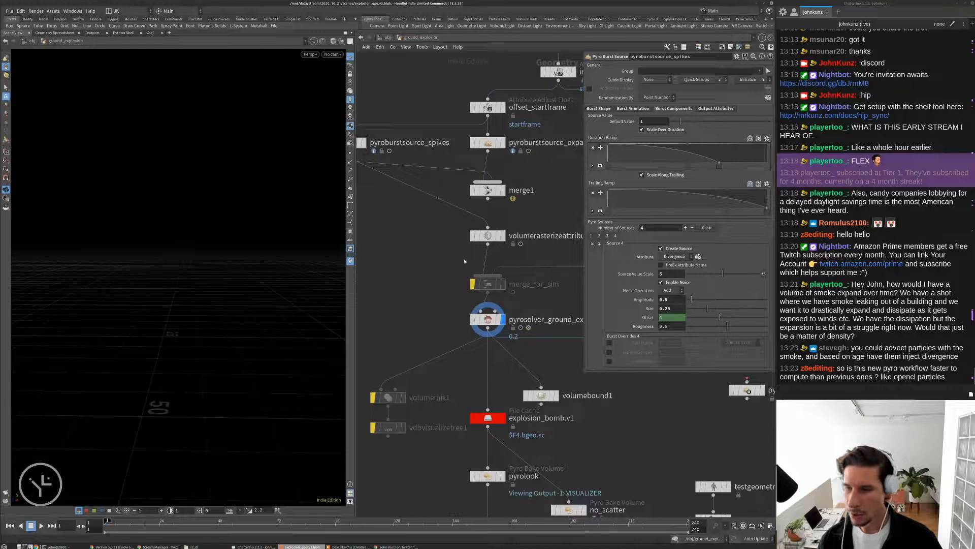
{"action": "left_click", "coordinate": [501, 236]}
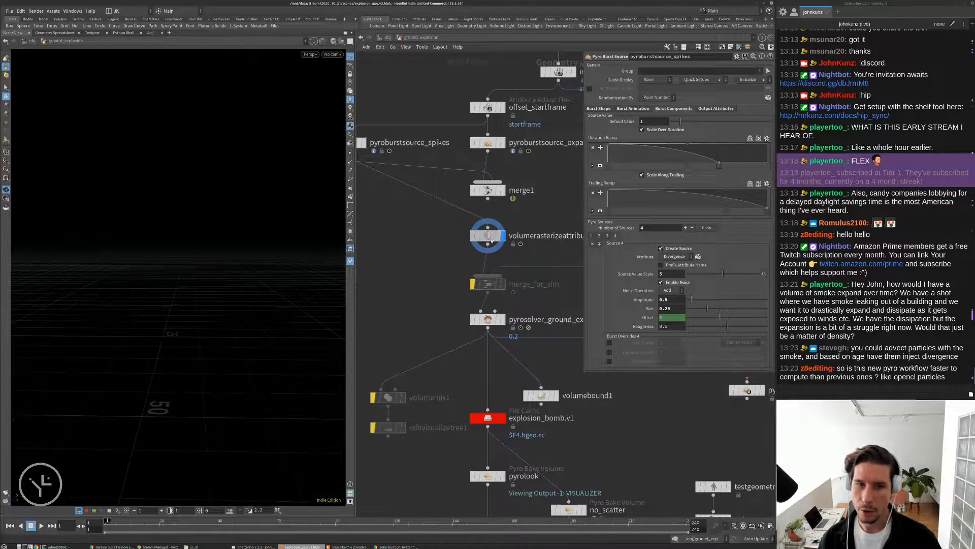
{"action": "left_click", "coordinate": [489, 238]}
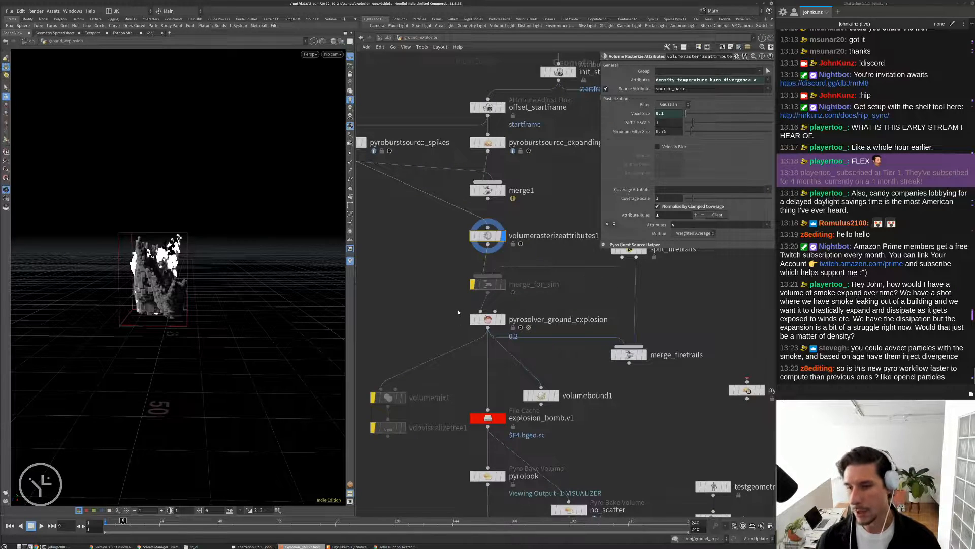
{"action": "scroll", "coordinate": [458, 312], "scroll_direction": "down", "scroll_amount": 3}
{"action": "scroll", "coordinate": [459, 262], "scroll_direction": "up", "scroll_amount": 3}
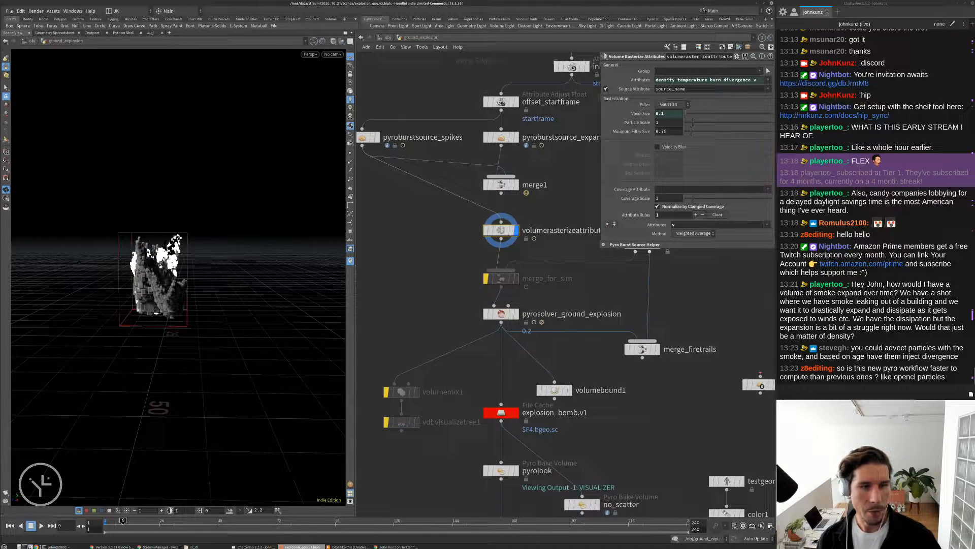
Display merge1, step through its burst points frame by frame, and rewind to frame 1.
{"action": "left_click", "coordinate": [500, 186]}
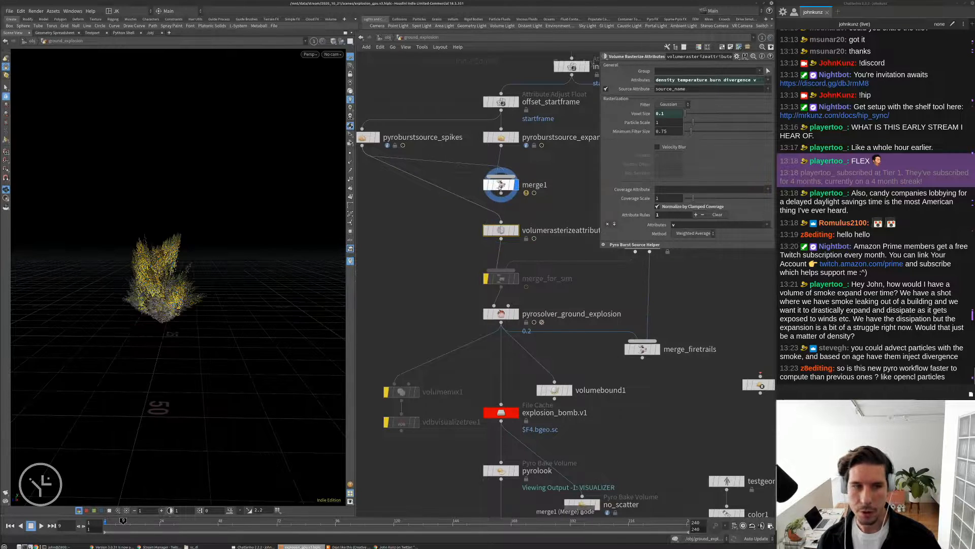
{"action": "left_click", "coordinate": [501, 187]}
{"action": "key", "text": "Right"}
{"action": "key", "text": "Right"}
{"action": "key", "text": "Right"}
{"action": "key", "text": "Right"}
{"action": "key", "text": "Right"}
{"action": "key", "text": "Right"}
{"action": "key", "text": "ctrl+Up"}
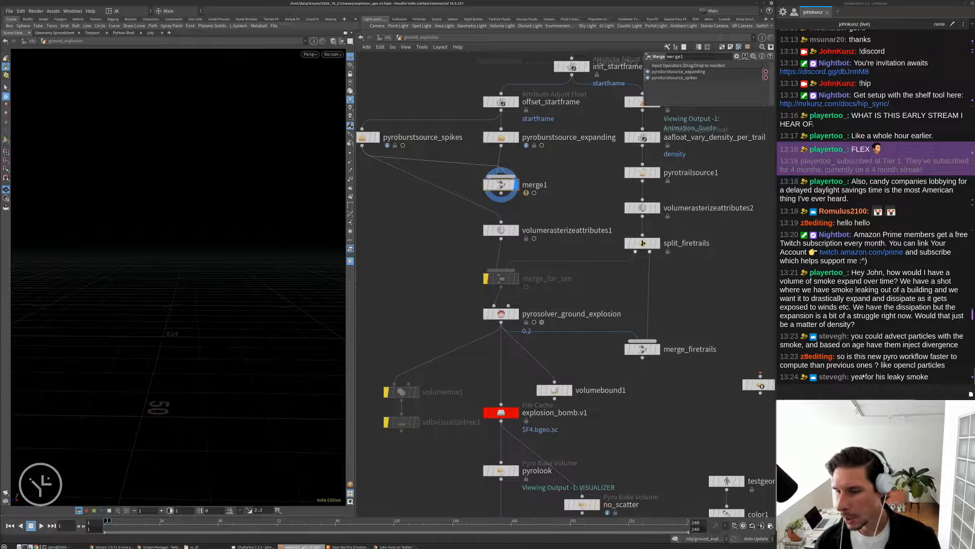
{"action": "scroll", "coordinate": [686, 81], "scroll_direction": "down", "scroll_amount": 3}
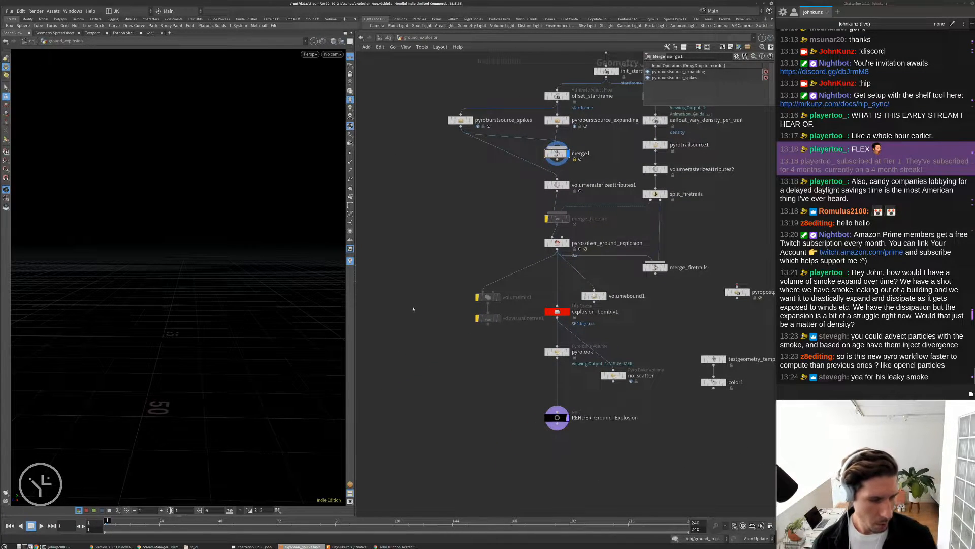
{"action": "middle_click_drag", "start_coordinate": [459, 270], "coordinate": [437, 310]}
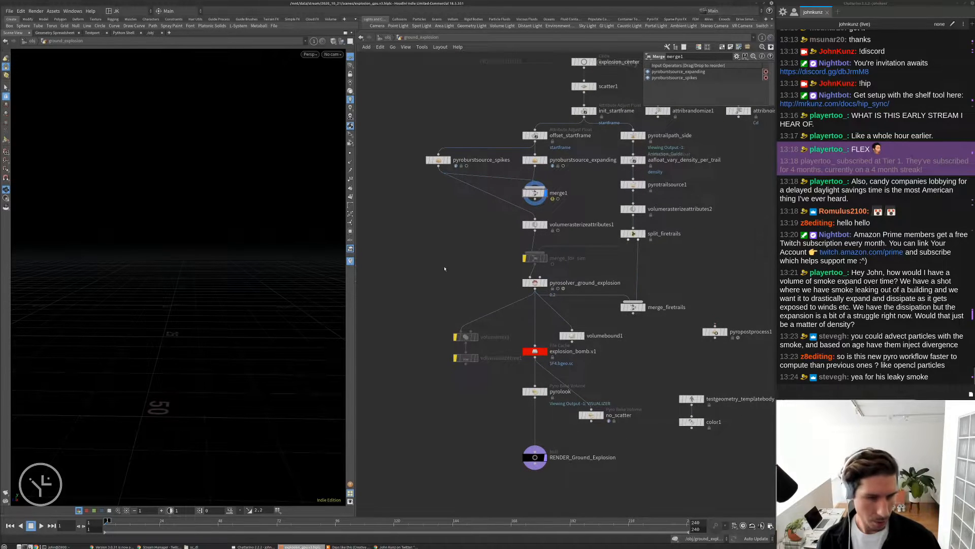
{"action": "middle_click_drag", "start_coordinate": [448, 259], "coordinate": [431, 310]}
{"action": "scroll", "coordinate": [431, 310], "scroll_direction": "up", "scroll_amount": 2}
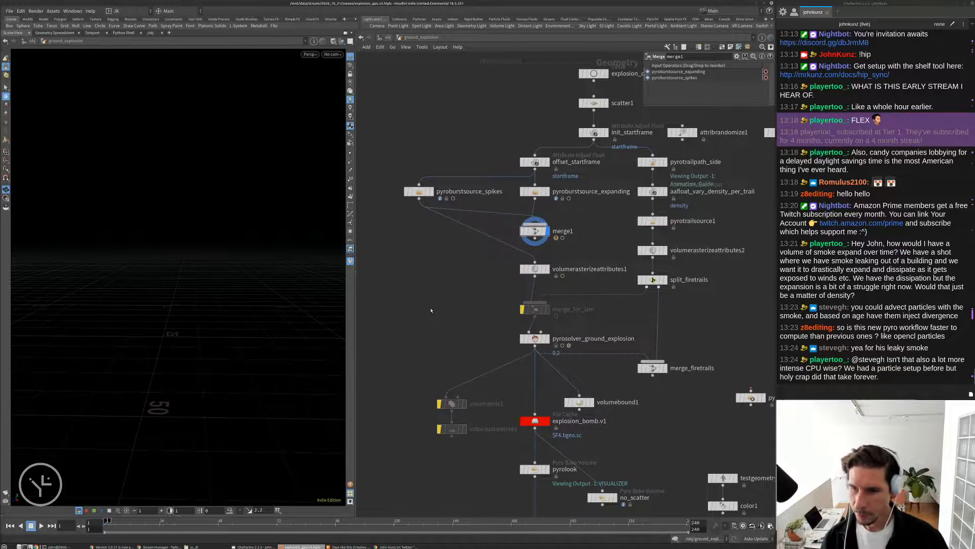
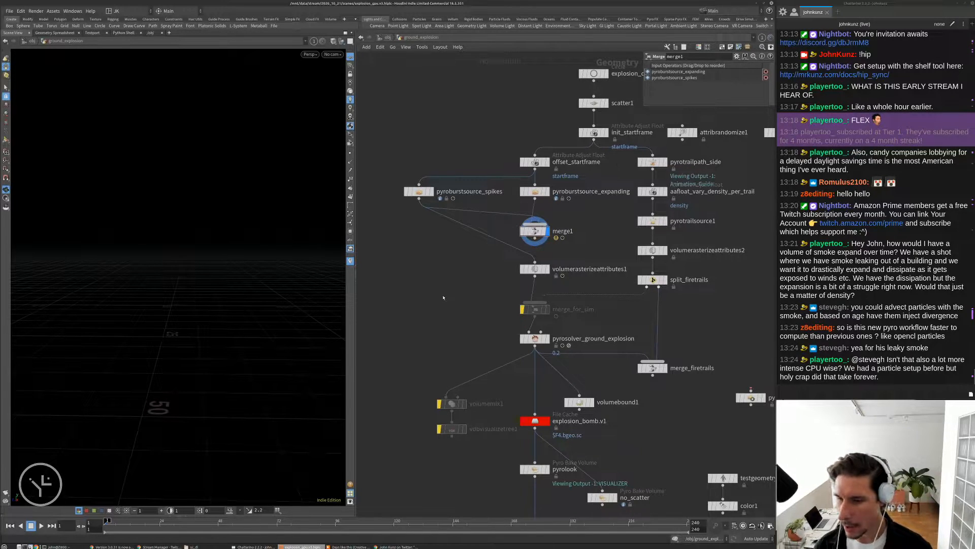
{"action": "middle_click_drag", "start_coordinate": [433, 301], "coordinate": [499, 293]}
{"action": "scroll", "coordinate": [497, 293], "scroll_direction": "down", "scroll_amount": 3}
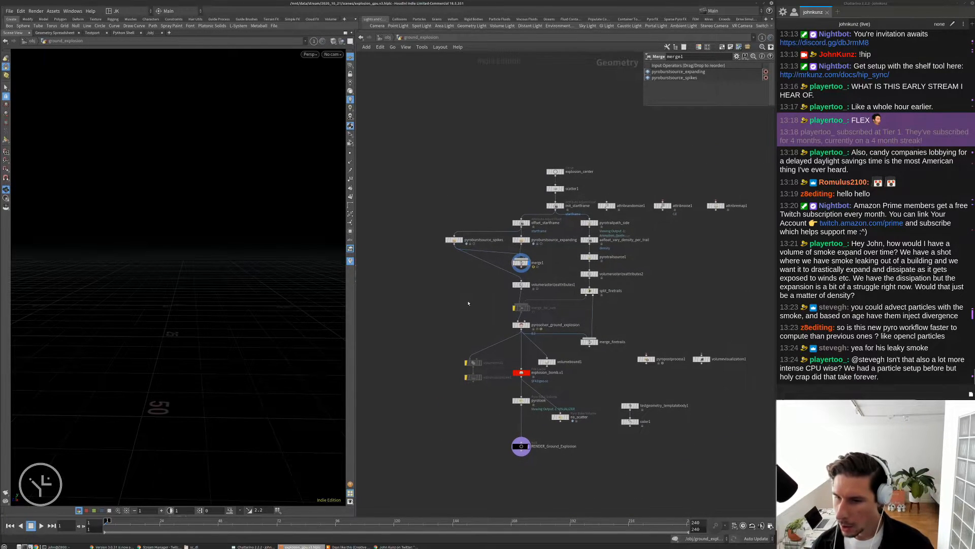
{"action": "scroll", "coordinate": [468, 302], "scroll_direction": "up", "scroll_amount": 3}
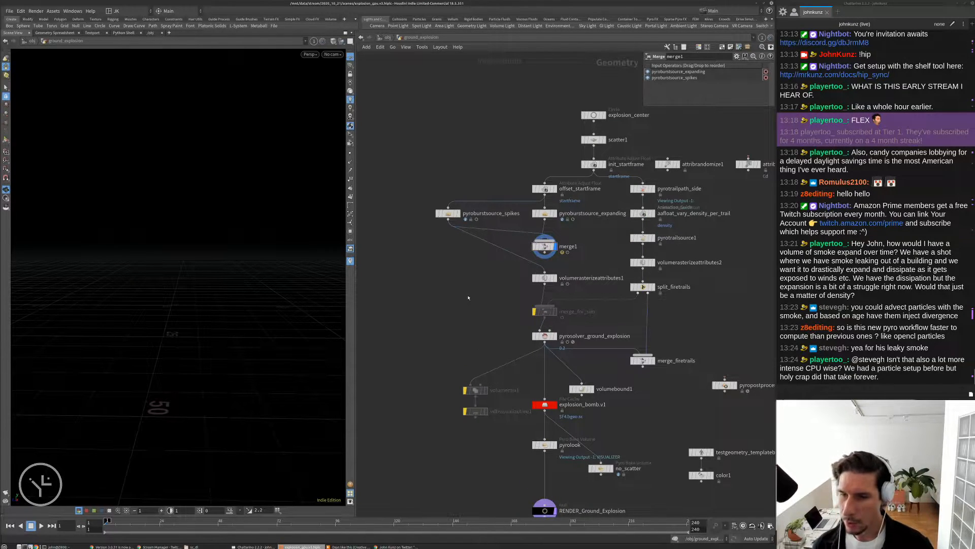
Review the sourcing operations and the exported fields of pyrosolver_ground_explosion.
{"action": "middle_click_drag", "start_coordinate": [526, 337], "coordinate": [515, 294]}
{"action": "scroll", "coordinate": [515, 294], "scroll_direction": "up", "scroll_amount": 3}
{"action": "left_click", "coordinate": [544, 292]}
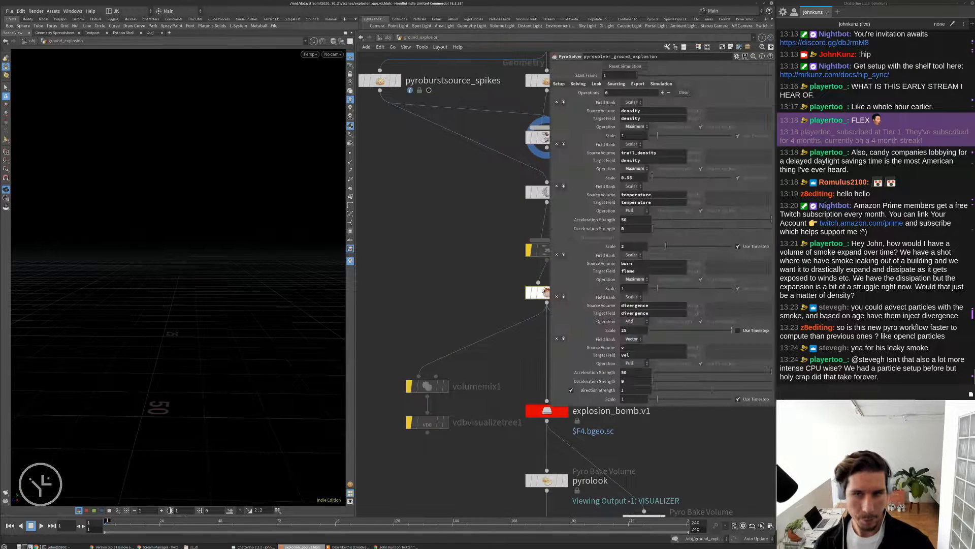
{"action": "middle_click_drag", "start_coordinate": [484, 257], "coordinate": [457, 289]}
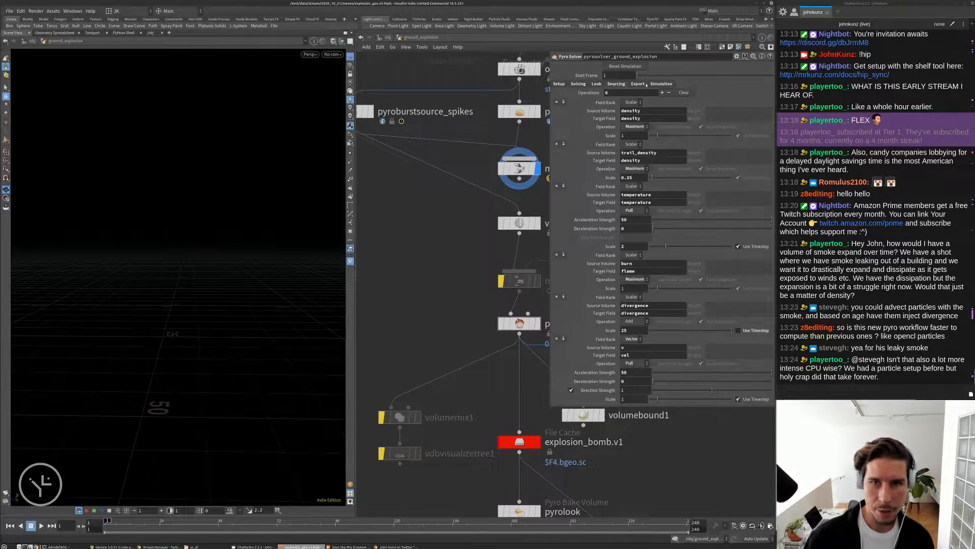
{"action": "left_click", "coordinate": [635, 84]}
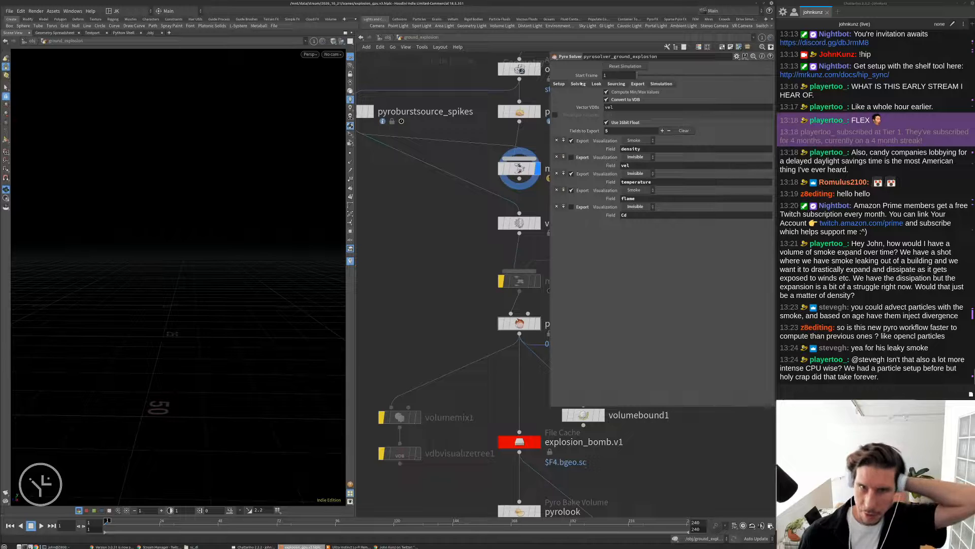
{"action": "middle_click_drag", "start_coordinate": [405, 297], "coordinate": [397, 301]}
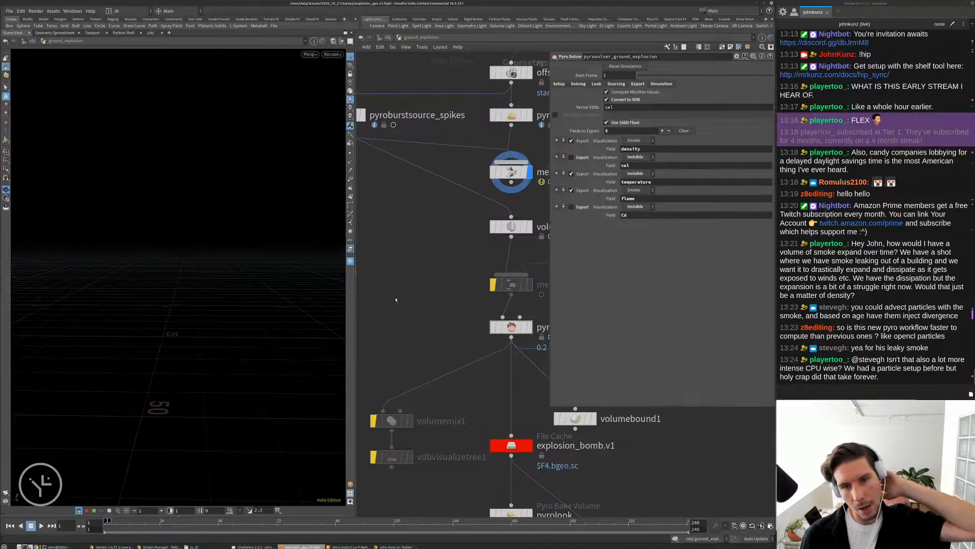
{"action": "middle_click_drag", "start_coordinate": [423, 243], "coordinate": [402, 252]}
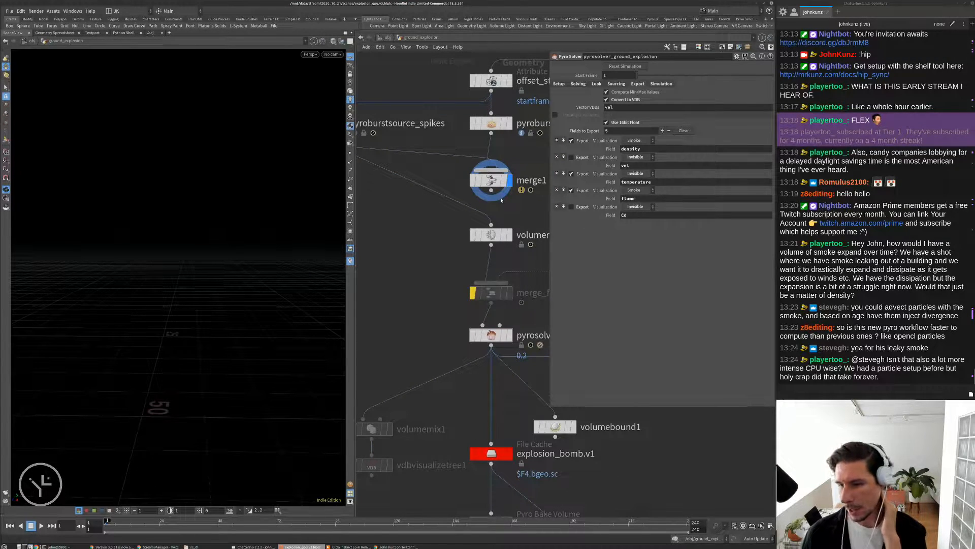
Check the volume fields listed in the node info of volumerasterizeattributes1 at frame 1.
{"action": "middle_click_drag", "start_coordinate": [472, 257], "coordinate": [470, 268]}
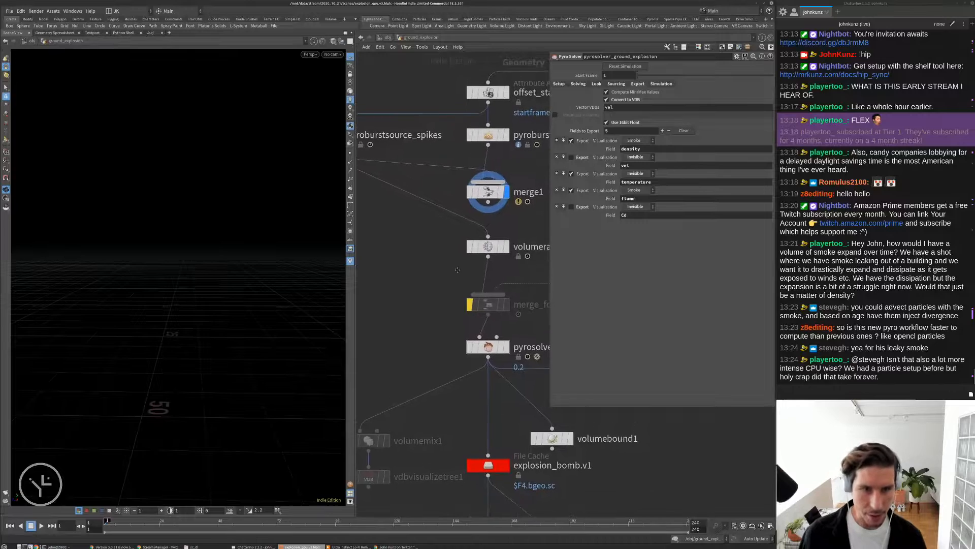
{"action": "middle_click", "coordinate": [488, 249]}
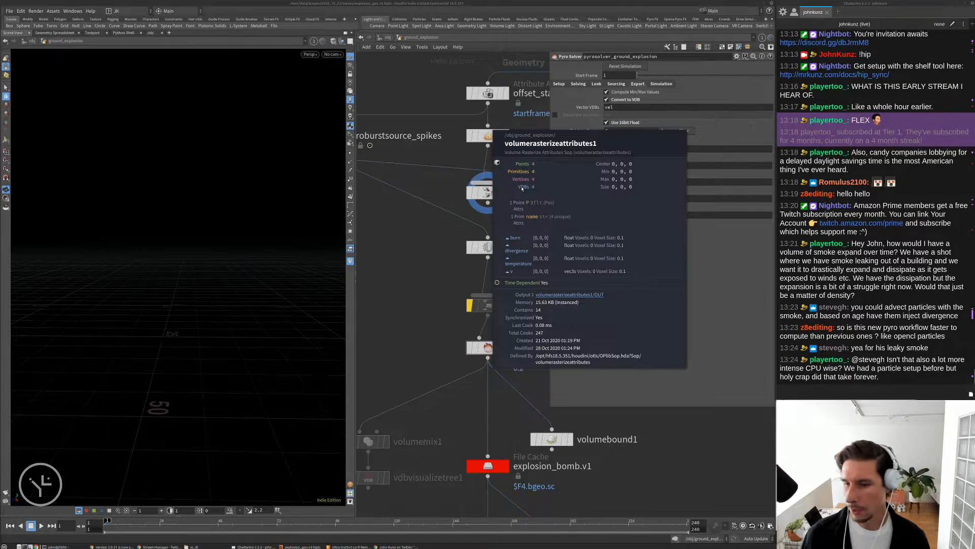
{"action": "middle_click_drag", "start_coordinate": [521, 354], "coordinate": [528, 321]}
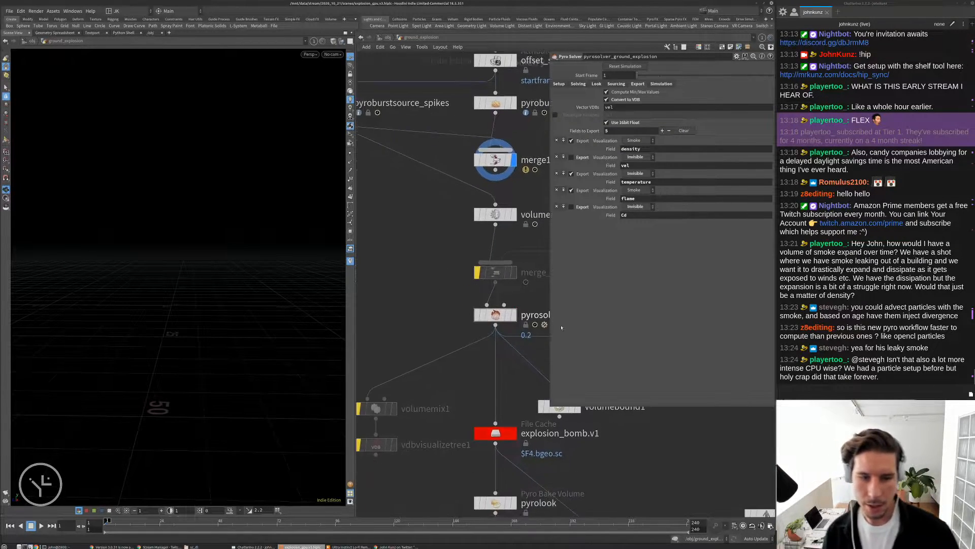
Display pyrosolver_ground_explosion, simulate the first frames with the strong divergence, and rewind.
{"action": "left_click", "coordinate": [513, 315]}
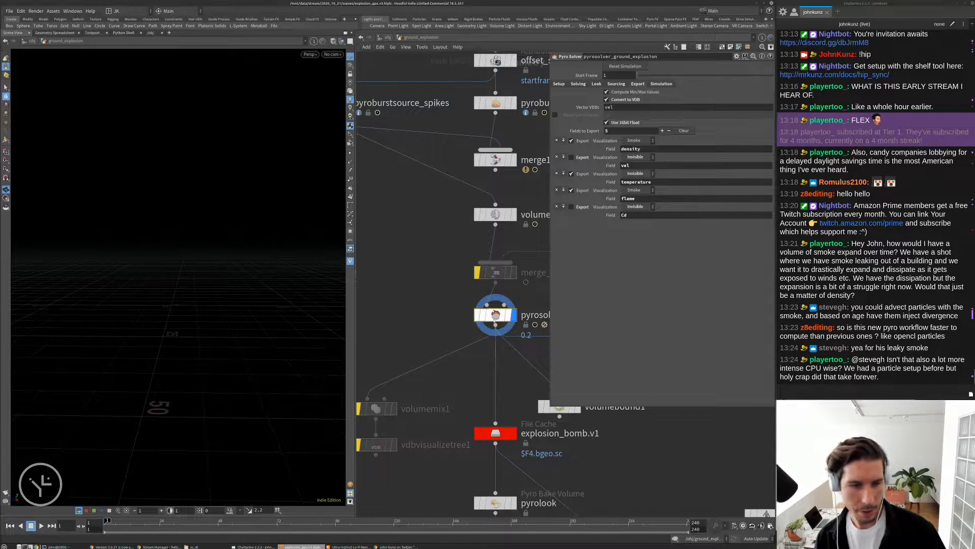
{"action": "key", "text": "Up"}
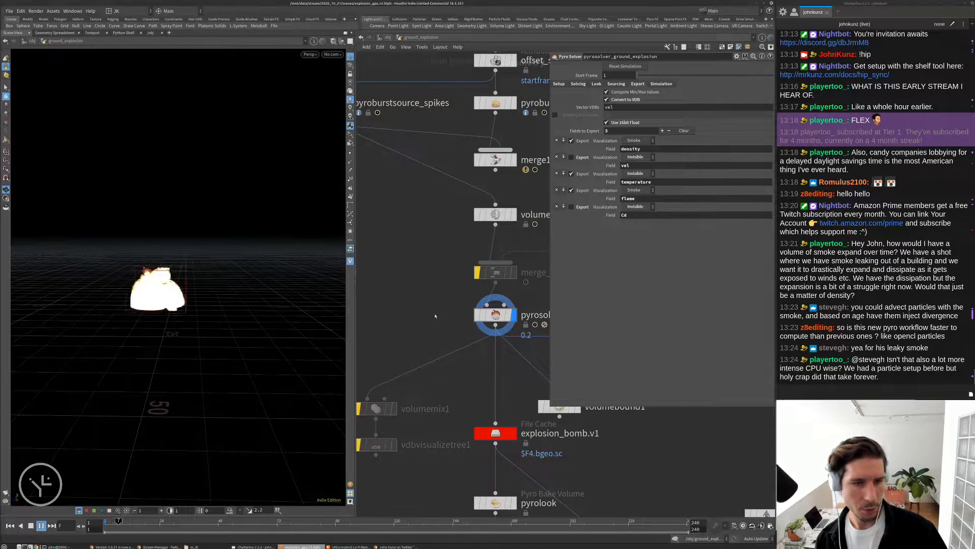
{"action": "middle_click_drag", "start_coordinate": [403, 234], "coordinate": [476, 310]}
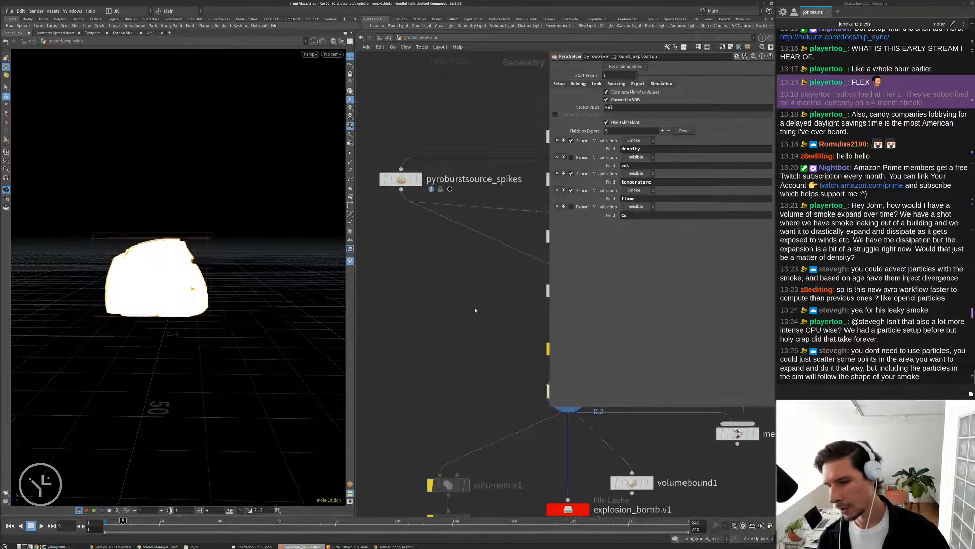
{"action": "key", "text": "ctrl+Up"}
Set the Source Value Scale of the Divergence source on pyroburstsource_spikes to 0.1.
{"action": "left_click", "coordinate": [401, 179]}
{"action": "scroll", "coordinate": [412, 208], "scroll_direction": "down", "scroll_amount": 3}
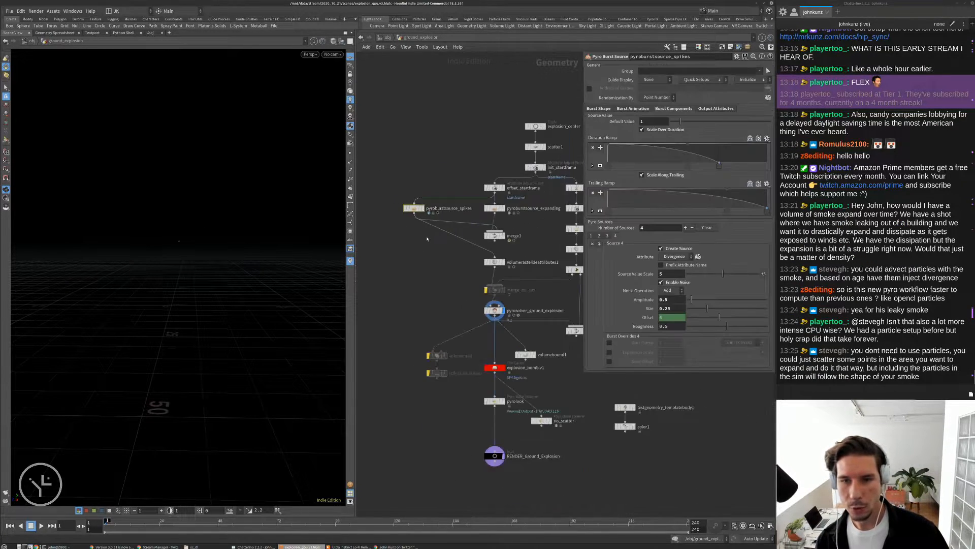
{"action": "scroll", "coordinate": [412, 208], "scroll_direction": "up", "scroll_amount": 2}
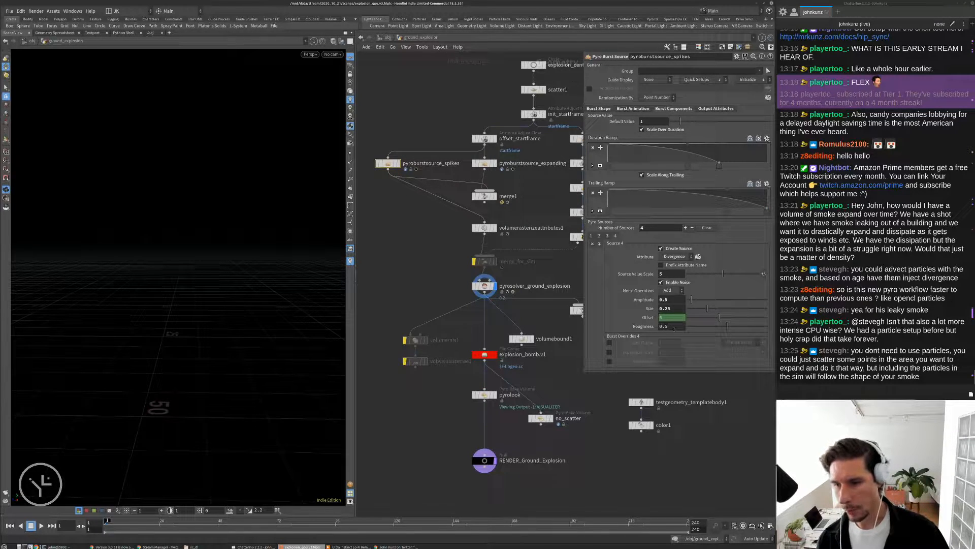
{"action": "double_click", "coordinate": [668, 274]}
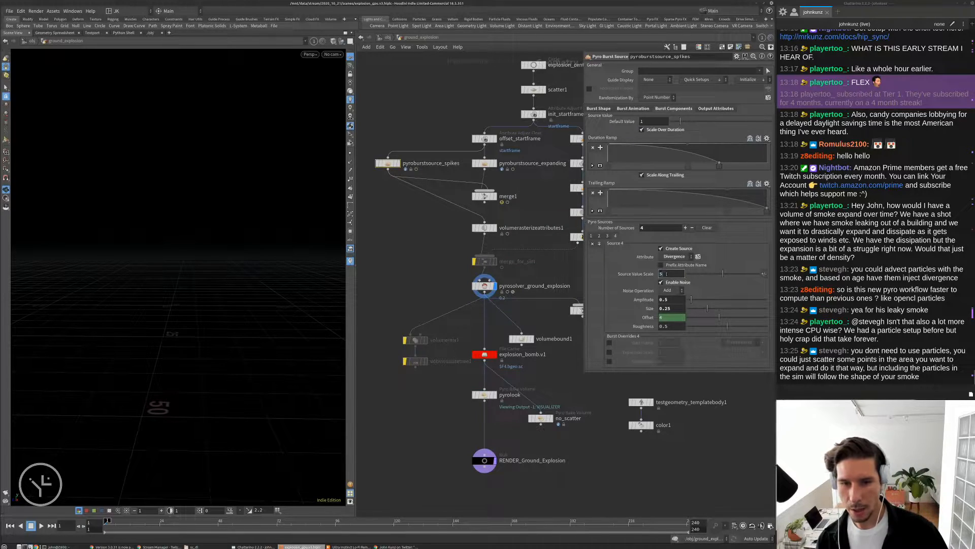
{"action": "type", "text": ".1"}
{"action": "key", "text": "Return"}
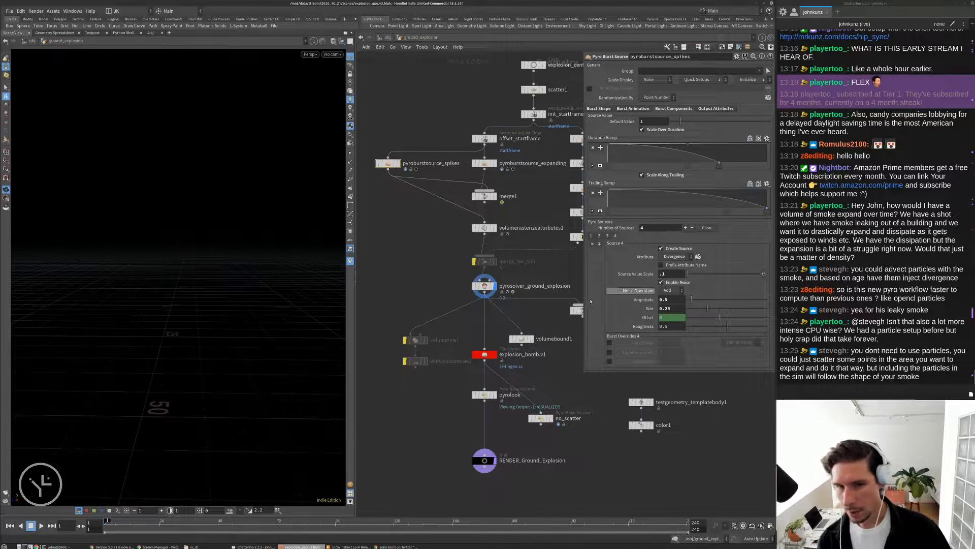
Simulate the ground explosion with the reduced divergence up to about frame 26 and stop playback.
{"action": "middle_click_drag", "start_coordinate": [440, 276], "coordinate": [427, 258]}
{"action": "key", "text": "Up"}
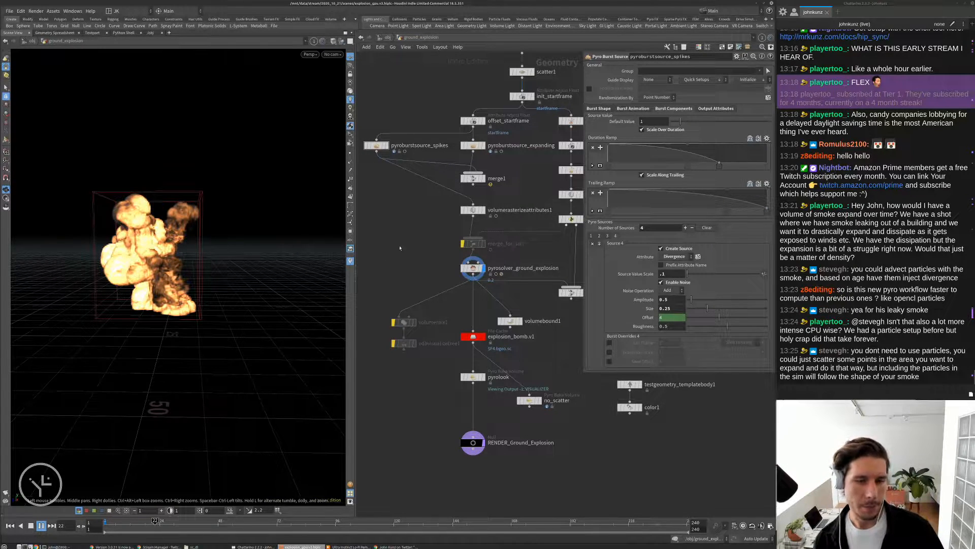
{"action": "key", "text": "ctrl+Up"}
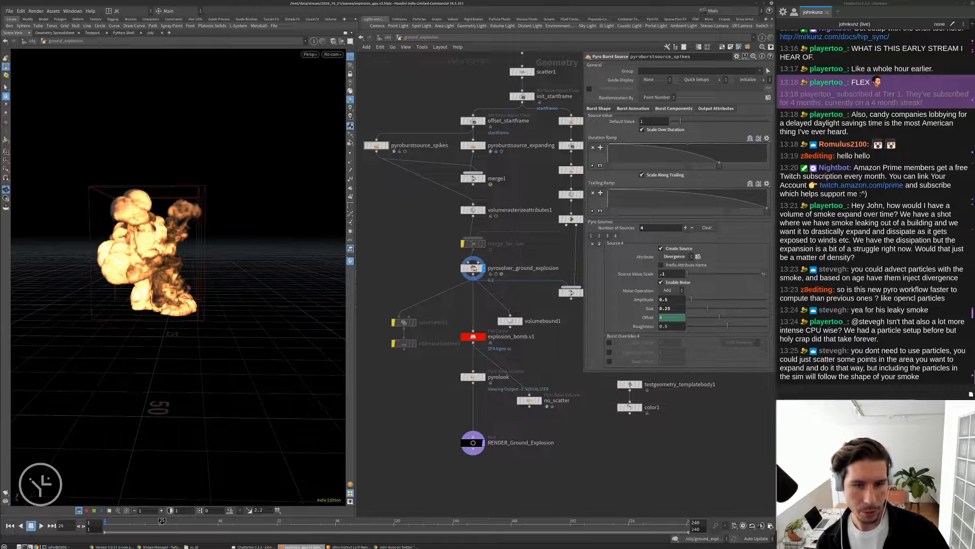
Review the advanced solving, resizing, simulation caching and export settings of pyrosolver_ground_explosion.
{"action": "left_click", "coordinate": [471, 268]}
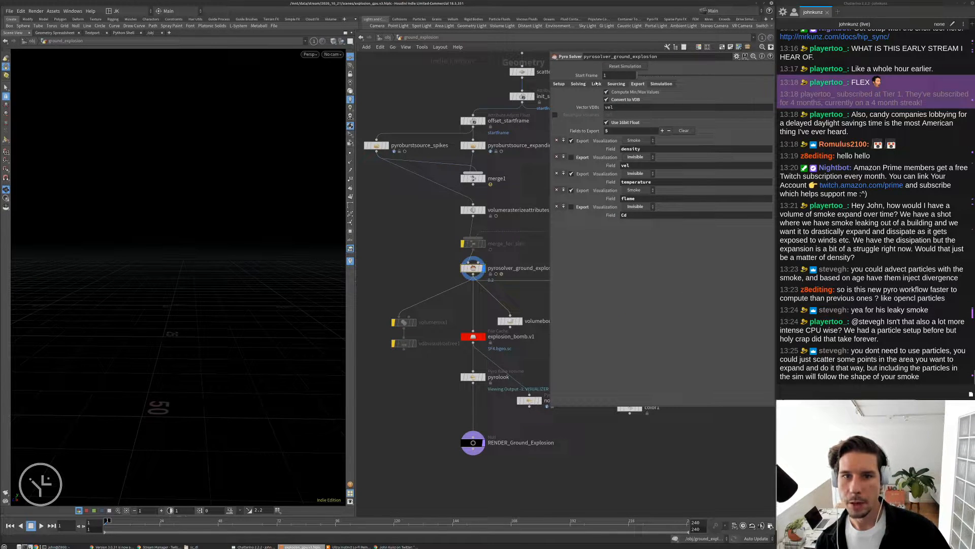
{"action": "left_click", "coordinate": [578, 84]}
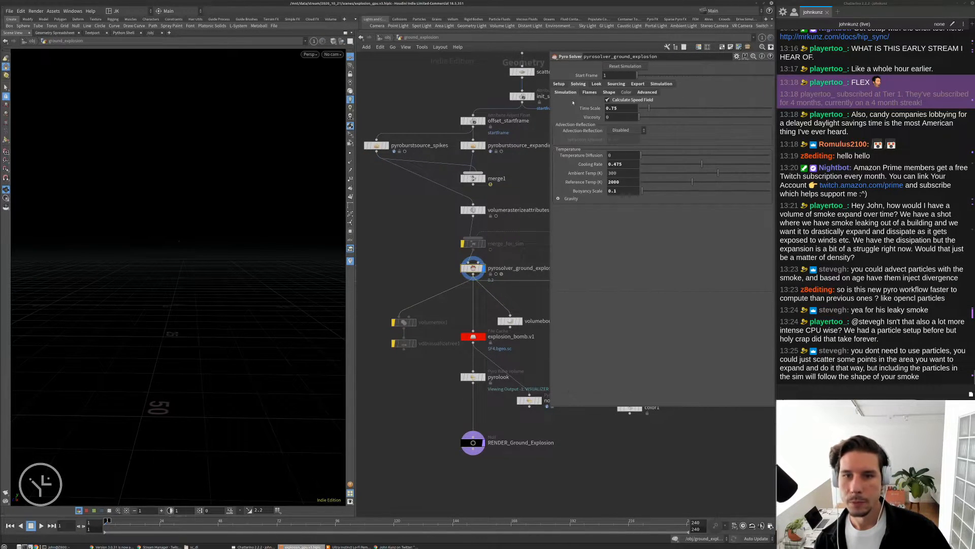
{"action": "left_click", "coordinate": [652, 93]}
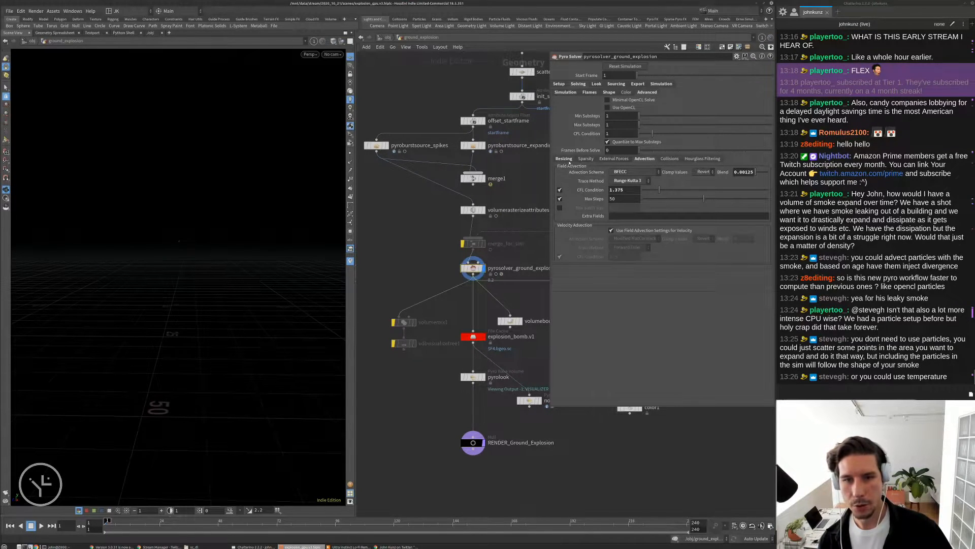
{"action": "left_click", "coordinate": [565, 159]}
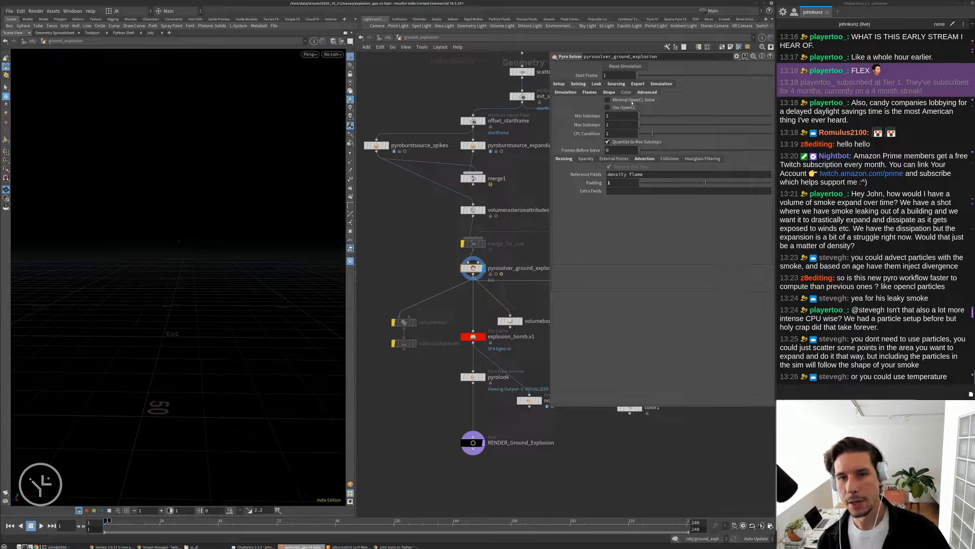
{"action": "left_click", "coordinate": [661, 85]}
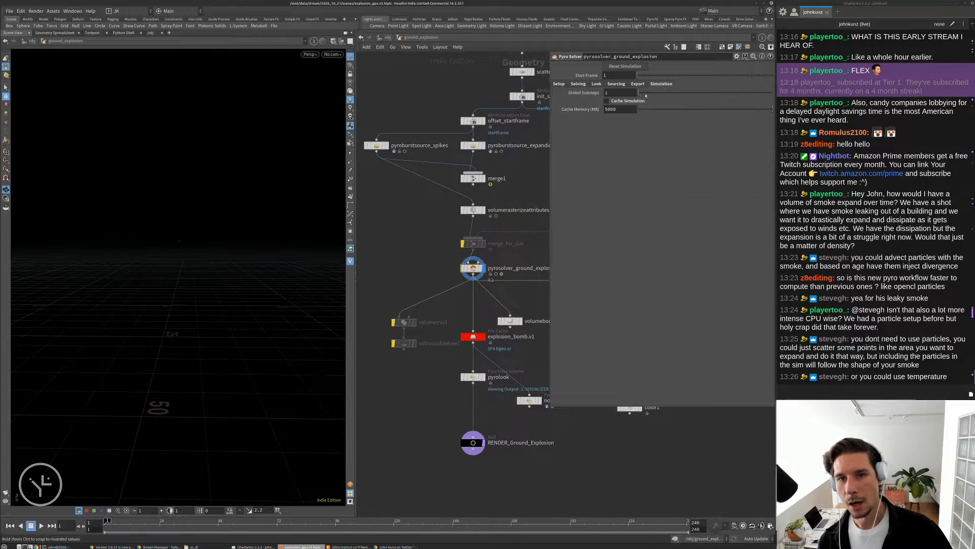
{"action": "left_click", "coordinate": [638, 85]}
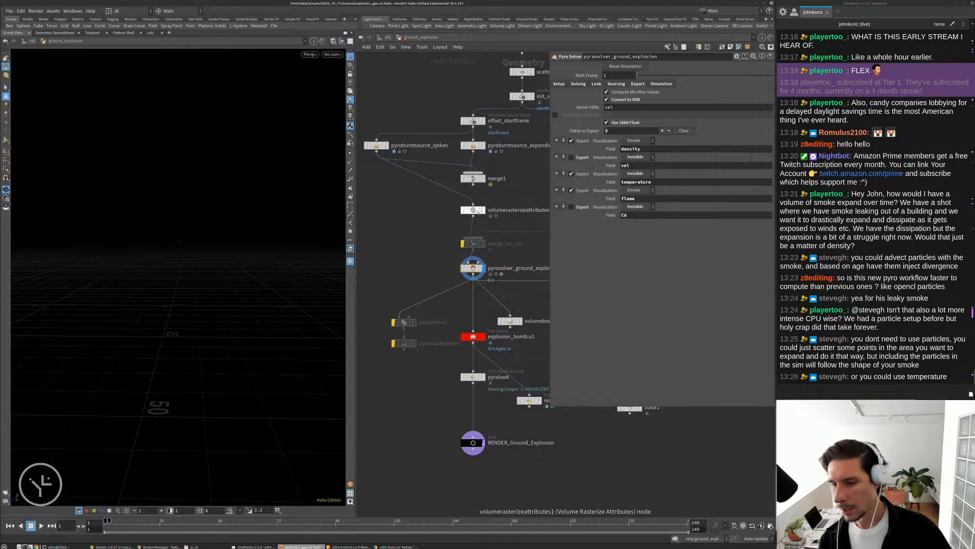
{"action": "middle_click_drag", "start_coordinate": [456, 259], "coordinate": [456, 232]}
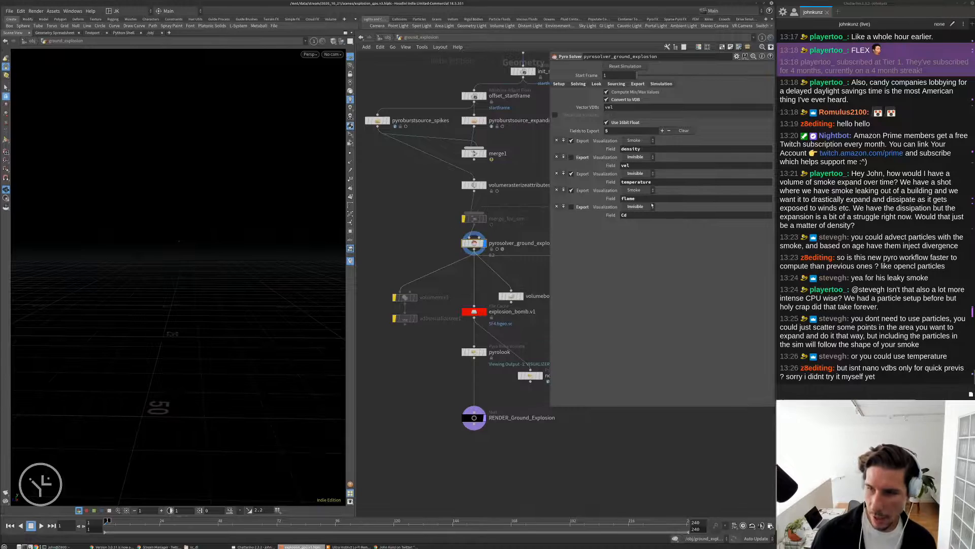
Read the stream chat messages about scattering points, using temperature, and whether NanoVDB is only for quick previs.
{"action": "left_click_drag", "start_coordinate": [919, 345], "coordinate": [868, 326]}
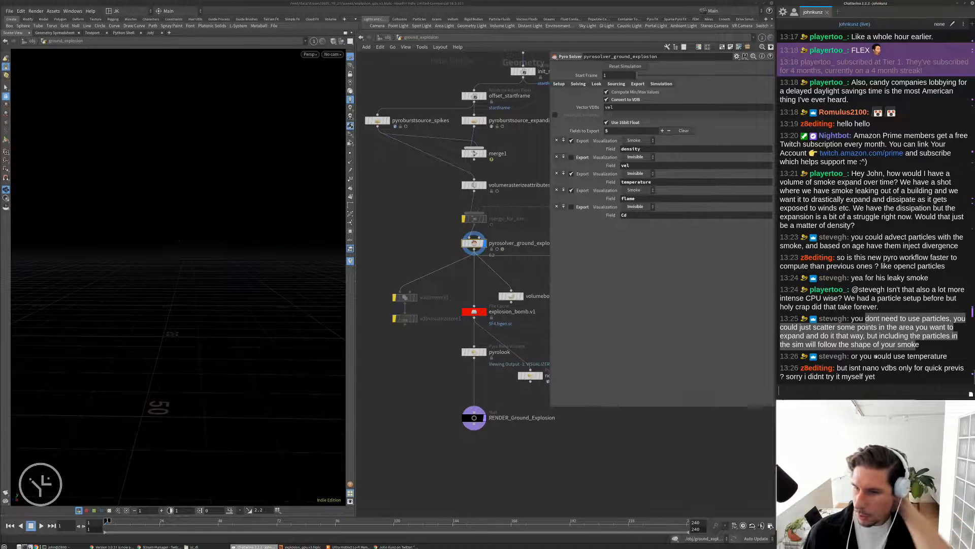
{"action": "left_click_drag", "start_coordinate": [946, 357], "coordinate": [854, 358]}
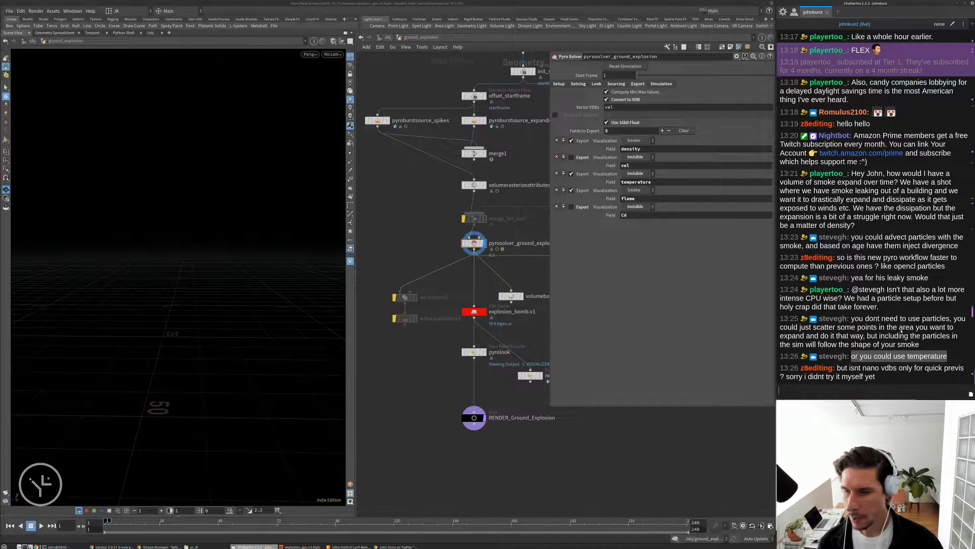
{"action": "left_click", "coordinate": [710, 460]}
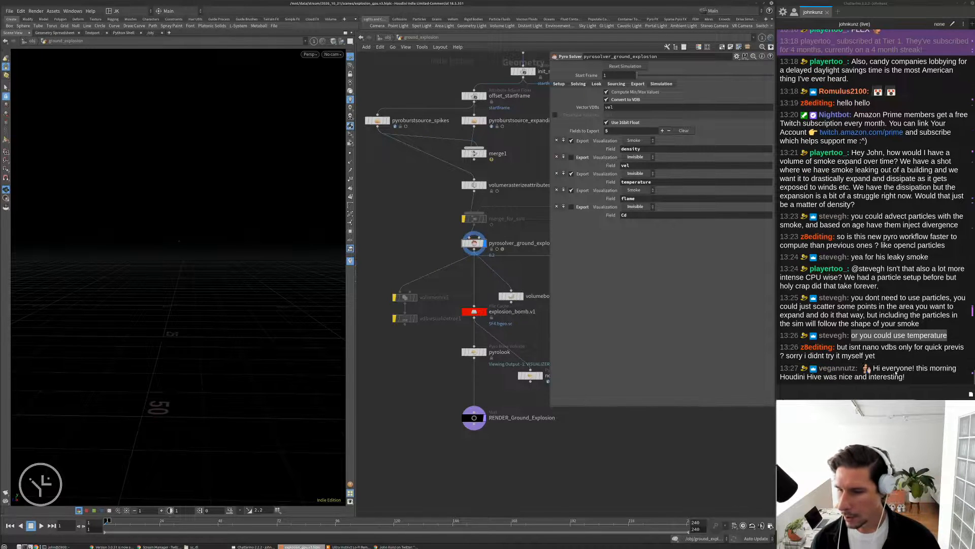
{"action": "left_click_drag", "start_coordinate": [896, 354], "coordinate": [815, 351]}
{"action": "left_click", "coordinate": [434, 235]}
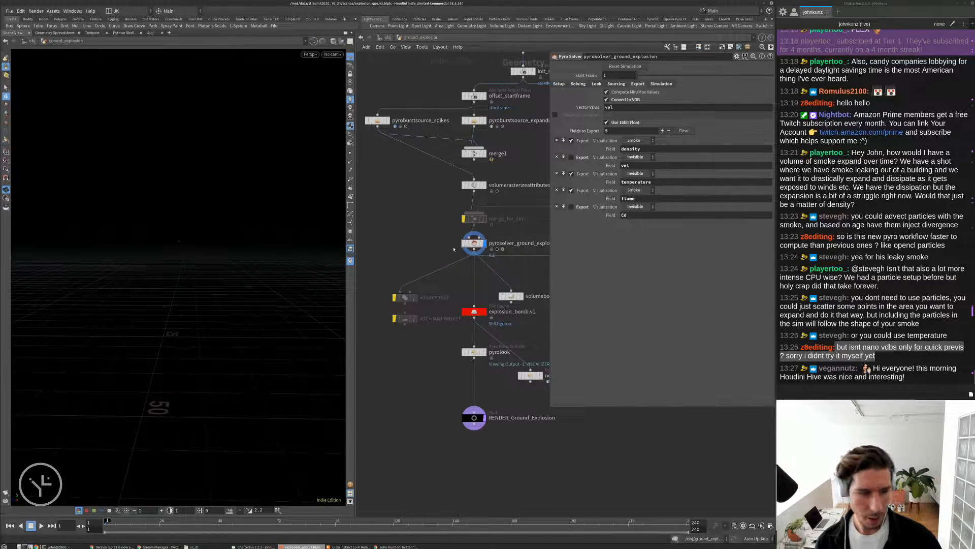
{"action": "right_click", "coordinate": [471, 243]}
{"action": "left_click", "coordinate": [432, 248]}
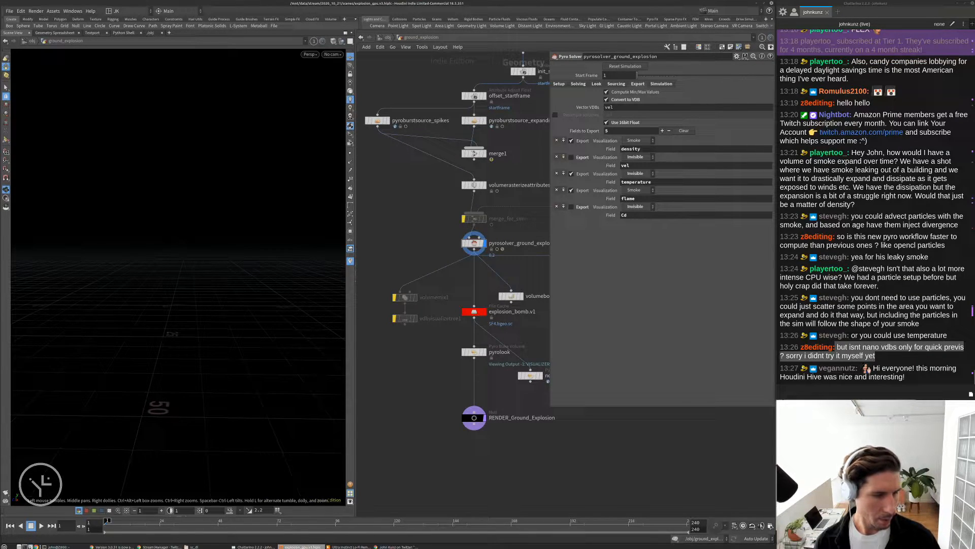
Search the web in Chrome for nvidia nano vdb plus the SideFX mathematician's name, and open the NVIDIA blog article on SIGGRAPH.
{"action": "left_click", "coordinate": [155, 547]}
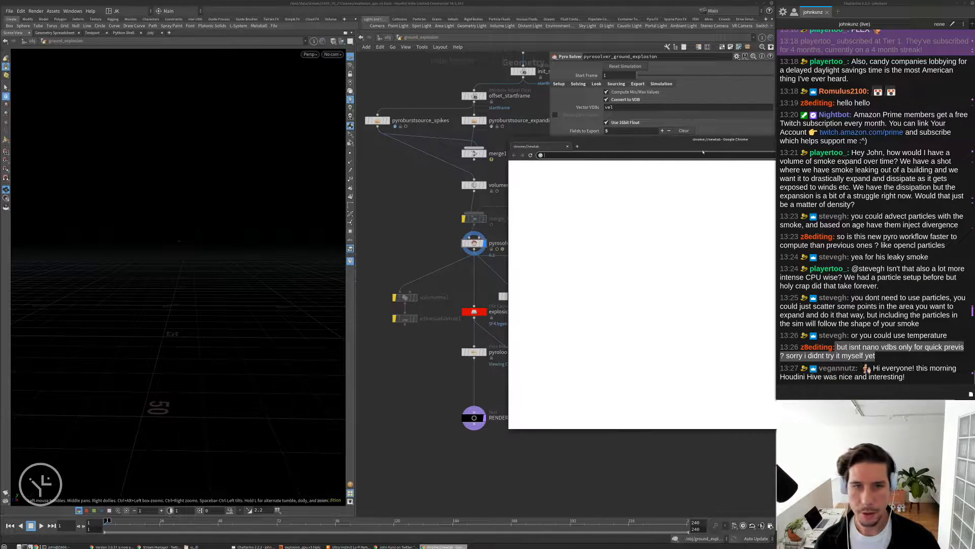
{"action": "type", "text": "nvidia"}
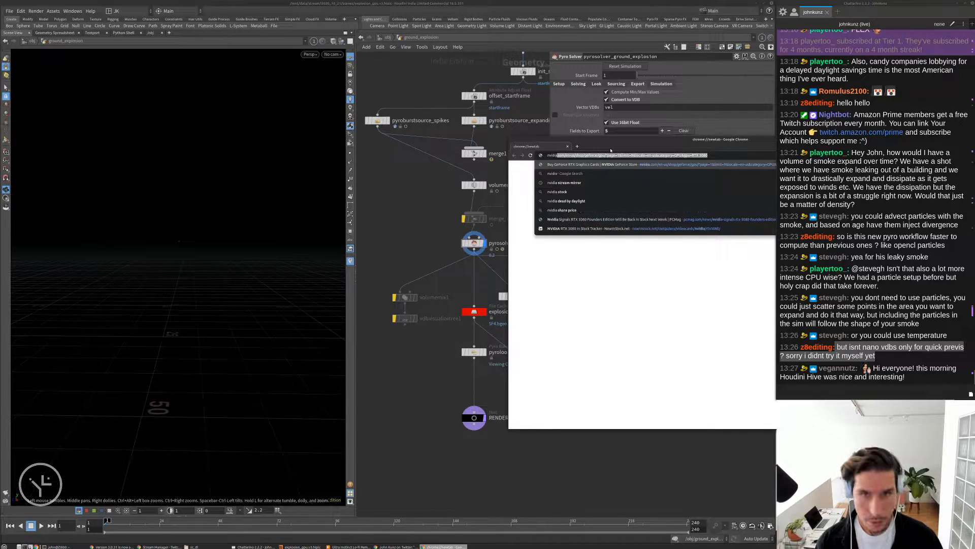
{"action": "type", "text": " nano v"}
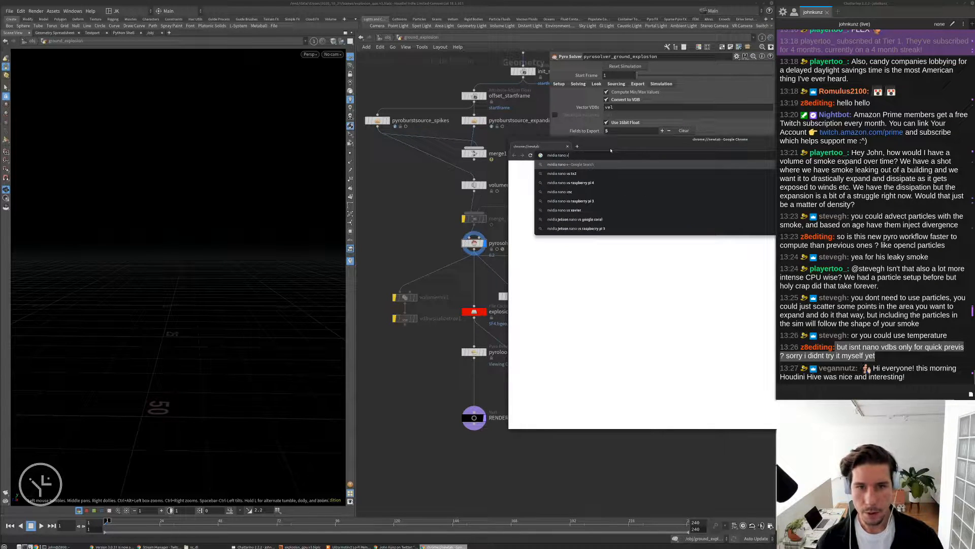
{"action": "type", "text": "db jeff lait"}
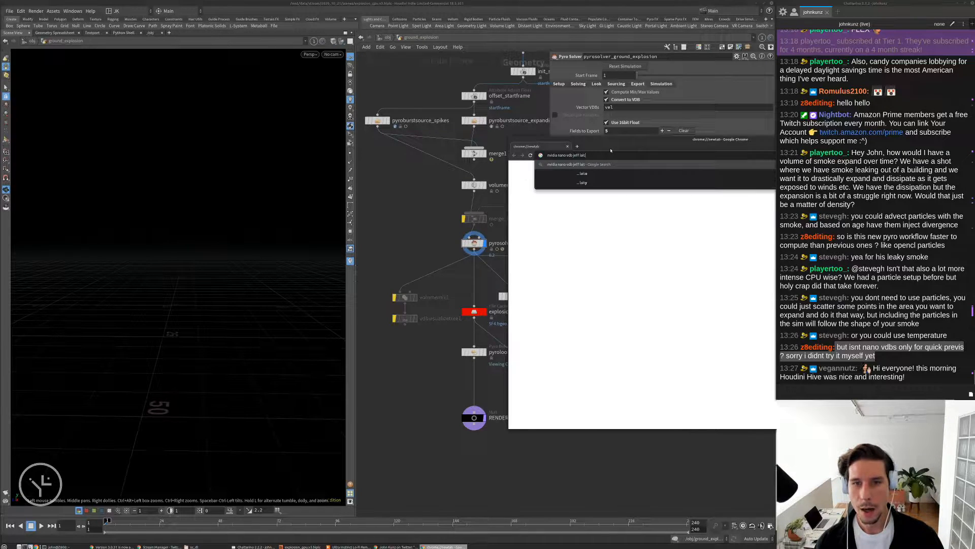
{"action": "key", "text": "Return"}
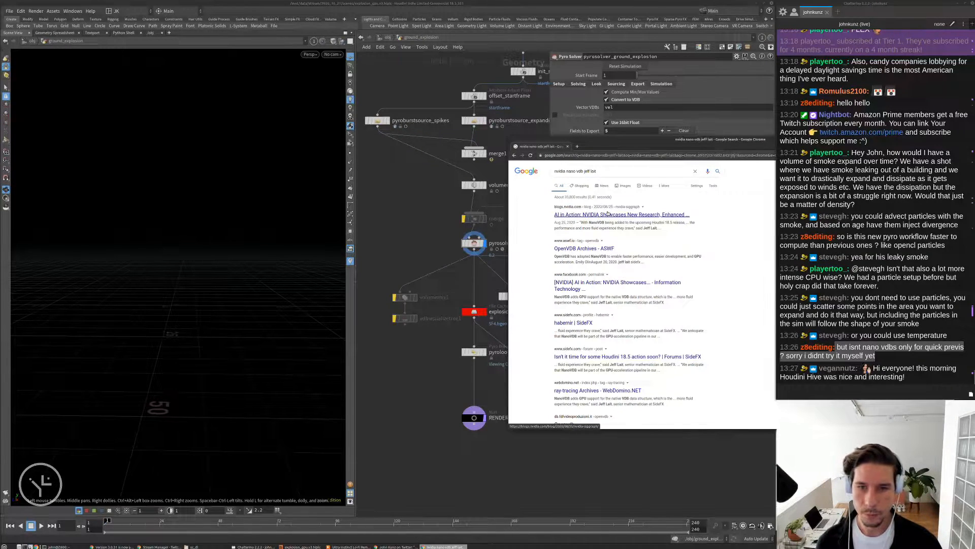
{"action": "left_click", "coordinate": [608, 214]}
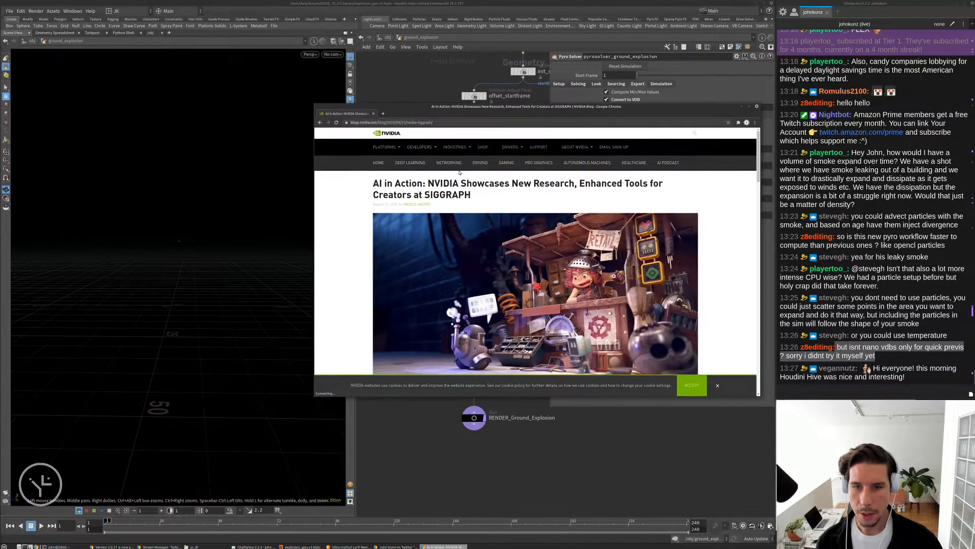
Copy the NVIDIA SIGGRAPH article's link and post it in the stream chat in Chatterino.
{"action": "scroll", "coordinate": [440, 294], "scroll_direction": "down", "scroll_amount": 5}
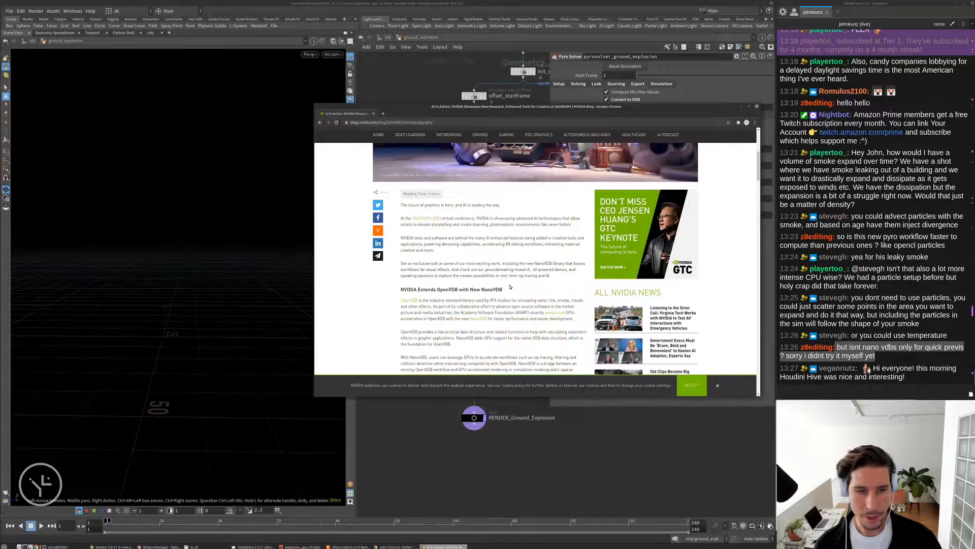
{"action": "scroll", "coordinate": [480, 269], "scroll_direction": "down", "scroll_amount": 3}
{"action": "left_click", "coordinate": [455, 123]}
{"action": "key", "text": "ctrl+c"}
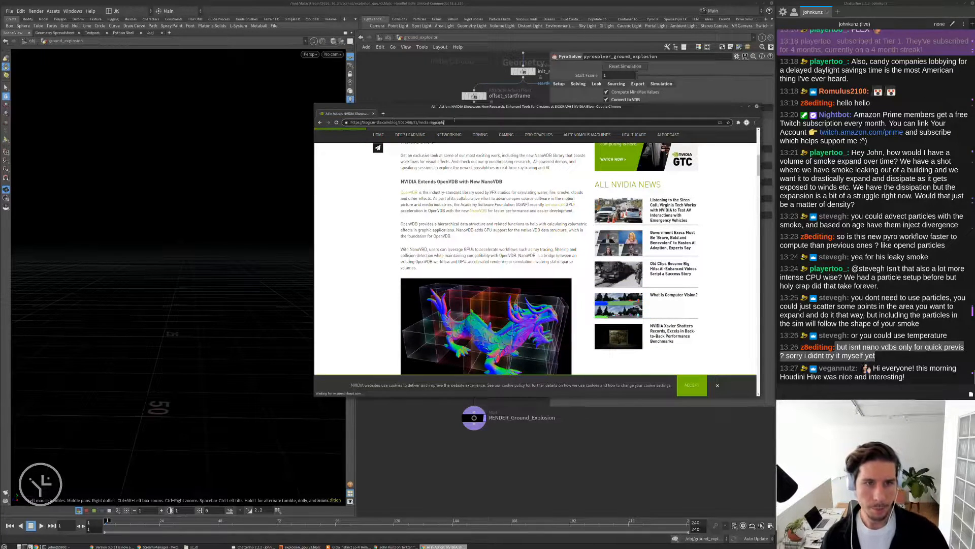
{"action": "left_click", "coordinate": [819, 389]}
{"action": "key", "text": "ctrl+v"}
{"action": "key", "text": "Return"}
Read the partner quotes about NanoVDB in the NVIDIA article, particularly the SideFX statement on GPU sourcing and collisions.
{"action": "scroll", "coordinate": [501, 241], "scroll_direction": "down", "scroll_amount": 2}
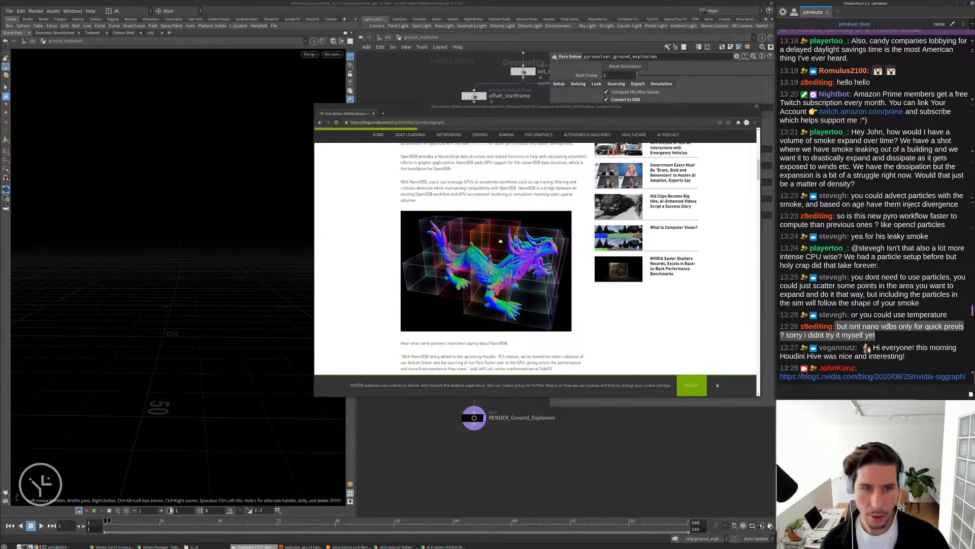
{"action": "scroll", "coordinate": [472, 264], "scroll_direction": "down", "scroll_amount": 3}
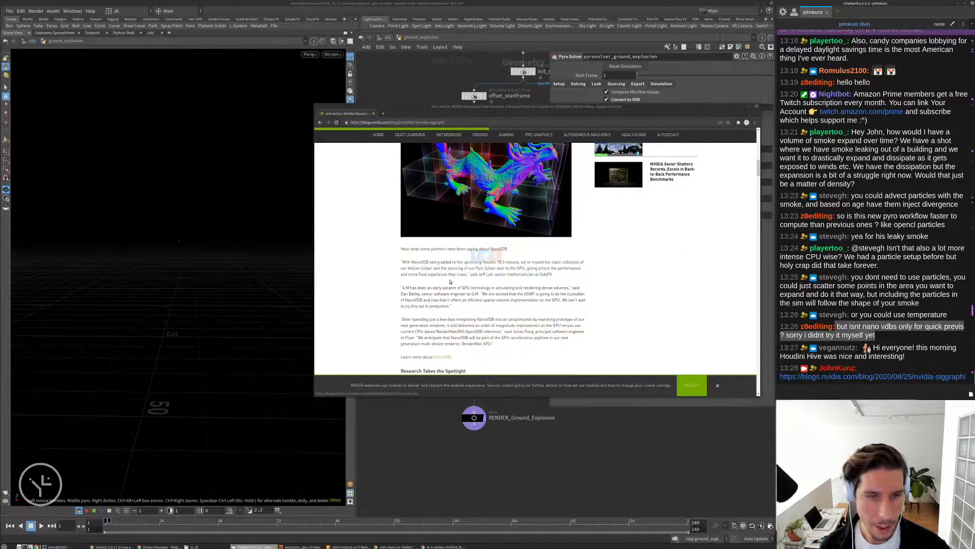
{"action": "scroll", "coordinate": [452, 279], "scroll_direction": "down", "scroll_amount": 1}
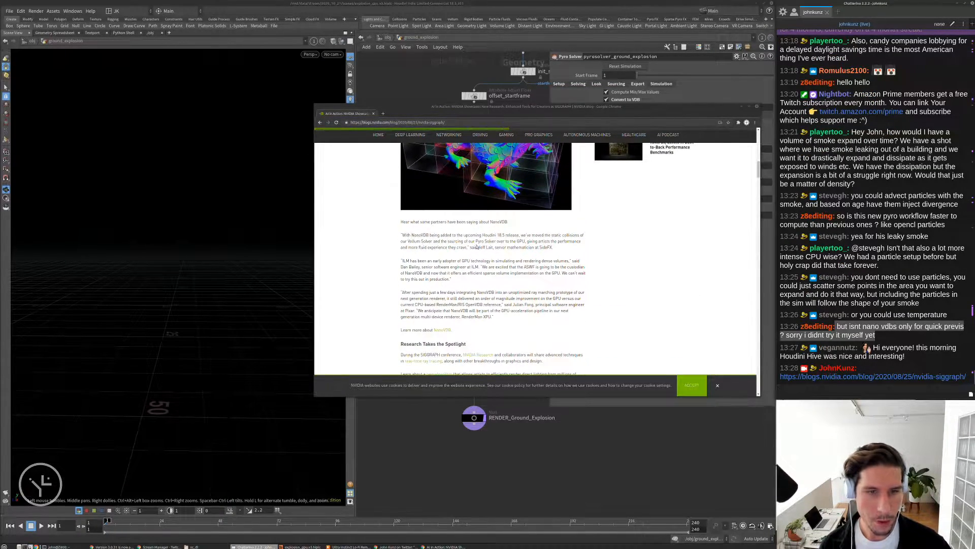
{"action": "left_click_drag", "start_coordinate": [496, 247], "coordinate": [531, 249]}
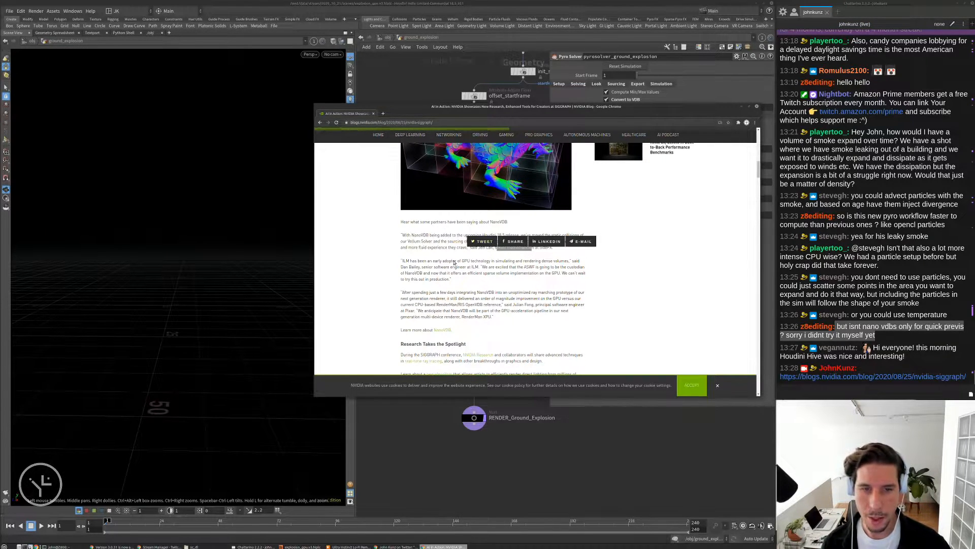
{"action": "left_click", "coordinate": [560, 253]}
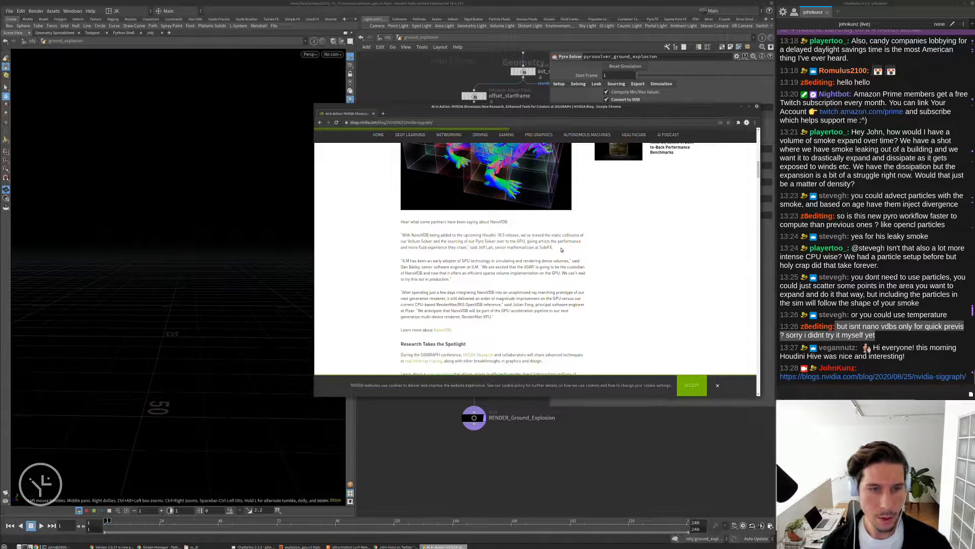
{"action": "left_click_drag", "start_coordinate": [562, 249], "coordinate": [564, 241]}
{"action": "left_click", "coordinate": [440, 236]}
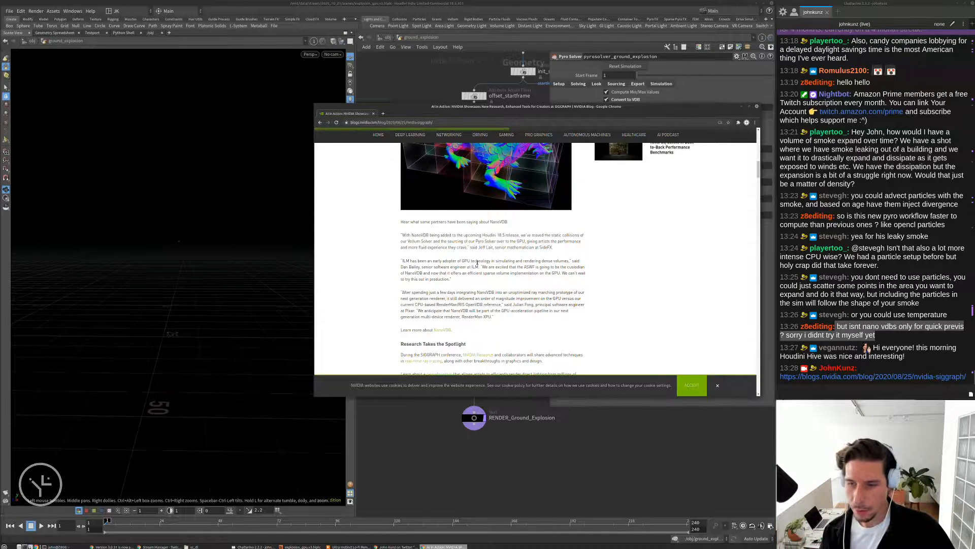
Switch from the article to Houdini and place a Test Geometry: Crag node in the ground_explosion network.
{"action": "scroll", "coordinate": [526, 263], "scroll_direction": "up", "scroll_amount": 1}
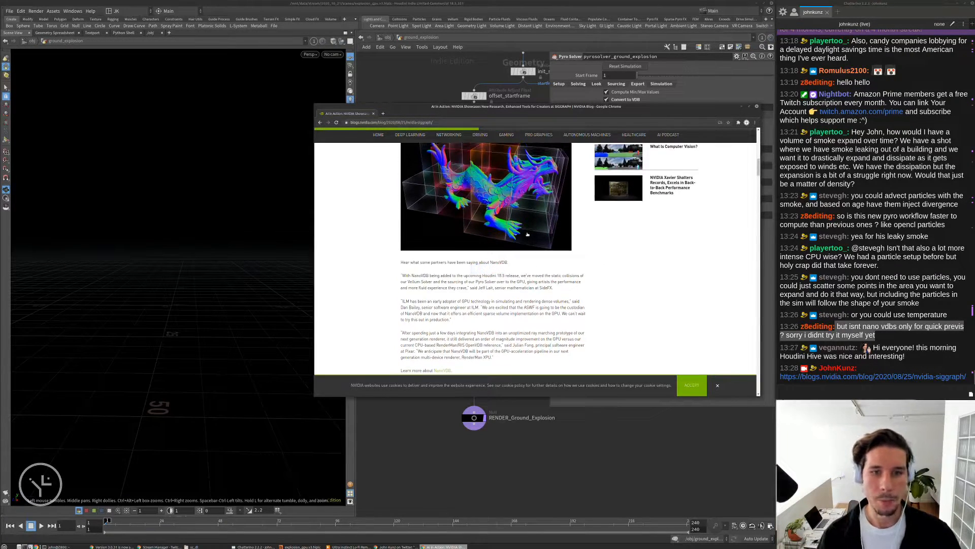
{"action": "scroll", "coordinate": [491, 217], "scroll_direction": "up", "scroll_amount": 1}
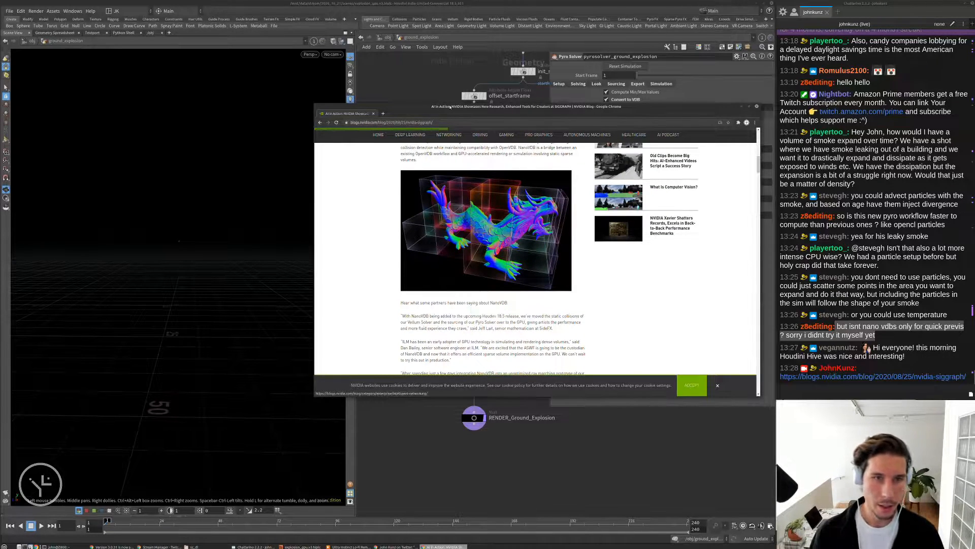
{"action": "key", "text": "alt+Tab"}
{"action": "middle_click_drag", "start_coordinate": [397, 243], "coordinate": [485, 214]}
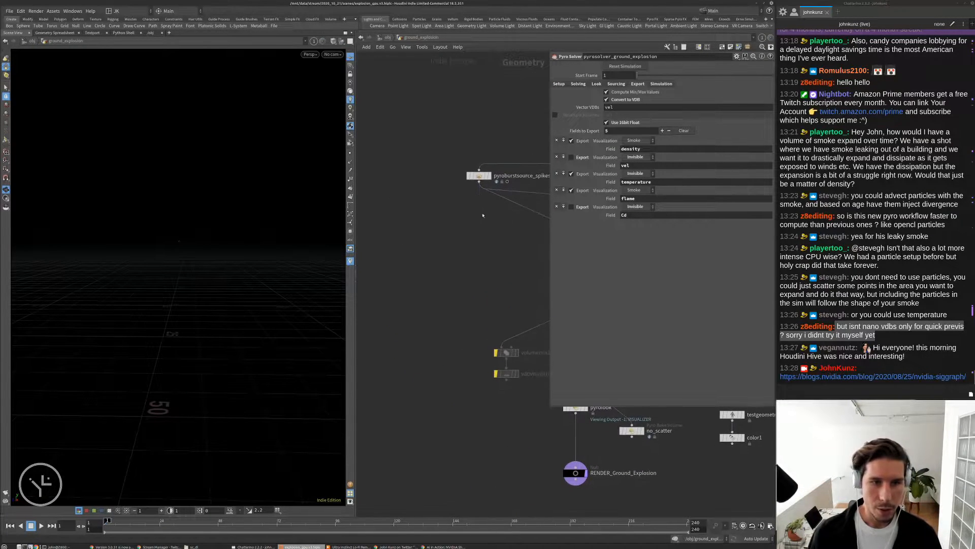
{"action": "key", "text": "Tab"}
{"action": "type", "text": "f"}
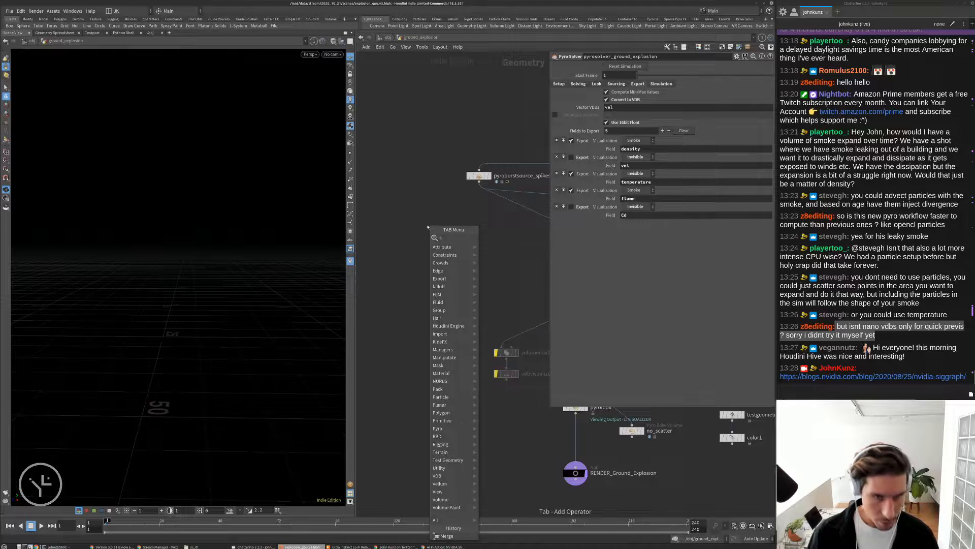
{"action": "type", "text": "i"}
{"action": "key", "text": "Return"}
{"action": "left_click", "coordinate": [443, 226]}
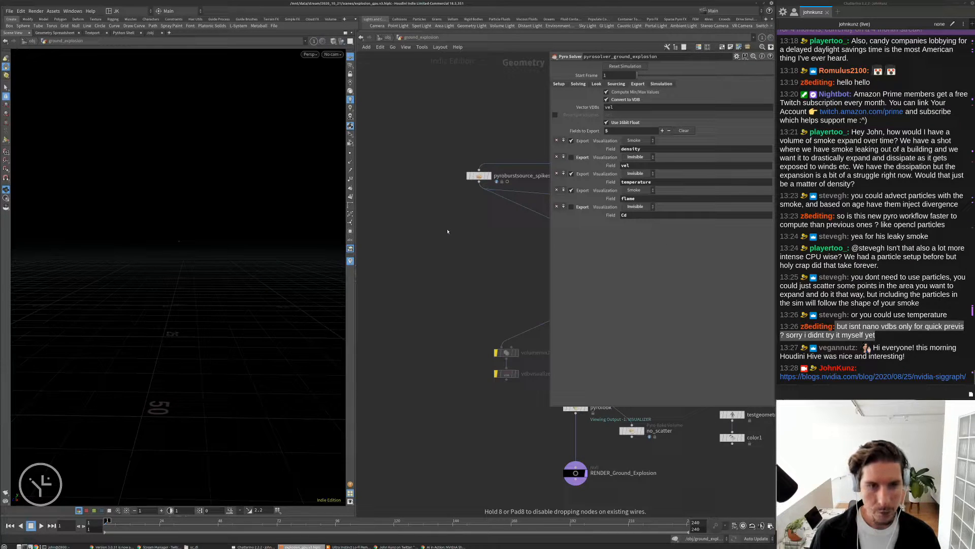
Display the crag test geometry and frame it in the viewport.
{"action": "scroll", "coordinate": [448, 231], "scroll_direction": "up", "scroll_amount": 3}
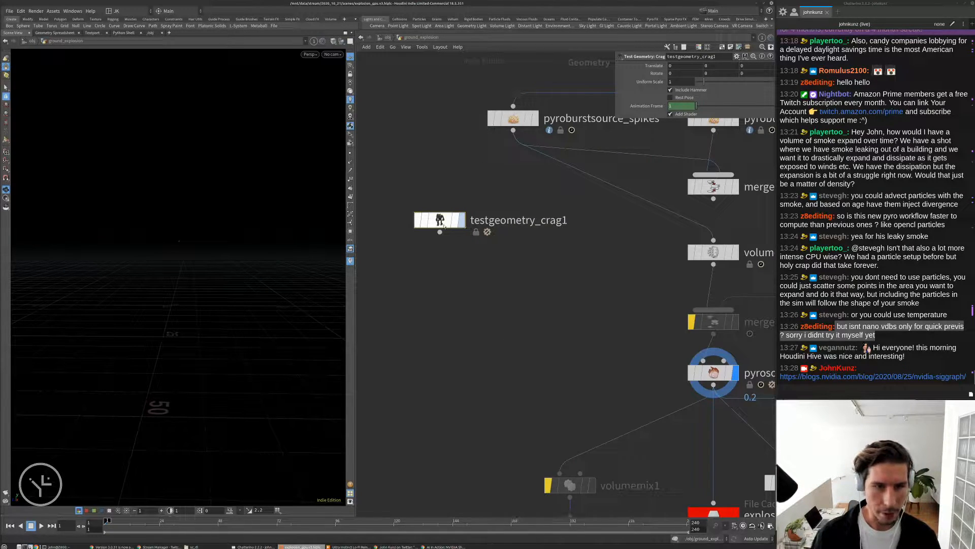
{"action": "left_click", "coordinate": [463, 222]}
{"action": "key", "text": "g"}
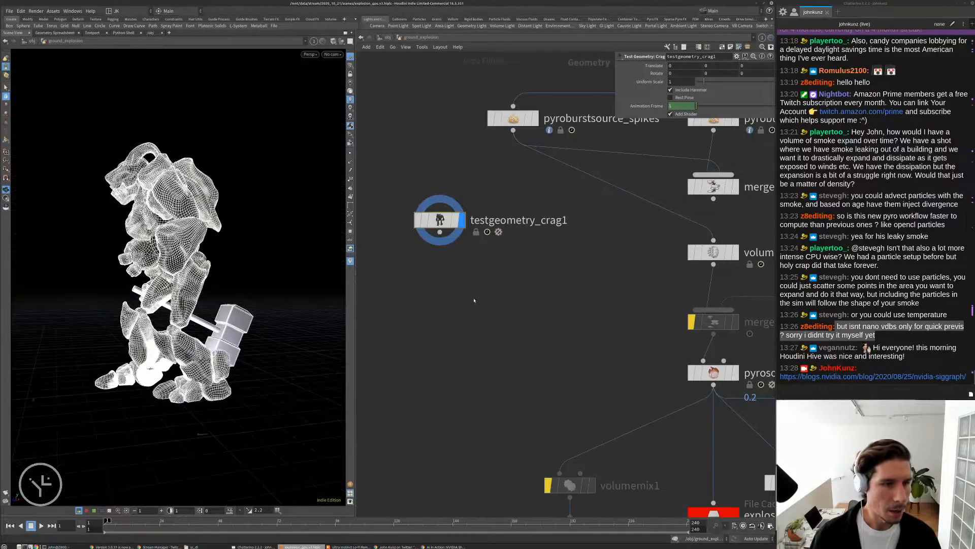
Add an IsoOffset node below the crag test geometry, connect it, display it and inspect its node information.
{"action": "key", "text": "Tab"}
{"action": "type", "text": "iso"}
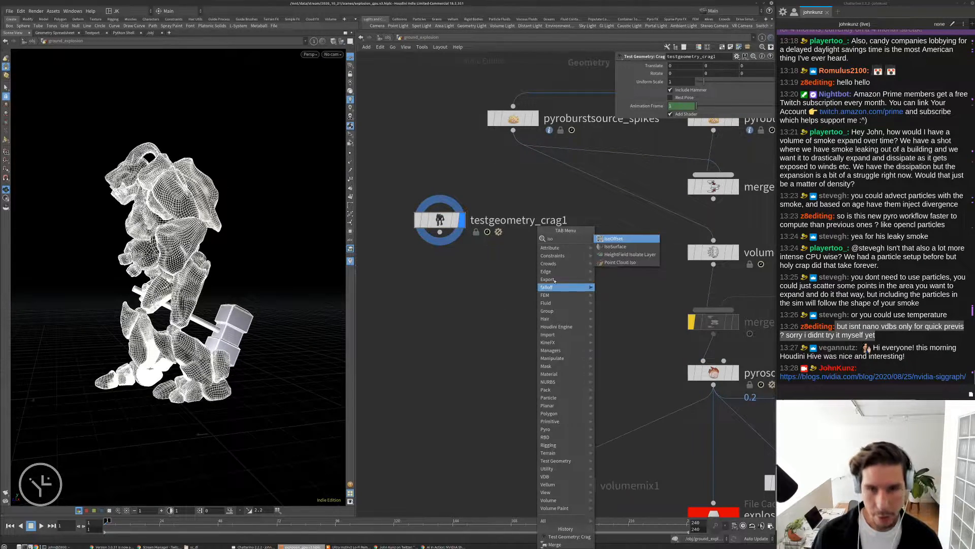
{"action": "key", "text": "Return"}
{"action": "left_click", "coordinate": [440, 281]}
{"action": "middle_click_drag", "start_coordinate": [440, 281], "coordinate": [479, 248]}
{"action": "left_click_drag", "start_coordinate": [487, 249], "coordinate": [428, 256]}
{"action": "middle_click", "coordinate": [428, 254]}
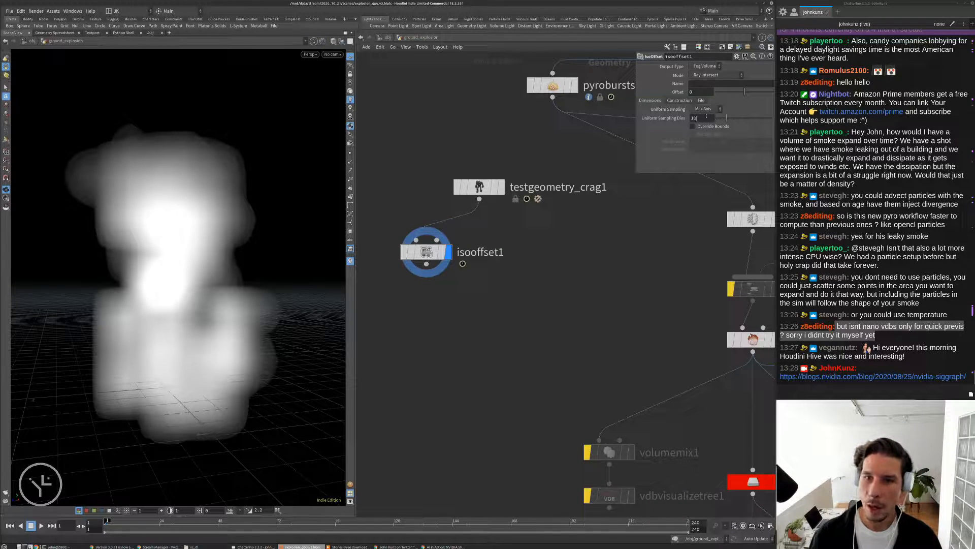
Set the IsoOffset's uniform sampling to By Size with a Div Size of 0.01 and inspect the resulting volume.
{"action": "left_click", "coordinate": [707, 117]}
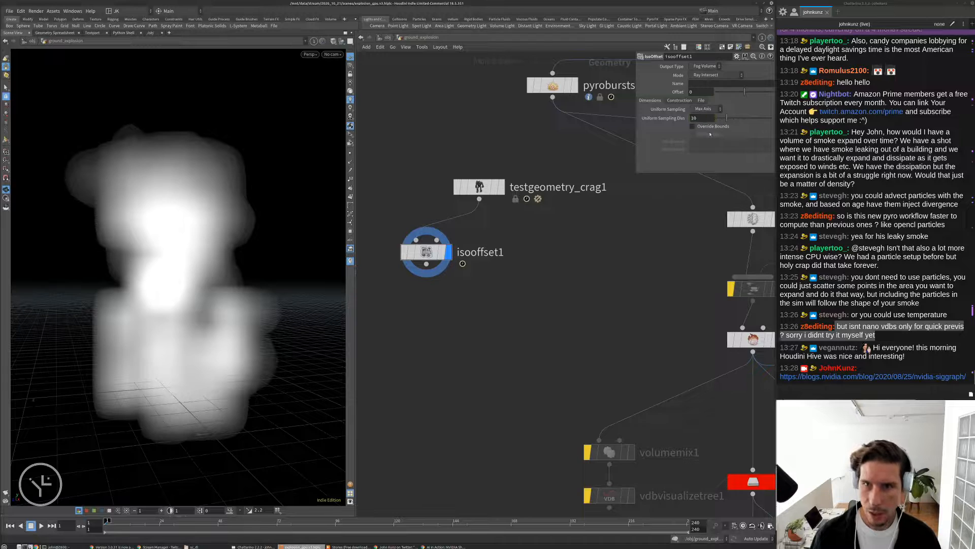
{"action": "left_click", "coordinate": [708, 109]}
{"action": "left_click", "coordinate": [705, 136]}
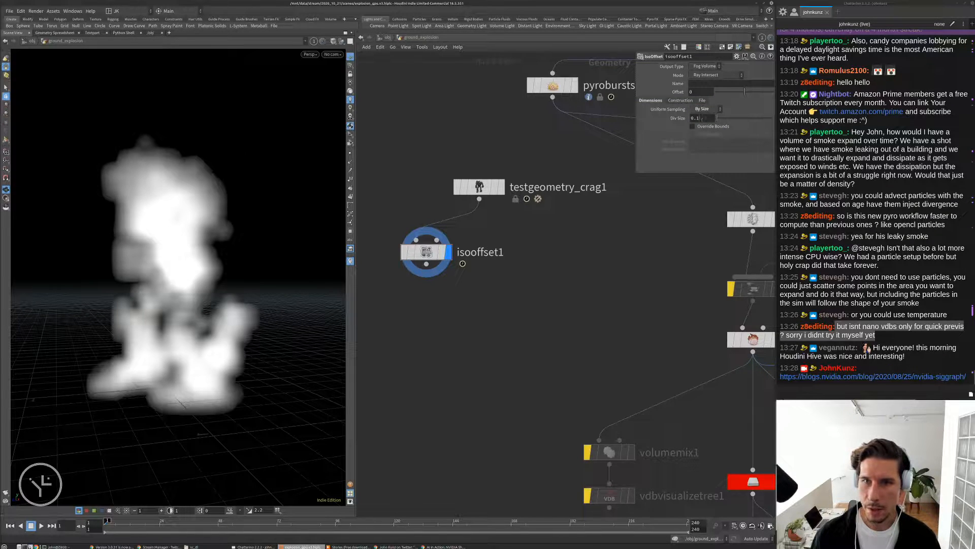
{"action": "left_click", "coordinate": [697, 118]}
{"action": "type", "text": "0"}
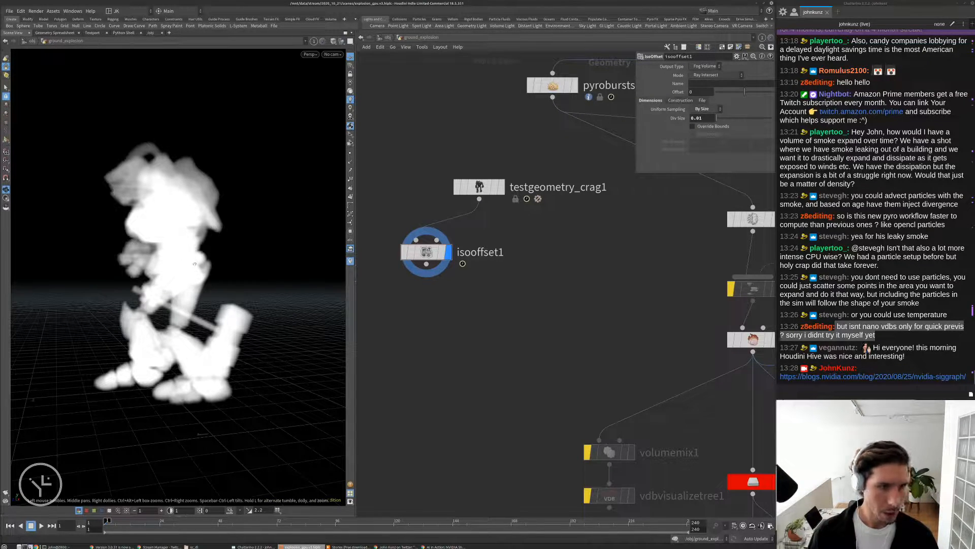
{"action": "left_click_drag", "start_coordinate": [193, 264], "coordinate": [264, 265]}
{"action": "middle_click", "coordinate": [426, 253]}
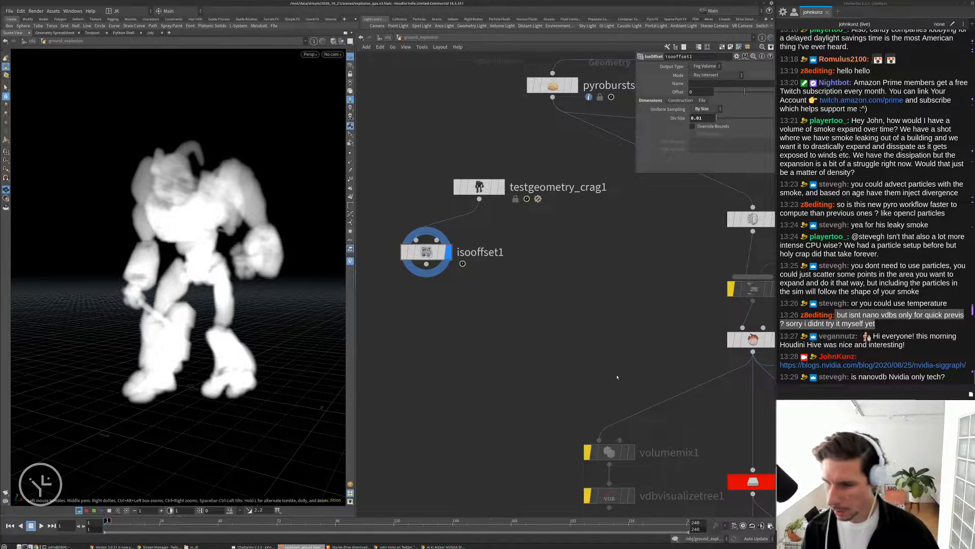
Switch to the NVIDIA SIGGRAPH article and read how NanoVDB relates to the OpenVDB workflow.
{"action": "left_click_drag", "start_coordinate": [858, 377], "coordinate": [888, 378]}
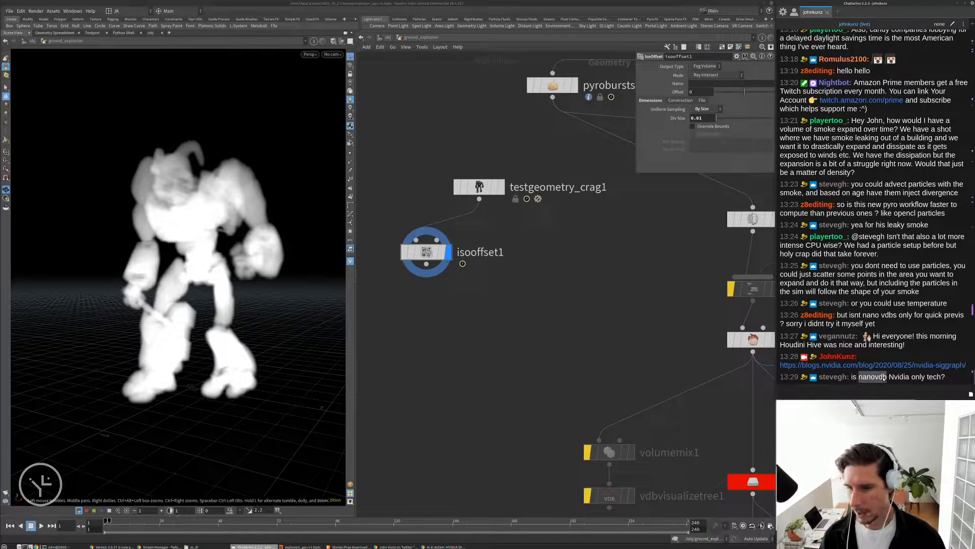
{"action": "left_click", "coordinate": [398, 546]}
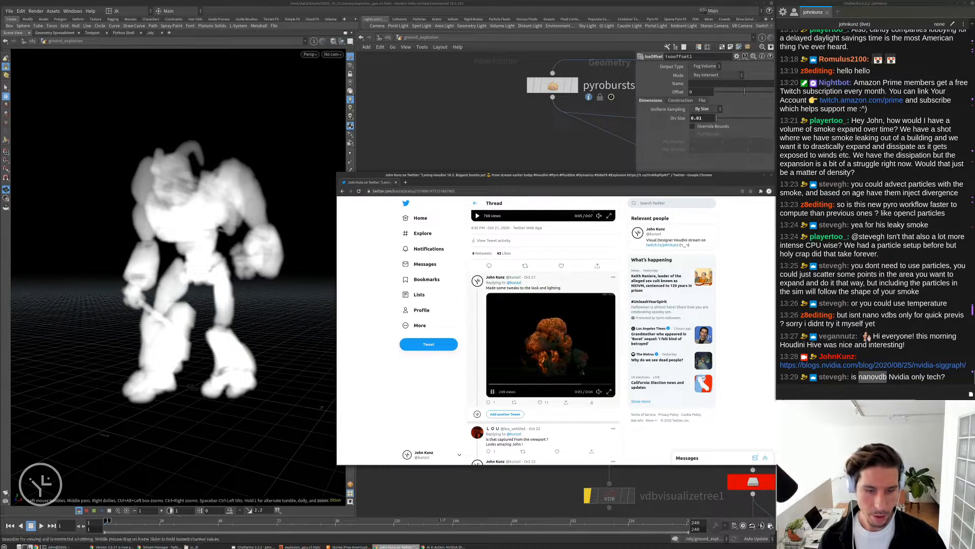
{"action": "left_click", "coordinate": [443, 546]}
{"action": "scroll", "coordinate": [432, 245], "scroll_direction": "up", "scroll_amount": 3}
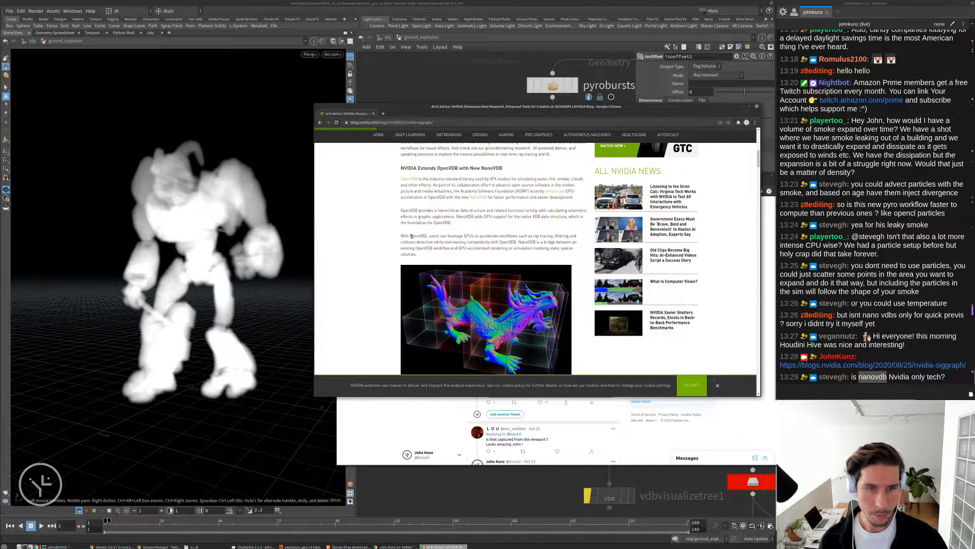
{"action": "left_click_drag", "start_coordinate": [417, 237], "coordinate": [426, 237]}
{"action": "left_click", "coordinate": [430, 248]}
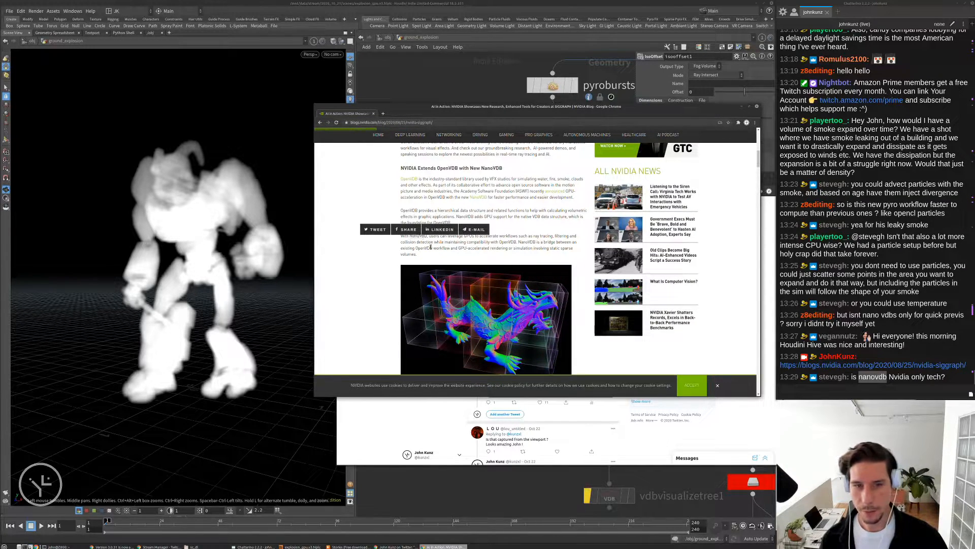
{"action": "double_click", "coordinate": [431, 248]}
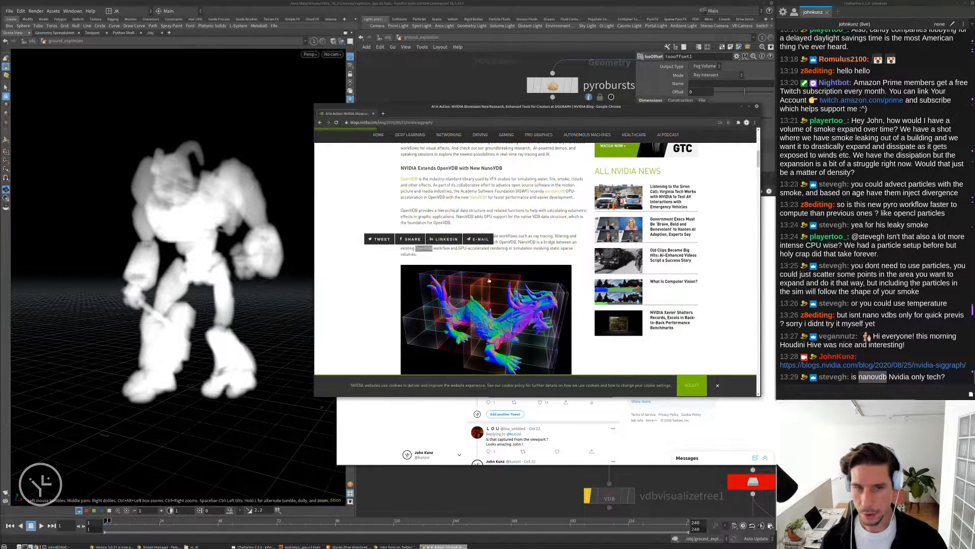
{"action": "left_click", "coordinate": [449, 257]}
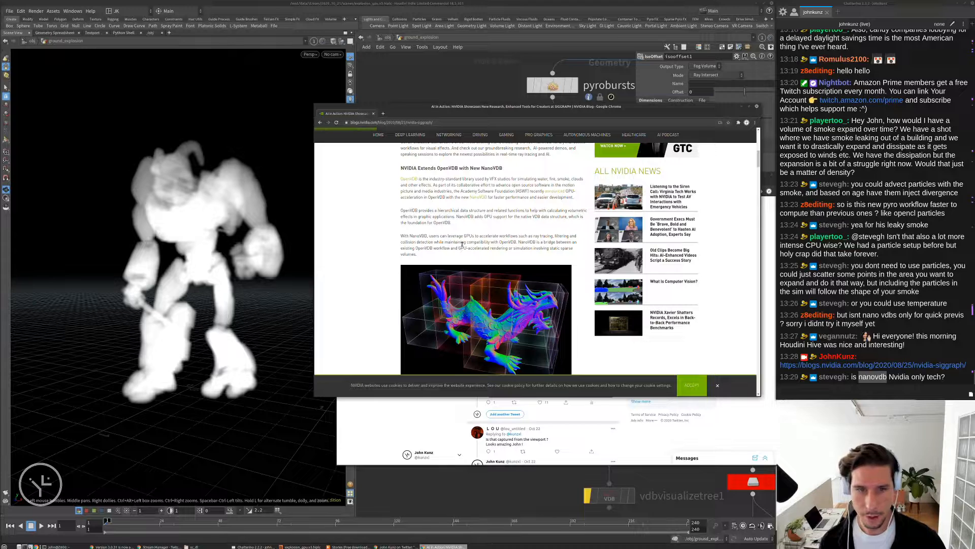
Search the web for openvdb in a new browser tab and open the official OpenVDB site.
{"action": "key", "text": "ctrl+t"}
{"action": "type", "text": "d"}
{"action": "key", "text": "BackSpace"}
{"action": "key", "text": "BackSpace"}
{"action": "type", "text": "openvdb"}
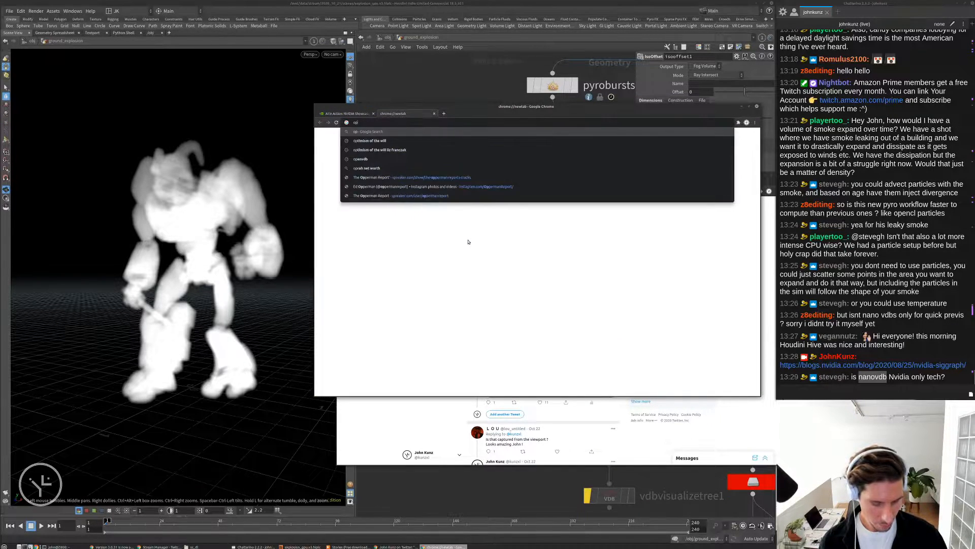
{"action": "key", "text": "Return"}
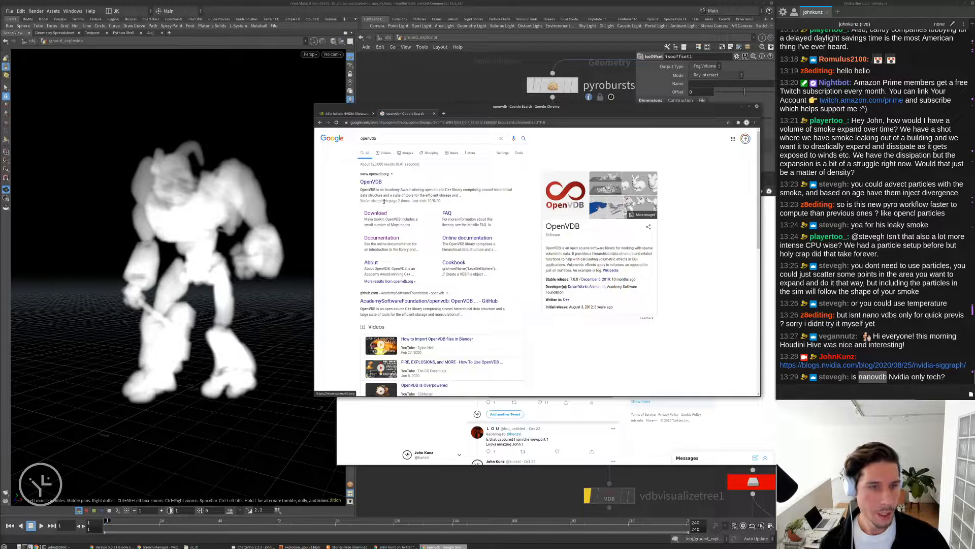
{"action": "left_click", "coordinate": [371, 182]}
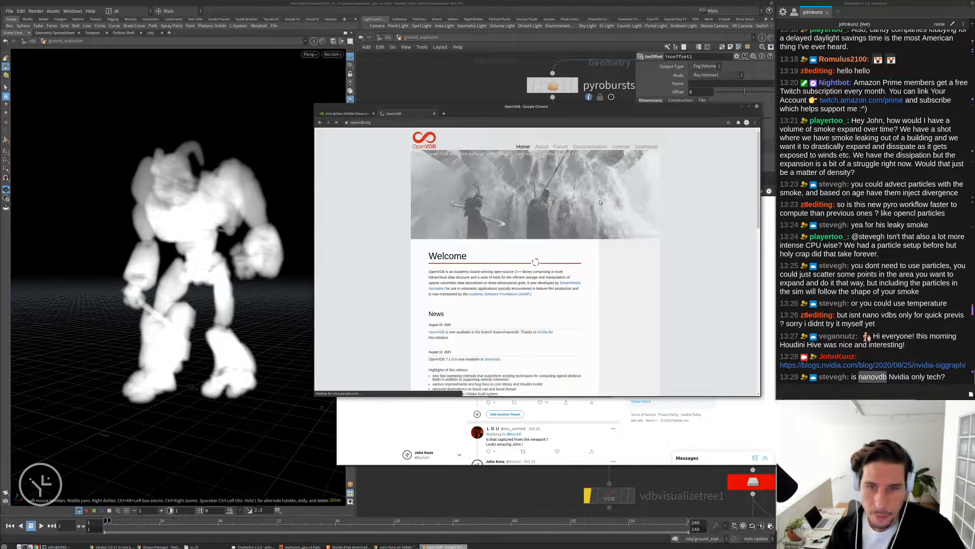
Look through the OpenVDB site's Download and Documentation pages, including the SIGGRAPH courses and related publications.
{"action": "left_click", "coordinate": [638, 146]}
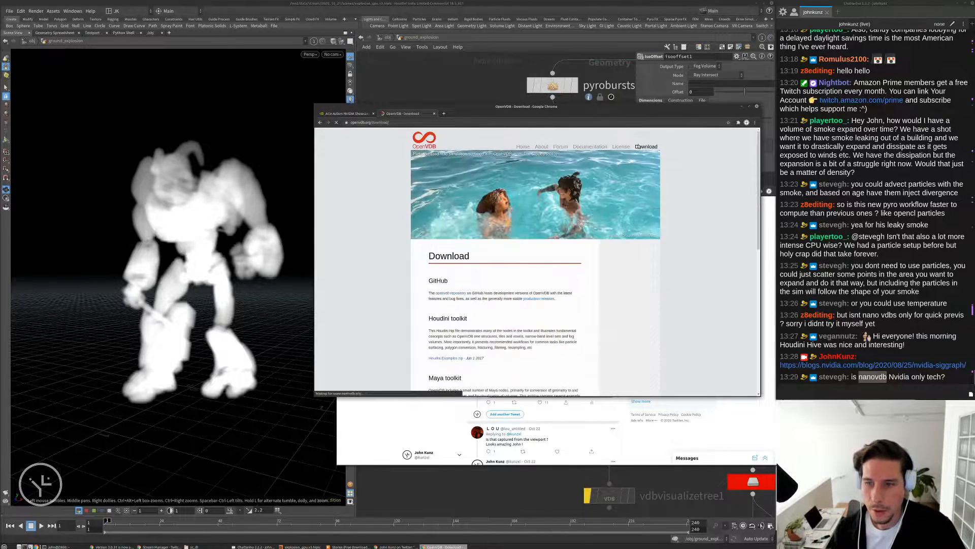
{"action": "scroll", "coordinate": [447, 295], "scroll_direction": "down", "scroll_amount": 5}
{"action": "scroll", "coordinate": [497, 201], "scroll_direction": "up", "scroll_amount": 2}
{"action": "scroll", "coordinate": [412, 321], "scroll_direction": "up", "scroll_amount": 1}
{"action": "left_click", "coordinate": [590, 147]}
{"action": "scroll", "coordinate": [497, 240], "scroll_direction": "down", "scroll_amount": 2}
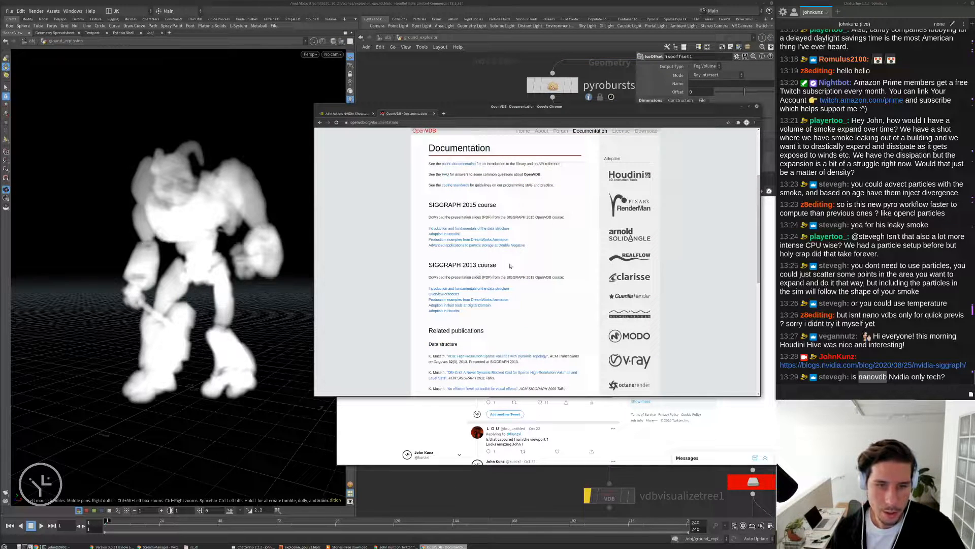
{"action": "scroll", "coordinate": [503, 257], "scroll_direction": "down", "scroll_amount": 1}
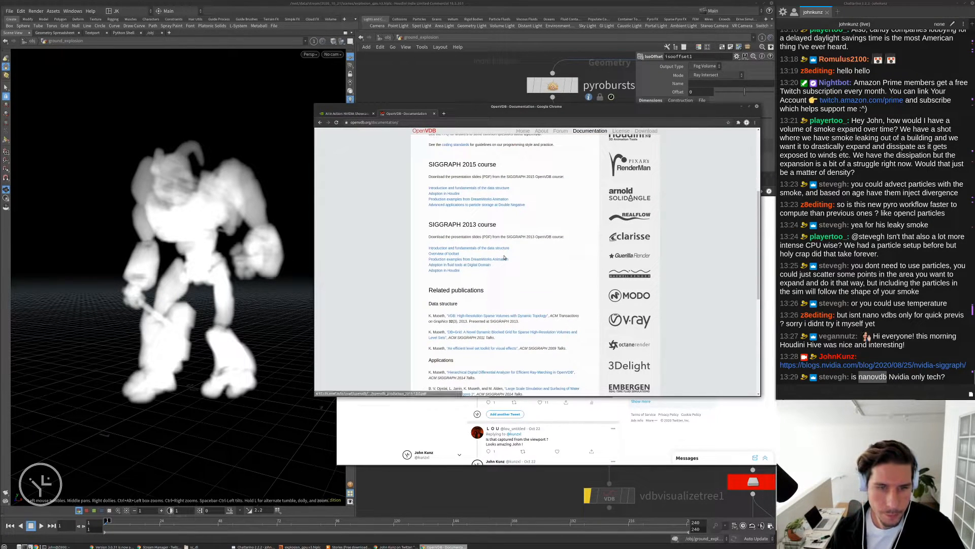
{"action": "scroll", "coordinate": [503, 259], "scroll_direction": "down", "scroll_amount": 1}
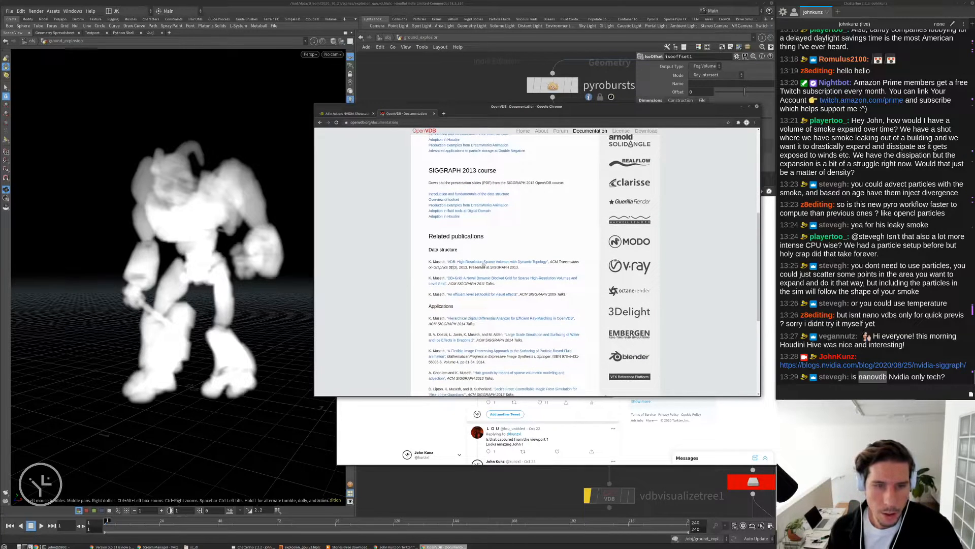
{"action": "scroll", "coordinate": [453, 228], "scroll_direction": "up", "scroll_amount": 1}
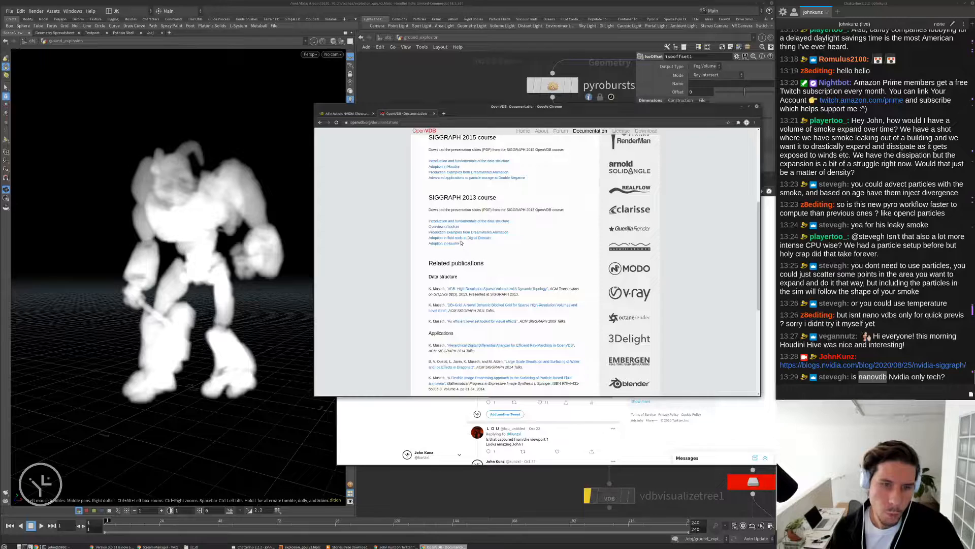
Open the SIGGRAPH 2015 slides on advanced applications to particle storage and skim the OpenVDB uses and rasterisation performance.
{"action": "left_click", "coordinate": [480, 179]}
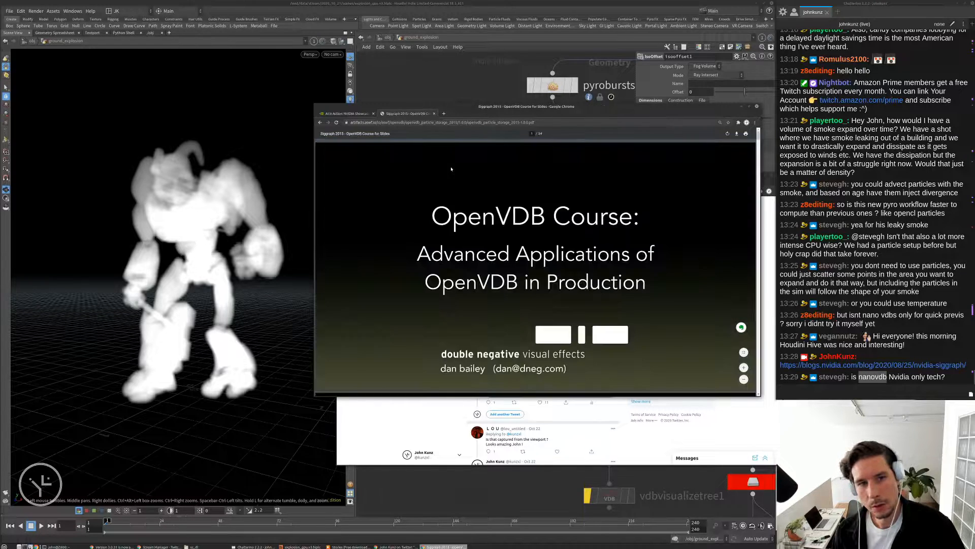
{"action": "scroll", "coordinate": [685, 191], "scroll_direction": "down", "scroll_amount": 2}
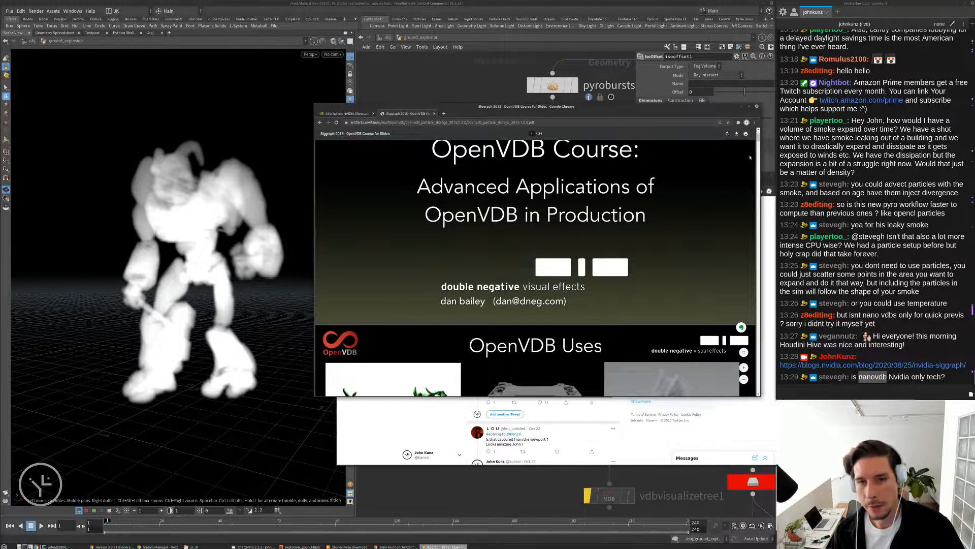
{"action": "left_click_drag", "start_coordinate": [759, 138], "coordinate": [759, 145]}
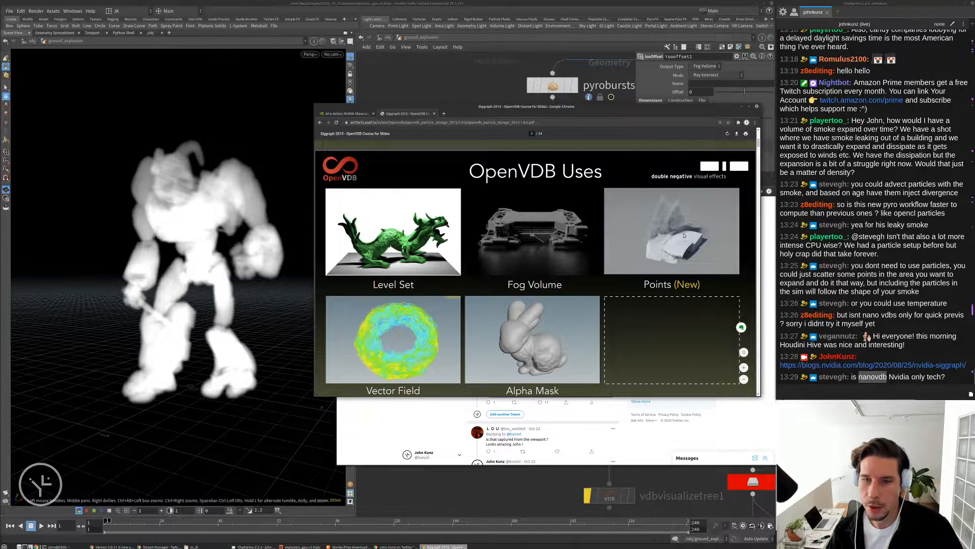
{"action": "left_click_drag", "start_coordinate": [759, 142], "coordinate": [734, 245]}
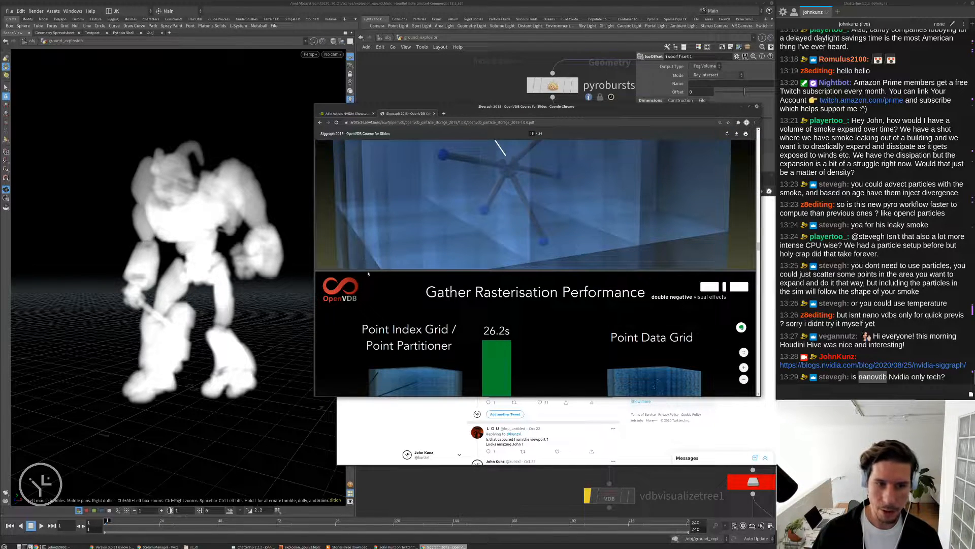
{"action": "scroll", "coordinate": [360, 274], "scroll_direction": "down", "scroll_amount": 5}
Switch back to Houdini and try placing a VDB from Polygons node near the isooffset1 node, removing it again.
{"action": "left_click", "coordinate": [419, 80]}
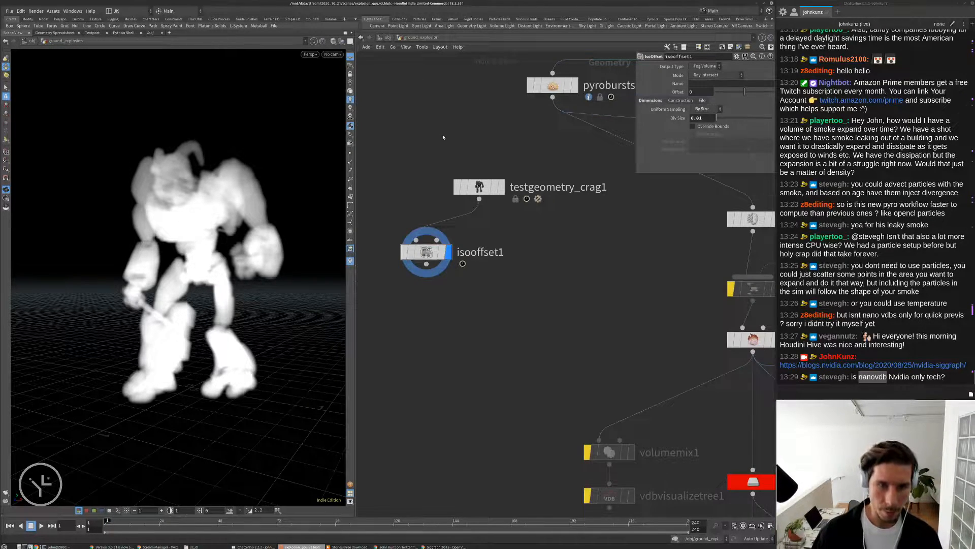
{"action": "key", "text": "Tab"}
{"action": "key", "text": "Escape"}
{"action": "key", "text": "Tab"}
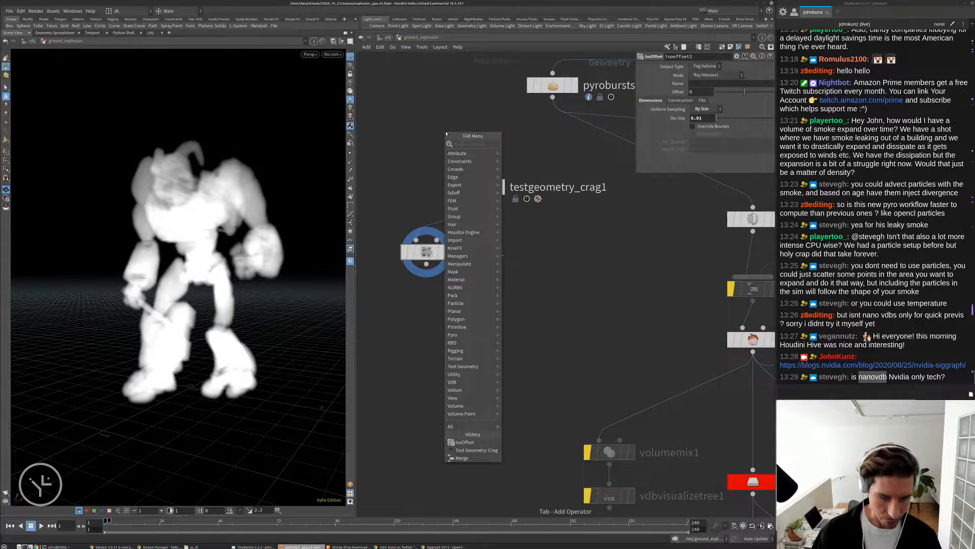
{"action": "type", "text": "vdb"}
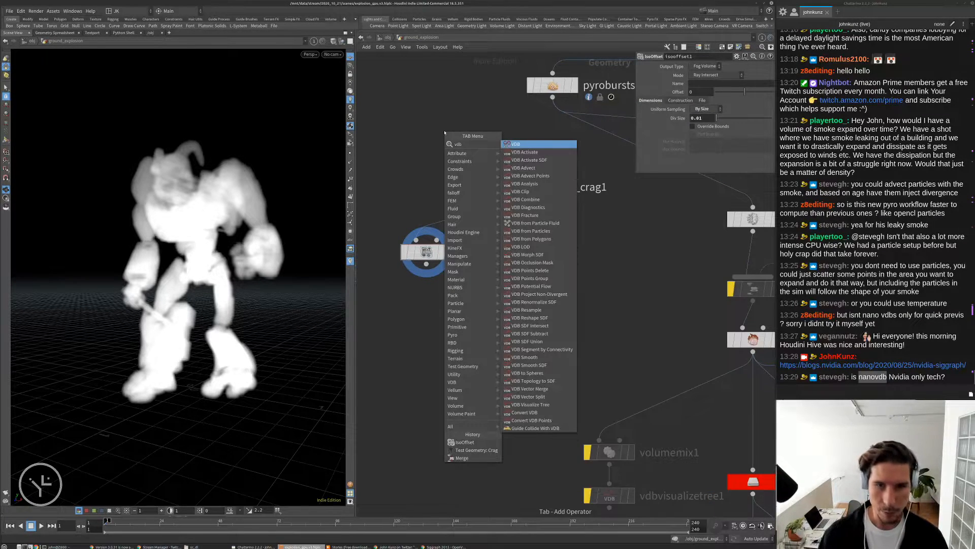
{"action": "type", "text": " po"}
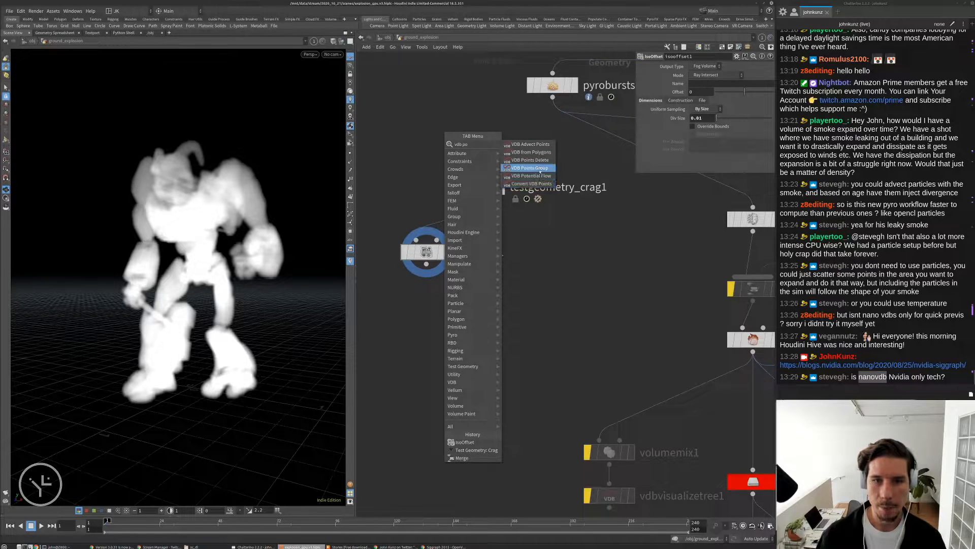
{"action": "left_click", "coordinate": [538, 153]}
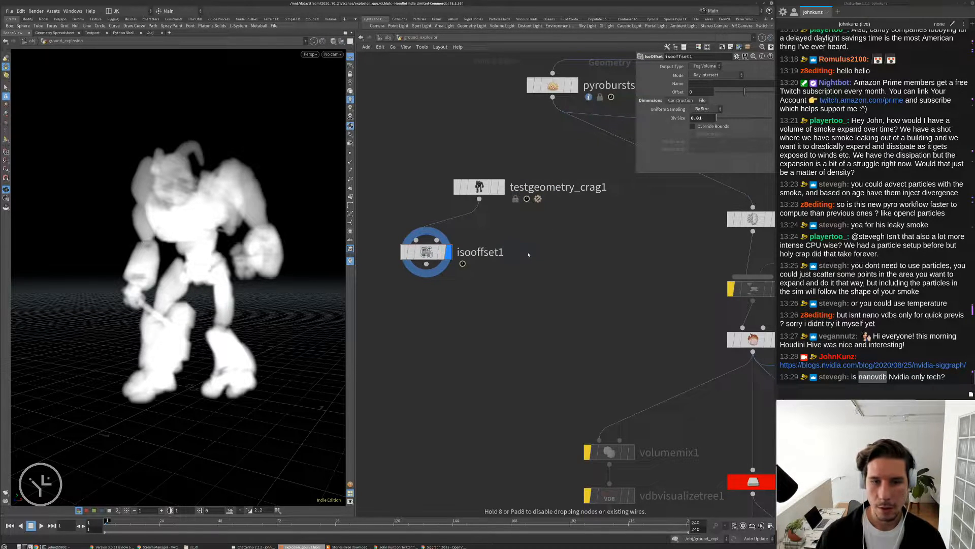
{"action": "left_click_drag", "start_coordinate": [528, 252], "coordinate": [528, 291]}
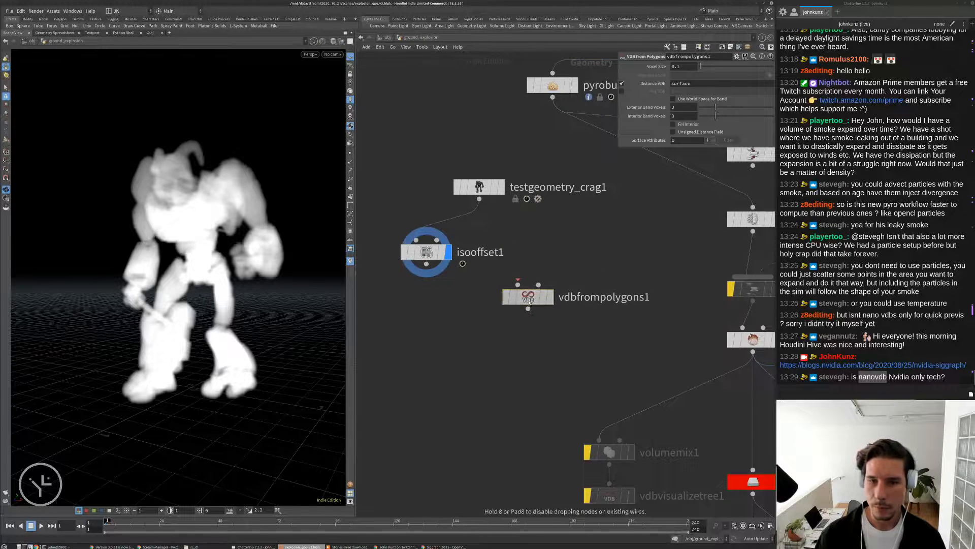
{"action": "key", "text": "Delete"}
Place a Convert VDB Points node, review its conversion options with Pack Points into VDB Points chosen, and delete the node.
{"action": "key", "text": "Tab"}
{"action": "type", "text": "c"}
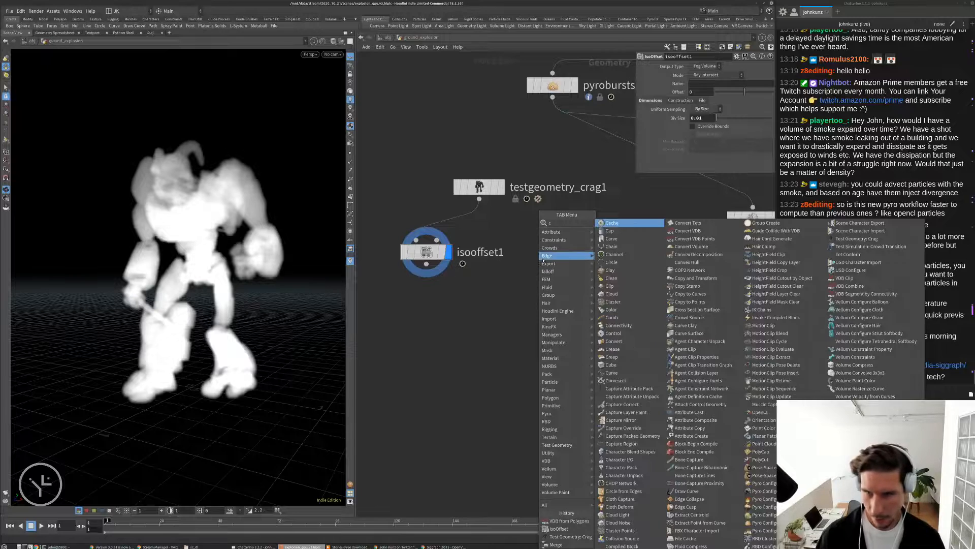
{"action": "left_click", "coordinate": [688, 239]}
{"action": "left_click", "coordinate": [551, 264]}
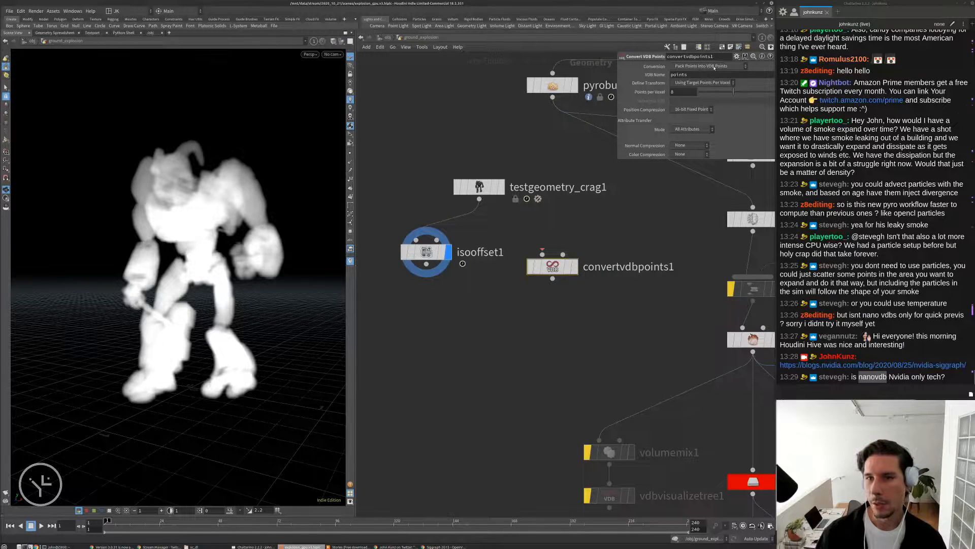
{"action": "left_click", "coordinate": [739, 66]}
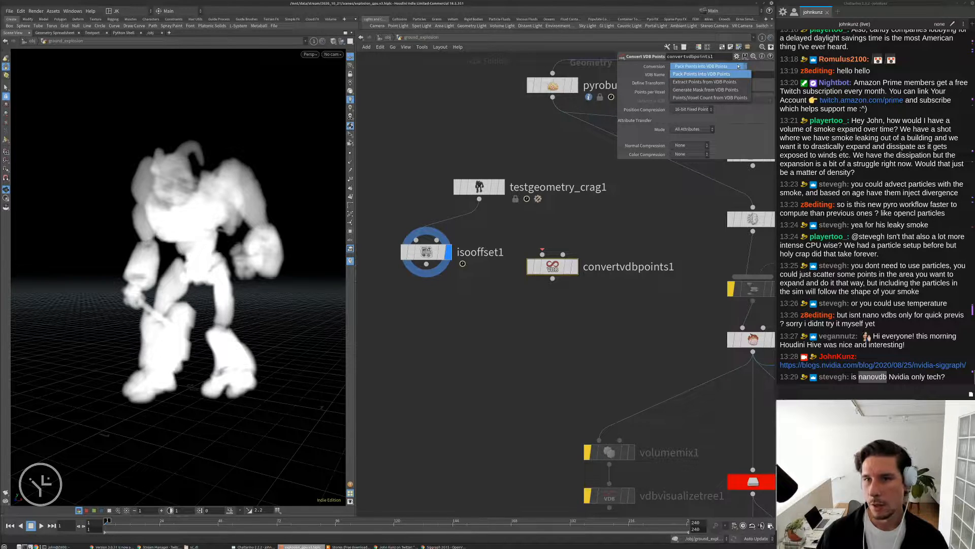
{"action": "left_click", "coordinate": [704, 74]}
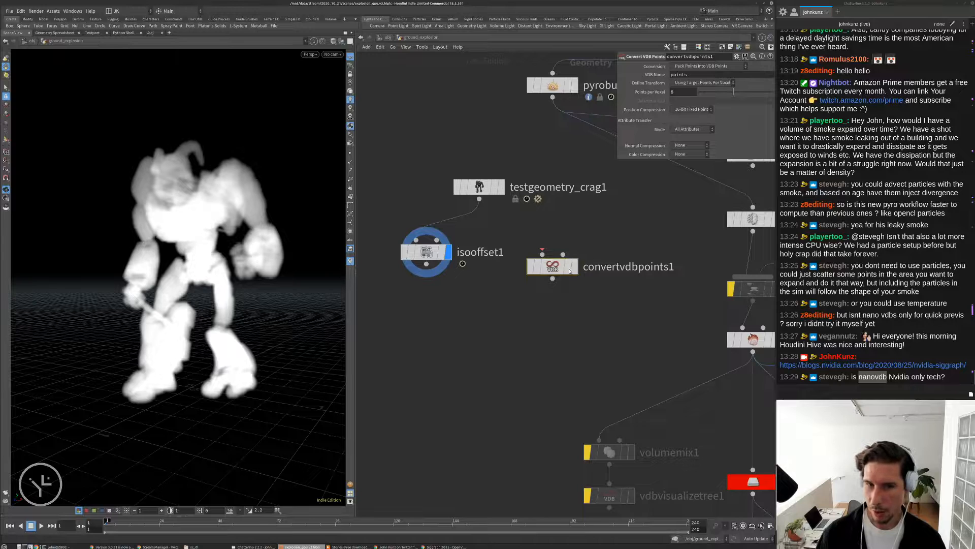
{"action": "middle_click_drag", "start_coordinate": [561, 288], "coordinate": [542, 251]}
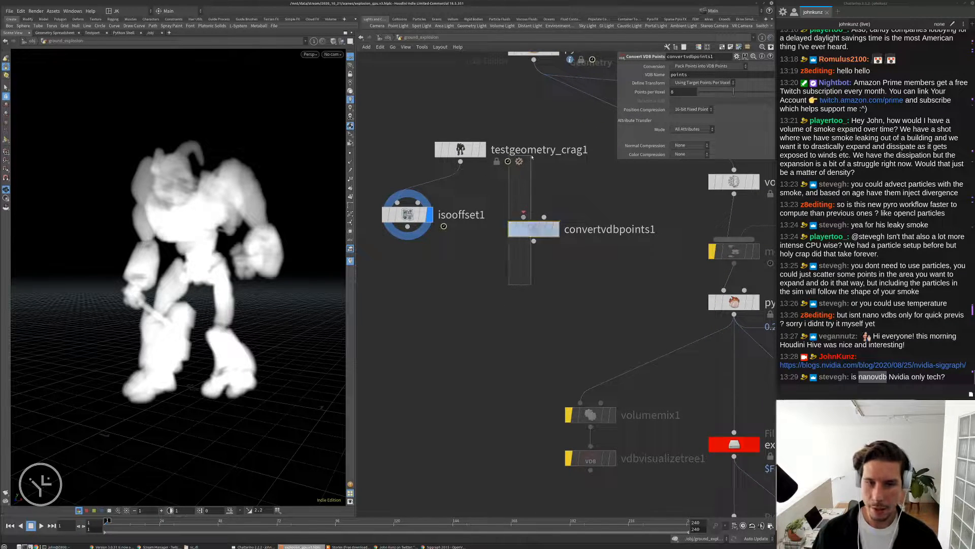
{"action": "key", "text": "Delete"}
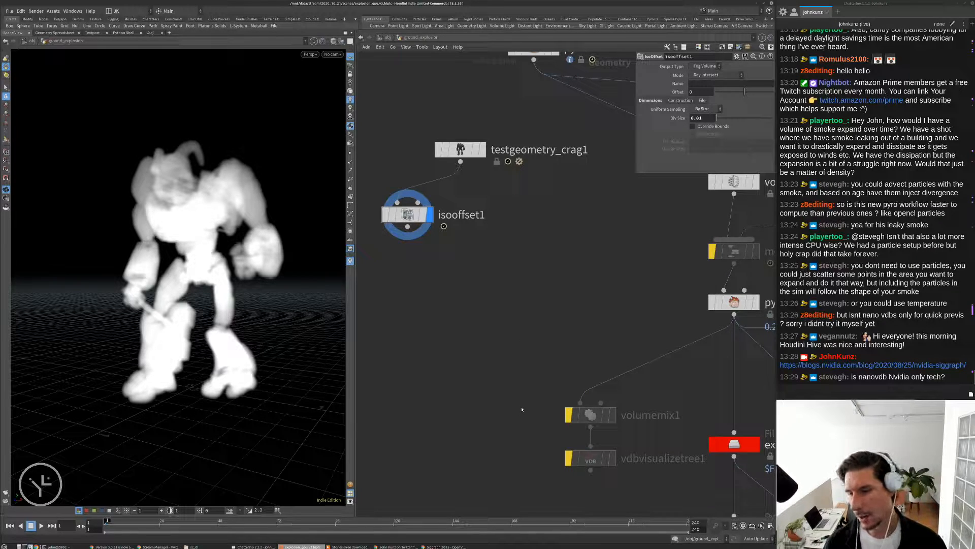
Move the isooffset1 node farther to the side below testgeometry_crag1 and call up its node info.
{"action": "scroll", "coordinate": [525, 405], "scroll_direction": "down", "scroll_amount": 4}
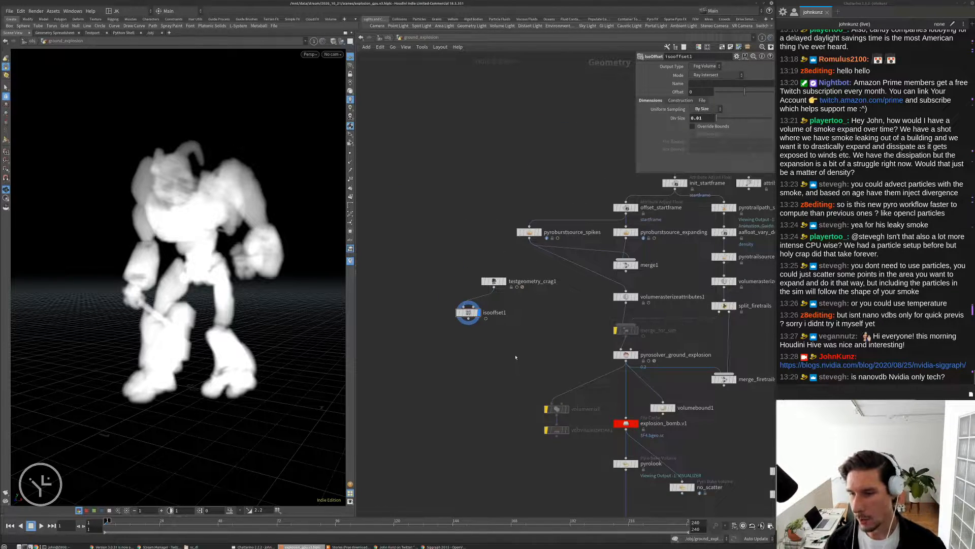
{"action": "scroll", "coordinate": [515, 357], "scroll_direction": "up", "scroll_amount": 4}
{"action": "middle_click_drag", "start_coordinate": [518, 368], "coordinate": [552, 334]}
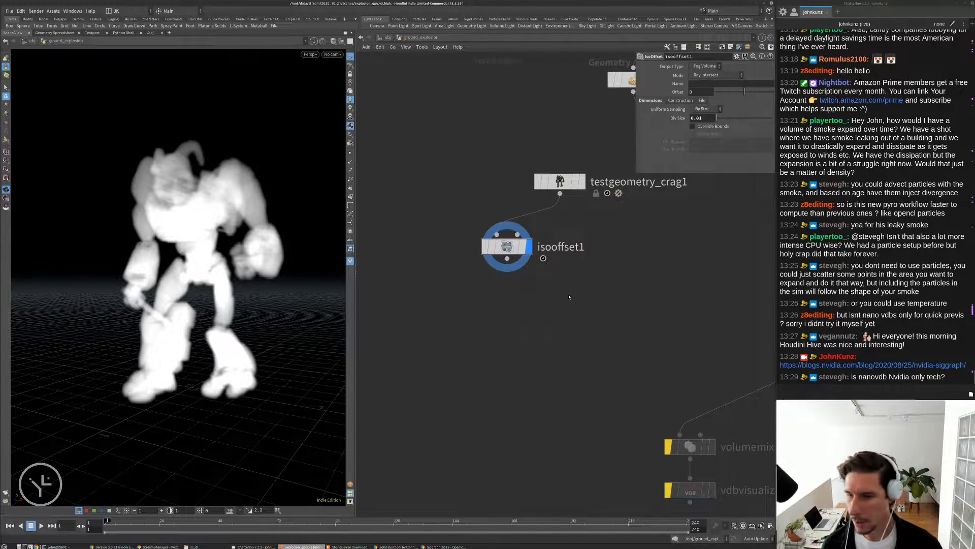
{"action": "middle_click_drag", "start_coordinate": [582, 281], "coordinate": [558, 325]}
{"action": "left_click_drag", "start_coordinate": [482, 293], "coordinate": [448, 299]}
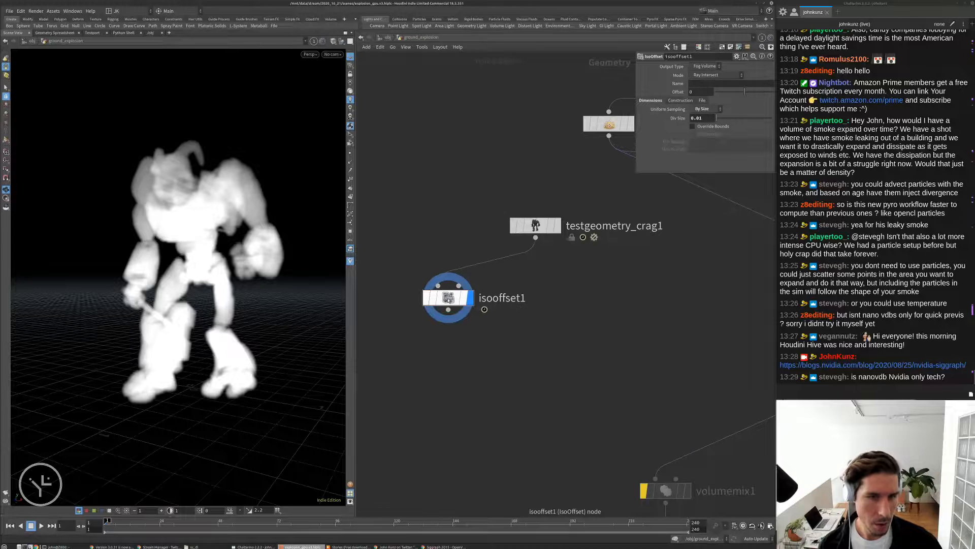
{"action": "middle_click", "coordinate": [448, 300]}
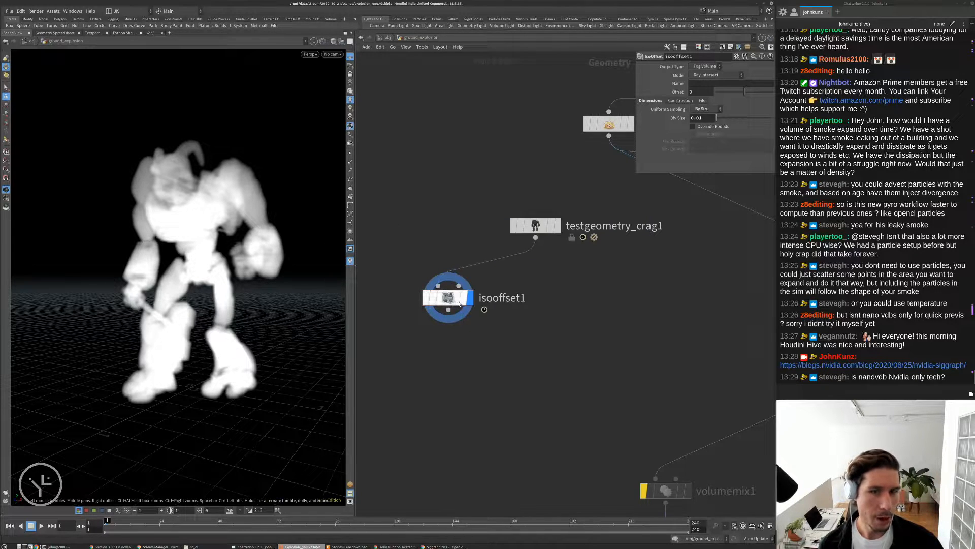
Try the flat wire and plain wireframe shading modes on the volume, and set the viewport to Smooth Wire Shaded.
{"action": "left_click", "coordinate": [334, 41]}
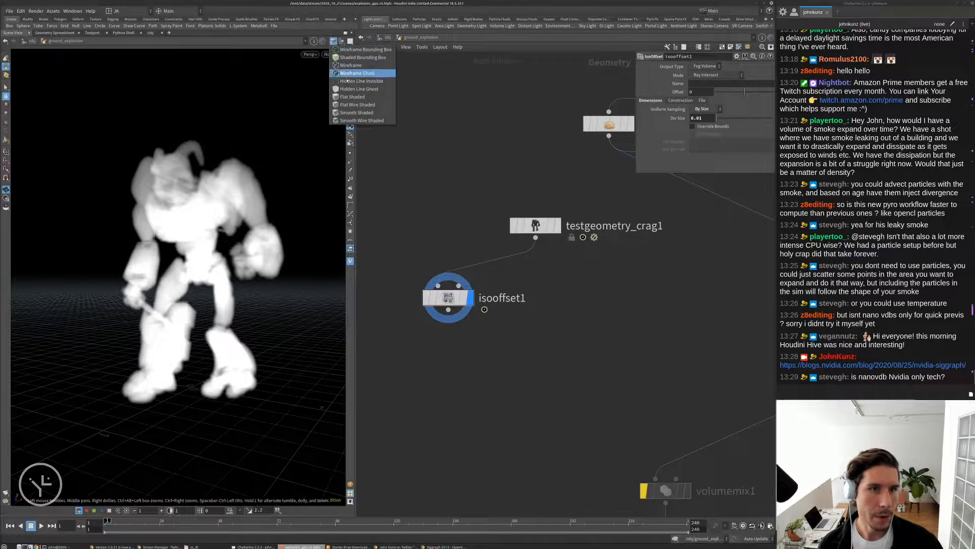
{"action": "left_click", "coordinate": [356, 120]}
{"action": "left_click_drag", "start_coordinate": [300, 133], "coordinate": [322, 78]}
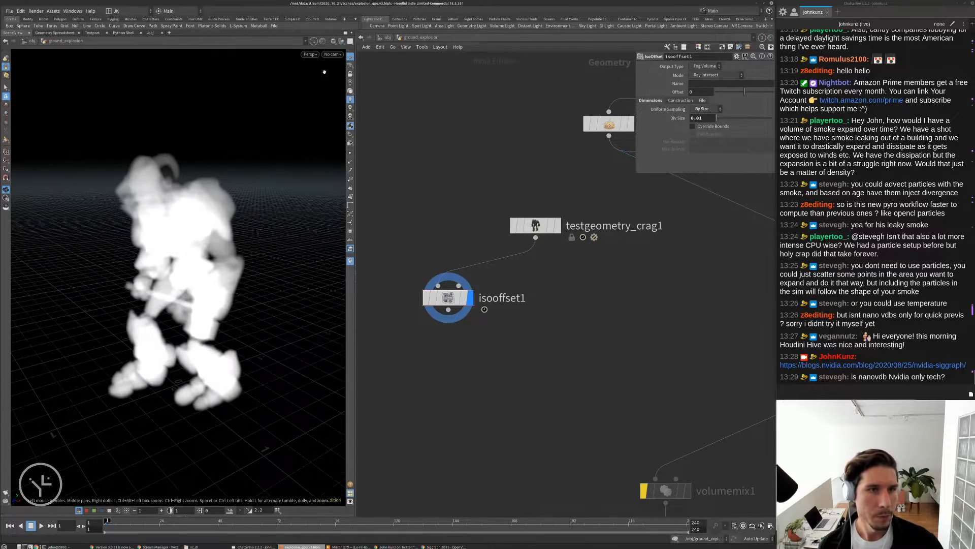
{"action": "key", "text": "space+g"}
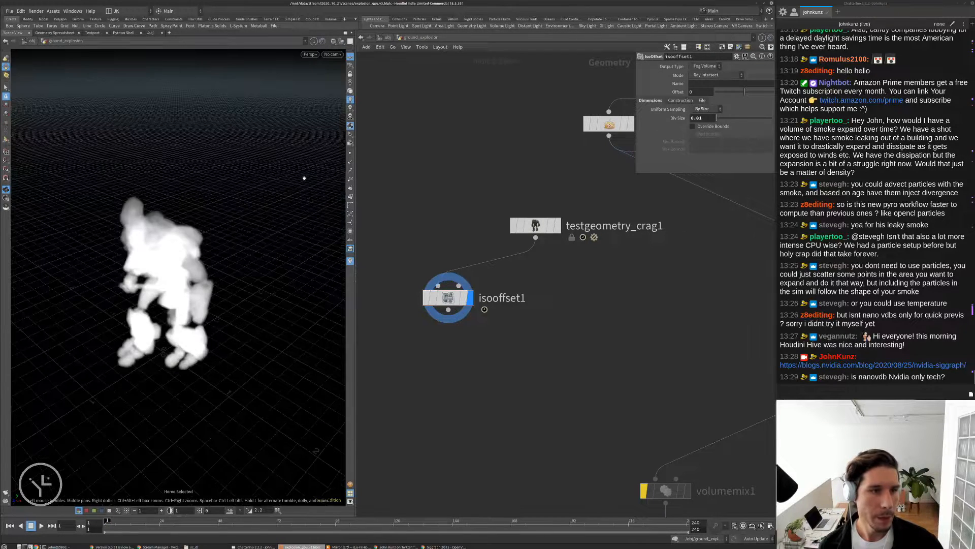
{"action": "left_click", "coordinate": [334, 41]}
{"action": "left_click", "coordinate": [344, 106]}
{"action": "left_click", "coordinate": [333, 42]}
{"action": "left_click", "coordinate": [350, 65]}
{"action": "left_click", "coordinate": [333, 41]}
{"action": "left_click", "coordinate": [355, 117]}
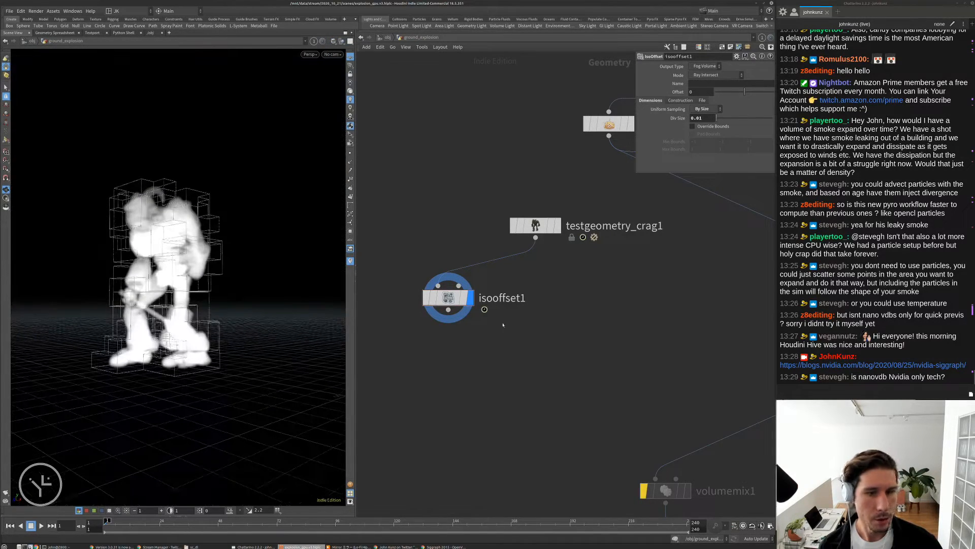
Reapply Smooth Wire Shaded in the viewport and inspect the isooffset1 node's voxel and memory info.
{"action": "left_click", "coordinate": [341, 41]}
{"action": "left_click", "coordinate": [334, 43]}
{"action": "left_click", "coordinate": [333, 41]}
{"action": "left_click", "coordinate": [356, 121]}
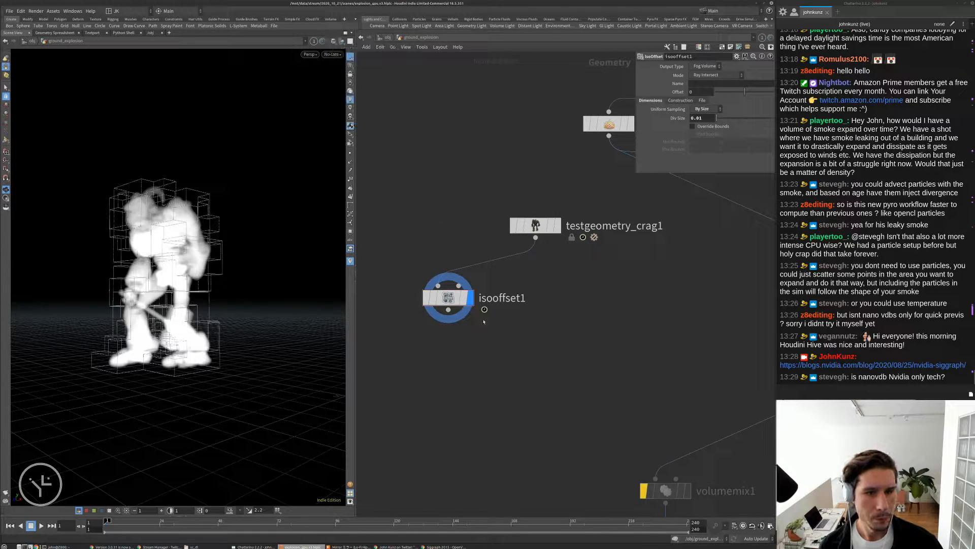
{"action": "middle_click", "coordinate": [445, 298]}
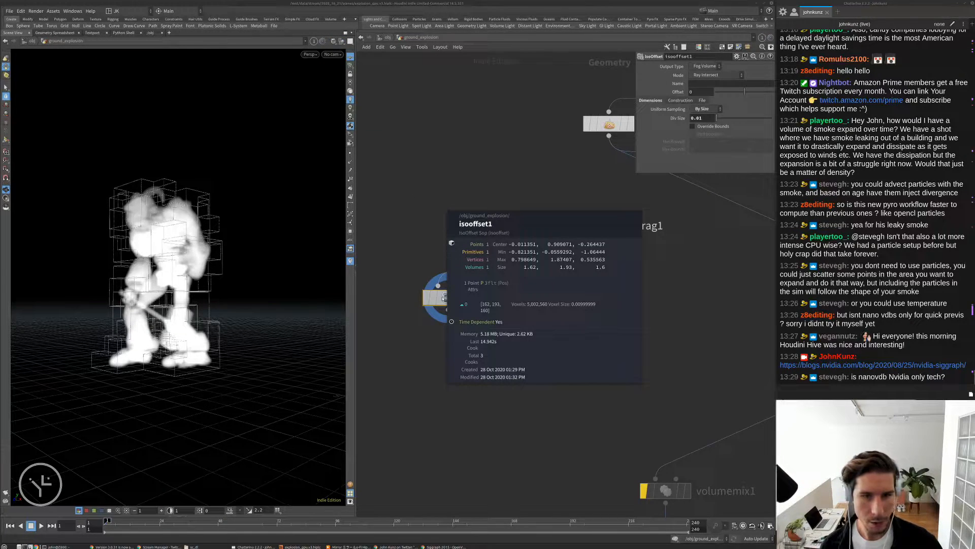
Display testgeometry_crag1 and connect a new VDB from Polygons node to its output beside isooffset1.
{"action": "left_click", "coordinate": [559, 226]}
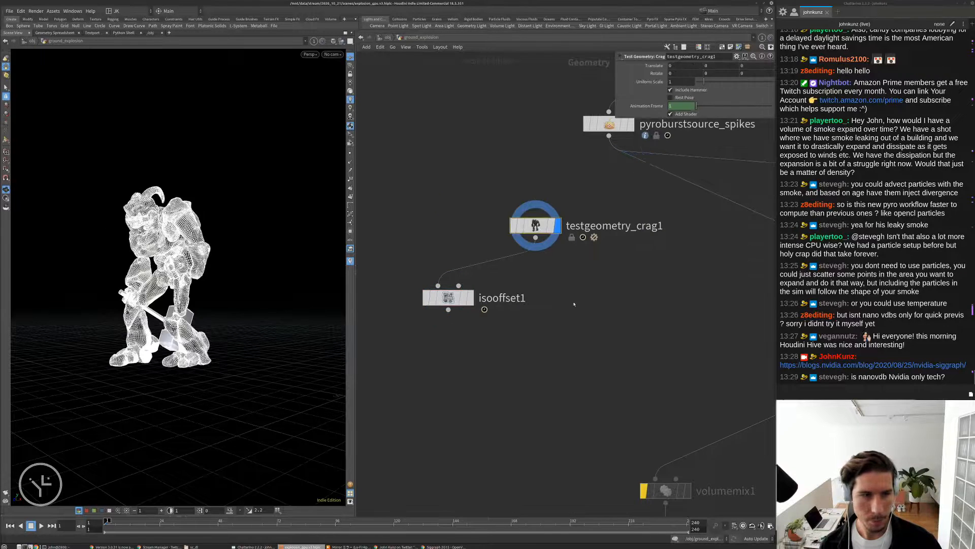
{"action": "key", "text": "Tab"}
{"action": "type", "text": "vdbfr"}
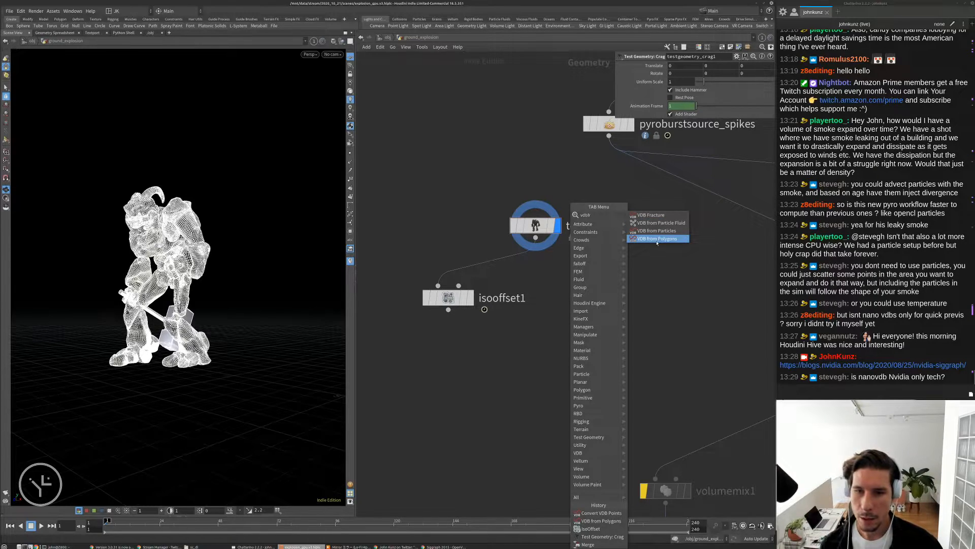
{"action": "left_click", "coordinate": [656, 238]}
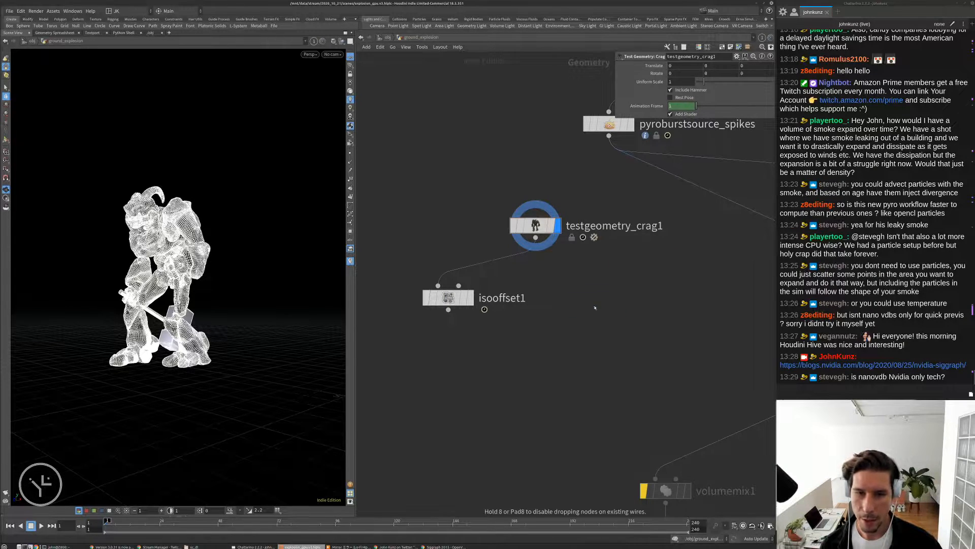
{"action": "left_click", "coordinate": [569, 279]}
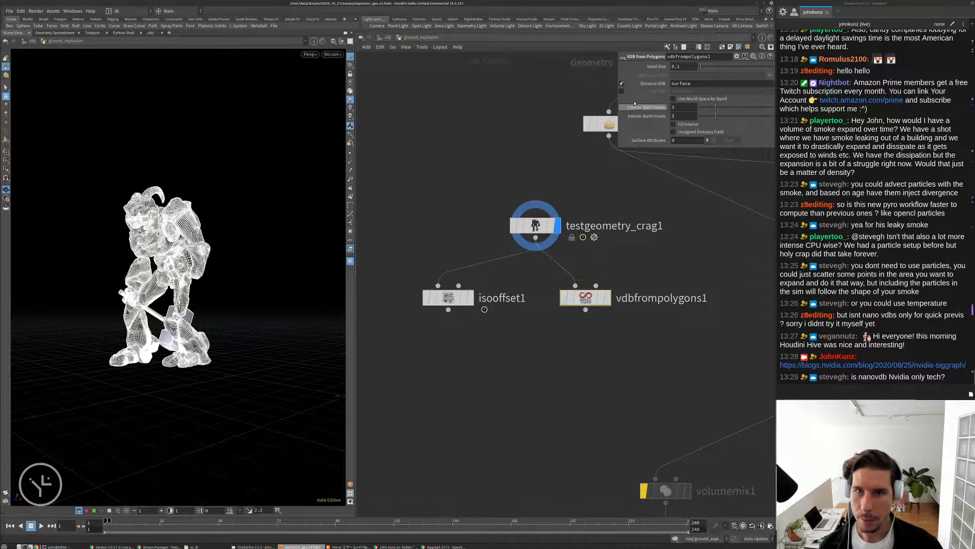
Make the VDB from Polygons node output a density fog VDB instead of a distance VDB, with voxel size 0.01.
{"action": "left_click", "coordinate": [621, 85]}
{"action": "left_click", "coordinate": [622, 91]}
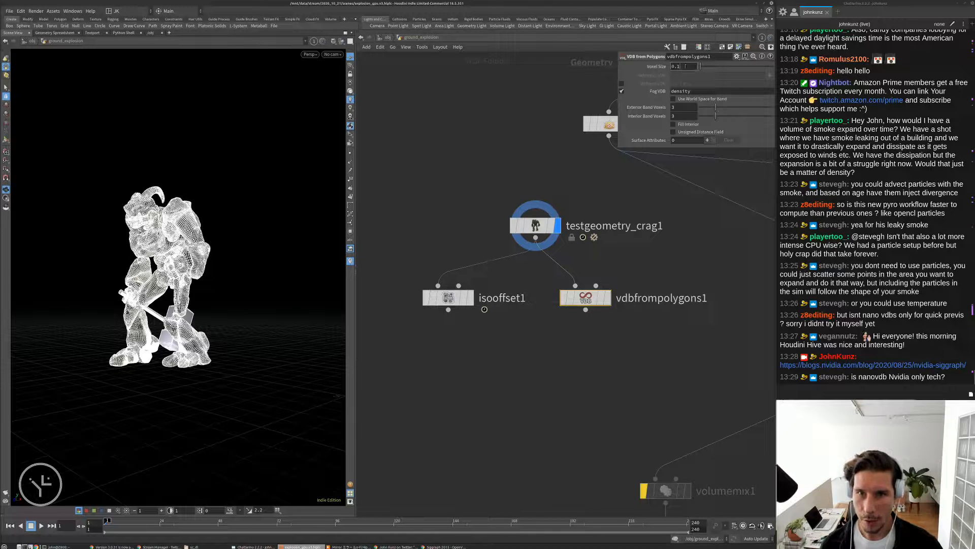
{"action": "type", "text": "0"}
{"action": "key", "text": "Return"}
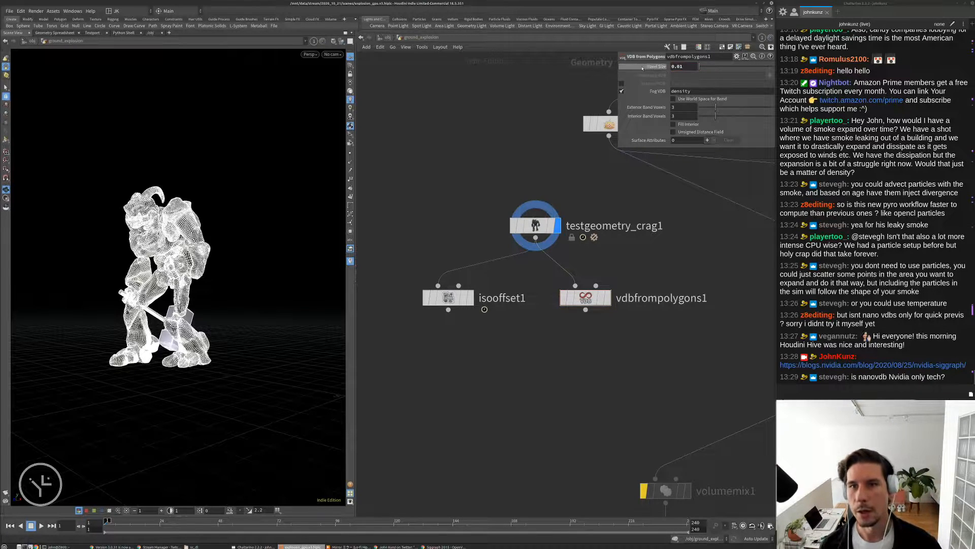
Compare the vdbfrompolygons1 and isooffset1 volumes by displaying each one and reading its voxel and memory info.
{"action": "left_click", "coordinate": [457, 297]}
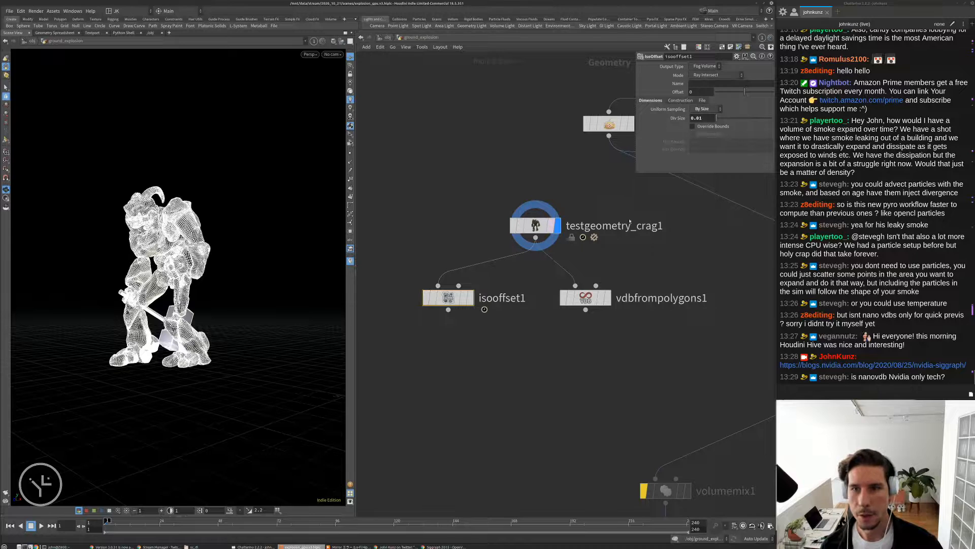
{"action": "key", "text": "r"}
{"action": "left_click", "coordinate": [590, 298]}
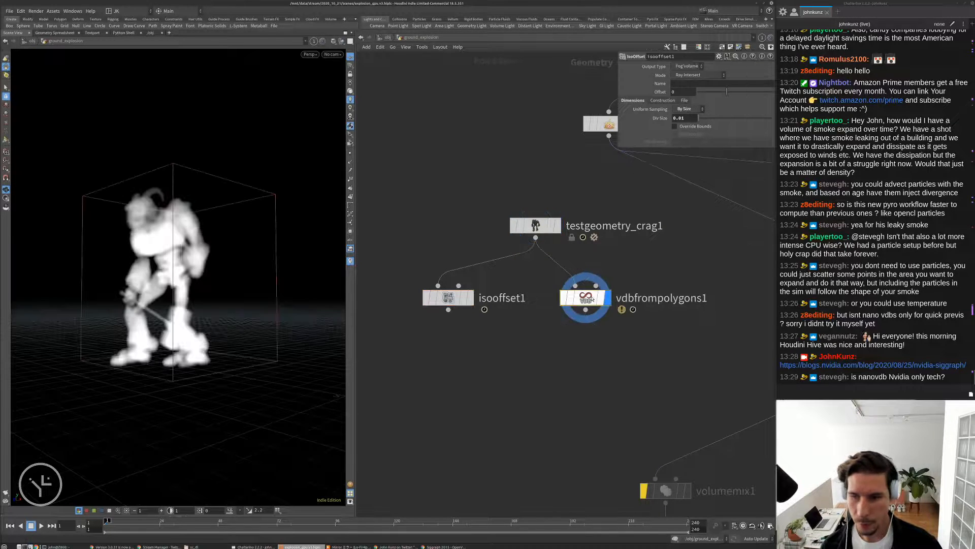
{"action": "left_click_drag", "start_coordinate": [198, 264], "coordinate": [239, 231]}
{"action": "middle_click", "coordinate": [585, 312]}
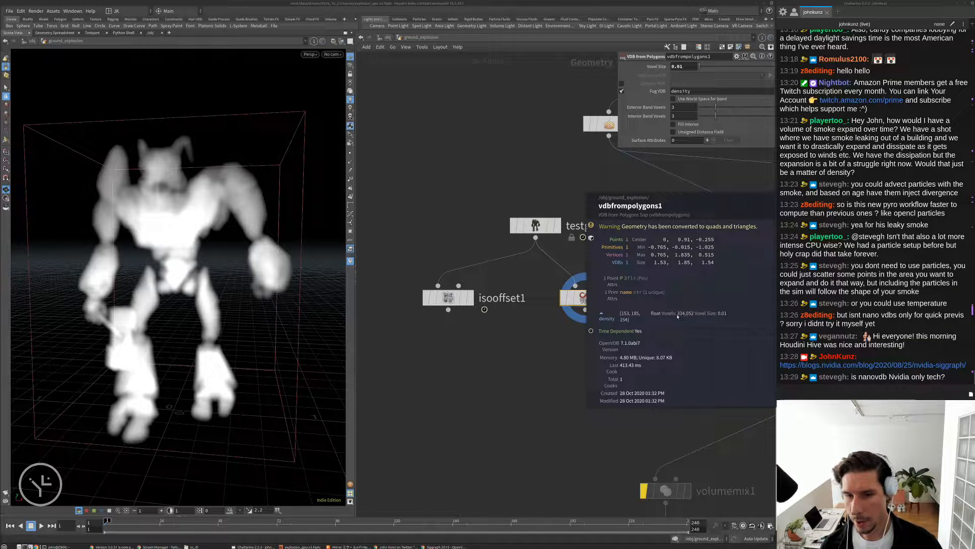
{"action": "left_click", "coordinate": [470, 298]}
{"action": "middle_click", "coordinate": [470, 299]}
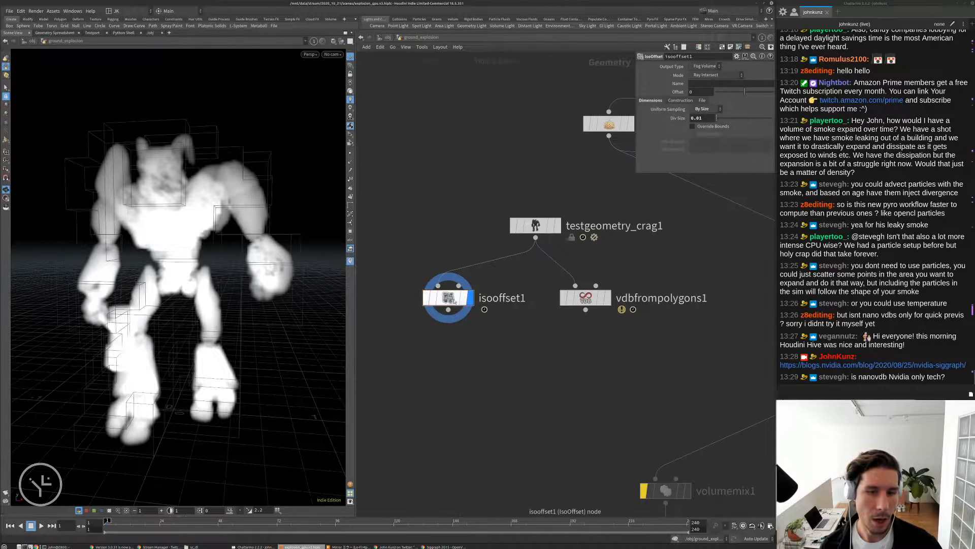
Add a VDB Visualize Tree node below isooffset1 and vdbfrompolygons1.
{"action": "key", "text": "Tab"}
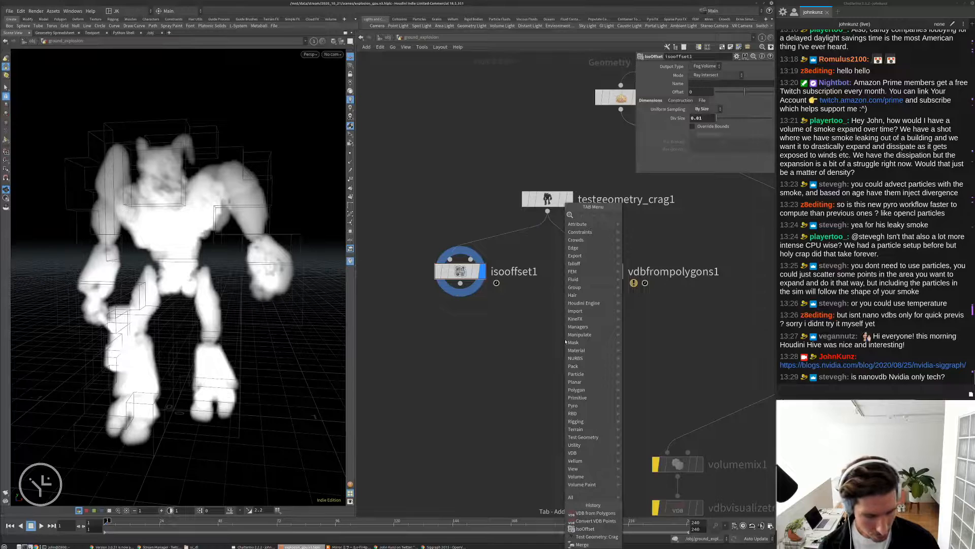
{"action": "type", "text": "vis"}
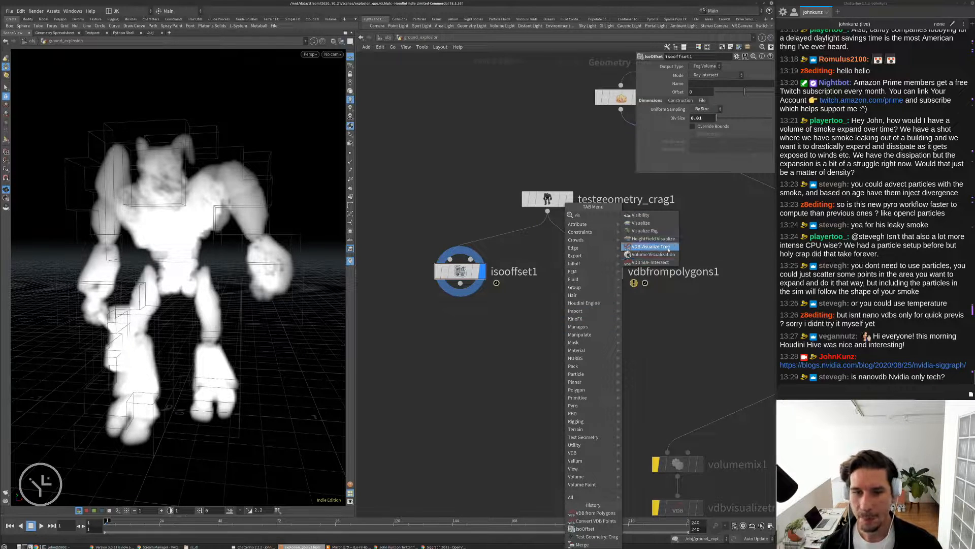
{"action": "left_click", "coordinate": [667, 248]}
{"action": "left_click", "coordinate": [564, 358]}
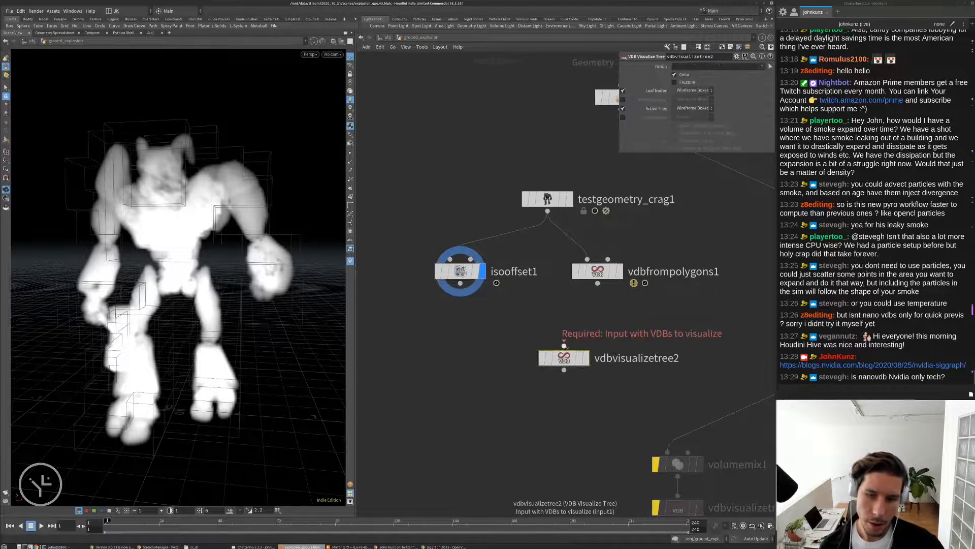
Feed vdbfrompolygons1 into vdbvisualizetree2, display it, and examine the VDB's wireframe tree boxes up close.
{"action": "left_click", "coordinate": [589, 358]}
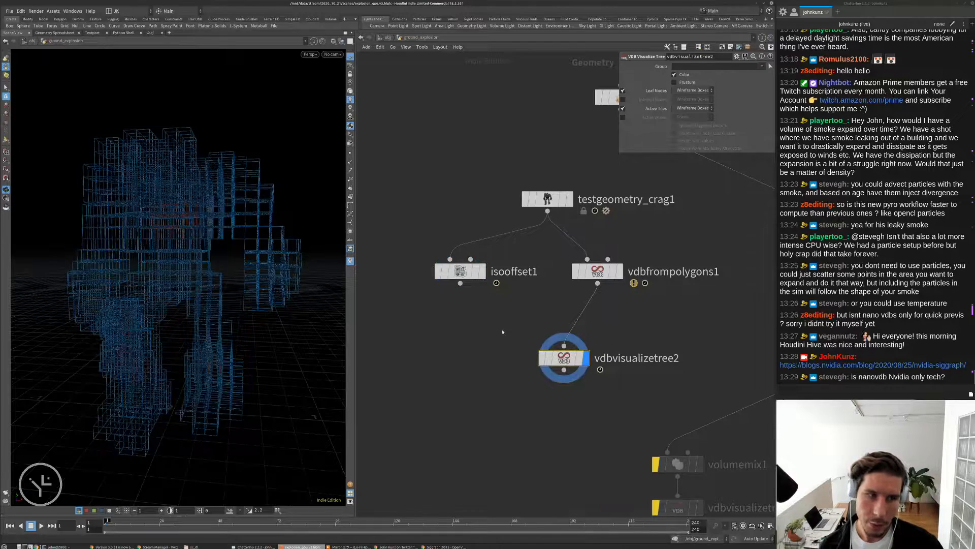
{"action": "left_click_drag", "start_coordinate": [237, 221], "coordinate": [181, 245]}
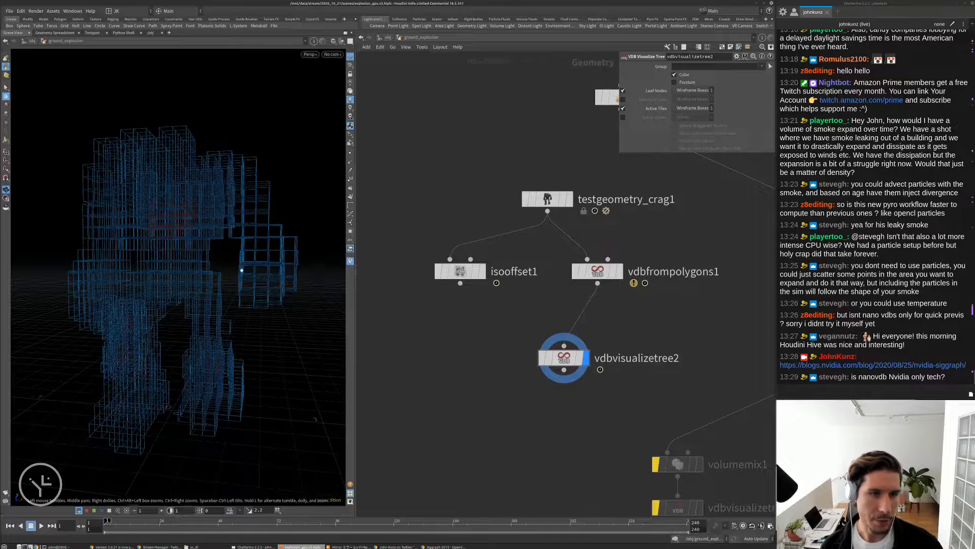
{"action": "right_click_drag", "start_coordinate": [264, 259], "coordinate": [251, 186]}
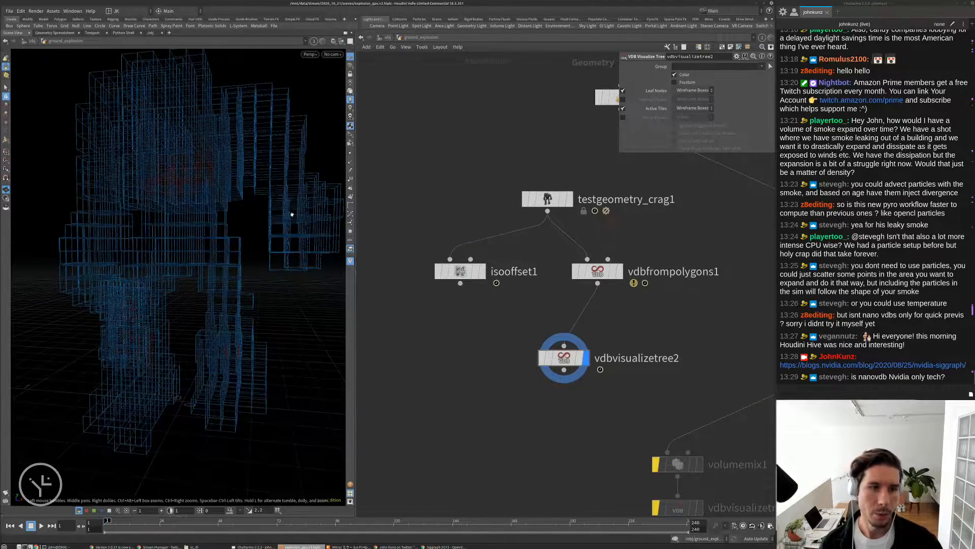
Make vdbvisualizetree2 hide the active tiles and draw the leaf nodes as solid boxes.
{"action": "left_click", "coordinate": [623, 90]}
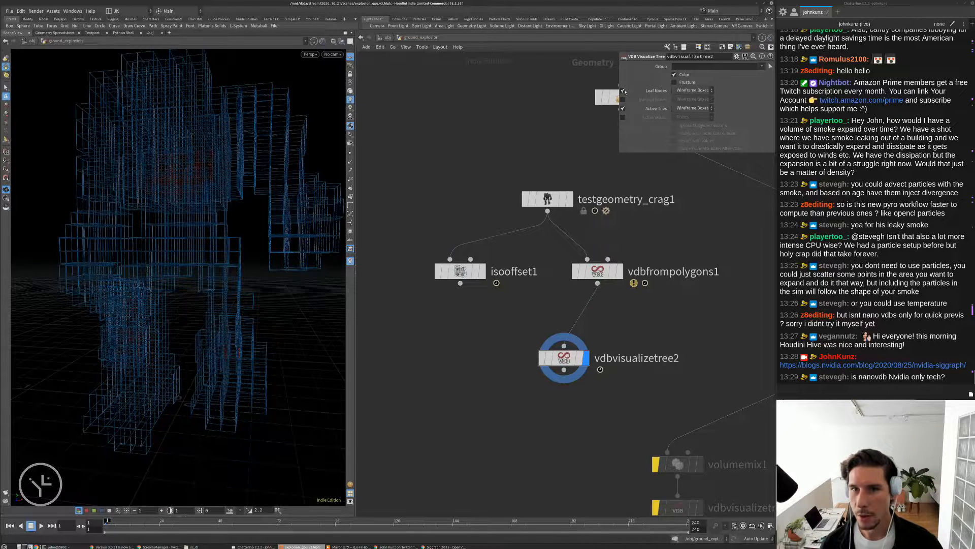
{"action": "left_click", "coordinate": [623, 108]}
{"action": "left_click", "coordinate": [622, 90]}
{"action": "left_click", "coordinate": [693, 90]}
{"action": "left_click", "coordinate": [676, 103]}
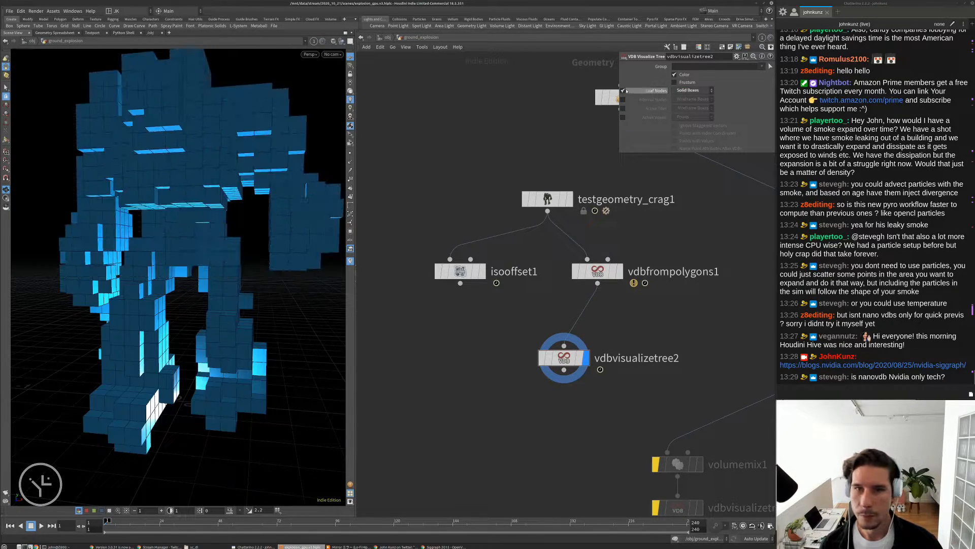
Turn off the leaf nodes in vdbvisualizetree2 and show only the active voxels as points.
{"action": "left_click", "coordinate": [623, 91]}
{"action": "left_click", "coordinate": [623, 117]}
{"action": "left_click_drag", "start_coordinate": [274, 152], "coordinate": [318, 132]}
{"action": "right_click_drag", "start_coordinate": [298, 135], "coordinate": [207, 222]}
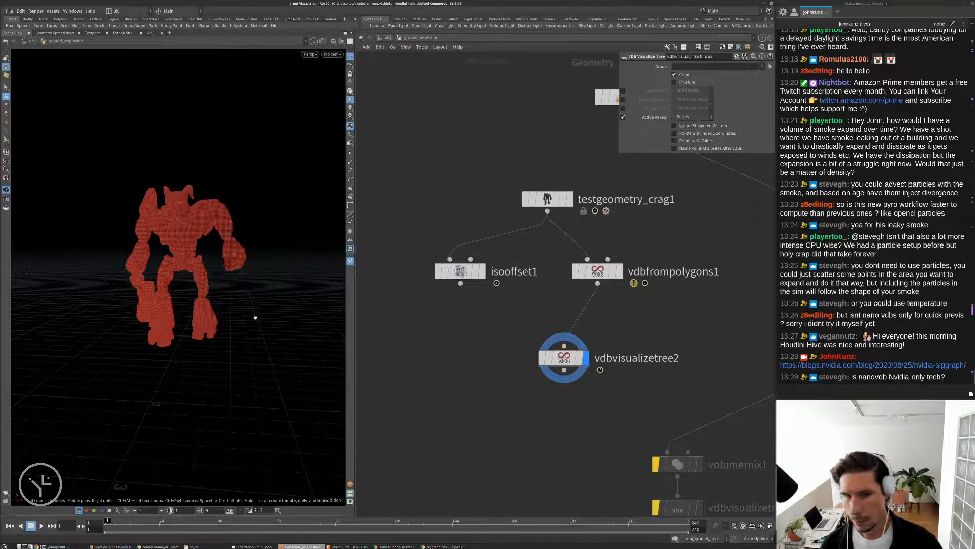
Add a Volume Wrangle node below isooffset1, connect it to isooffset1's output, and display it.
{"action": "middle_click_drag", "start_coordinate": [446, 333], "coordinate": [481, 286]}
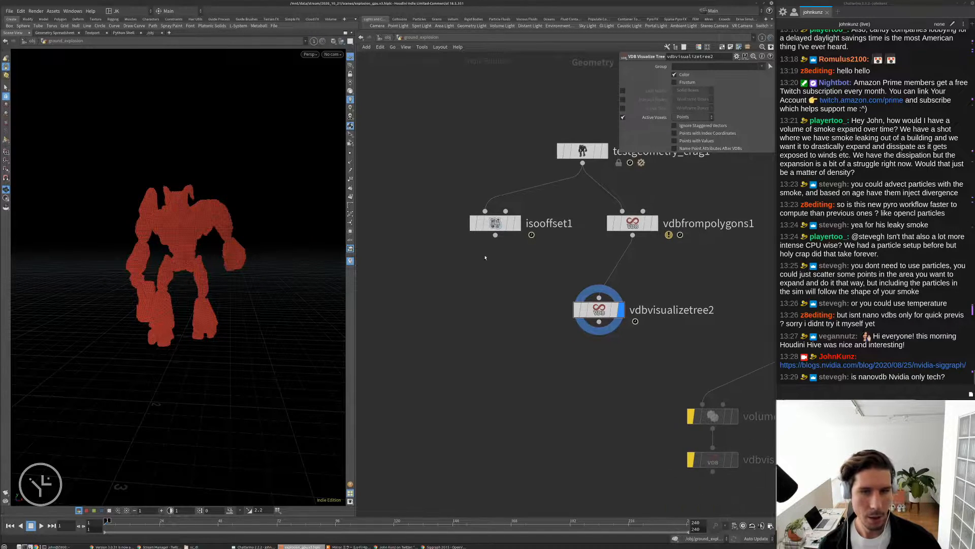
{"action": "key", "text": "Tab"}
{"action": "type", "text": "wr"}
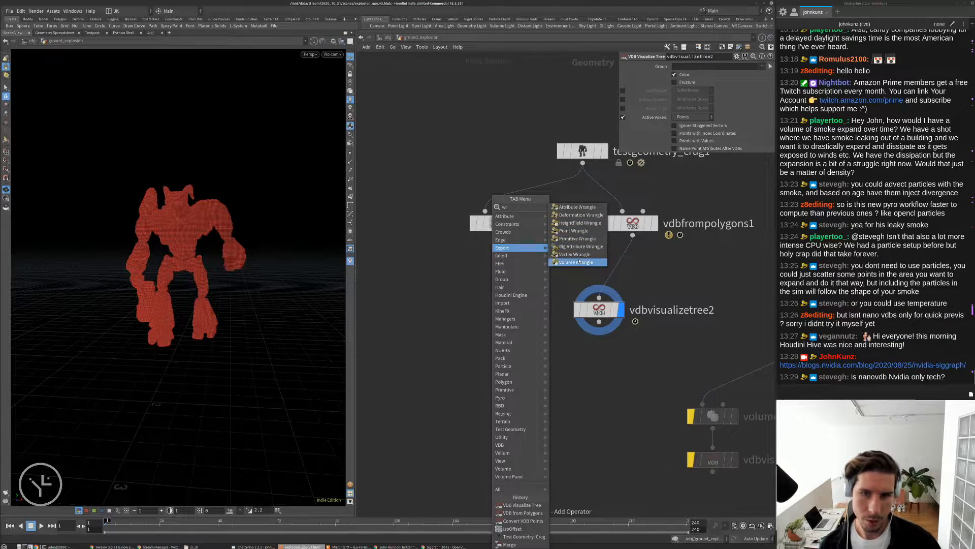
{"action": "left_click", "coordinate": [576, 262]}
{"action": "left_click", "coordinate": [461, 281]}
{"action": "left_click_drag", "start_coordinate": [445, 269], "coordinate": [496, 235]}
{"action": "left_click", "coordinate": [482, 281]}
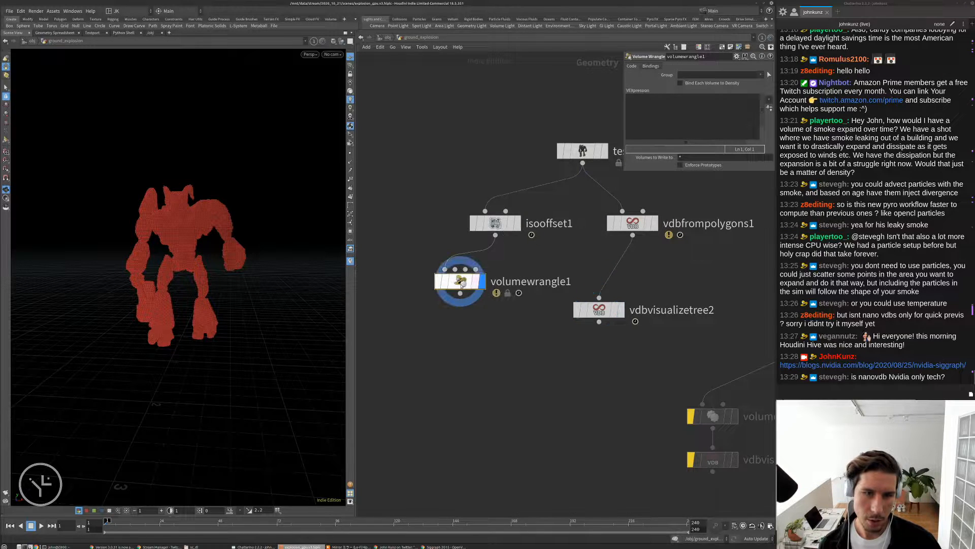
{"action": "left_click", "coordinate": [658, 137]}
{"action": "type", "text": "s"}
{"action": "key", "text": "BackSpace"}
{"action": "type", "text": "addpoint(0,"}
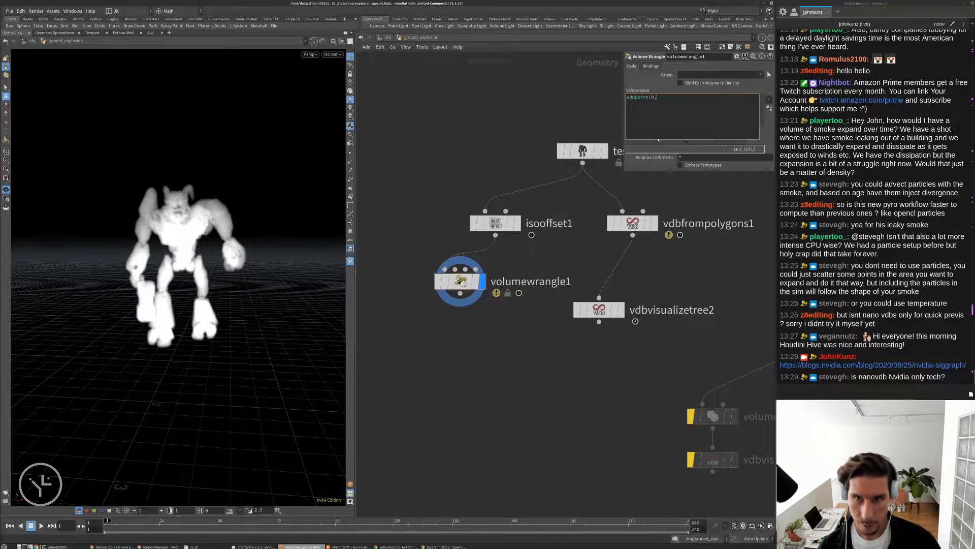
{"action": "type", "text": "@ptnum);"}
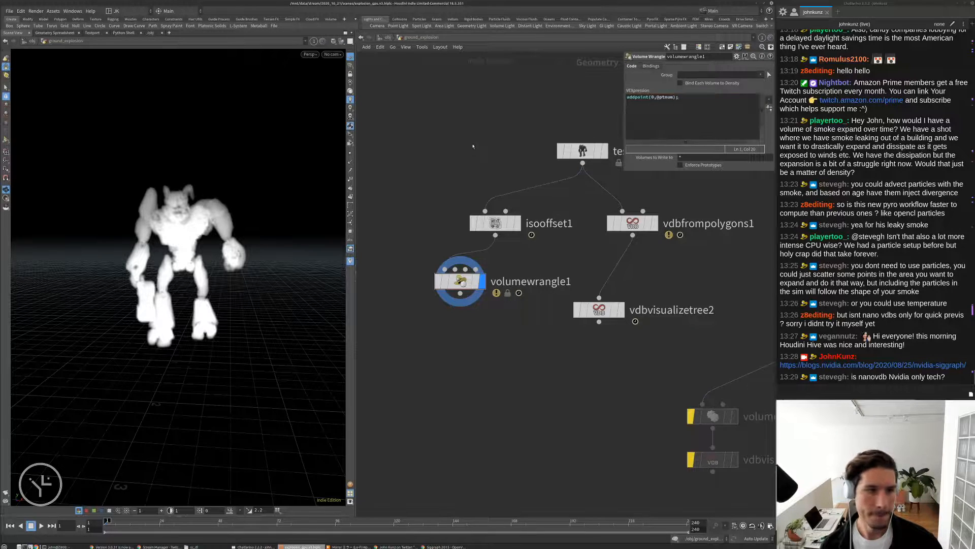
{"action": "middle_click_drag", "start_coordinate": [414, 144], "coordinate": [416, 131]}
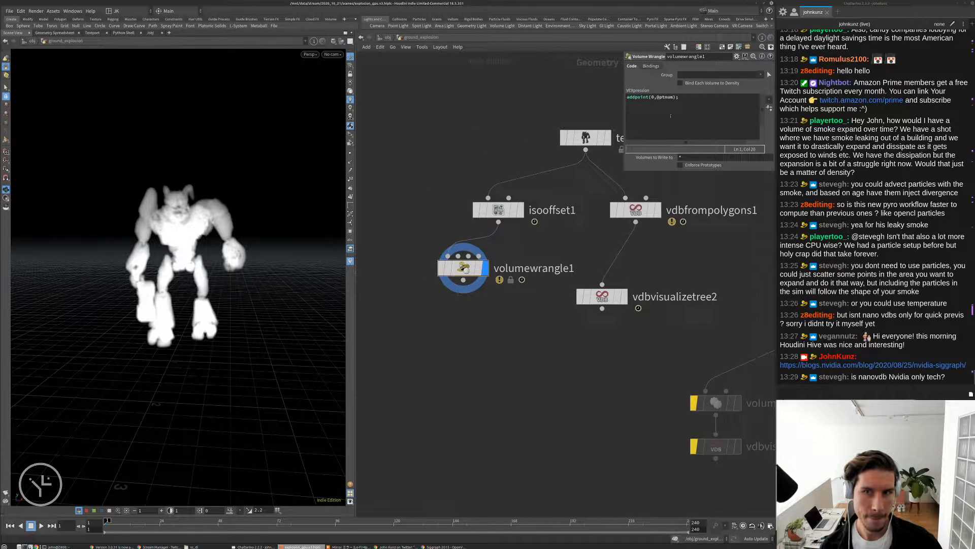
{"action": "left_click", "coordinate": [634, 100]}
{"action": "key", "text": "Return"}
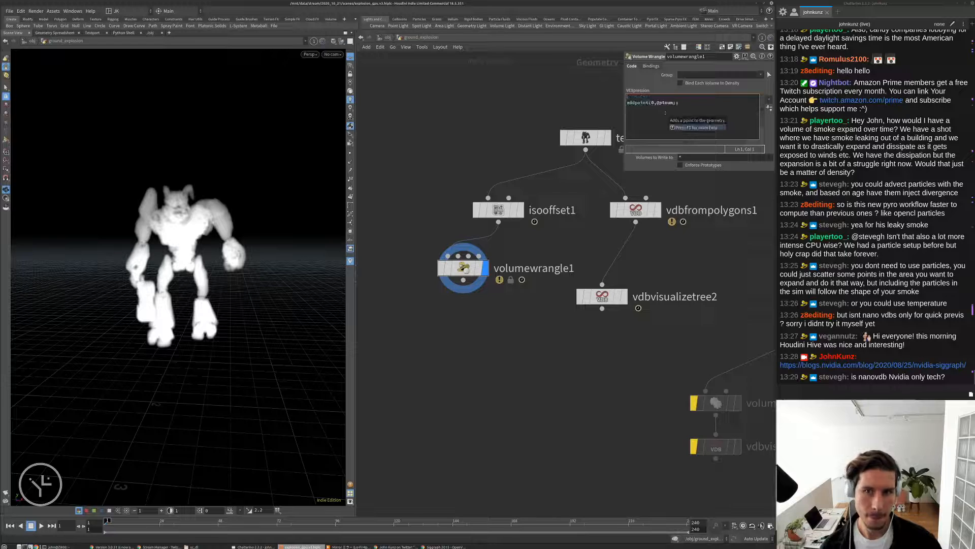
{"action": "type", "text": "f@density;"}
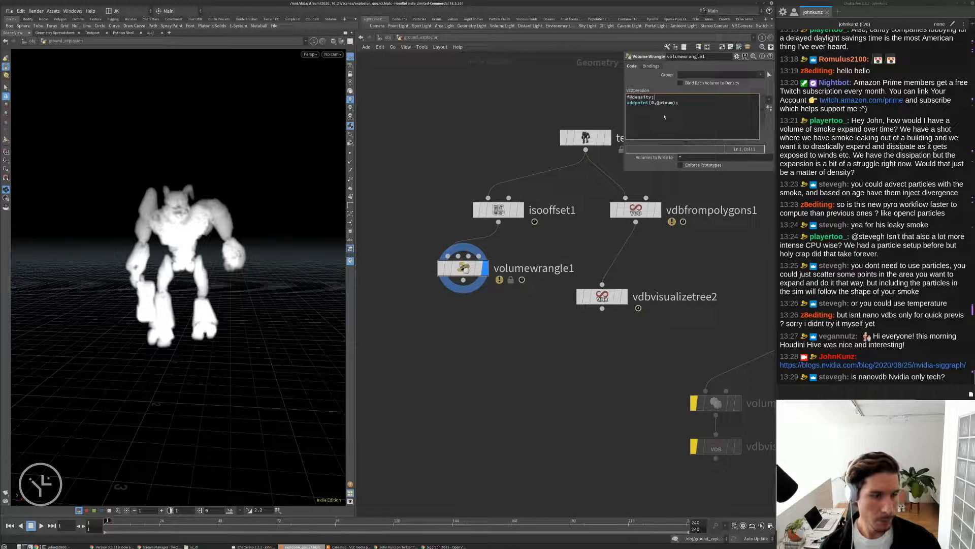
Enable Bind Each Volume to Density on volumewrangle1 and check the node's info.
{"action": "middle_click_drag", "start_coordinate": [537, 111], "coordinate": [506, 136]}
{"action": "left_click", "coordinate": [680, 83]}
{"action": "middle_click_drag", "start_coordinate": [380, 228], "coordinate": [420, 191]}
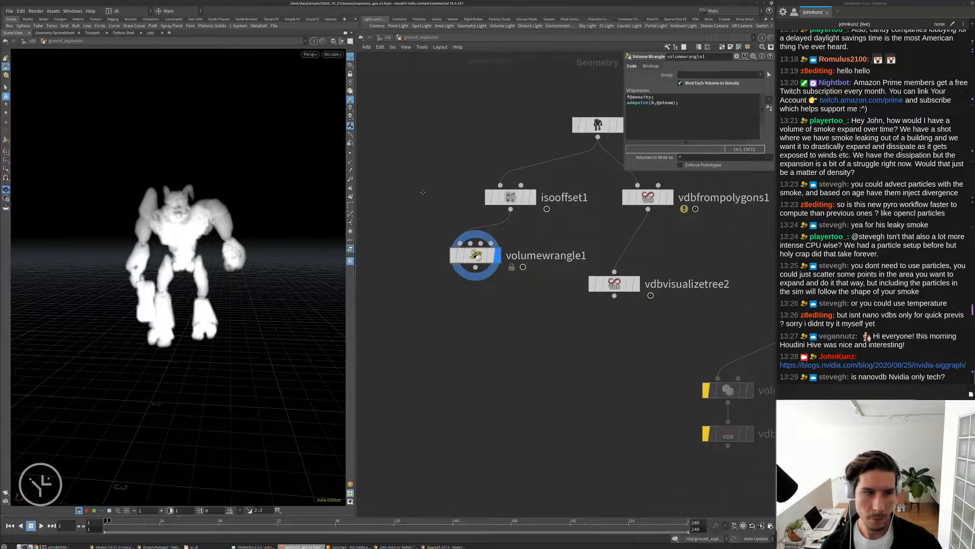
{"action": "middle_click", "coordinate": [476, 258]}
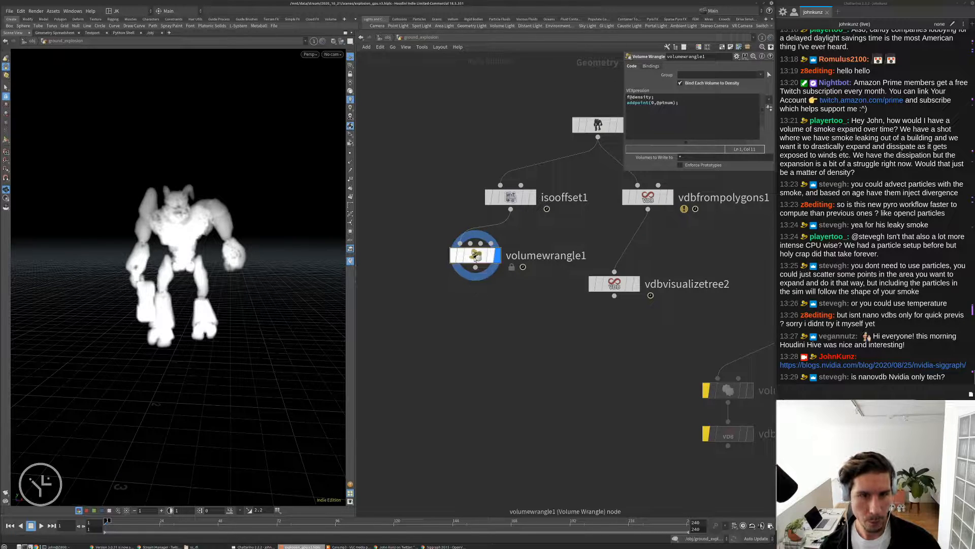
Add and display an Add node after volumewrangle1, set to delete geometry but keep the points, and read its point info.
{"action": "key", "text": "Tab"}
{"action": "mouse_move", "coordinate": [485, 306]}
{"action": "type", "text": "ad"}
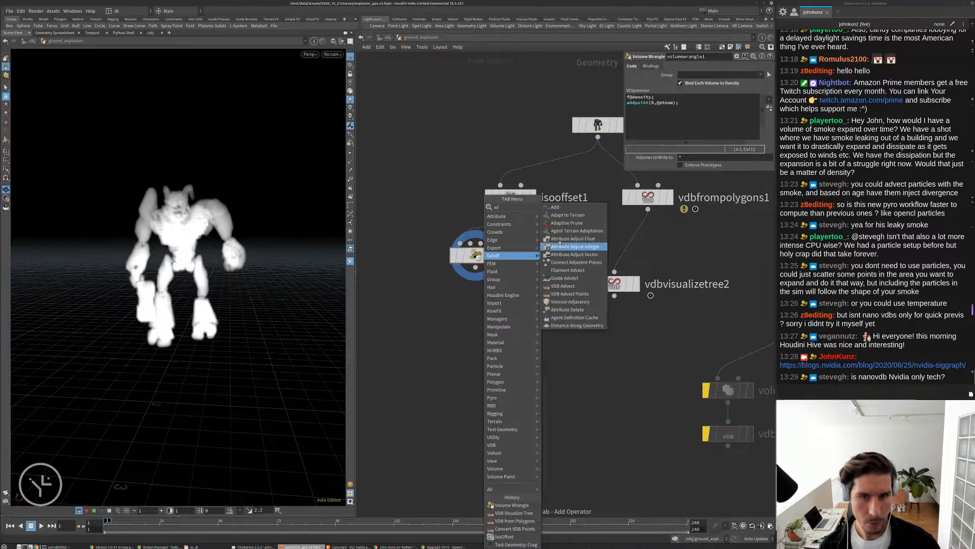
{"action": "left_click", "coordinate": [570, 207]}
{"action": "left_click", "coordinate": [487, 295]}
{"action": "left_click", "coordinate": [497, 310]}
{"action": "left_click", "coordinate": [660, 66]}
{"action": "left_click", "coordinate": [640, 66]}
{"action": "left_click", "coordinate": [687, 74]}
{"action": "middle_click", "coordinate": [479, 306]}
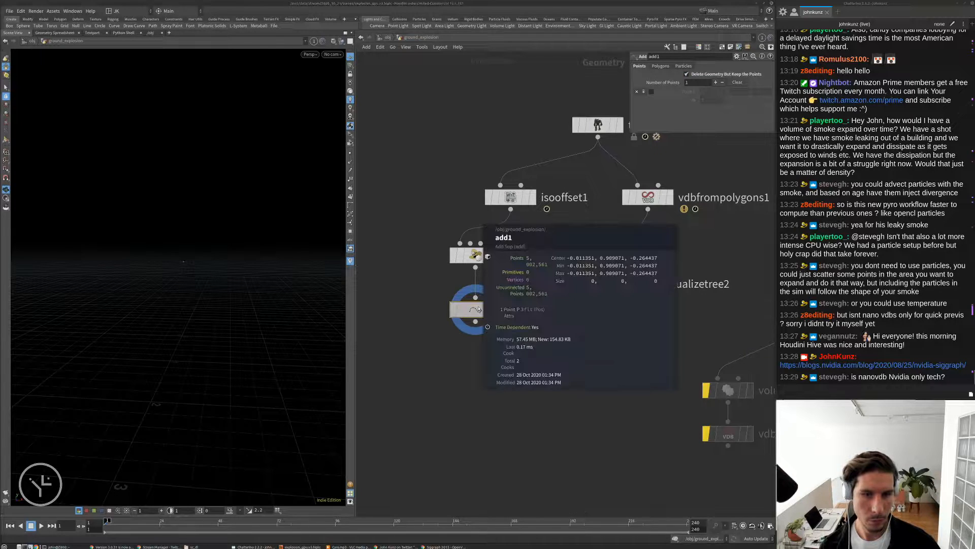
Change the addpoint line in volumewrangle1 to addpoint(0,@P); so points are placed at the voxel positions.
{"action": "left_click", "coordinate": [477, 255]}
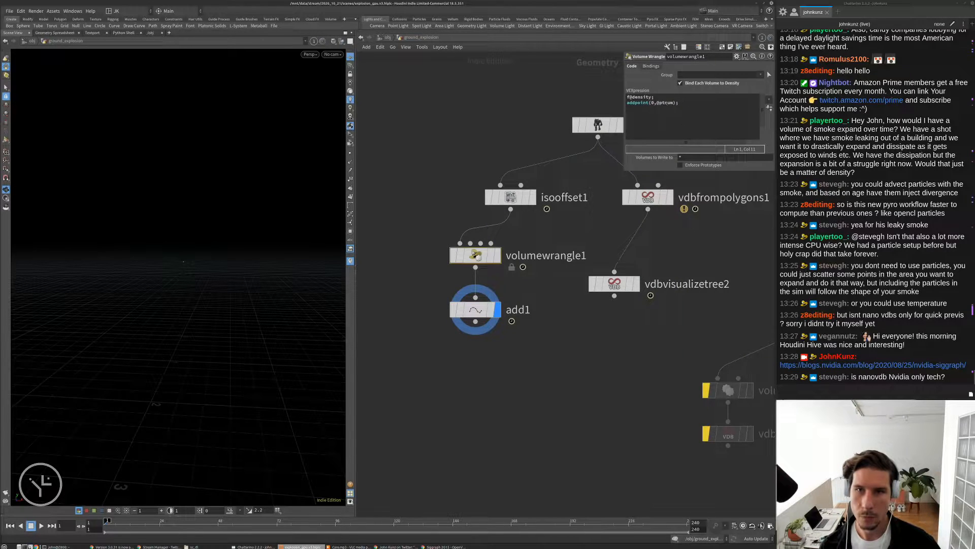
{"action": "left_click_drag", "start_coordinate": [627, 103], "coordinate": [726, 118]}
{"action": "key", "text": "Left"}
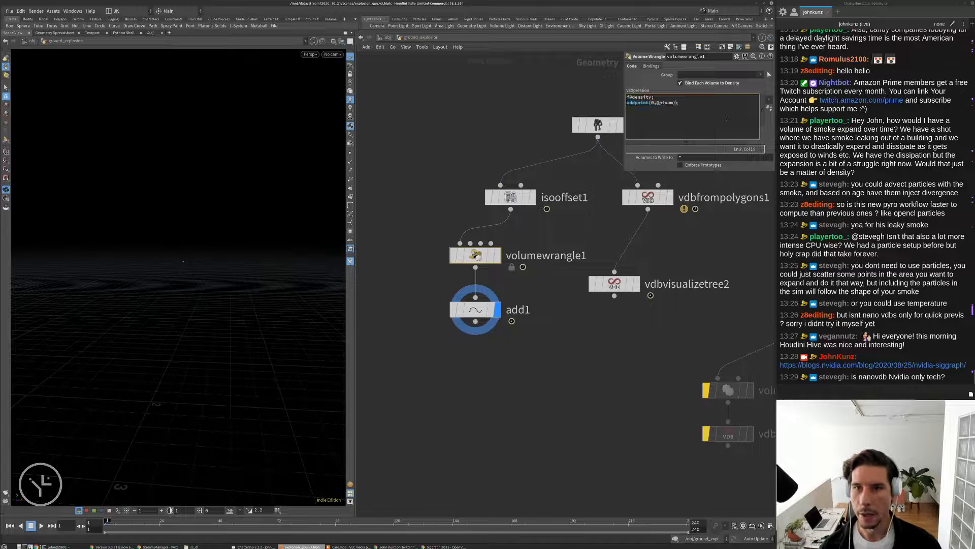
{"action": "key", "text": "BackSpace"}
{"action": "key", "text": "BackSpace"}
{"action": "key", "text": "BackSpace"}
{"action": "key", "text": "BackSpace"}
{"action": "key", "text": "BackSpace"}
{"action": "type", "text": "P"}
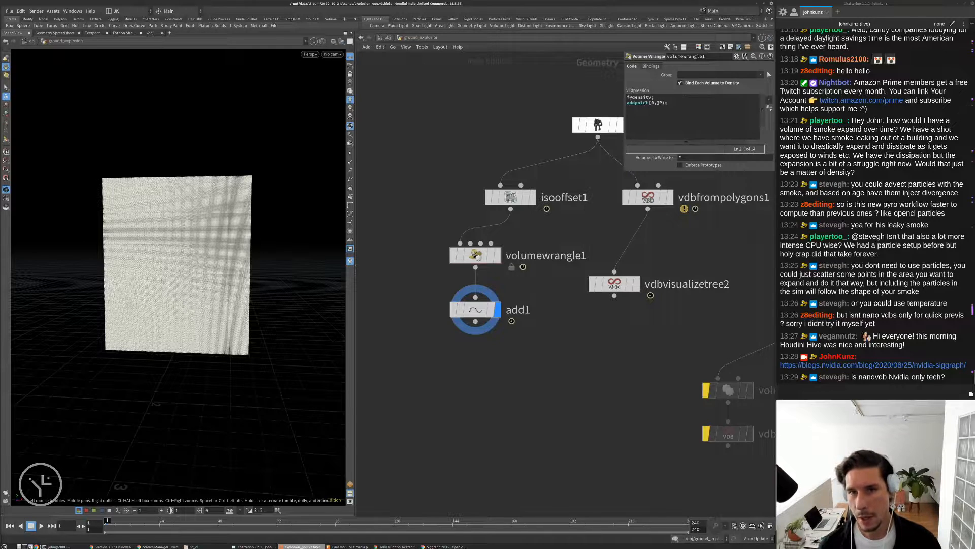
Try the wrangle with its f@density; line commented out, and restore the line.
{"action": "left_click_drag", "start_coordinate": [669, 103], "coordinate": [583, 103]}
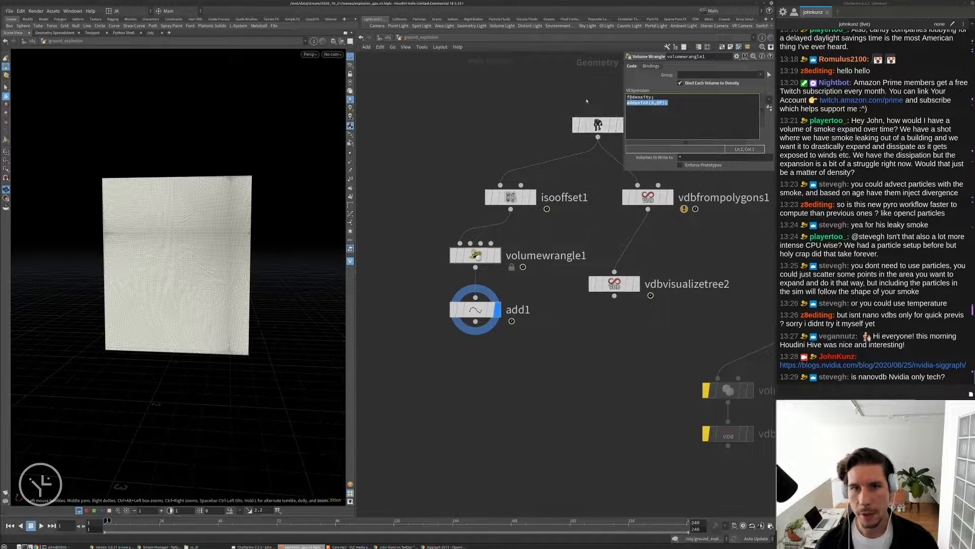
{"action": "left_click", "coordinate": [627, 97]}
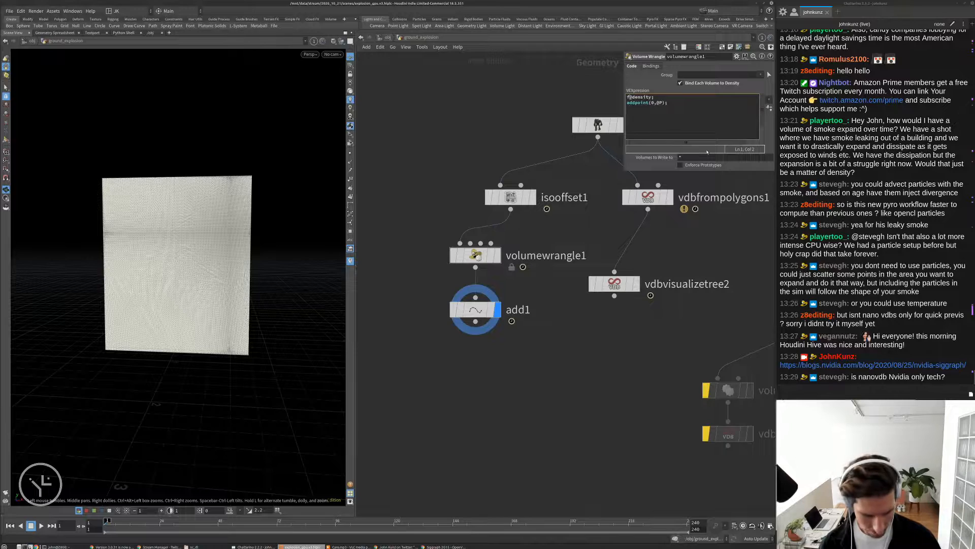
{"action": "type", "text": "//"}
{"action": "key", "text": "ctrl+Return"}
{"action": "key", "text": "BackSpace"}
{"action": "key", "text": "BackSpace"}
{"action": "key", "text": "ctrl+Return"}
Align isooffset1 directly above volumewrangle1 and examine the block of voxel points from several sides.
{"action": "left_click_drag", "start_coordinate": [311, 148], "coordinate": [249, 196]}
{"action": "scroll", "coordinate": [249, 195], "scroll_direction": "up", "scroll_amount": 1}
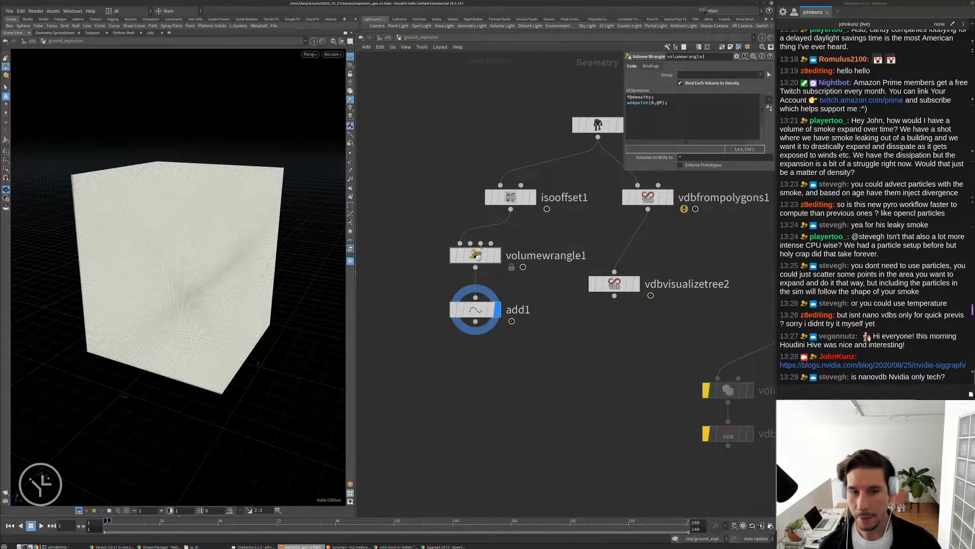
{"action": "left_click_drag", "start_coordinate": [517, 202], "coordinate": [482, 202]}
{"action": "left_click_drag", "start_coordinate": [277, 170], "coordinate": [206, 161]}
{"action": "left_click_drag", "start_coordinate": [65, 313], "coordinate": [102, 226]}
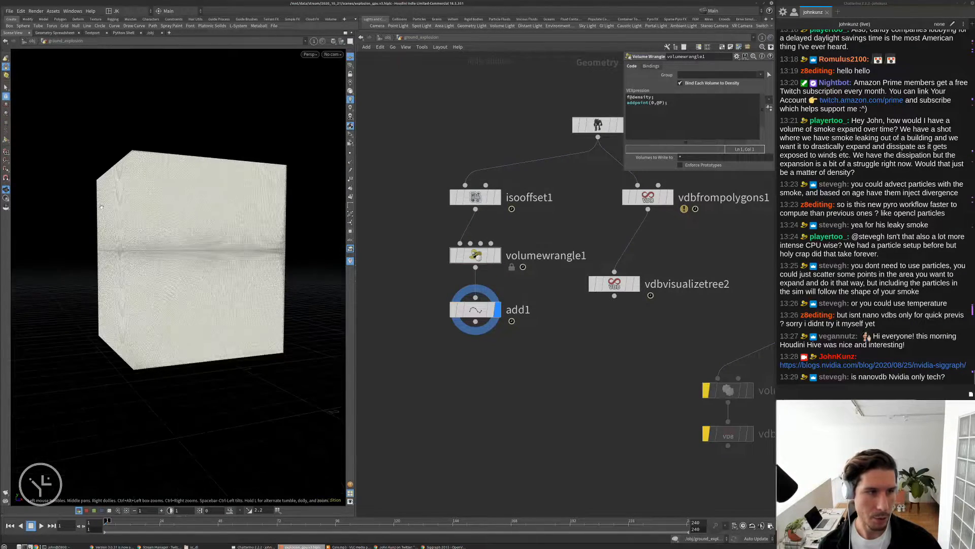
{"action": "left_click_drag", "start_coordinate": [282, 325], "coordinate": [236, 324]}
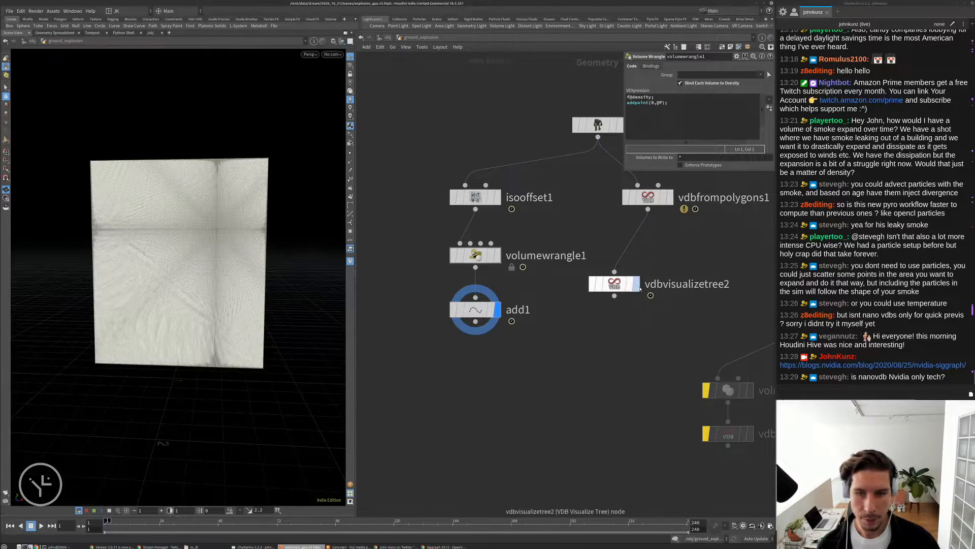
Display vdbvisualizetree2 and align it directly below vdbfrompolygons1.
{"action": "left_click", "coordinate": [636, 284]}
{"action": "left_click_drag", "start_coordinate": [616, 285], "coordinate": [649, 312]}
{"action": "middle_click_drag", "start_coordinate": [581, 279], "coordinate": [536, 295]}
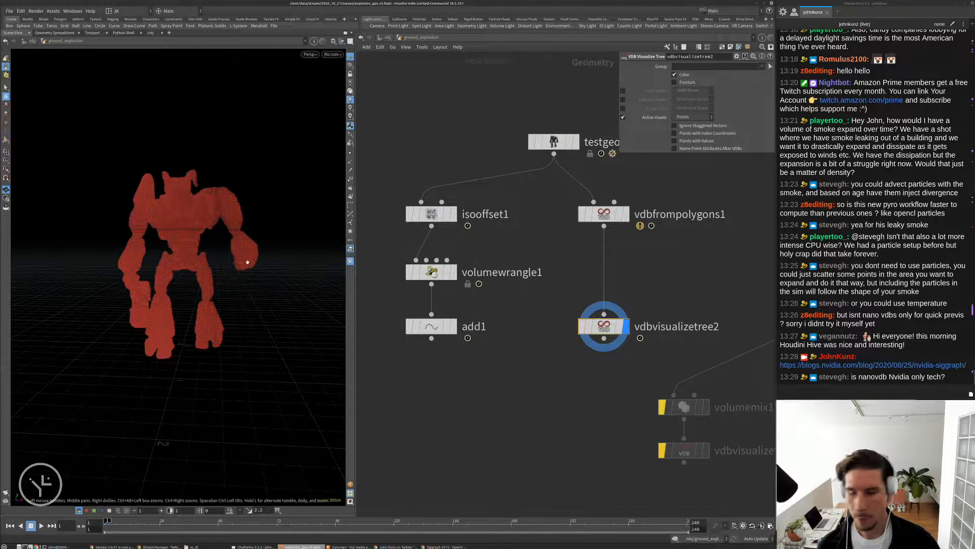
Display the add1 points again for comparison and read the node info of vdbfrompolygons1.
{"action": "left_click", "coordinate": [452, 327]}
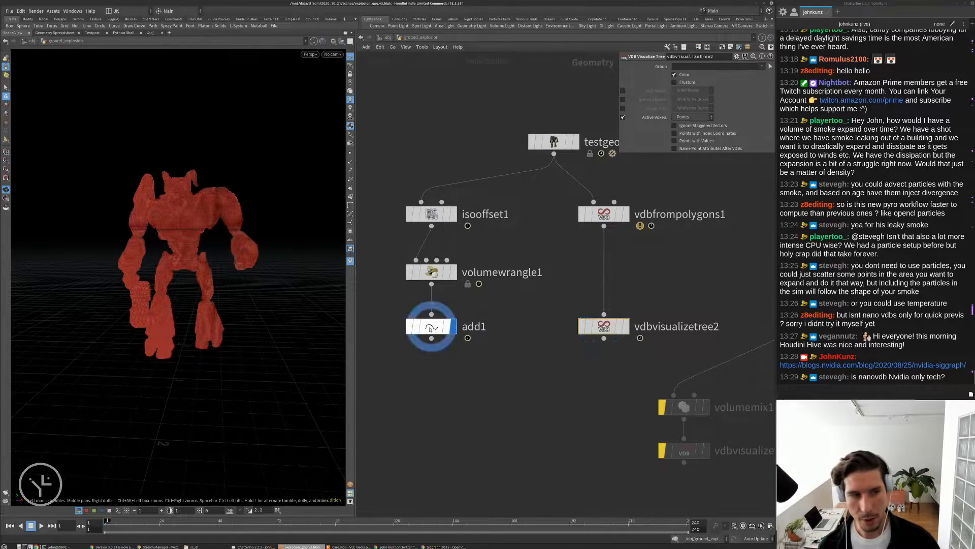
{"action": "left_click", "coordinate": [430, 329]}
{"action": "left_click_drag", "start_coordinate": [229, 320], "coordinate": [305, 178]}
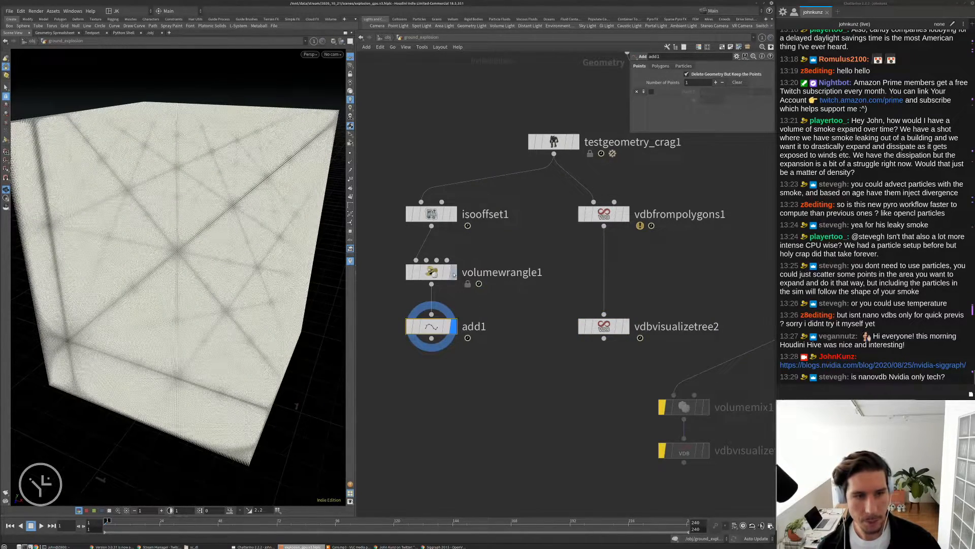
{"action": "middle_click", "coordinate": [500, 219]}
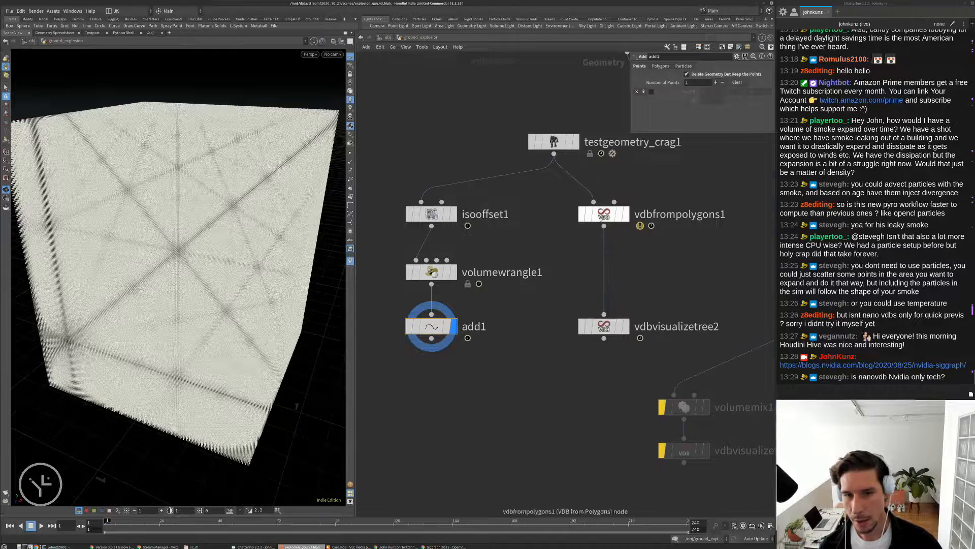
{"action": "middle_click", "coordinate": [603, 217]}
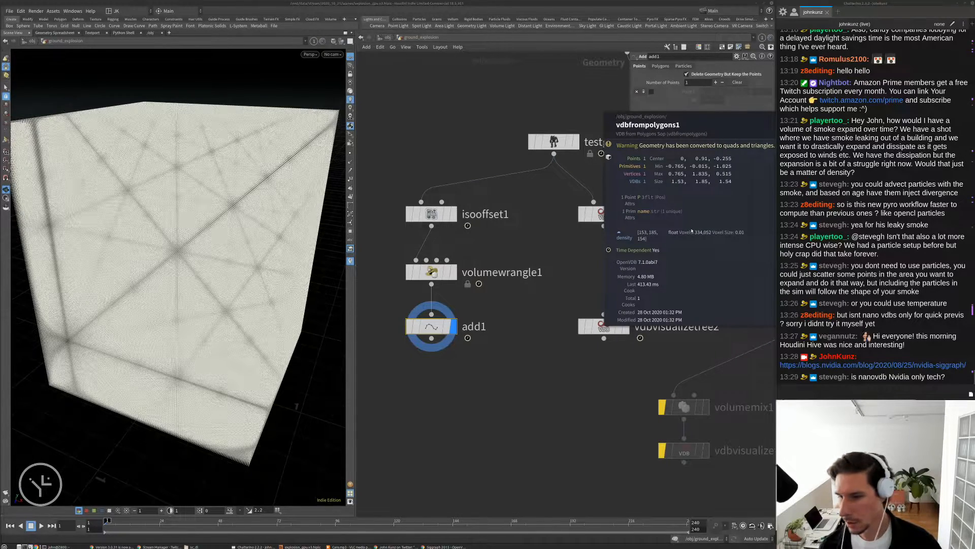
Add a Scatter node beside volumewrangle1, wire its input into the network, and display it framed in the viewport.
{"action": "scroll", "coordinate": [632, 234], "scroll_direction": "down", "scroll_amount": 3}
{"action": "middle_click_drag", "start_coordinate": [594, 264], "coordinate": [549, 289]}
{"action": "scroll", "coordinate": [547, 290], "scroll_direction": "up", "scroll_amount": 3}
{"action": "middle_click_drag", "start_coordinate": [487, 290], "coordinate": [593, 276]}
{"action": "key", "text": "Tab"}
{"action": "type", "text": "sca"}
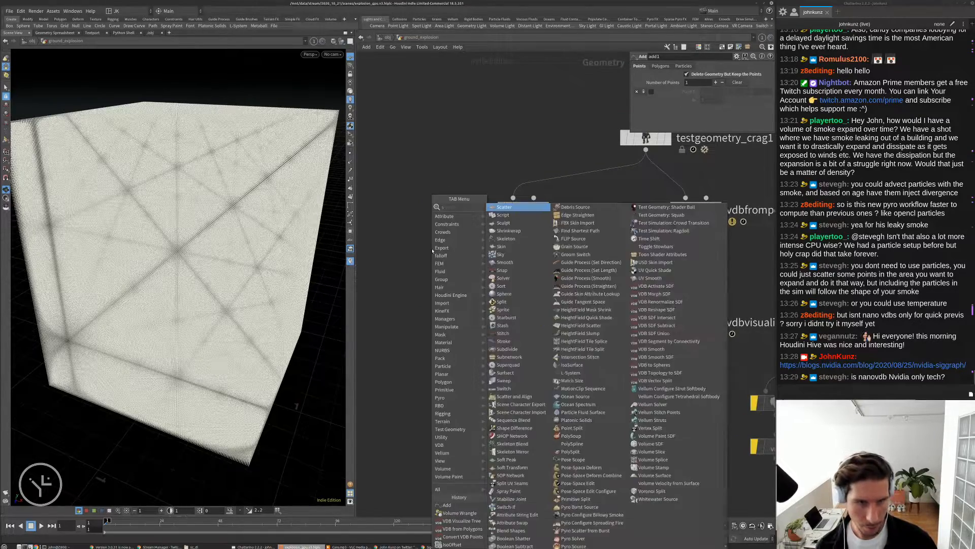
{"action": "key", "text": "Return"}
{"action": "left_click", "coordinate": [416, 268]}
{"action": "left_click_drag", "start_coordinate": [523, 222], "coordinate": [433, 270]}
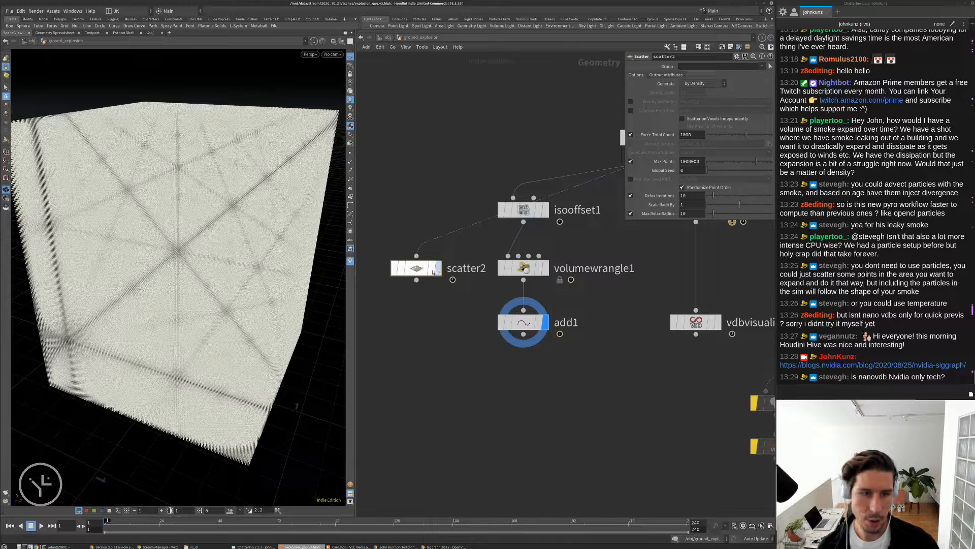
{"action": "left_click", "coordinate": [437, 269]}
{"action": "middle_click_drag", "start_coordinate": [384, 224], "coordinate": [387, 207]}
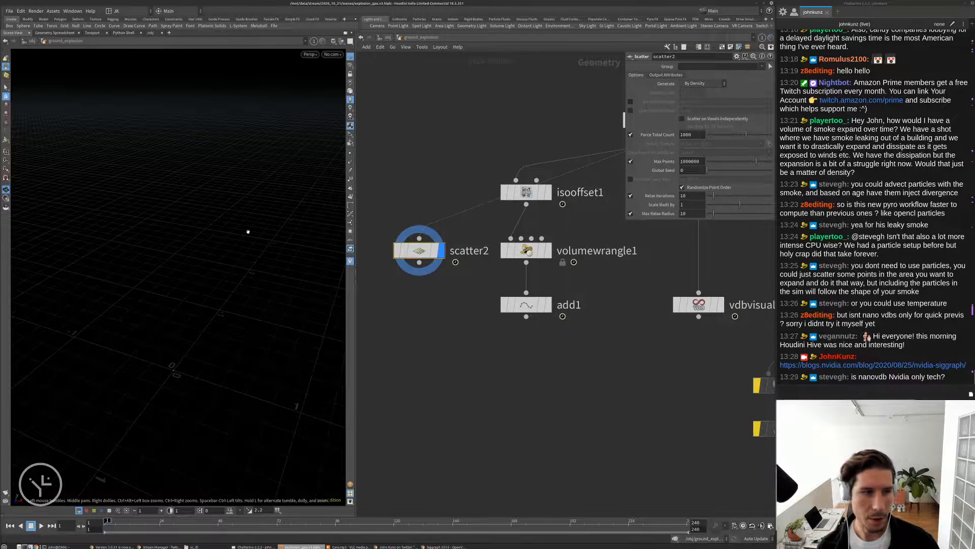
{"action": "key", "text": "space+g"}
Insert a Convert node between the test geometry and scatter2, then select scatter2.
{"action": "key", "text": "Tab"}
{"action": "type", "text": "con"}
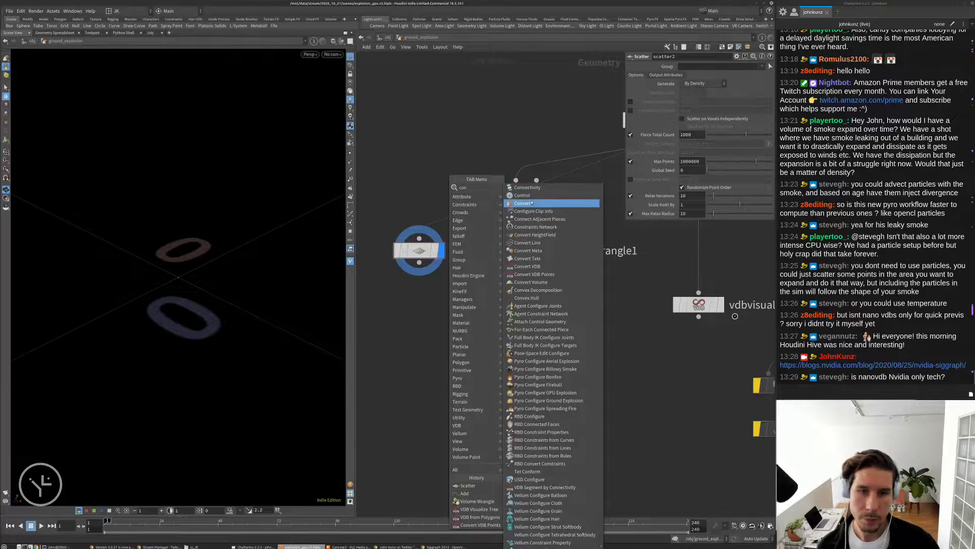
{"action": "left_click", "coordinate": [531, 203]}
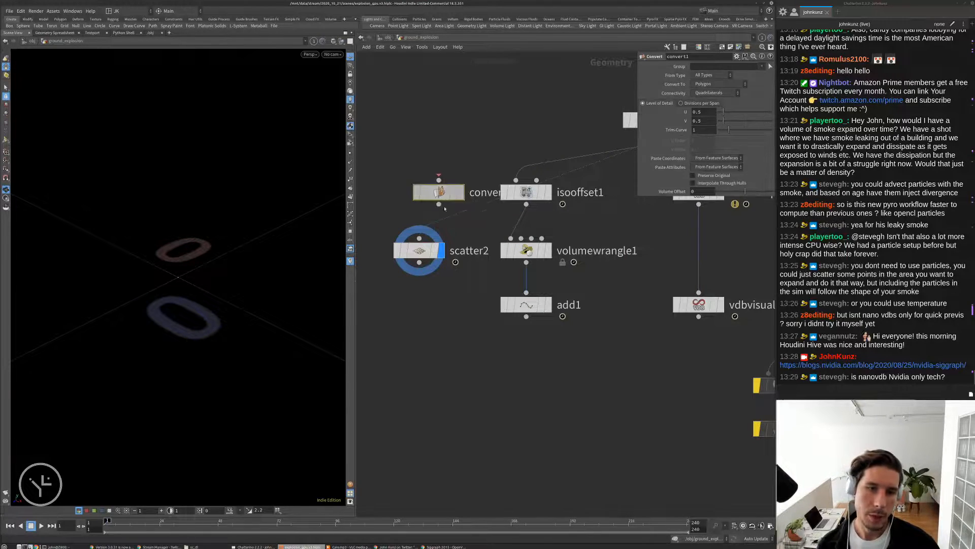
{"action": "left_click", "coordinate": [420, 179]}
{"action": "left_click", "coordinate": [419, 250]}
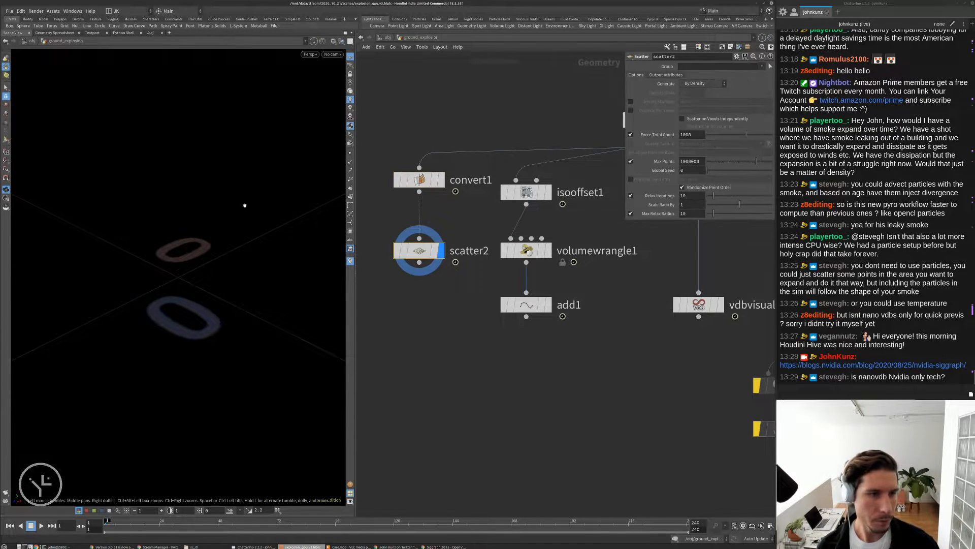
Frame the scattered points and set scatter2's Force Total Count to 10000.
{"action": "key", "text": "space+g"}
{"action": "left_click", "coordinate": [701, 135]}
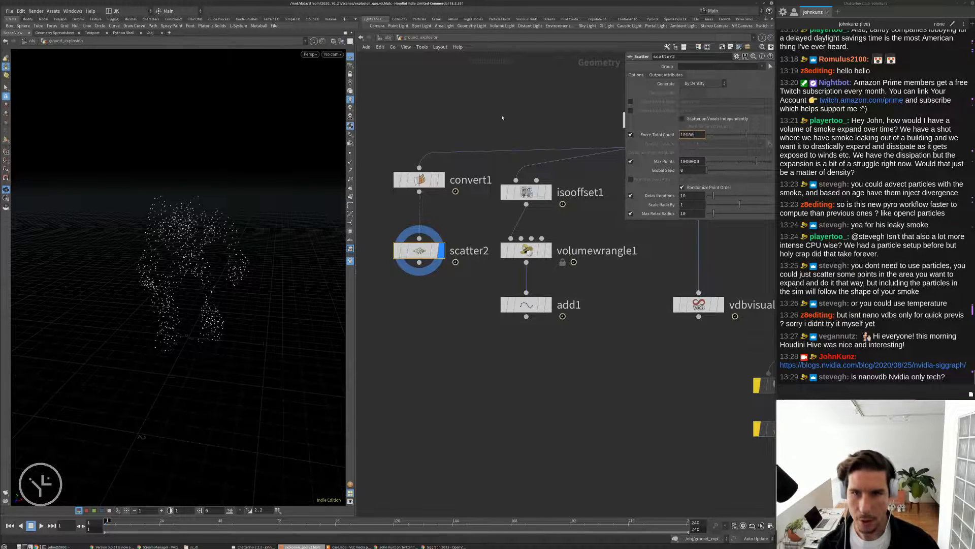
{"action": "key", "text": "Return"}
{"action": "left_click_drag", "start_coordinate": [234, 254], "coordinate": [206, 234], "text": "alt"}
{"action": "scroll", "coordinate": [629, 337], "scroll_direction": "down", "scroll_amount": 2}
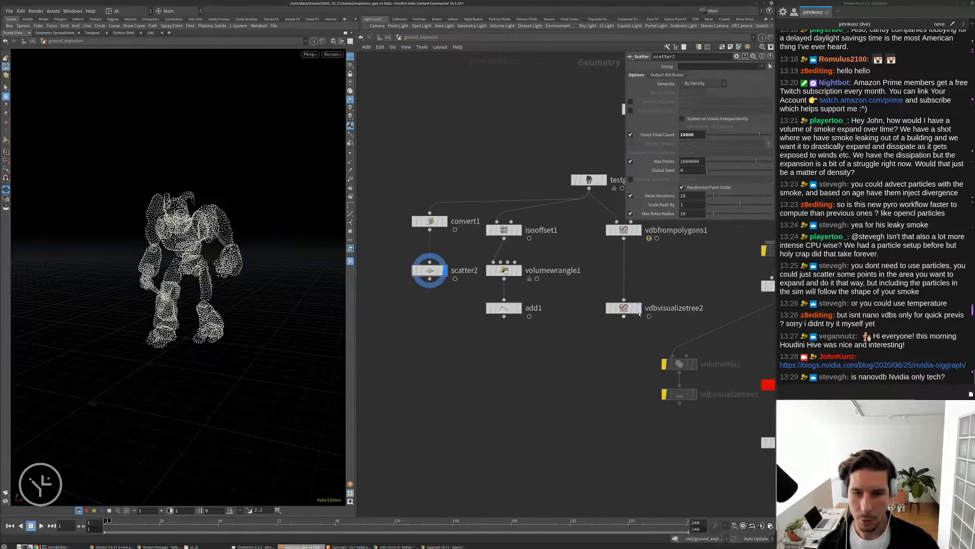
Display vdbvisualizetree2 and highlight the chat question about OpenCL particles.
{"action": "left_click", "coordinate": [638, 308]}
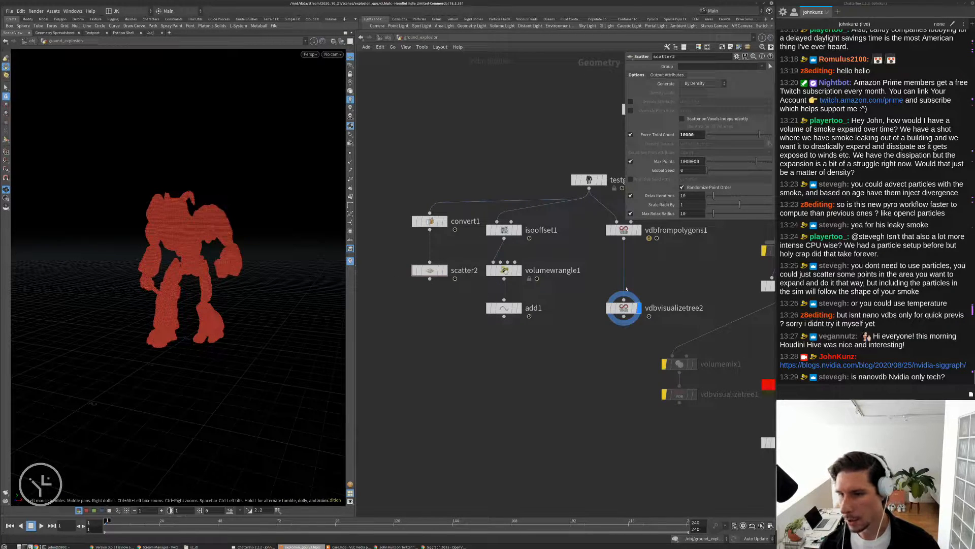
{"action": "left_click_drag", "start_coordinate": [939, 290], "coordinate": [848, 279]}
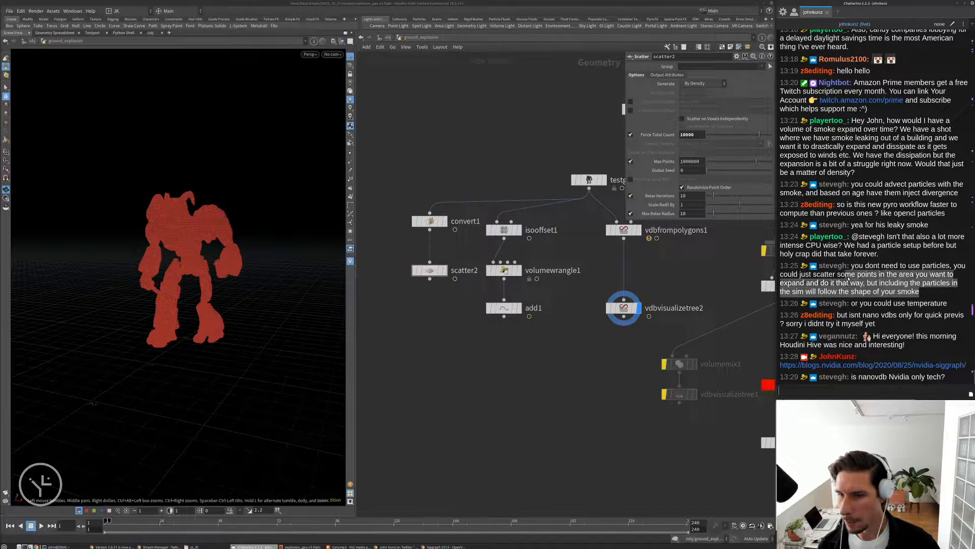
{"action": "left_click", "coordinate": [885, 254]}
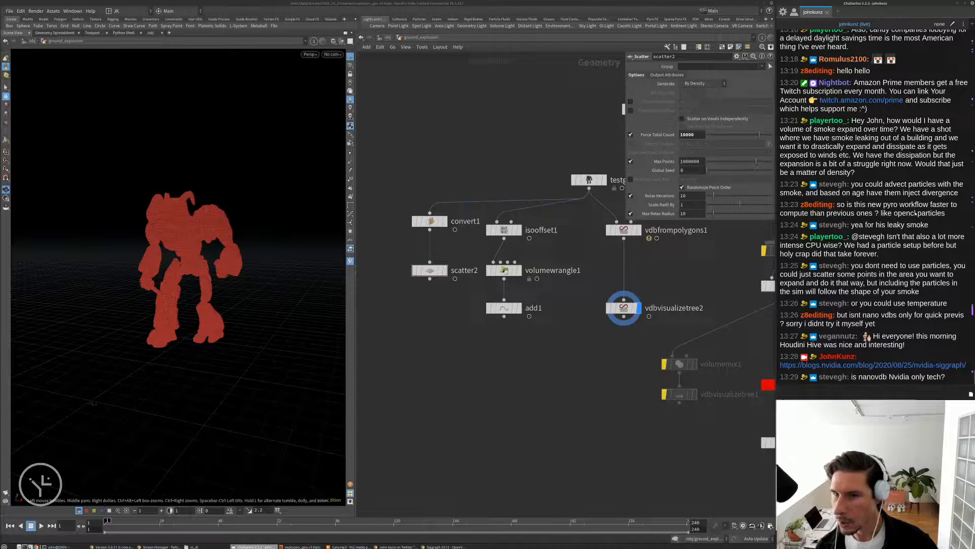
{"action": "left_click_drag", "start_coordinate": [950, 214], "coordinate": [890, 217]}
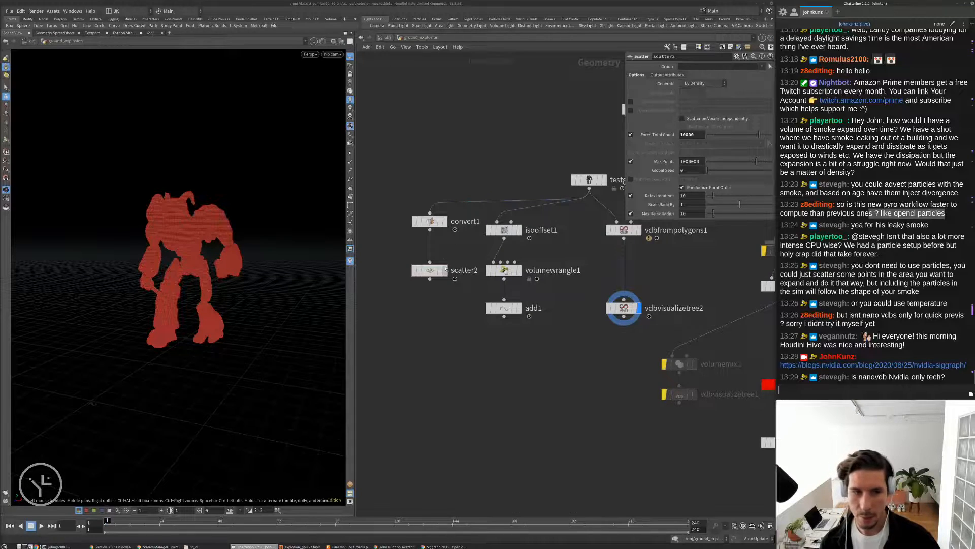
Display the scatter2 points again and examine the figure from another angle.
{"action": "left_click", "coordinate": [445, 270]}
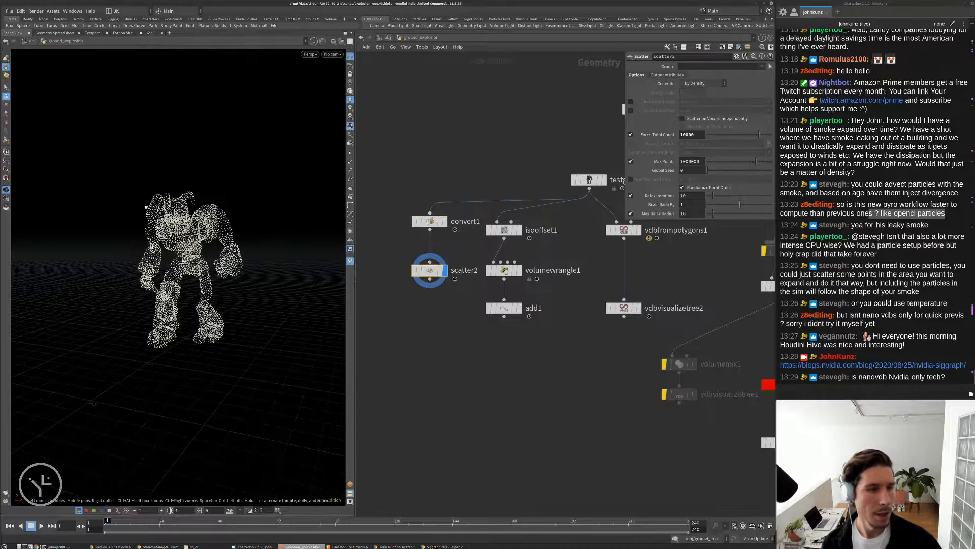
{"action": "left_click_drag", "start_coordinate": [146, 206], "coordinate": [157, 201]}
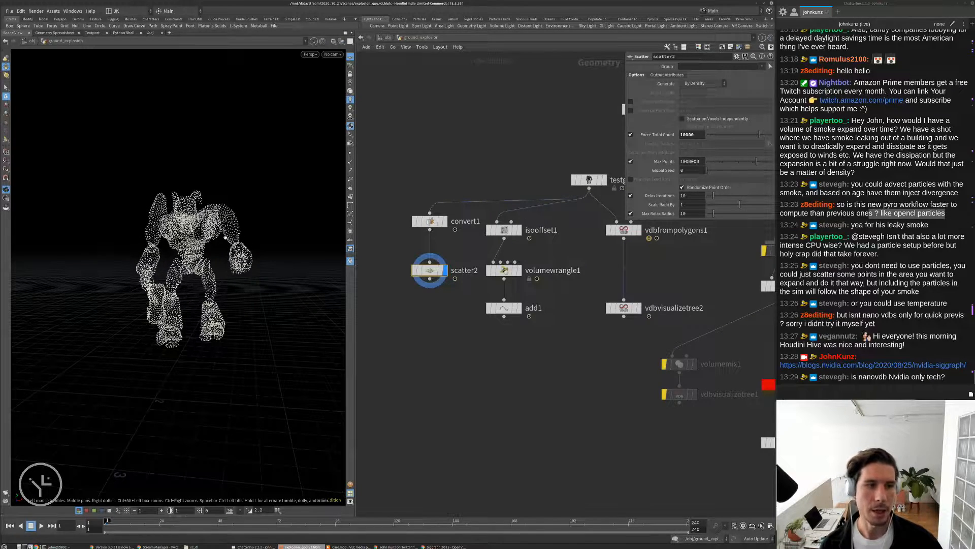
{"action": "left_click_drag", "start_coordinate": [305, 489], "coordinate": [325, 482]}
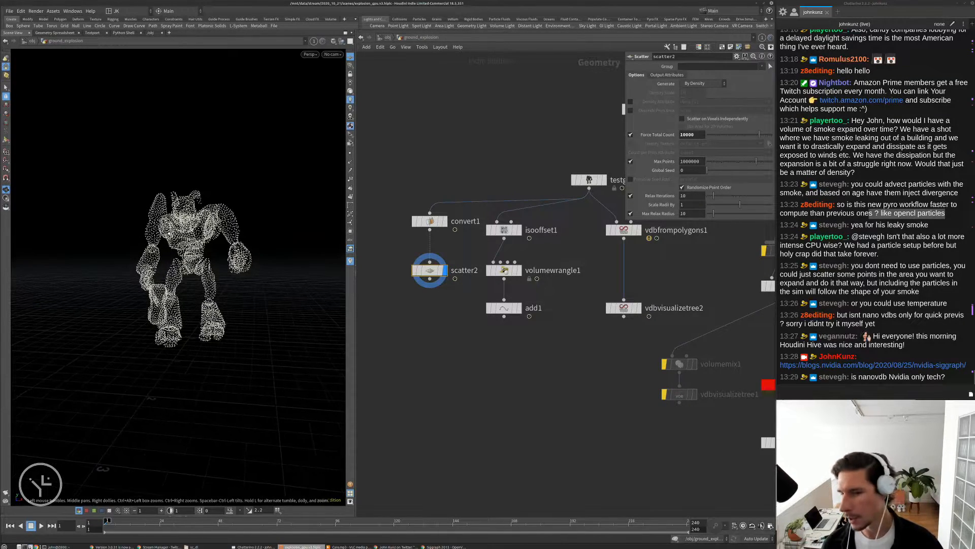
{"action": "scroll", "coordinate": [622, 334], "scroll_direction": "up", "scroll_amount": 3}
Compare the active VDB voxels of vdbvisualizetree2 with the full voxel block of add1 from several angles.
{"action": "left_click", "coordinate": [638, 308]}
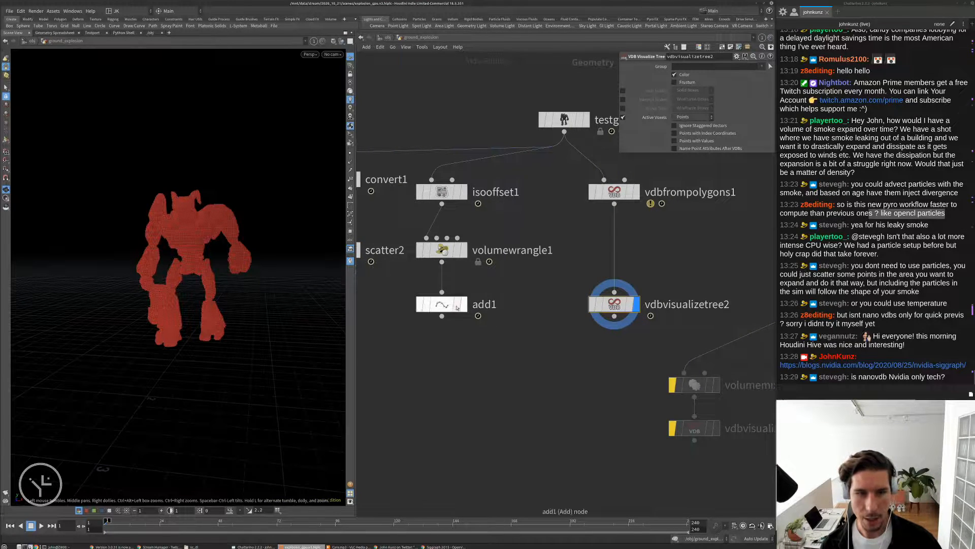
{"action": "left_click", "coordinate": [456, 305]}
{"action": "left_click_drag", "start_coordinate": [322, 225], "coordinate": [191, 252]}
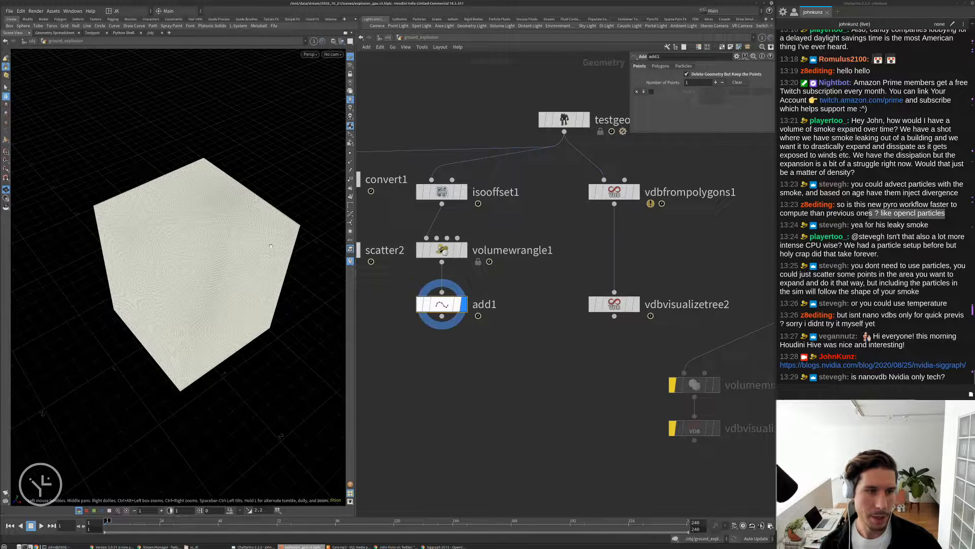
{"action": "left_click", "coordinate": [637, 305]}
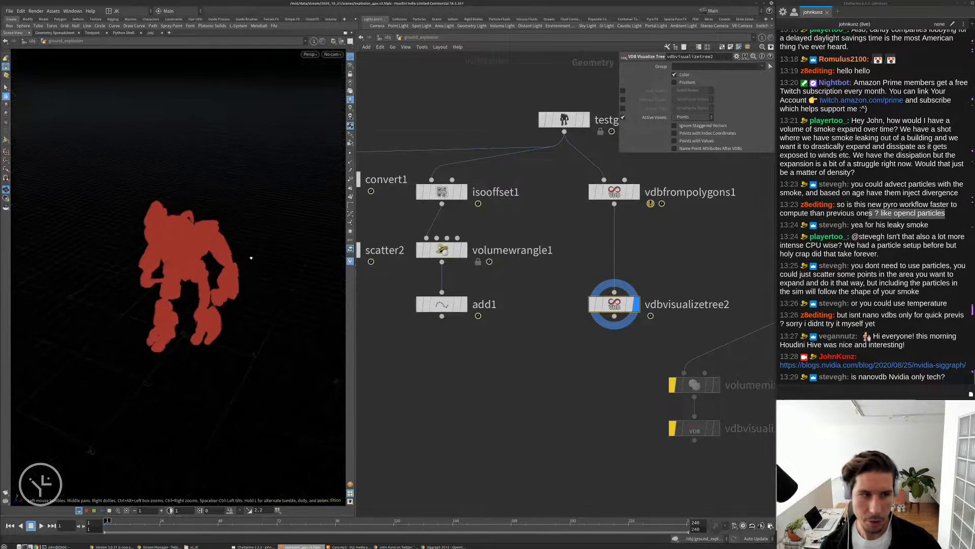
{"action": "left_click_drag", "start_coordinate": [249, 260], "coordinate": [231, 230]}
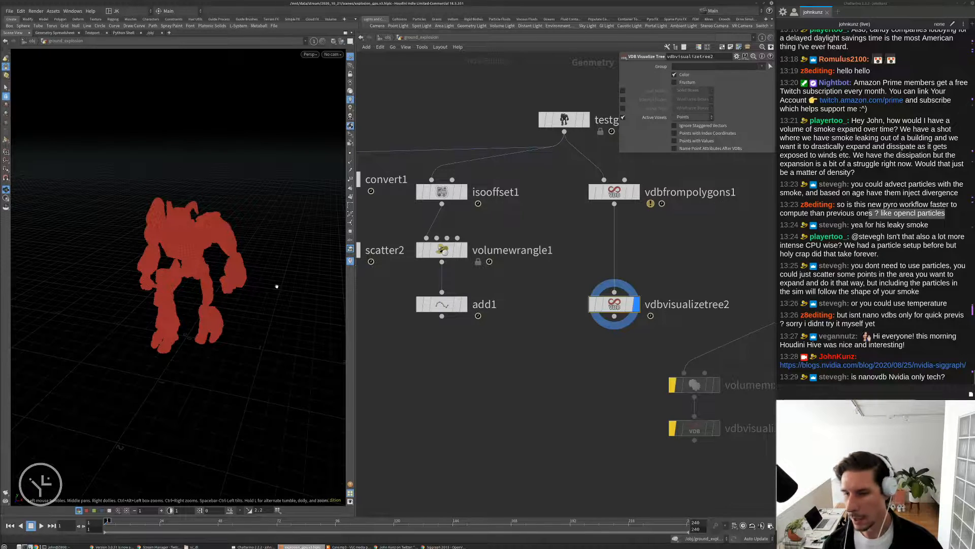
{"action": "left_click_drag", "start_coordinate": [234, 317], "coordinate": [239, 266]}
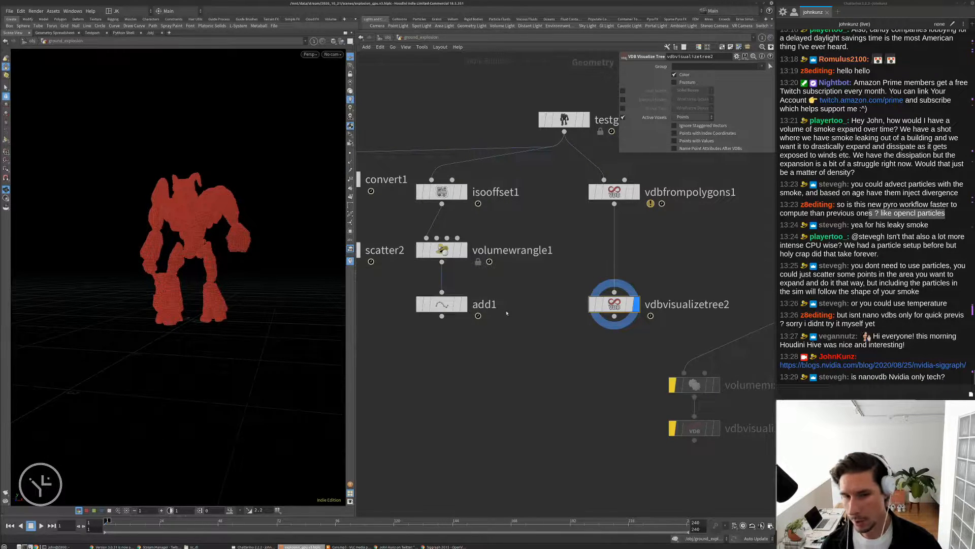
Review the Simulation, Sourcing and Solving parameters of pyrosolver_ground_explosion.
{"action": "scroll", "coordinate": [563, 262], "scroll_direction": "down", "scroll_amount": 5}
{"action": "scroll", "coordinate": [563, 262], "scroll_direction": "up", "scroll_amount": 5}
{"action": "left_click", "coordinate": [563, 263]}
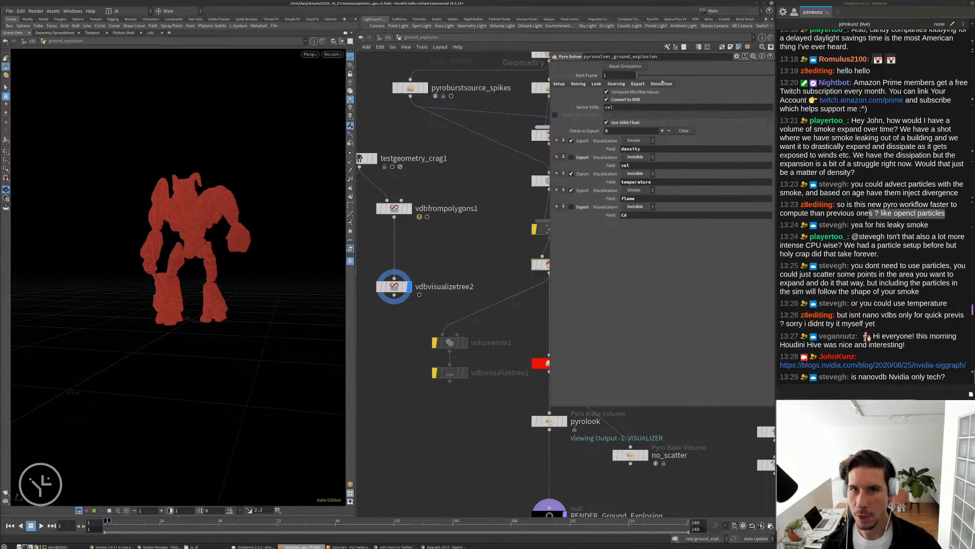
{"action": "left_click", "coordinate": [661, 84]}
{"action": "left_click", "coordinate": [616, 84]}
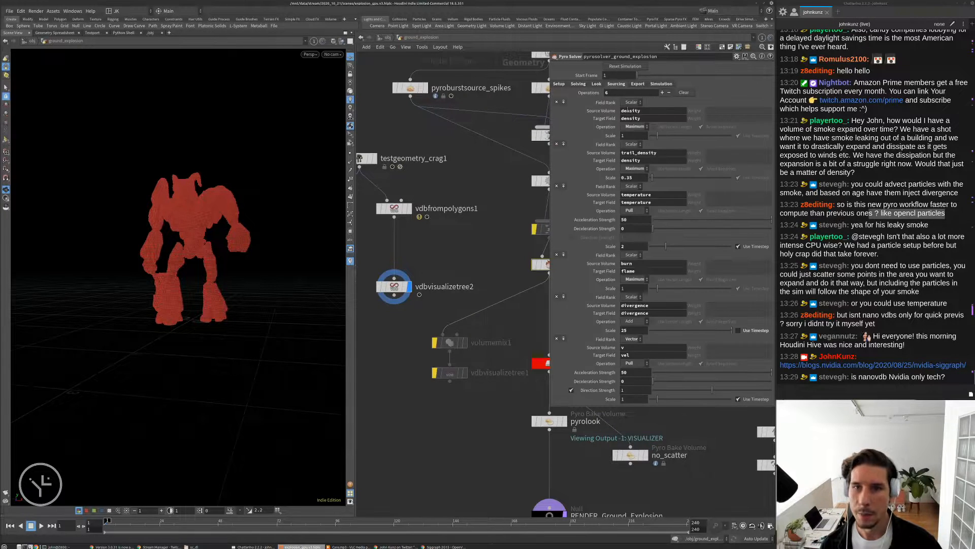
{"action": "left_click", "coordinate": [582, 85]}
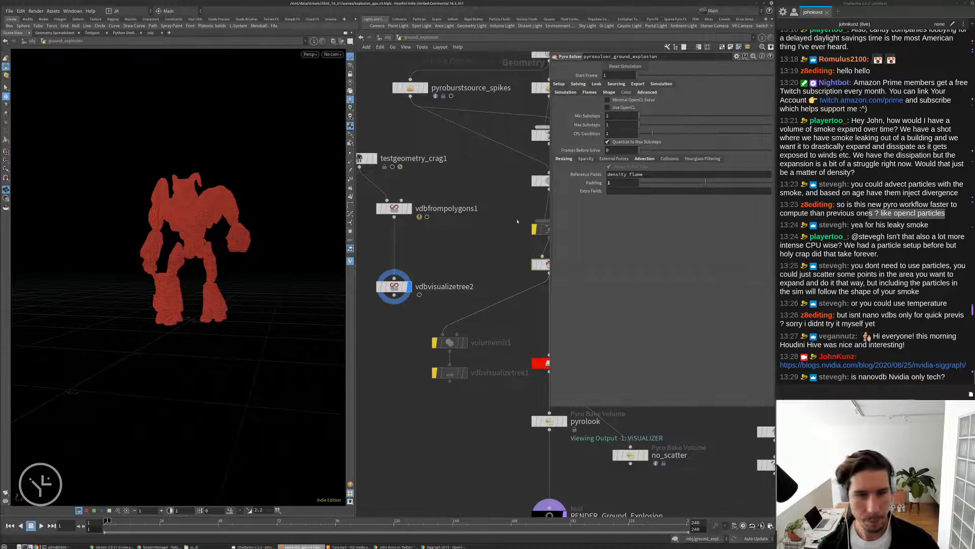
Move the whole test geometry node group further away from the explosion network.
{"action": "scroll", "coordinate": [517, 222], "scroll_direction": "down", "scroll_amount": 5}
{"action": "left_click_drag", "start_coordinate": [480, 277], "coordinate": [371, 187]}
{"action": "scroll", "coordinate": [406, 204], "scroll_direction": "down", "scroll_amount": 5}
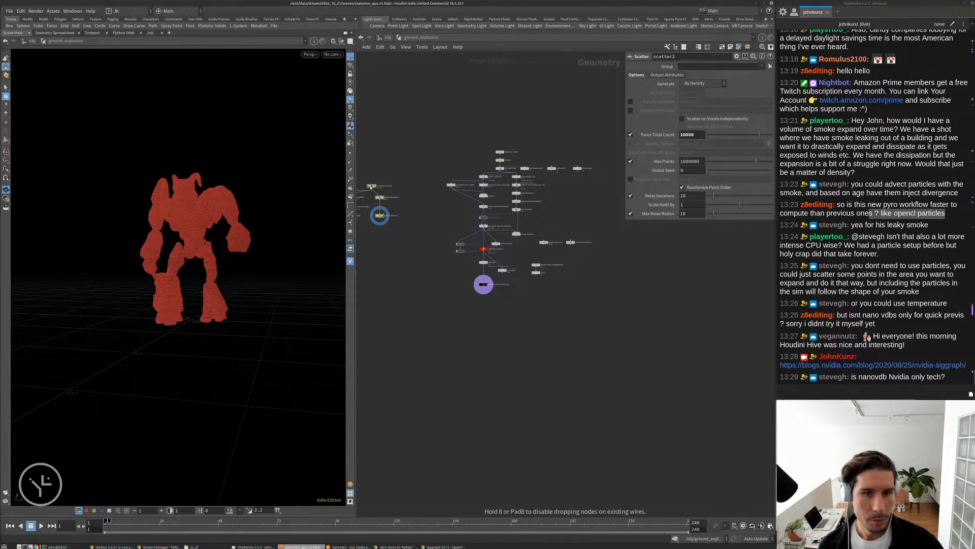
Display pyrosolver_ground_explosion and show its Sparsity settings with the sparse solving option.
{"action": "middle_click_drag", "start_coordinate": [407, 211], "coordinate": [461, 202]}
{"action": "scroll", "coordinate": [461, 201], "scroll_direction": "up", "scroll_amount": 4}
{"action": "middle_click_drag", "start_coordinate": [588, 230], "coordinate": [515, 268]}
{"action": "scroll", "coordinate": [515, 268], "scroll_direction": "up", "scroll_amount": 5}
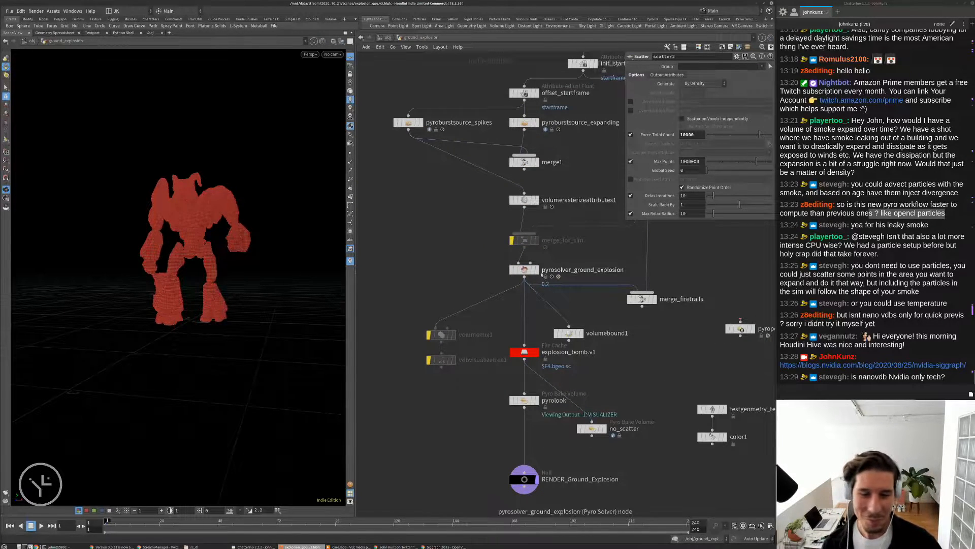
{"action": "left_click", "coordinate": [536, 270]}
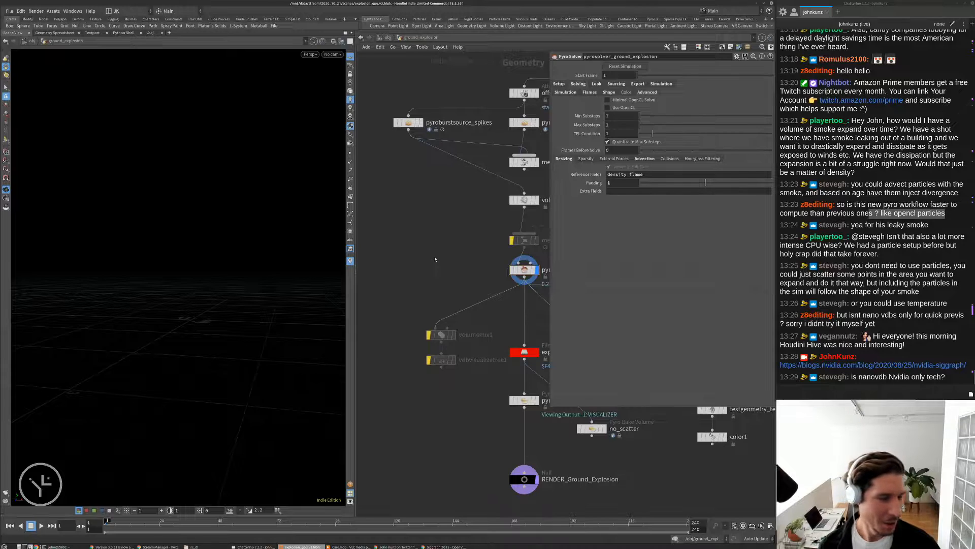
{"action": "scroll", "coordinate": [435, 259], "scroll_direction": "down", "scroll_amount": 3}
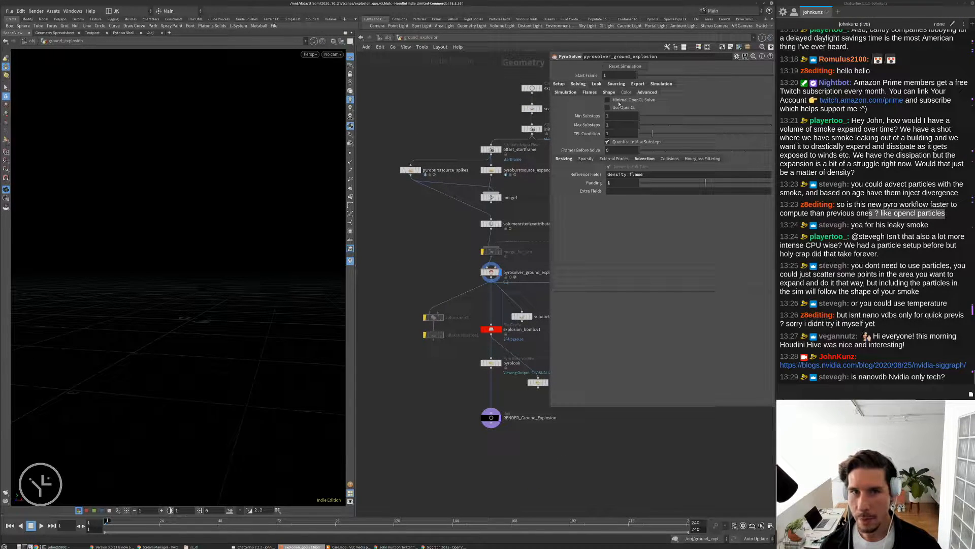
{"action": "left_click", "coordinate": [586, 158]}
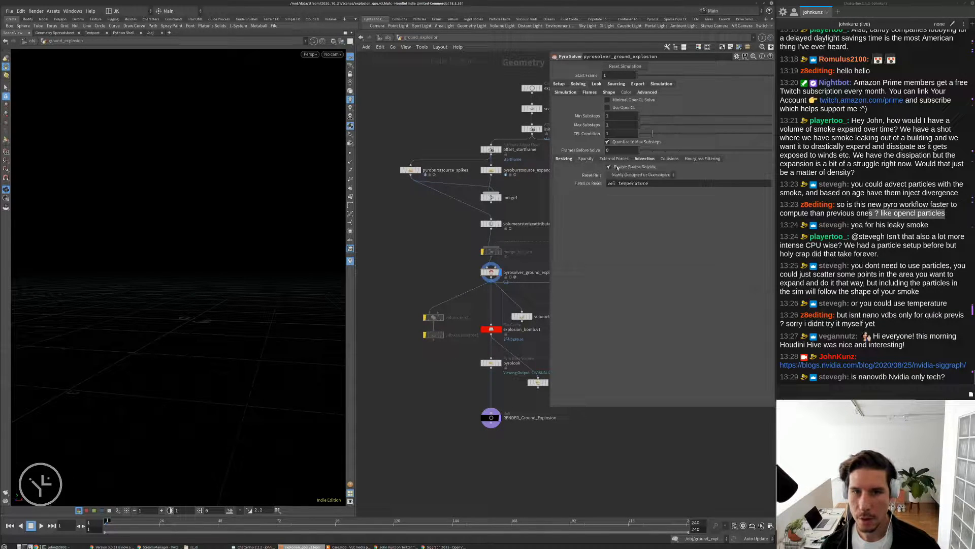
{"action": "scroll", "coordinate": [465, 249], "scroll_direction": "up", "scroll_amount": 3}
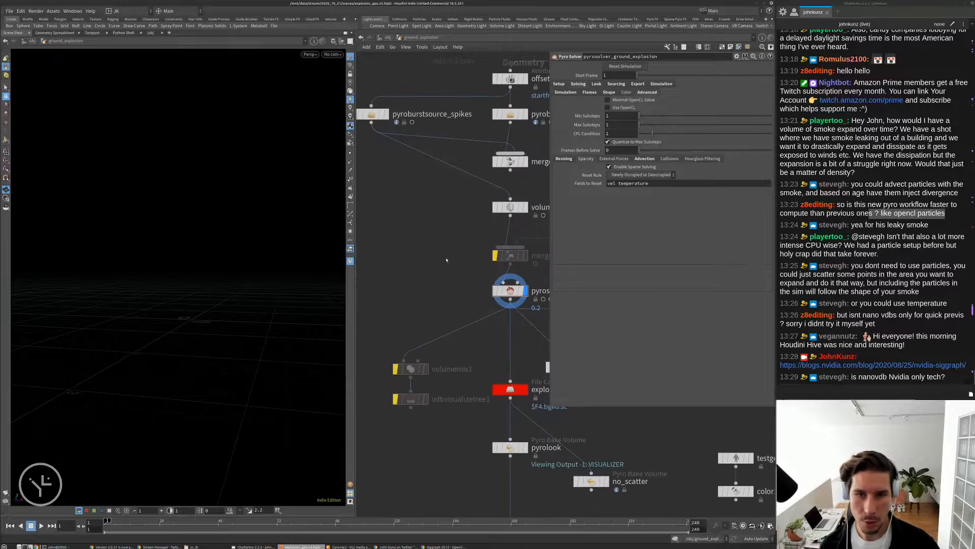
{"action": "middle_click_drag", "start_coordinate": [433, 265], "coordinate": [416, 249]}
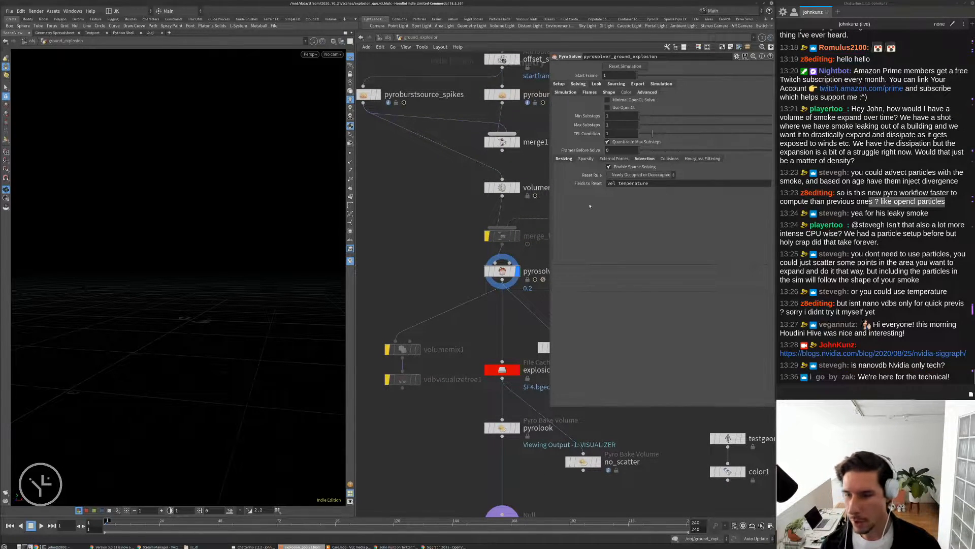
{"action": "left_click", "coordinate": [358, 268]}
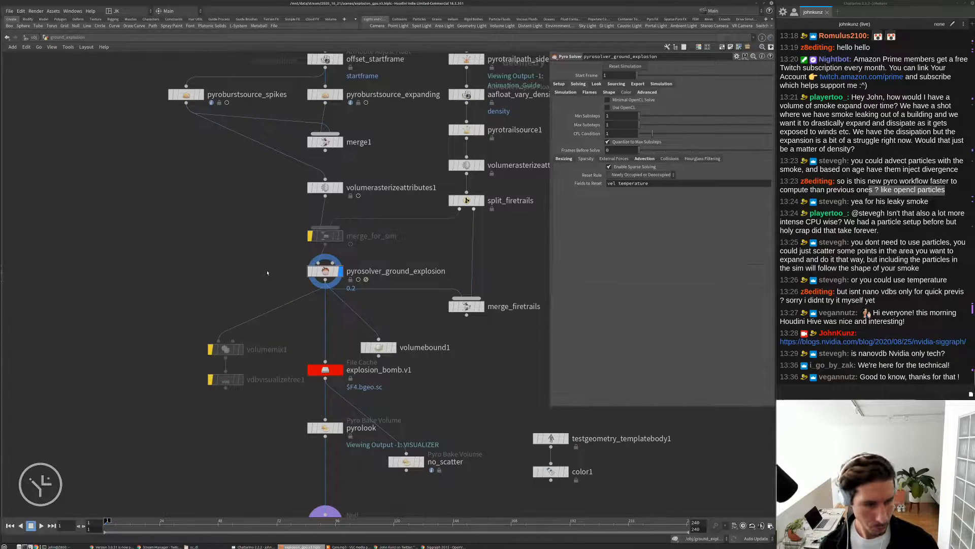
{"action": "left_click", "coordinate": [3, 267]}
Place an Object Merge node beside pyrosolver_ground_explosion.
{"action": "key", "text": "Tab"}
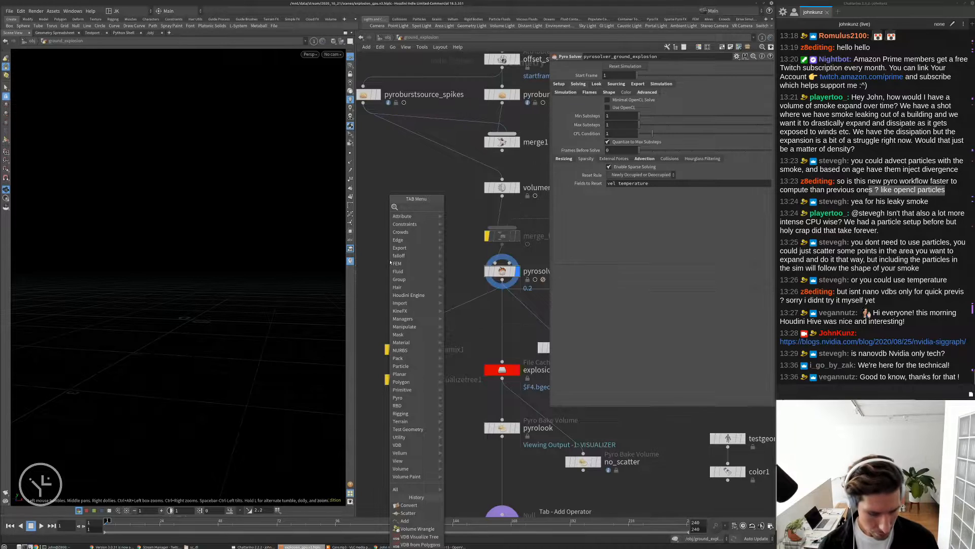
{"action": "type", "text": "objec"}
{"action": "key", "text": "Return"}
{"action": "left_click", "coordinate": [390, 260]}
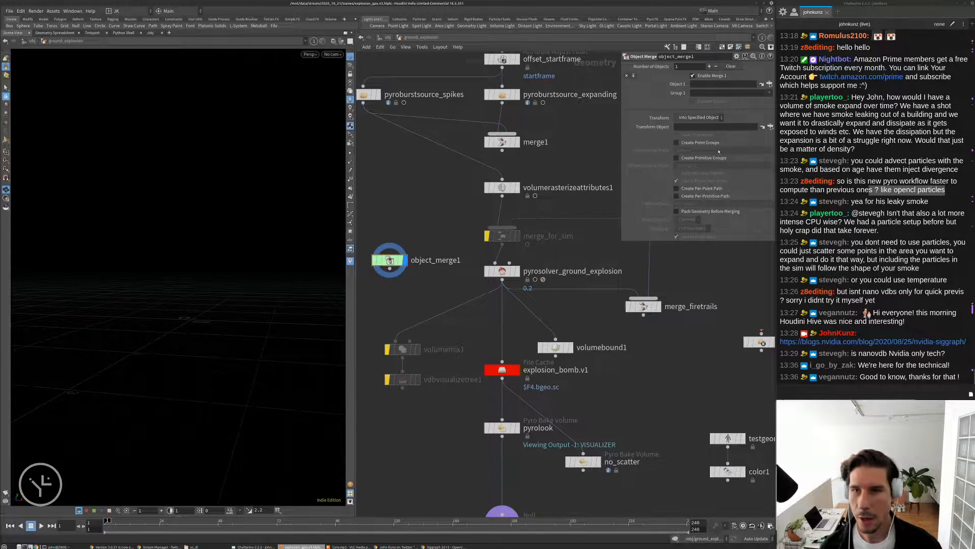
Reference pyrosolver_ground_explosion as the source object of object_merge1.
{"action": "left_click", "coordinate": [762, 84]}
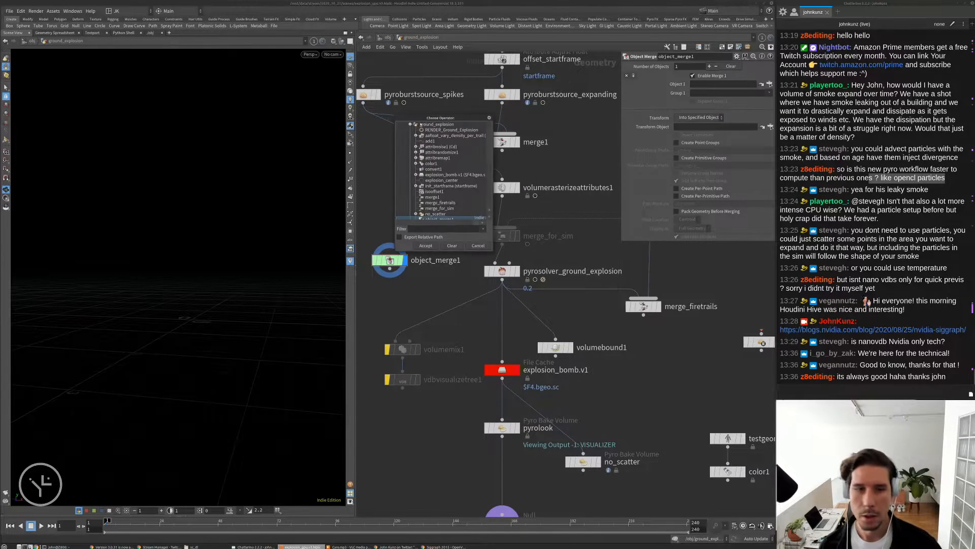
{"action": "left_click", "coordinate": [502, 271]}
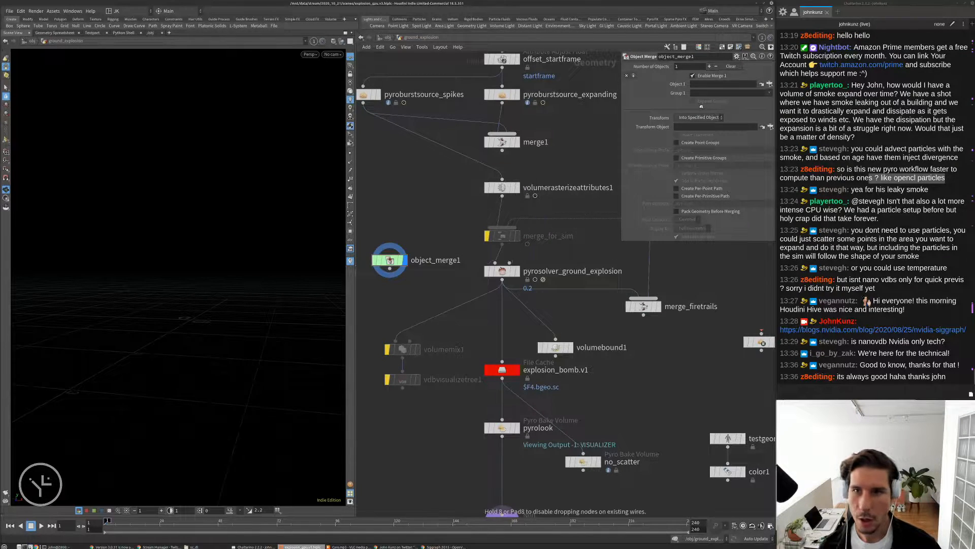
{"action": "left_click_drag", "start_coordinate": [620, 241], "coordinate": [473, 230]}
{"action": "left_click", "coordinate": [640, 84]}
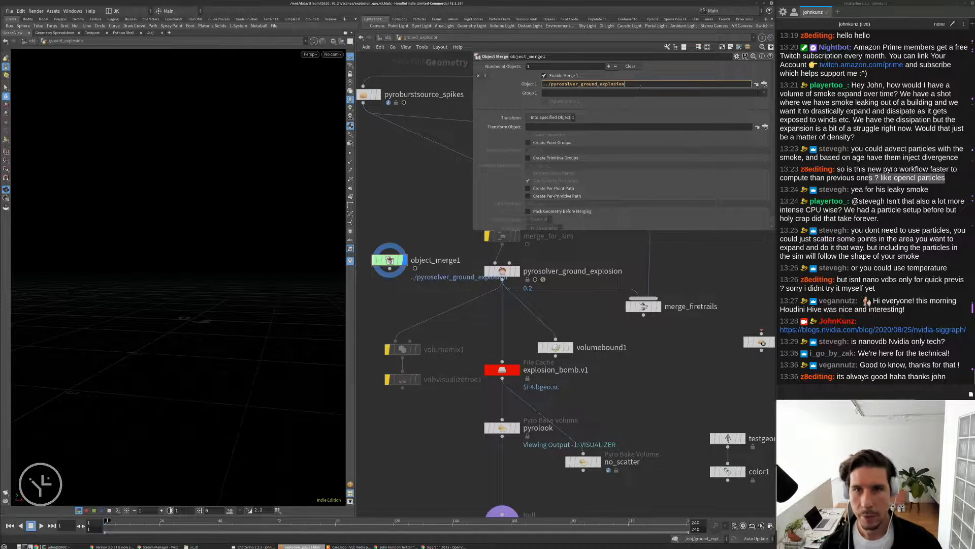
Extend the Object 1 path to ../pyrosolver_ground_explosion/dopnet1:*/active and check the node's result one frame further.
{"action": "type", "text": "/dop"}
{"action": "key", "text": "Down"}
{"action": "key", "text": "Down"}
{"action": "key", "text": "Down"}
{"action": "key", "text": "Down"}
{"action": "key", "text": "Return"}
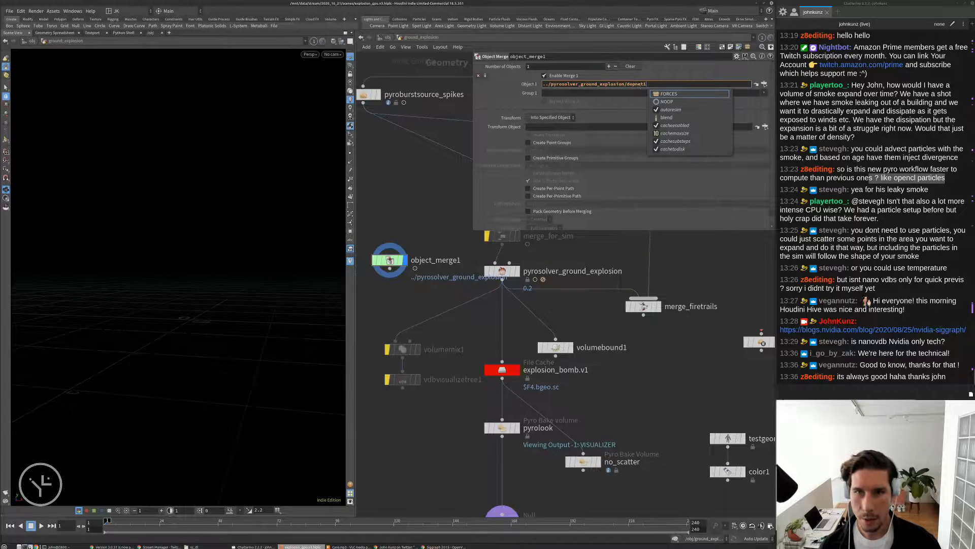
{"action": "type", "text": ":*"}
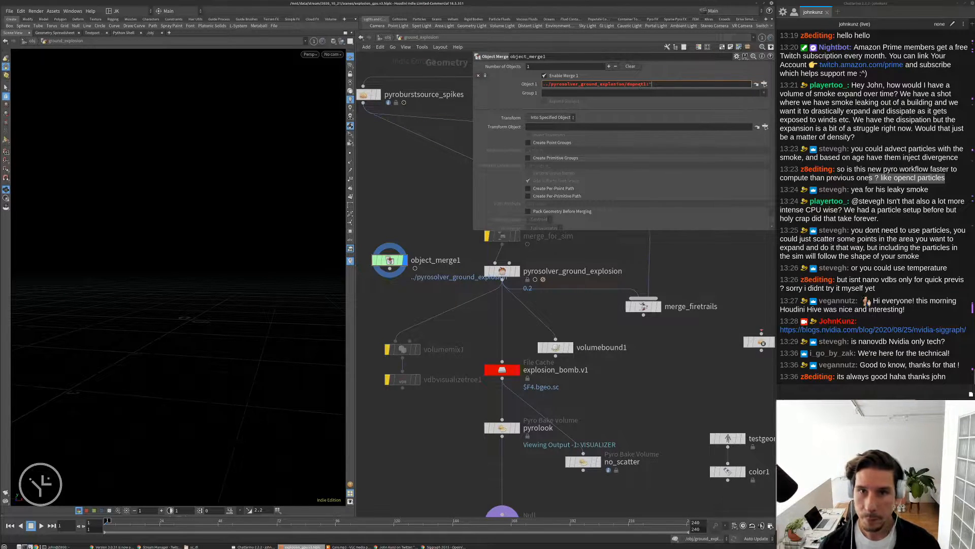
{"action": "type", "text": "/active"}
{"action": "key", "text": "Return"}
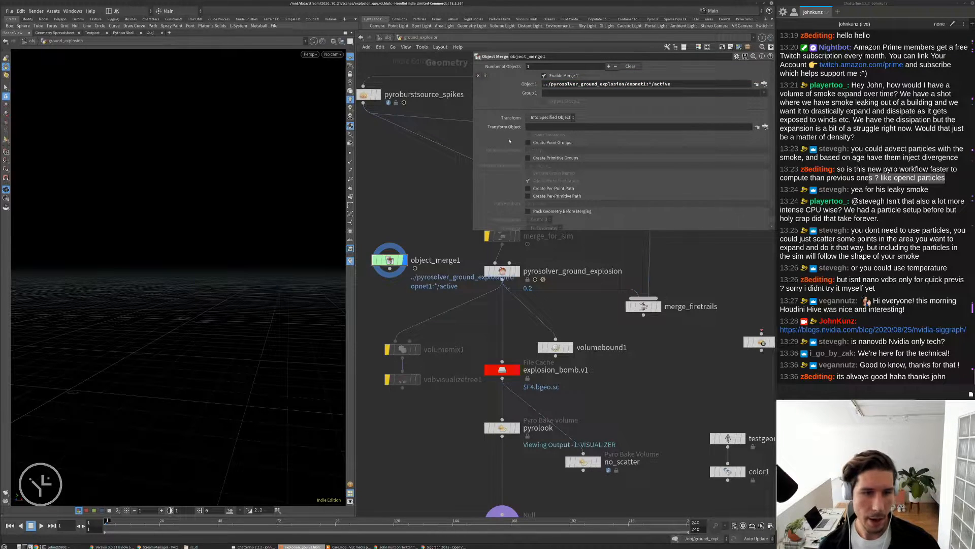
{"action": "middle_click", "coordinate": [389, 262]}
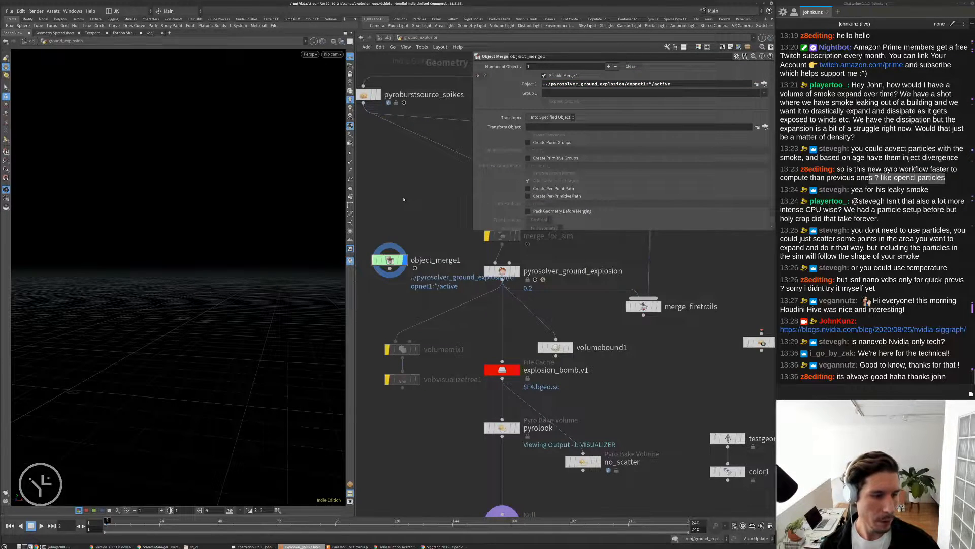
{"action": "key", "text": "Right"}
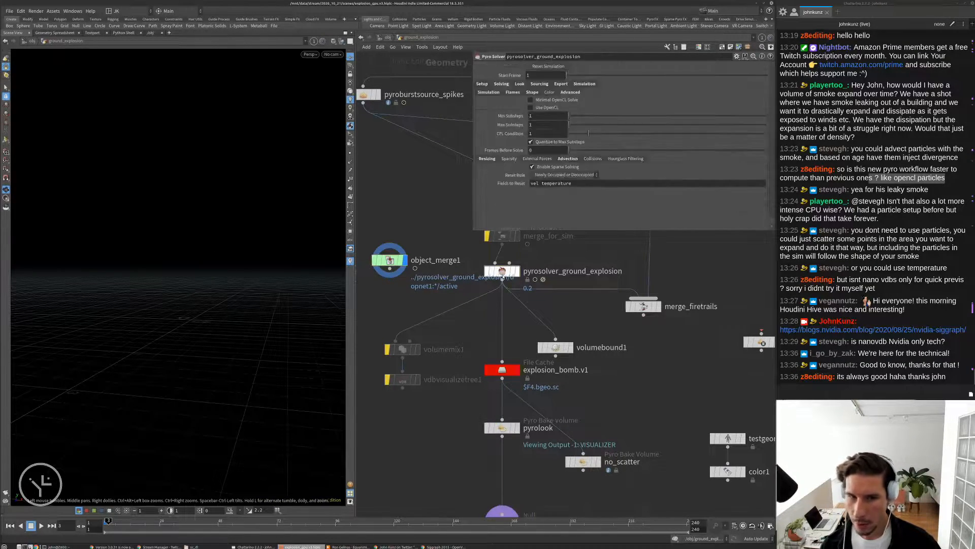
Go inside the pyro solver's DOP network and inspect the pyro object's active field data in the Geometry Spreadsheet.
{"action": "double_click", "coordinate": [502, 274]}
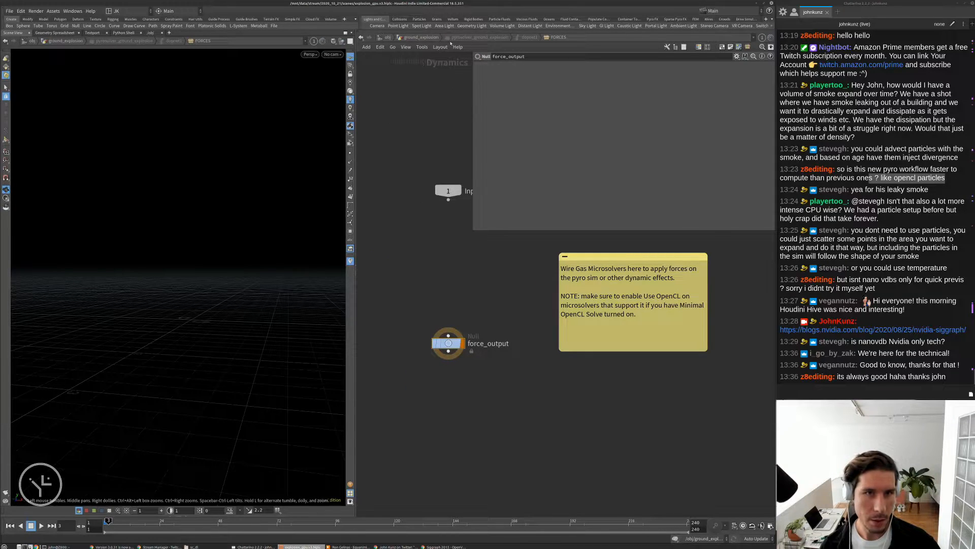
{"action": "left_click", "coordinate": [506, 37]}
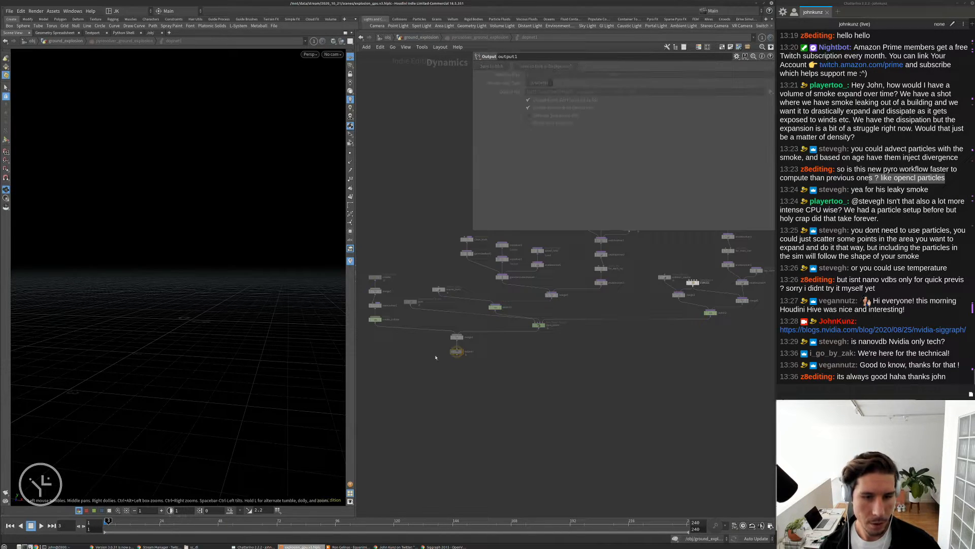
{"action": "scroll", "coordinate": [436, 358], "scroll_direction": "up", "scroll_amount": 3}
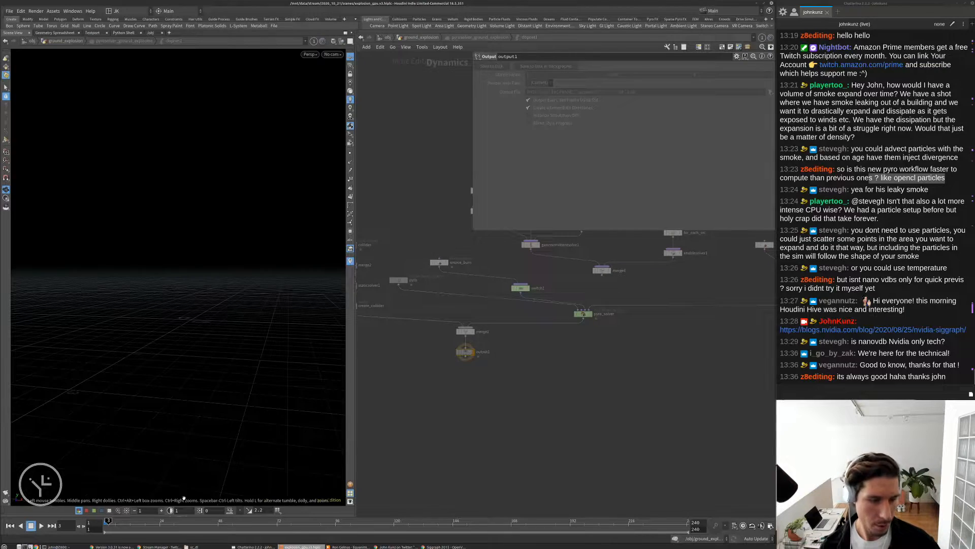
{"action": "left_click_drag", "start_coordinate": [169, 514], "coordinate": [161, 284]}
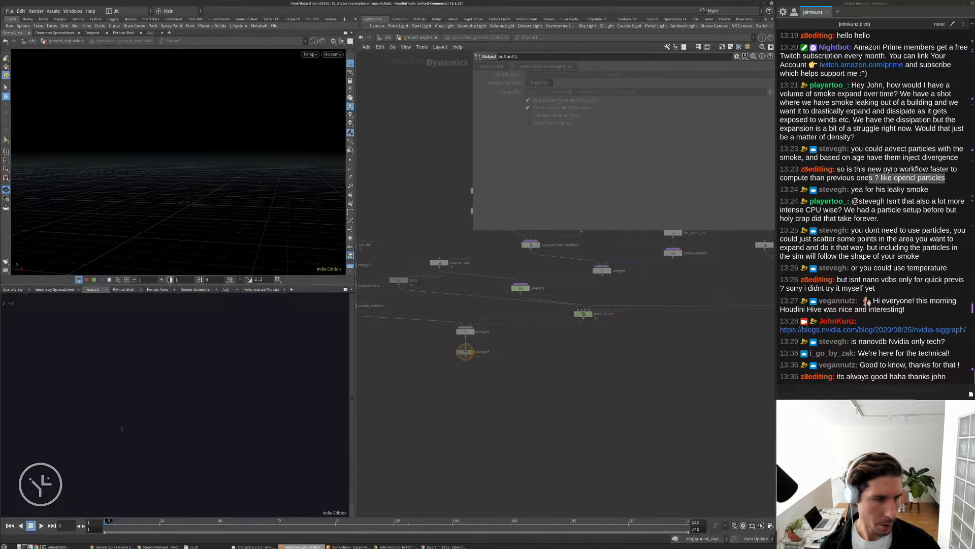
{"action": "left_click", "coordinate": [55, 289]}
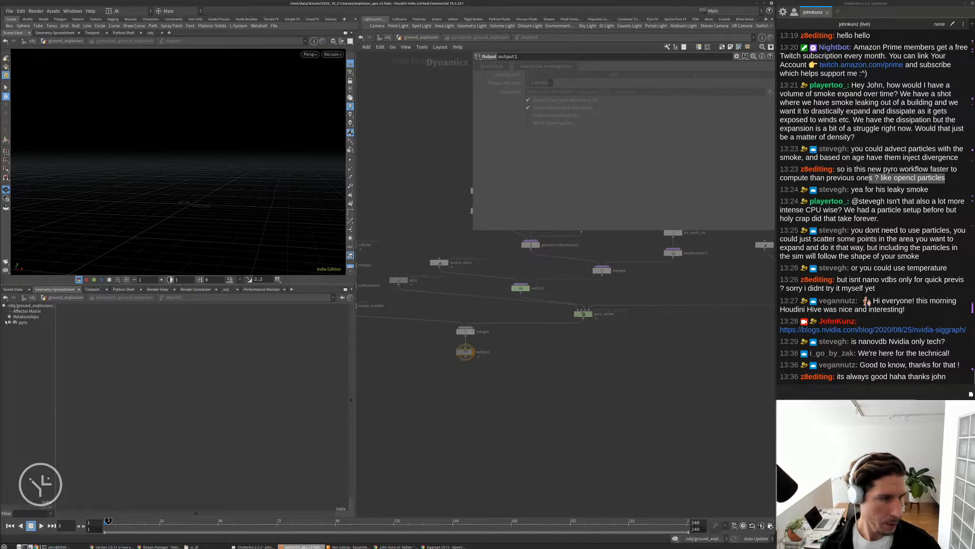
{"action": "left_click", "coordinate": [9, 322]}
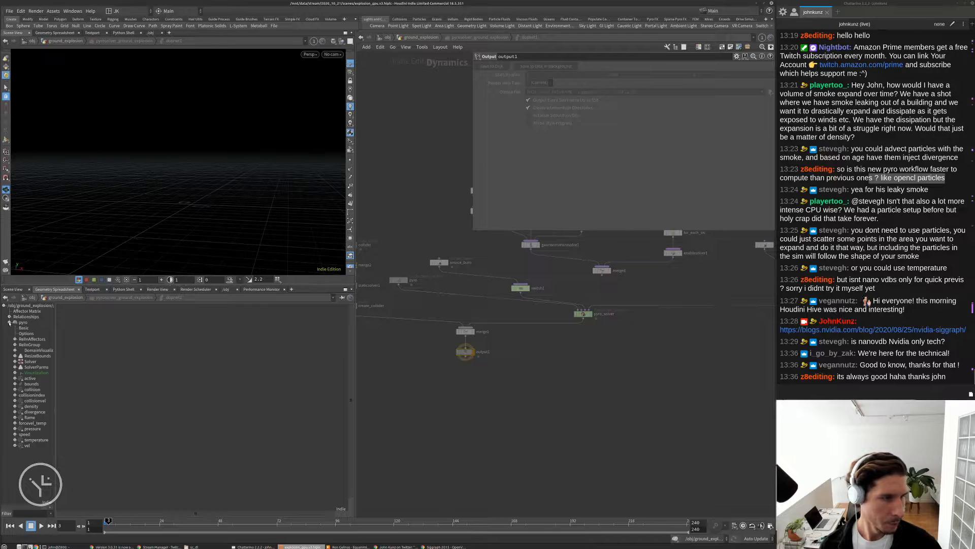
{"action": "left_click", "coordinate": [33, 379]}
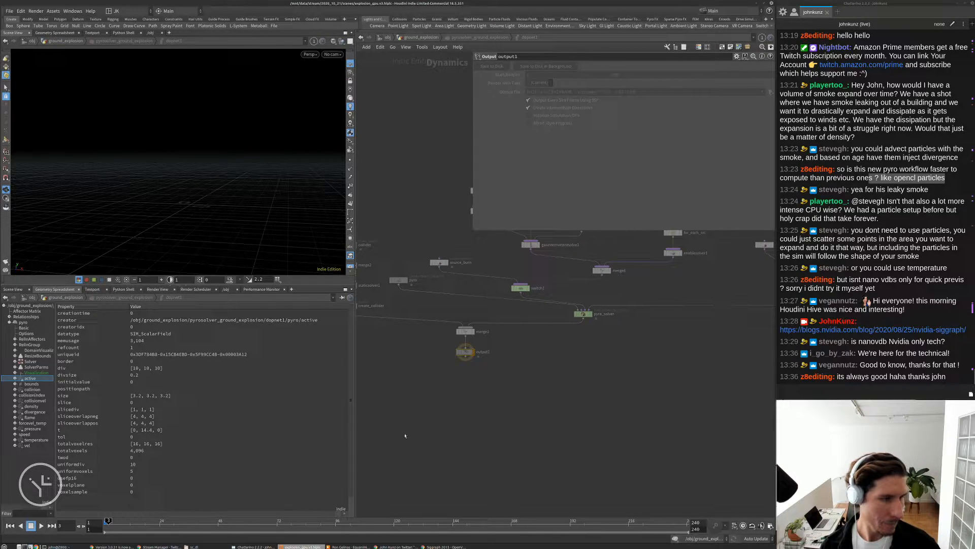
Return to ground_explosion and show the volumevisualmode intrinsic among the primitive data of object_merge1.
{"action": "left_click", "coordinate": [421, 37]}
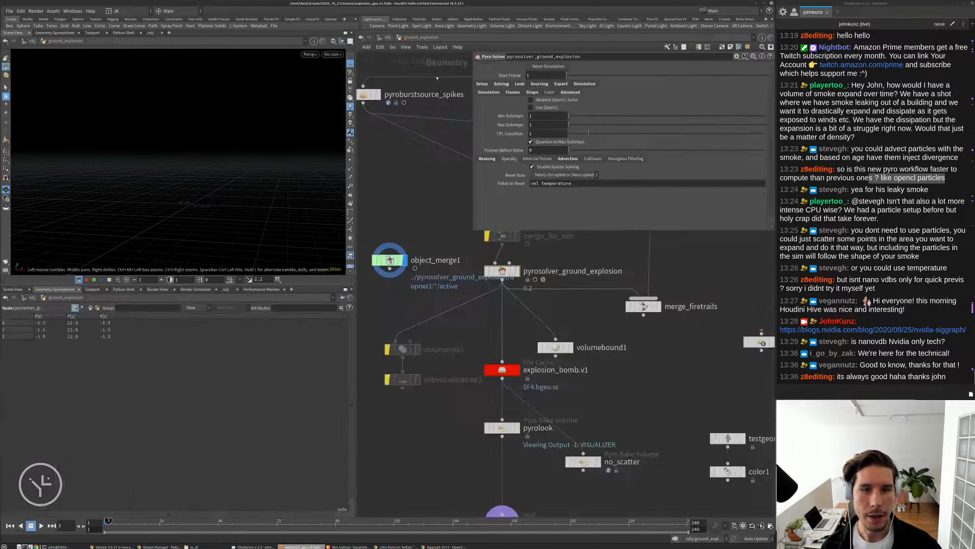
{"action": "middle_click_drag", "start_coordinate": [432, 325], "coordinate": [564, 323]}
{"action": "left_click", "coordinate": [91, 308]}
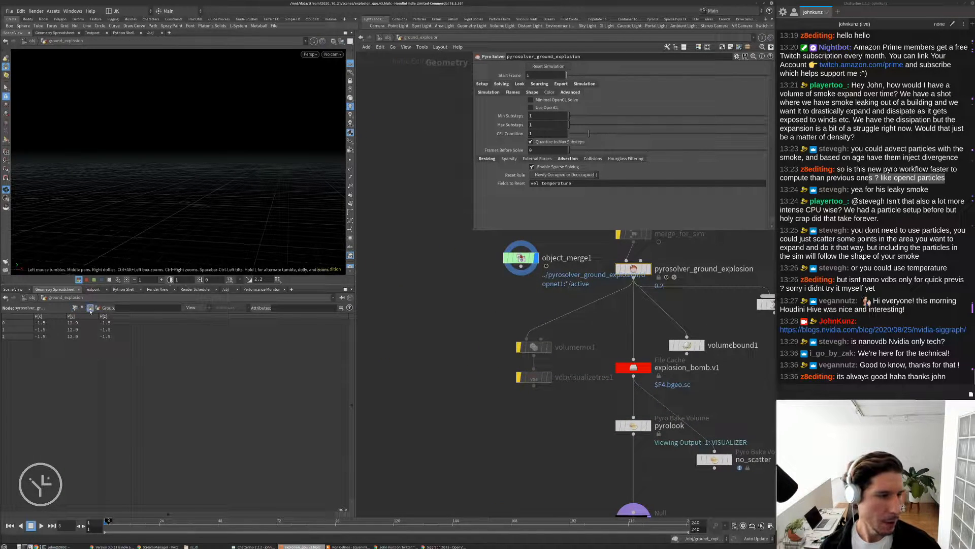
{"action": "left_click", "coordinate": [521, 258]}
{"action": "left_click_drag", "start_coordinate": [521, 258], "coordinate": [462, 278]}
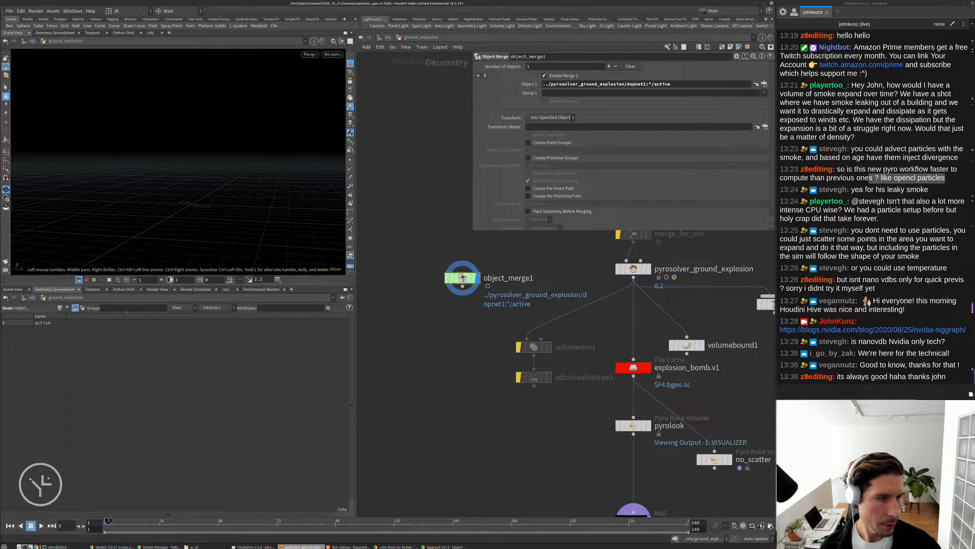
{"action": "left_click", "coordinate": [212, 308]}
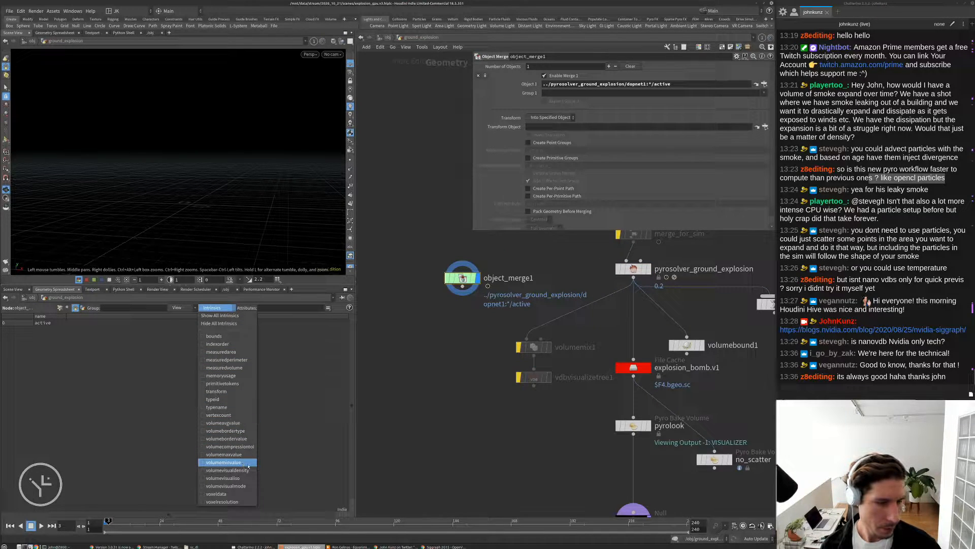
{"action": "left_click", "coordinate": [243, 484]}
{"action": "left_click_drag", "start_coordinate": [470, 277], "coordinate": [440, 284]}
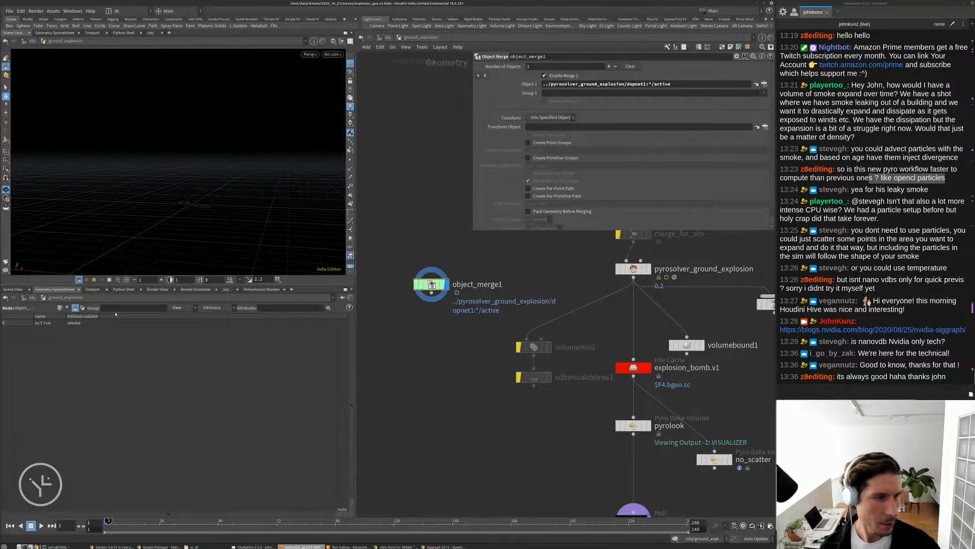
Wire a Volume Slice node below object_merge1 and display it.
{"action": "left_click", "coordinate": [334, 41]}
{"action": "left_click", "coordinate": [356, 111]}
{"action": "key", "text": "Tab"}
{"action": "type", "text": "sl"}
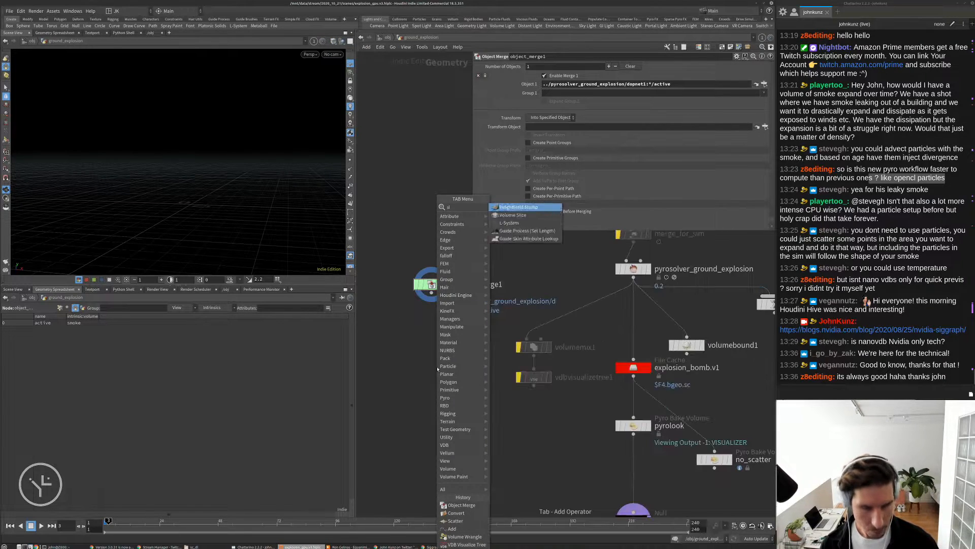
{"action": "left_click", "coordinate": [511, 207]}
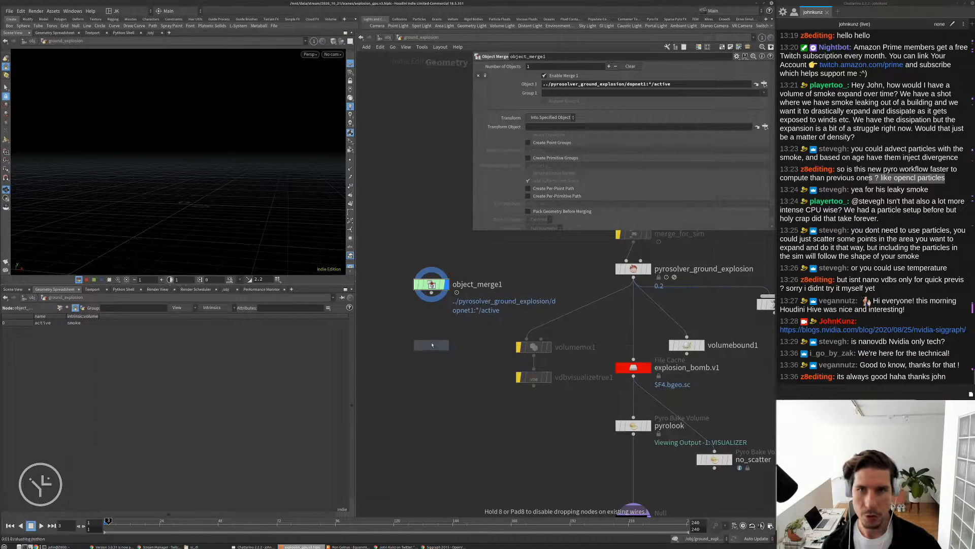
{"action": "left_click", "coordinate": [431, 344]}
{"action": "left_click", "coordinate": [431, 293]}
{"action": "left_click", "coordinate": [431, 337]}
{"action": "left_click", "coordinate": [446, 345]}
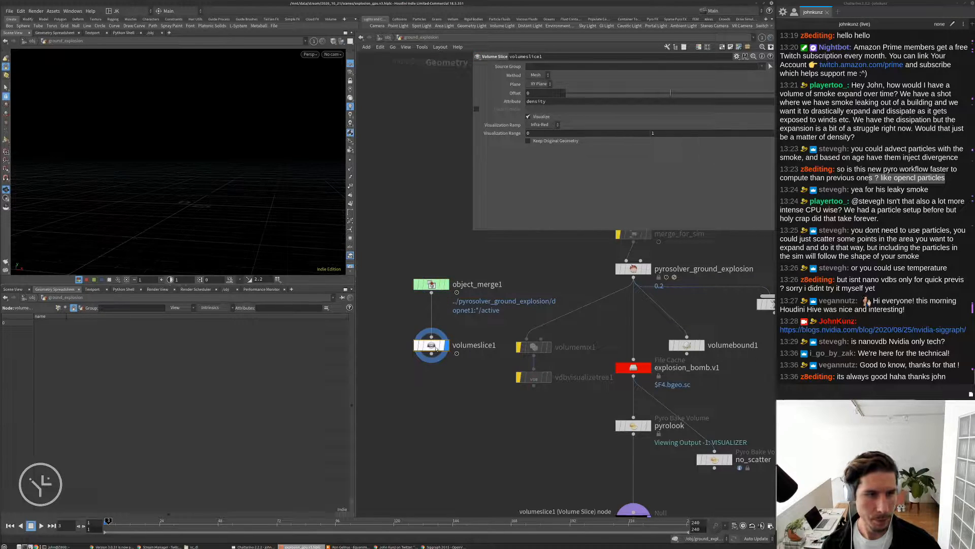
{"action": "left_click_drag", "start_coordinate": [434, 348], "coordinate": [434, 340]}
Display pyrosolver_ground_explosion, run the simulation to frame 9 and frame the explosion in the viewport.
{"action": "left_click", "coordinate": [432, 284]}
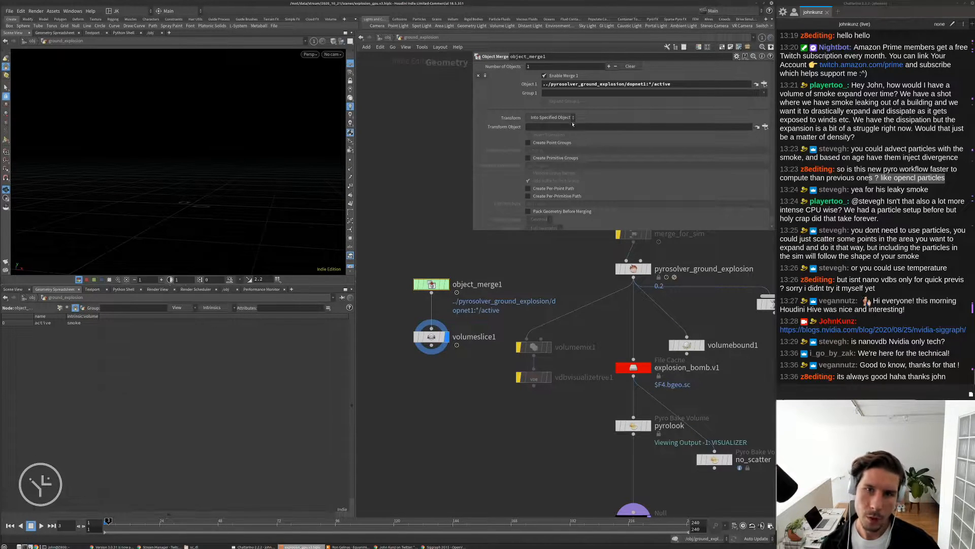
{"action": "left_click", "coordinate": [634, 272]}
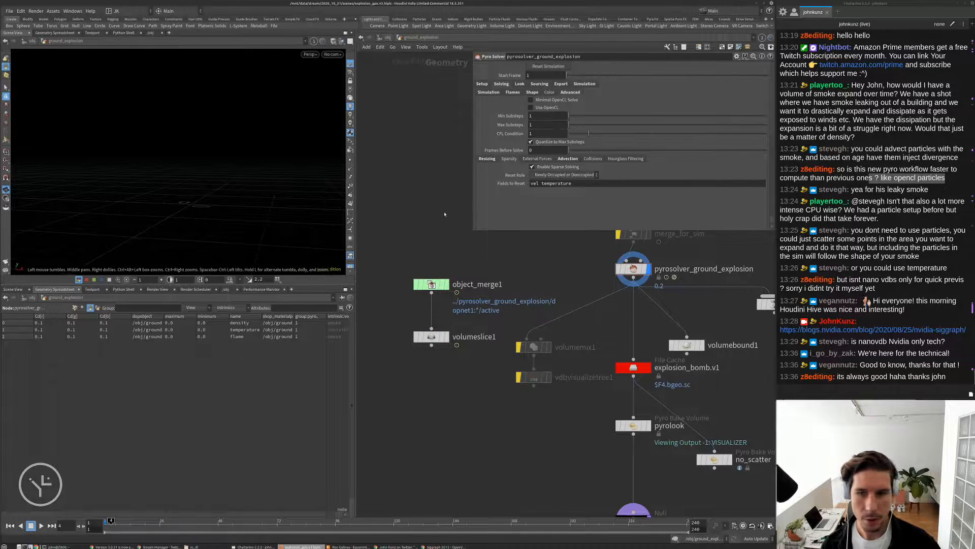
{"action": "key", "text": "h"}
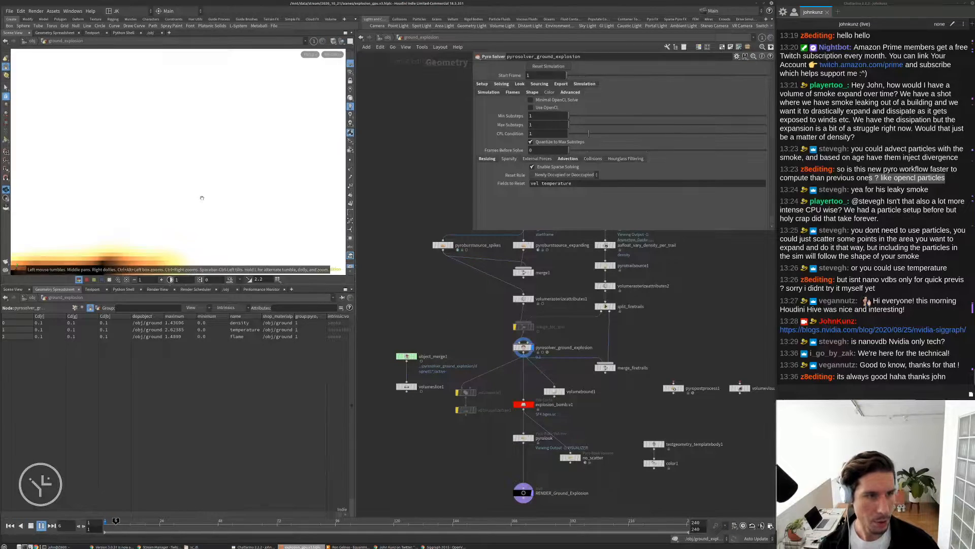
{"action": "key", "text": "g"}
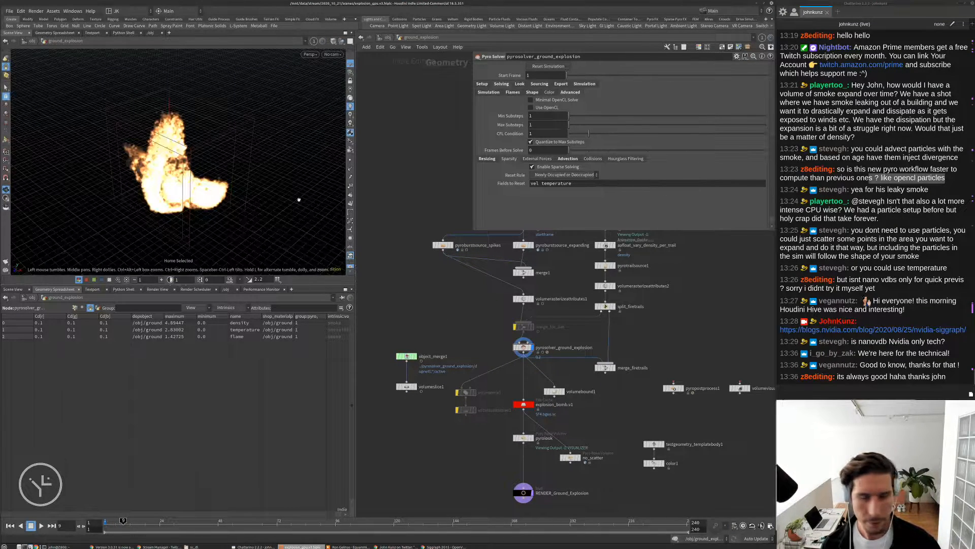
Display object_merge1 with the solver's active field and delete the volumeslice1 node.
{"action": "scroll", "coordinate": [415, 371], "scroll_direction": "up", "scroll_amount": 3}
{"action": "left_click", "coordinate": [416, 345]}
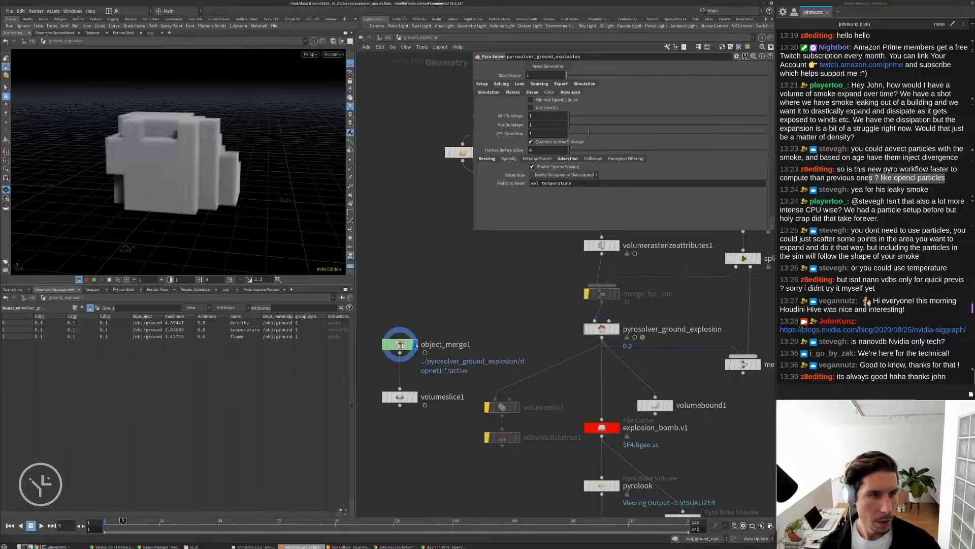
{"action": "left_click", "coordinate": [406, 345]}
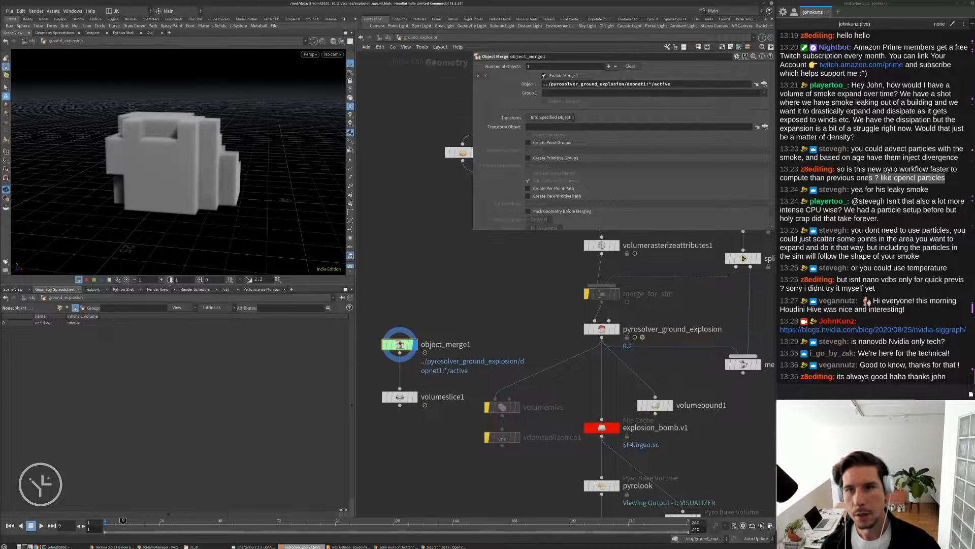
{"action": "left_click", "coordinate": [399, 397]}
{"action": "key", "text": "Delete"}
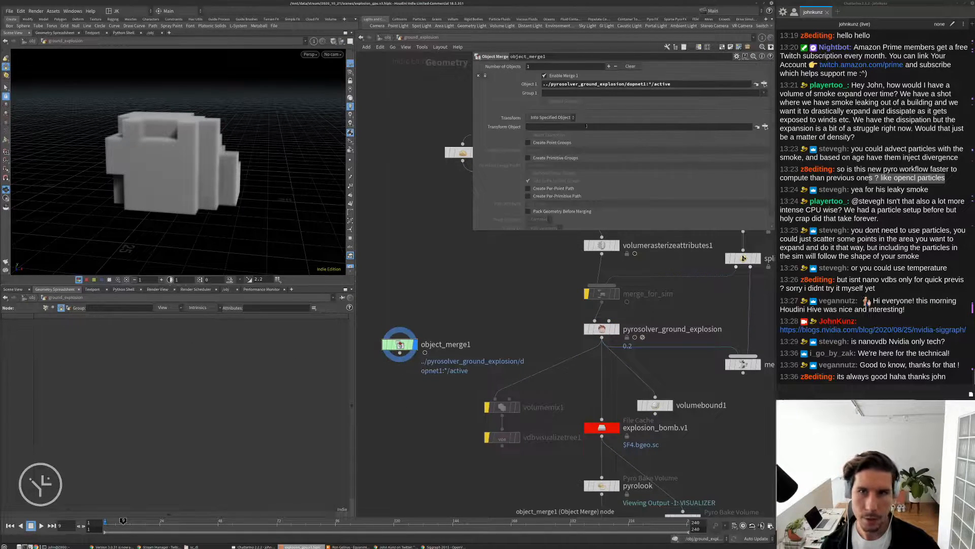
Rename object_merge1 as visualize_sparse and move it a little further from the solver.
{"action": "scroll", "coordinate": [412, 344], "scroll_direction": "up", "scroll_amount": 2}
{"action": "middle_click_drag", "start_coordinate": [412, 344], "coordinate": [459, 305]}
{"action": "left_click_drag", "start_coordinate": [459, 305], "coordinate": [429, 288]}
{"action": "double_click", "coordinate": [446, 287]}
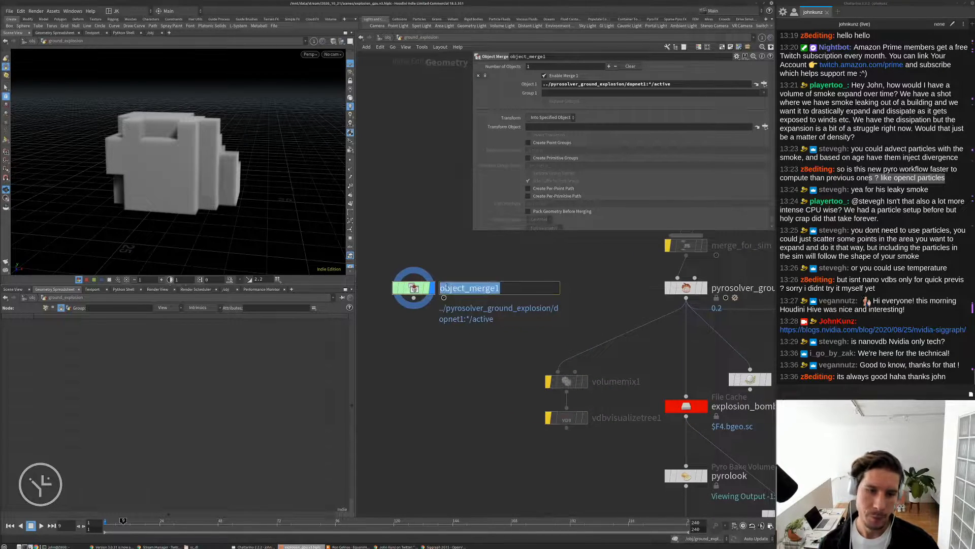
{"action": "type", "text": "visualize"}
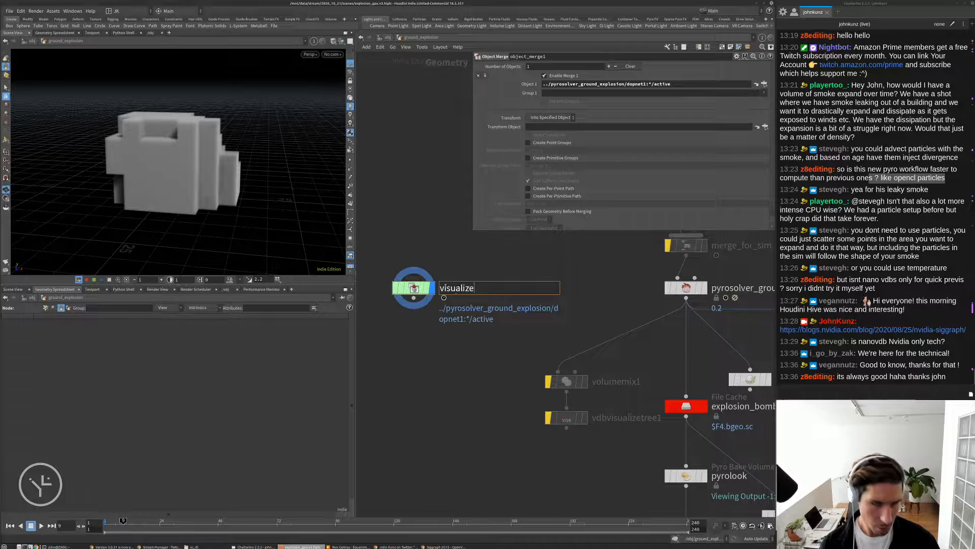
{"action": "type", "text": "_sparse"}
{"action": "key", "text": "Return"}
{"action": "left_click_drag", "start_coordinate": [173, 167], "coordinate": [128, 100]}
{"action": "left_click_drag", "start_coordinate": [224, 190], "coordinate": [320, 202]}
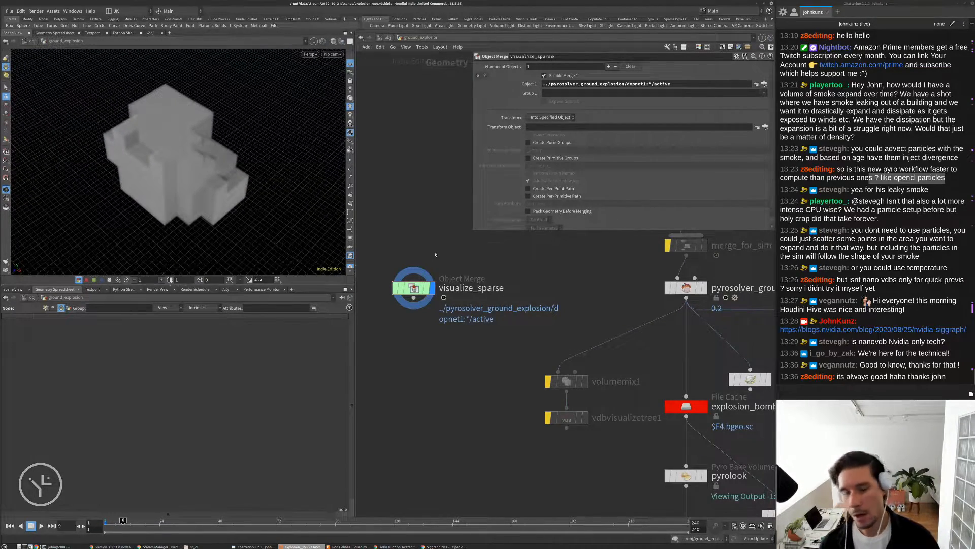
{"action": "middle_click_drag", "start_coordinate": [424, 349], "coordinate": [427, 336]}
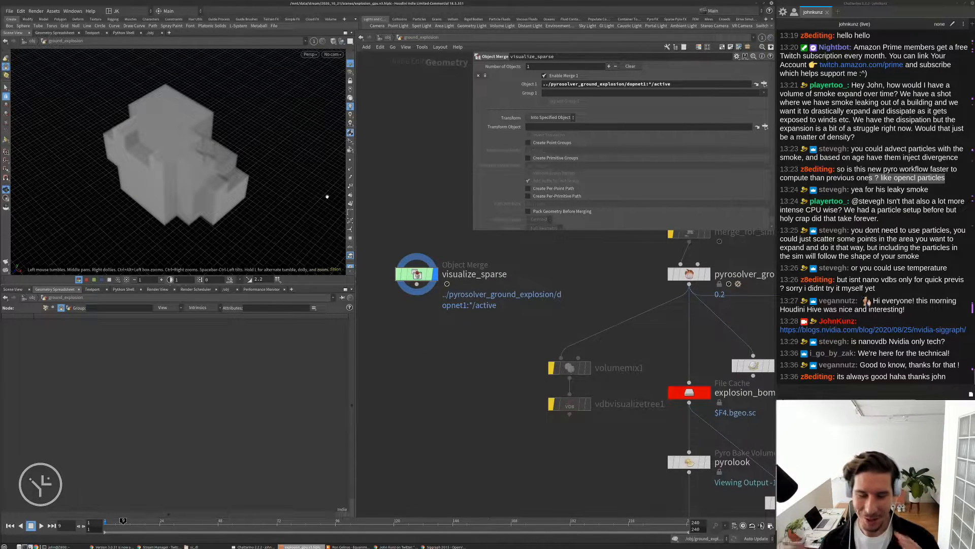
{"action": "left_click_drag", "start_coordinate": [327, 197], "coordinate": [270, 94]}
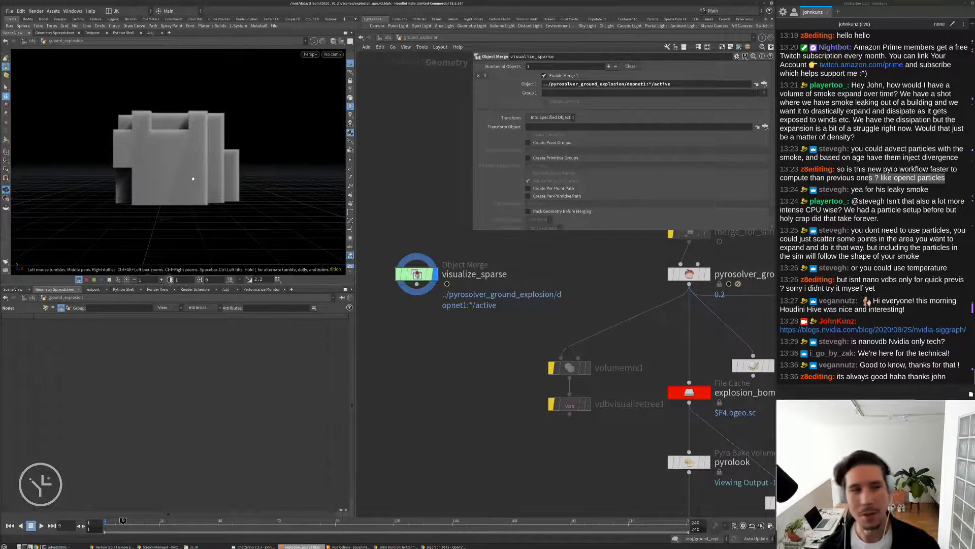
Wire a Box node below visualize_sparse and template it as a bounding box around the active field.
{"action": "key", "text": "Tab"}
{"action": "type", "text": "box"}
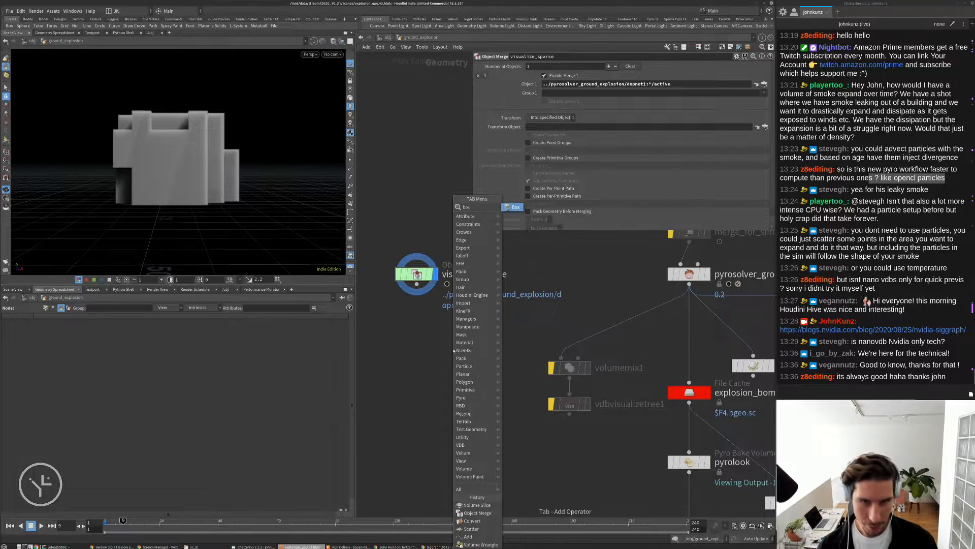
{"action": "key", "text": "Return"}
{"action": "left_click", "coordinate": [453, 349]}
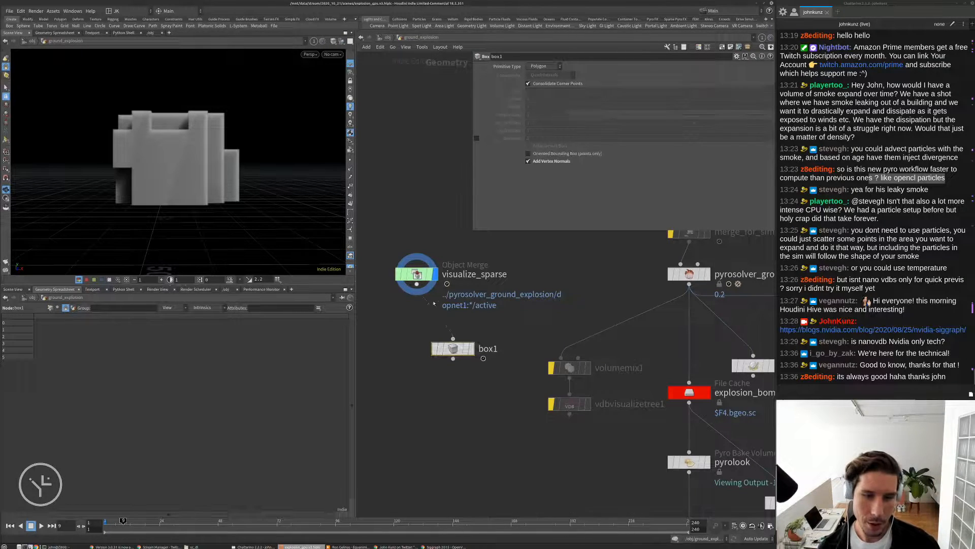
{"action": "left_click", "coordinate": [471, 349]}
Compare the box's bounds with the sparse active field from several angles and delete the box1 node.
{"action": "left_click_drag", "start_coordinate": [214, 127], "coordinate": [242, 124]}
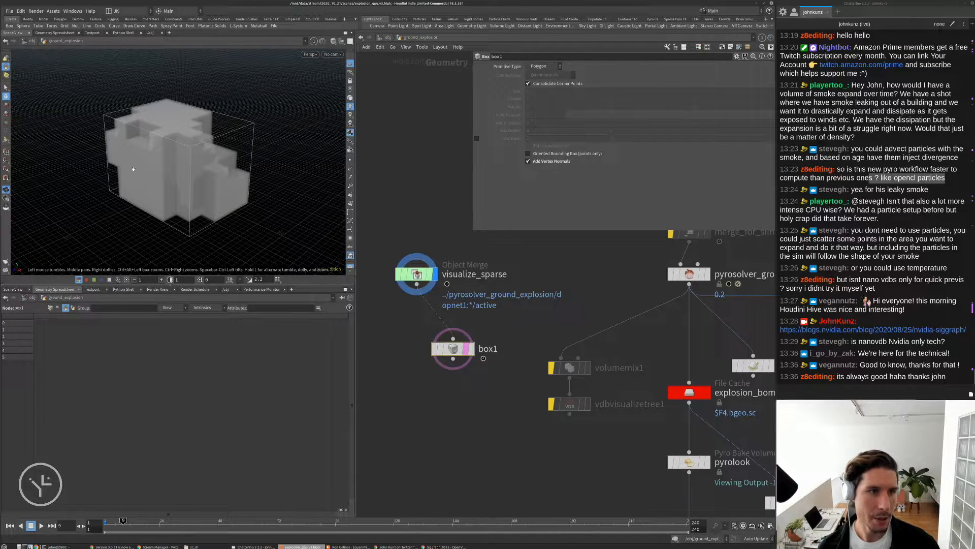
{"action": "left_click_drag", "start_coordinate": [209, 128], "coordinate": [280, 141]}
{"action": "left_click_drag", "start_coordinate": [255, 108], "coordinate": [234, 134]}
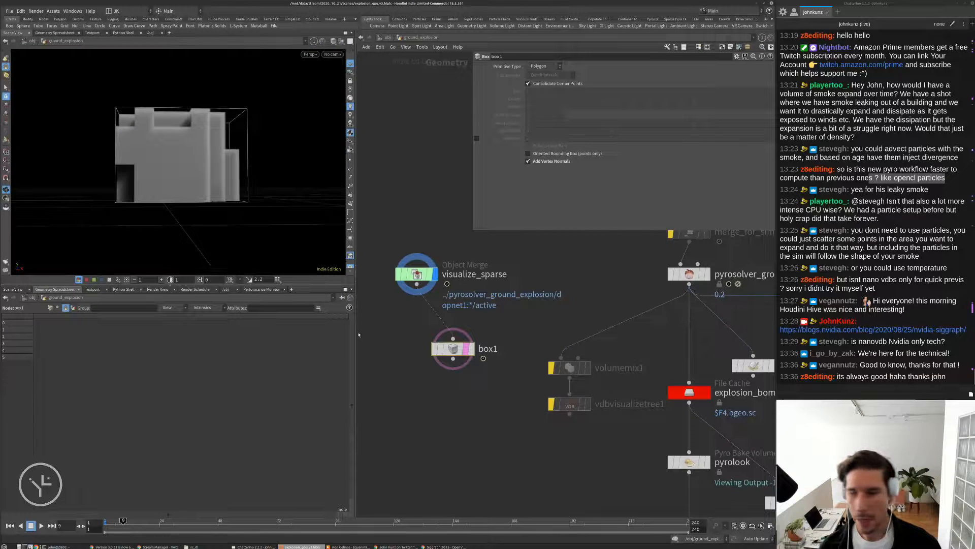
{"action": "left_click", "coordinate": [464, 342]}
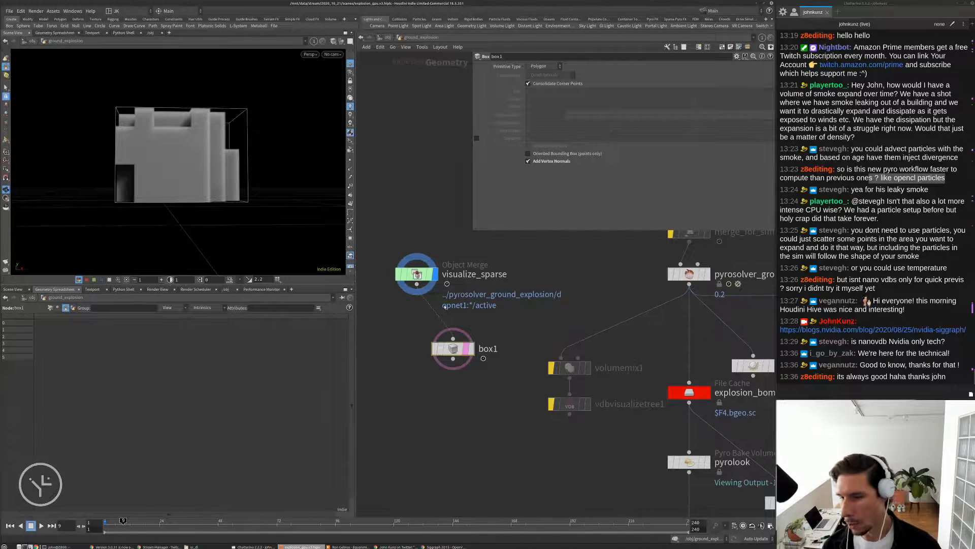
{"action": "left_click_drag", "start_coordinate": [273, 112], "coordinate": [254, 148]}
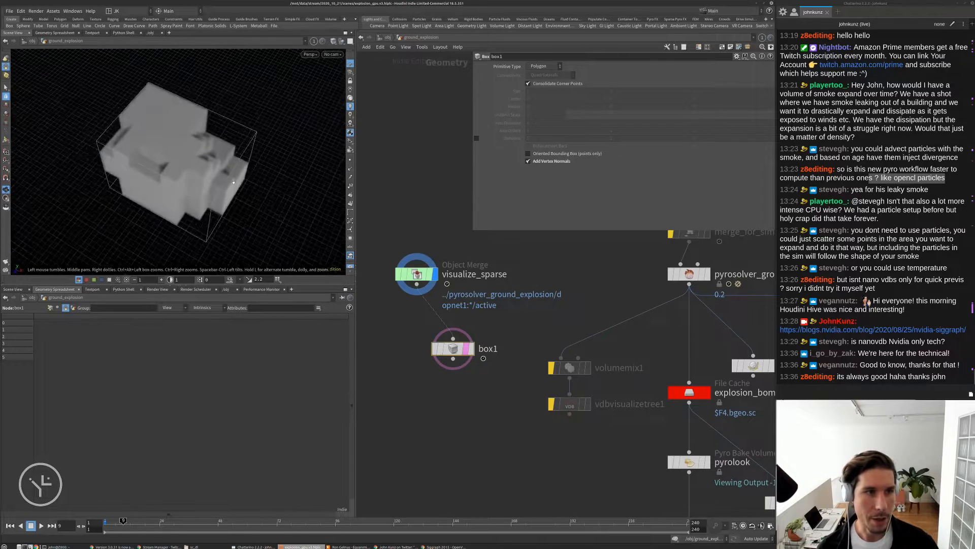
{"action": "key", "text": "Delete"}
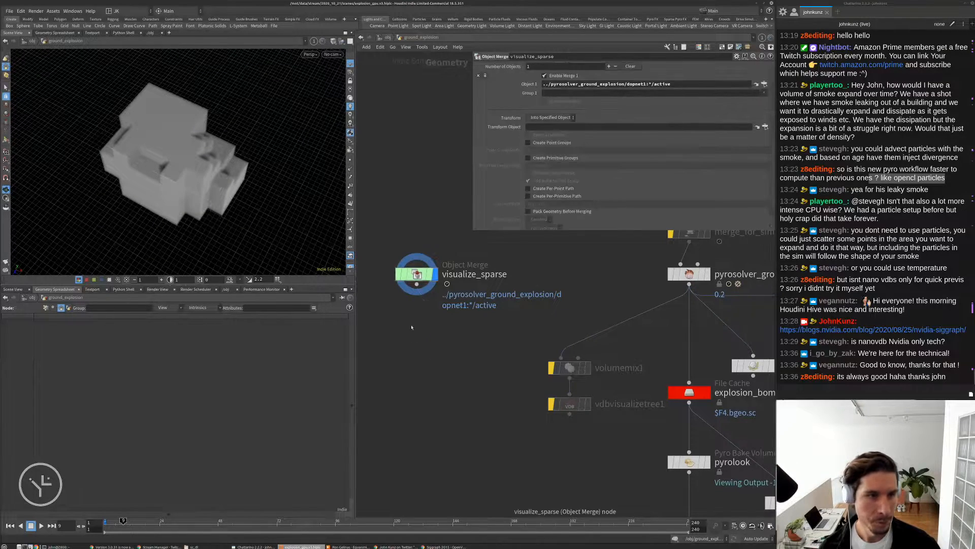
Display pyrosolver_ground_explosion and run the simulation from the start to frame 25, framing the growing explosion in the viewport.
{"action": "key", "text": "h"}
{"action": "left_click", "coordinate": [535, 307]}
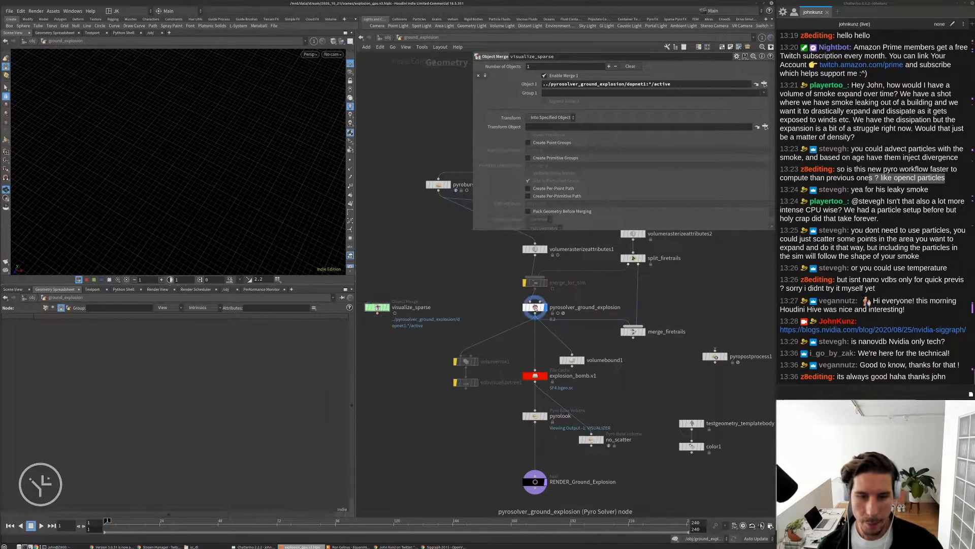
{"action": "key", "text": "Up"}
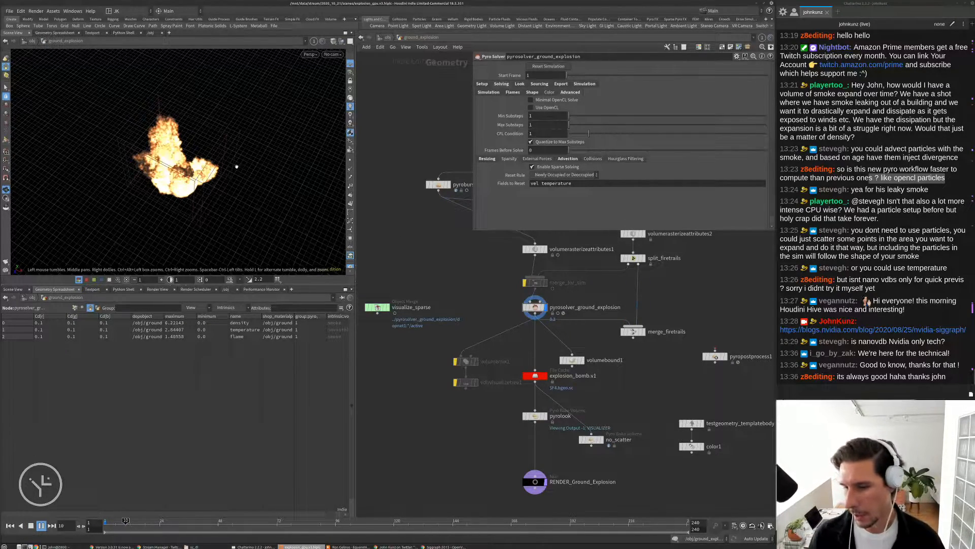
{"action": "key", "text": "Up"}
{"action": "left_click_drag", "start_coordinate": [193, 144], "coordinate": [223, 99]}
{"action": "scroll", "coordinate": [206, 156], "scroll_direction": "up", "scroll_amount": 5}
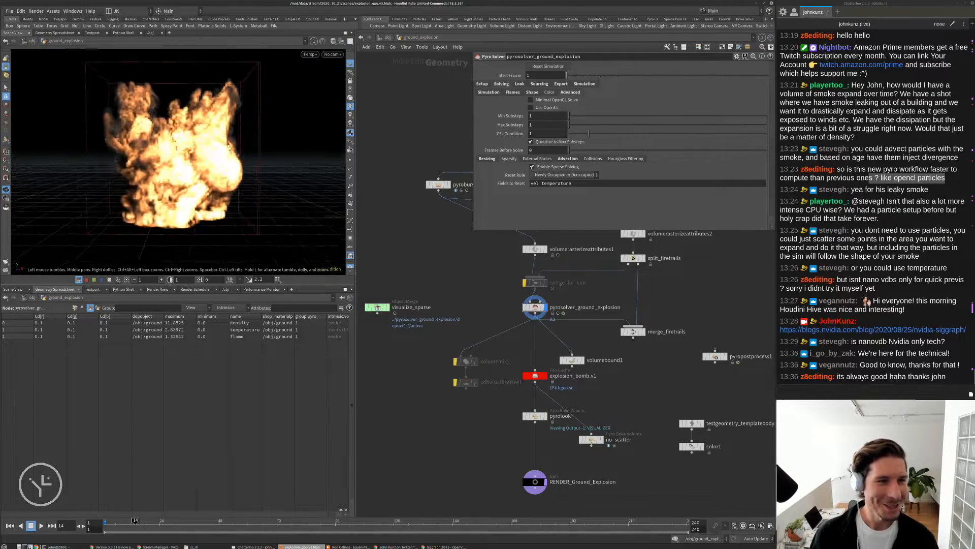
{"action": "key", "text": "Up"}
{"action": "left_click_drag", "start_coordinate": [205, 157], "coordinate": [218, 108]}
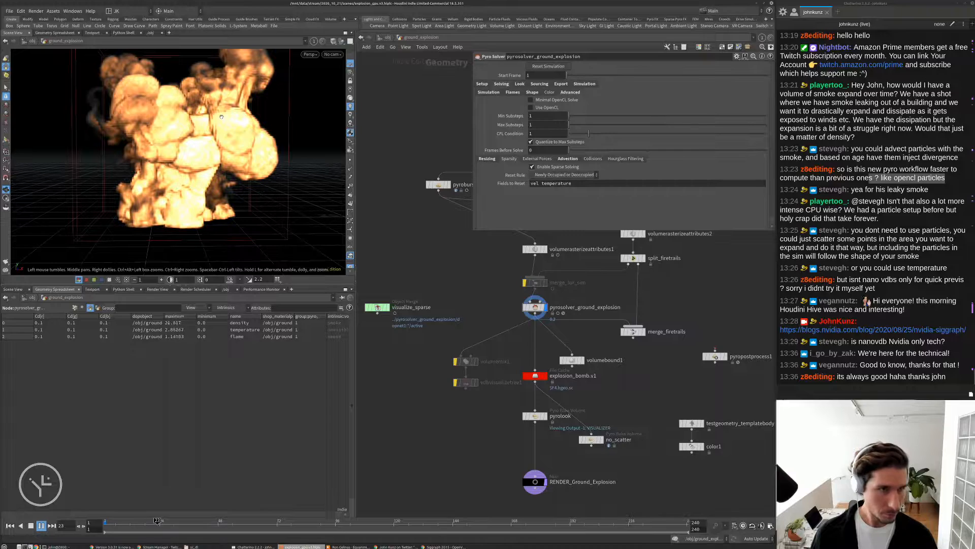
{"action": "key", "text": "Escape"}
{"action": "left_click_drag", "start_coordinate": [221, 117], "coordinate": [208, 195]}
Set the source value scale of the Divergence source on pyroburstsource_spikes to .01.
{"action": "left_click", "coordinate": [438, 185]}
{"action": "middle_click_drag", "start_coordinate": [477, 257], "coordinate": [434, 257]}
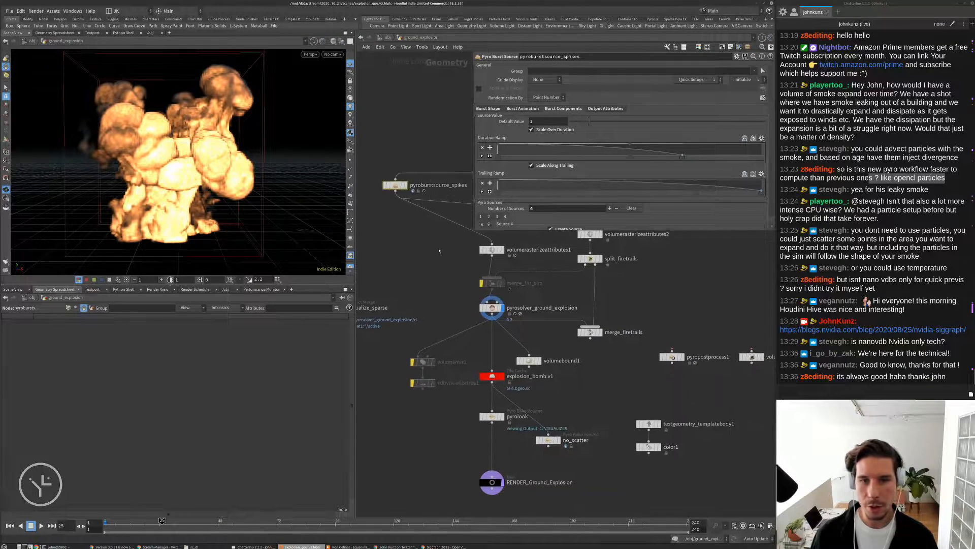
{"action": "scroll", "coordinate": [559, 153], "scroll_direction": "down", "scroll_amount": 5}
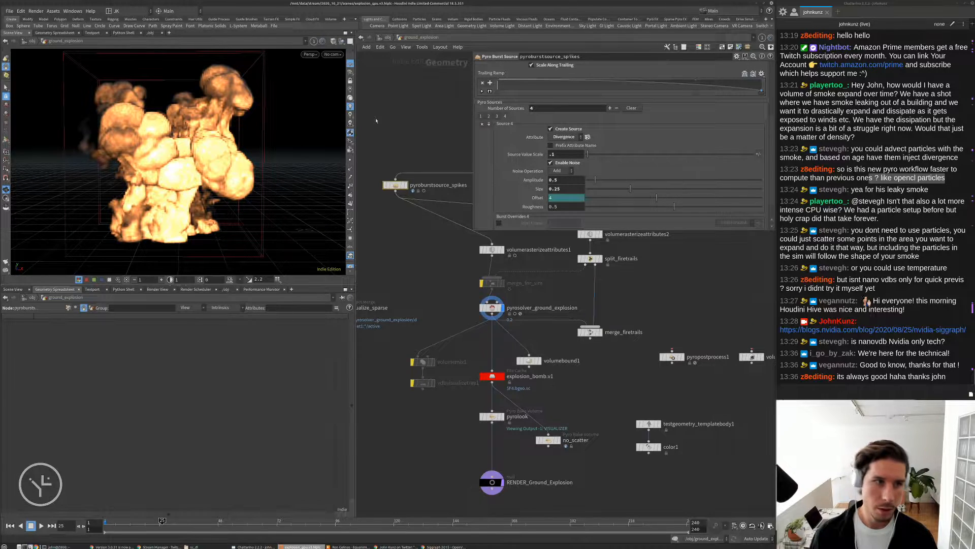
{"action": "key", "text": "ctrl+Up"}
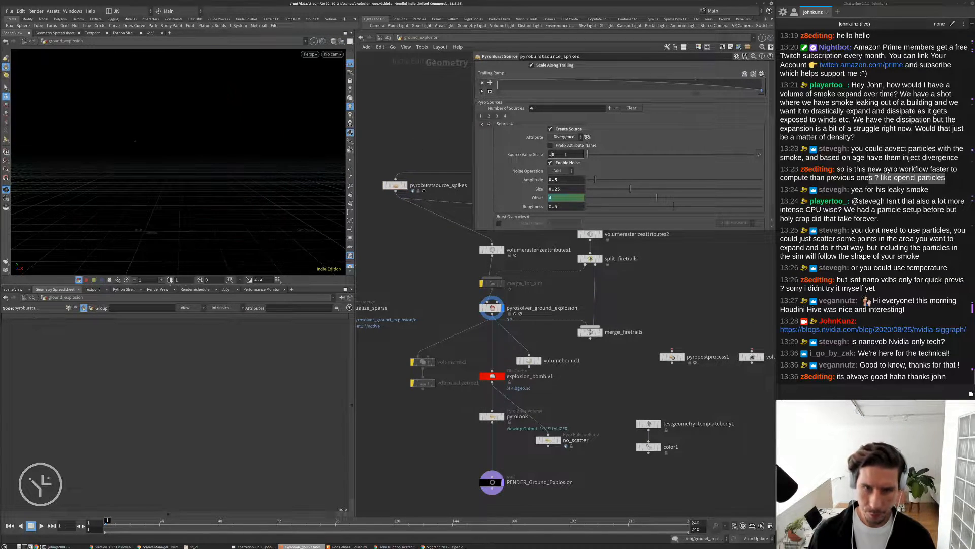
{"action": "double_click", "coordinate": [559, 154]}
{"action": "type", "text": ".01"}
Run the simulation to frame 23 and examine the explosion's shape from several angles.
{"action": "key", "text": "Up"}
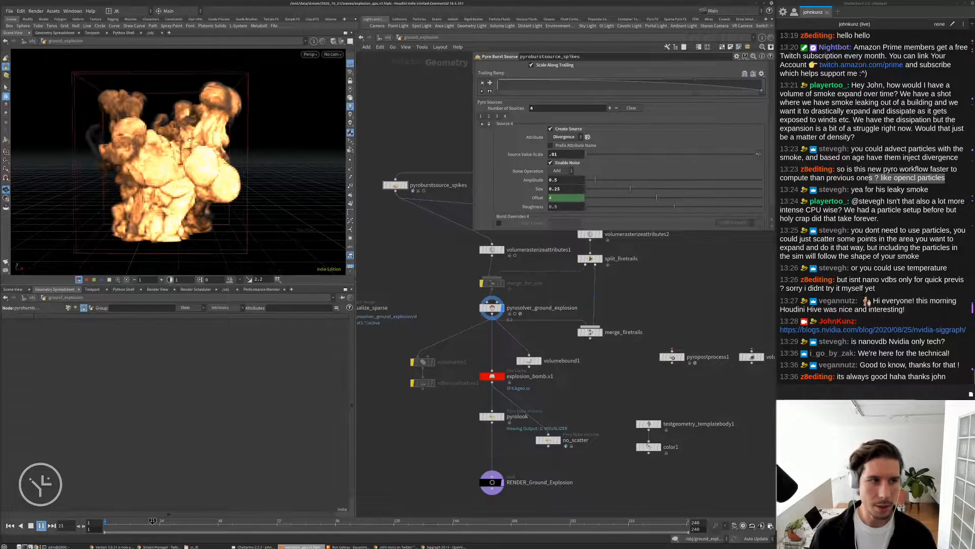
{"action": "key", "text": "Up"}
{"action": "right_click_drag", "start_coordinate": [222, 128], "coordinate": [178, 146]}
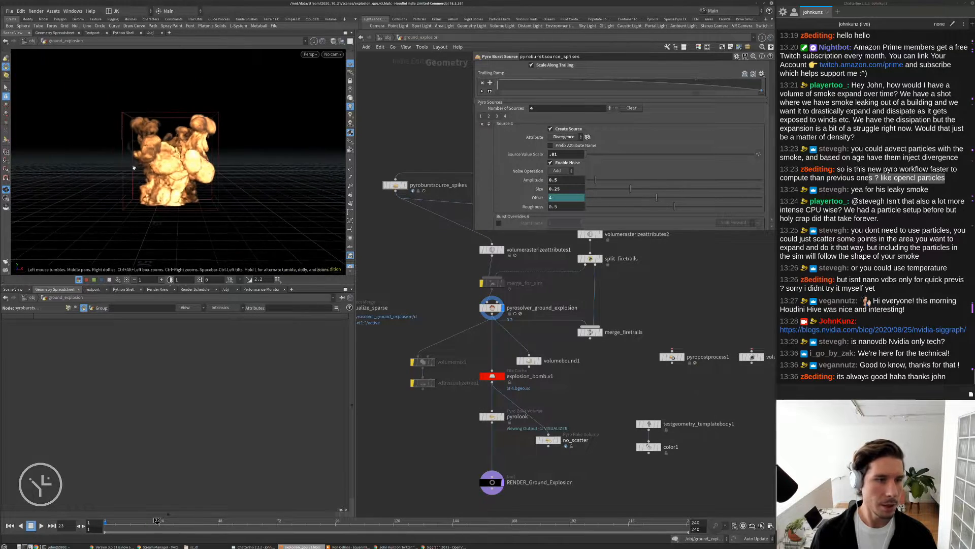
{"action": "middle_click_drag", "start_coordinate": [178, 146], "coordinate": [195, 131]}
{"action": "right_click_drag", "start_coordinate": [196, 131], "coordinate": [206, 118]}
{"action": "left_click_drag", "start_coordinate": [206, 119], "coordinate": [76, 113]}
{"action": "left_click_drag", "start_coordinate": [149, 133], "coordinate": [286, 148]}
Set the Velocity output attribute of pyroburstsource_spikes to .5 and rerun the simulation to about frame 34.
{"action": "key", "text": "ctrl+Up"}
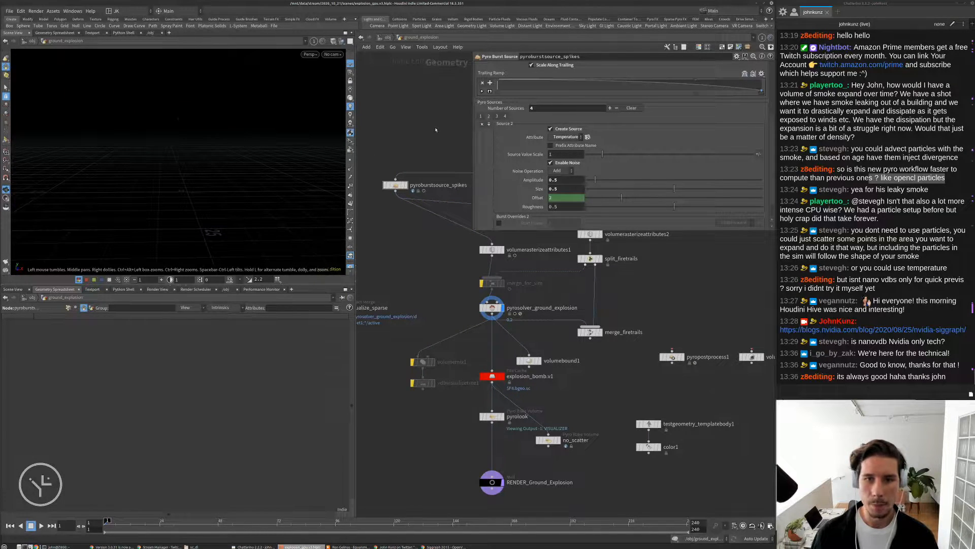
{"action": "scroll", "coordinate": [542, 108], "scroll_direction": "up", "scroll_amount": 4}
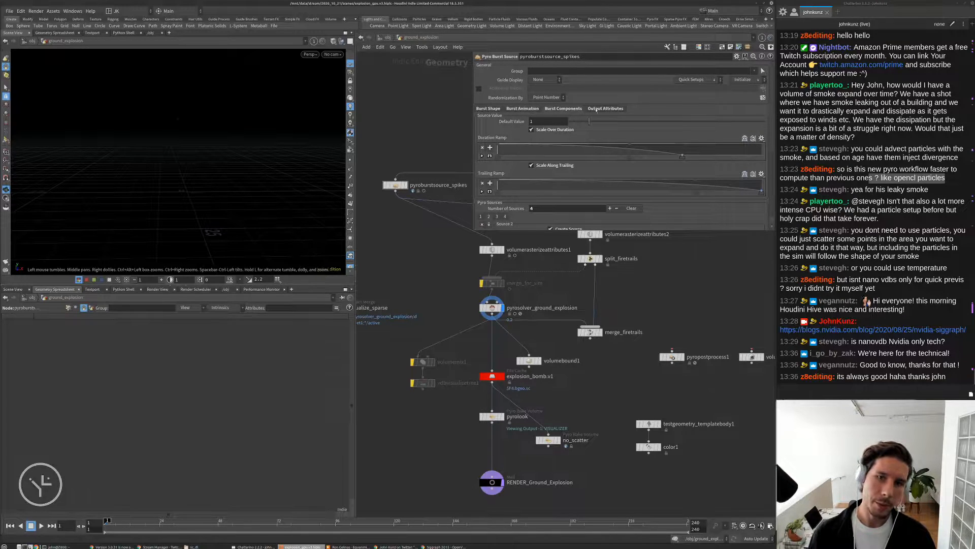
{"action": "left_click", "coordinate": [593, 109]}
{"action": "key", "text": "BackSpace"}
{"action": "key", "text": "Return"}
{"action": "key", "text": "Up"}
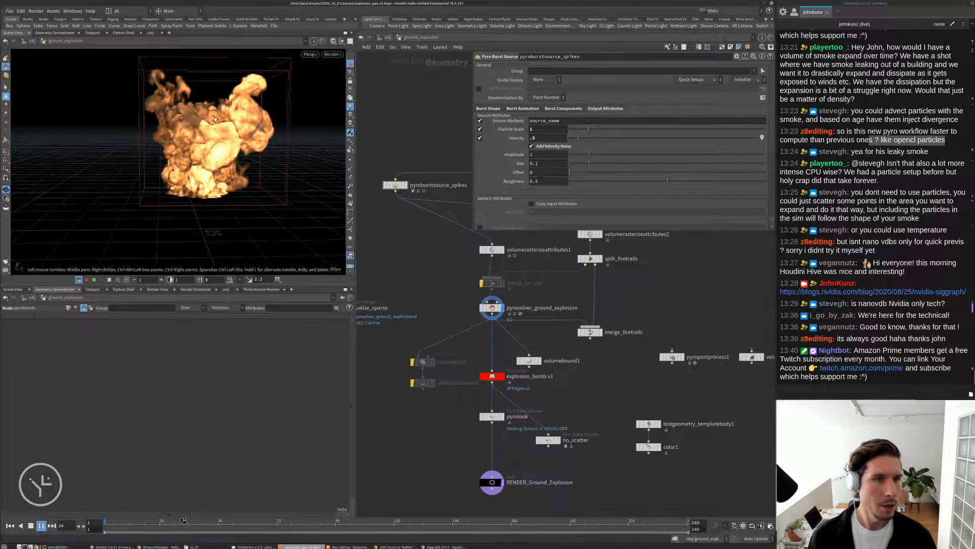
{"action": "key", "text": "Up"}
Set the Particle Scale of pyroburstsource_spikes to 3 and rerun the simulation to about frame 23.
{"action": "key", "text": "ctrl+Up"}
{"action": "double_click", "coordinate": [537, 129]}
{"action": "type", "text": "3"}
{"action": "key", "text": "Return"}
{"action": "key", "text": "Up"}
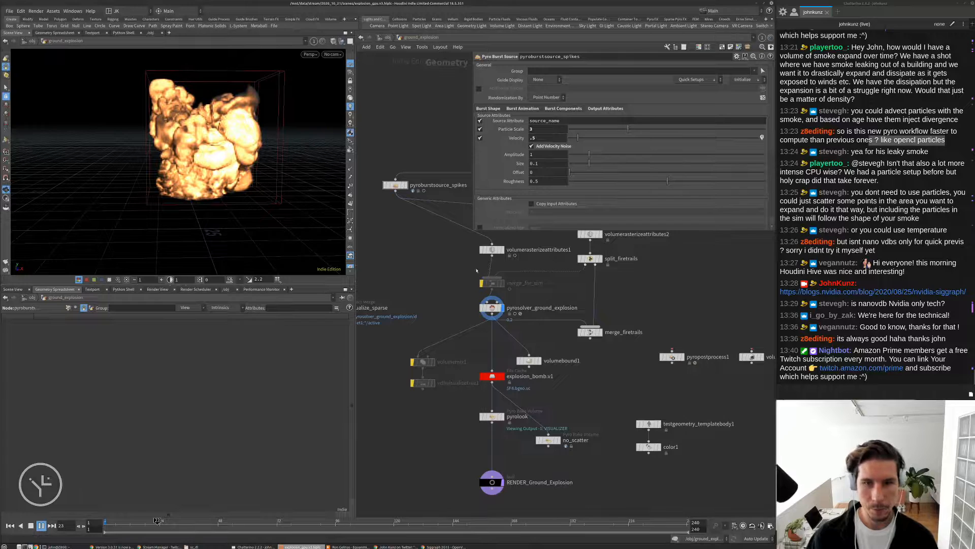
Enable the Density source on pyroburstsource_spikes with a source value scale of .01 and rerun the simulation to frame 10.
{"action": "key", "text": "ctrl+Up"}
{"action": "middle_click_drag", "start_coordinate": [475, 273], "coordinate": [478, 294]}
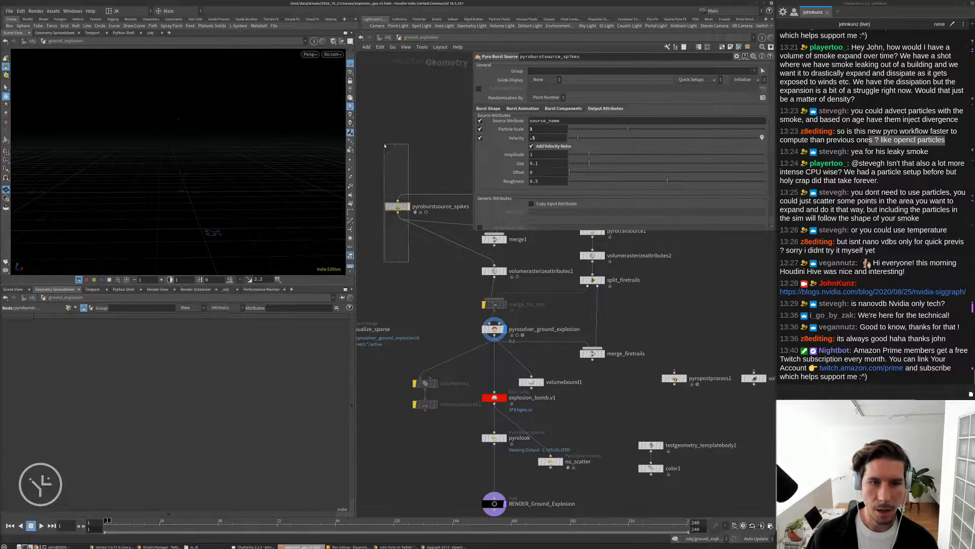
{"action": "left_click", "coordinate": [553, 109]}
{"action": "scroll", "coordinate": [499, 157], "scroll_direction": "down", "scroll_amount": 2}
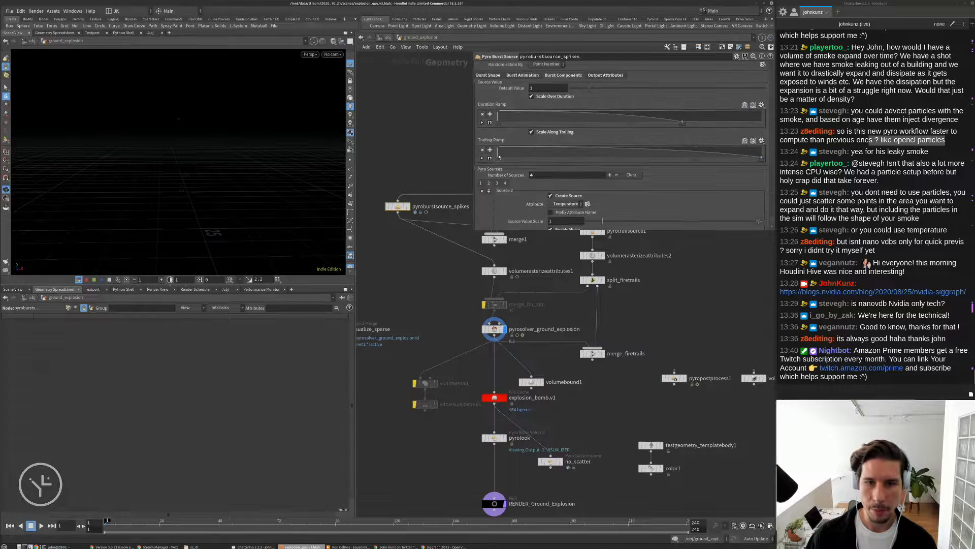
{"action": "left_click", "coordinate": [480, 182]}
{"action": "scroll", "coordinate": [420, 222], "scroll_direction": "down", "scroll_amount": 2}
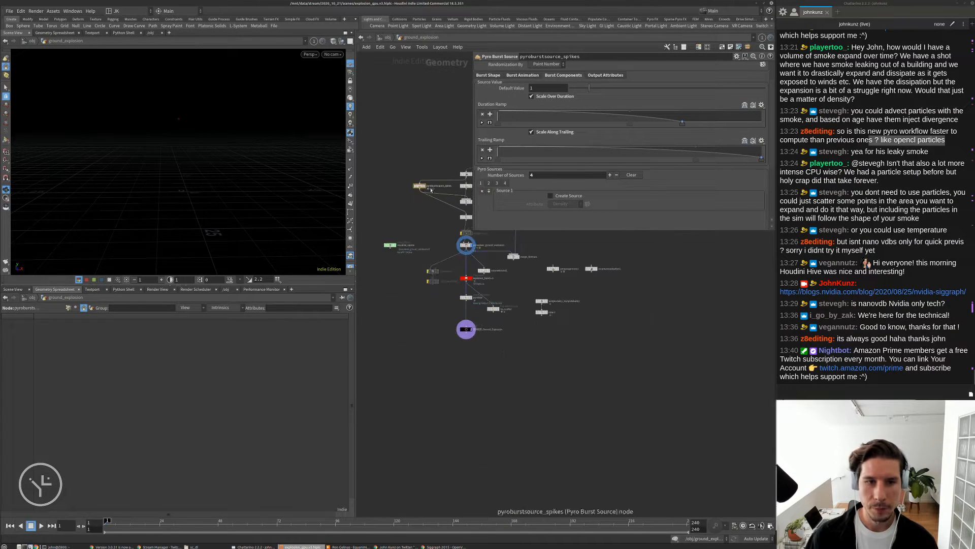
{"action": "left_click", "coordinate": [552, 196]}
{"action": "left_click", "coordinate": [575, 222]}
{"action": "type", "text": ".01"}
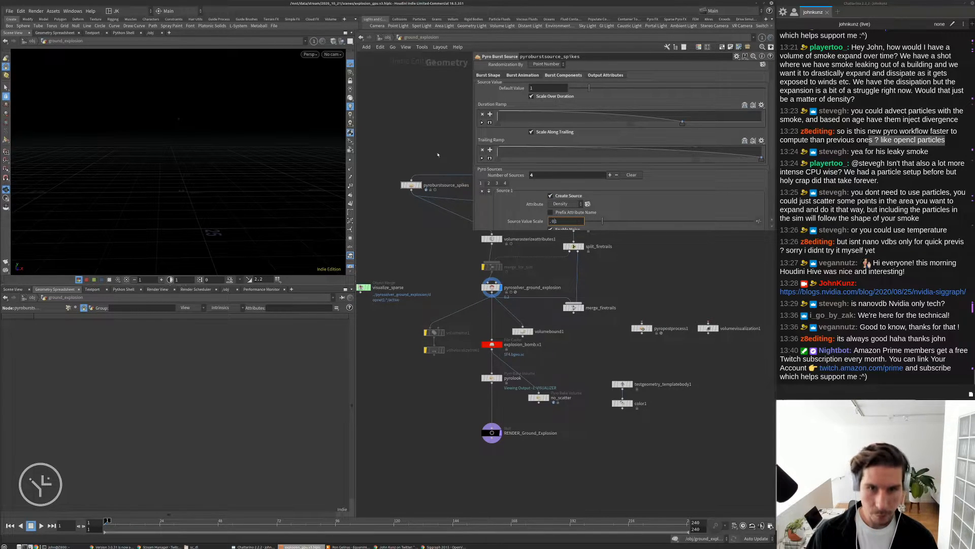
{"action": "key", "text": "Return"}
{"action": "key", "text": "Up"}
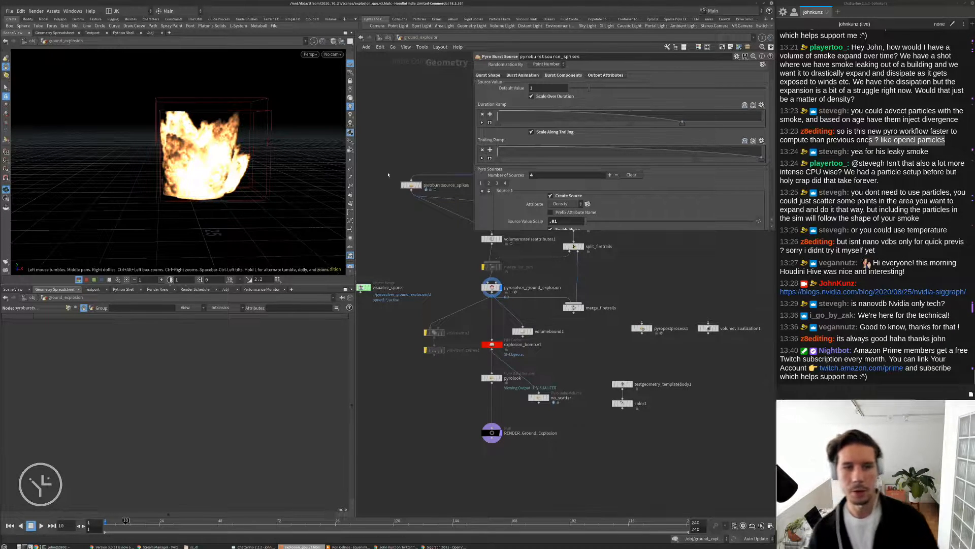
Run the simulation to frame 7 with the Density source disabled and again with it re-enabled.
{"action": "key", "text": "ctrl+Up"}
{"action": "left_click", "coordinate": [551, 195]}
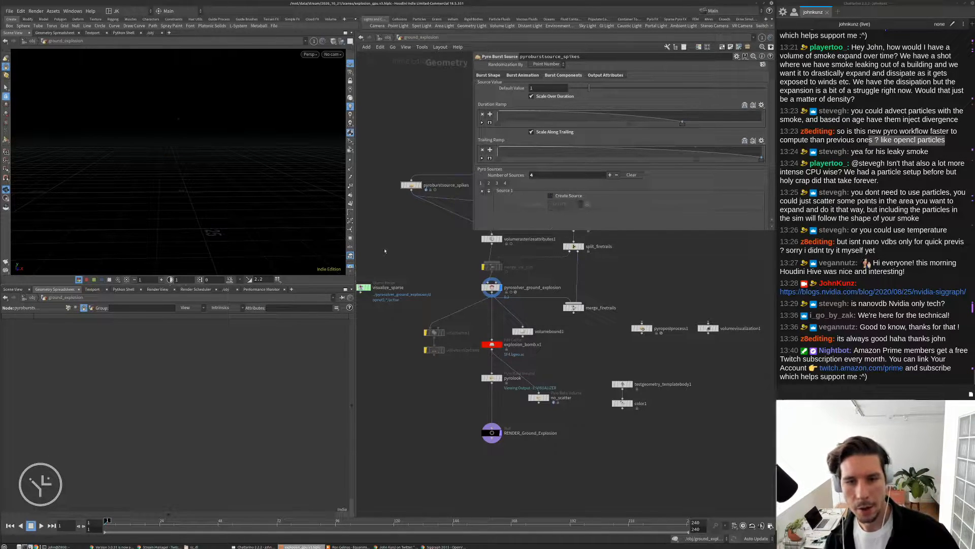
{"action": "key", "text": "Up"}
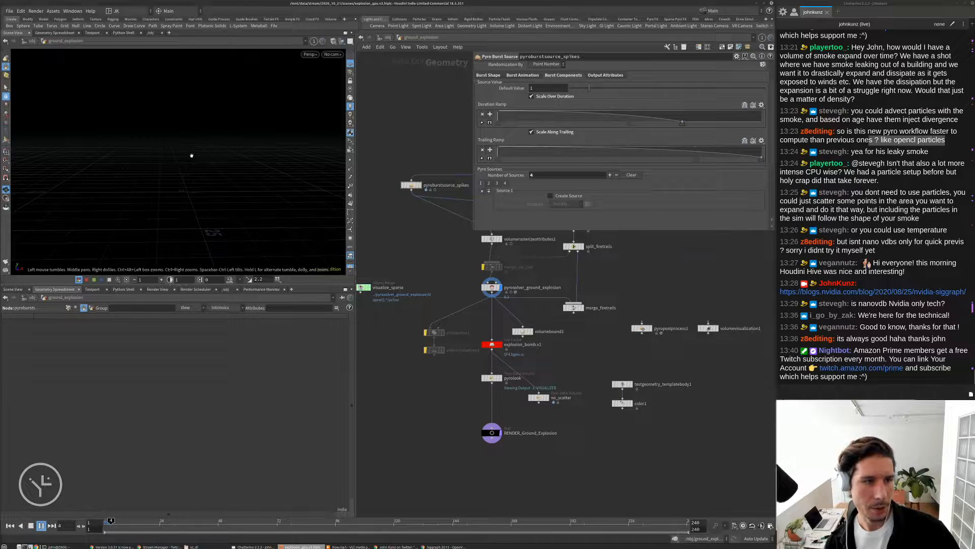
{"action": "key", "text": "Up"}
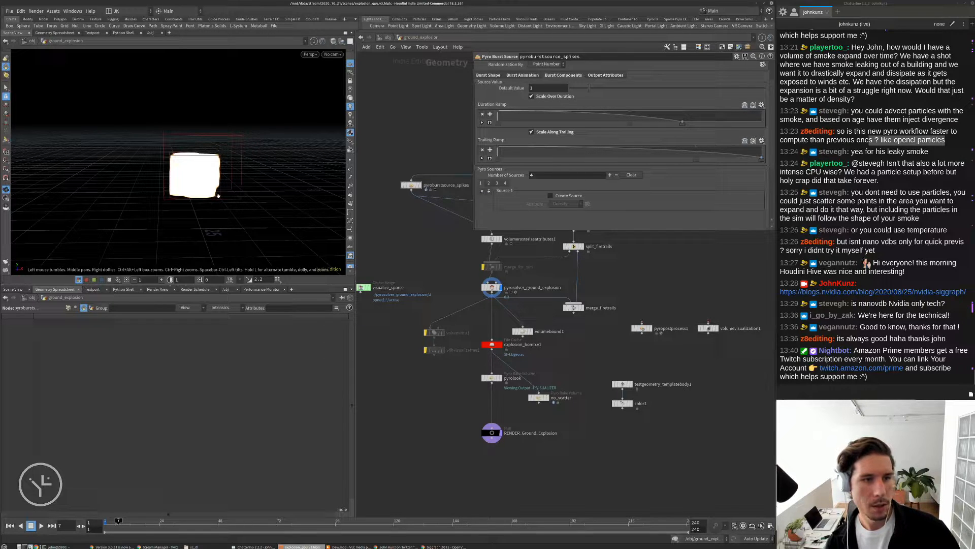
{"action": "key", "text": "ctrl+Up"}
{"action": "left_click", "coordinate": [550, 196]}
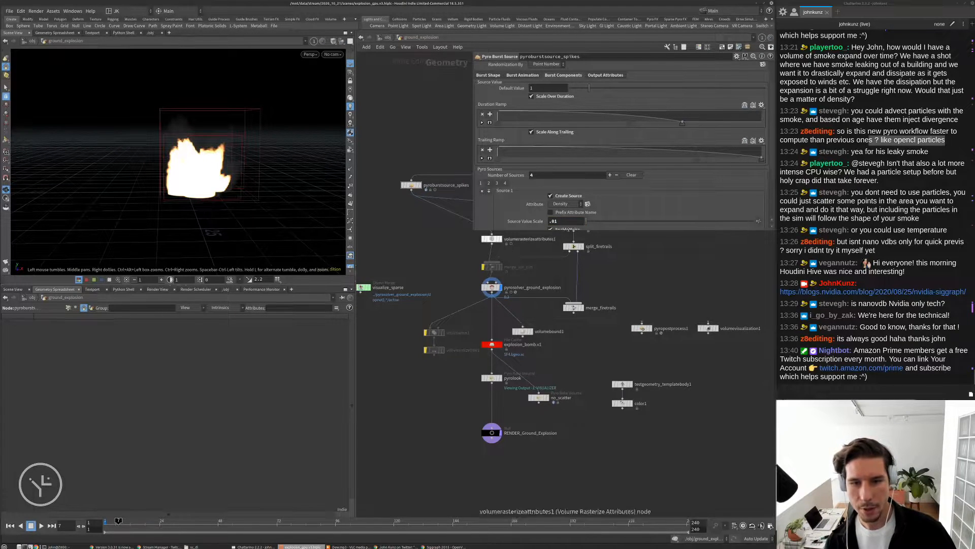
Set the Density source's value scale to .25, rerun the simulation to frame 12 and view the explosion from further away.
{"action": "key", "text": "ctrl+Up"}
{"action": "left_click_drag", "start_coordinate": [565, 220], "coordinate": [549, 225]}
{"action": "type", "text": ".25"}
{"action": "key", "text": "Return"}
{"action": "key", "text": "Up"}
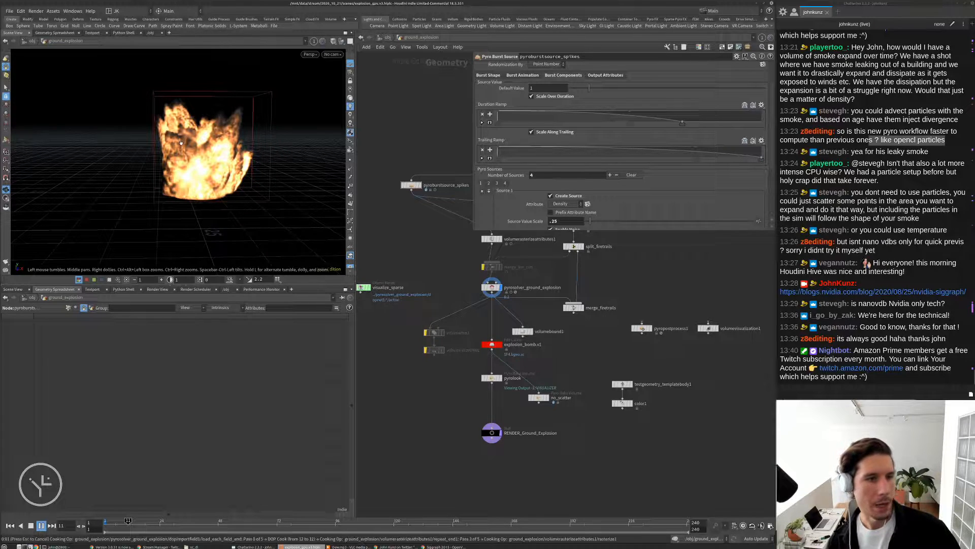
{"action": "key", "text": "Escape"}
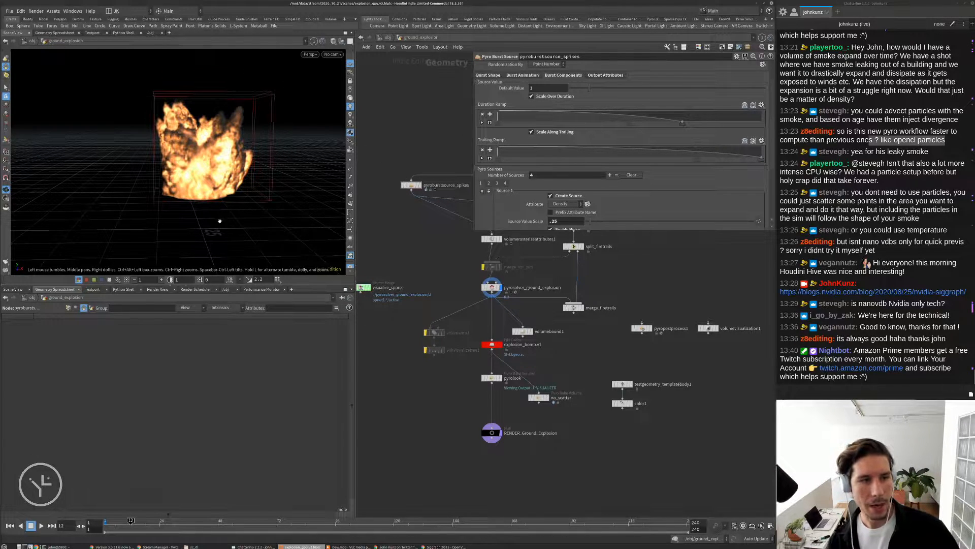
{"action": "right_click_drag", "start_coordinate": [210, 142], "coordinate": [173, 173]}
{"action": "left_click_drag", "start_coordinate": [172, 173], "coordinate": [192, 163]}
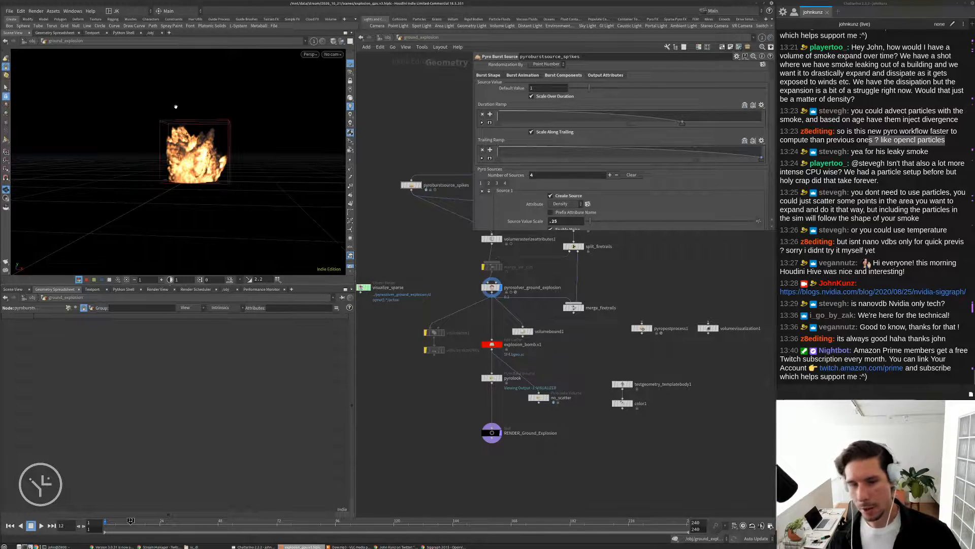
{"action": "left_click_drag", "start_coordinate": [202, 167], "coordinate": [185, 126]}
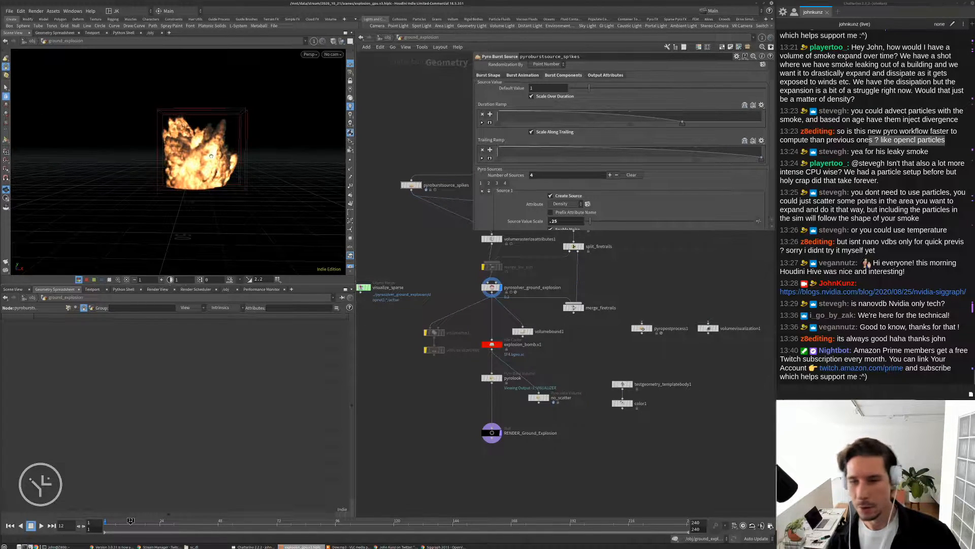
Wire merge1 into volumerasterizeattributes1 and rerun the simulation from the start.
{"action": "middle_click_drag", "start_coordinate": [455, 255], "coordinate": [425, 278]}
{"action": "key", "text": "ctrl+Up"}
{"action": "scroll", "coordinate": [461, 254], "scroll_direction": "up", "scroll_amount": 3}
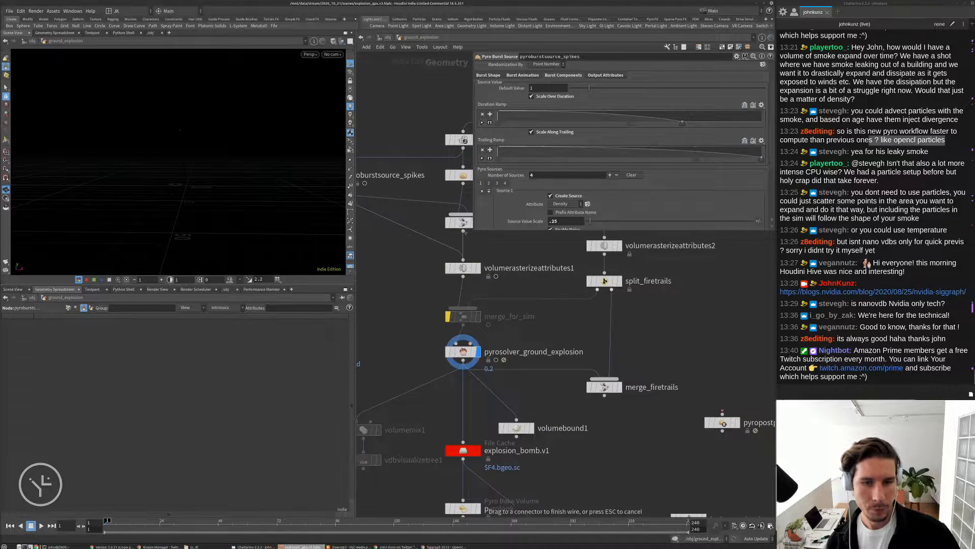
{"action": "scroll", "coordinate": [416, 258], "scroll_direction": "down", "scroll_amount": 3}
{"action": "key", "text": "Up"}
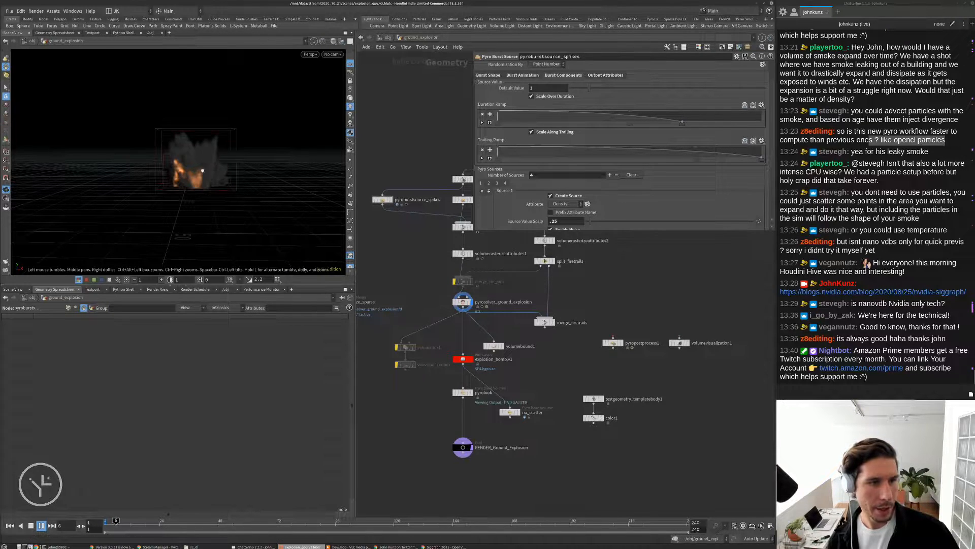
Check the OpenVDB slides and the earlier explosion tweet in the browser, and return to Houdini while the simulation runs.
{"action": "left_click", "coordinate": [445, 547]}
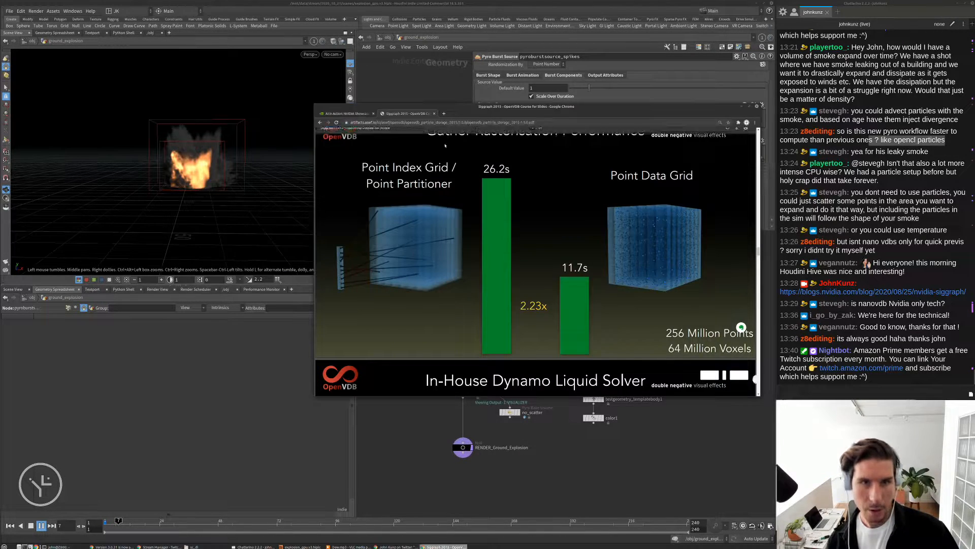
{"action": "key", "text": "alt+F4"}
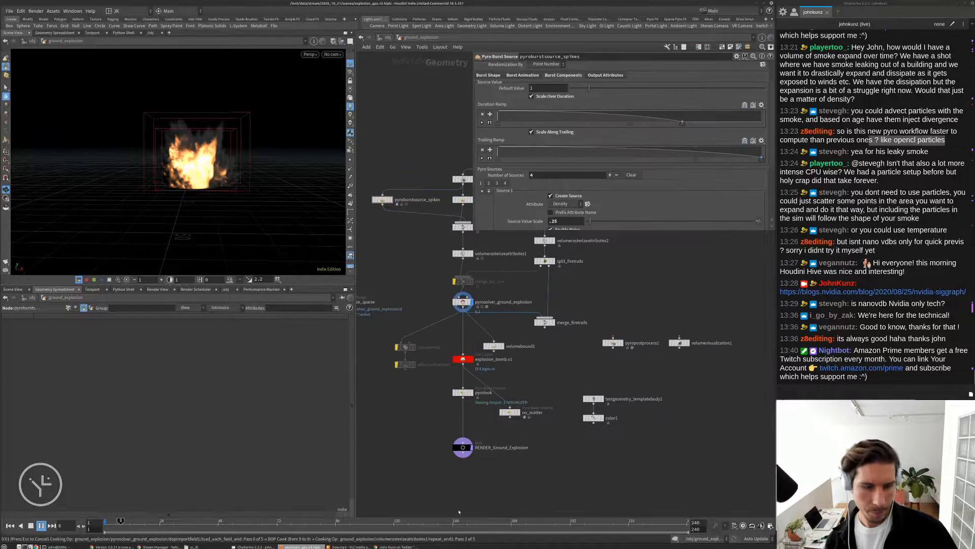
{"action": "left_click", "coordinate": [396, 547]}
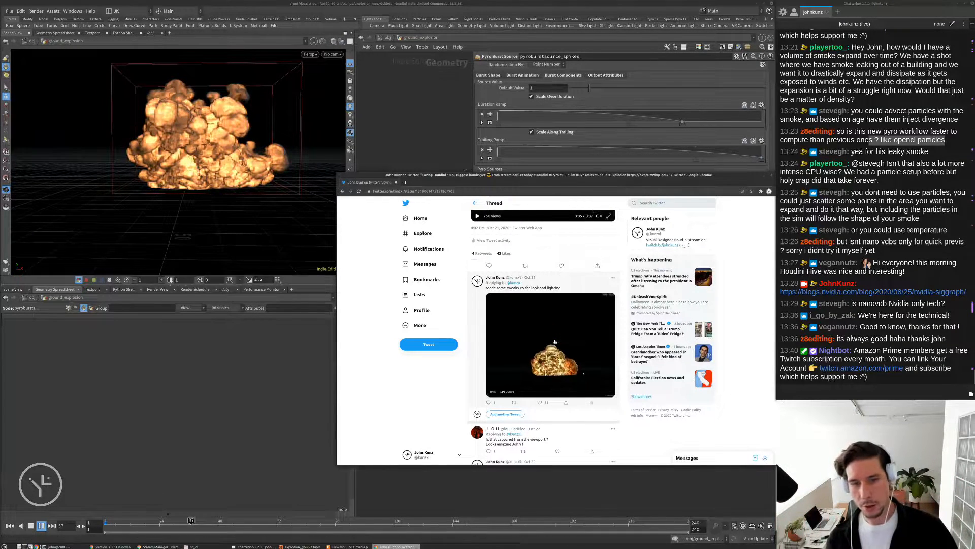
{"action": "key", "text": "alt+Tab"}
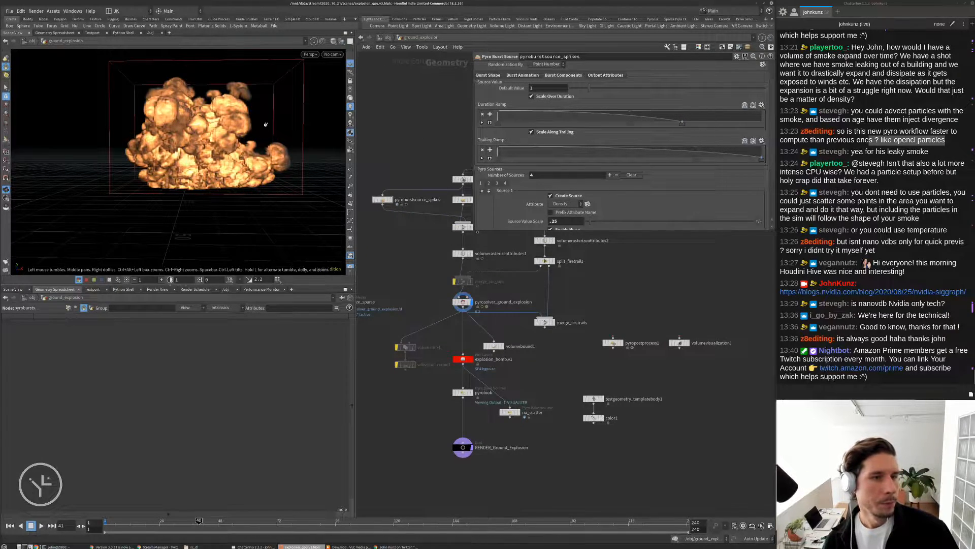
Stop the simulation and look at the explosion through cam1.
{"action": "left_click_drag", "start_coordinate": [267, 125], "coordinate": [213, 96]}
{"action": "left_click", "coordinate": [329, 54]}
{"action": "left_click", "coordinate": [351, 90]}
{"action": "scroll", "coordinate": [400, 124], "scroll_direction": "down", "scroll_amount": 2}
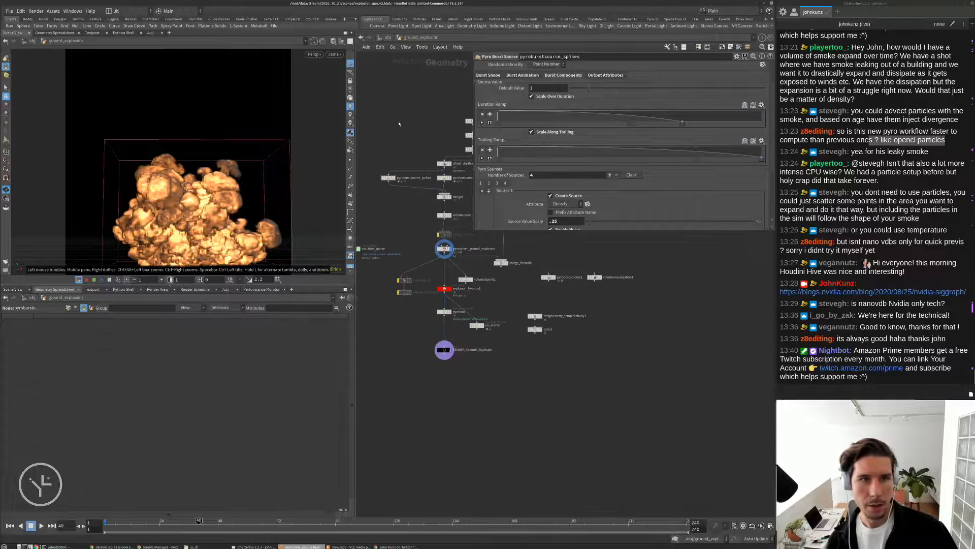
Check the object level, go back into ground_explosion and template the color1 test geometry as a scale reference.
{"action": "left_click", "coordinate": [388, 37]}
{"action": "middle_click_drag", "start_coordinate": [580, 337], "coordinate": [502, 335]}
{"action": "scroll", "coordinate": [565, 323], "scroll_direction": "down", "scroll_amount": 3}
{"action": "scroll", "coordinate": [489, 293], "scroll_direction": "up", "scroll_amount": 4}
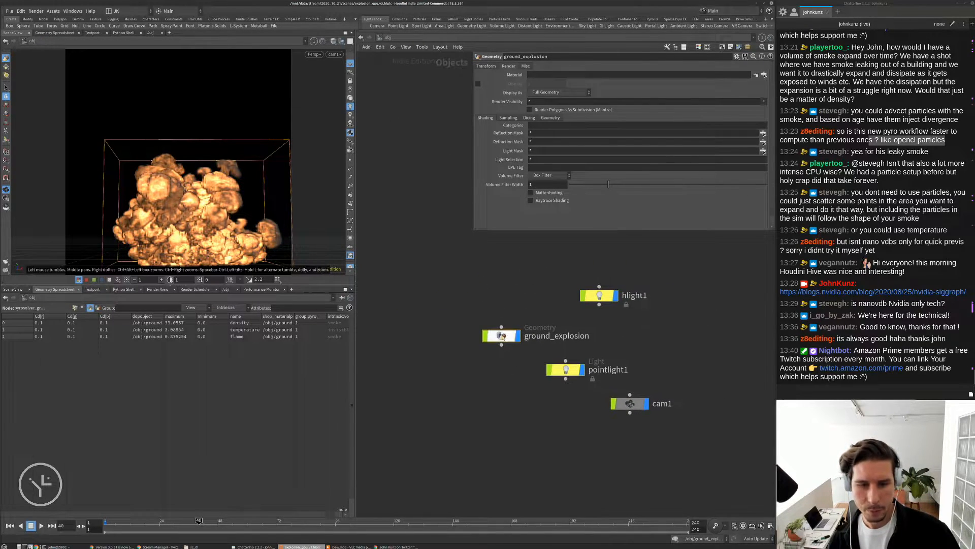
{"action": "double_click", "coordinate": [502, 336]}
{"action": "scroll", "coordinate": [516, 319], "scroll_direction": "up", "scroll_amount": 5}
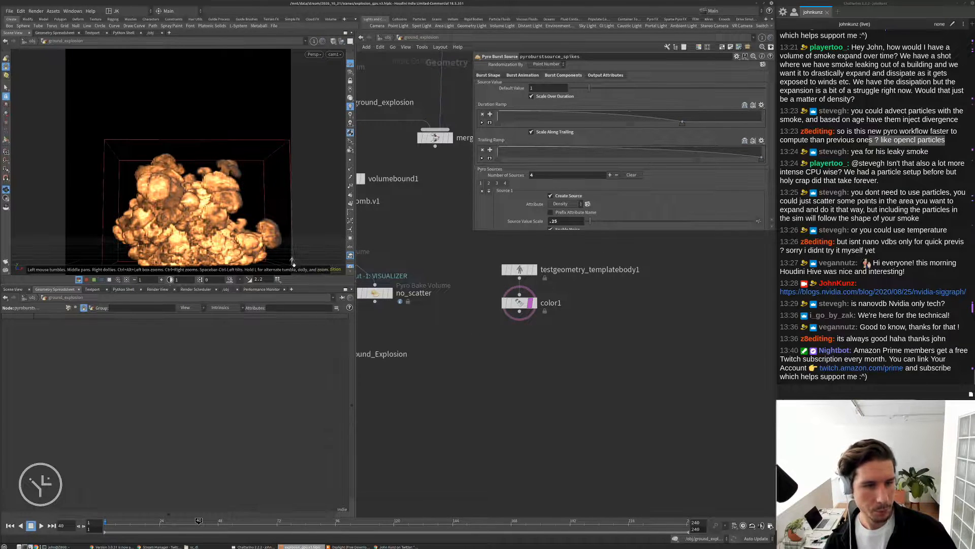
Enlarge the viewport to full pane height and frame the explosion together with the small test figure.
{"action": "left_click_drag", "start_coordinate": [355, 305], "coordinate": [394, 305]}
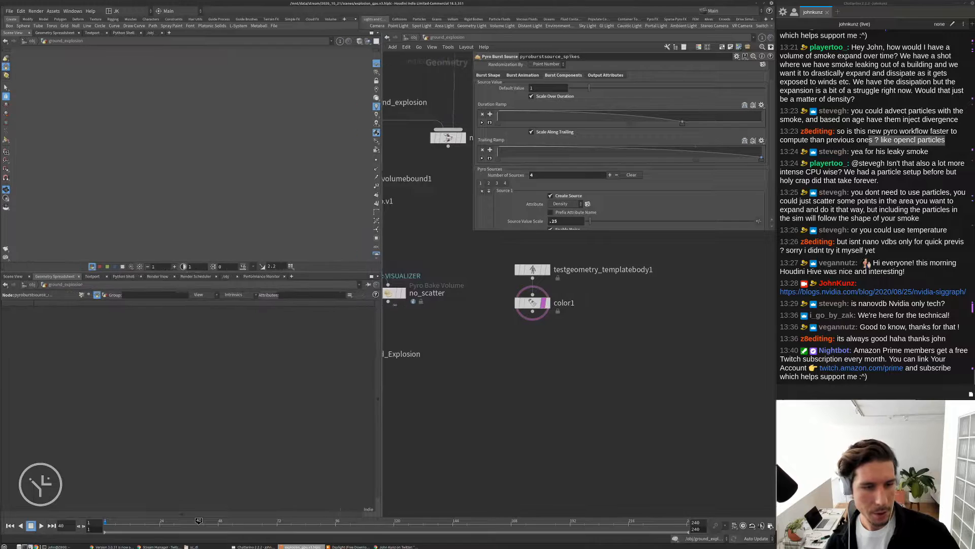
{"action": "left_click", "coordinate": [203, 274]}
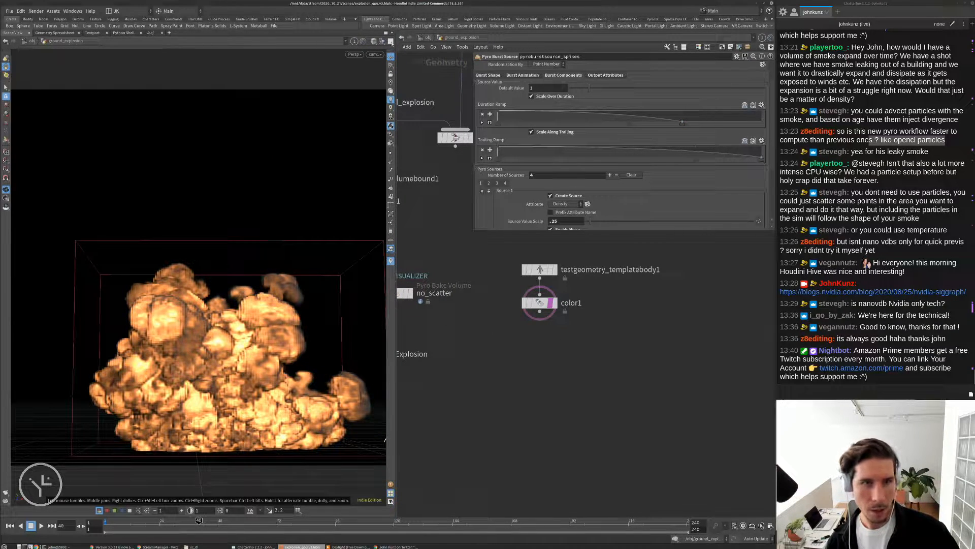
{"action": "right_click_drag", "start_coordinate": [242, 213], "coordinate": [236, 227]}
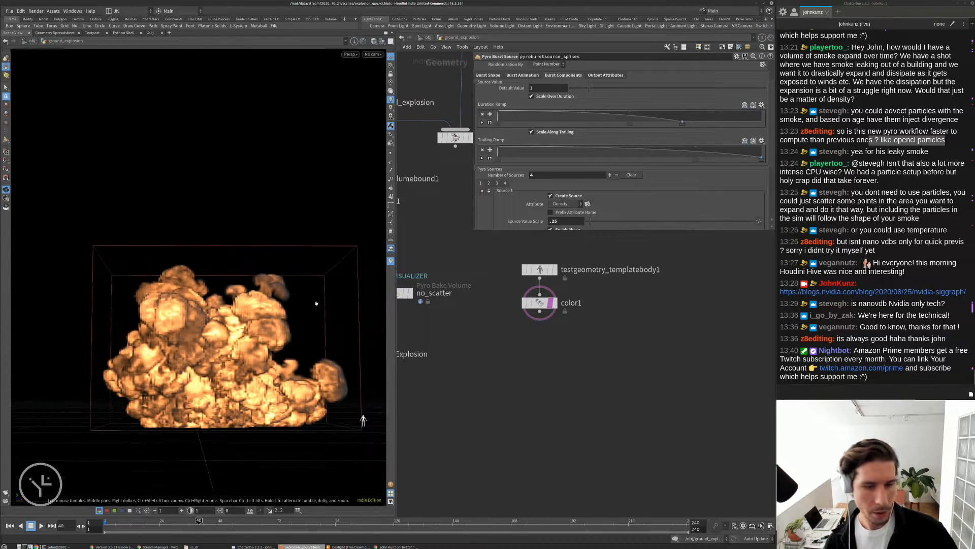
{"action": "middle_click_drag", "start_coordinate": [312, 296], "coordinate": [298, 309]}
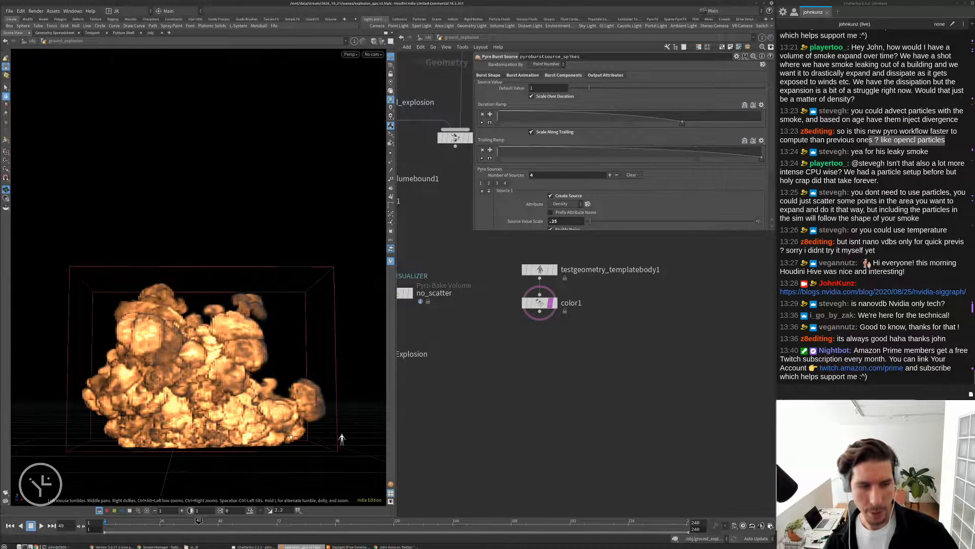
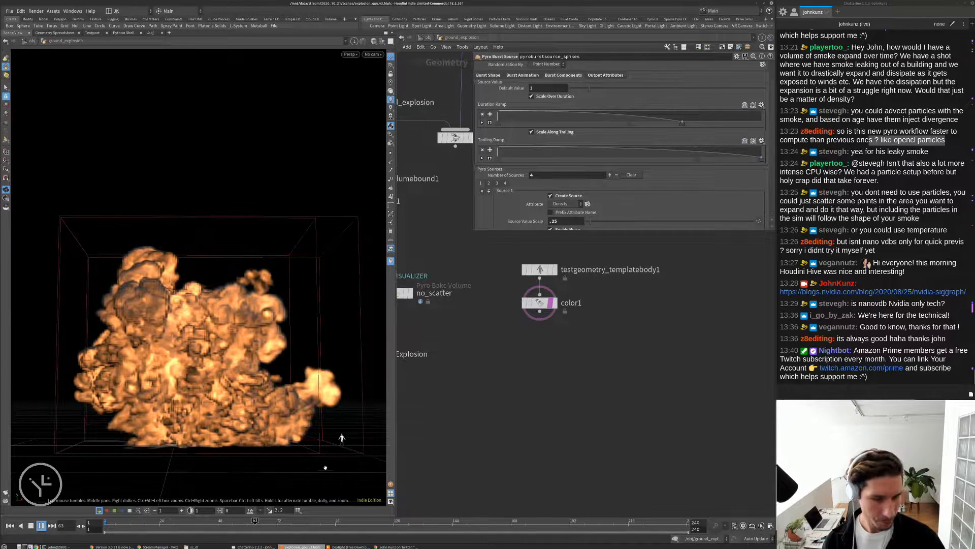
Stop the simulation and open the earlier explosion render sequence in the image player from the terminal.
{"action": "key", "text": "Escape"}
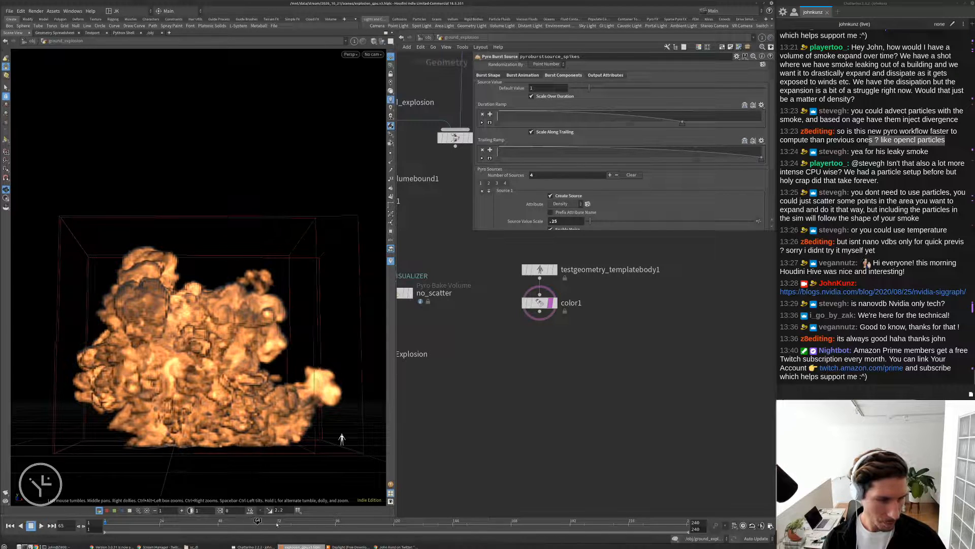
{"action": "left_click", "coordinate": [56, 546]}
{"action": "key", "text": "Return"}
{"action": "key", "text": "Return"}
{"action": "key", "text": "Up"}
{"action": "key", "text": "Return"}
{"action": "left_click", "coordinate": [563, 388]}
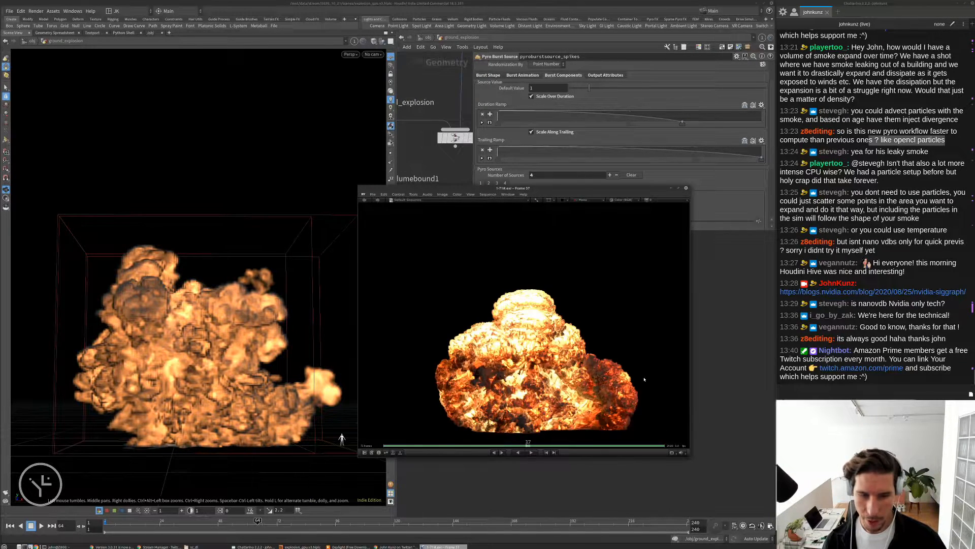
Scrub the rendered sequence to frame 64 to compare it with the viewport simulation, and return to Houdini.
{"action": "left_click_drag", "start_coordinate": [421, 364], "coordinate": [644, 367]}
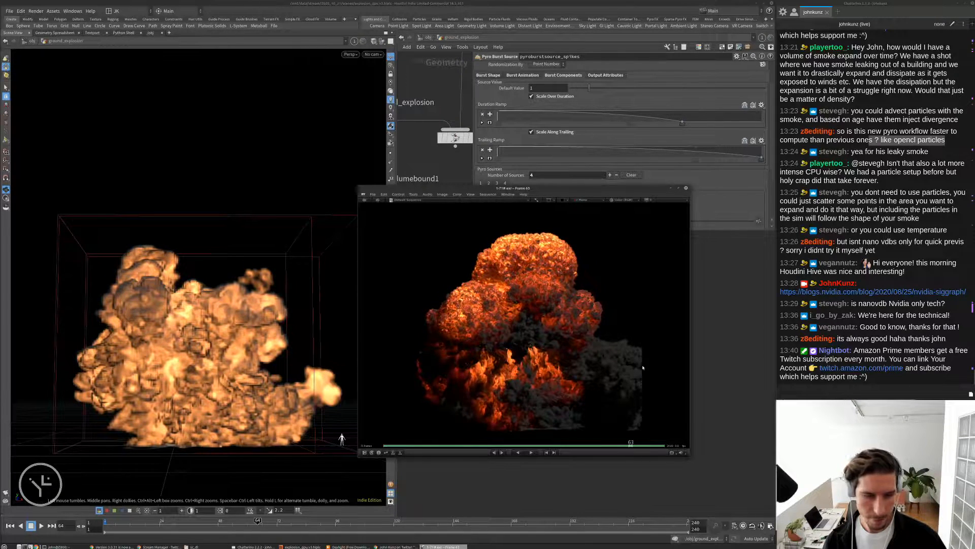
{"action": "key", "text": "Right"}
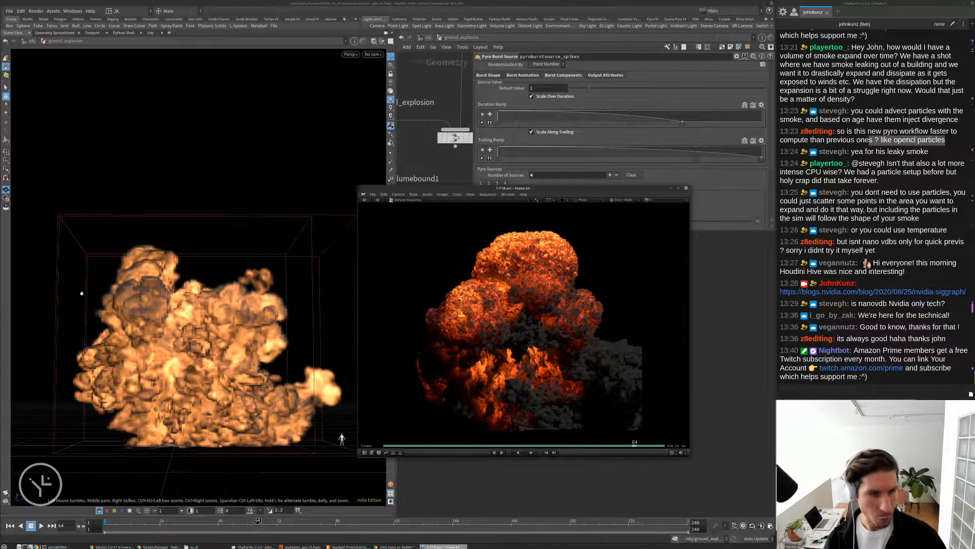
{"action": "left_click", "coordinate": [701, 255]}
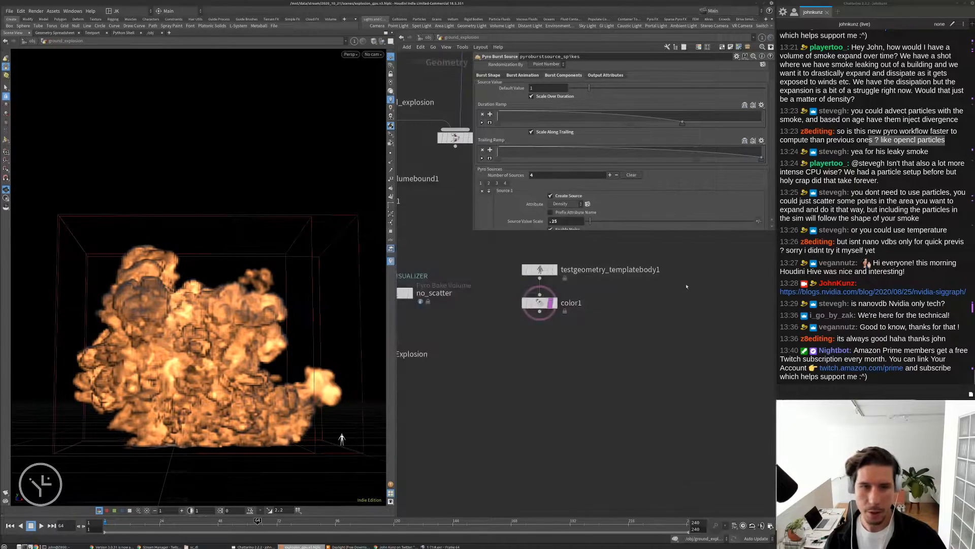
Bring the burst source nodes into view and rewind the simulation to frame 1.
{"action": "scroll", "coordinate": [463, 340], "scroll_direction": "down", "scroll_amount": 5}
{"action": "scroll", "coordinate": [492, 320], "scroll_direction": "up", "scroll_amount": 3}
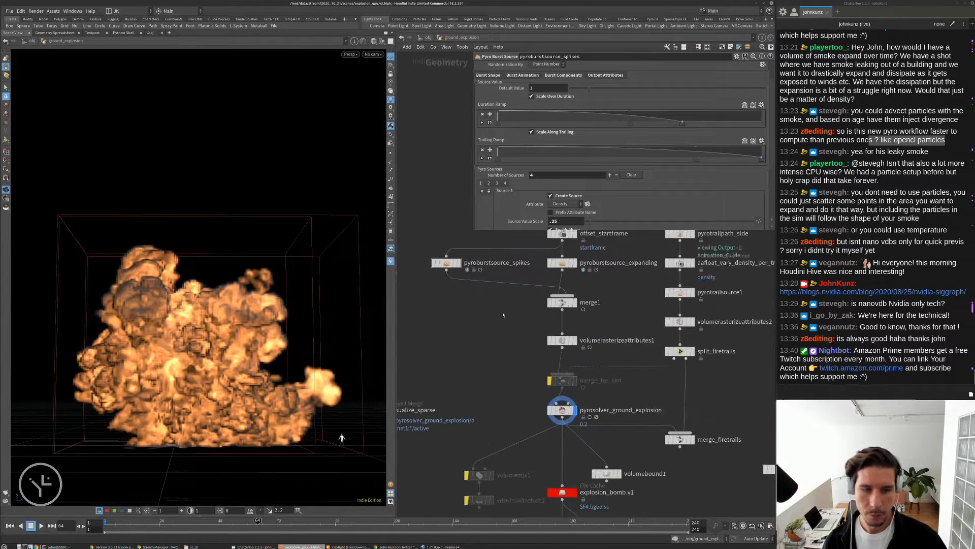
{"action": "key", "text": "ctrl+Up"}
{"action": "scroll", "coordinate": [520, 333], "scroll_direction": "up", "scroll_amount": 2}
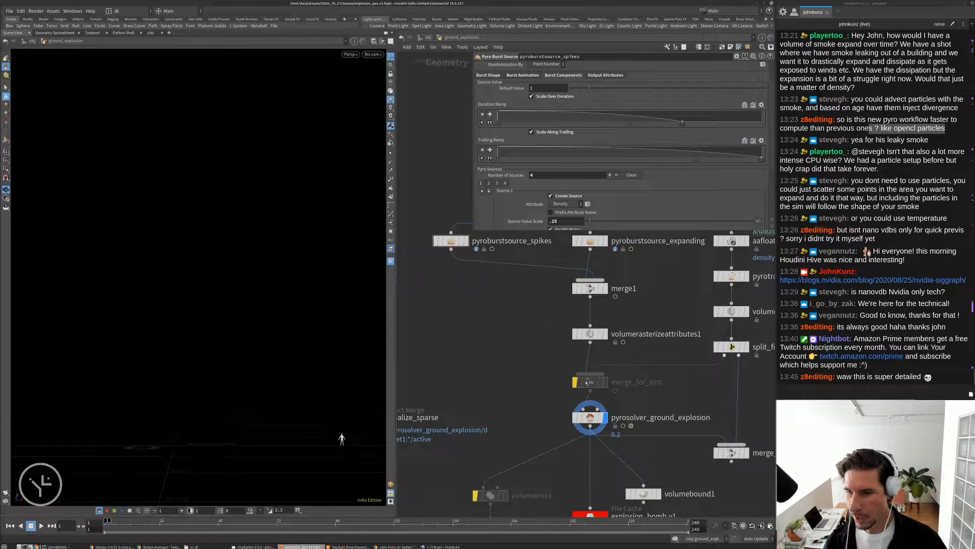
Place the rendered sequence beside the explosion tweet to compare the two versions, and return to Houdini.
{"action": "left_click", "coordinate": [441, 546]}
{"action": "left_click_drag", "start_coordinate": [429, 274], "coordinate": [467, 279]}
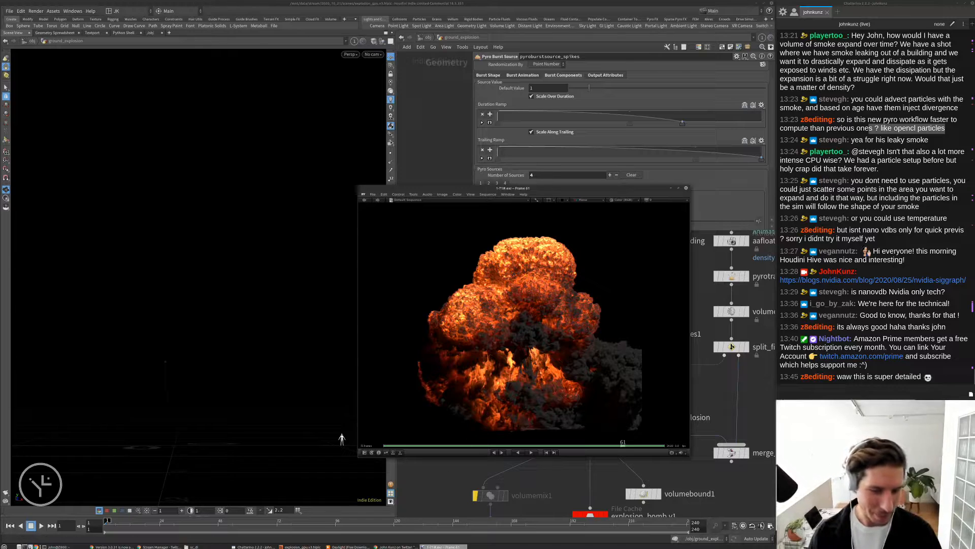
{"action": "left_click", "coordinate": [395, 546]}
{"action": "left_click_drag", "start_coordinate": [602, 176], "coordinate": [346, 122]}
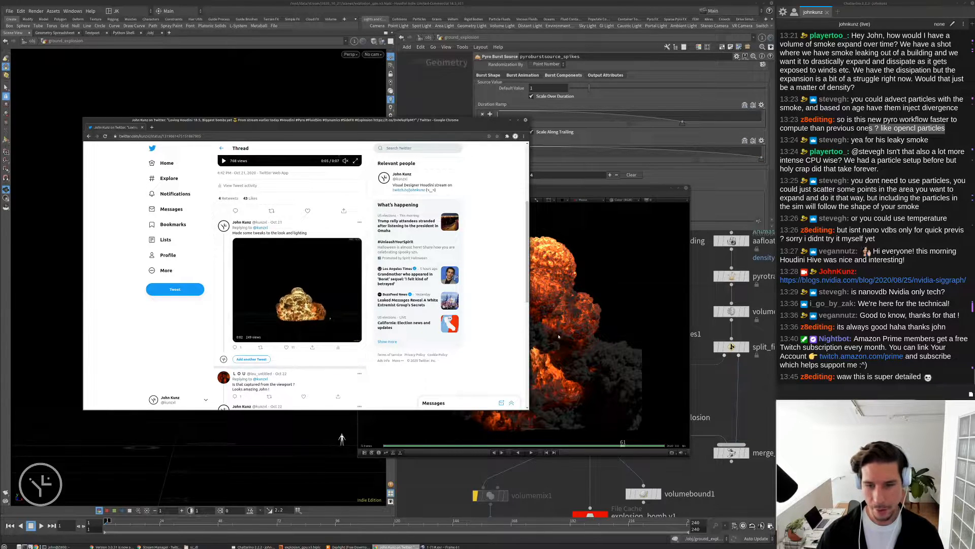
{"action": "left_click_drag", "start_coordinate": [610, 188], "coordinate": [705, 132]}
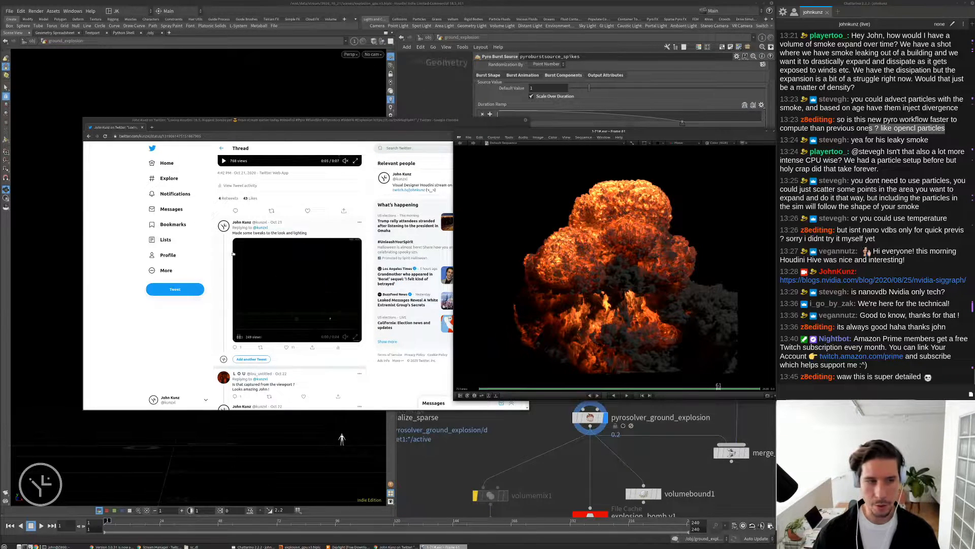
{"action": "left_click", "coordinate": [511, 441]}
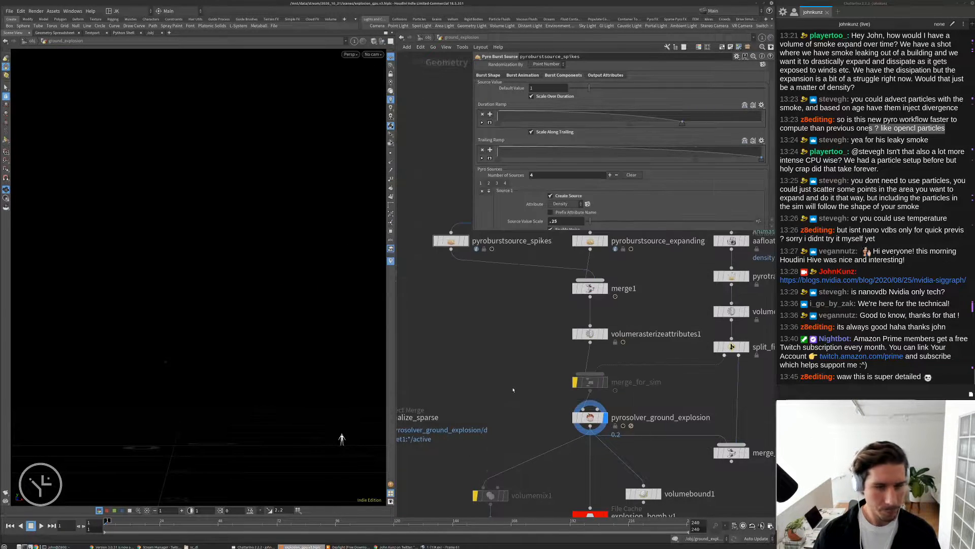
Wire pyroburstsource_spikes directly into volumerasterizeattributes1, run the simulation to frame 9 and rewind to the start.
{"action": "key", "text": "h"}
{"action": "scroll", "coordinate": [521, 355], "scroll_direction": "up", "scroll_amount": 3}
{"action": "middle_click_drag", "start_coordinate": [510, 329], "coordinate": [488, 414]}
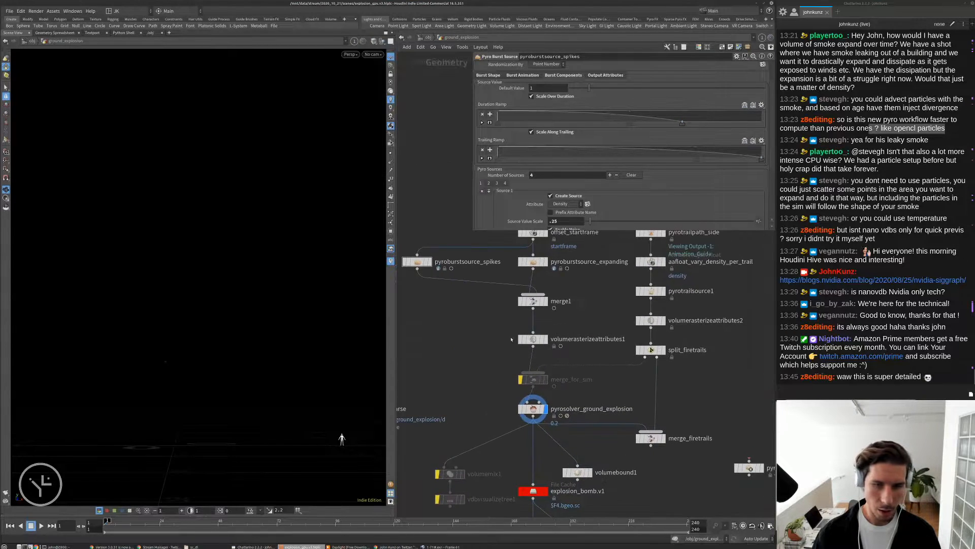
{"action": "middle_click_drag", "start_coordinate": [511, 342], "coordinate": [511, 305]}
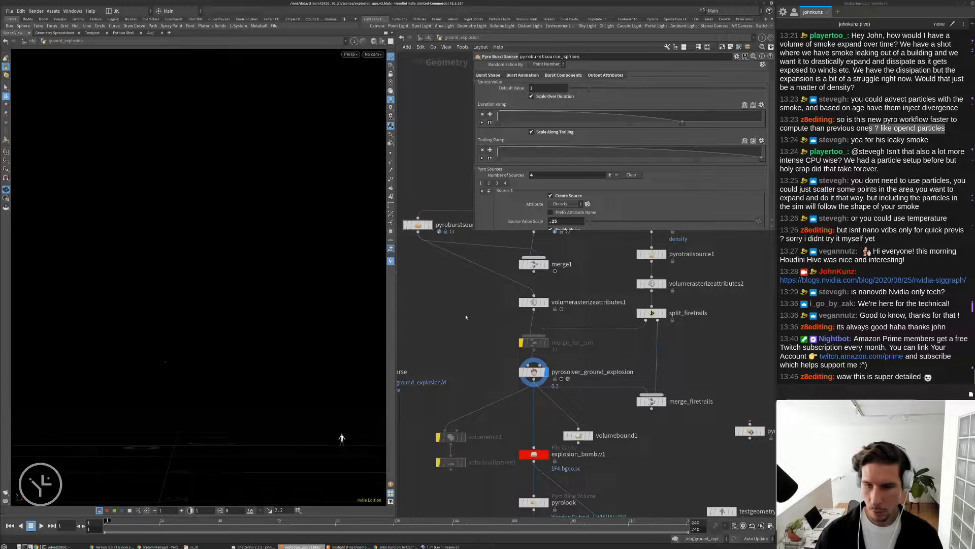
{"action": "left_click", "coordinate": [534, 304]}
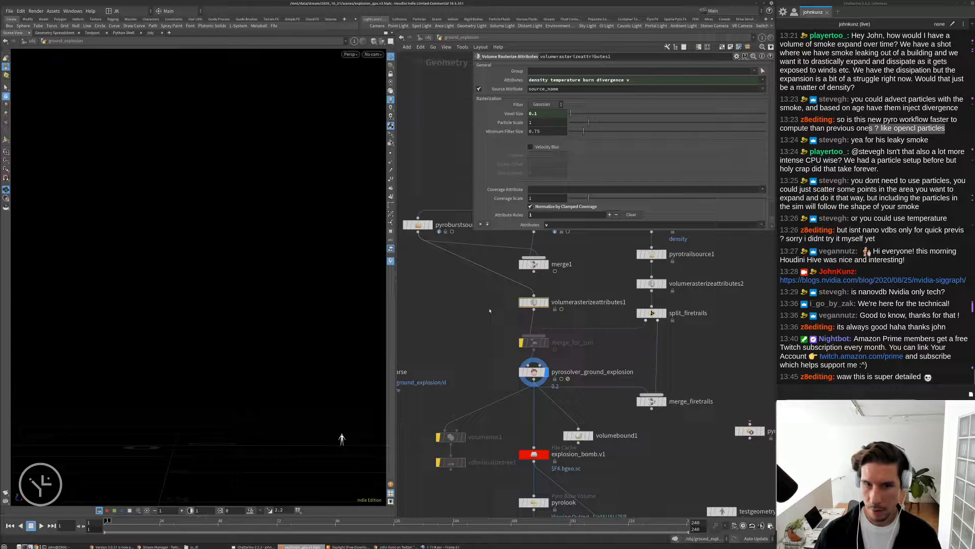
{"action": "key", "text": "Up"}
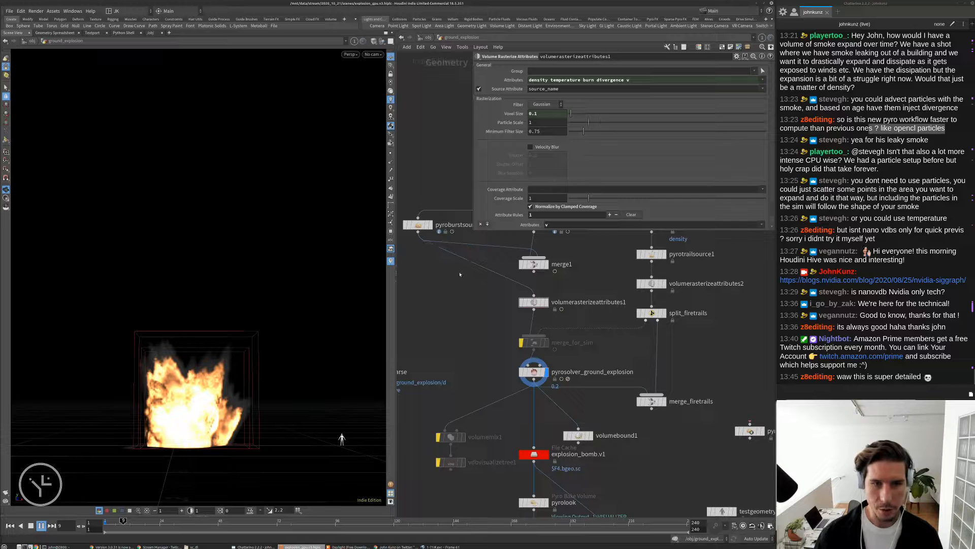
{"action": "key", "text": "Escape"}
{"action": "key", "text": "ctrl+Up"}
Set the burst shape's initial size to 4 on pyroburstsource_spikes.
{"action": "middle_click_drag", "start_coordinate": [463, 274], "coordinate": [474, 328]}
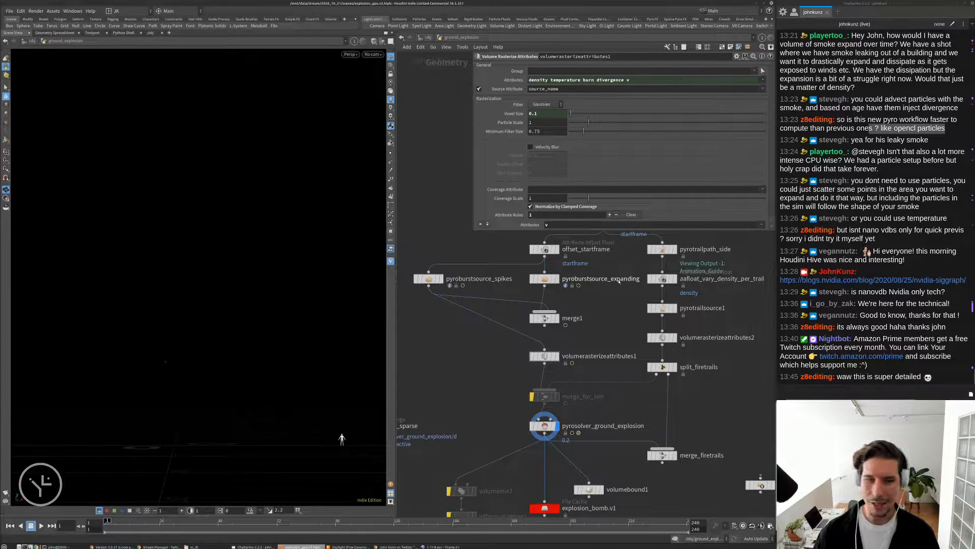
{"action": "left_click", "coordinate": [428, 279]}
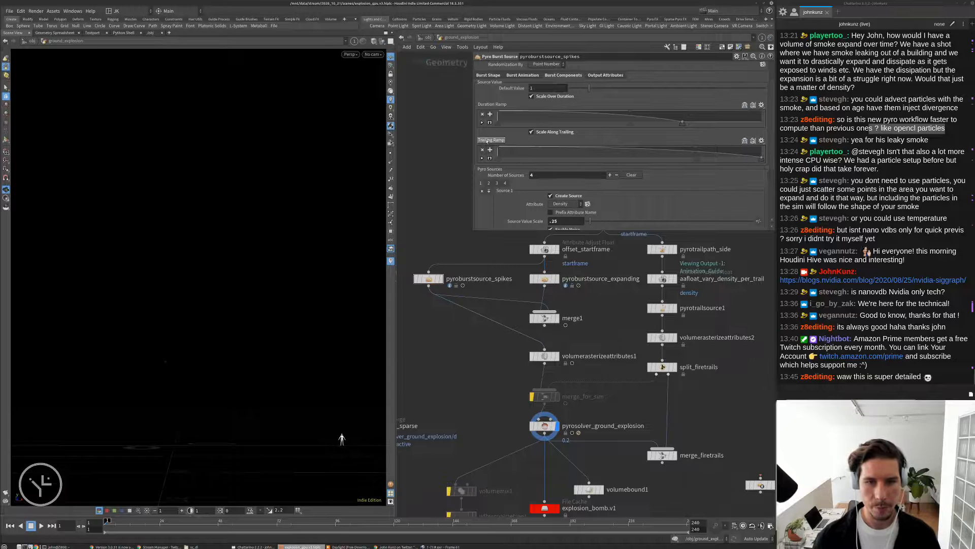
{"action": "left_click", "coordinate": [488, 76]}
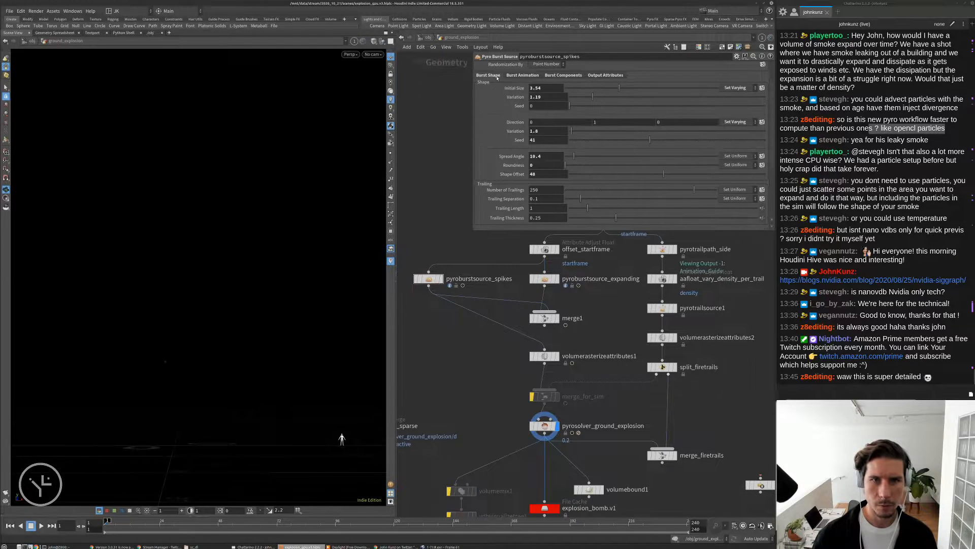
{"action": "double_click", "coordinate": [548, 88]}
{"action": "type", "text": "4"}
{"action": "key", "text": "Return"}
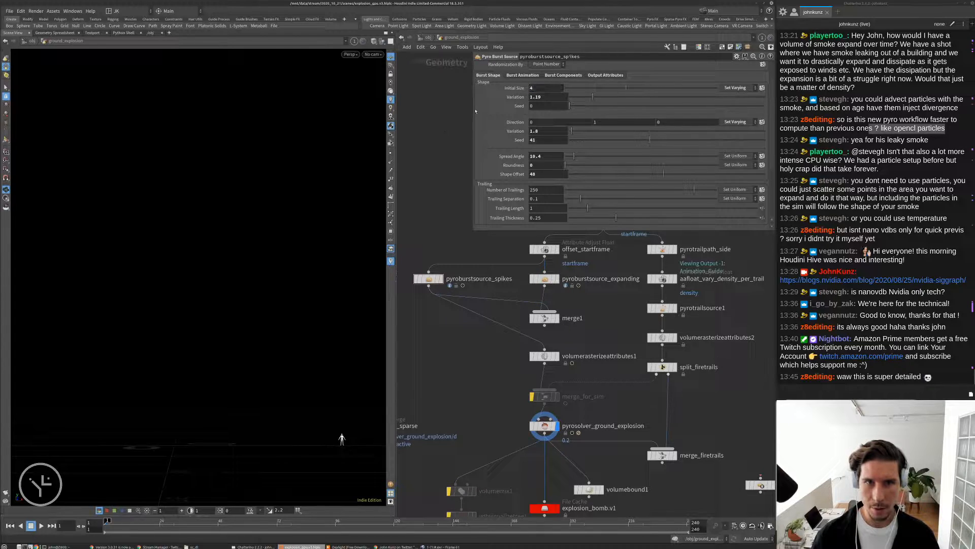
Display pyroburstsource_spikes and play its burst points through the first frames to about frame 9.
{"action": "left_click", "coordinate": [439, 278]}
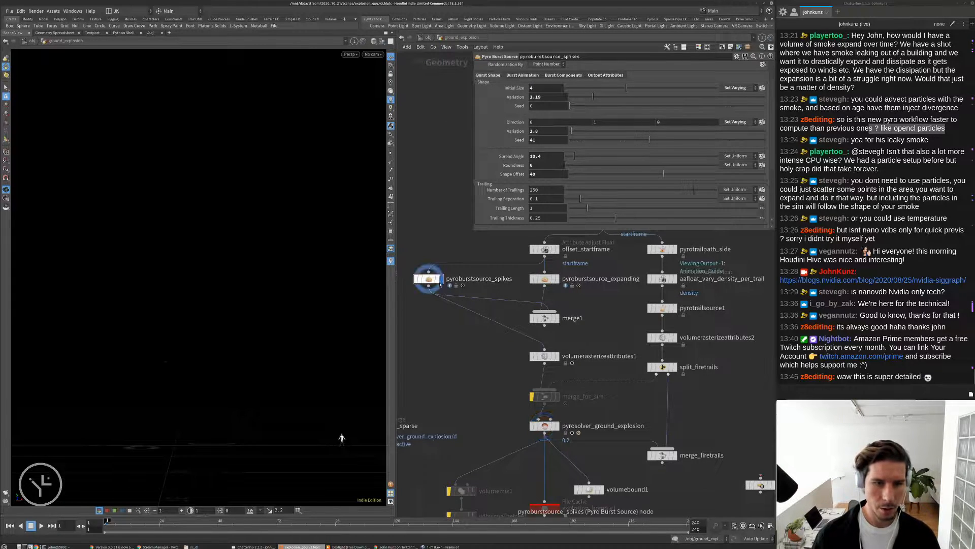
{"action": "key", "text": "Up"}
{"action": "key", "text": "Left"}
{"action": "key", "text": "Left"}
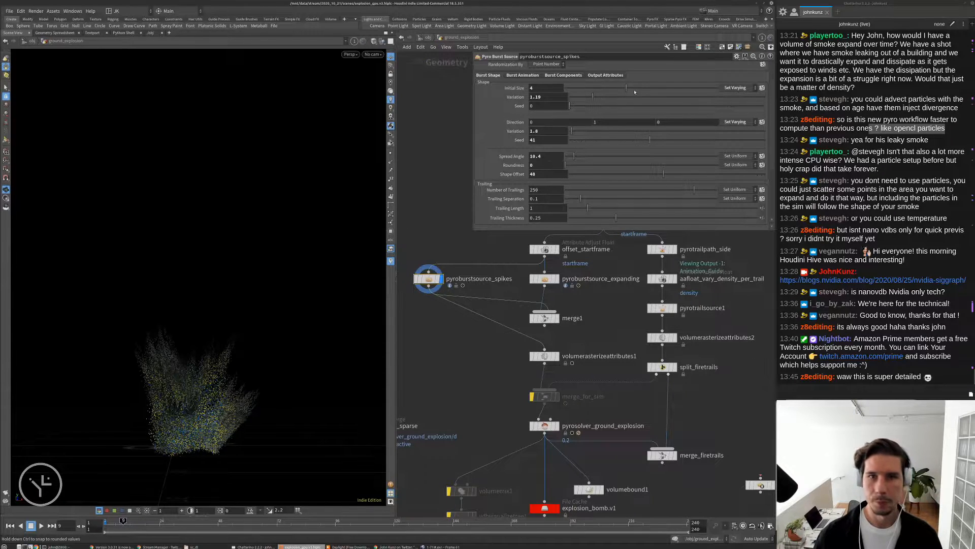
Lower the initial size variation and set its seed to 73, the direction seed to 13 and the shape offset to 32.
{"action": "left_click_drag", "start_coordinate": [605, 99], "coordinate": [649, 108]}
{"action": "left_click", "coordinate": [713, 108]}
{"action": "left_click_drag", "start_coordinate": [619, 140], "coordinate": [595, 139]}
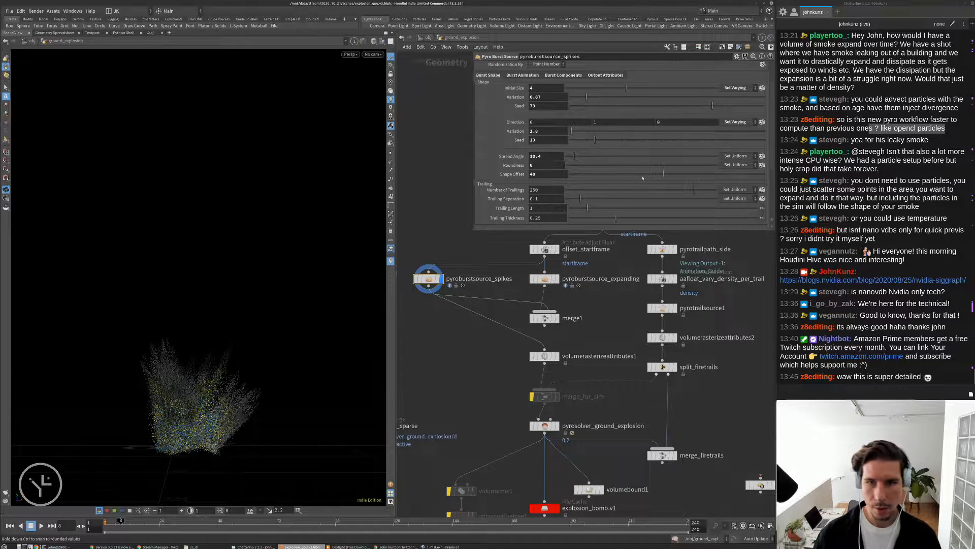
{"action": "left_click", "coordinate": [575, 175]}
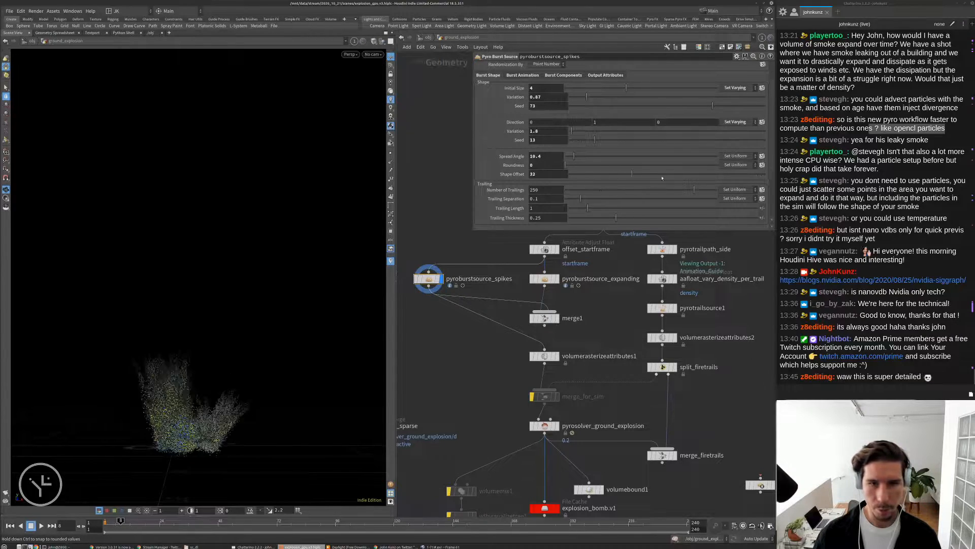
Set the shape offset of pyroburstsource_spikes to 48 and the initial size seed to 34.
{"action": "left_click", "coordinate": [710, 175]}
{"action": "left_click_drag", "start_coordinate": [709, 179], "coordinate": [741, 181]}
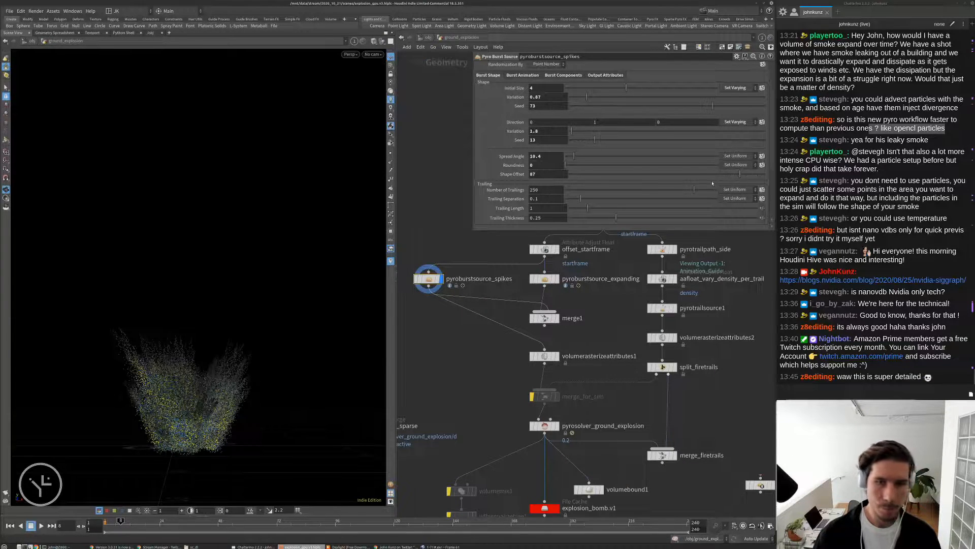
{"action": "key", "text": "ctrl+z"}
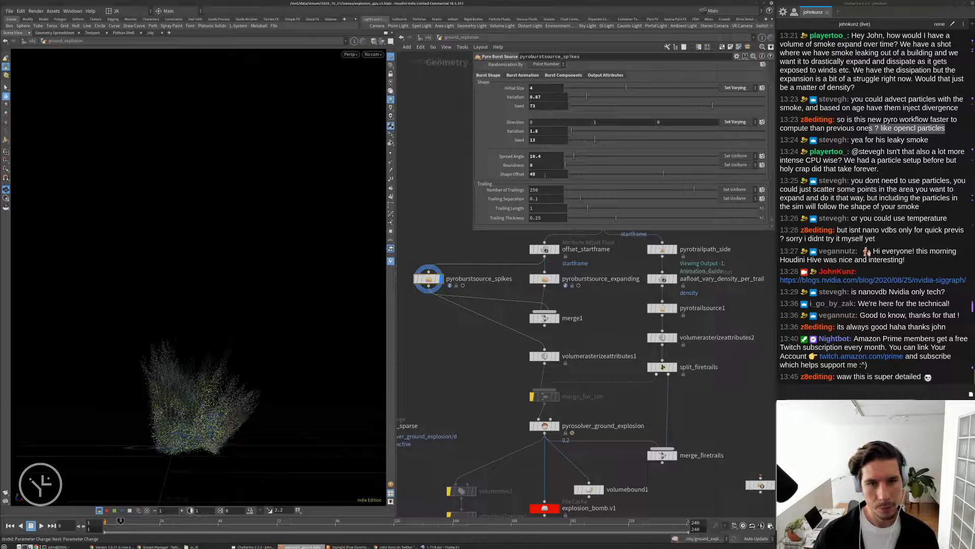
{"action": "left_click_drag", "start_coordinate": [715, 106], "coordinate": [636, 106]}
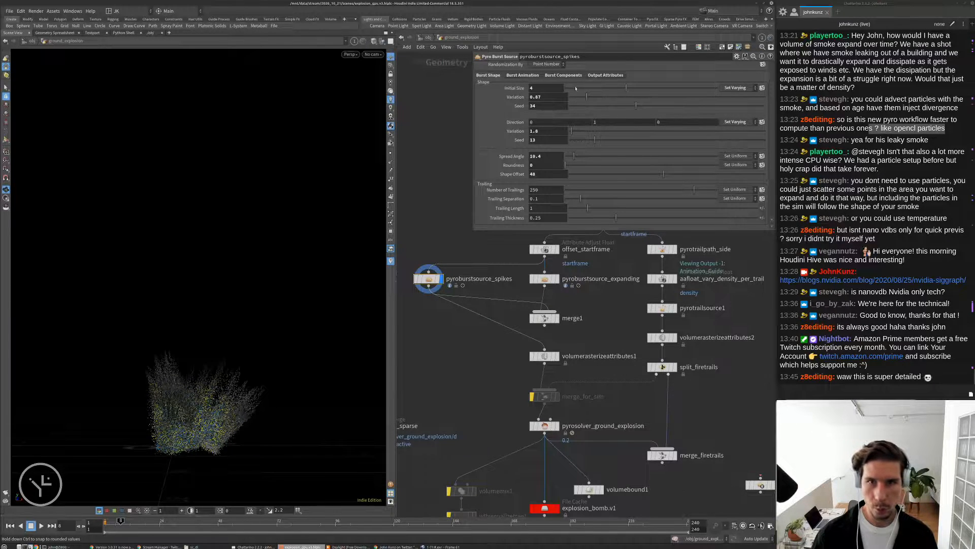
Test several initial sizes on pyroburstsource_spikes and set the initial size to 4.5.
{"action": "left_click", "coordinate": [608, 88]}
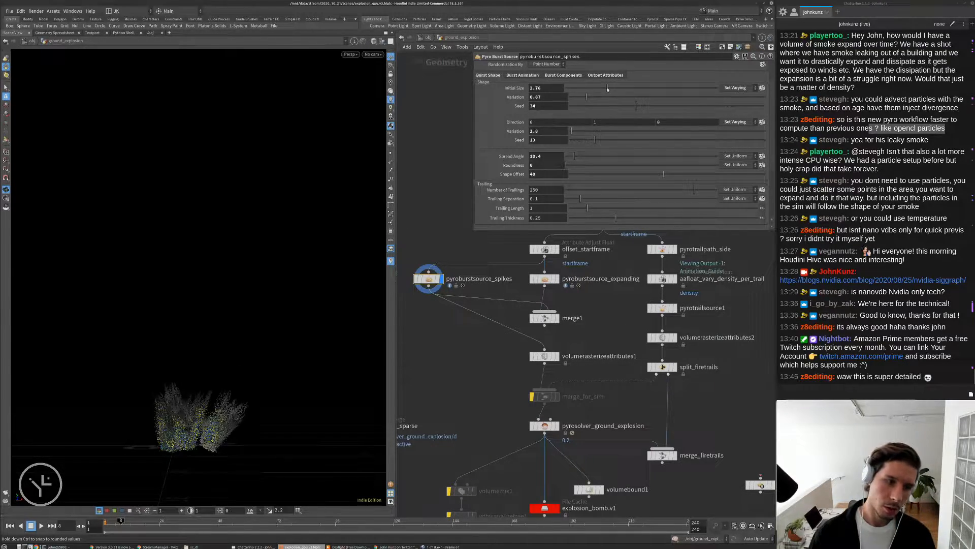
{"action": "left_click", "coordinate": [637, 89]}
{"action": "left_click", "coordinate": [630, 89]}
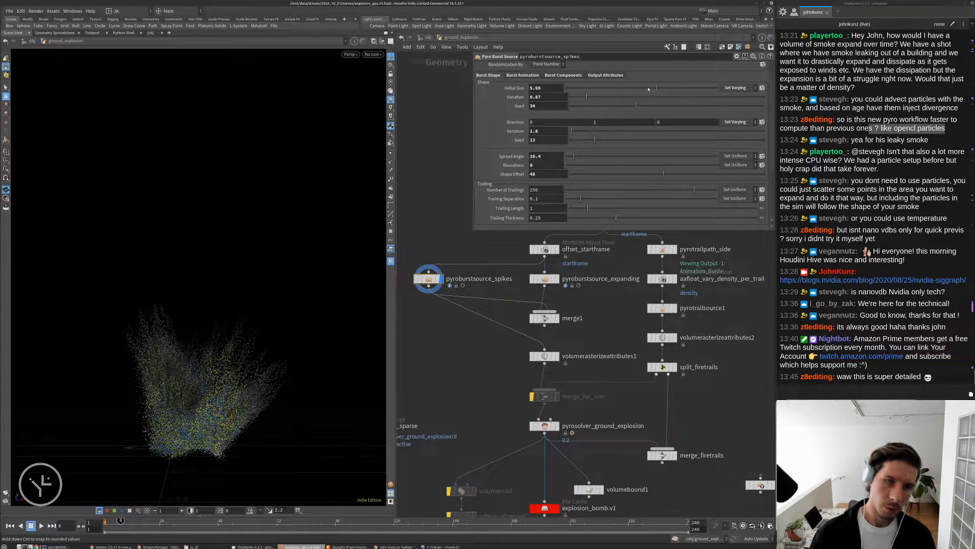
{"action": "double_click", "coordinate": [557, 89]}
{"action": "type", "text": "4."}
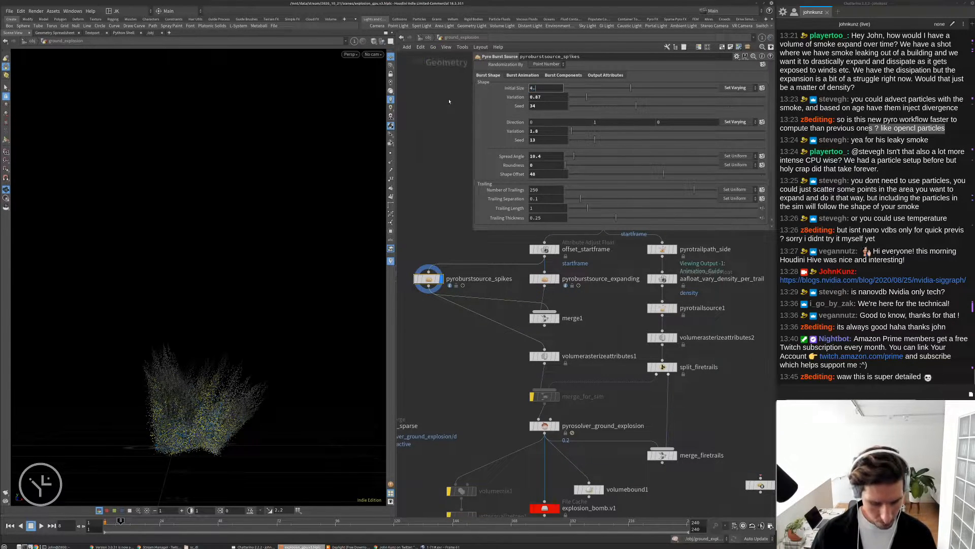
{"action": "type", "text": "5"}
{"action": "key", "text": "Return"}
Display pyrosolver_ground_explosion, run the simulation to about frame 11 and rewind to the start.
{"action": "middle_click_drag", "start_coordinate": [481, 362], "coordinate": [481, 337]}
{"action": "left_click", "coordinate": [549, 399]}
{"action": "key", "text": "Up"}
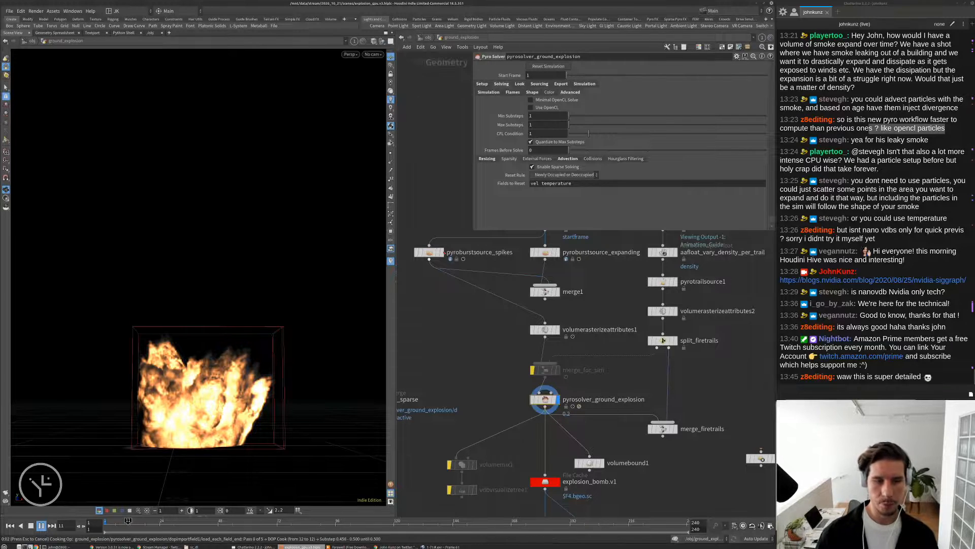
{"action": "key", "text": "Escape"}
{"action": "key", "text": "ctrl+Up"}
Display pyroburstsource_spikes, advance through the first frames of the burst and lower the number of trailings to 7.
{"action": "left_click", "coordinate": [439, 253]}
{"action": "left_click", "coordinate": [427, 256]}
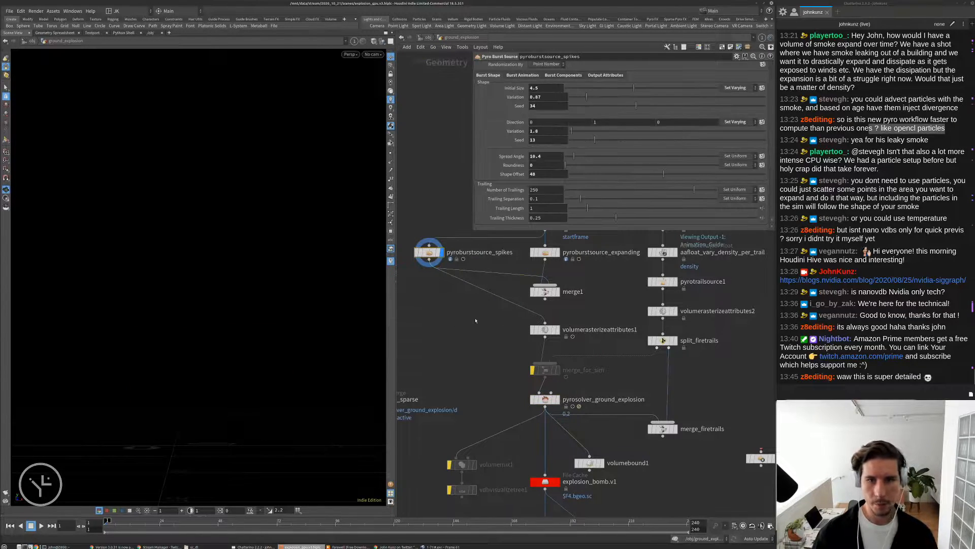
{"action": "key", "text": "Right"}
{"action": "key", "text": "Right"}
{"action": "key", "text": "Right"}
{"action": "key", "text": "Right"}
{"action": "key", "text": "Right"}
{"action": "key", "text": "Right"}
{"action": "key", "text": "Right"}
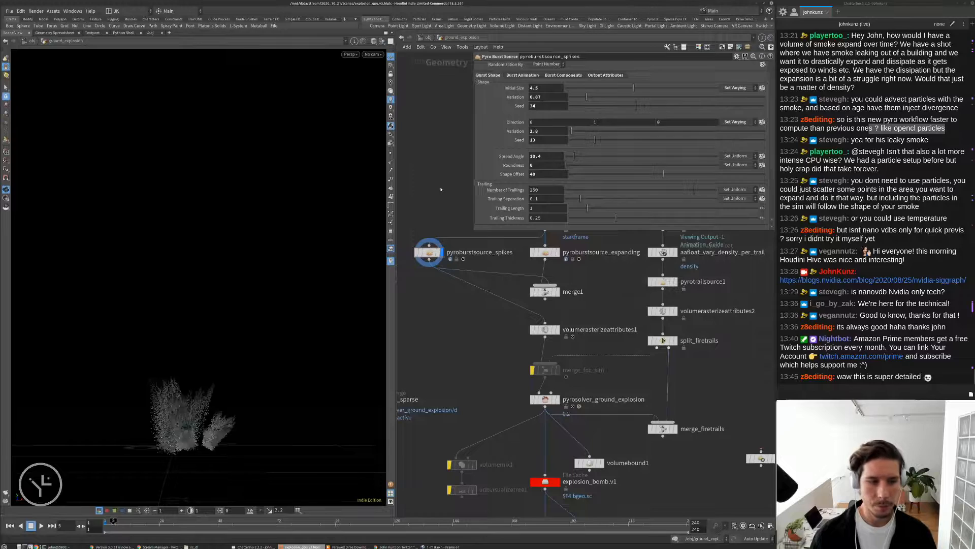
{"action": "left_click_drag", "start_coordinate": [694, 190], "coordinate": [632, 197]}
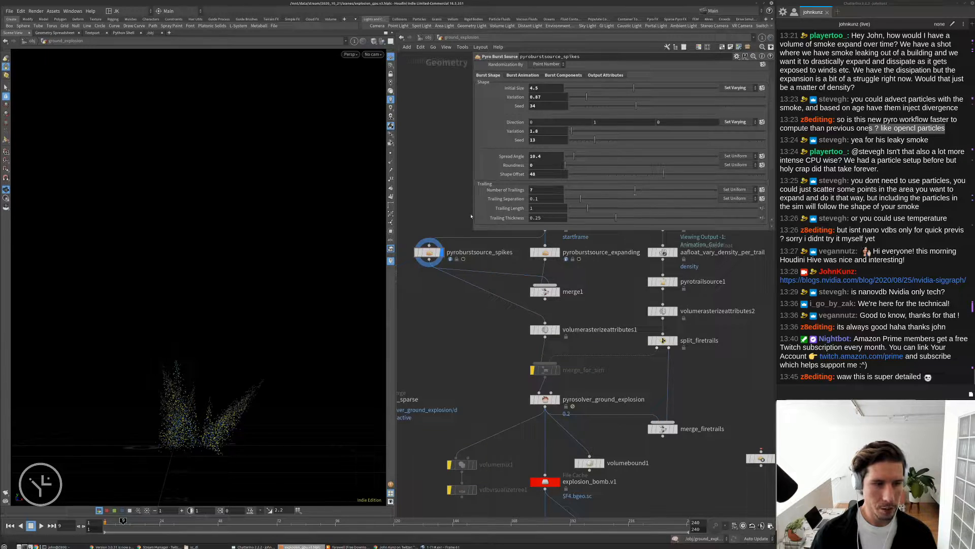
Rerun the pyrosolver_ground_explosion simulation from the start to about frame 28, then rewind.
{"action": "key", "text": "ctrl+Up"}
{"action": "left_click", "coordinate": [551, 401]}
{"action": "key", "text": "Up"}
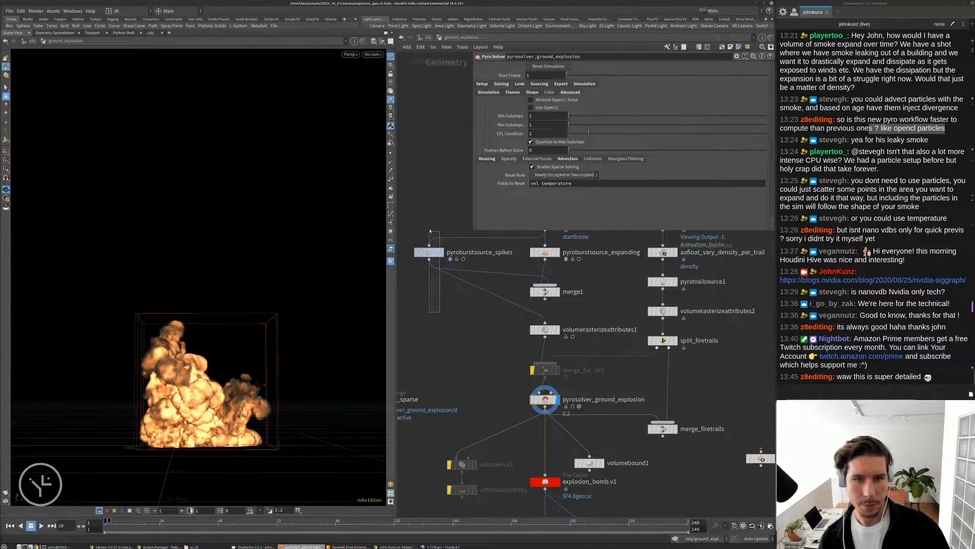
{"action": "key", "text": "ctrl+Up"}
Display pyroburstsource_spikes at frame 10, then set its number of trailings to 20 and shape offset to 56.
{"action": "left_click", "coordinate": [430, 253]}
{"action": "key", "text": "r"}
{"action": "key", "text": "Up"}
{"action": "key", "text": "Up"}
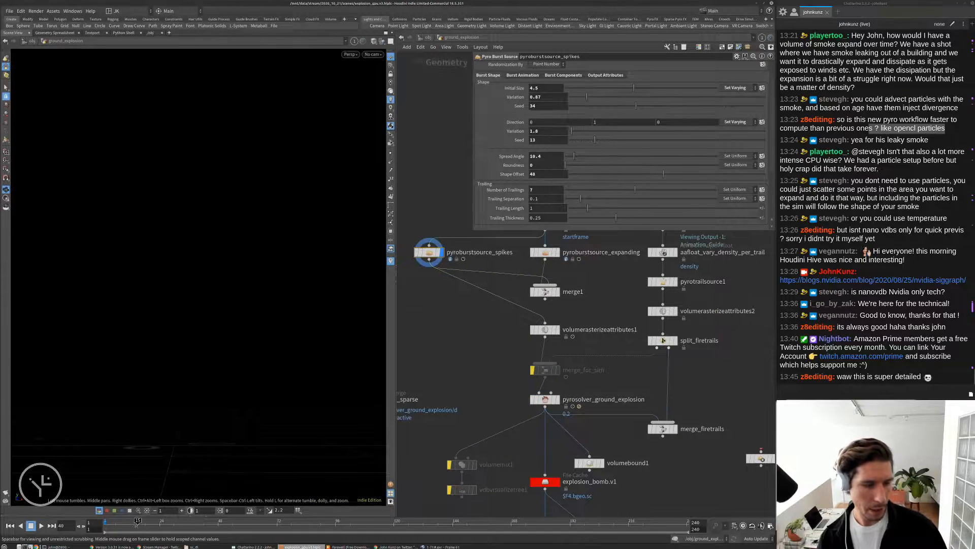
{"action": "left_click_drag", "start_coordinate": [122, 524], "coordinate": [126, 524]}
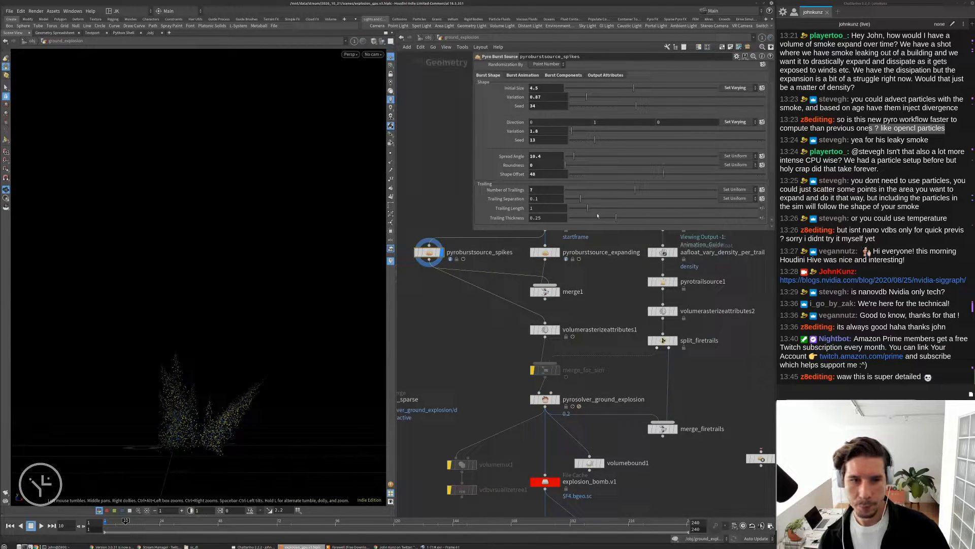
{"action": "left_click", "coordinate": [636, 173]}
{"action": "left_click_drag", "start_coordinate": [637, 174], "coordinate": [658, 178]}
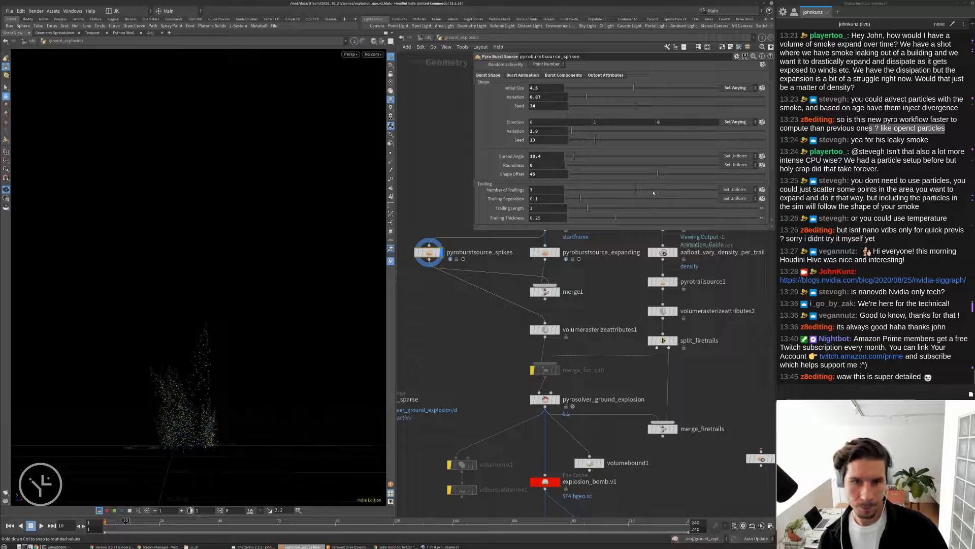
{"action": "left_click", "coordinate": [654, 192]}
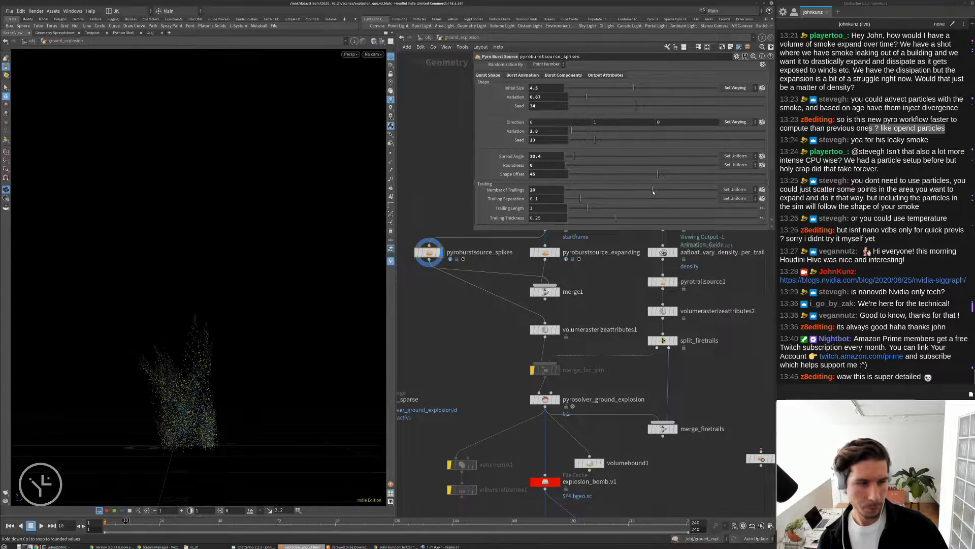
{"action": "left_click", "coordinate": [675, 175]}
{"action": "left_click_drag", "start_coordinate": [675, 175], "coordinate": [679, 176]}
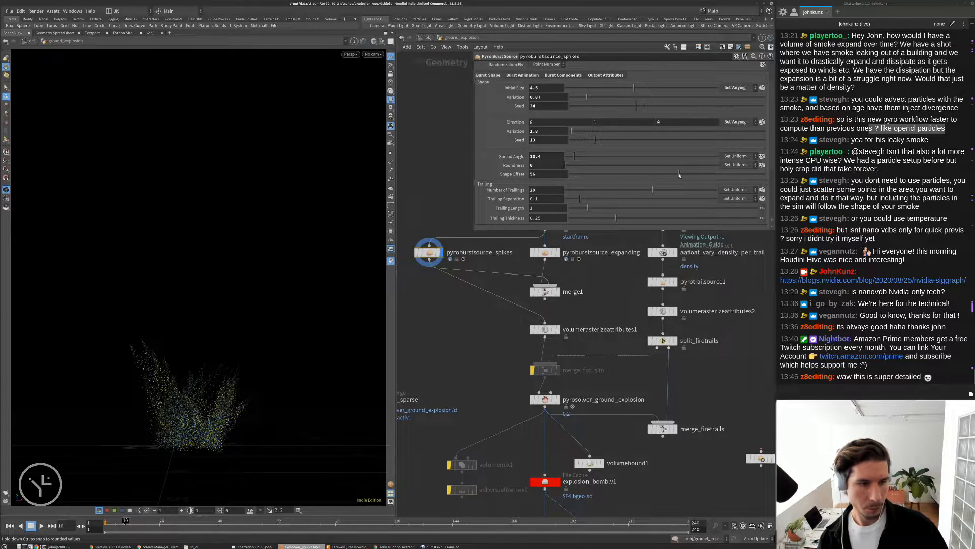
Set the burst shape's initial size to 6 on pyroburstsource_spikes.
{"action": "left_click_drag", "start_coordinate": [552, 91], "coordinate": [508, 117]}
{"action": "type", "text": "6"}
{"action": "key", "text": "Return"}
Display merge1, play the combined burst sources through their first frames and rewind to frame 1.
{"action": "middle_click_drag", "start_coordinate": [477, 331], "coordinate": [467, 355]}
{"action": "left_click", "coordinate": [538, 301]}
{"action": "key", "text": "ctrl+Up"}
{"action": "key", "text": "Up"}
{"action": "key", "text": "Up"}
{"action": "key", "text": "ctrl+Up"}
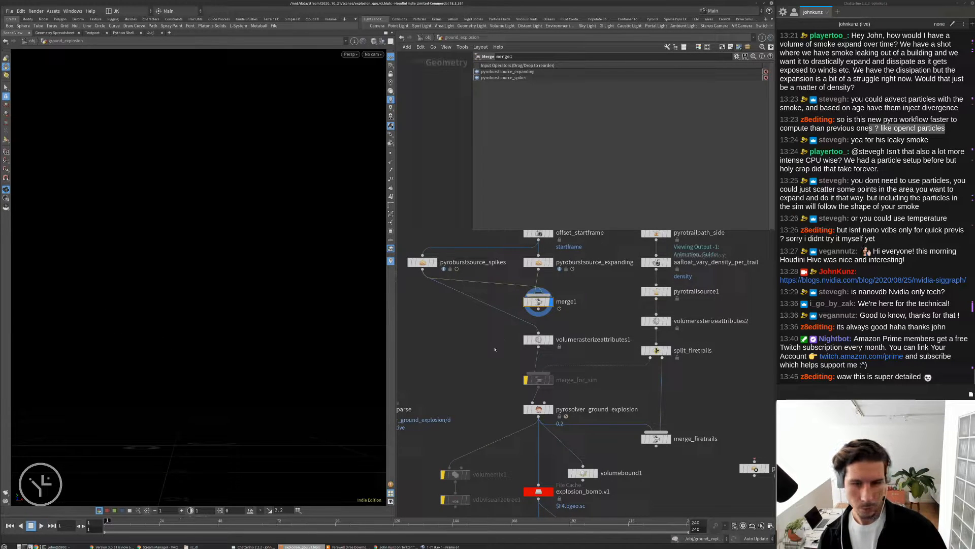
Rewire the input of pyroburstsource_spikes to init_startframe, bypassing the random offset in offset_startframe.
{"action": "middle_click_drag", "start_coordinate": [497, 346], "coordinate": [495, 328]}
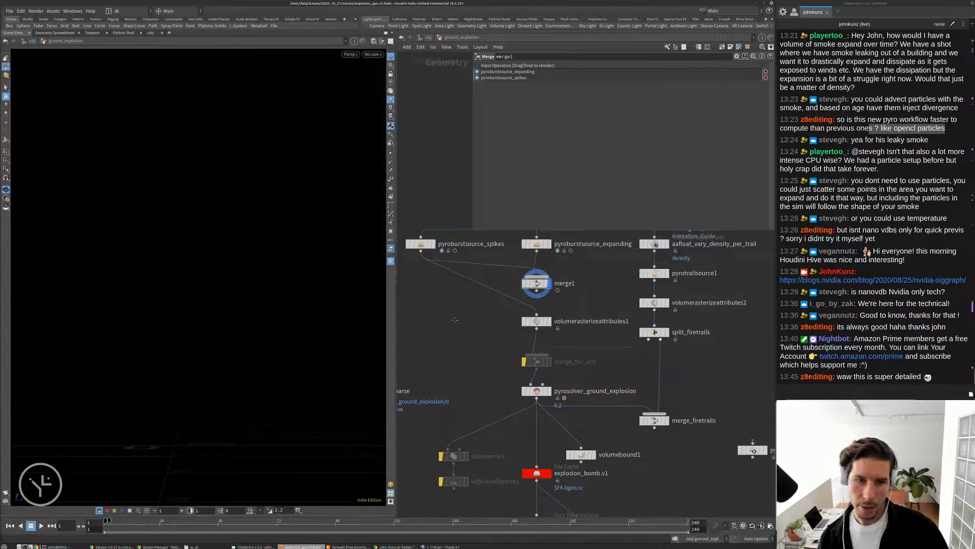
{"action": "middle_click_drag", "start_coordinate": [446, 302], "coordinate": [487, 400]}
{"action": "scroll", "coordinate": [582, 314], "scroll_direction": "up", "scroll_amount": 3}
{"action": "left_click", "coordinate": [577, 311]}
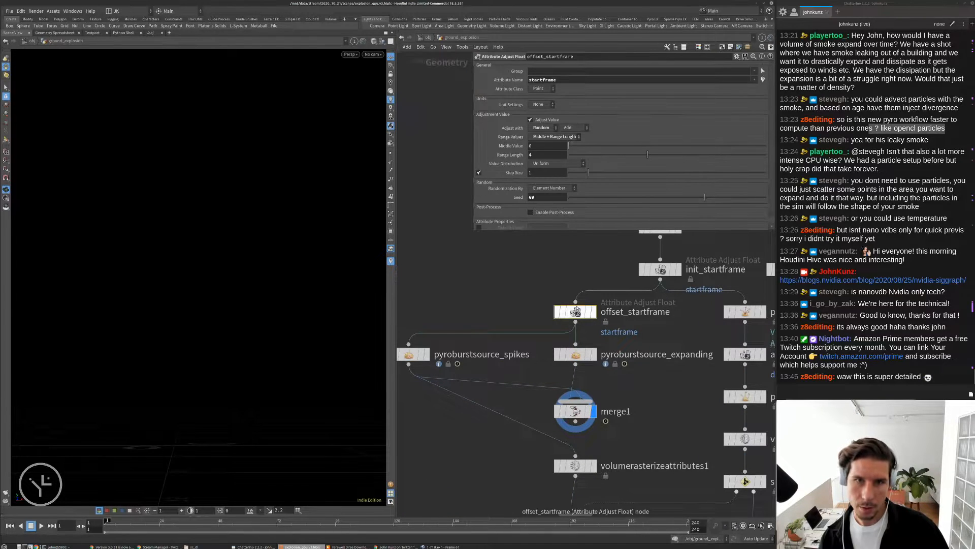
{"action": "scroll", "coordinate": [553, 269], "scroll_direction": "down", "scroll_amount": 2}
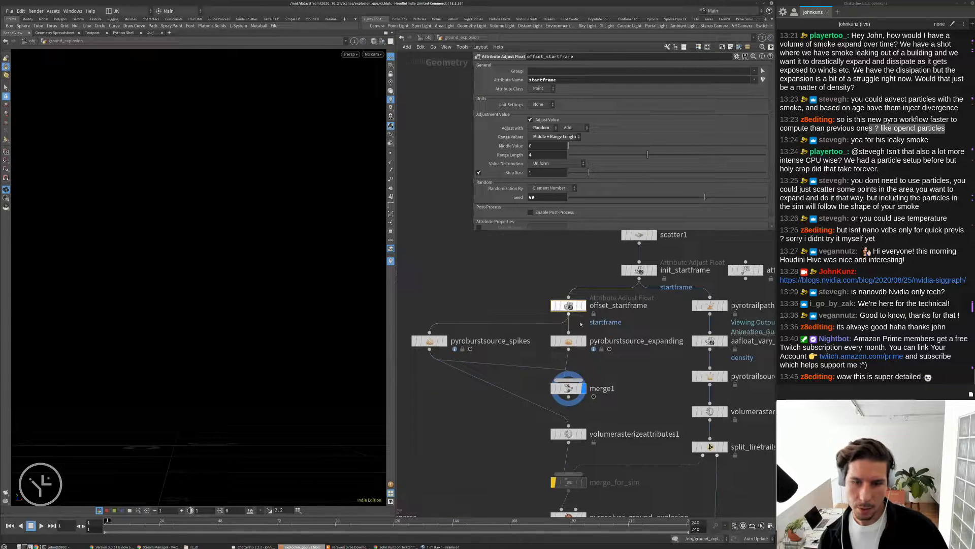
{"action": "middle_click_drag", "start_coordinate": [449, 324], "coordinate": [450, 312]}
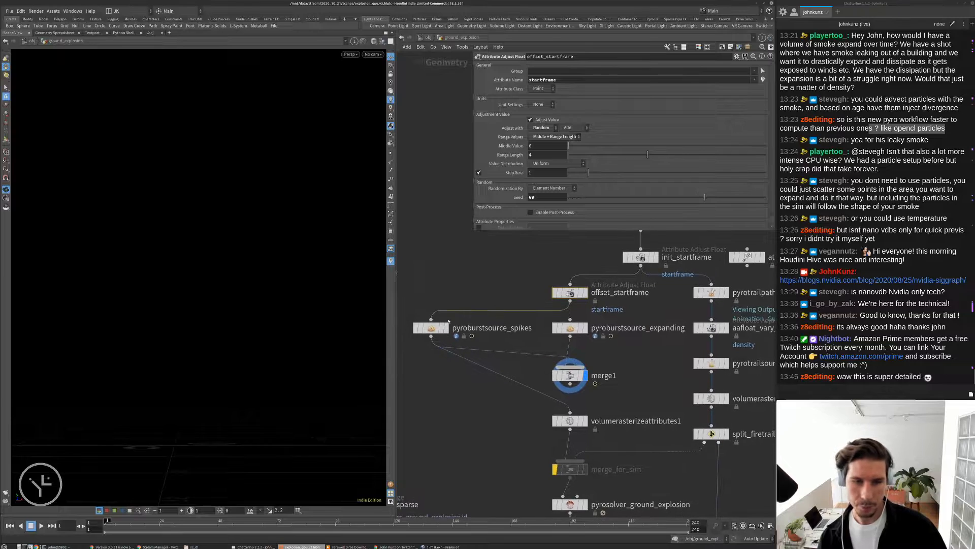
{"action": "scroll", "coordinate": [450, 312], "scroll_direction": "down", "scroll_amount": 2}
{"action": "left_click", "coordinate": [549, 303]}
{"action": "left_click", "coordinate": [434, 321]}
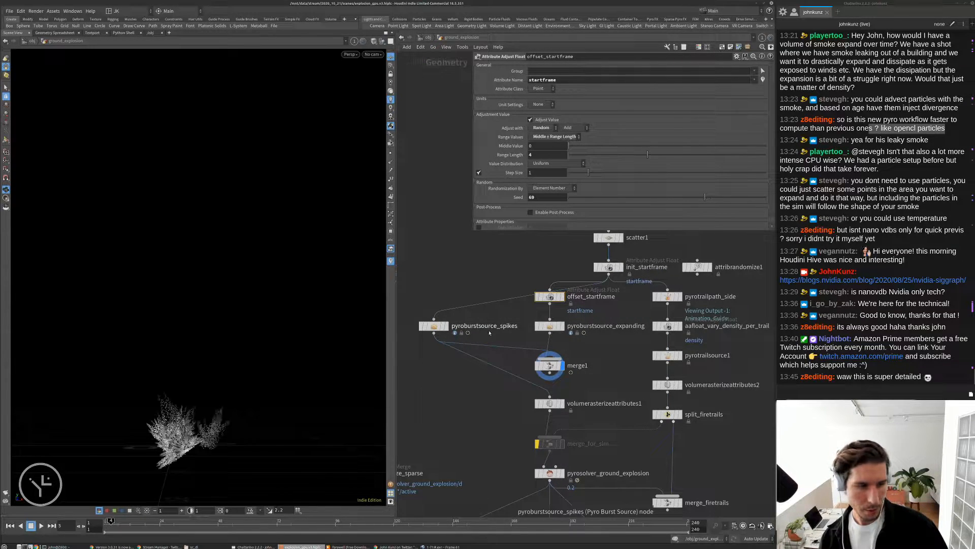
Step through the first frames with merge1 and pyroburstsource_spikes displayed in turn to compare when the bursts start.
{"action": "key", "text": "Left"}
{"action": "key", "text": "Left"}
{"action": "key", "text": "Left"}
{"action": "key", "text": "Left"}
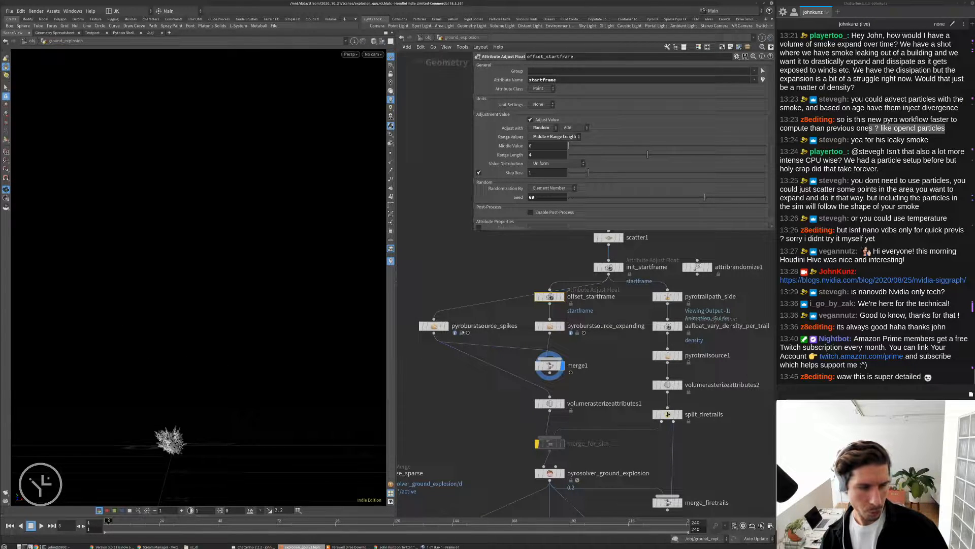
{"action": "left_click", "coordinate": [434, 328]}
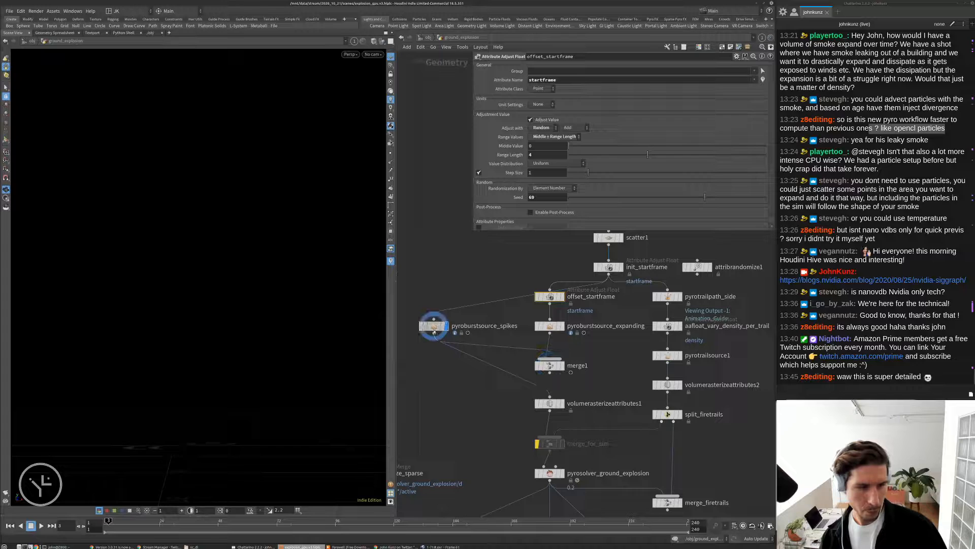
{"action": "left_click", "coordinate": [435, 330]}
{"action": "key", "text": "Right"}
{"action": "key", "text": "Right"}
{"action": "key", "text": "Left"}
{"action": "key", "text": "Left"}
{"action": "key", "text": "Left"}
{"action": "key", "text": "Left"}
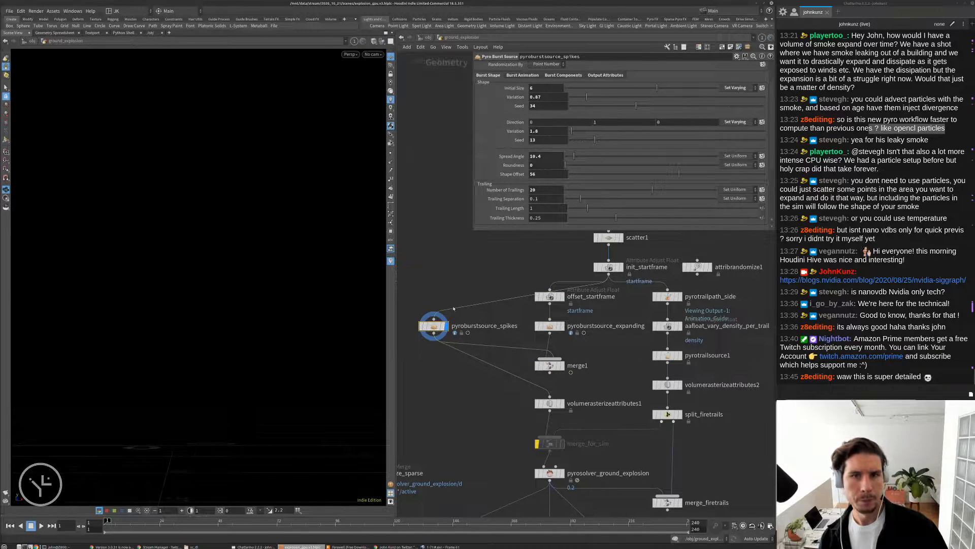
Review the burst shape, burst animation, burst components and output attribute settings of pyroburstsource_spikes.
{"action": "scroll", "coordinate": [513, 109], "scroll_direction": "up", "scroll_amount": 2}
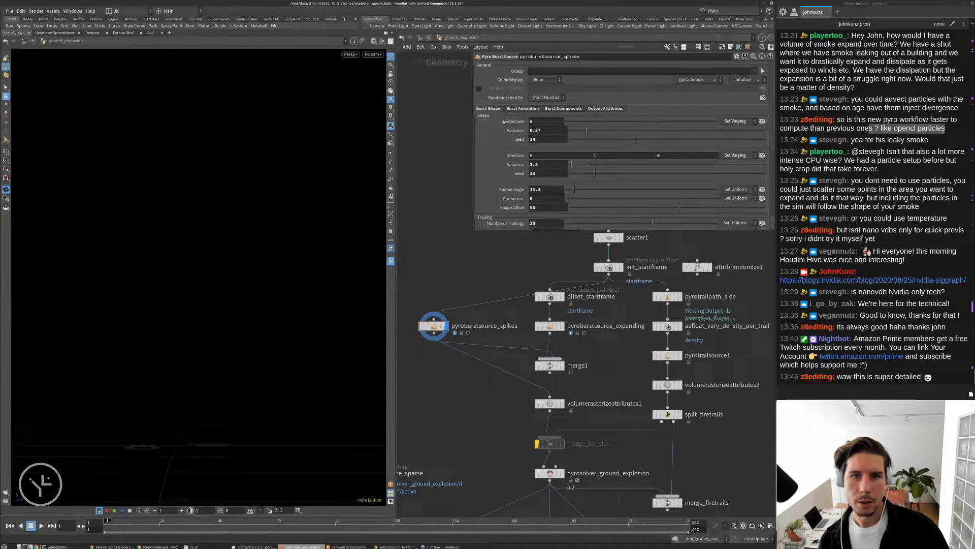
{"action": "scroll", "coordinate": [483, 112], "scroll_direction": "down", "scroll_amount": 4}
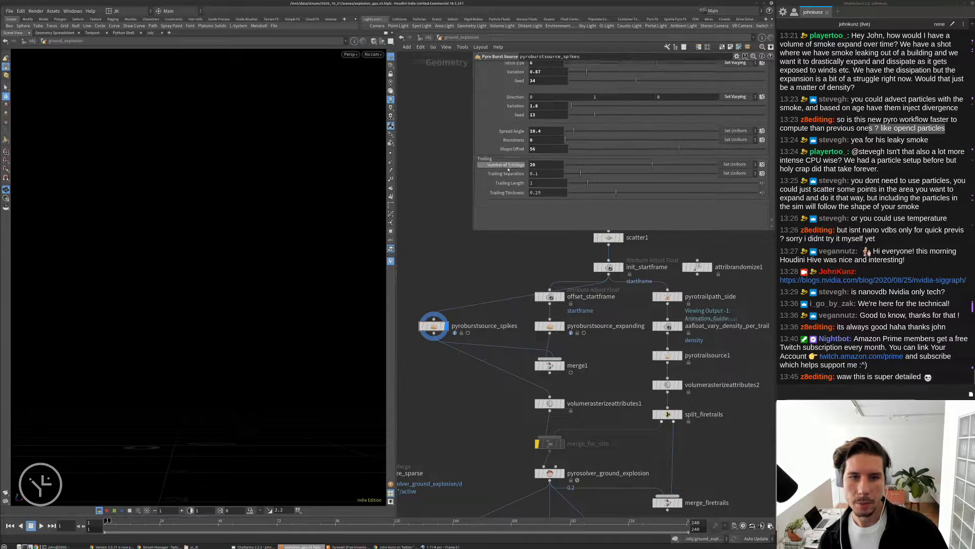
{"action": "scroll", "coordinate": [508, 110], "scroll_direction": "up", "scroll_amount": 4}
{"action": "left_click", "coordinate": [515, 109]}
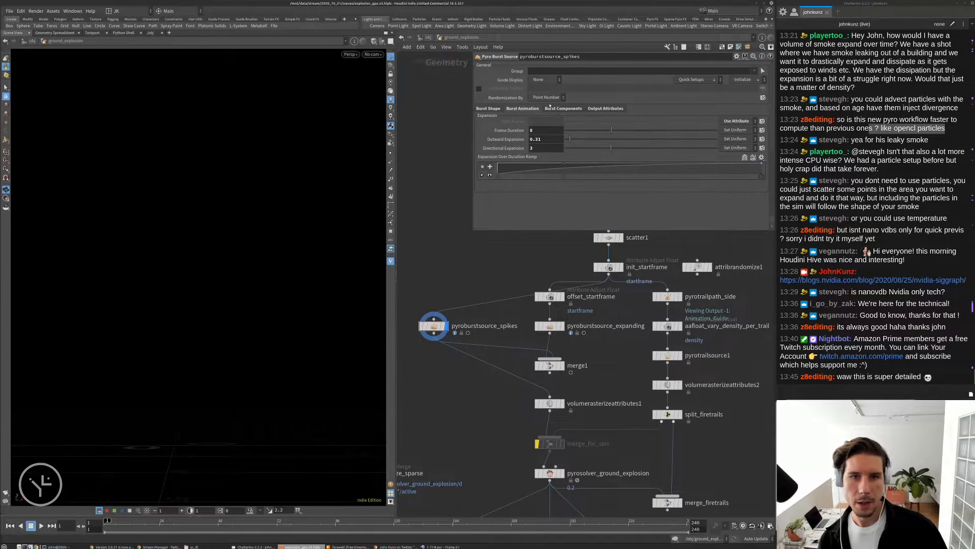
{"action": "left_click", "coordinate": [555, 108]}
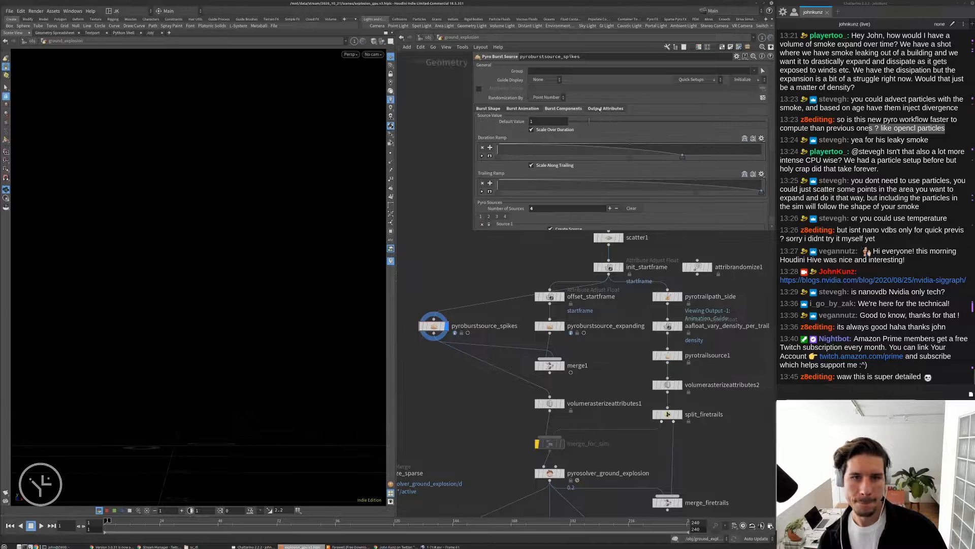
{"action": "left_click", "coordinate": [600, 109]}
Duplicate init_startframe and wire the copy between scatter1 and pyroburstsource_spikes.
{"action": "left_click", "coordinate": [608, 267]}
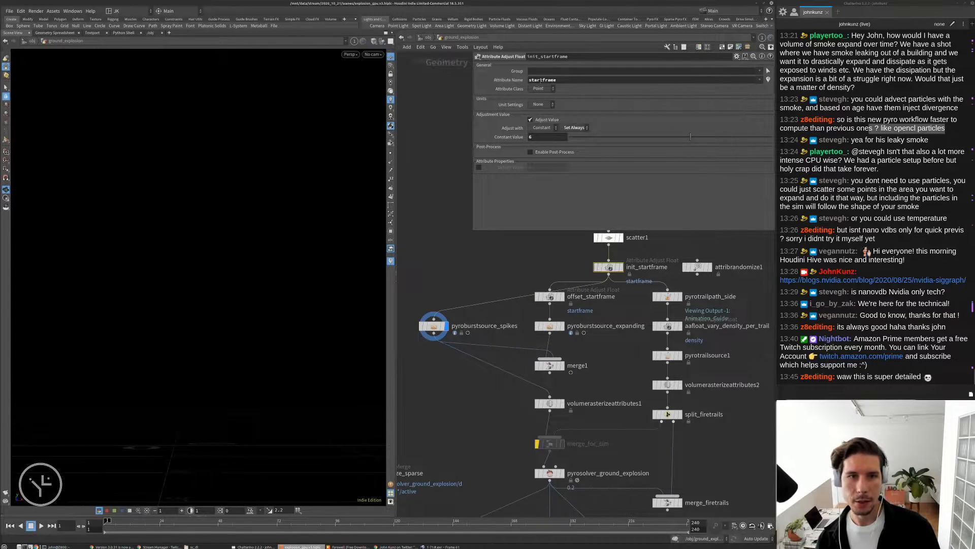
{"action": "left_click_drag", "start_coordinate": [605, 271], "coordinate": [433, 268], "text": "alt"}
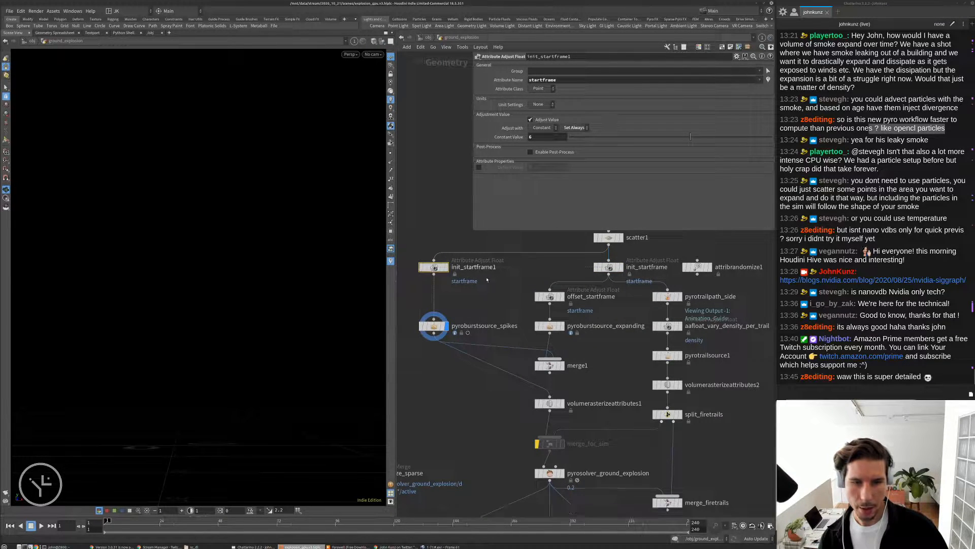
{"action": "left_click", "coordinate": [550, 297]}
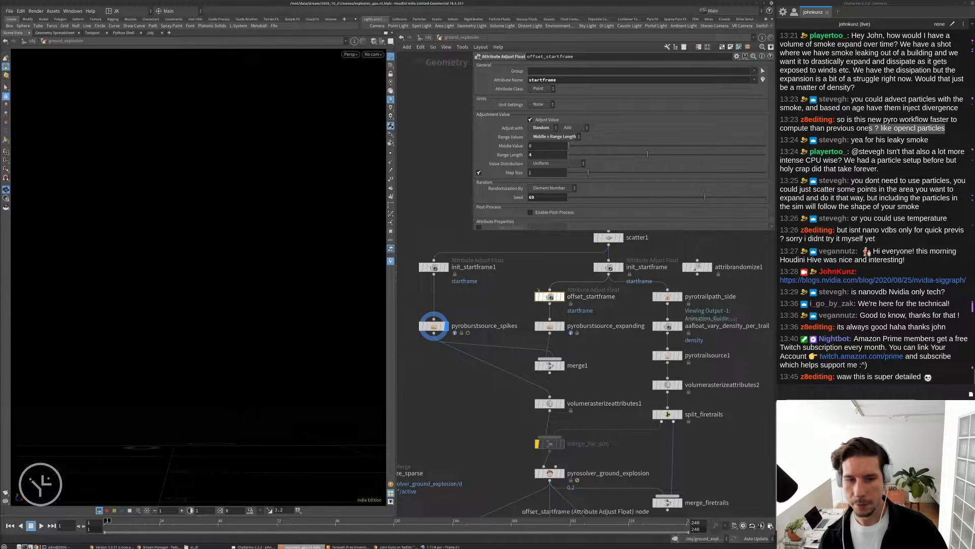
Try constant values of 1 and 2 on init_startframe1, then set its start frame value to 4.
{"action": "left_click", "coordinate": [440, 268]}
{"action": "double_click", "coordinate": [545, 138]}
{"action": "type", "text": "1"}
{"action": "key", "text": "Return"}
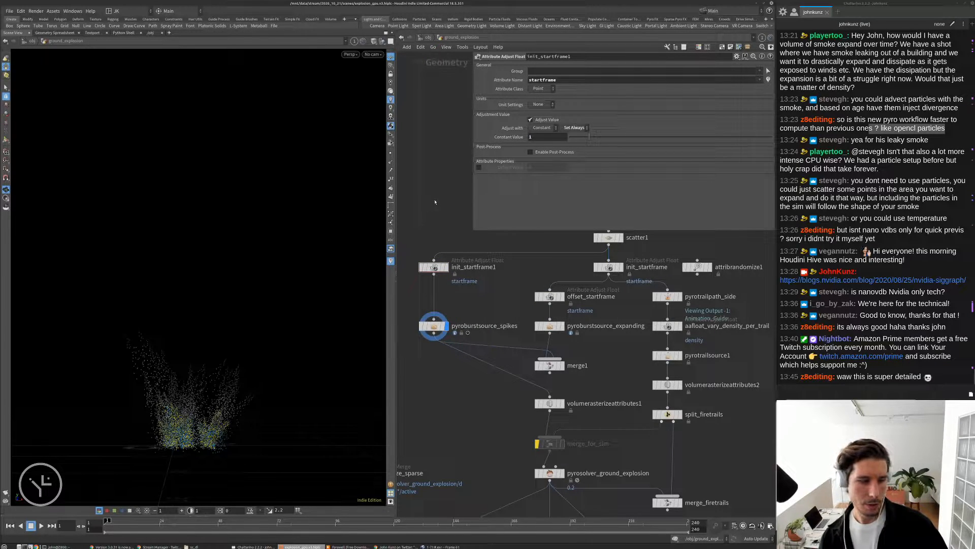
{"action": "double_click", "coordinate": [542, 137]}
{"action": "type", "text": "2"}
{"action": "key", "text": "Return"}
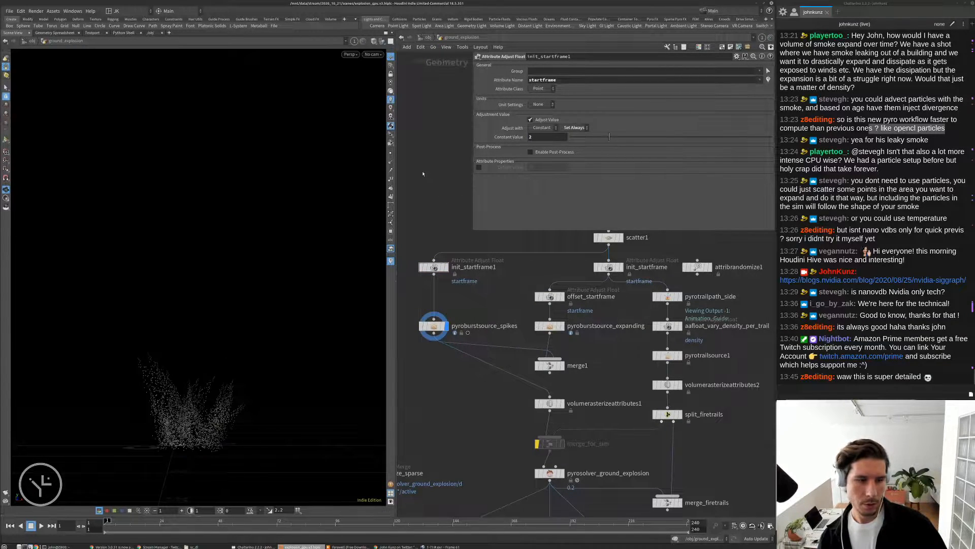
{"action": "double_click", "coordinate": [535, 137]}
{"action": "type", "text": "4"}
{"action": "key", "text": "Return"}
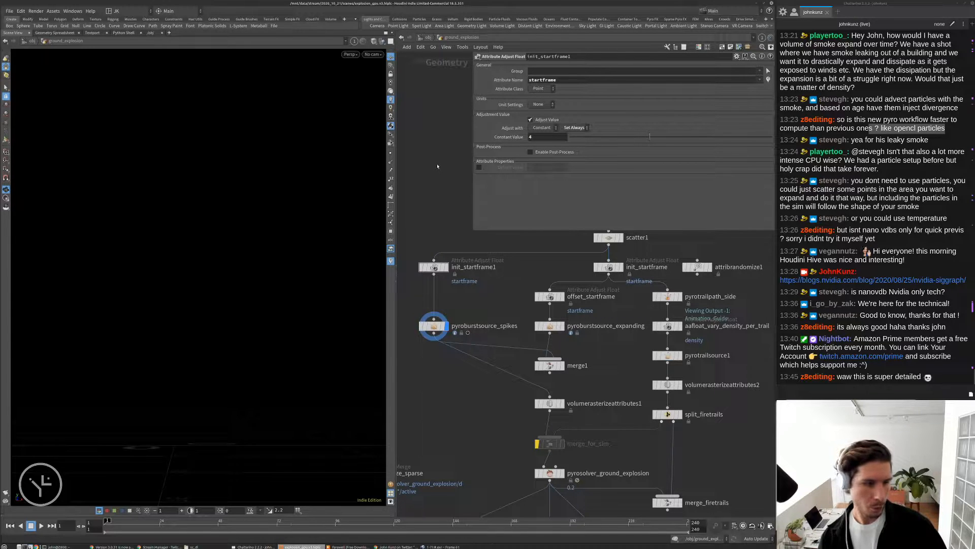
Try a constant value of 3 on init_startframe1 and step between the first frames to check when the spikes start.
{"action": "key", "text": "Right"}
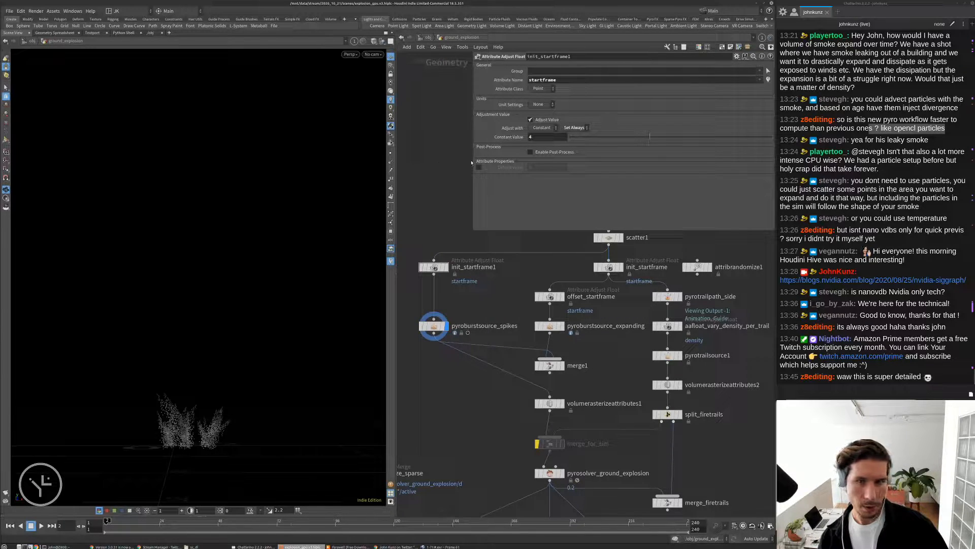
{"action": "left_click_drag", "start_coordinate": [644, 139], "coordinate": [636, 139]}
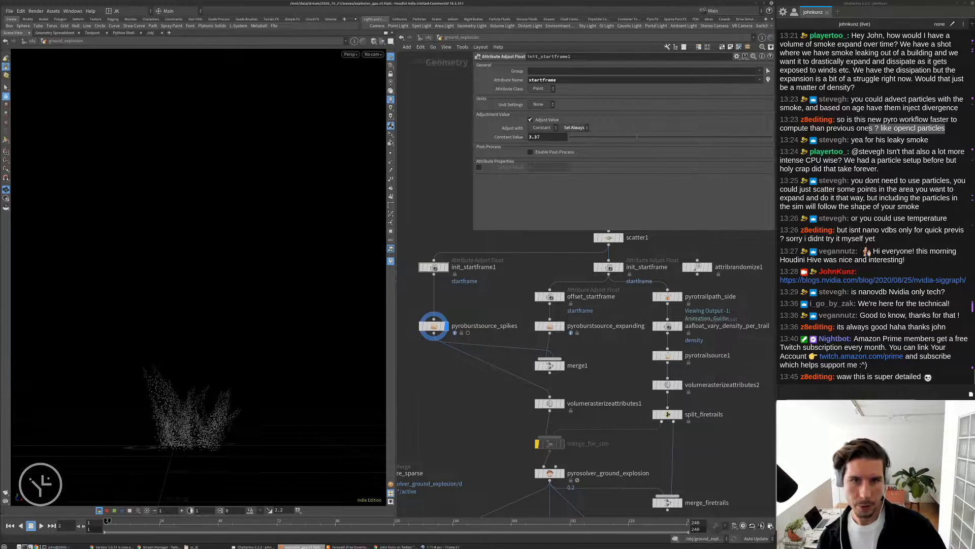
{"action": "key", "text": "Return"}
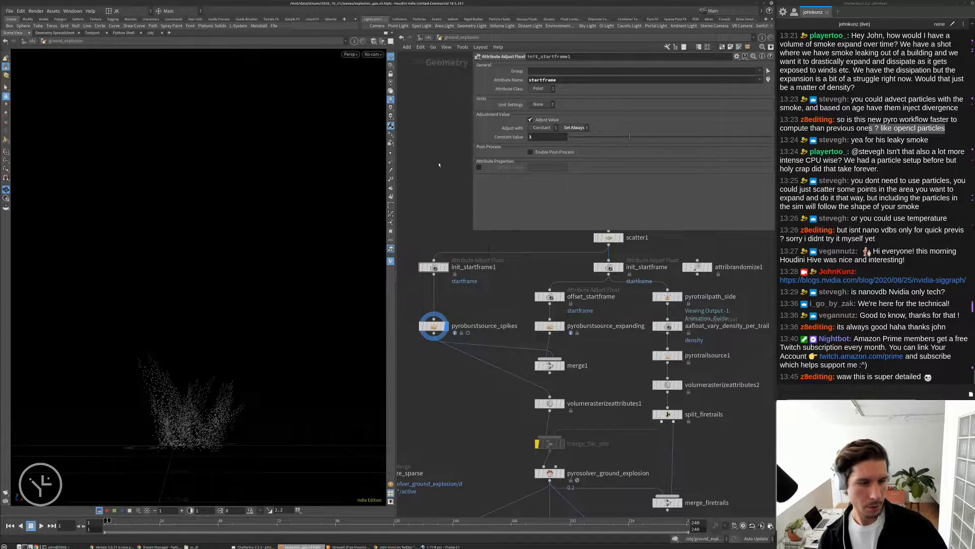
{"action": "key", "text": "Left"}
{"action": "middle_click_drag", "start_coordinate": [541, 413], "coordinate": [543, 371]}
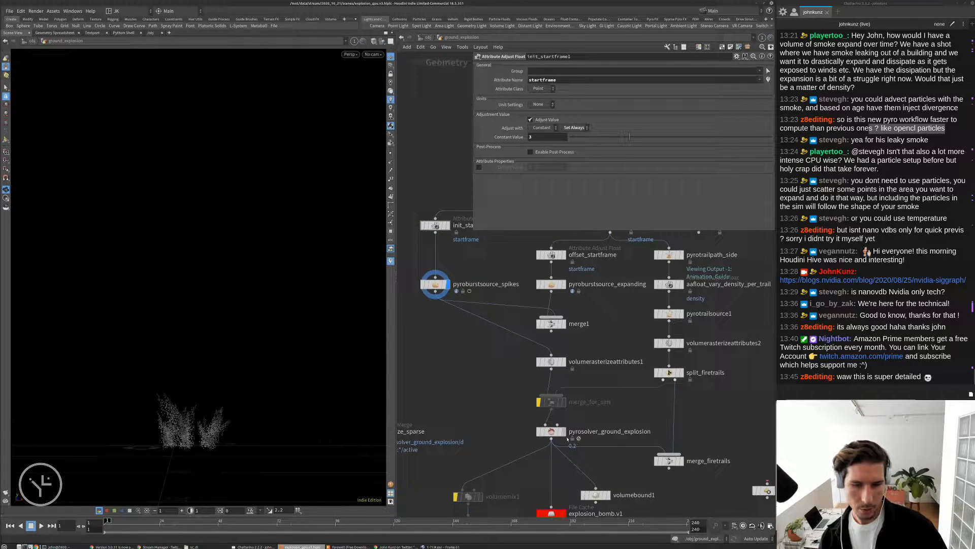
Display pyrosolver_ground_explosion and set the constant value of init_startframe1 to 4.
{"action": "left_click", "coordinate": [562, 432]}
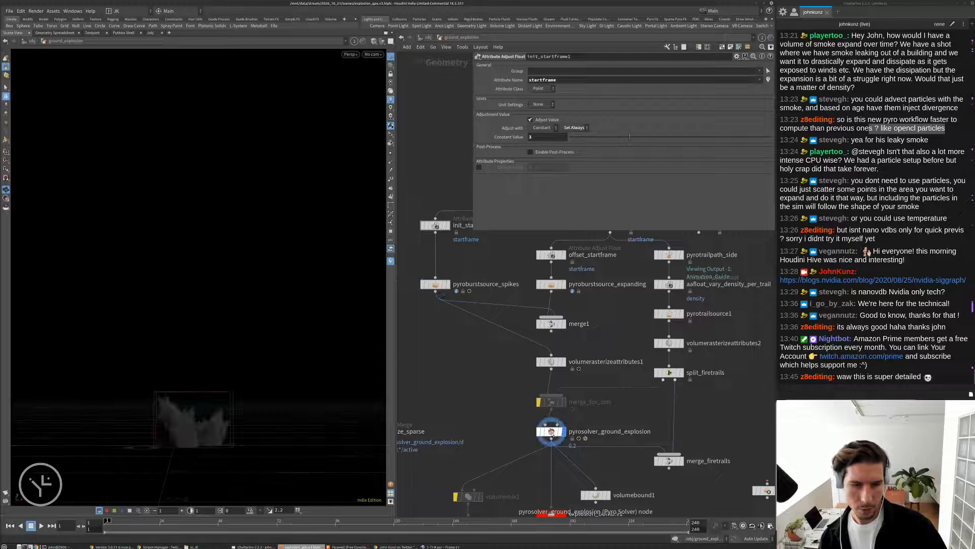
{"action": "left_click", "coordinate": [435, 225]}
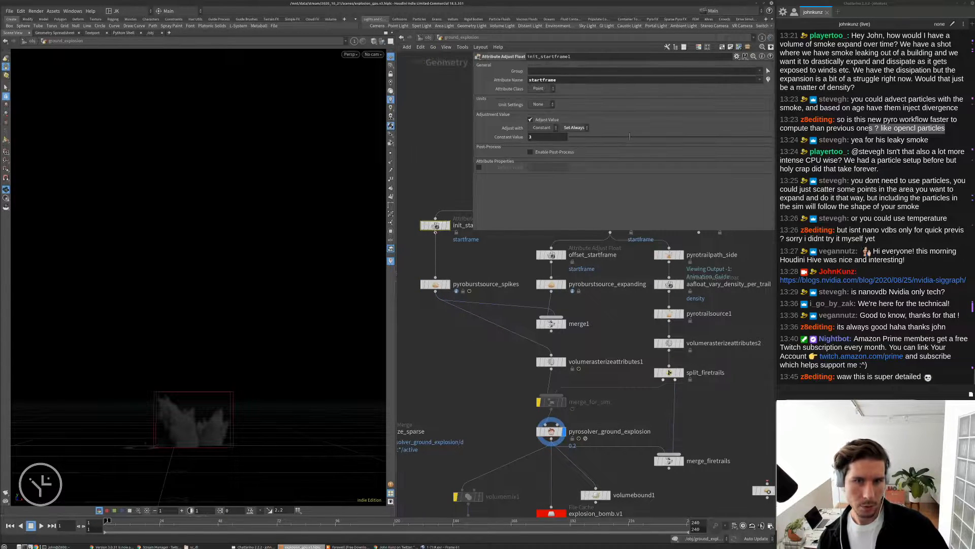
{"action": "type", "text": "4"}
{"action": "key", "text": "Return"}
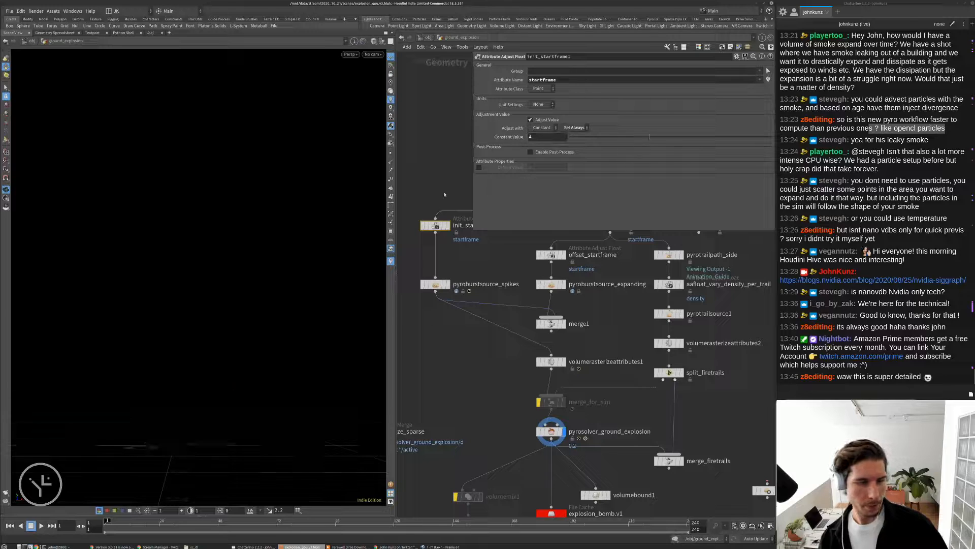
Play the pyrosolver_ground_explosion simulation from the first frame twice to examine the early explosion shape, returning to the start each time.
{"action": "key", "text": "Up"}
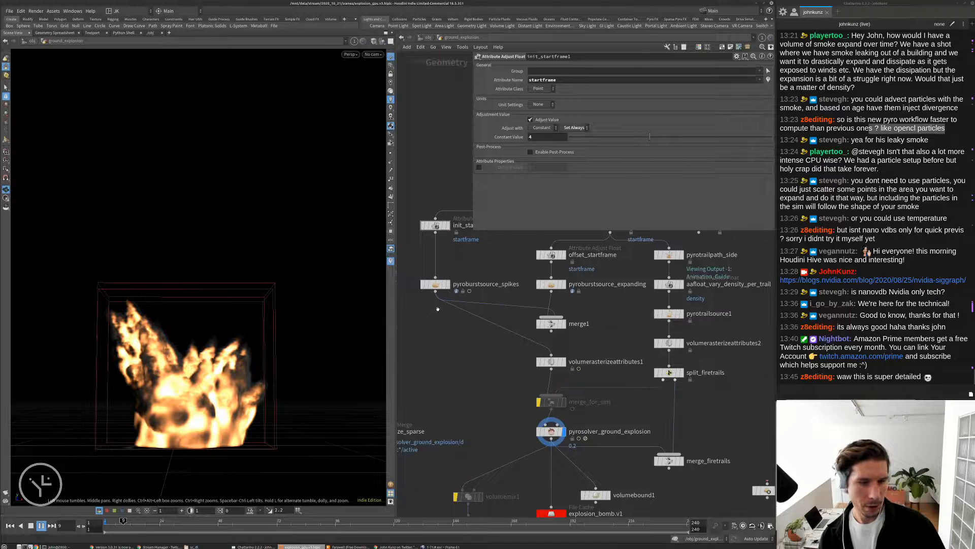
{"action": "key", "text": "Up"}
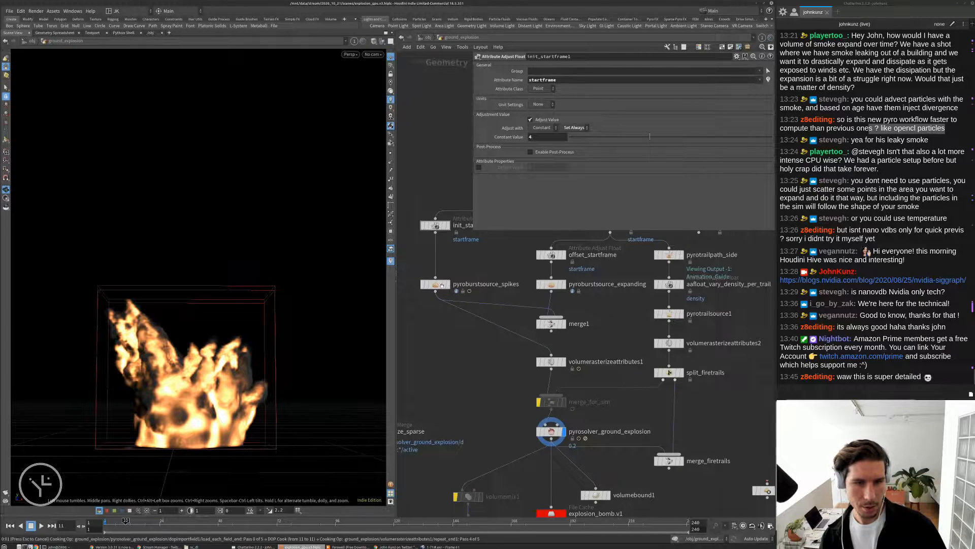
{"action": "key", "text": "ctrl+Up"}
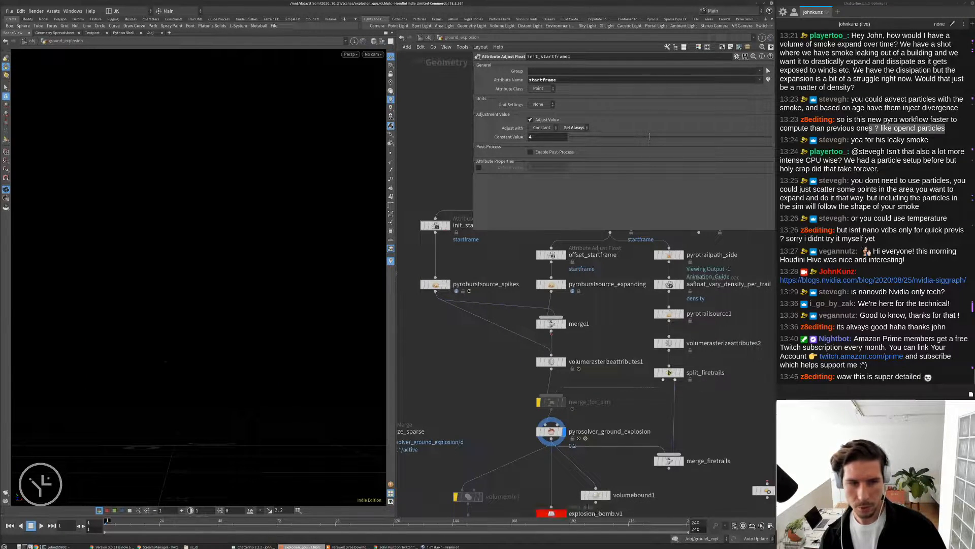
{"action": "key", "text": "Up"}
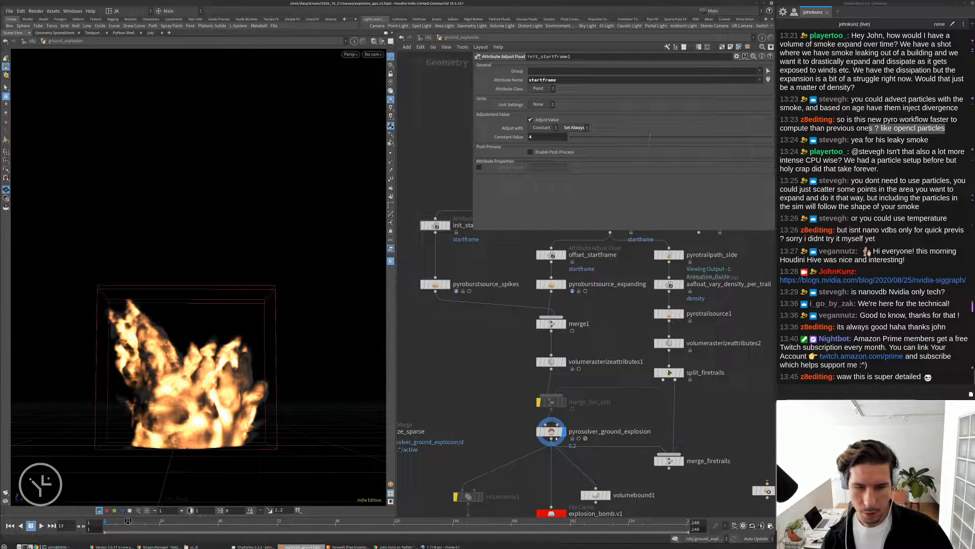
{"action": "scroll", "coordinate": [548, 401], "scroll_direction": "up", "scroll_amount": 2}
{"action": "key", "text": "ctrl+Up"}
Set the voxel size of pyrosolver_ground_explosion to 0.15.
{"action": "left_click", "coordinate": [548, 400]}
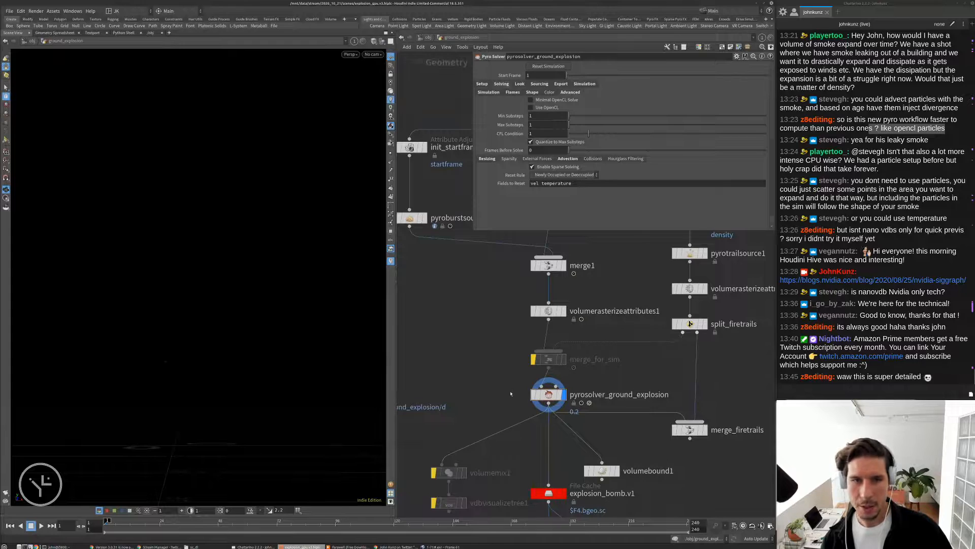
{"action": "left_click", "coordinate": [480, 85]}
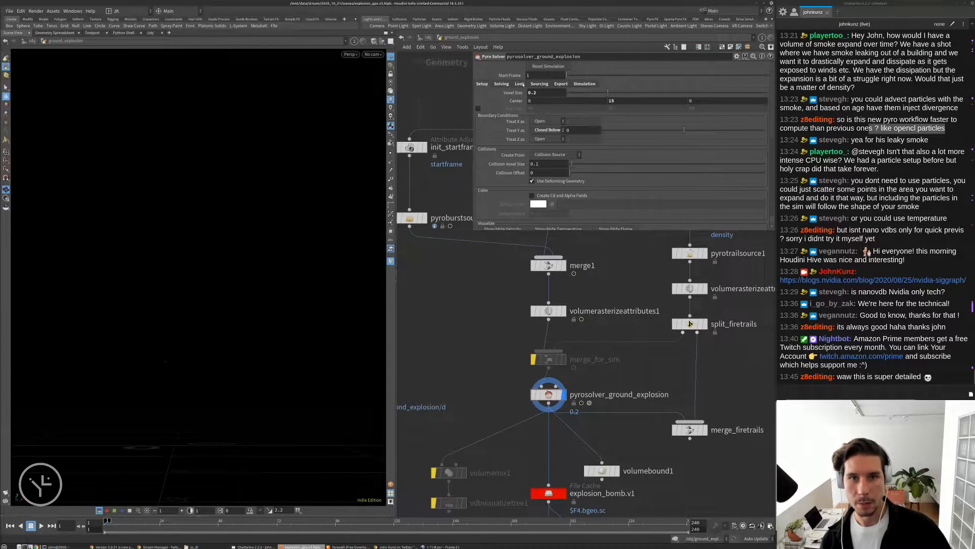
{"action": "left_click", "coordinate": [539, 84]}
{"action": "left_click", "coordinate": [483, 84]}
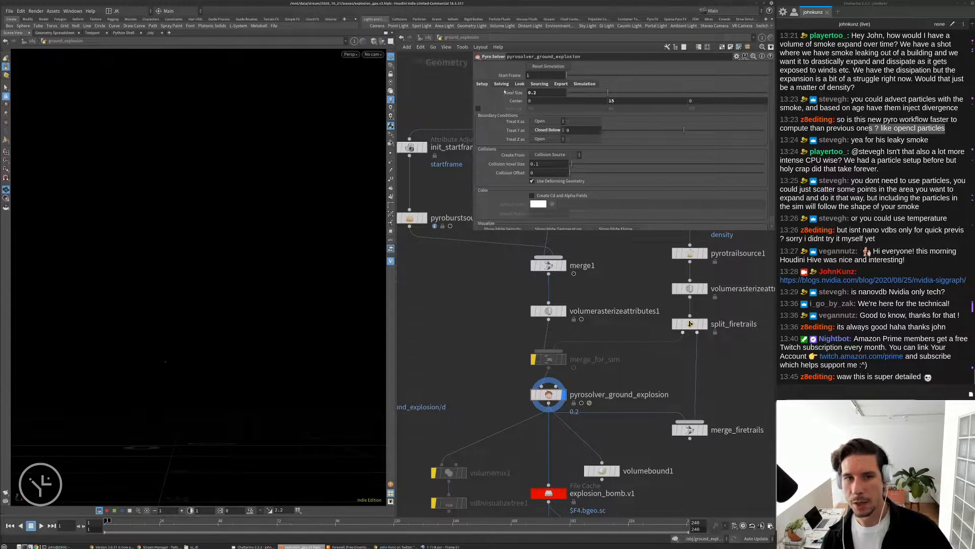
{"action": "type", "text": "15"}
{"action": "key", "text": "Return"}
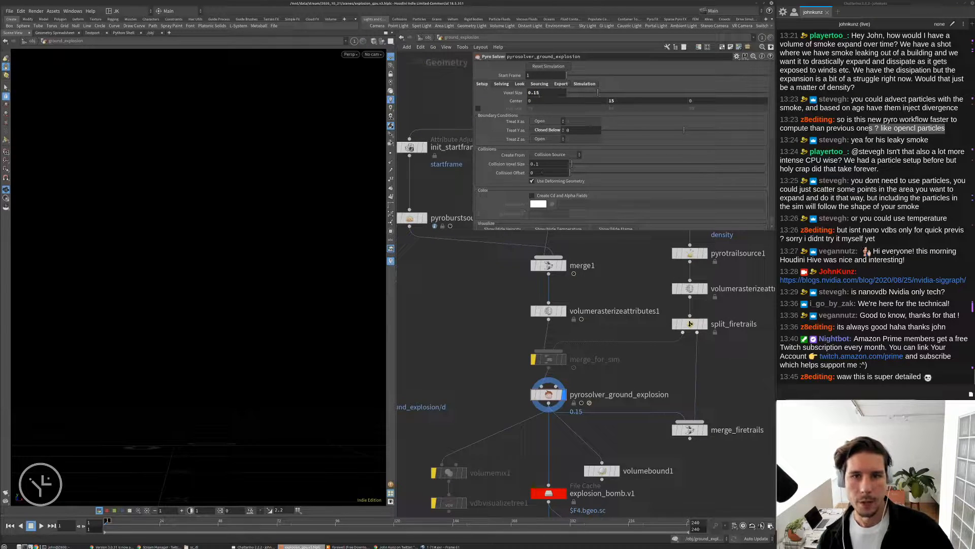
Check the 3D texture resolution limit in the viewport's display options.
{"action": "key", "text": "d"}
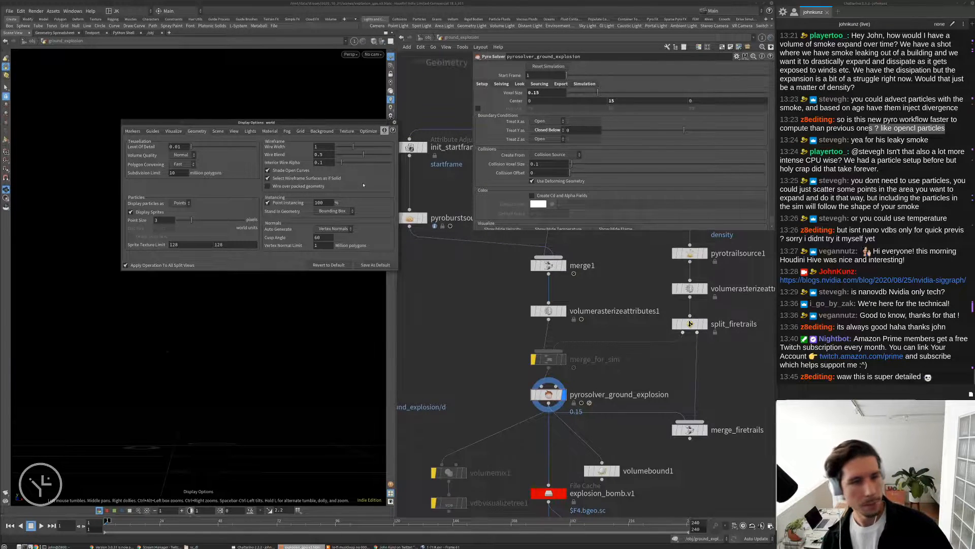
{"action": "left_click", "coordinate": [347, 131]}
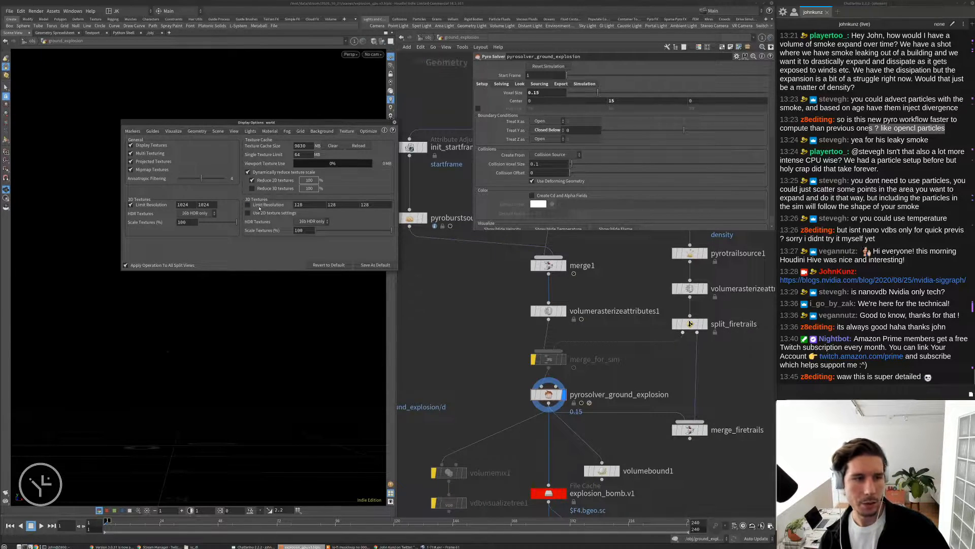
{"action": "left_click", "coordinate": [395, 122]}
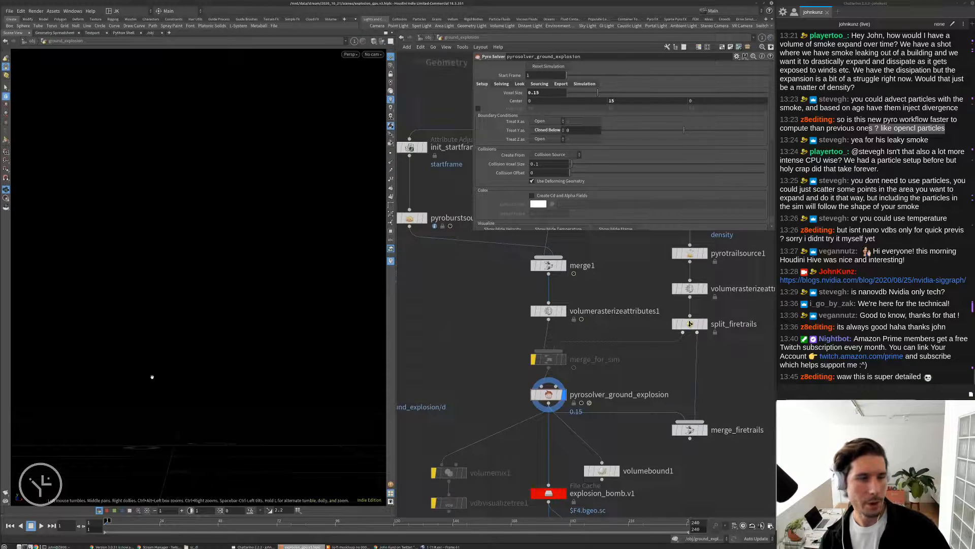
Start saving the scene under a new name and create the folder 2020_10_28 with a scenes subfolder in /mnt/data/stream.
{"action": "left_click", "coordinate": [9, 11]}
{"action": "left_click", "coordinate": [23, 65]}
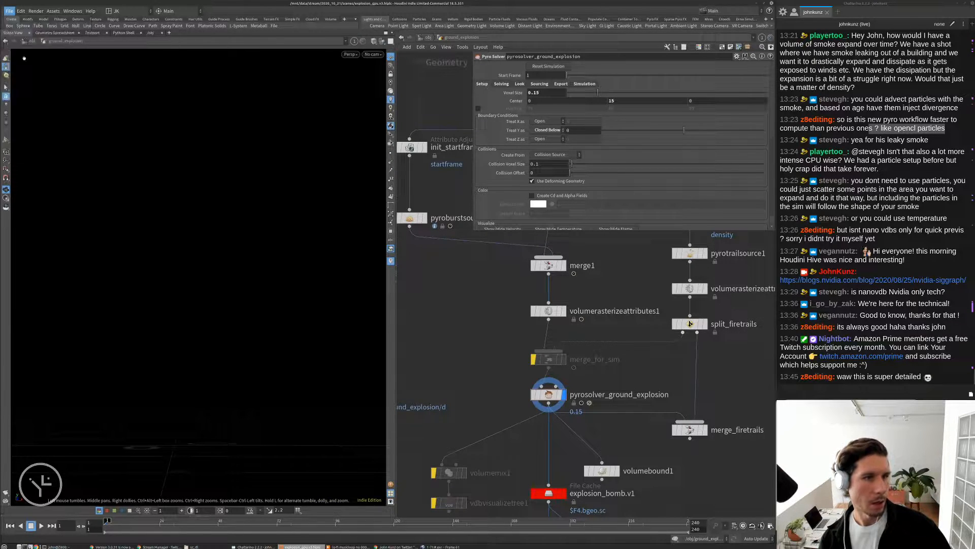
{"action": "double_click", "coordinate": [92, 31]}
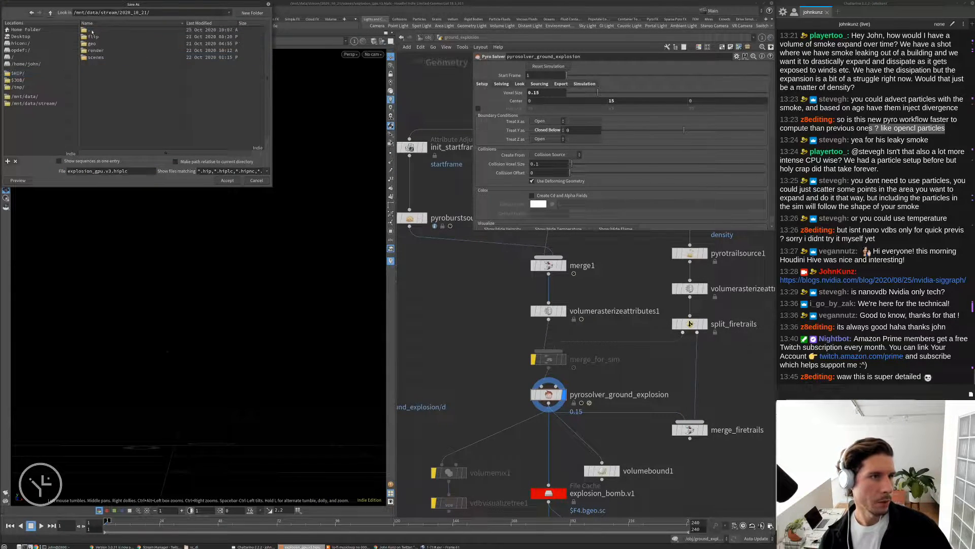
{"action": "double_click", "coordinate": [92, 31]}
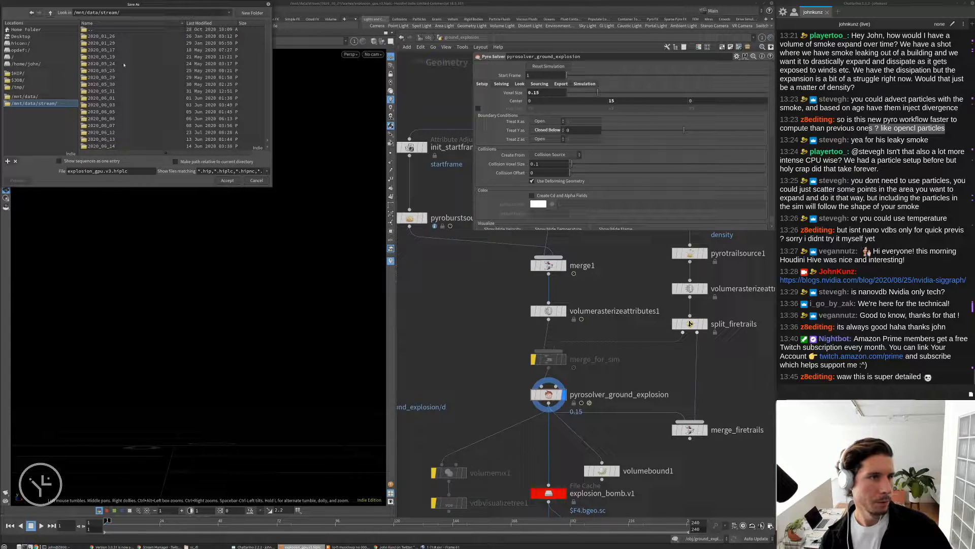
{"action": "left_click", "coordinate": [263, 13]}
{"action": "type", "text": "2020"}
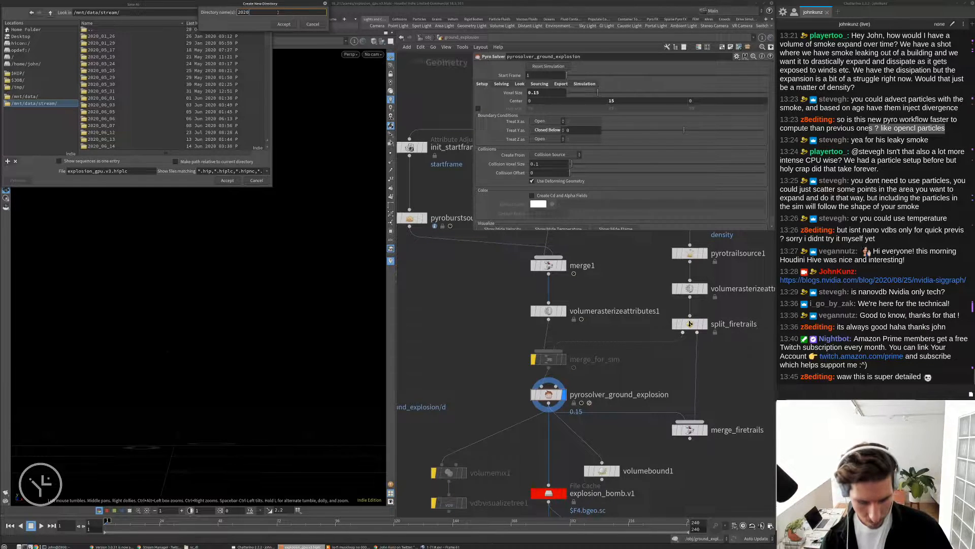
{"action": "type", "text": "_10"}
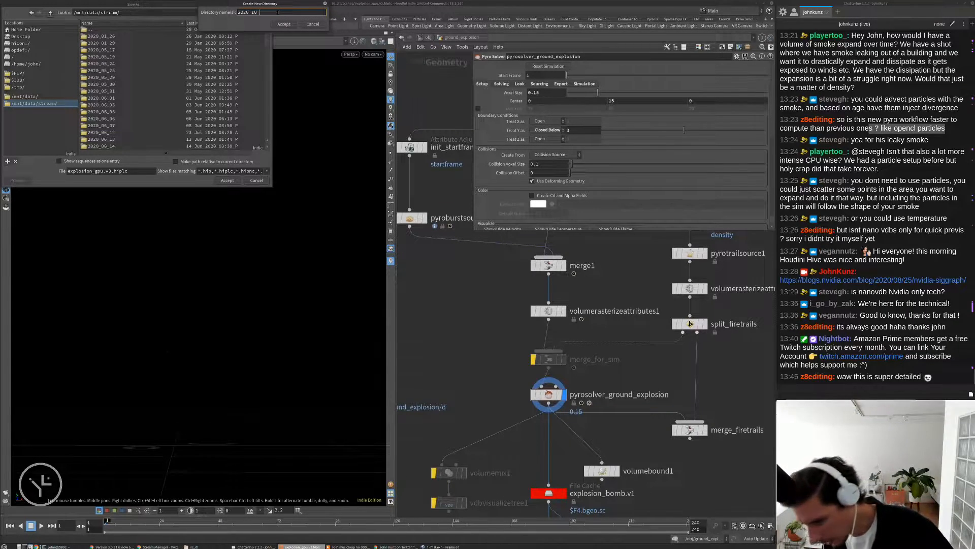
{"action": "type", "text": "_28"}
{"action": "key", "text": "Return"}
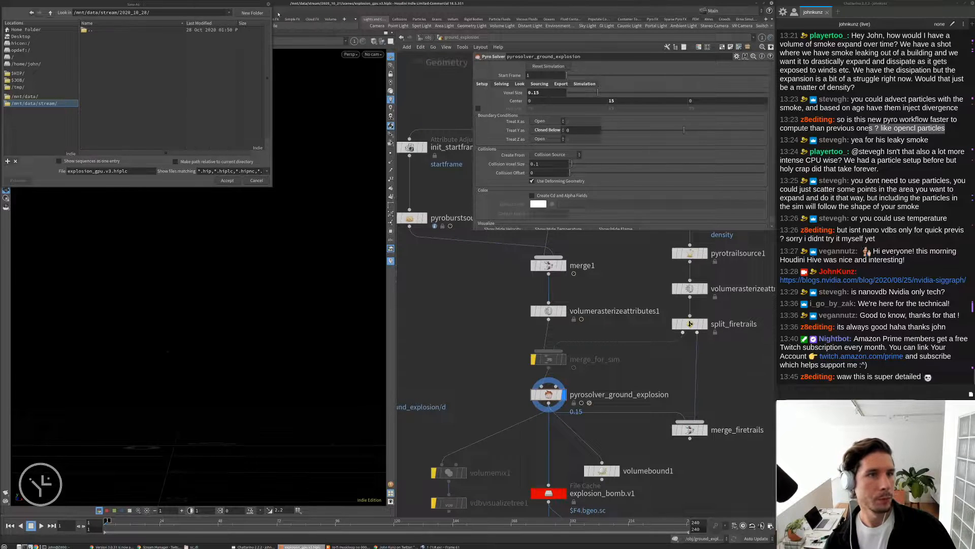
{"action": "left_click", "coordinate": [252, 13]}
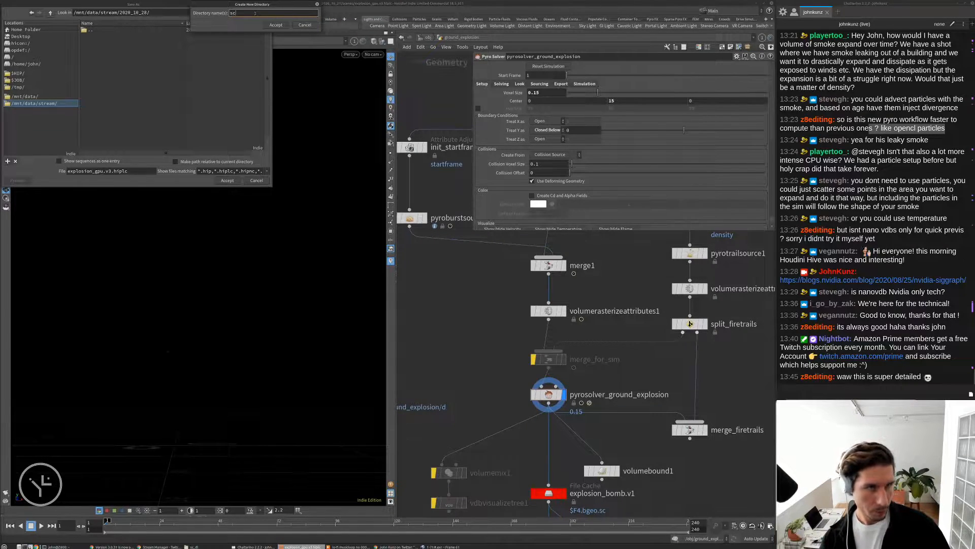
{"action": "key", "text": "Return"}
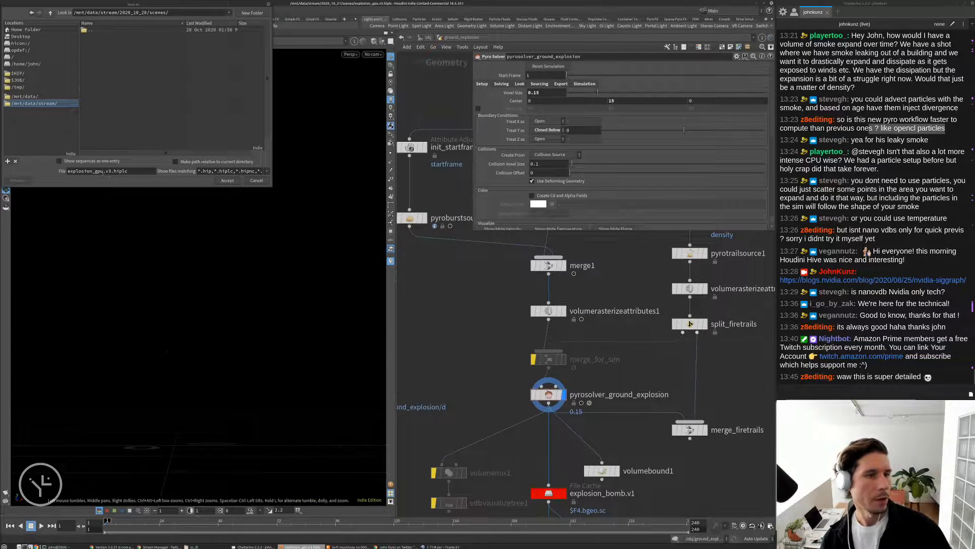
Save the scene in the new scenes folder as explosion_sparse.v1.hiplc.
{"action": "left_click_drag", "start_coordinate": [104, 171], "coordinate": [95, 173]}
{"action": "type", "text": "spar"}
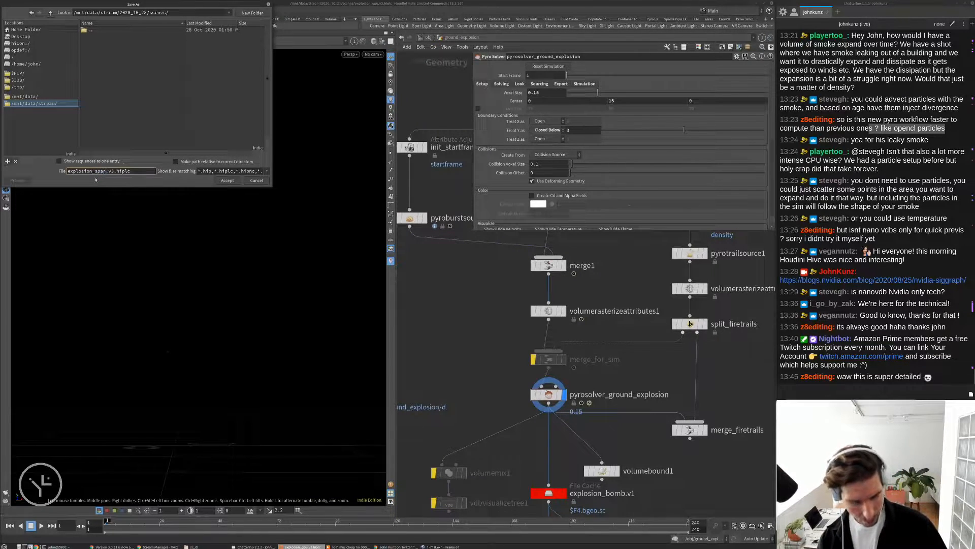
{"action": "type", "text": "se"}
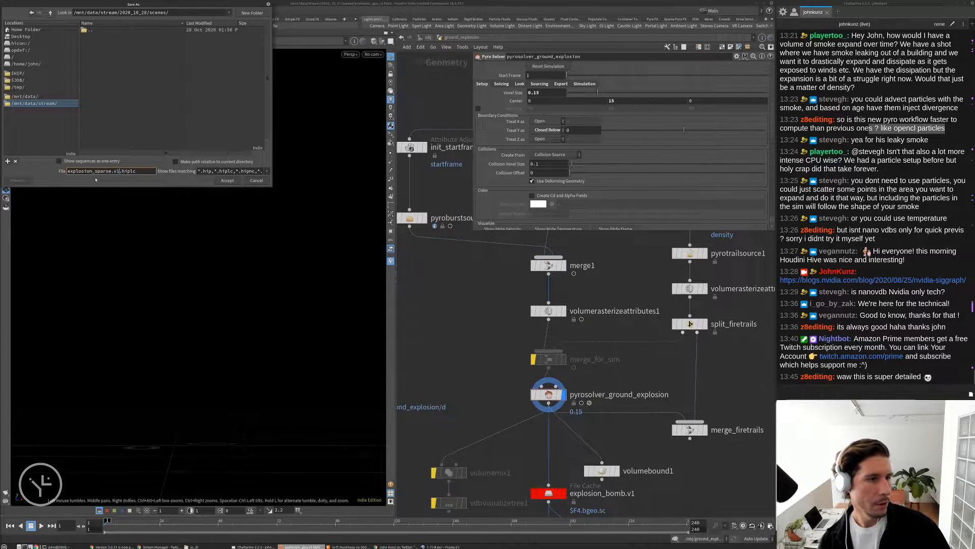
{"action": "key", "text": "Return"}
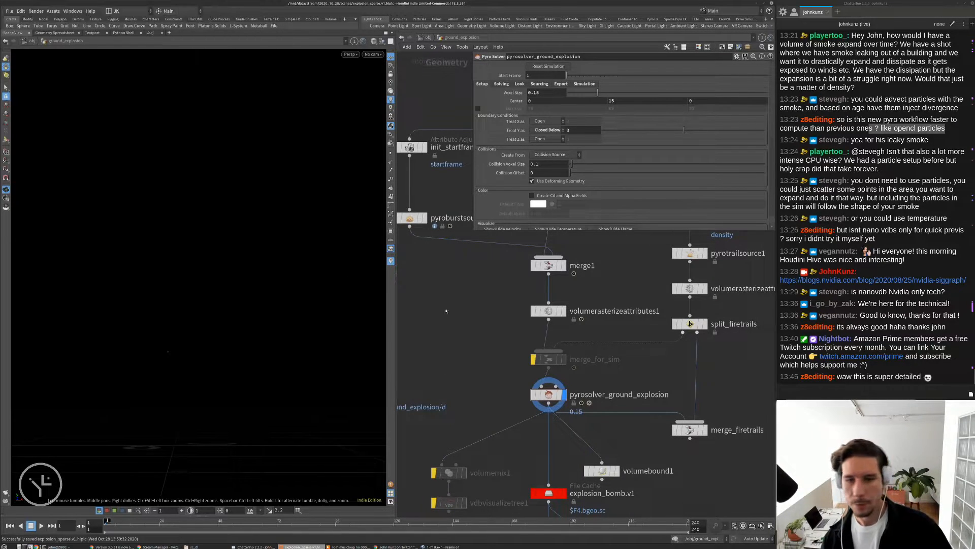
Open the list of available shelves for the first shelf set.
{"action": "middle_click_drag", "start_coordinate": [456, 303], "coordinate": [460, 298]}
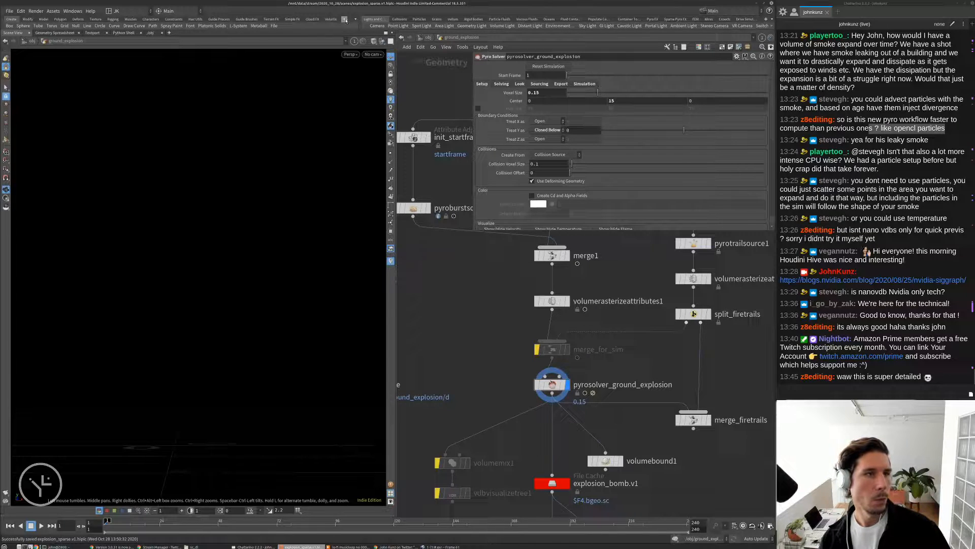
{"action": "left_click", "coordinate": [344, 19]}
{"action": "mouse_move", "coordinate": [368, 48]}
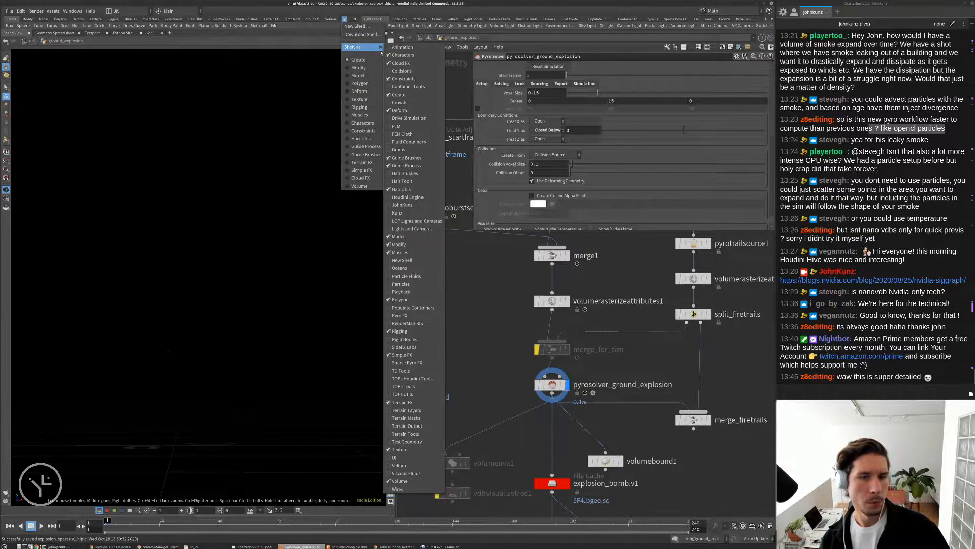
Add the custom Kunst shelf to the shelf set and bring the whole ground explosion network into view.
{"action": "left_click", "coordinate": [396, 213]}
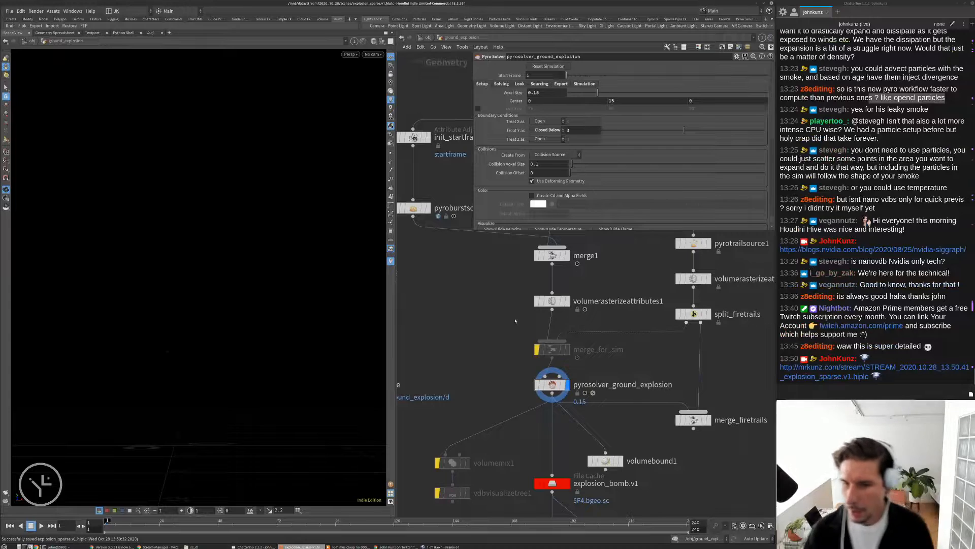
{"action": "middle_click_drag", "start_coordinate": [476, 304], "coordinate": [476, 297]}
{"action": "scroll", "coordinate": [475, 300], "scroll_direction": "down", "scroll_amount": 3}
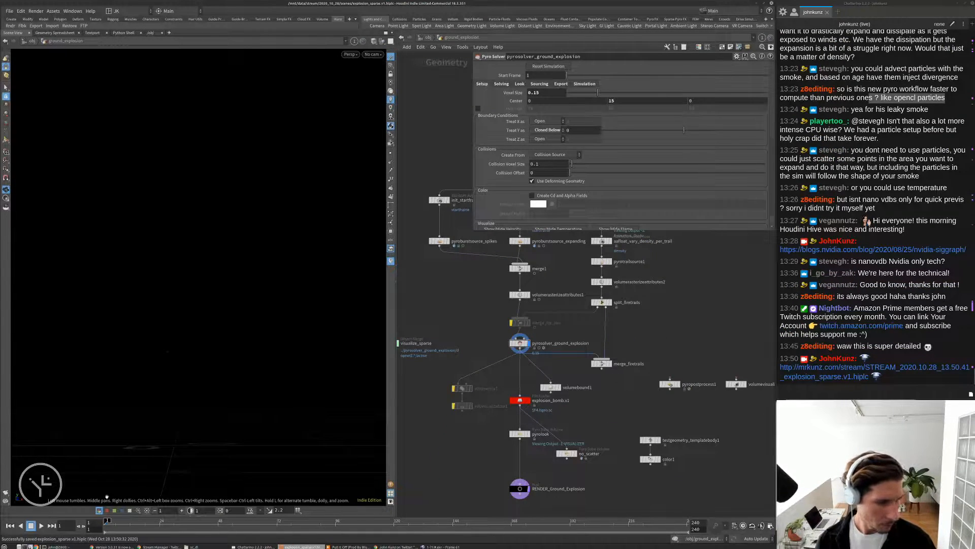
{"action": "scroll", "coordinate": [492, 302], "scroll_direction": "down", "scroll_amount": 2}
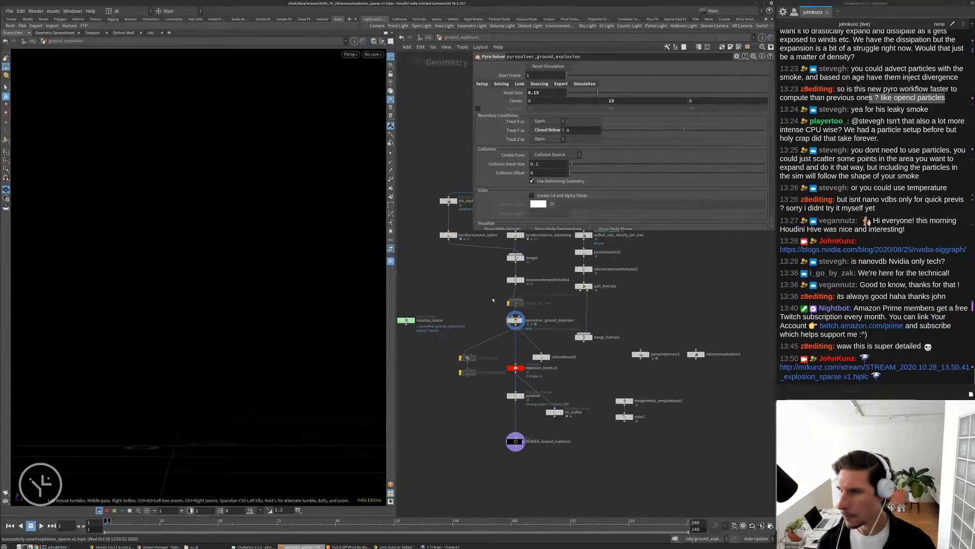
Open the flipbook render settings and turn off the custom resolution in the size options.
{"action": "left_click", "coordinate": [6, 492]}
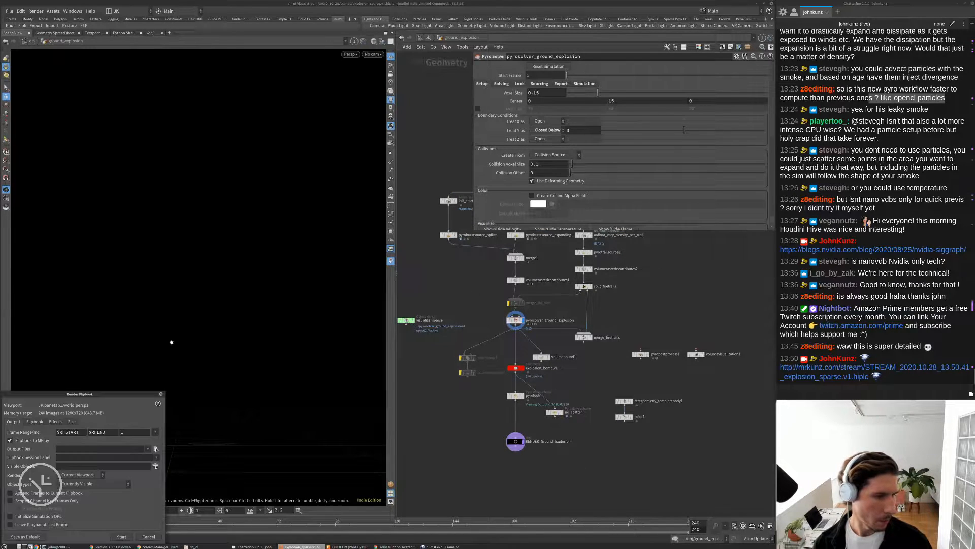
{"action": "left_click", "coordinate": [72, 422]}
{"action": "left_click", "coordinate": [20, 441]}
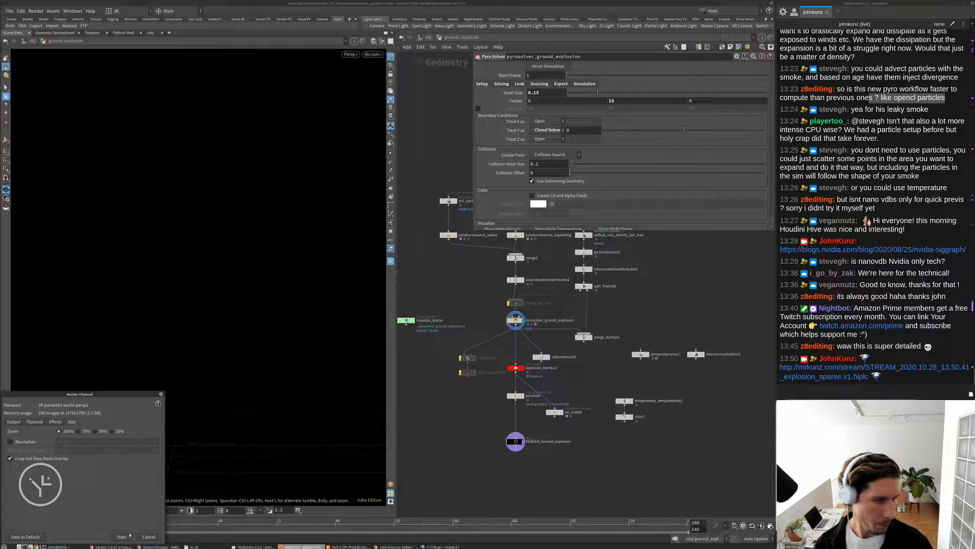
Template the color1 node so the test body shows in the viewport, and start the flipbook render.
{"action": "scroll", "coordinate": [635, 416], "scroll_direction": "up", "scroll_amount": 3}
{"action": "left_click", "coordinate": [629, 416]}
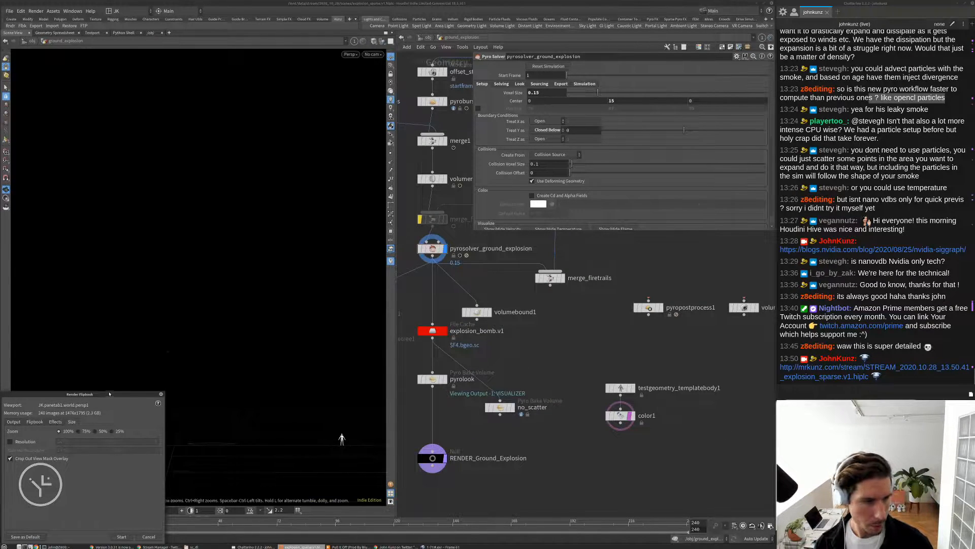
{"action": "left_click_drag", "start_coordinate": [109, 394], "coordinate": [119, 320]}
{"action": "left_click", "coordinate": [131, 463]}
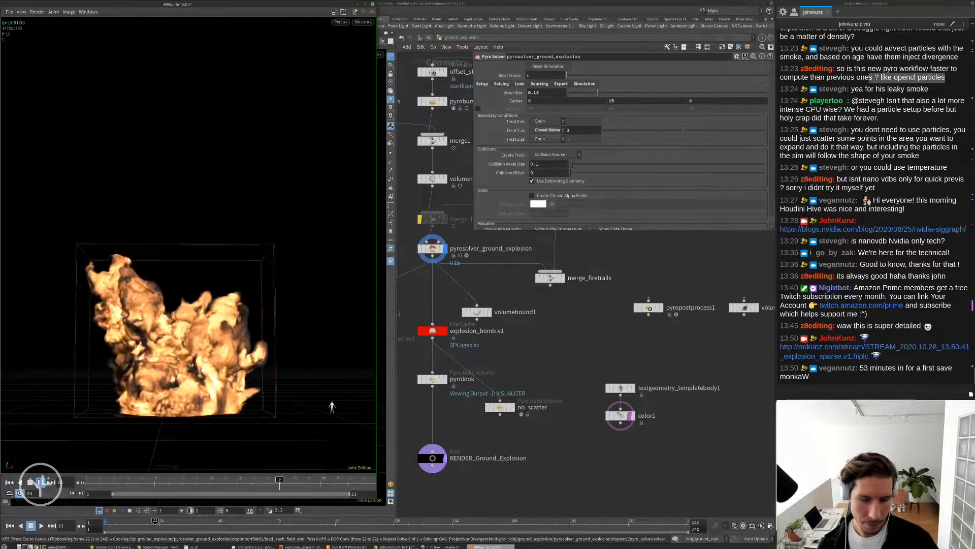
Check the earlier explosion render in the image player, and bring the running MPlay flipbook to the front.
{"action": "left_click", "coordinate": [440, 546]}
{"action": "left_click_drag", "start_coordinate": [701, 327], "coordinate": [680, 347]}
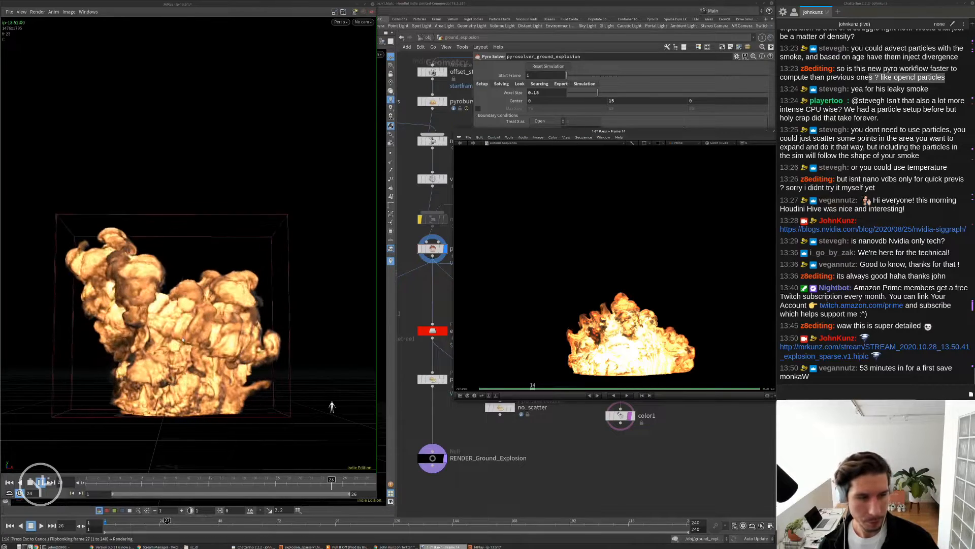
{"action": "left_click", "coordinate": [674, 456]}
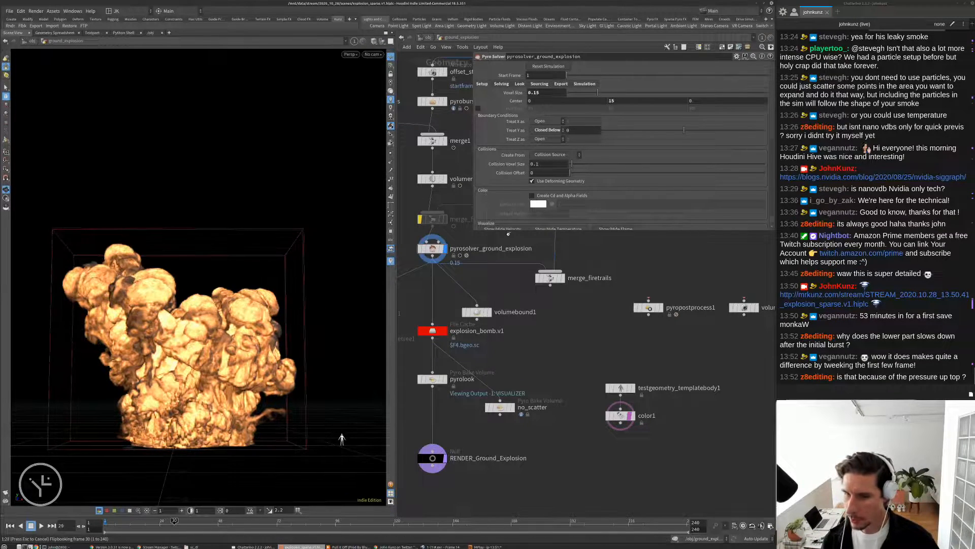
{"action": "left_click", "coordinate": [485, 546]}
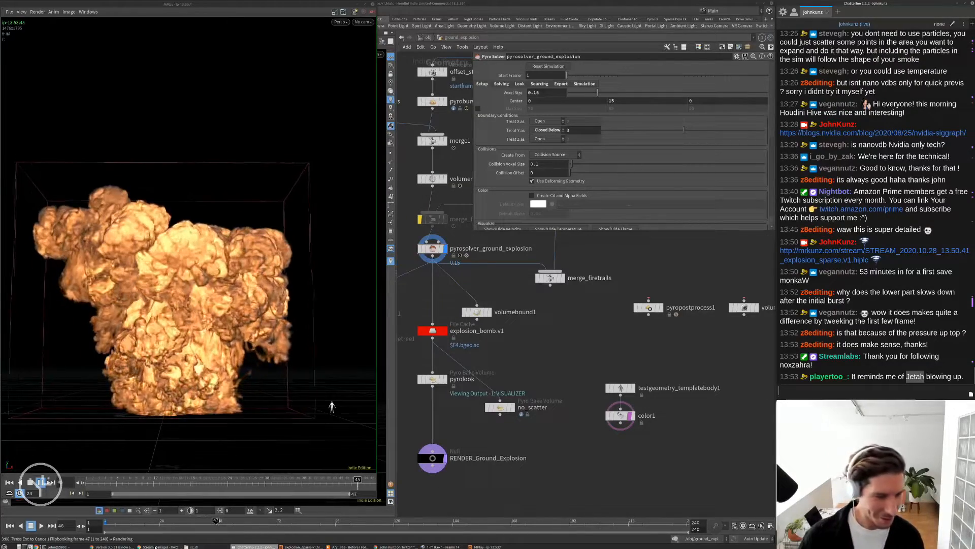
Switch to the Chrome browser, search Google Images for "Jetah" in a new tab, look over the results and close the tab.
{"action": "left_click", "coordinate": [395, 546]}
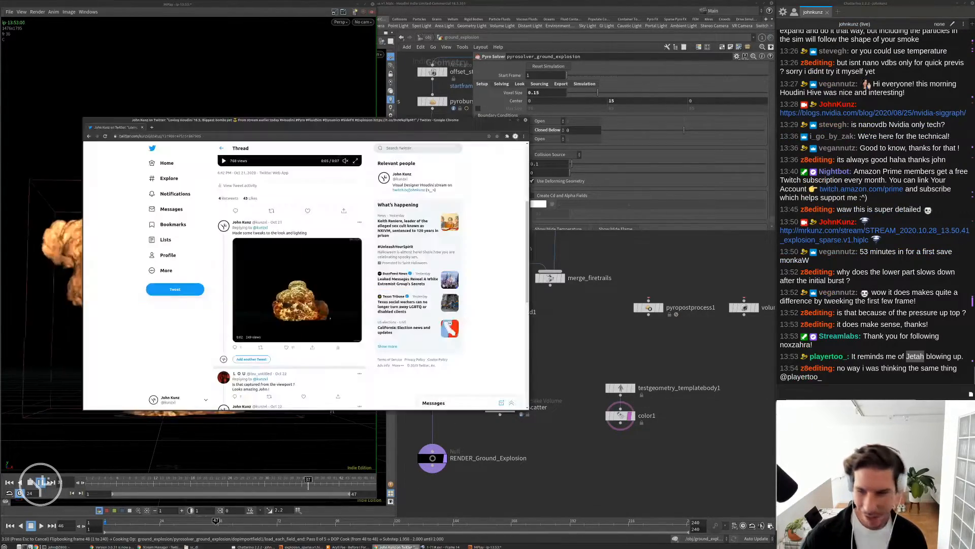
{"action": "key", "text": "ctrl+t"}
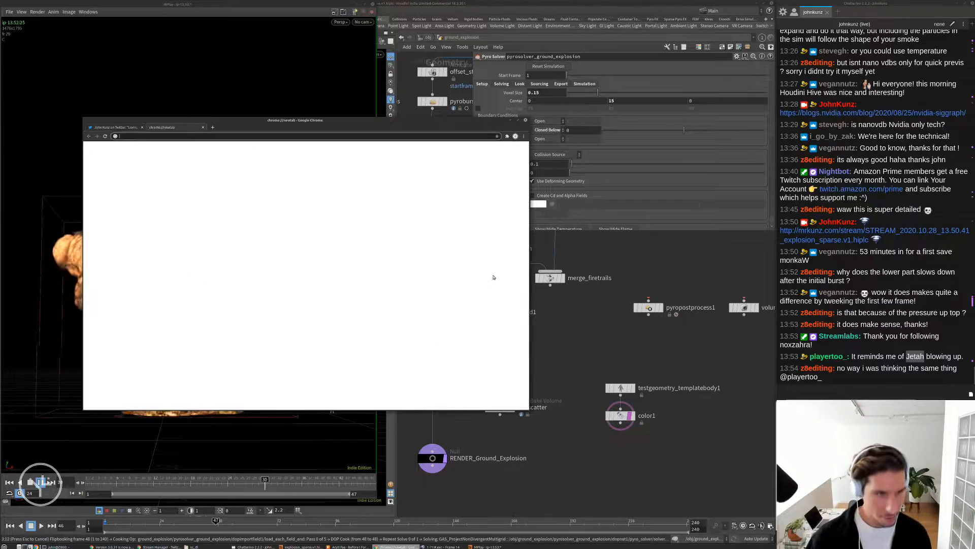
{"action": "type", "text": "Jetah"}
{"action": "key", "text": "Return"}
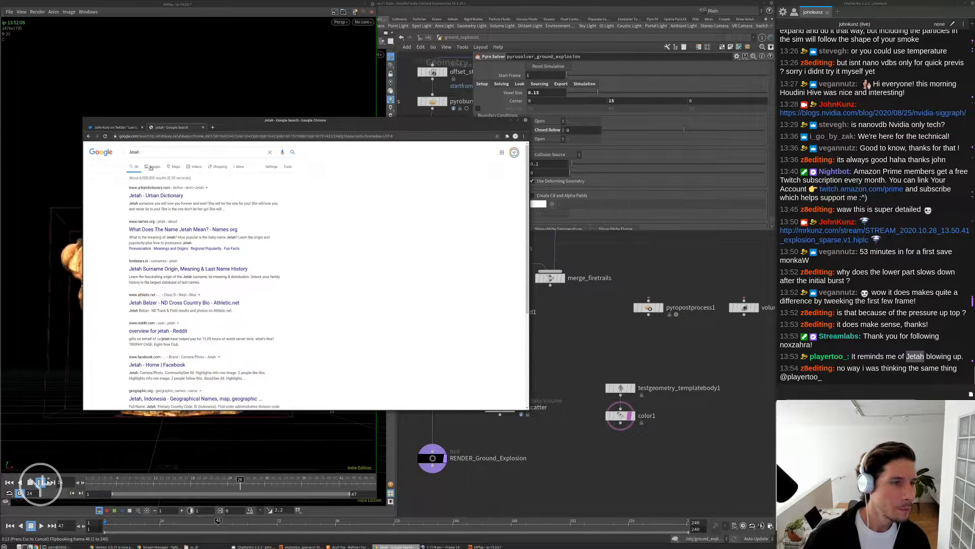
{"action": "left_click", "coordinate": [151, 168]}
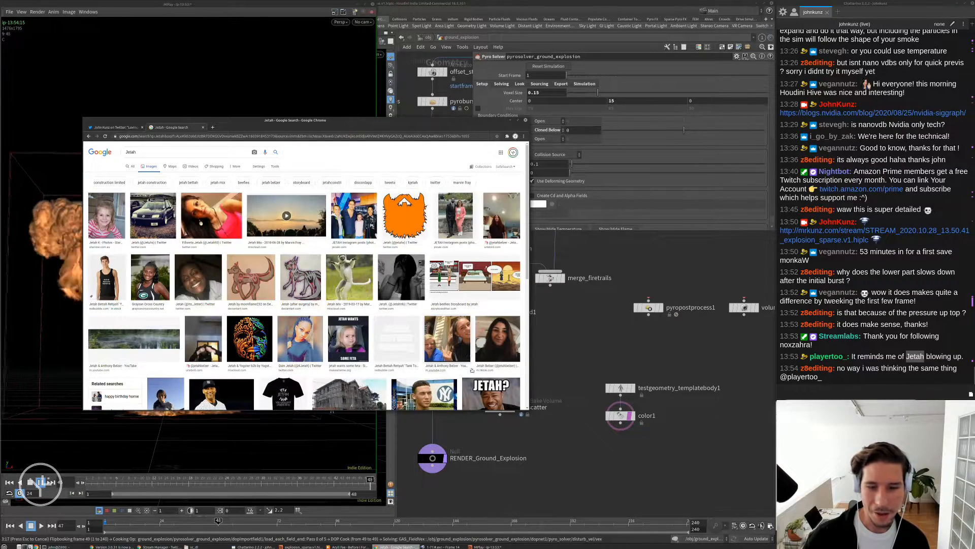
{"action": "scroll", "coordinate": [447, 356], "scroll_direction": "down", "scroll_amount": 1}
{"action": "scroll", "coordinate": [351, 305], "scroll_direction": "up", "scroll_amount": 1}
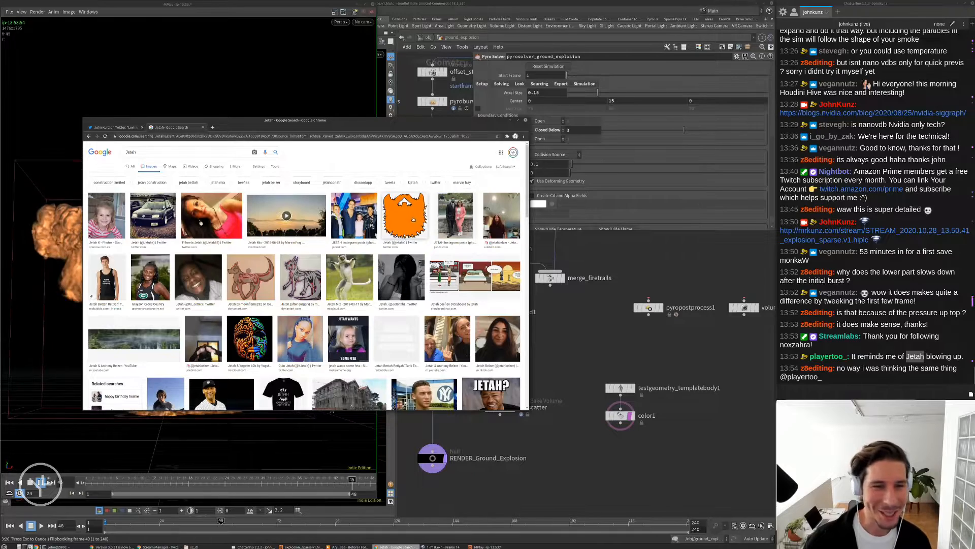
{"action": "left_click", "coordinate": [203, 127]}
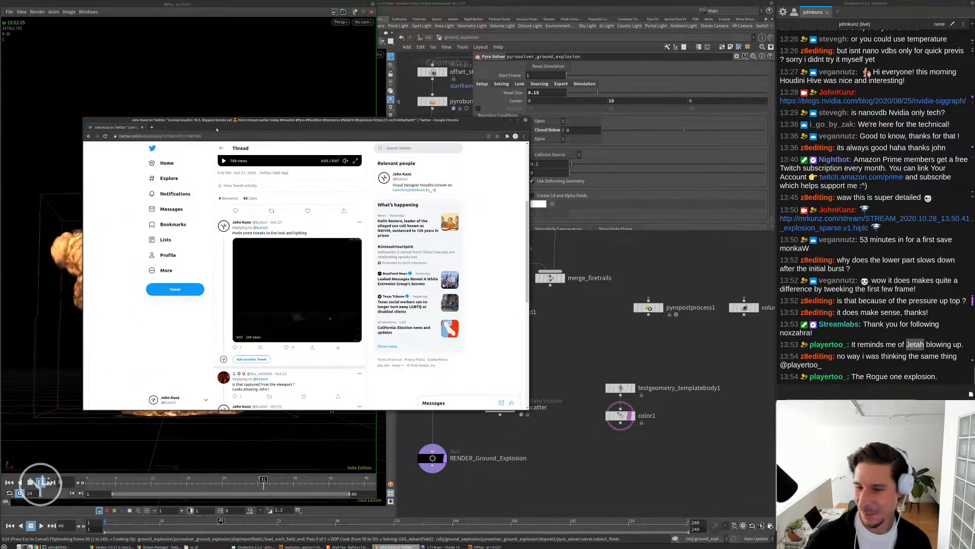
Search Google for "rogue one planet jedha" in a new browser tab and show the image results.
{"action": "left_click_drag", "start_coordinate": [215, 129], "coordinate": [393, 131]}
{"action": "left_click", "coordinate": [440, 140]}
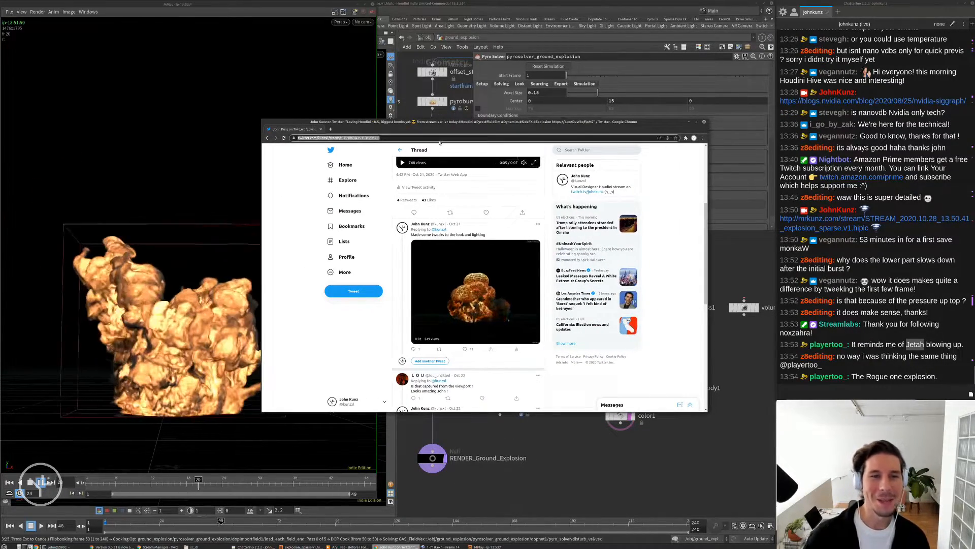
{"action": "key", "text": "ctrl+t"}
{"action": "type", "text": "rogue one pla"}
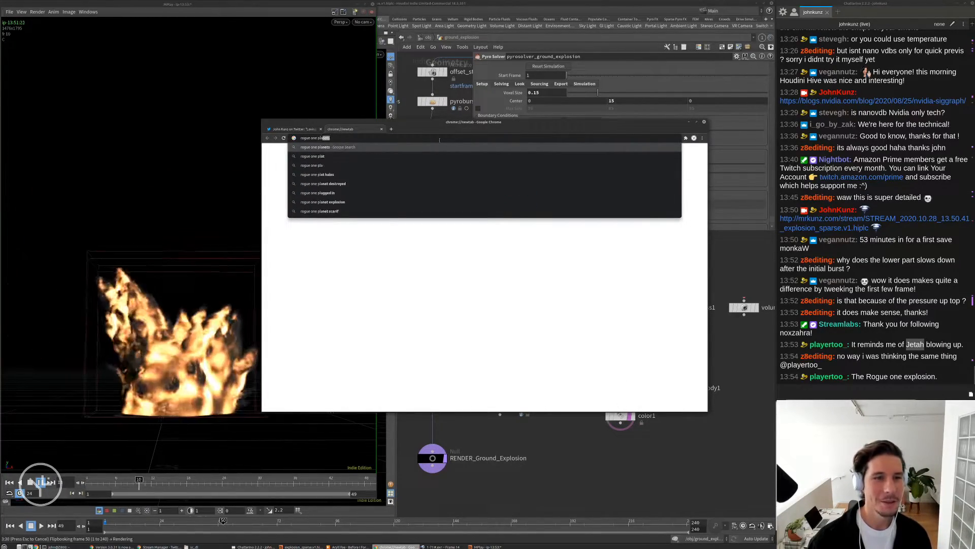
{"action": "type", "text": "nets"}
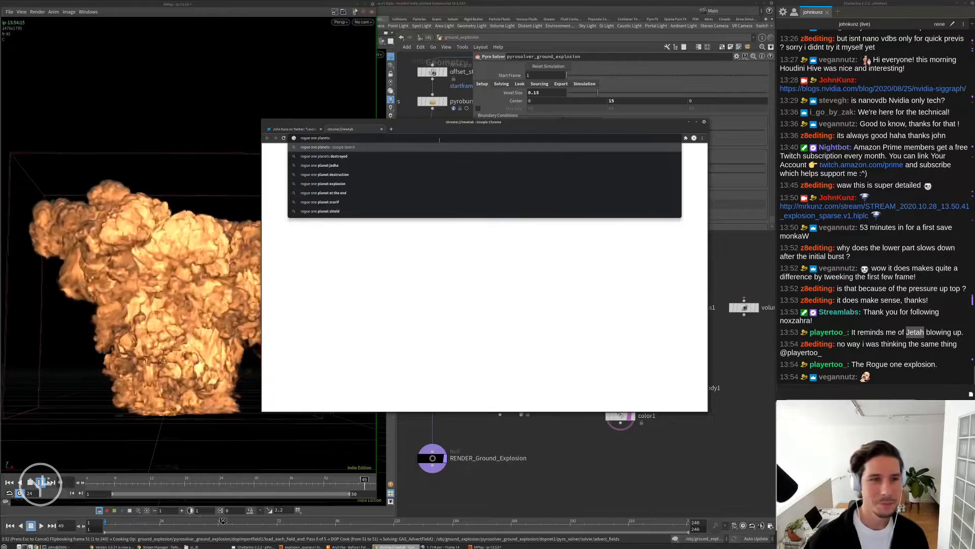
{"action": "key", "text": "Down"}
{"action": "key", "text": "Down"}
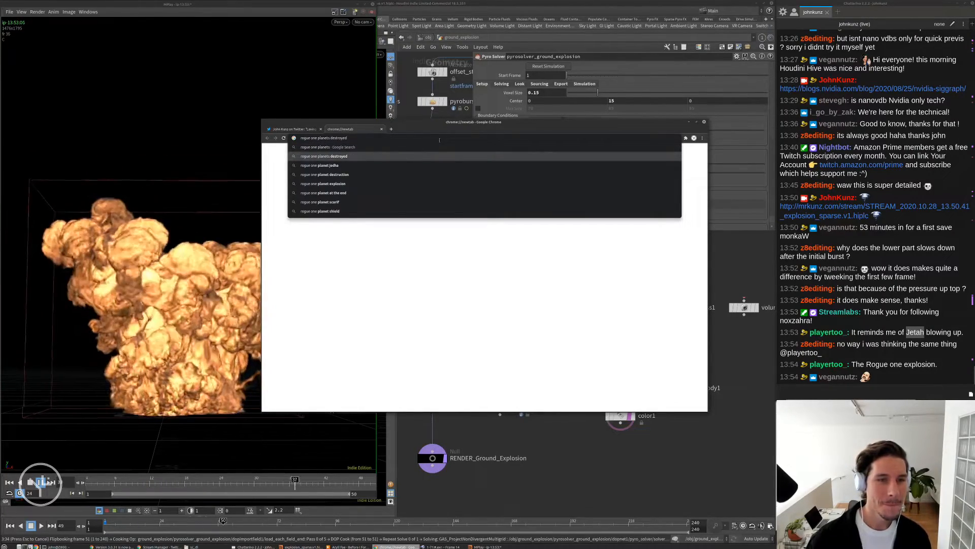
{"action": "key", "text": "Return"}
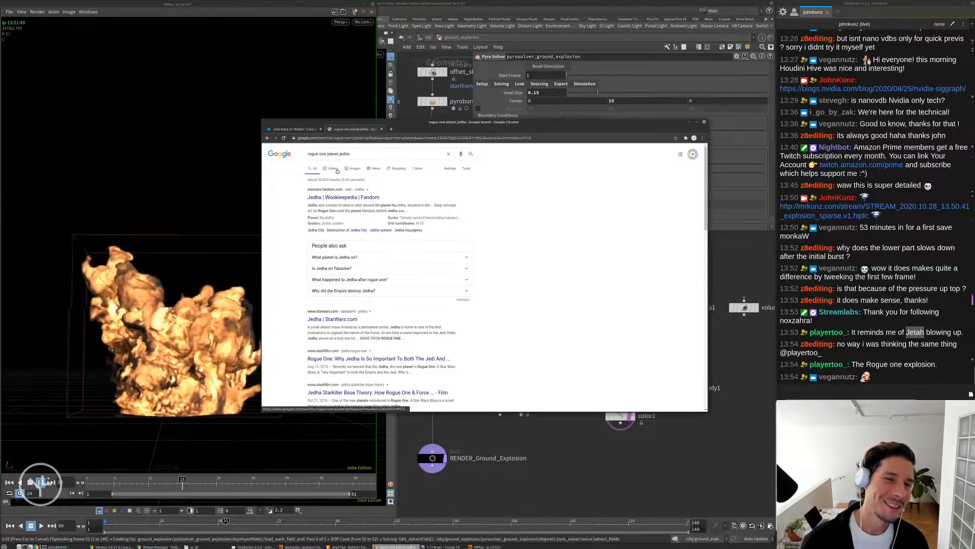
{"action": "left_click", "coordinate": [350, 169]}
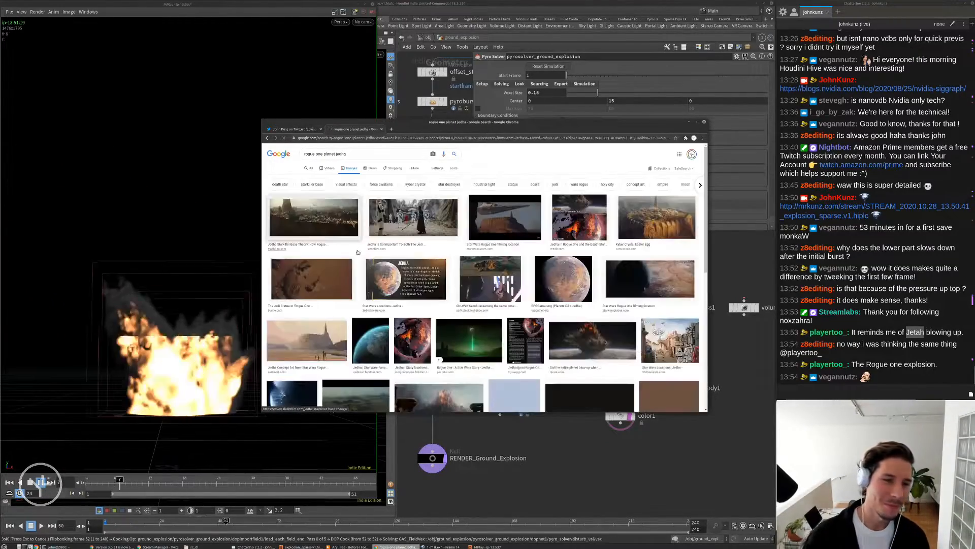
Examine the previews of the Jedha destruction stills and the related concept explosion image.
{"action": "scroll", "coordinate": [444, 341], "scroll_direction": "down", "scroll_amount": 2}
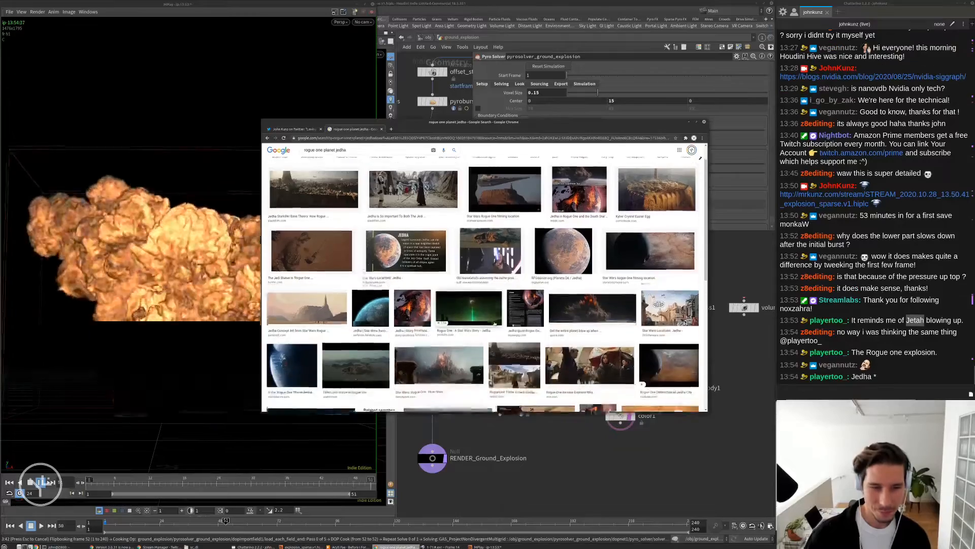
{"action": "left_click", "coordinate": [444, 341]}
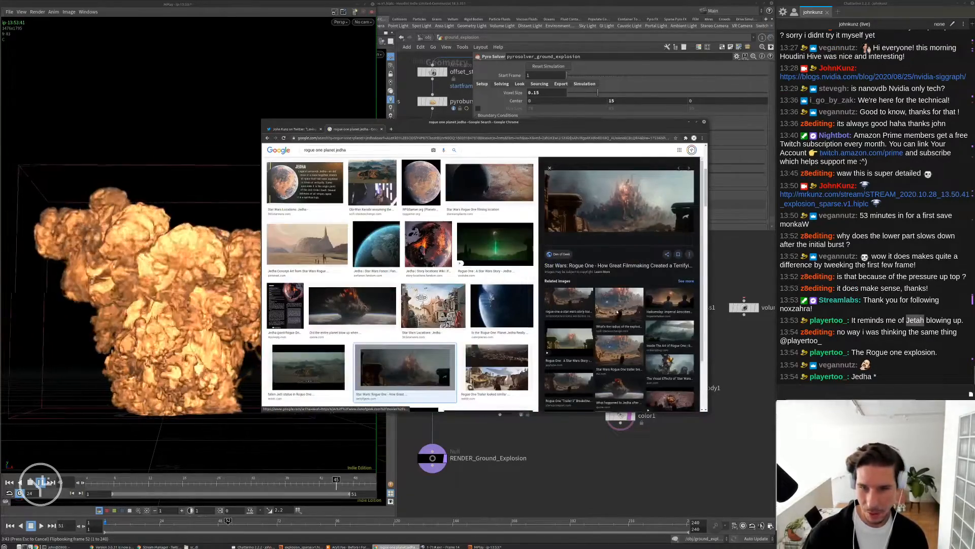
{"action": "scroll", "coordinate": [621, 338], "scroll_direction": "down", "scroll_amount": 1}
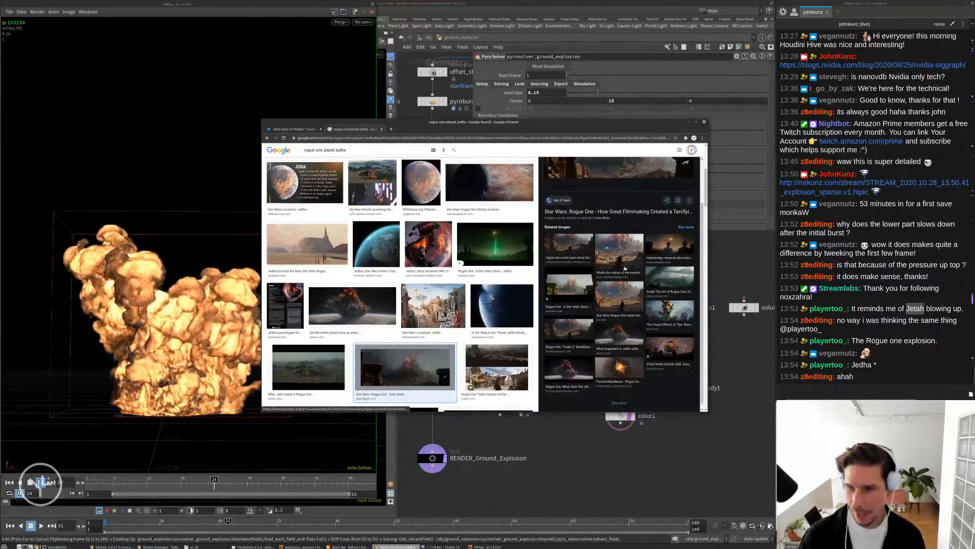
{"action": "left_click", "coordinate": [569, 370]}
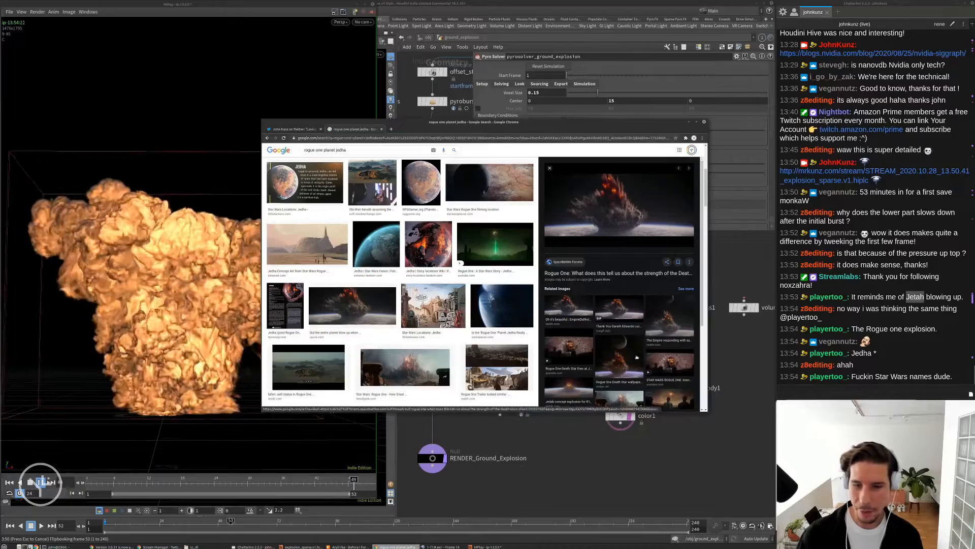
{"action": "left_click", "coordinate": [569, 390]}
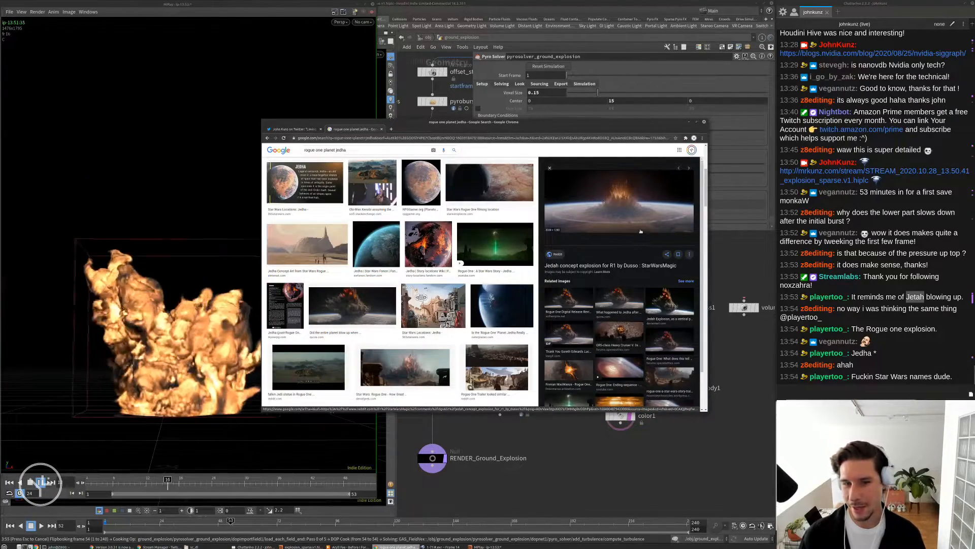
Examine further Rogue One explosion, production art and visual effects images as references, and return to the Houdini scene.
{"action": "scroll", "coordinate": [631, 204], "scroll_direction": "down", "scroll_amount": 1}
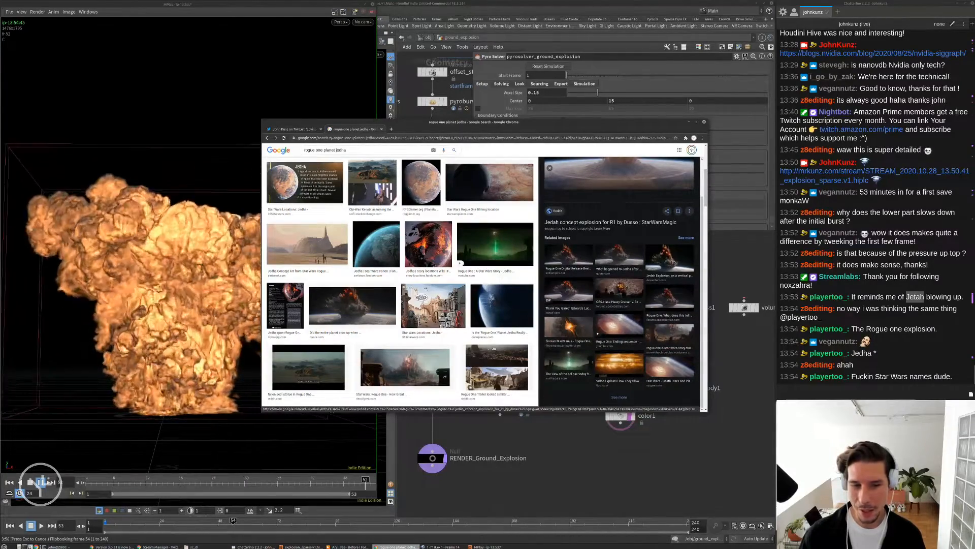
{"action": "scroll", "coordinate": [379, 302], "scroll_direction": "down", "scroll_amount": 3}
{"action": "scroll", "coordinate": [378, 301], "scroll_direction": "down", "scroll_amount": 2}
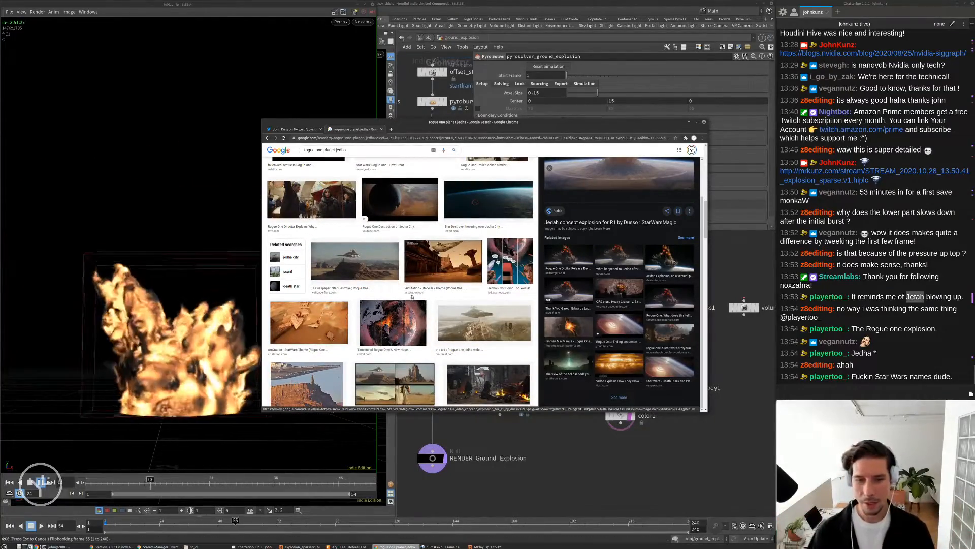
{"action": "left_click", "coordinate": [569, 328]}
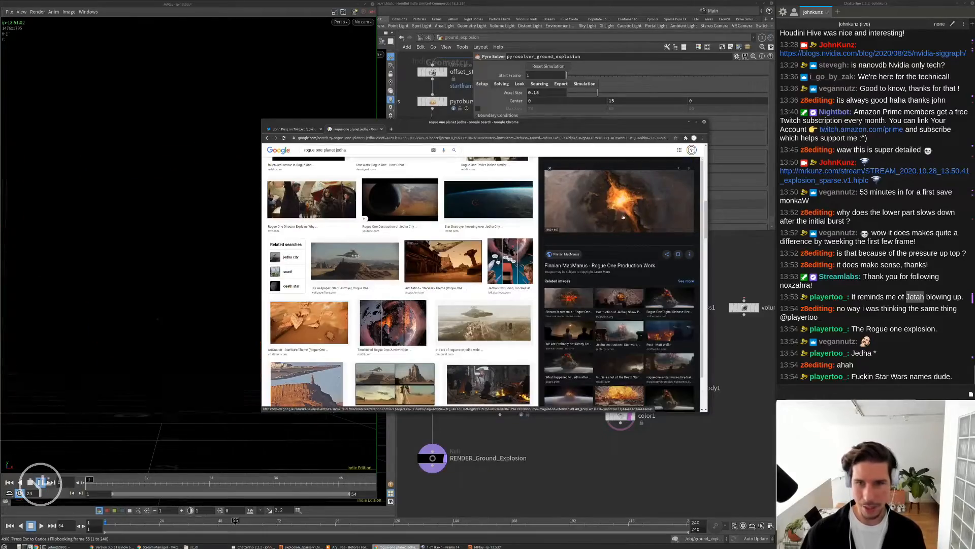
{"action": "left_click", "coordinate": [659, 300]}
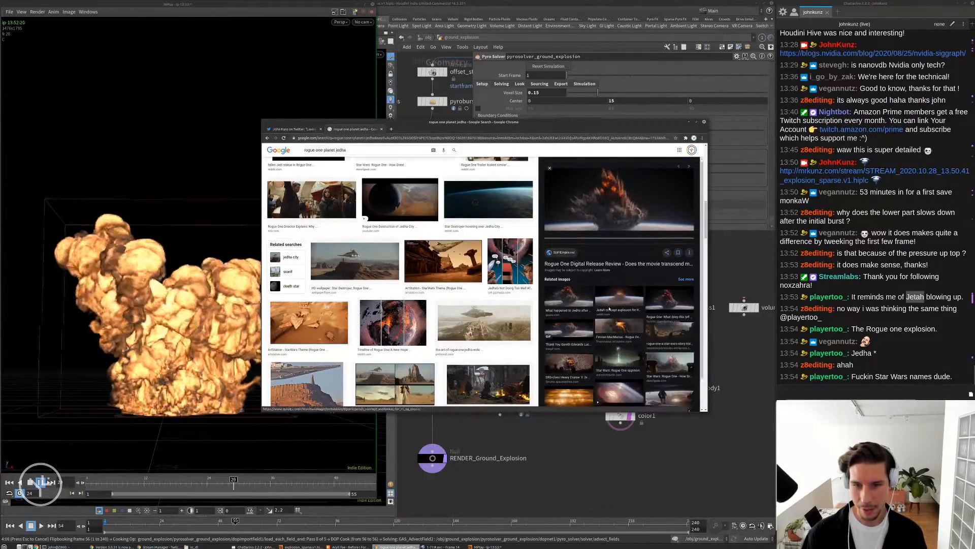
{"action": "left_click", "coordinate": [669, 328]}
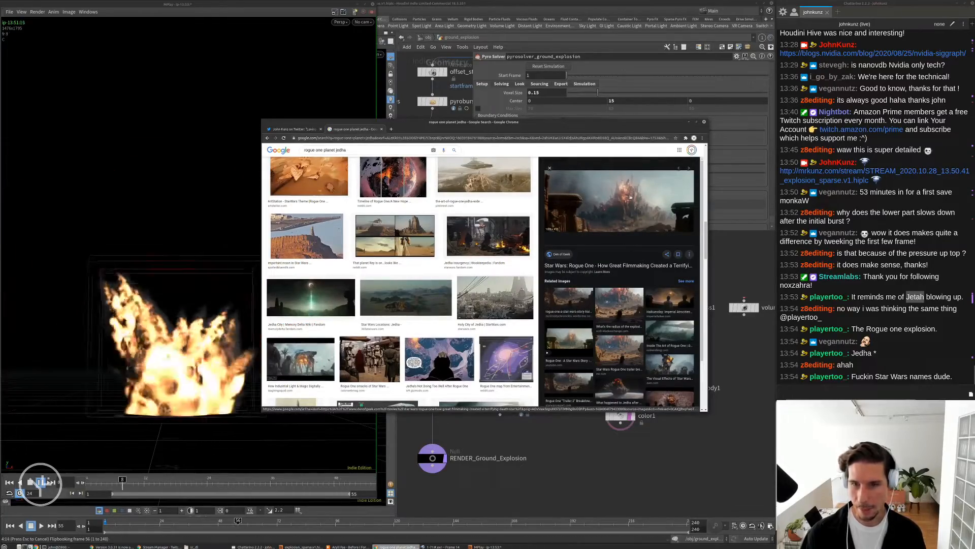
{"action": "left_click", "coordinate": [619, 351]}
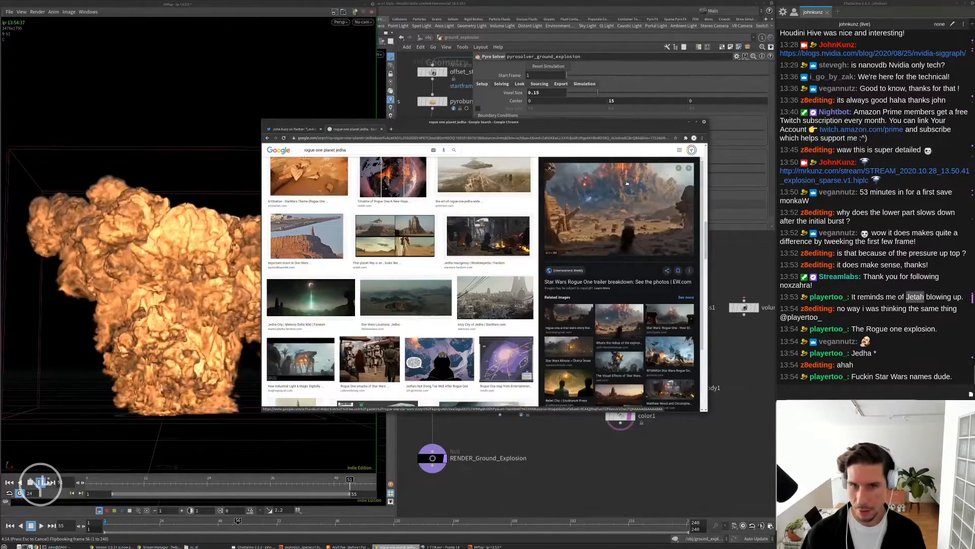
{"action": "left_click", "coordinate": [619, 362]}
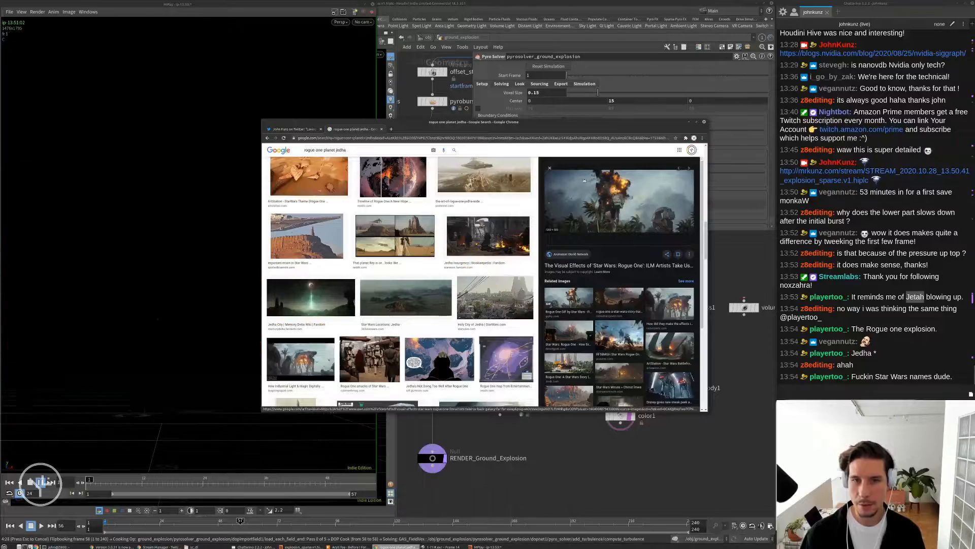
{"action": "left_click", "coordinate": [731, 261]}
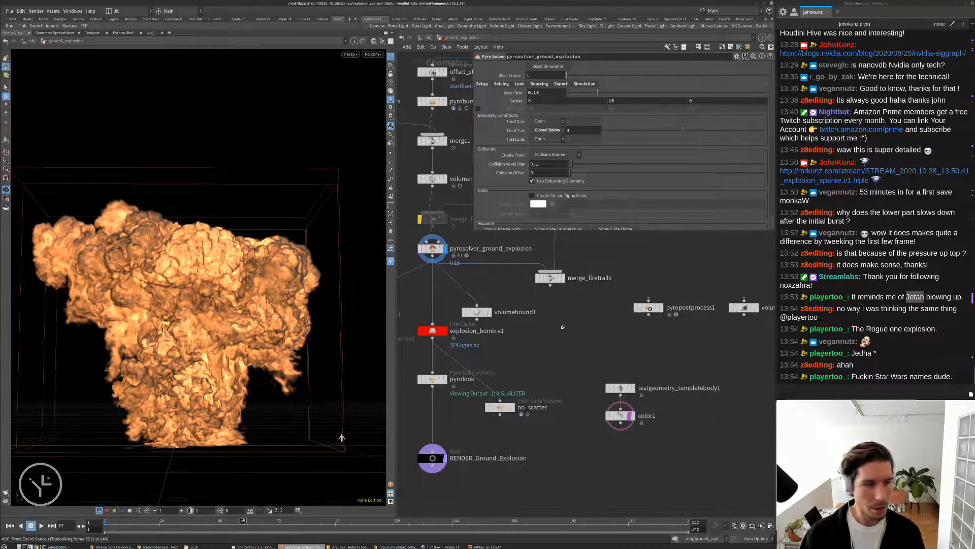
Check the flipbook frames of the ground explosion rendered so far in MPlay and return to the Houdini scene.
{"action": "key", "text": "alt+Tab"}
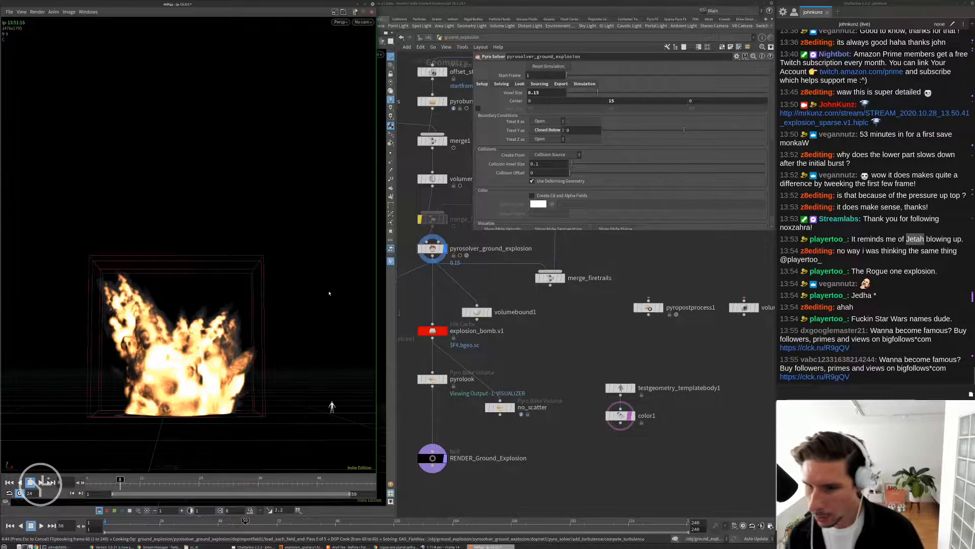
{"action": "left_click", "coordinate": [555, 335]}
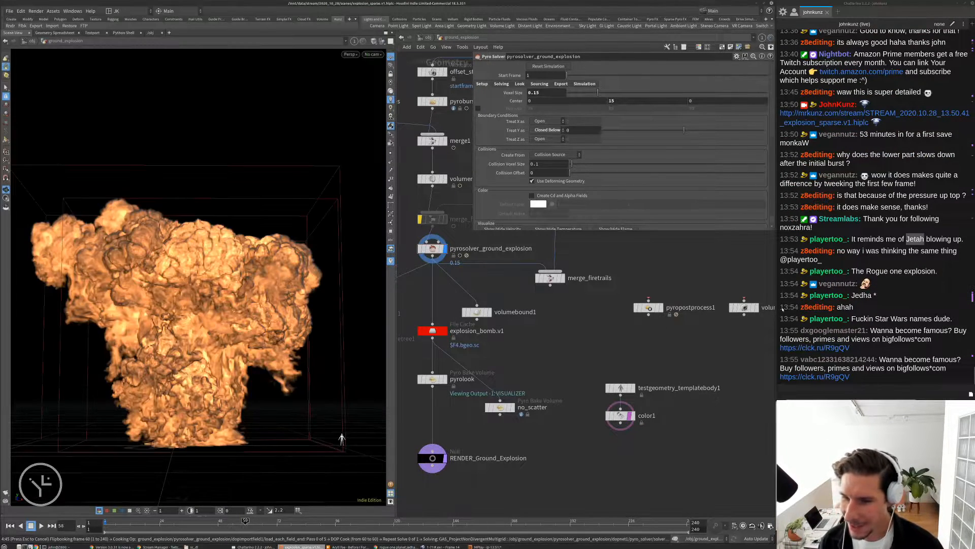
{"action": "left_click", "coordinate": [818, 331]}
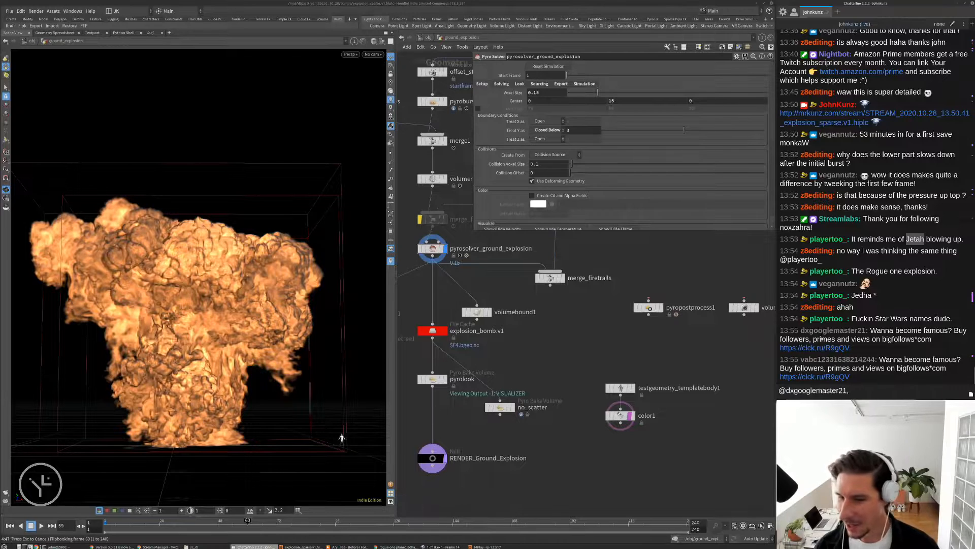
{"action": "key", "text": "ctrl+a"}
{"action": "key", "text": "BackSpace"}
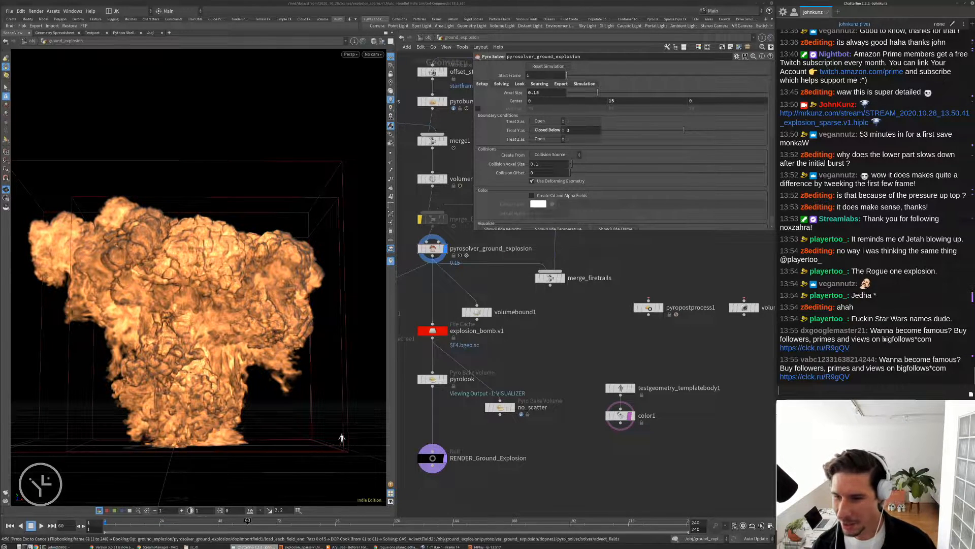
Ban the two spam accounts advertising followers and views from the Twitch chat through their user cards.
{"action": "left_click", "coordinate": [854, 331]}
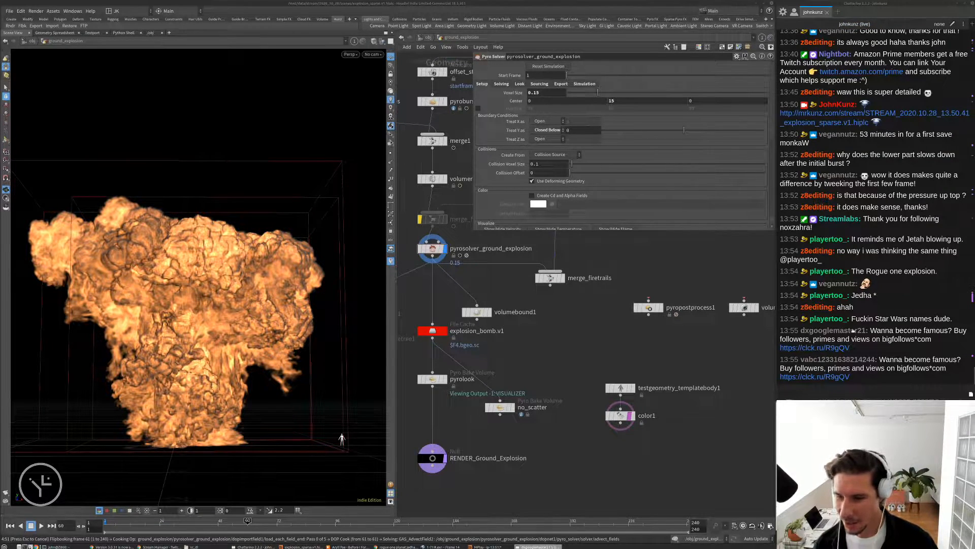
{"action": "right_click", "coordinate": [864, 4]}
{"action": "left_click", "coordinate": [879, 38]}
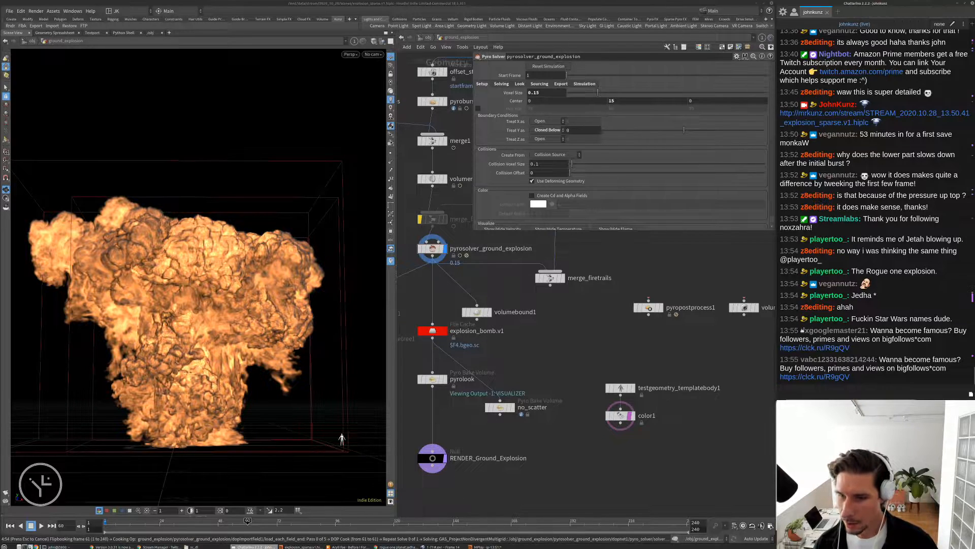
{"action": "left_click", "coordinate": [802, 331]}
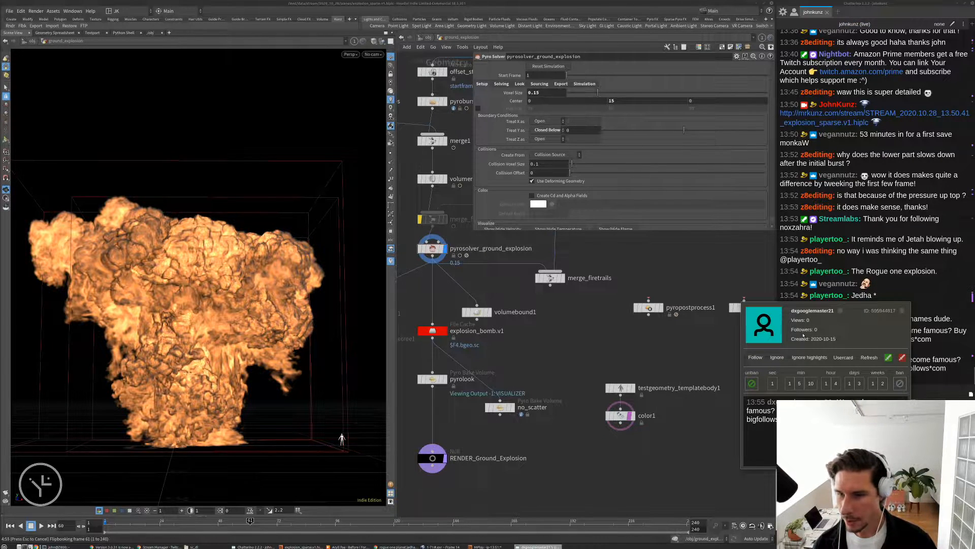
{"action": "left_click", "coordinate": [900, 383]}
{"action": "left_click", "coordinate": [843, 315]}
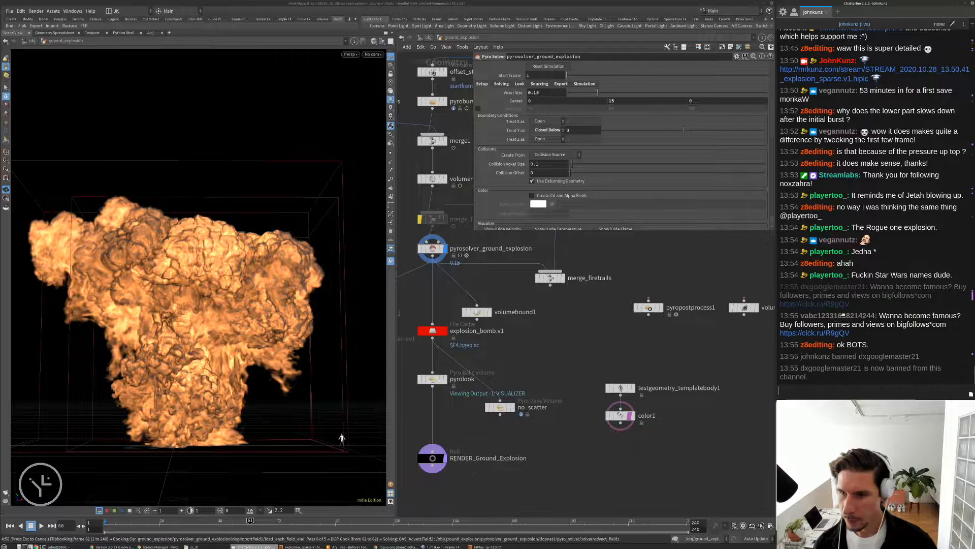
{"action": "left_click", "coordinate": [940, 366]}
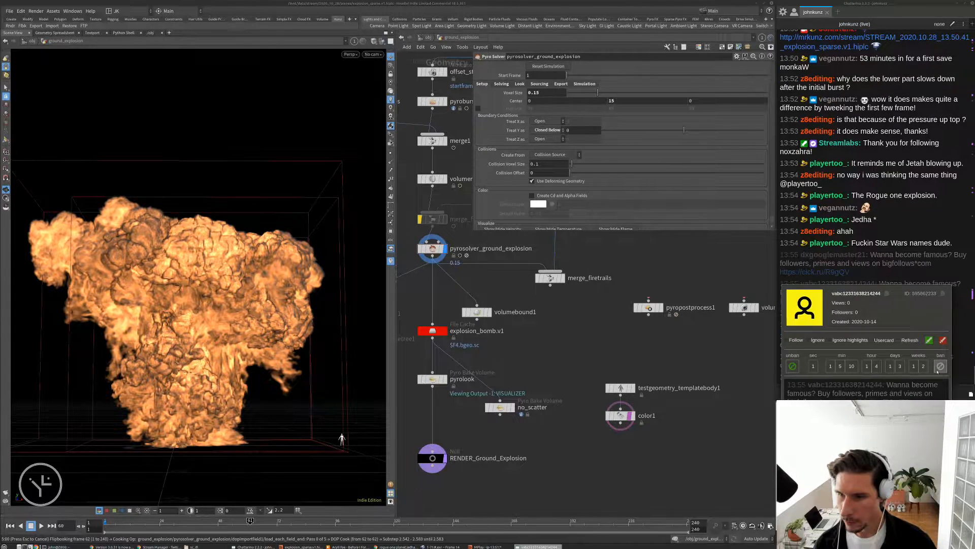
Compare the MPlay flipbook with the reference explosion sequence, return to Houdini and cancel the running flipbook.
{"action": "left_click", "coordinate": [329, 370]}
{"action": "key", "text": "Escape"}
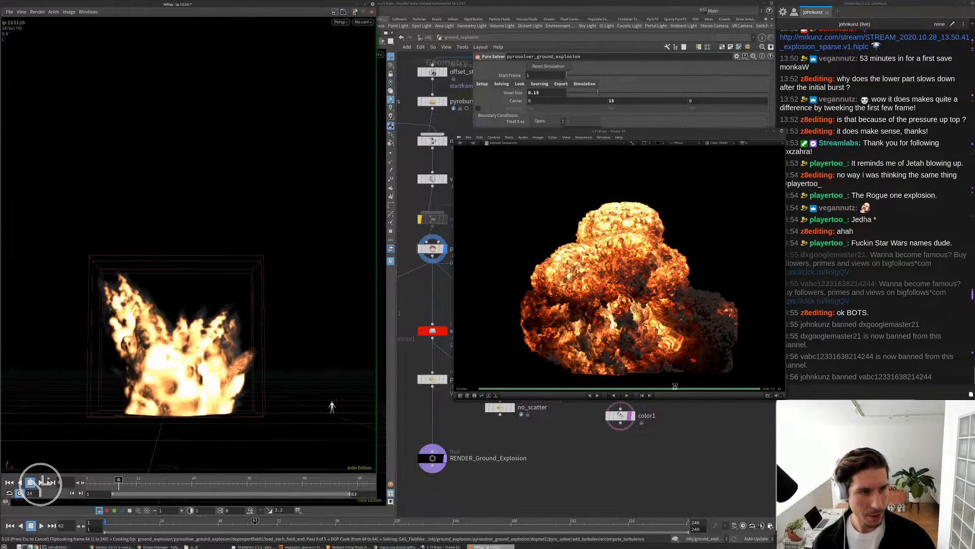
{"action": "left_click", "coordinate": [588, 395]}
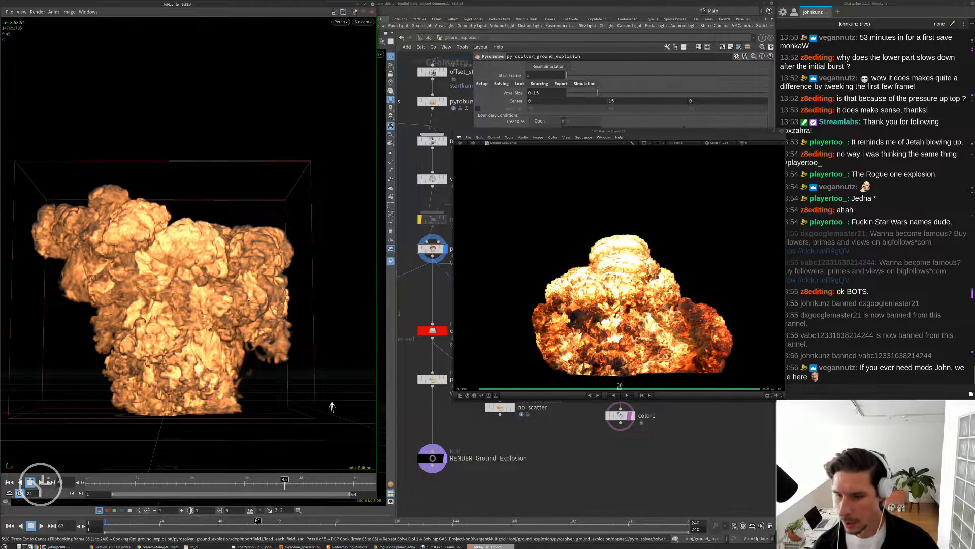
{"action": "left_click", "coordinate": [676, 446]}
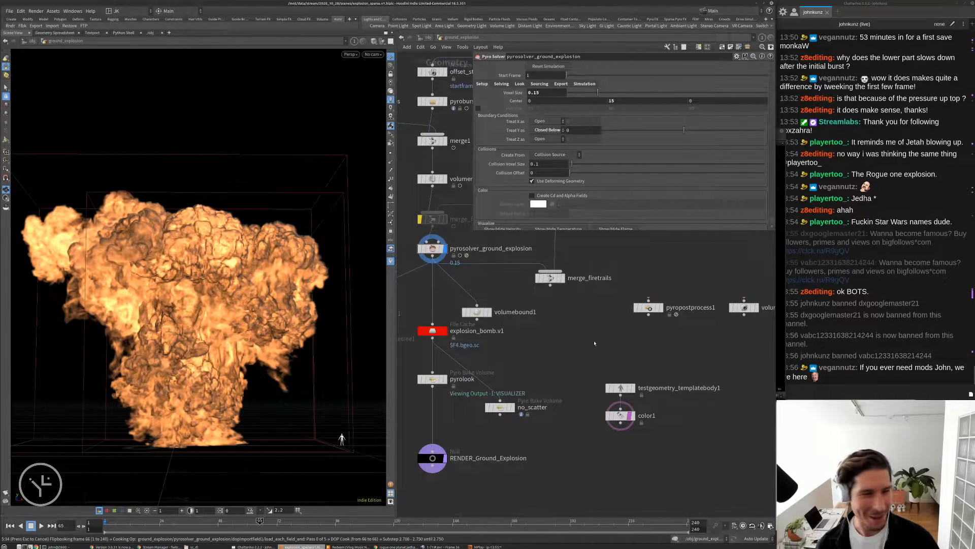
{"action": "key", "text": "Escape"}
Review the Look, Simulation, Shape and Disturbance settings of pyrosolver_ground_explosion against the latest flipbook frame.
{"action": "middle_click_drag", "start_coordinate": [565, 363], "coordinate": [635, 423]}
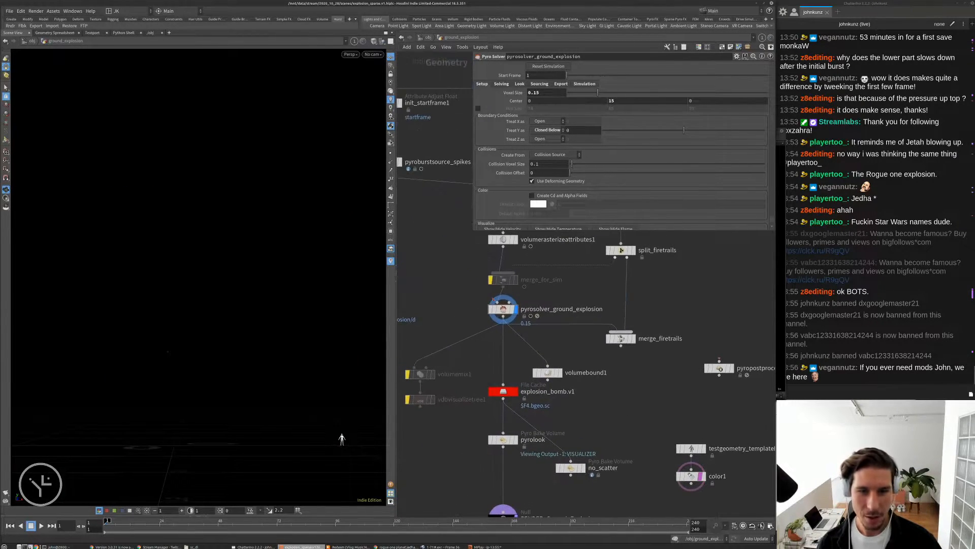
{"action": "left_click", "coordinate": [519, 84]}
{"action": "left_click", "coordinate": [502, 84]}
{"action": "left_click", "coordinate": [539, 84]}
{"action": "left_click", "coordinate": [519, 84]}
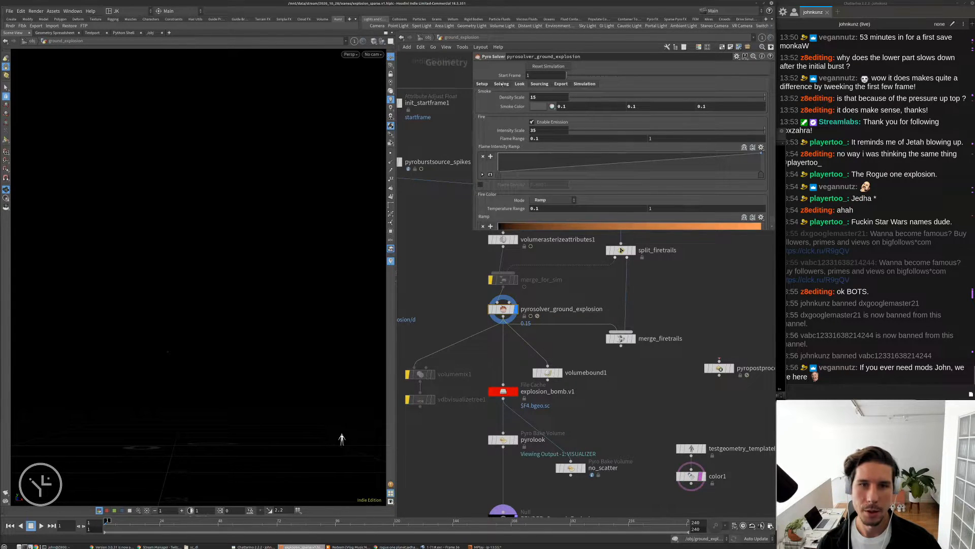
{"action": "left_click", "coordinate": [503, 84]}
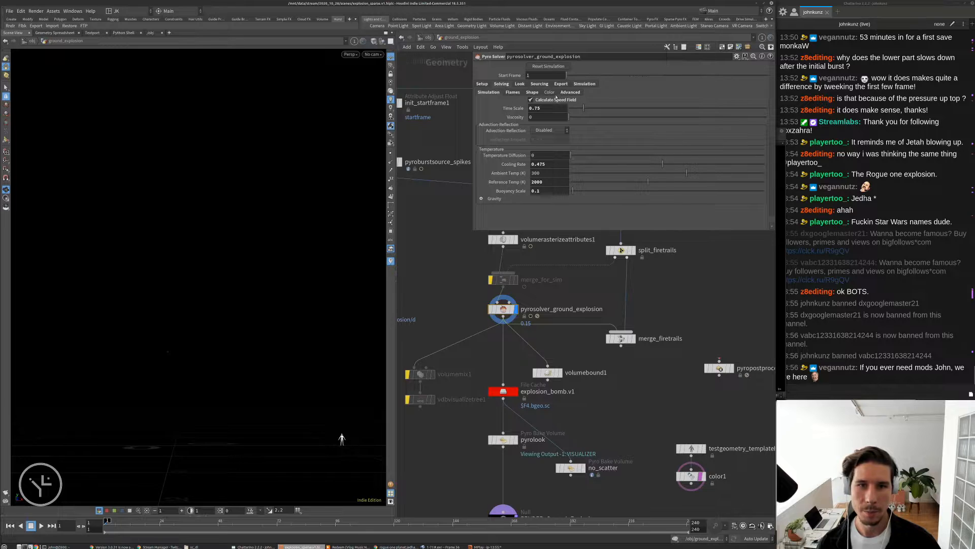
{"action": "left_click", "coordinate": [532, 92]}
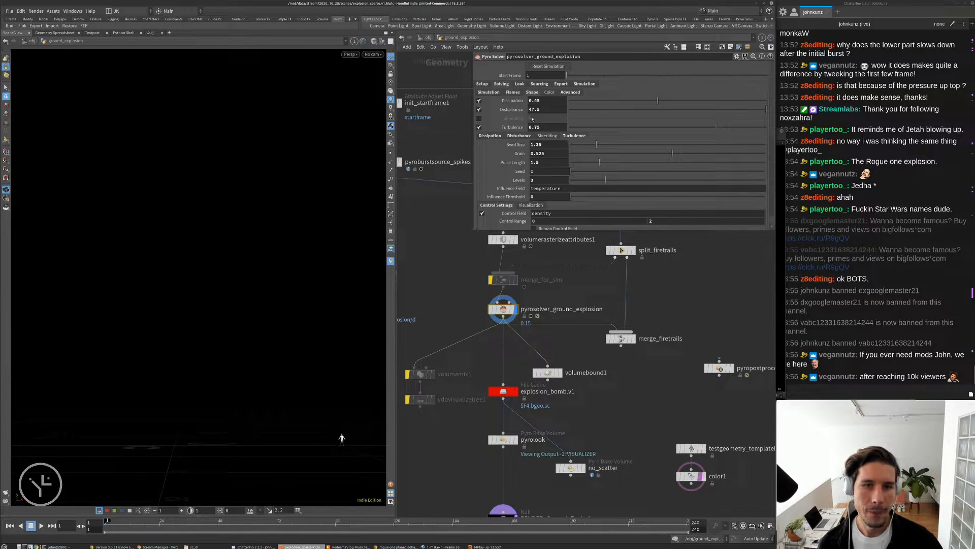
{"action": "key", "text": "alt+Tab"}
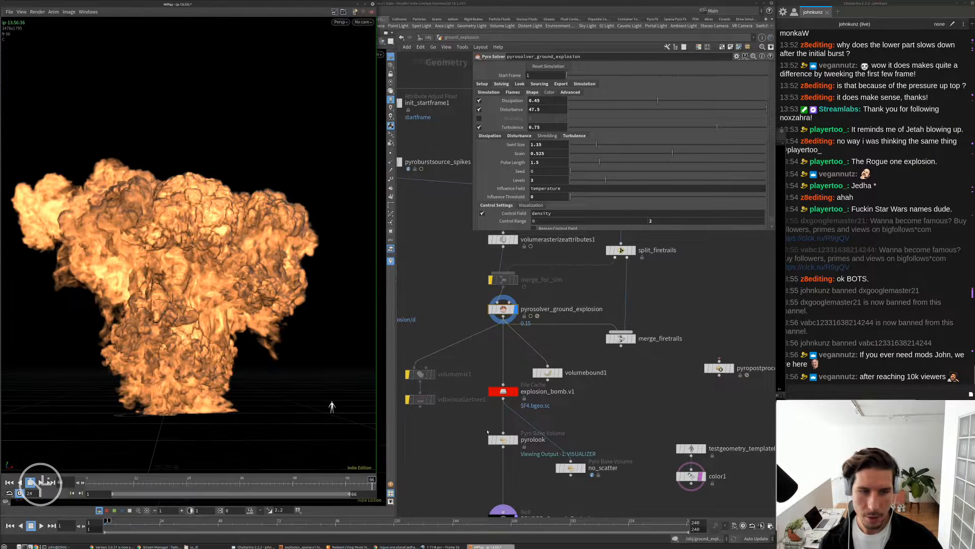
{"action": "left_click", "coordinate": [514, 136]}
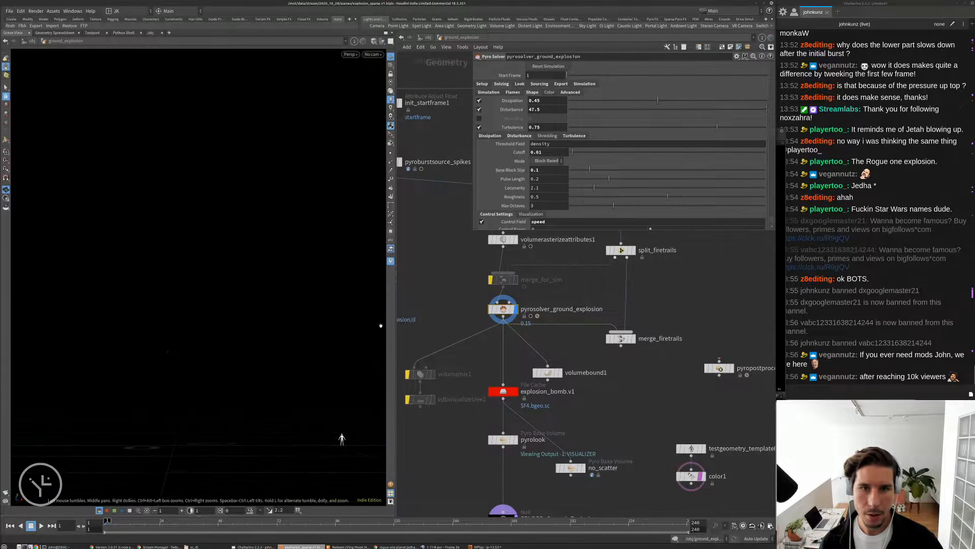
Examine the dark smoke of the reference explosion sequence up close around frames 50 to 53, and return to the Houdini scene.
{"action": "key", "text": "alt+Tab"}
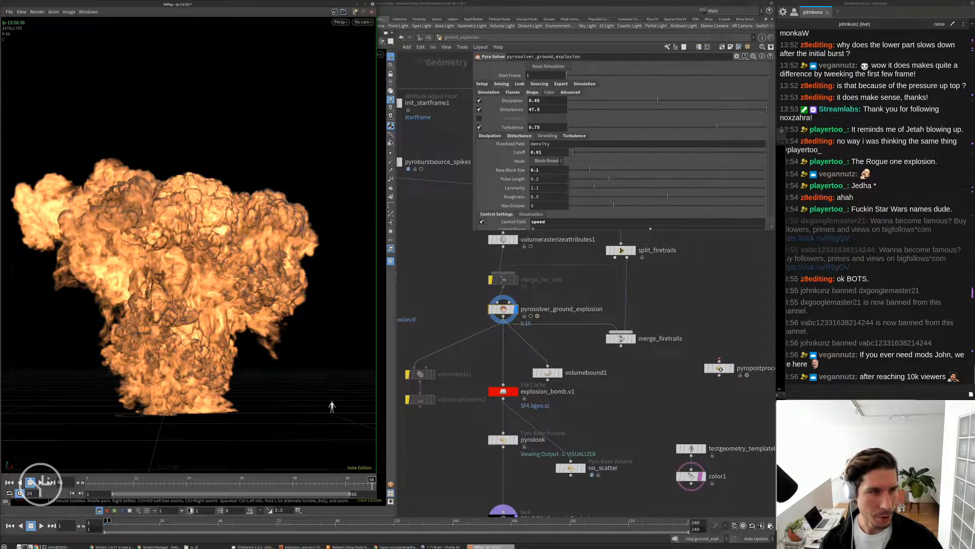
{"action": "key", "text": "alt+Tab"}
{"action": "left_click_drag", "start_coordinate": [558, 306], "coordinate": [635, 303]}
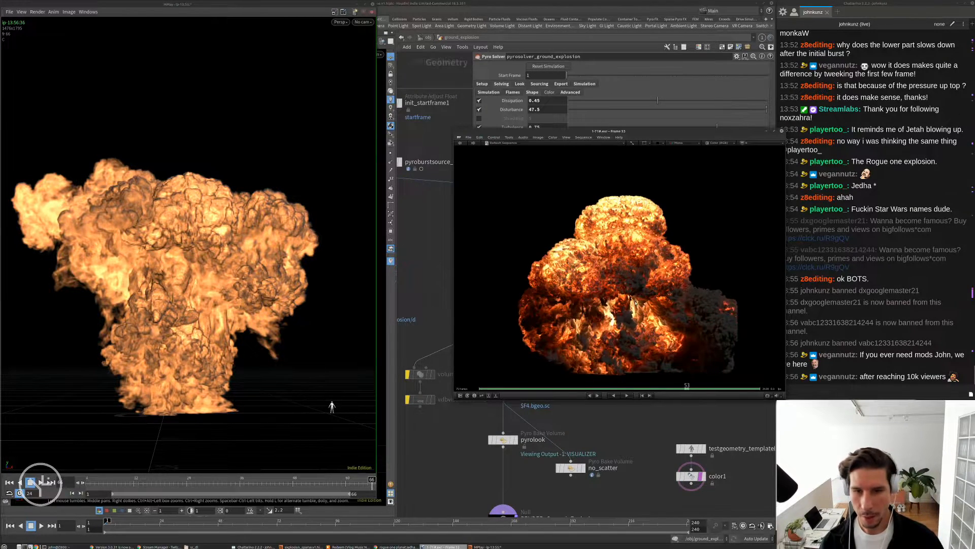
{"action": "middle_click_drag", "start_coordinate": [720, 308], "coordinate": [656, 312]}
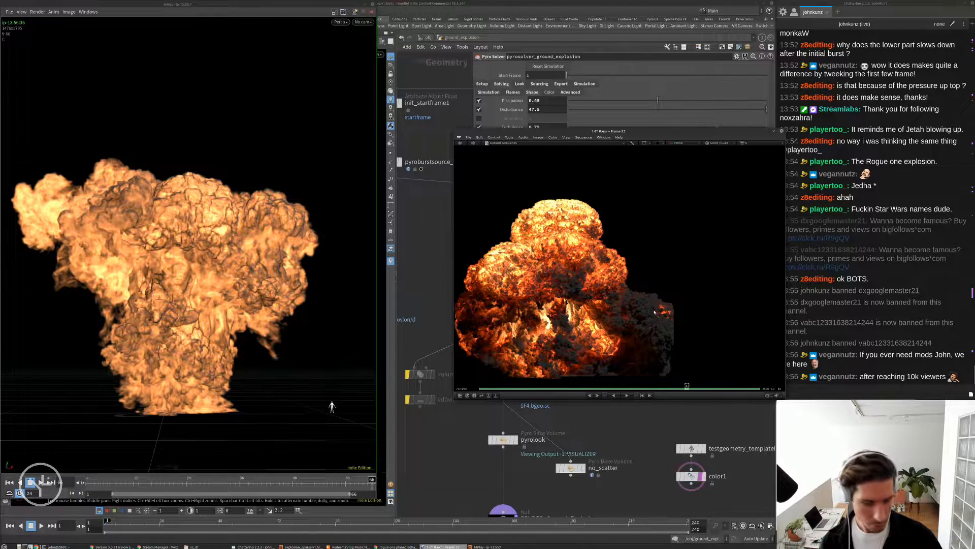
{"action": "scroll", "coordinate": [635, 285], "scroll_direction": "up", "scroll_amount": 5}
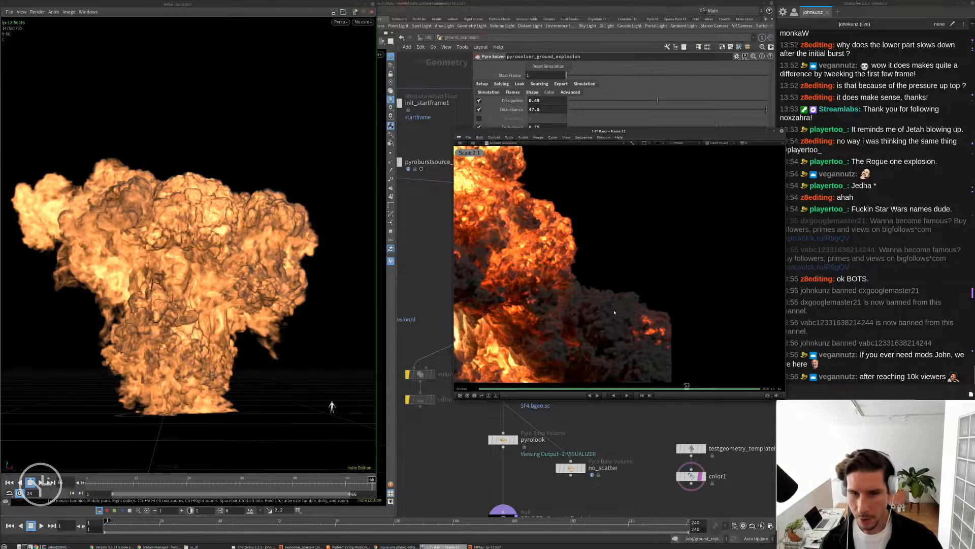
{"action": "left_click_drag", "start_coordinate": [620, 261], "coordinate": [599, 263]}
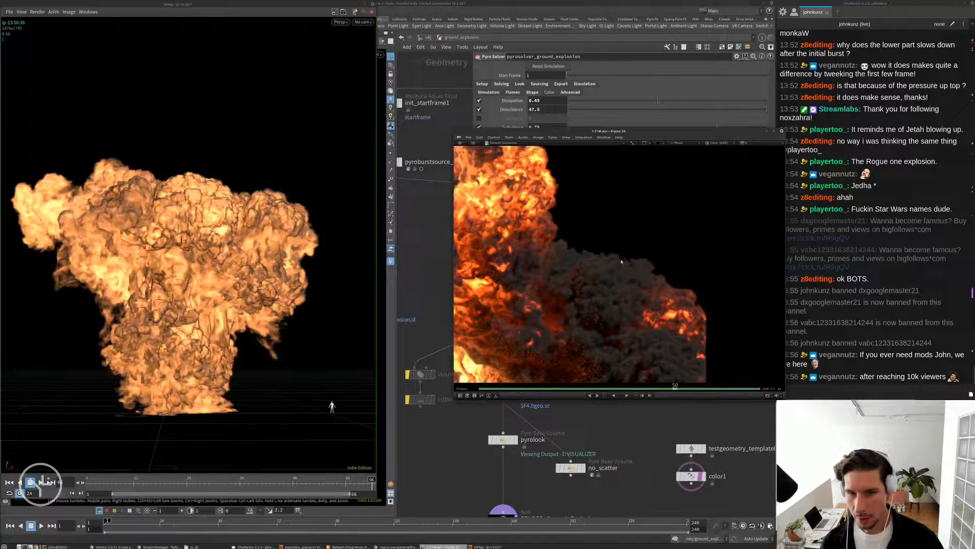
{"action": "left_click", "coordinate": [431, 142]}
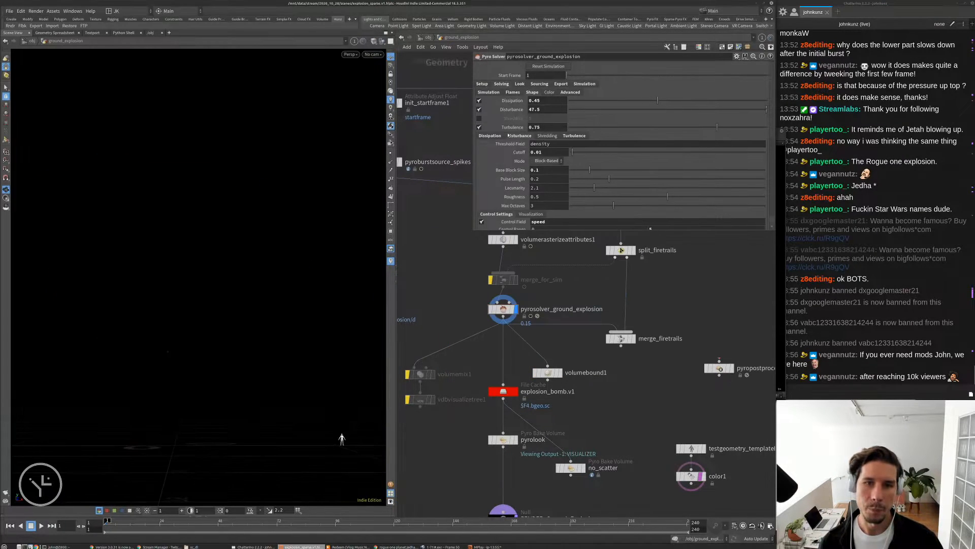
Check the solver's turbulence and disturbance settings against the MPlay flipbook of the explosion.
{"action": "left_click", "coordinate": [572, 137]}
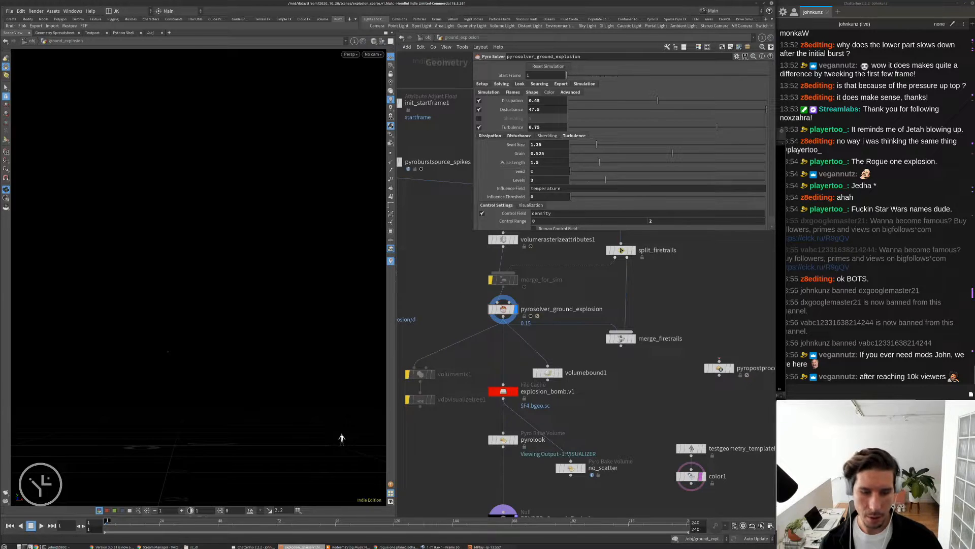
{"action": "left_click", "coordinate": [485, 546]}
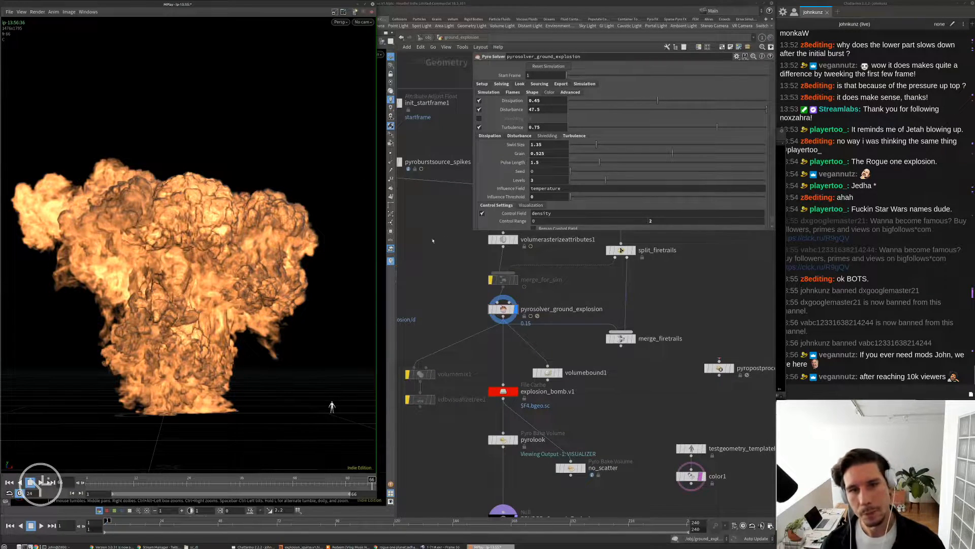
{"action": "left_click", "coordinate": [567, 138]}
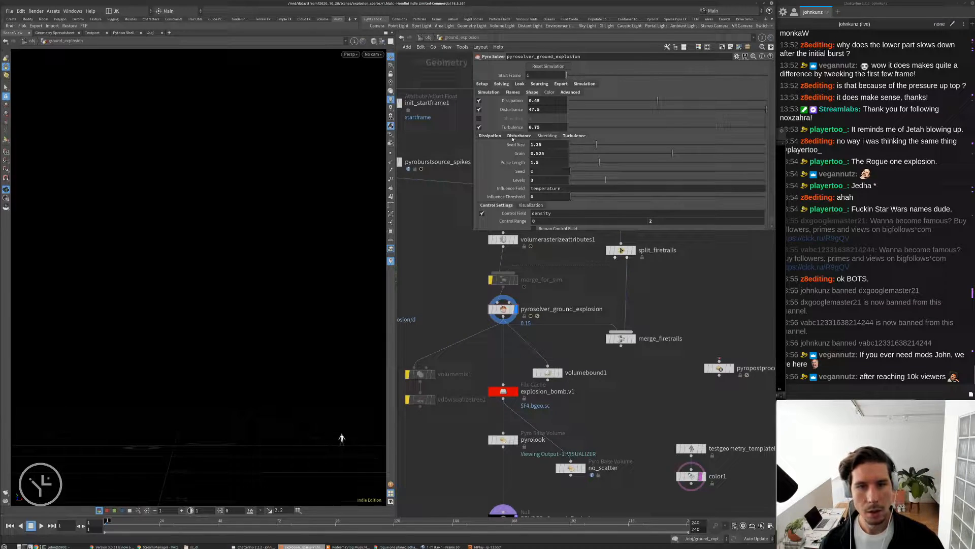
{"action": "left_click", "coordinate": [516, 136]}
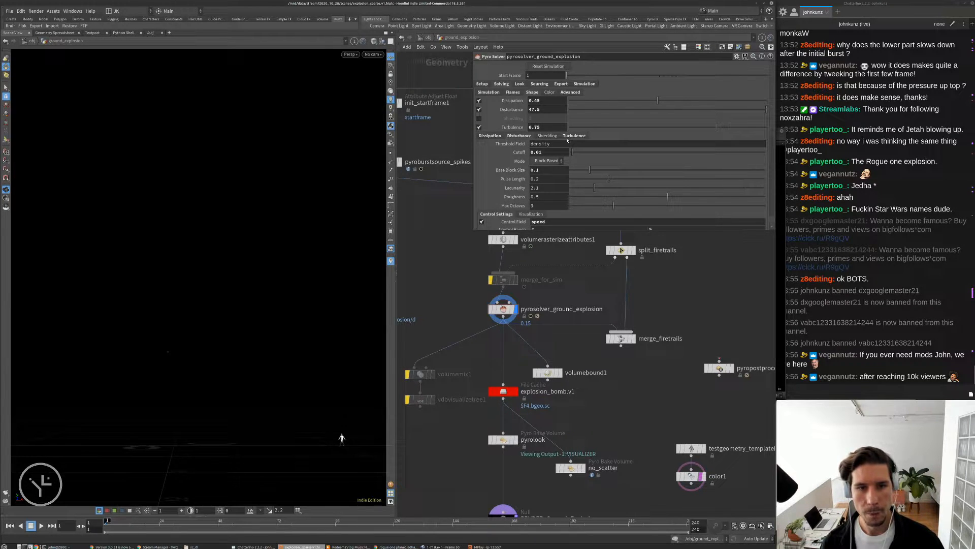
Set the turbulence Swirl Size of pyrosolver_ground_explosion to 2.5.
{"action": "left_click", "coordinate": [567, 139]}
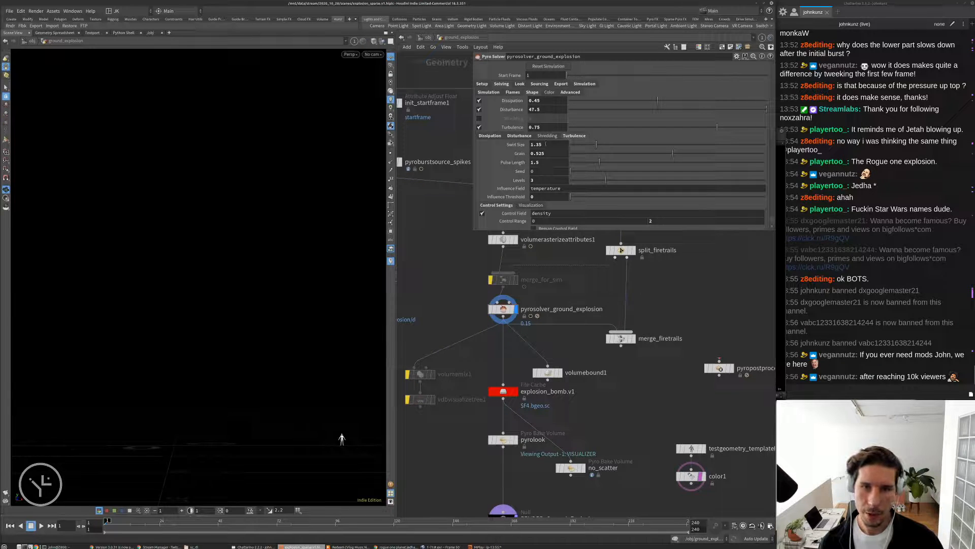
{"action": "left_click_drag", "start_coordinate": [534, 145], "coordinate": [446, 204]}
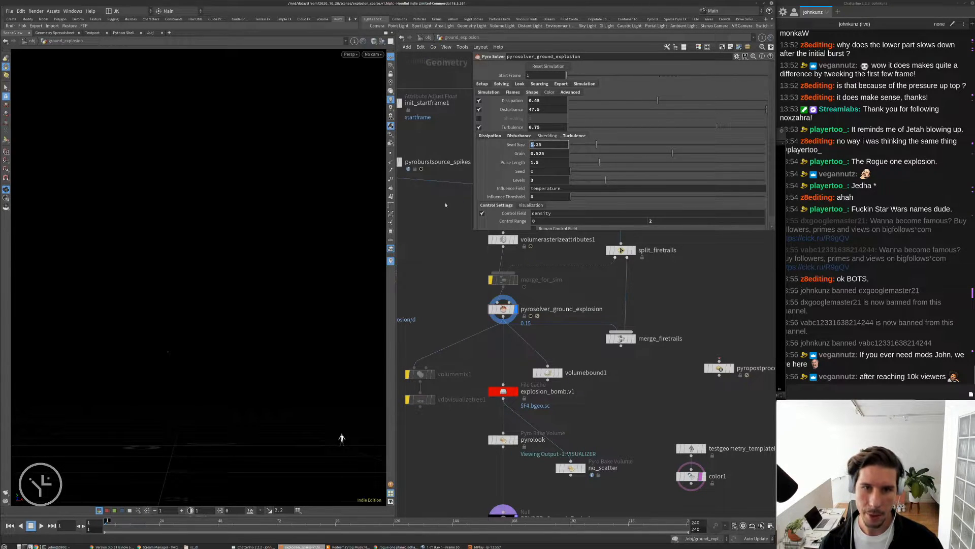
{"action": "type", "text": "2"}
{"action": "key", "text": "Return"}
{"action": "left_click_drag", "start_coordinate": [544, 144], "coordinate": [536, 144]}
{"action": "type", "text": "5"}
{"action": "key", "text": "Return"}
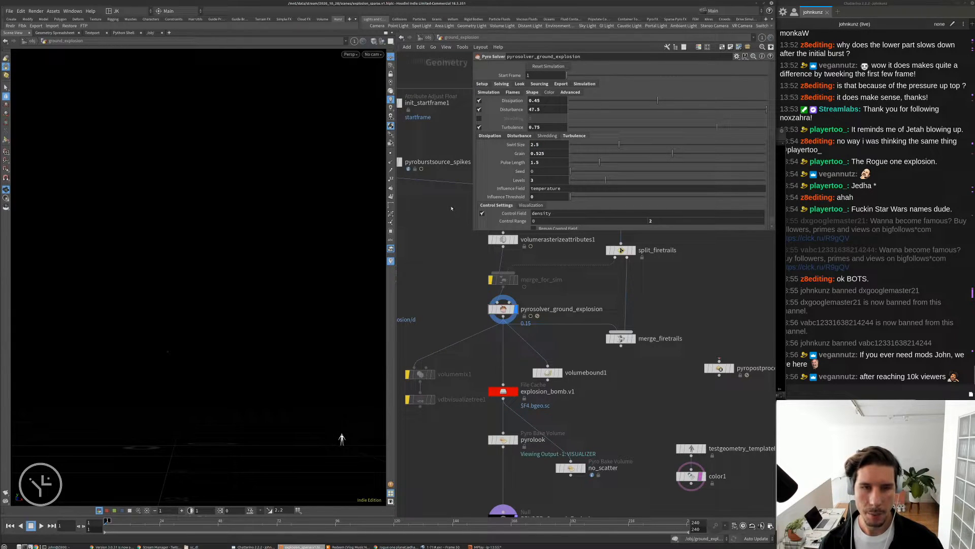
Duplicate the visualize_sparse Object Merge node, place the copy above the original and display it in the viewport.
{"action": "scroll", "coordinate": [451, 209], "scroll_direction": "down", "scroll_amount": 4}
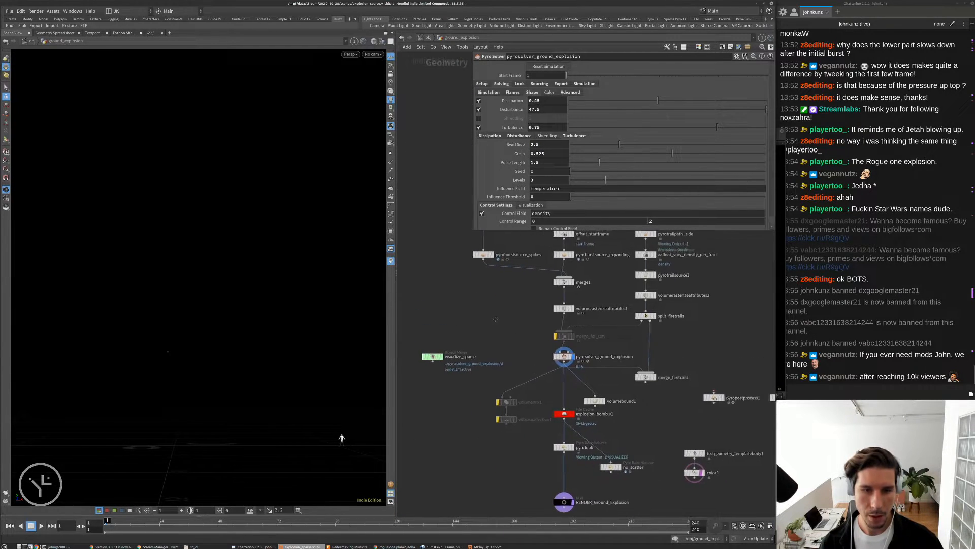
{"action": "middle_click_drag", "start_coordinate": [493, 319], "coordinate": [536, 317]}
{"action": "scroll", "coordinate": [498, 374], "scroll_direction": "up", "scroll_amount": 4}
{"action": "left_click_drag", "start_coordinate": [468, 334], "coordinate": [554, 304], "text": "alt"}
{"action": "scroll", "coordinate": [565, 344], "scroll_direction": "up", "scroll_amount": 1}
{"action": "middle_click_drag", "start_coordinate": [554, 301], "coordinate": [565, 309]}
{"action": "left_click_drag", "start_coordinate": [565, 310], "coordinate": [460, 304]}
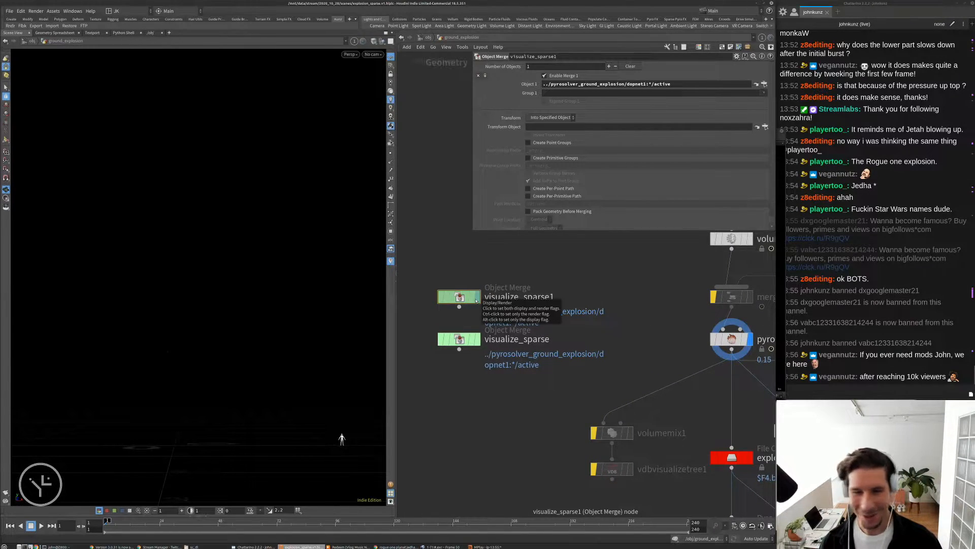
{"action": "key", "text": "r"}
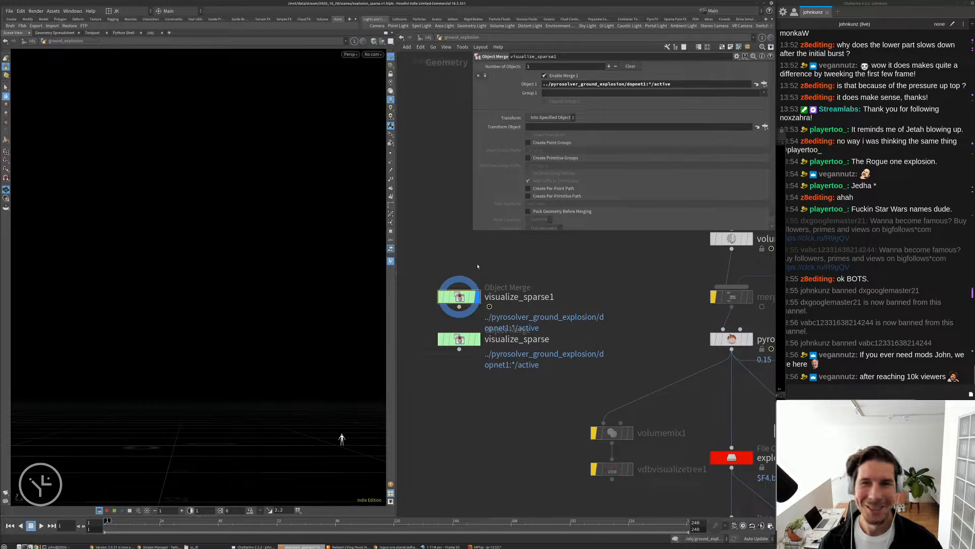
{"action": "left_click_drag", "start_coordinate": [465, 297], "coordinate": [465, 285]}
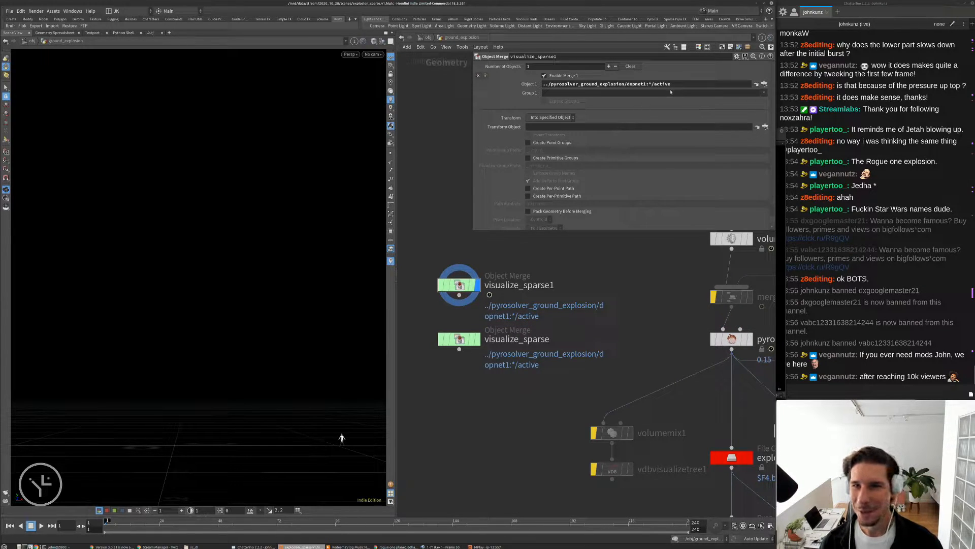
Point the copied Object Merge to ../pyrosolver_ground_explosion/dopnet1:*/pressure and rename the node visualize_pressure.
{"action": "left_click_drag", "start_coordinate": [675, 85], "coordinate": [654, 84]}
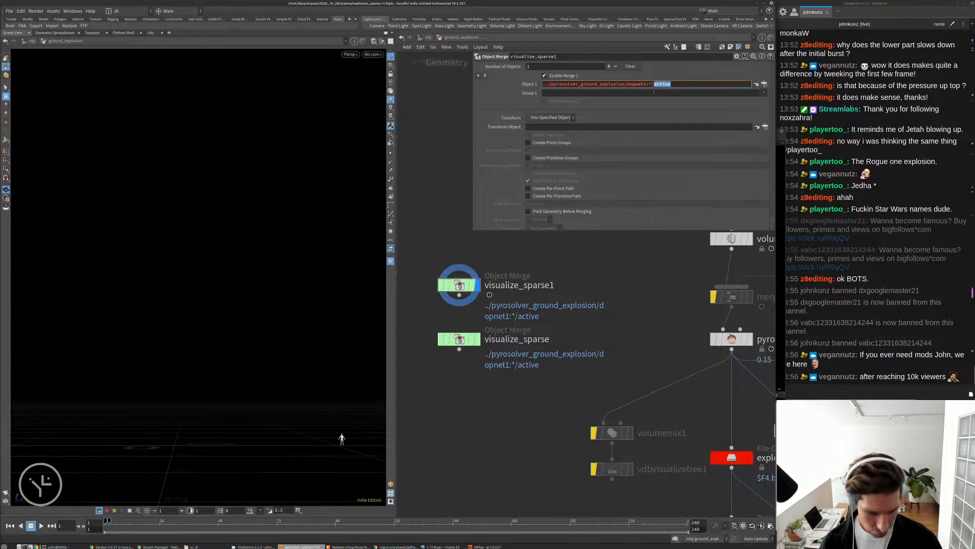
{"action": "type", "text": "a"}
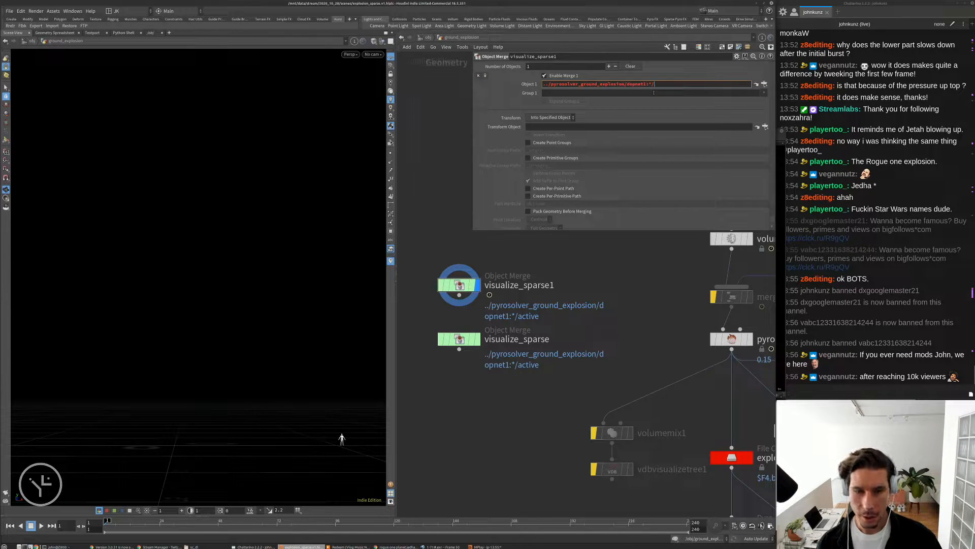
{"action": "type", "text": "pressure"}
{"action": "key", "text": "Return"}
{"action": "double_click", "coordinate": [574, 283]}
{"action": "type", "text": "pr"}
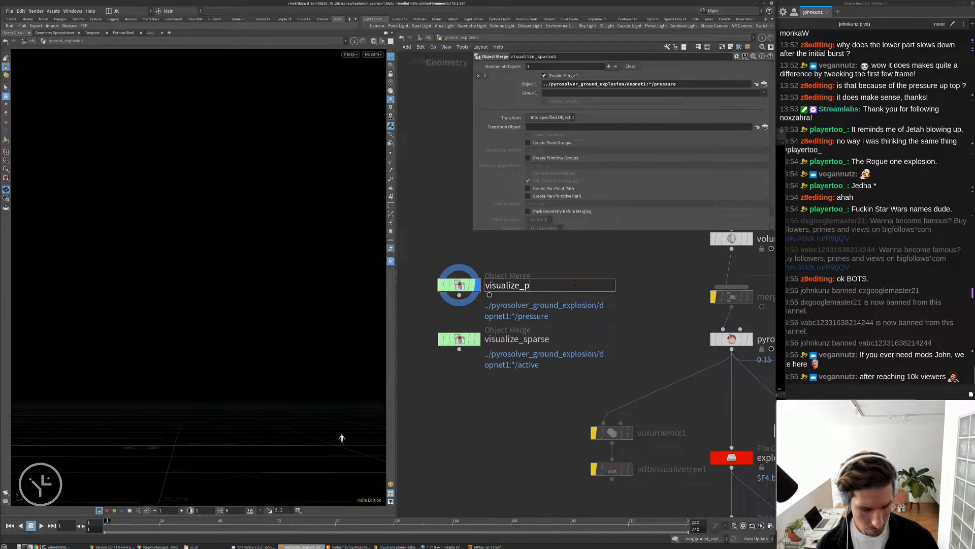
{"action": "type", "text": "essure"}
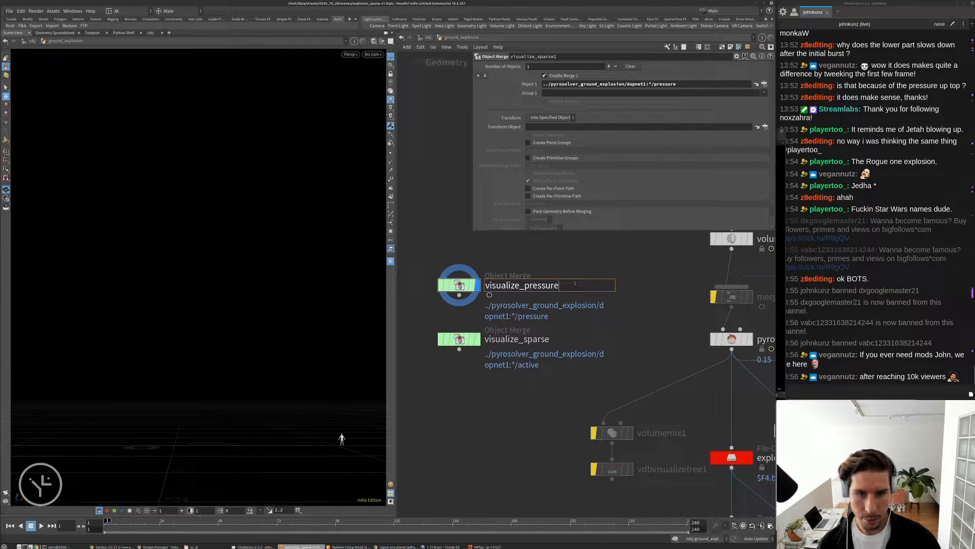
{"action": "key", "text": "Return"}
{"action": "middle_click_drag", "start_coordinate": [581, 269], "coordinate": [574, 292]}
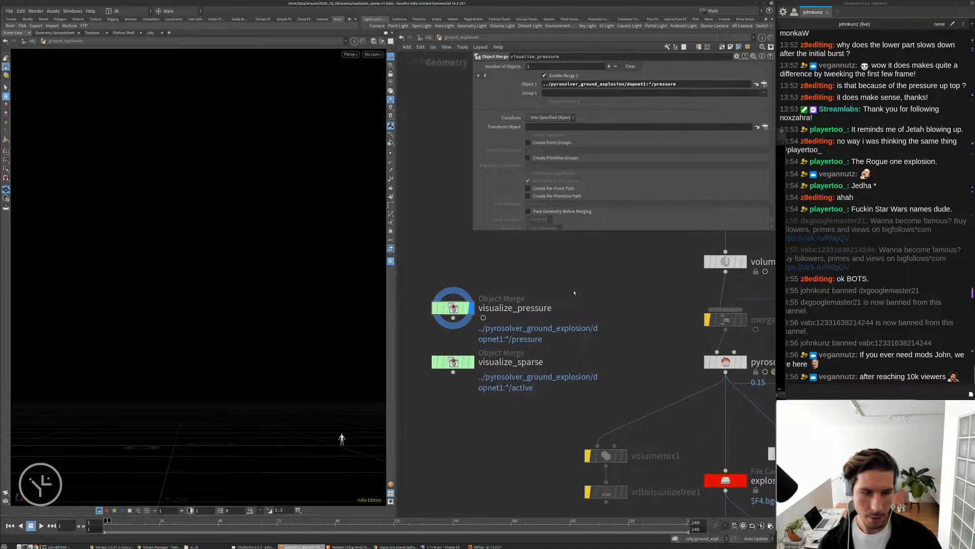
Add a Volume Slice node fed by visualize_pressure, place it beneath the Object Merge nodes and display it.
{"action": "scroll", "coordinate": [511, 406], "scroll_direction": "down", "scroll_amount": 3}
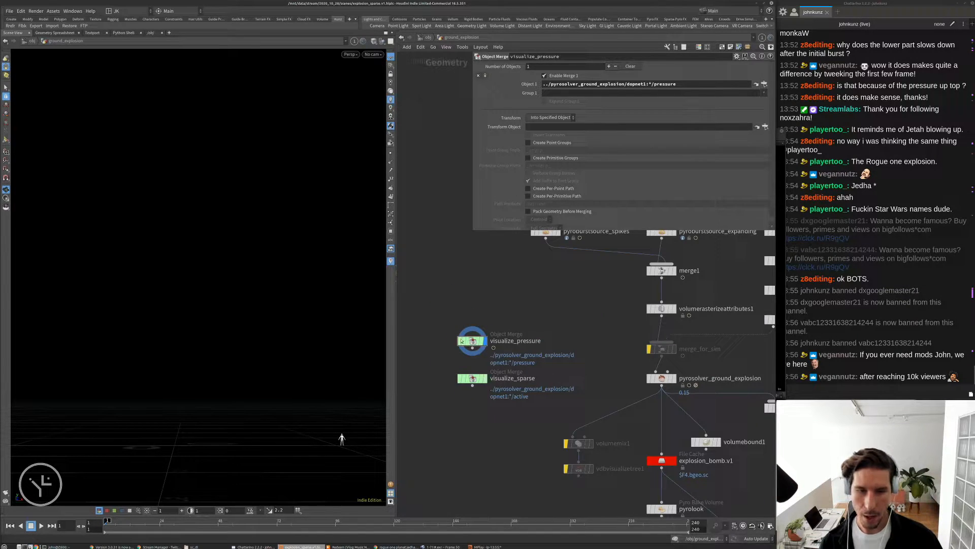
{"action": "scroll", "coordinate": [463, 340], "scroll_direction": "up", "scroll_amount": 2}
{"action": "key", "text": "Tab"}
{"action": "type", "text": "suali"}
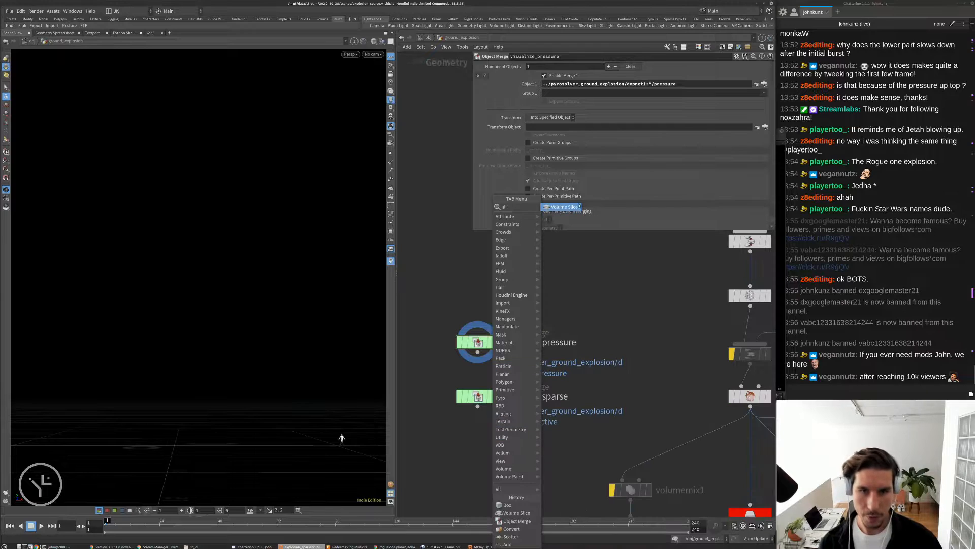
{"action": "key", "text": "Return"}
{"action": "left_click", "coordinate": [501, 419]}
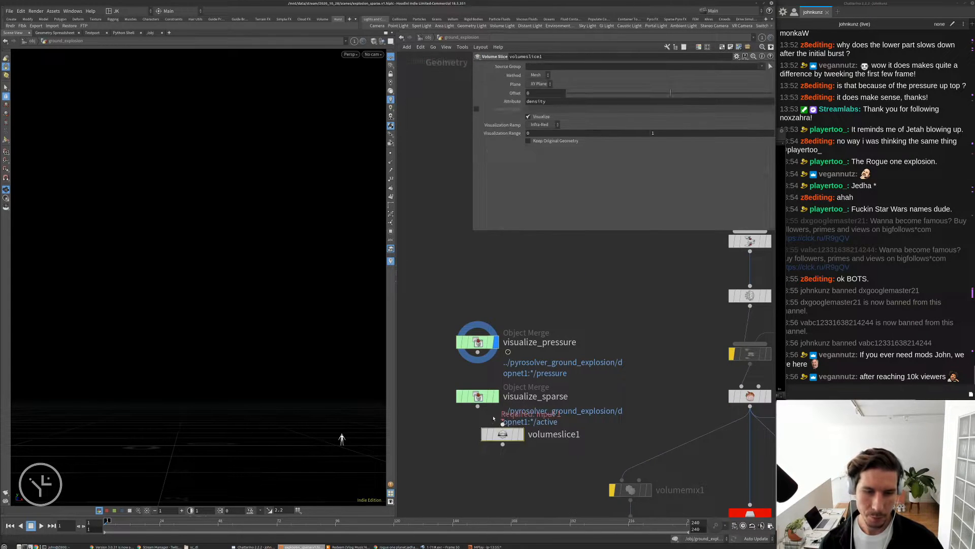
{"action": "left_click_drag", "start_coordinate": [520, 436], "coordinate": [502, 457]}
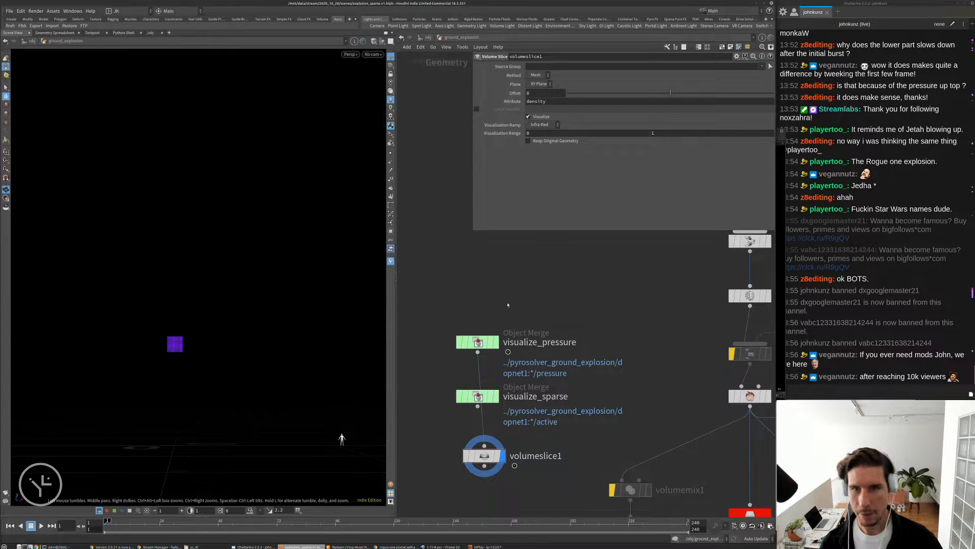
Set the Visualization Range of volumeslice1 to -0.1 and .1.
{"action": "scroll", "coordinate": [621, 297], "scroll_direction": "down", "scroll_amount": 4}
{"action": "left_click", "coordinate": [645, 131]}
{"action": "type", "text": "-"}
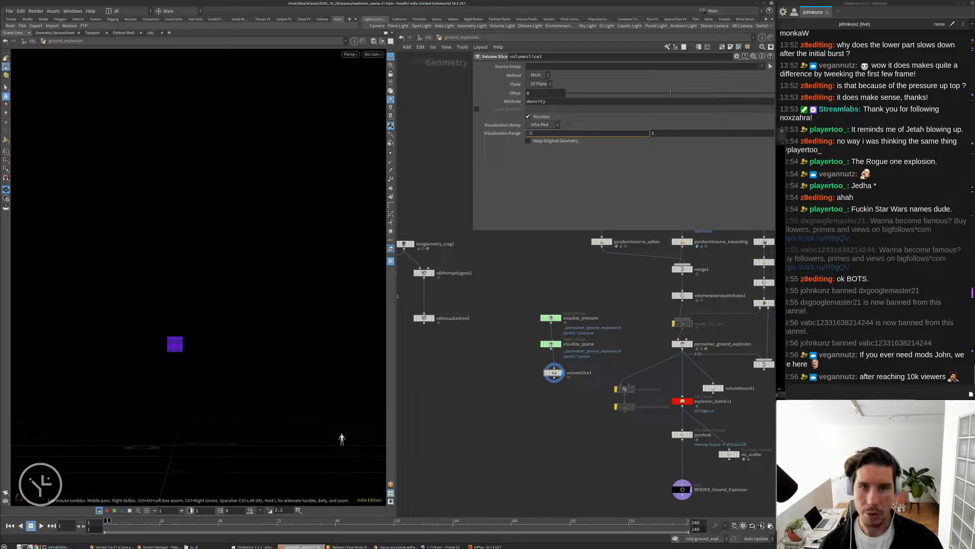
{"action": "type", "text": "0.1"}
{"action": "key", "text": "Return"}
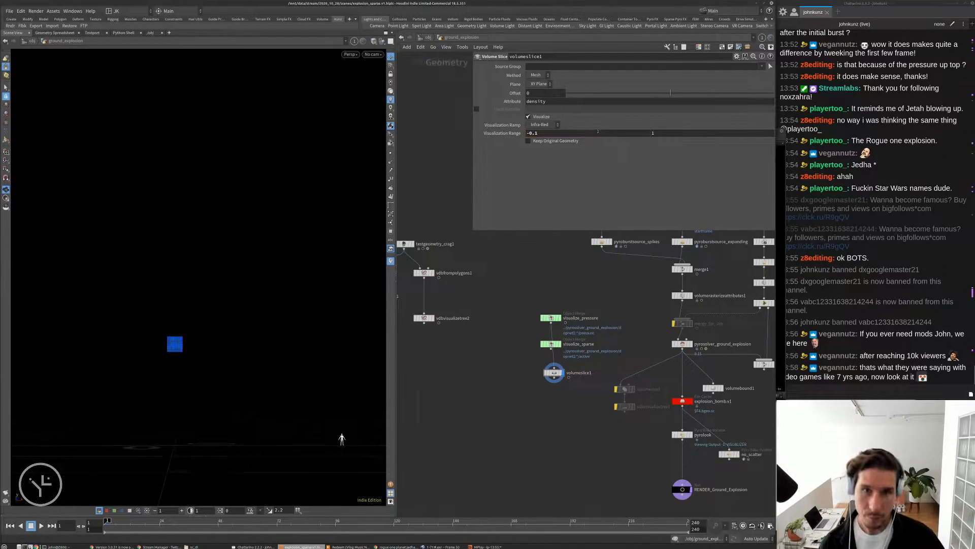
{"action": "left_click", "coordinate": [672, 135]}
{"action": "type", "text": ".1"}
{"action": "key", "text": "Return"}
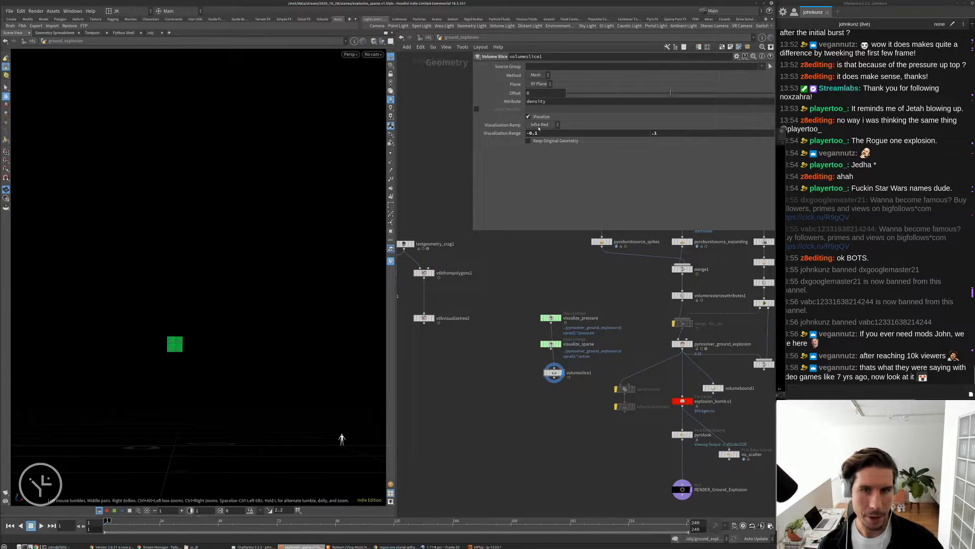
Display pyrosolver_ground_explosion in the viewport and template volumeslice1 alongside it.
{"action": "scroll", "coordinate": [564, 416], "scroll_direction": "up", "scroll_amount": 3}
{"action": "middle_click_drag", "start_coordinate": [624, 356], "coordinate": [458, 359]}
{"action": "scroll", "coordinate": [631, 349], "scroll_direction": "down", "scroll_amount": 2}
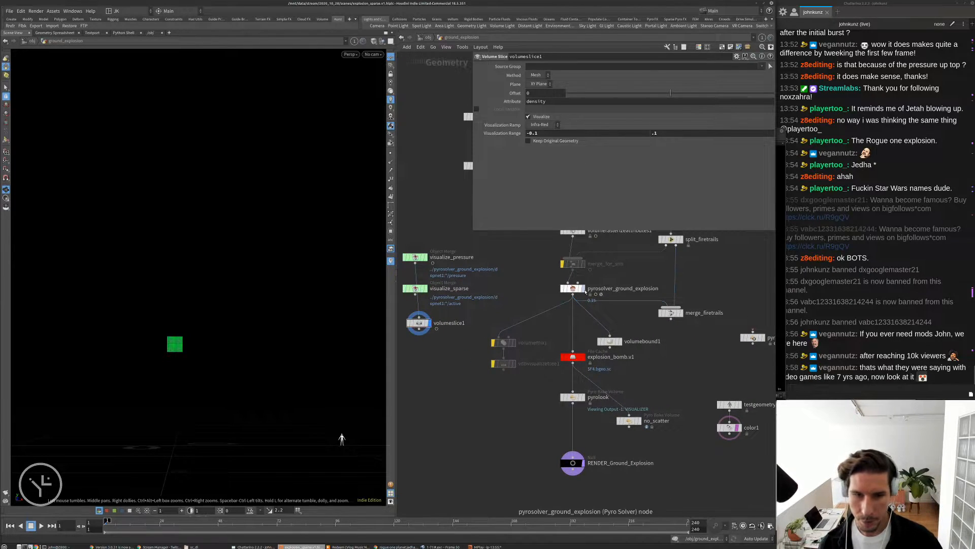
{"action": "left_click", "coordinate": [574, 288]}
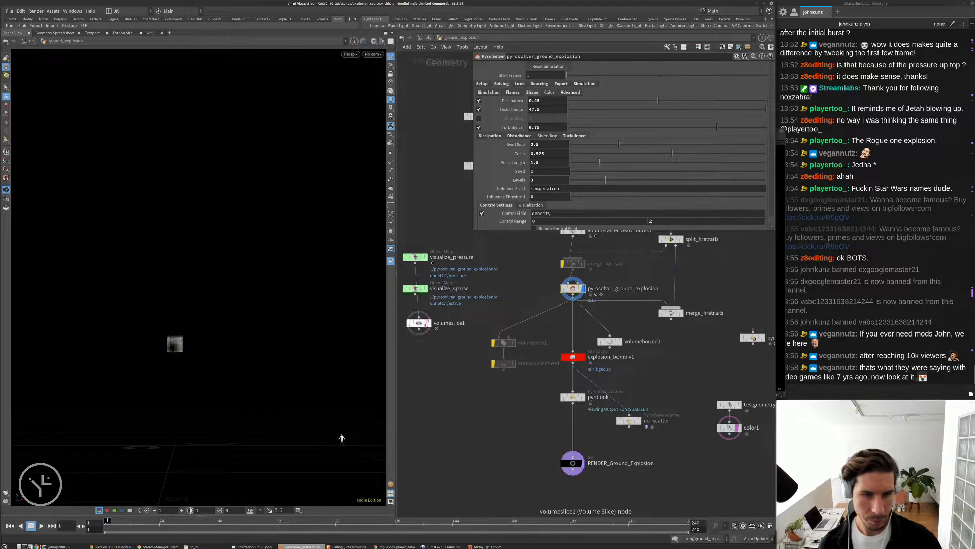
{"action": "left_click", "coordinate": [426, 325], "text": "ctrl"}
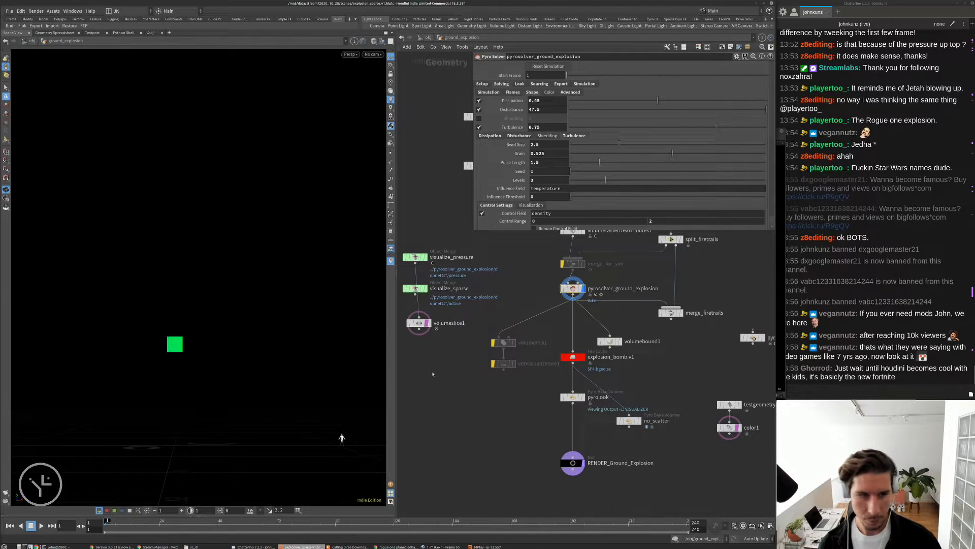
{"action": "middle_click_drag", "start_coordinate": [447, 364], "coordinate": [455, 396]}
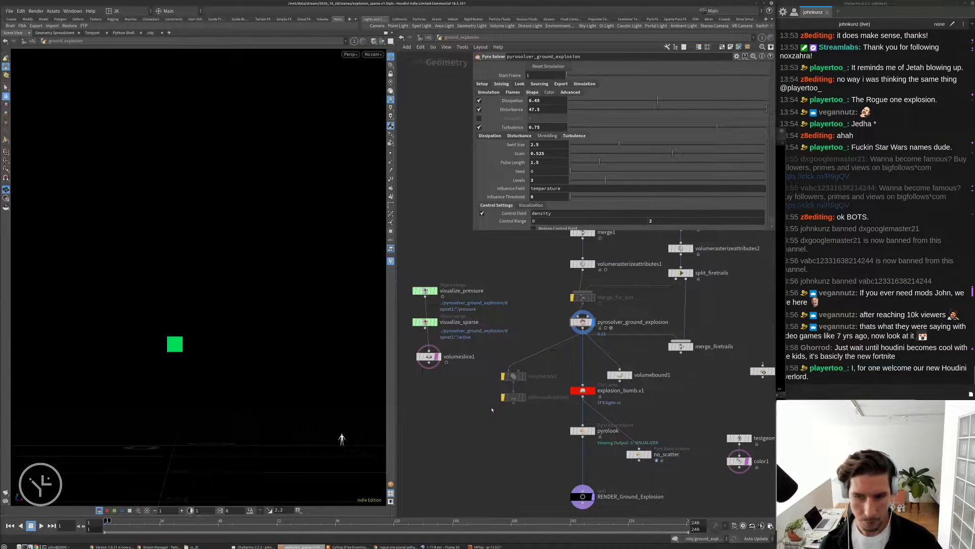
Switch the chat window's Always on Top option.
{"action": "left_click", "coordinate": [889, 3]}
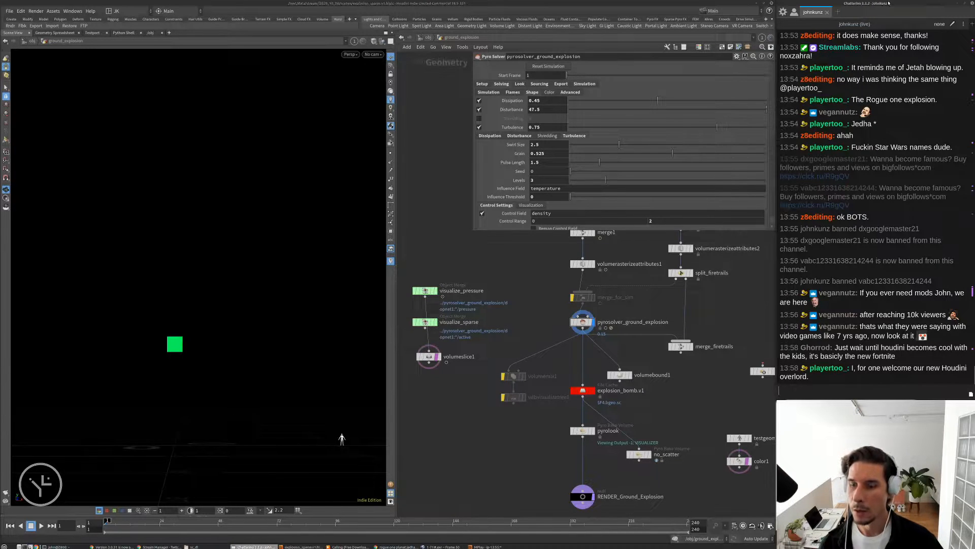
{"action": "right_click", "coordinate": [889, 3]}
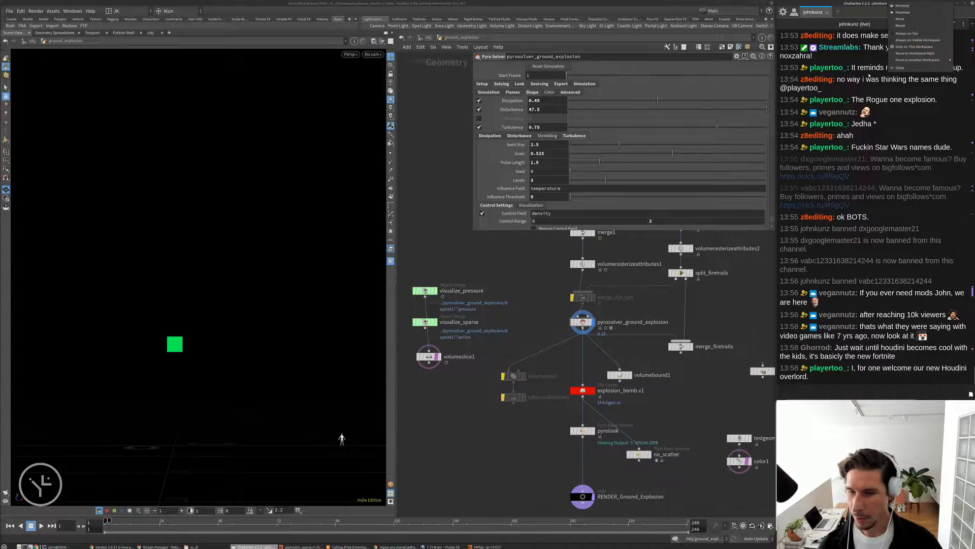
{"action": "left_click", "coordinate": [911, 34]}
Move visualize_sparse aside and line up volumeslice1 directly beneath visualize_pressure in the network.
{"action": "middle_click_drag", "start_coordinate": [491, 283], "coordinate": [553, 284]}
{"action": "scroll", "coordinate": [520, 271], "scroll_direction": "down", "scroll_amount": 3}
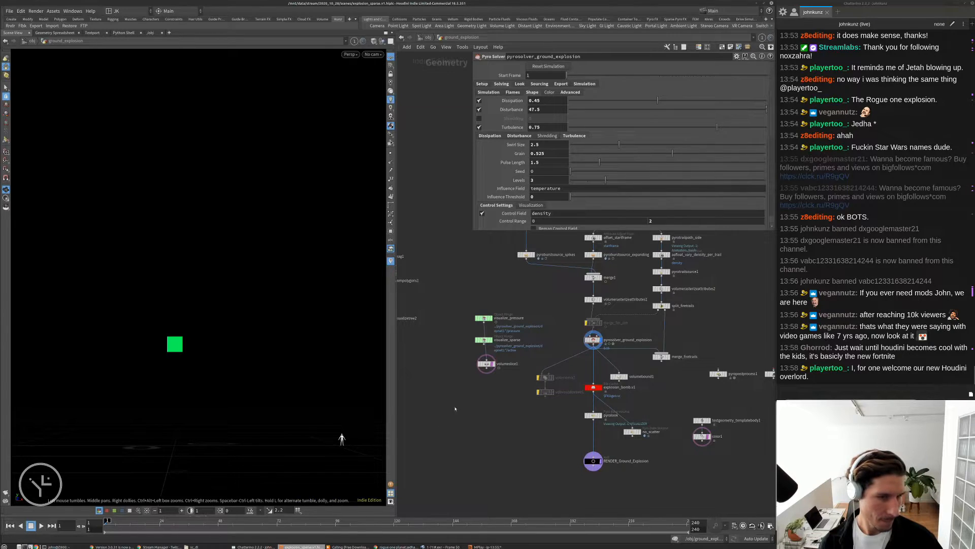
{"action": "scroll", "coordinate": [489, 358], "scroll_direction": "up", "scroll_amount": 3}
{"action": "left_click_drag", "start_coordinate": [482, 331], "coordinate": [433, 333]}
{"action": "left_click_drag", "start_coordinate": [486, 365], "coordinate": [482, 363]}
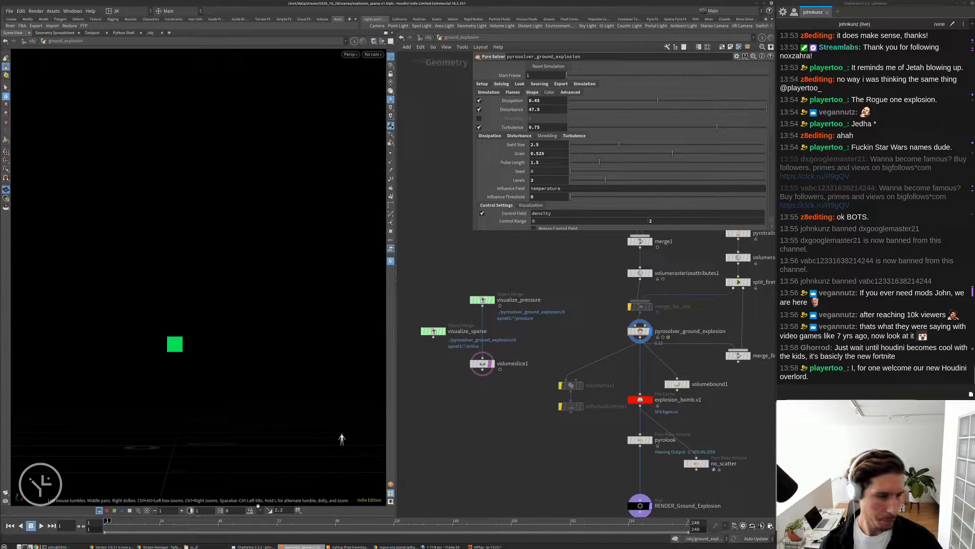
Start a flipbook of the explosion with its pressure slice, and set volumeslice1's Visualization Range to -0.75 and .75.
{"action": "left_click", "coordinate": [482, 363]}
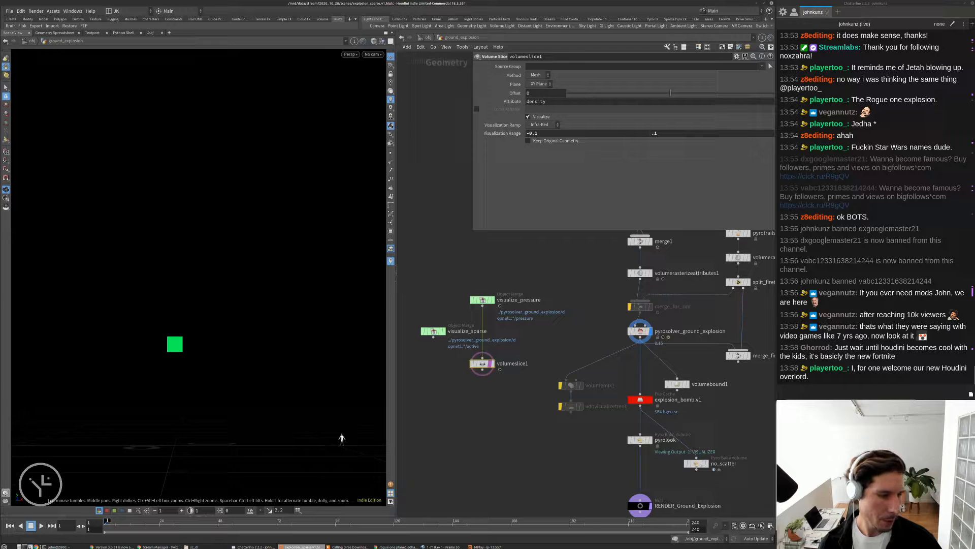
{"action": "left_click", "coordinate": [5, 492]}
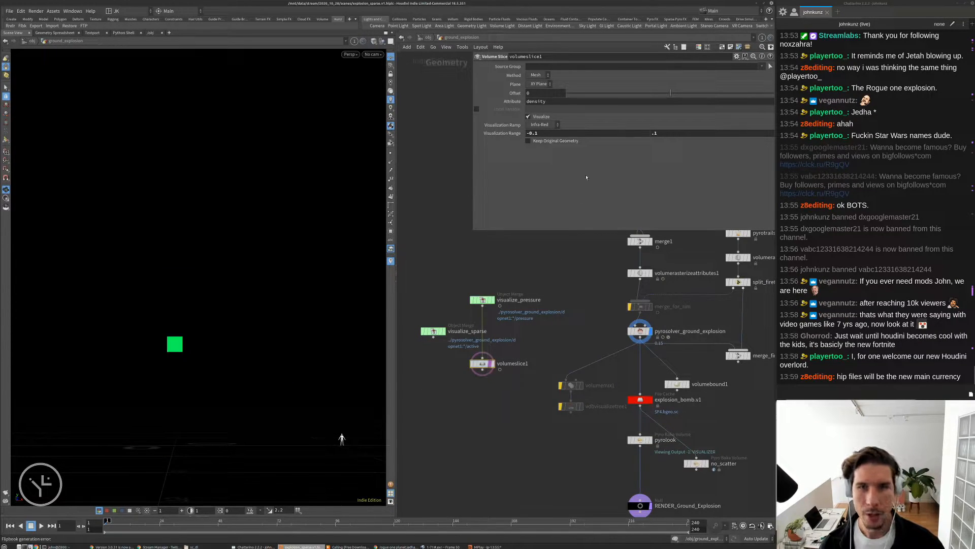
{"action": "type", "text": ".75"}
{"action": "key", "text": "Return"}
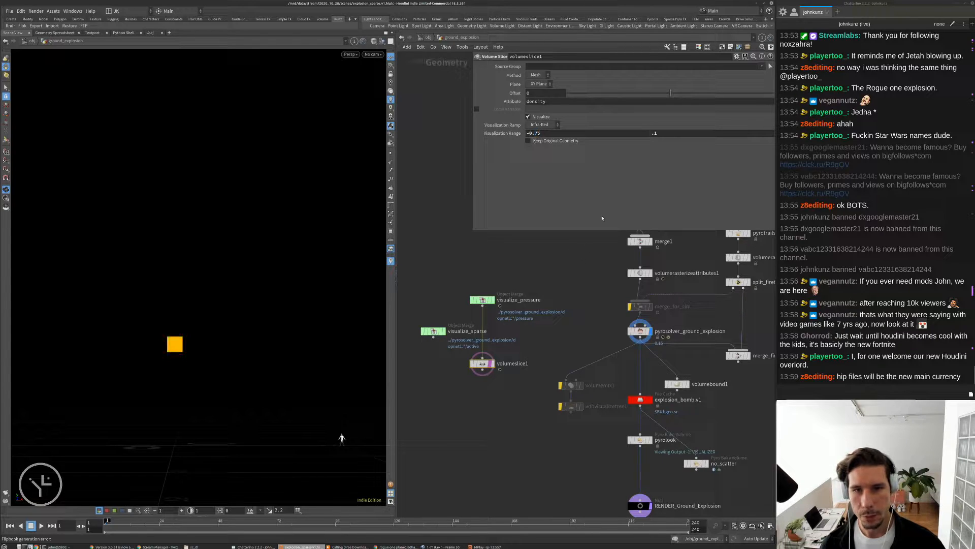
{"action": "type", "text": ".75"}
{"action": "key", "text": "Return"}
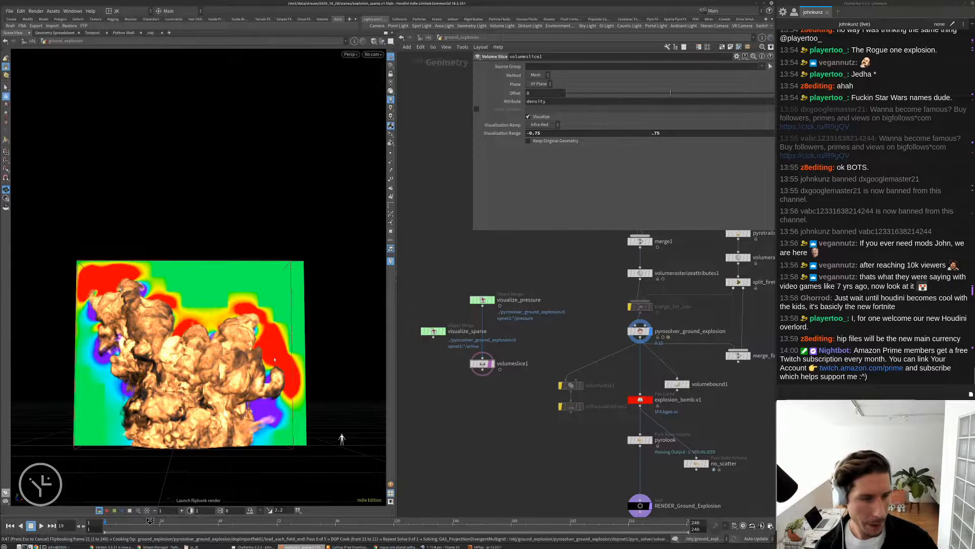
Review the pressure around the explosion in the MPlay flipbook, and cancel the flipbook render.
{"action": "left_click", "coordinate": [485, 547]}
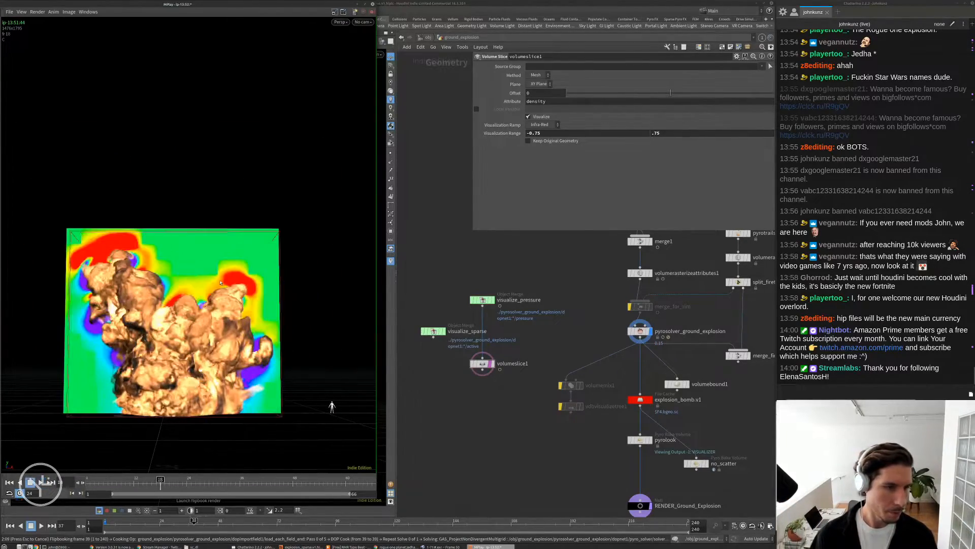
{"action": "left_click", "coordinate": [521, 423]}
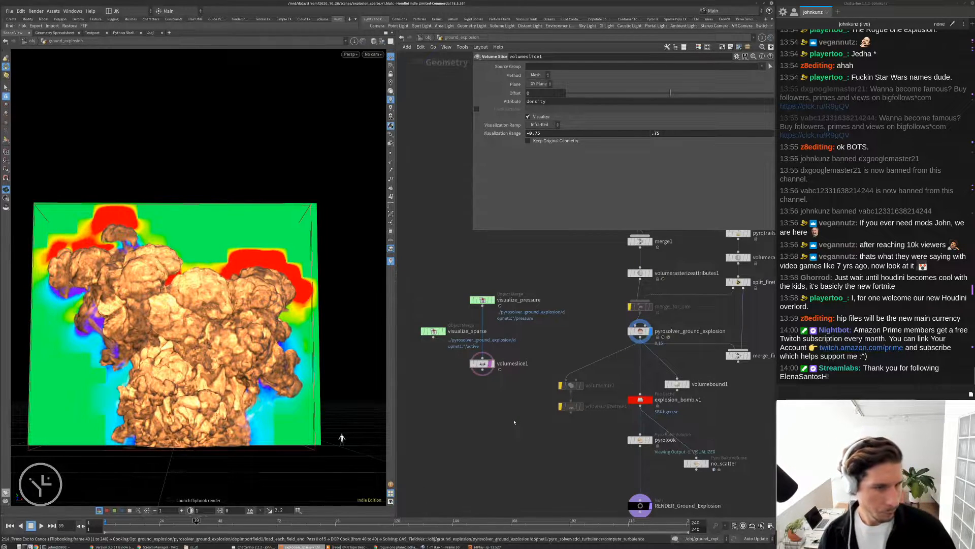
{"action": "key", "text": "Escape"}
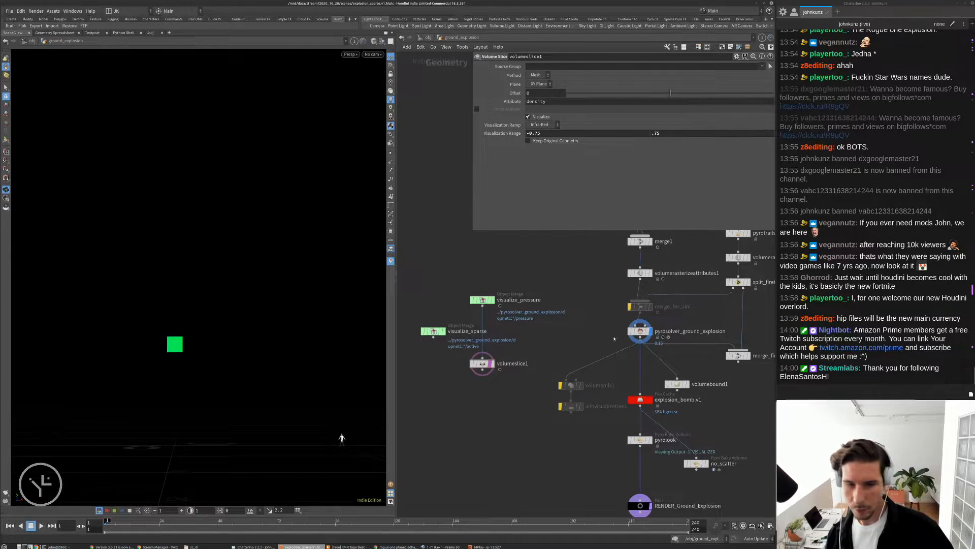
Turn off the template display of volumeslice1.
{"action": "scroll", "coordinate": [488, 363], "scroll_direction": "up", "scroll_amount": 2}
{"action": "left_click", "coordinate": [490, 366]}
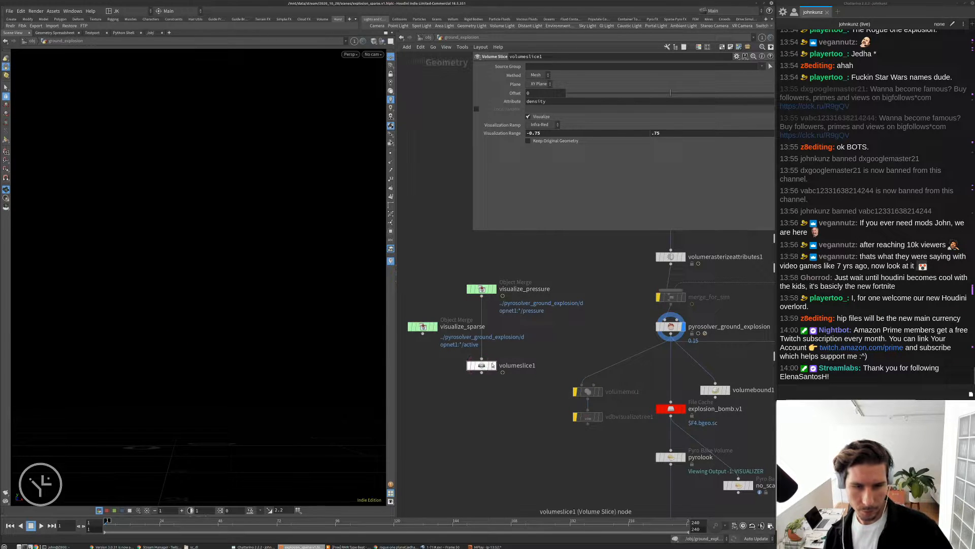
{"action": "scroll", "coordinate": [490, 365], "scroll_direction": "down", "scroll_amount": 6}
{"action": "scroll", "coordinate": [622, 416], "scroll_direction": "up", "scroll_amount": 5}
{"action": "left_click", "coordinate": [618, 401]}
Set the Voxel Size of pyrosolver_ground_explosion to 0.1 in its setup parameters.
{"action": "middle_click_drag", "start_coordinate": [583, 352], "coordinate": [617, 382]}
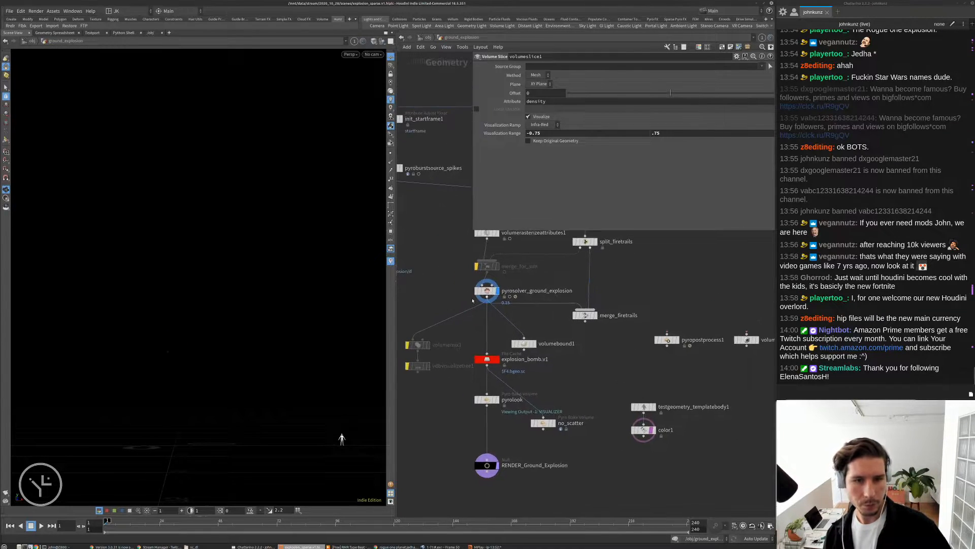
{"action": "scroll", "coordinate": [472, 297], "scroll_direction": "up", "scroll_amount": 3}
{"action": "scroll", "coordinate": [495, 296], "scroll_direction": "down", "scroll_amount": 1}
{"action": "left_click", "coordinate": [495, 290]}
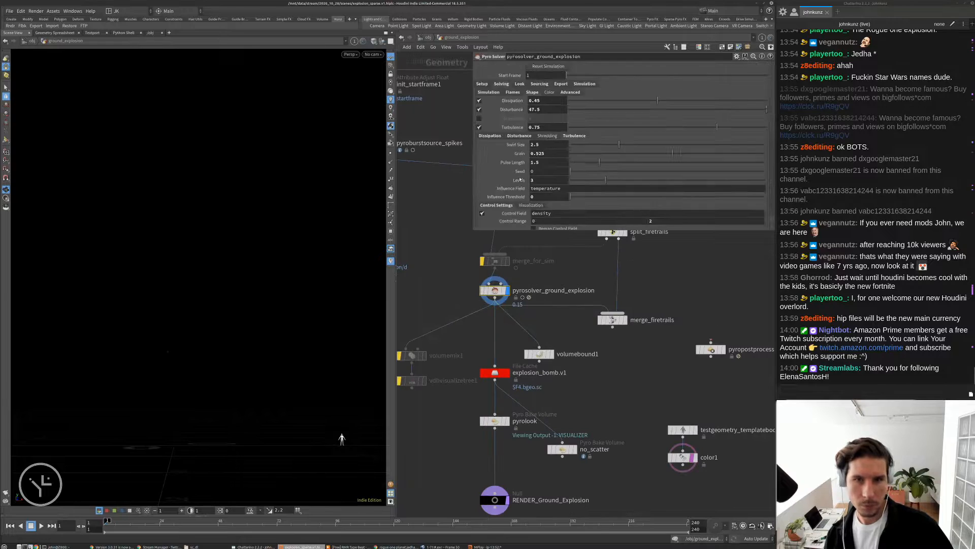
{"action": "left_click", "coordinate": [482, 83]}
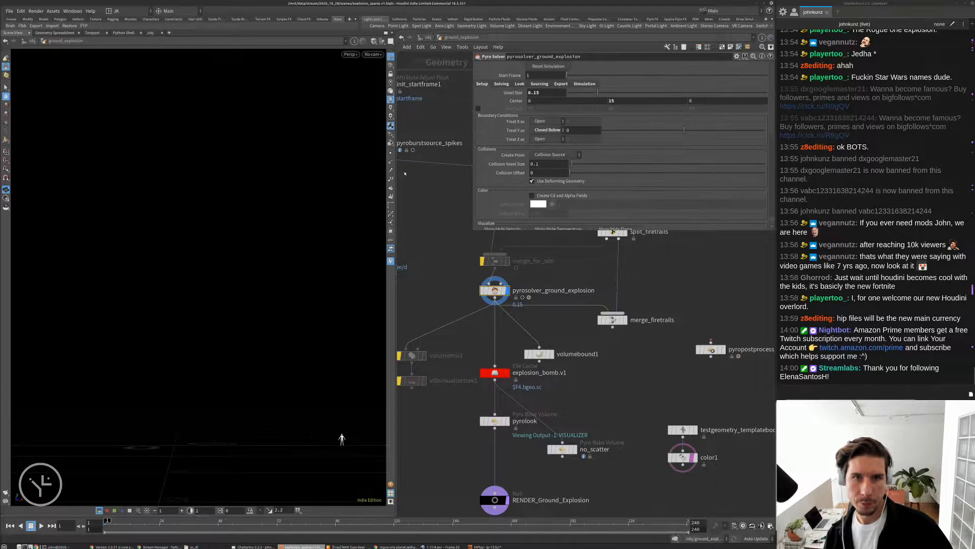
{"action": "key", "text": "BackSpace"}
{"action": "key", "text": "Return"}
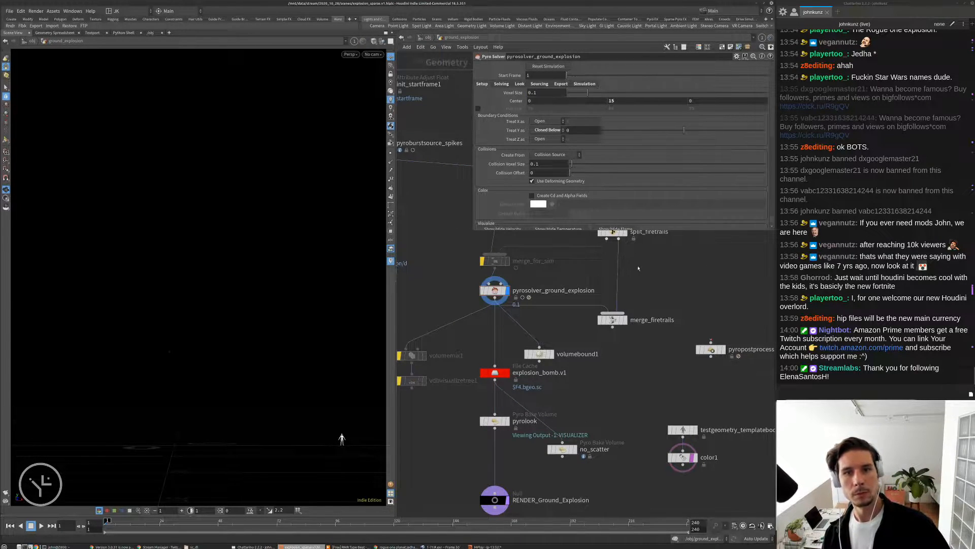
Launch a new flipbook of the explosion and move the MPlay window aside to uncover the viewport.
{"action": "scroll", "coordinate": [559, 244], "scroll_direction": "down", "scroll_amount": 3}
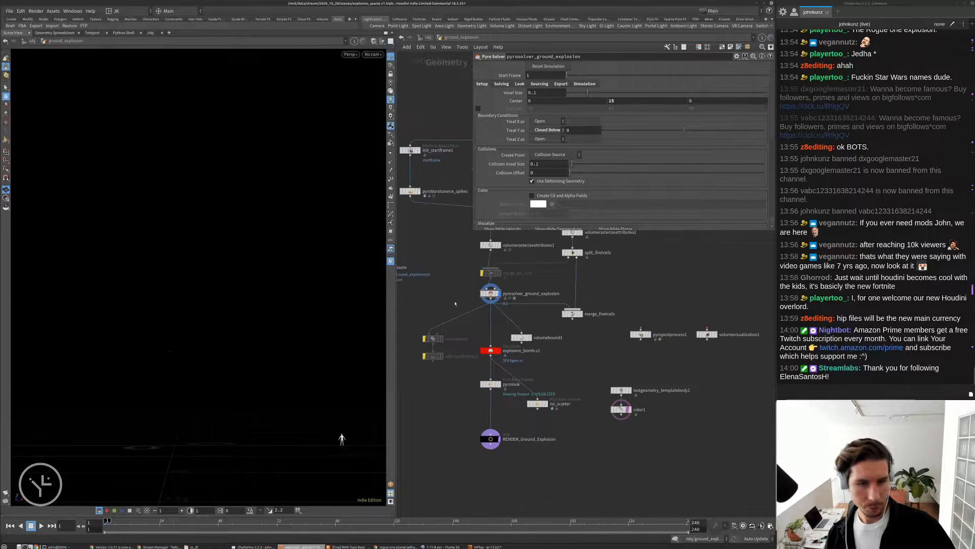
{"action": "left_click", "coordinate": [6, 492]}
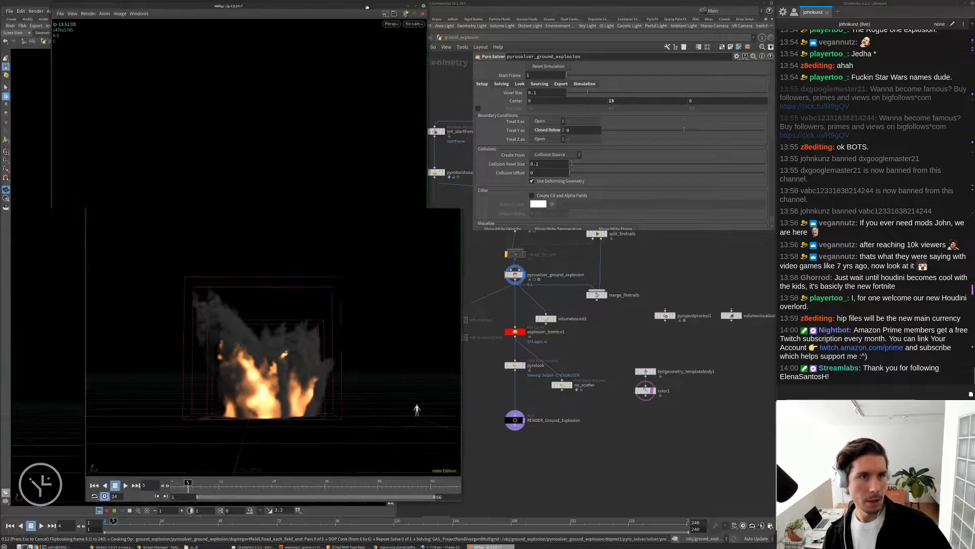
{"action": "left_click_drag", "start_coordinate": [253, 2], "coordinate": [514, 6]}
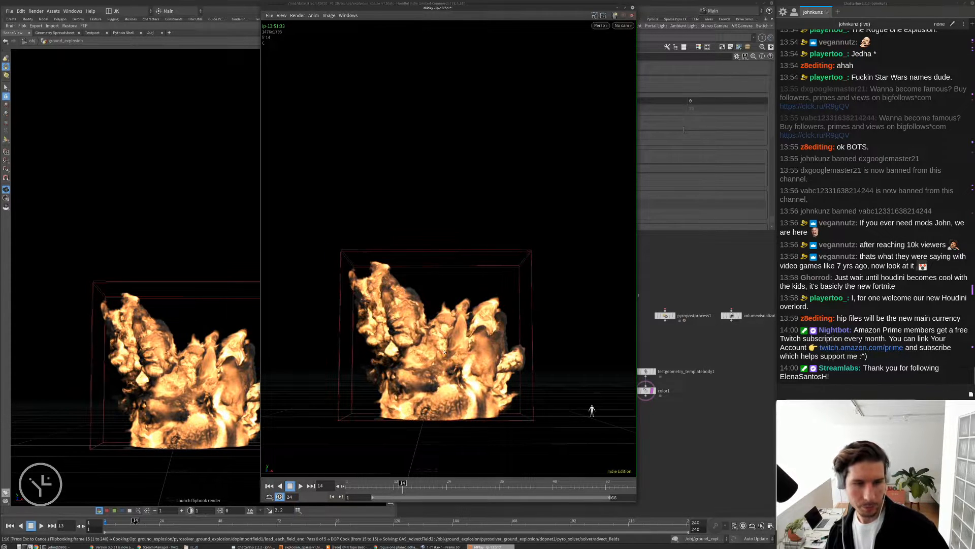
Play back the new flipbook in MPlay and step back through its frames to about frame 22 to examine the explosion.
{"action": "scroll", "coordinate": [442, 363], "scroll_direction": "up", "scroll_amount": 3}
{"action": "scroll", "coordinate": [441, 338], "scroll_direction": "up", "scroll_amount": 5}
{"action": "key", "text": "h"}
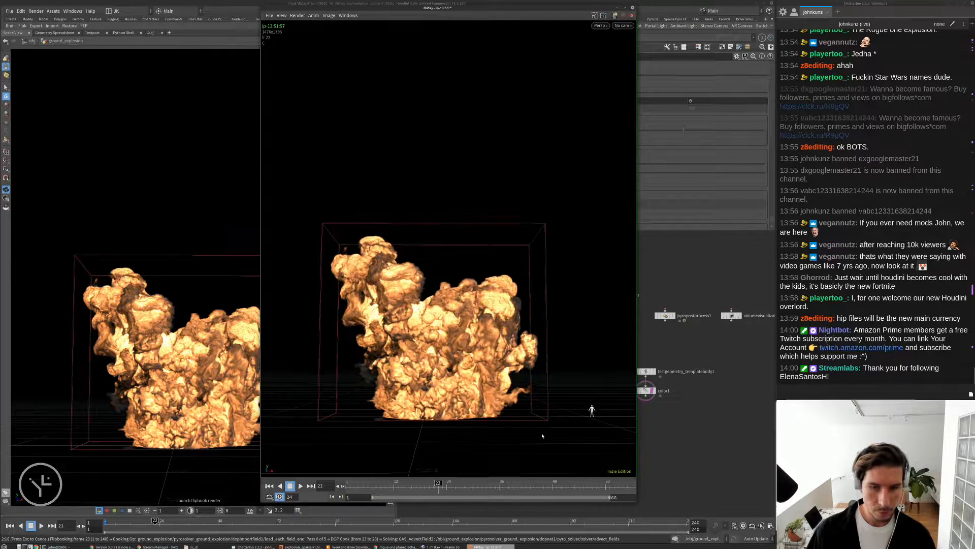
{"action": "key", "text": "ctrl+Up"}
{"action": "key", "text": "Up"}
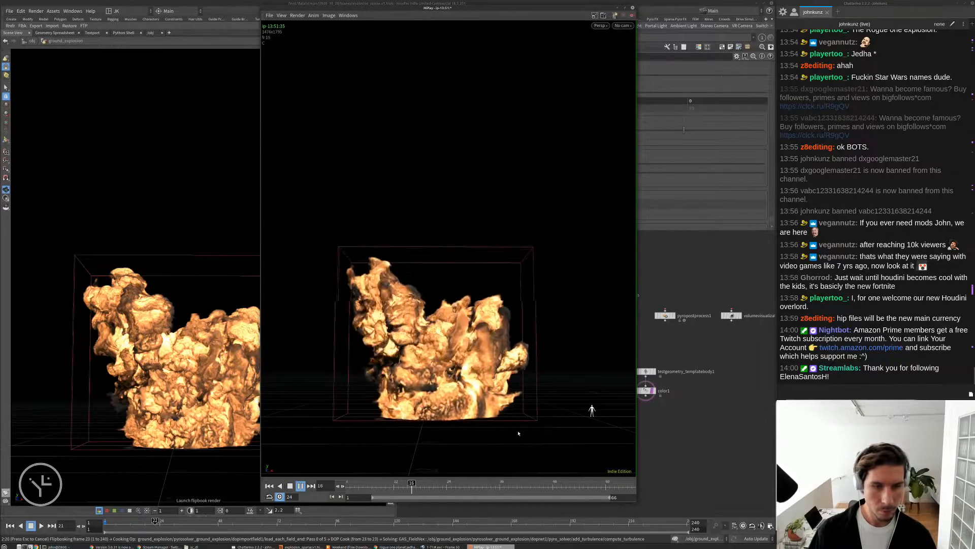
{"action": "key", "text": "Up"}
{"action": "key", "text": "Left"}
{"action": "key", "text": "Left"}
{"action": "key", "text": "Left"}
{"action": "key", "text": "Left"}
{"action": "key", "text": "Left"}
{"action": "key", "text": "Left"}
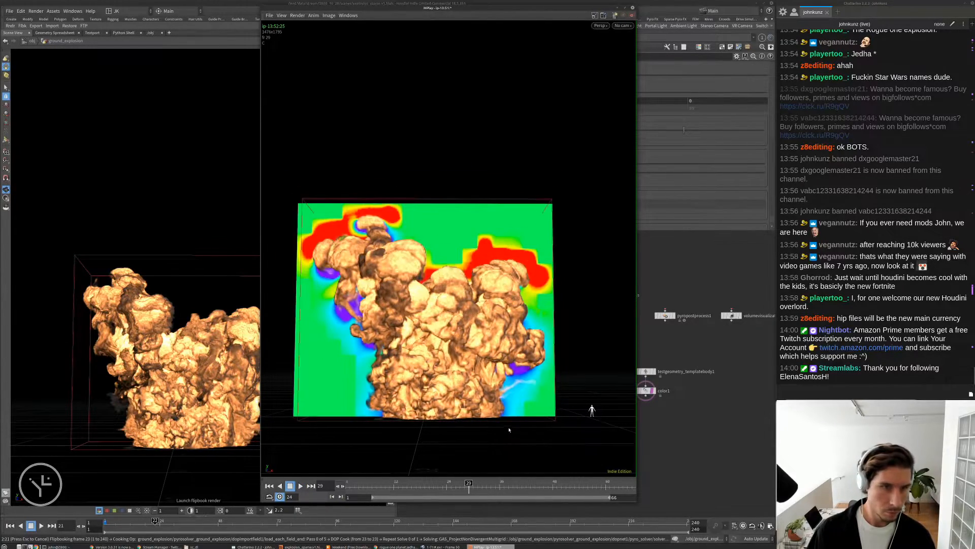
{"action": "key", "text": "Left"}
{"action": "key", "text": "Left"}
{"action": "key", "text": "Left"}
{"action": "key", "text": "Left"}
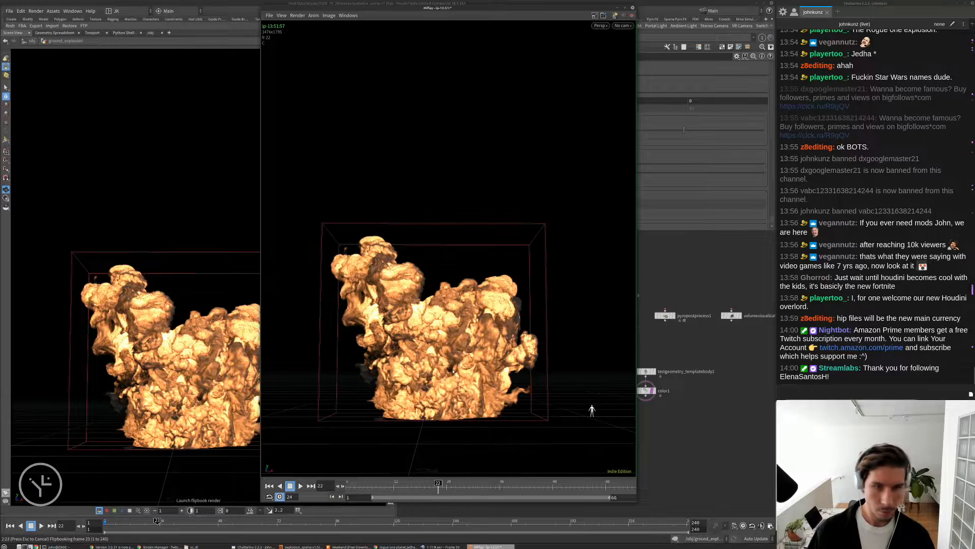
{"action": "key", "text": "Left"}
{"action": "key", "text": "Right"}
Examine the fine detail of the explosion up close at flipbook frames 23 and 24, and cancel the flipbook render.
{"action": "scroll", "coordinate": [355, 258], "scroll_direction": "up", "scroll_amount": 8}
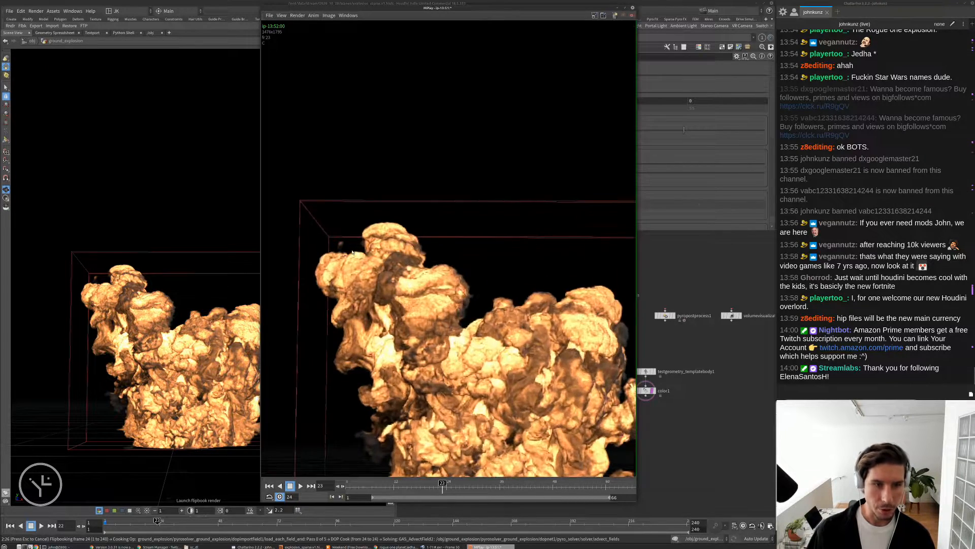
{"action": "scroll", "coordinate": [355, 258], "scroll_direction": "up", "scroll_amount": 2}
{"action": "scroll", "coordinate": [490, 310], "scroll_direction": "up", "scroll_amount": 5}
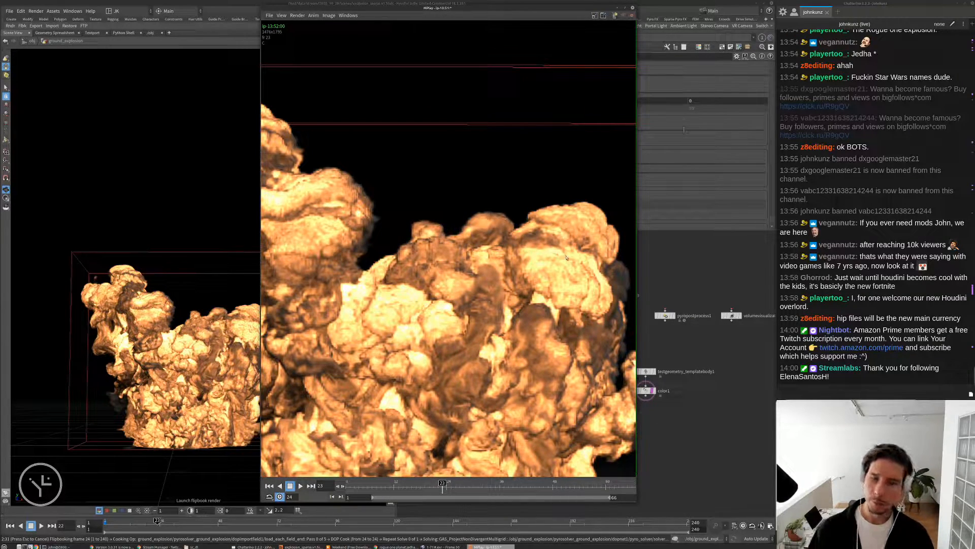
{"action": "scroll", "coordinate": [567, 259], "scroll_direction": "down", "scroll_amount": 5}
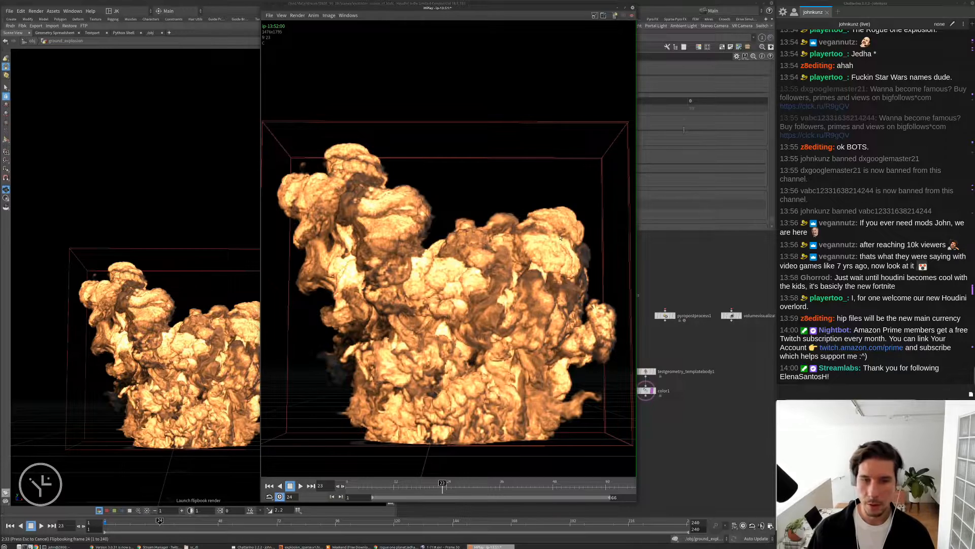
{"action": "scroll", "coordinate": [565, 231], "scroll_direction": "up", "scroll_amount": 3}
{"action": "scroll", "coordinate": [566, 229], "scroll_direction": "up", "scroll_amount": 3}
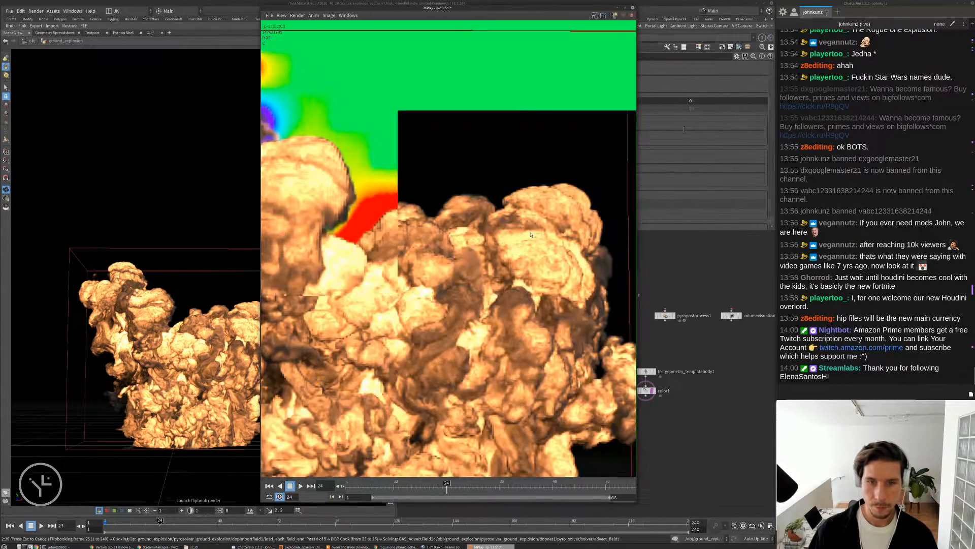
{"action": "scroll", "coordinate": [531, 235], "scroll_direction": "down", "scroll_amount": 5}
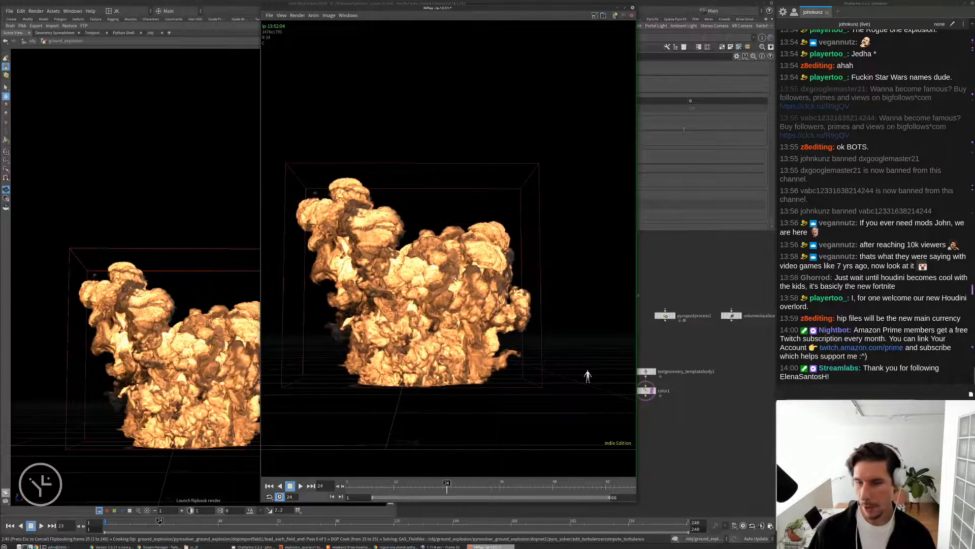
{"action": "scroll", "coordinate": [453, 278], "scroll_direction": "down", "scroll_amount": 1}
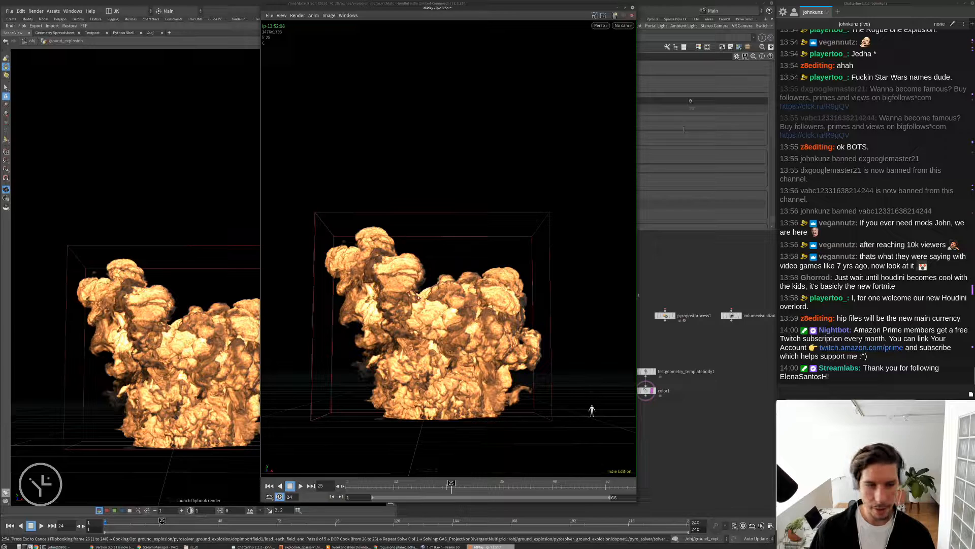
{"action": "left_click", "coordinate": [705, 272]}
{"action": "key", "text": "Escape"}
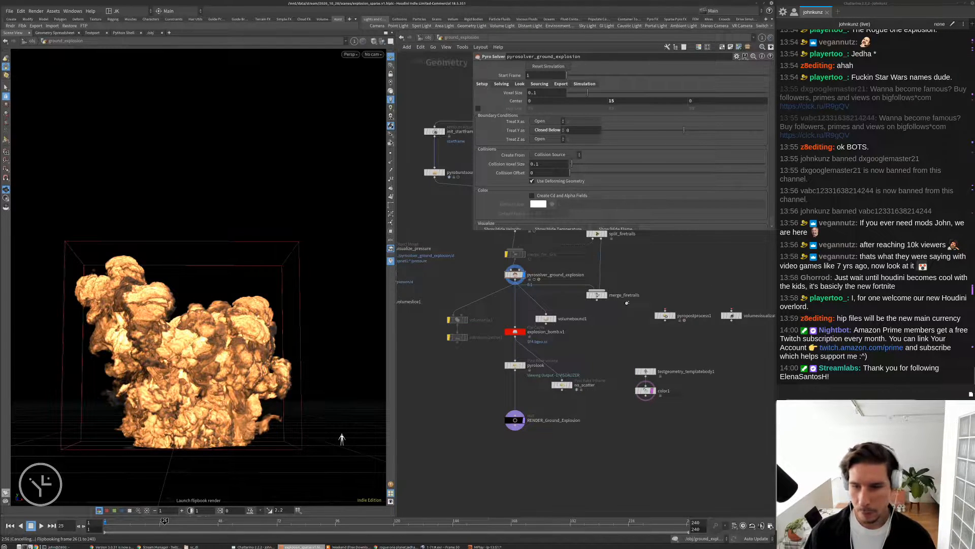
Try a Voxel Size of 0.01 on pyrosolver_ground_explosion and undo the change.
{"action": "scroll", "coordinate": [624, 325], "scroll_direction": "down", "scroll_amount": 4}
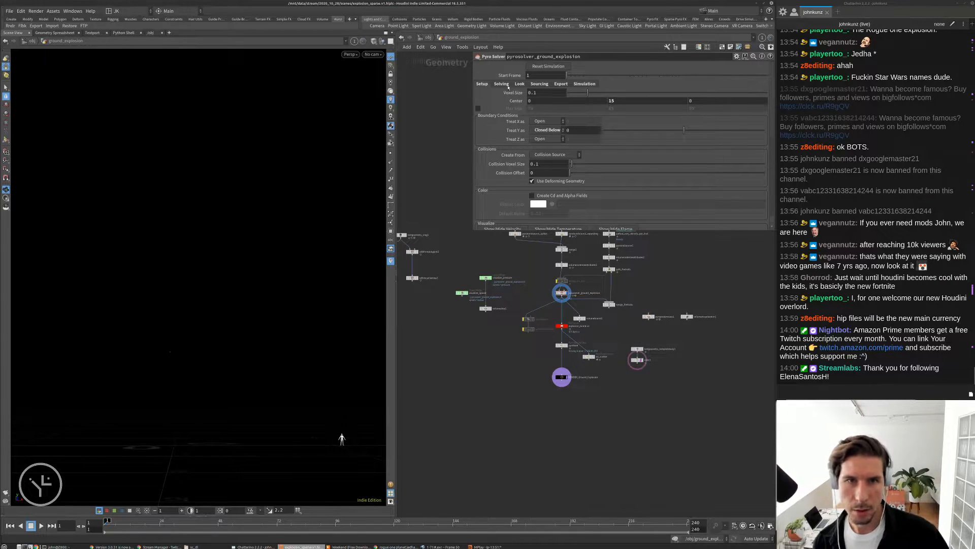
{"action": "left_click", "coordinate": [540, 93]}
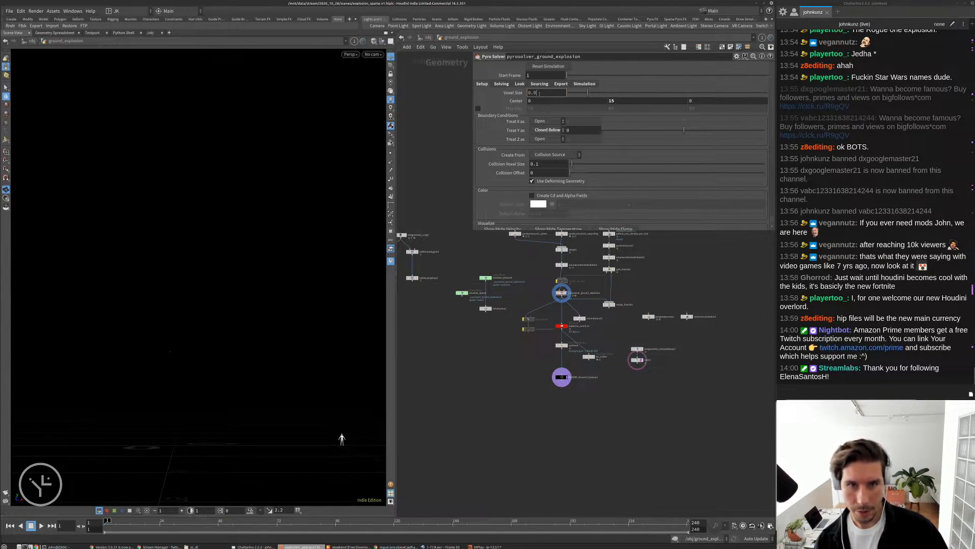
{"action": "key", "text": "Return"}
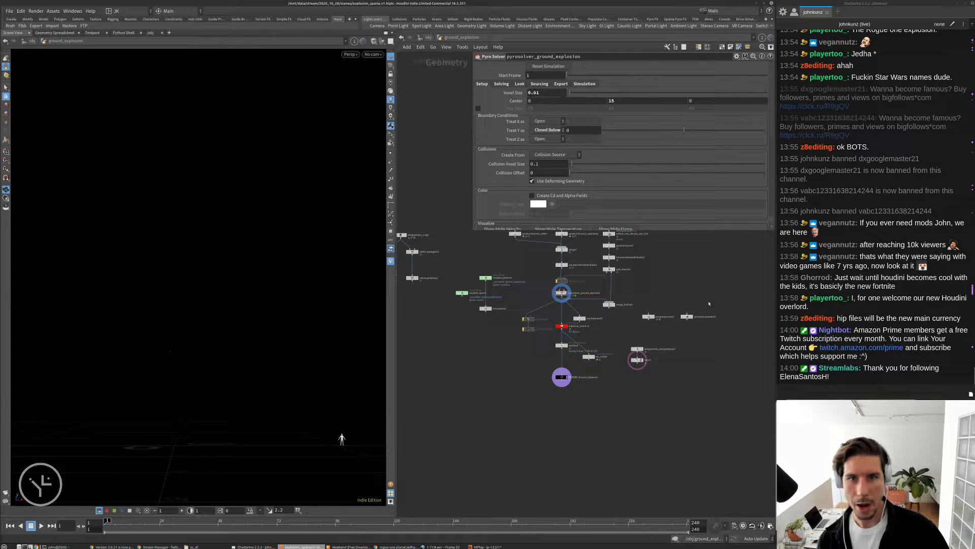
{"action": "key", "text": "ctrl+z"}
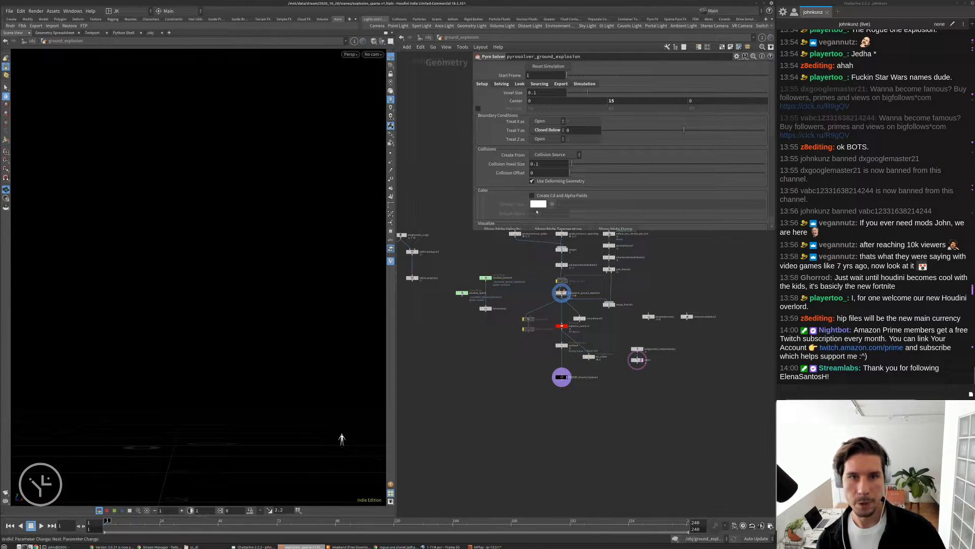
Check the Disturbance settings of pyrosolver_ground_explosion, and set its Voxel Size to 0.08.
{"action": "middle_click_drag", "start_coordinate": [543, 232], "coordinate": [513, 263]}
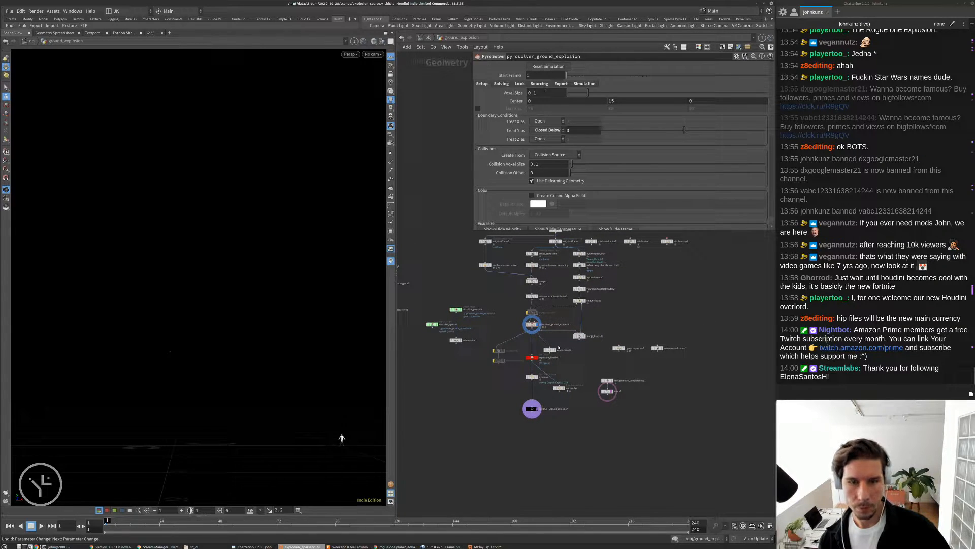
{"action": "left_click", "coordinate": [501, 84]}
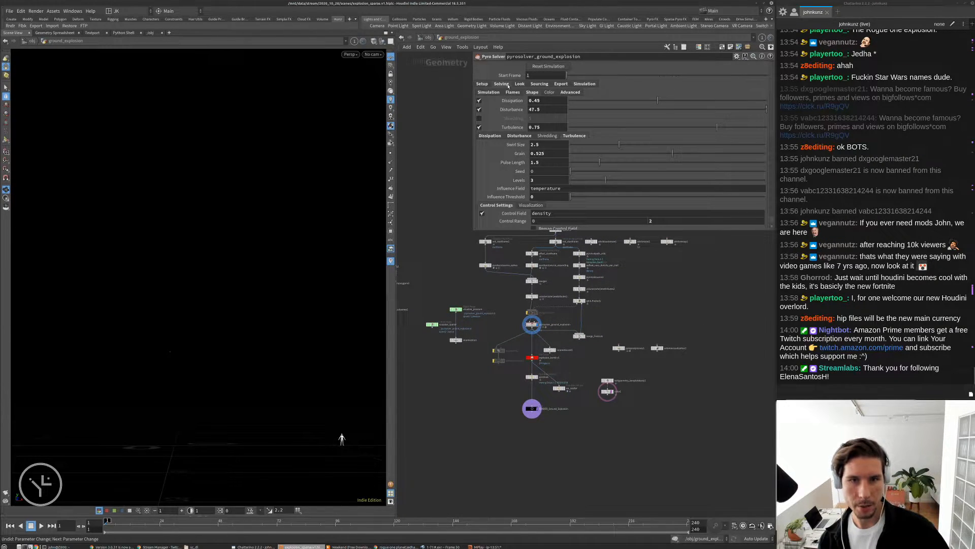
{"action": "left_click", "coordinate": [520, 136]}
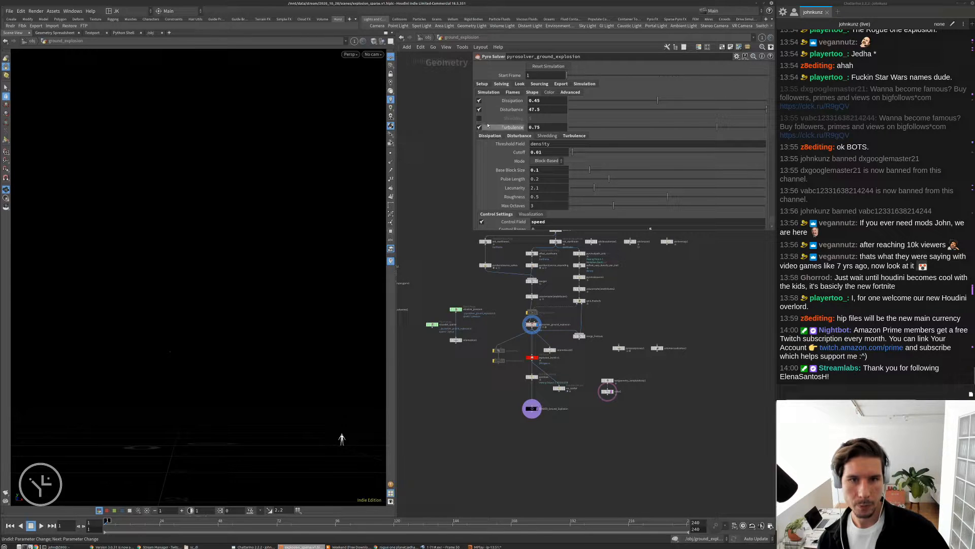
{"action": "left_click", "coordinate": [481, 84]}
{"action": "left_click", "coordinate": [544, 91]}
{"action": "key", "text": "BackSpace"}
{"action": "type", "text": "085"}
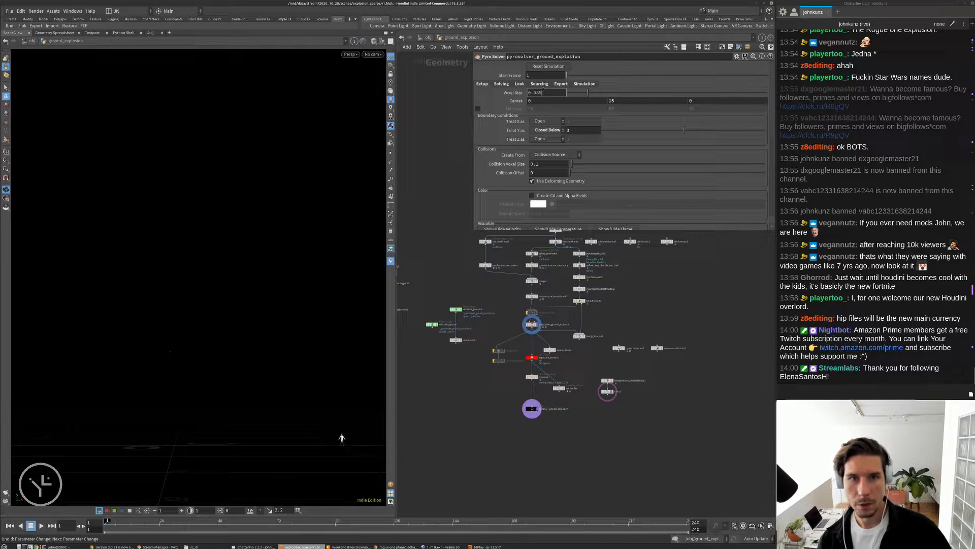
{"action": "key", "text": "Return"}
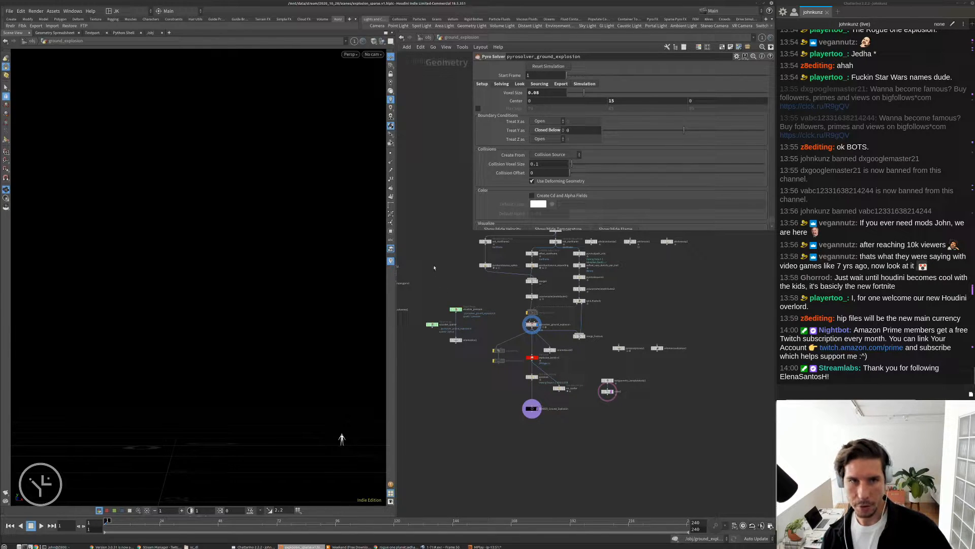
Look over the nodes around pyrosolver_ground_explosion and check that solver's node information.
{"action": "middle_click_drag", "start_coordinate": [435, 271], "coordinate": [429, 239]}
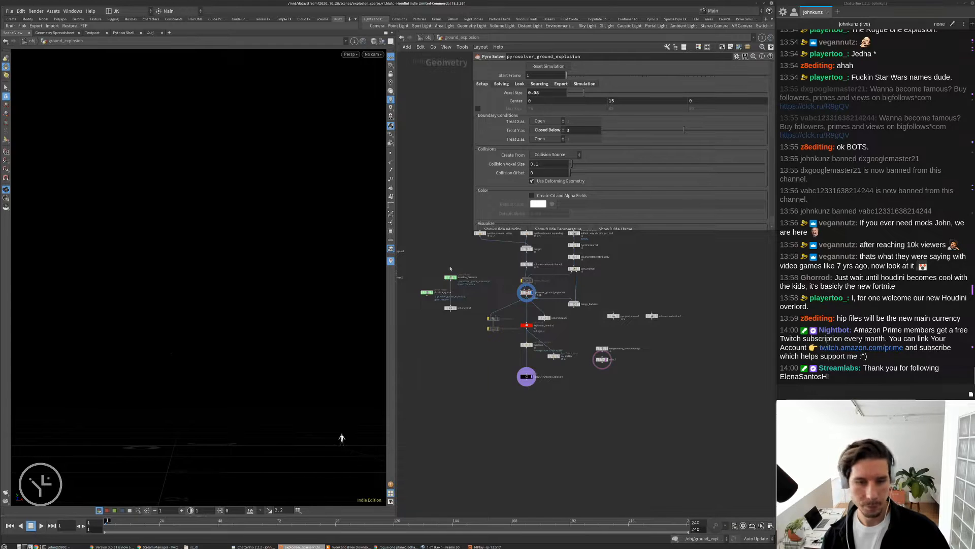
{"action": "scroll", "coordinate": [451, 265], "scroll_direction": "up", "scroll_amount": 5}
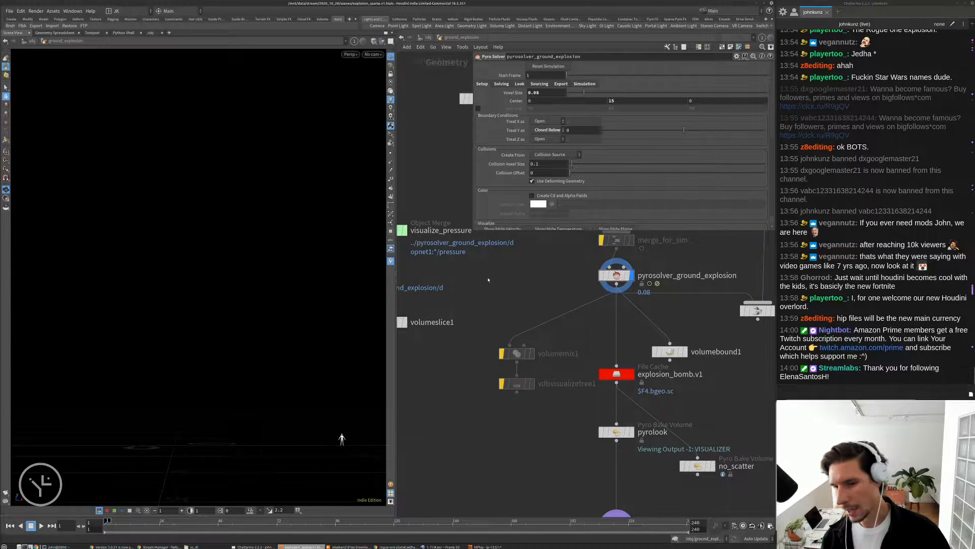
{"action": "middle_click_drag", "start_coordinate": [516, 283], "coordinate": [496, 273]}
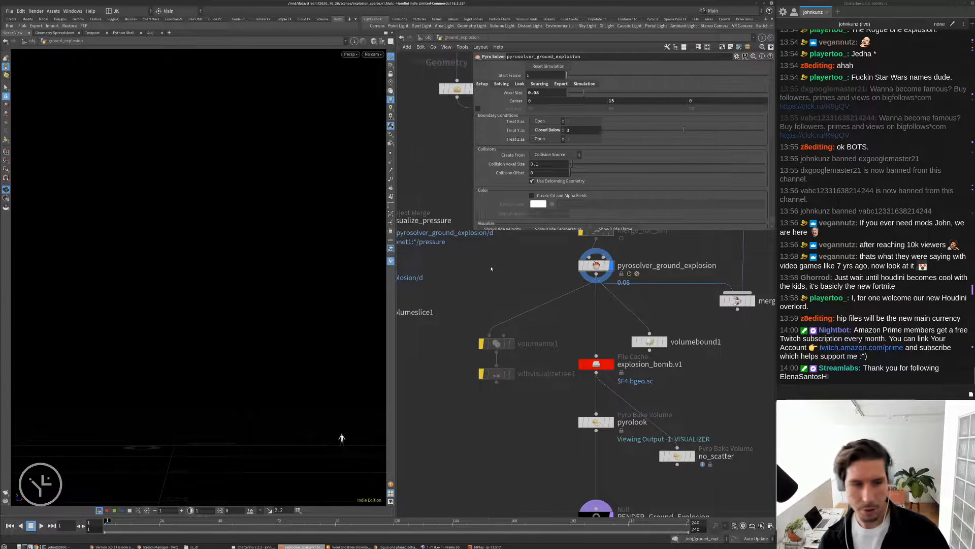
{"action": "scroll", "coordinate": [491, 268], "scroll_direction": "down", "scroll_amount": 2}
{"action": "middle_click_drag", "start_coordinate": [560, 265], "coordinate": [521, 306]}
{"action": "scroll", "coordinate": [521, 307], "scroll_direction": "up", "scroll_amount": 2}
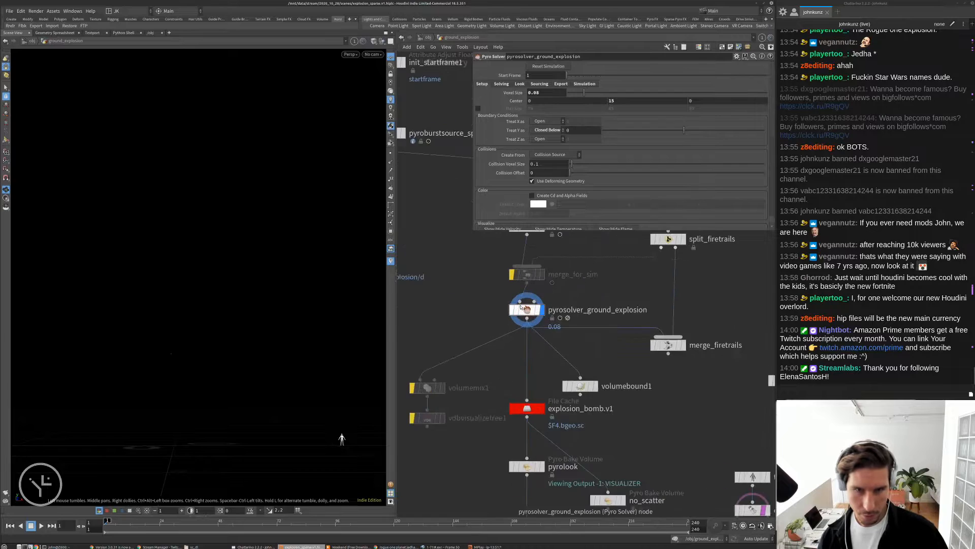
{"action": "middle_click", "coordinate": [521, 307]}
{"action": "scroll", "coordinate": [485, 324], "scroll_direction": "down", "scroll_amount": 1}
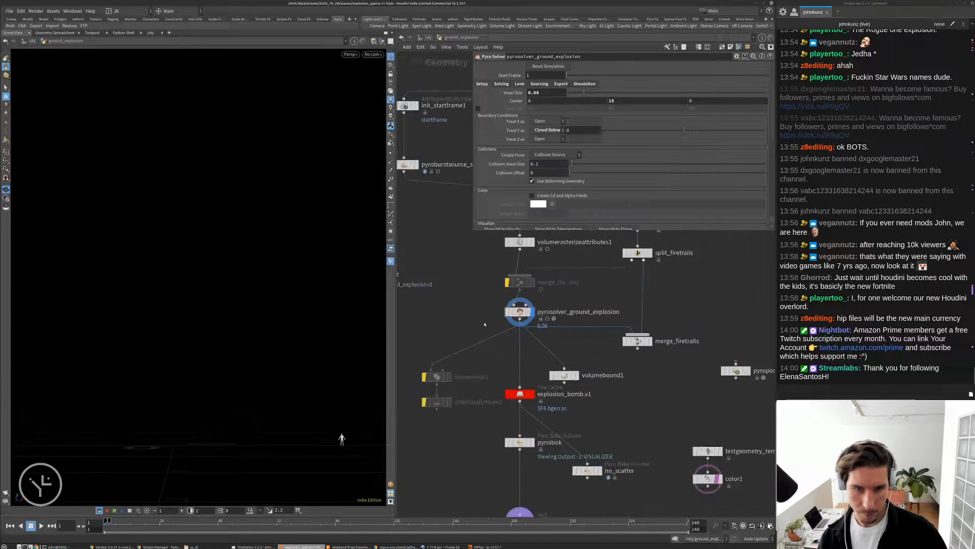
Select the explosion_bomb.v1 file cache, save the scene, and start caching frames 1 to 240 to disk in the background.
{"action": "scroll", "coordinate": [558, 361], "scroll_direction": "up", "scroll_amount": 3}
{"action": "left_click", "coordinate": [480, 313]}
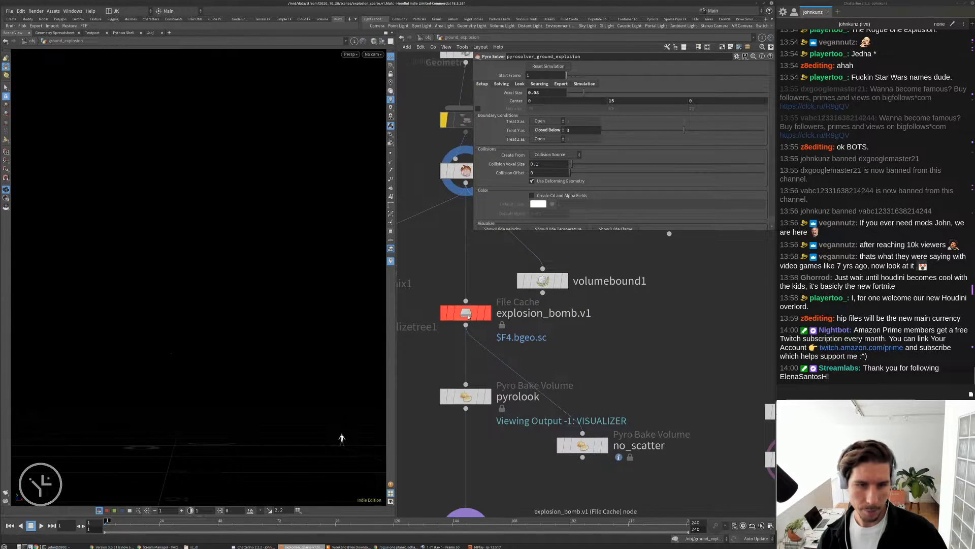
{"action": "scroll", "coordinate": [630, 356], "scroll_direction": "down", "scroll_amount": 2}
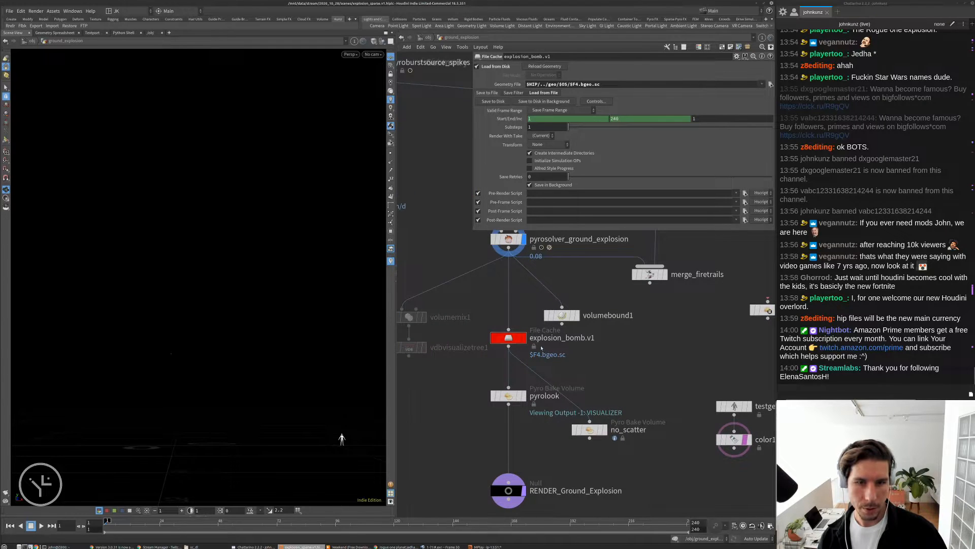
{"action": "middle_click_drag", "start_coordinate": [628, 357], "coordinate": [594, 370]}
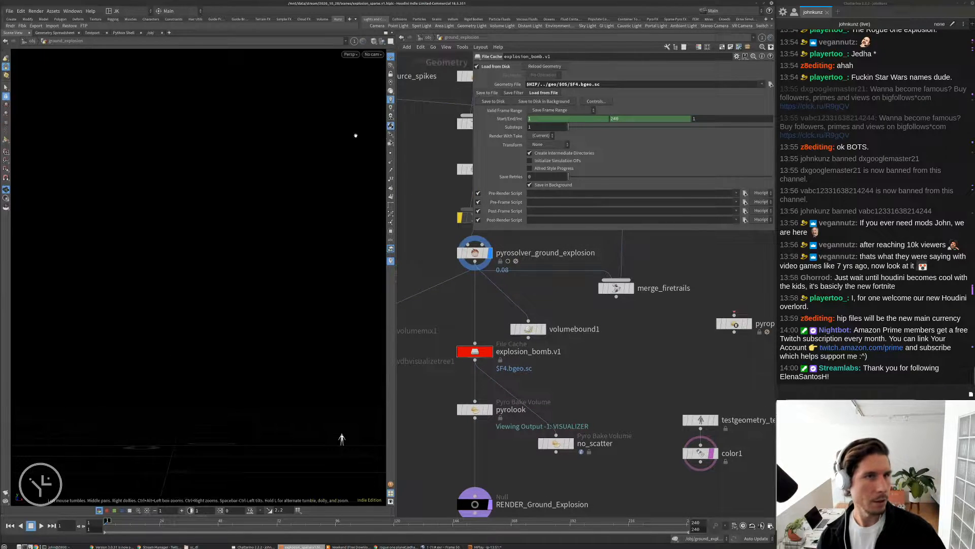
{"action": "left_click", "coordinate": [9, 11]}
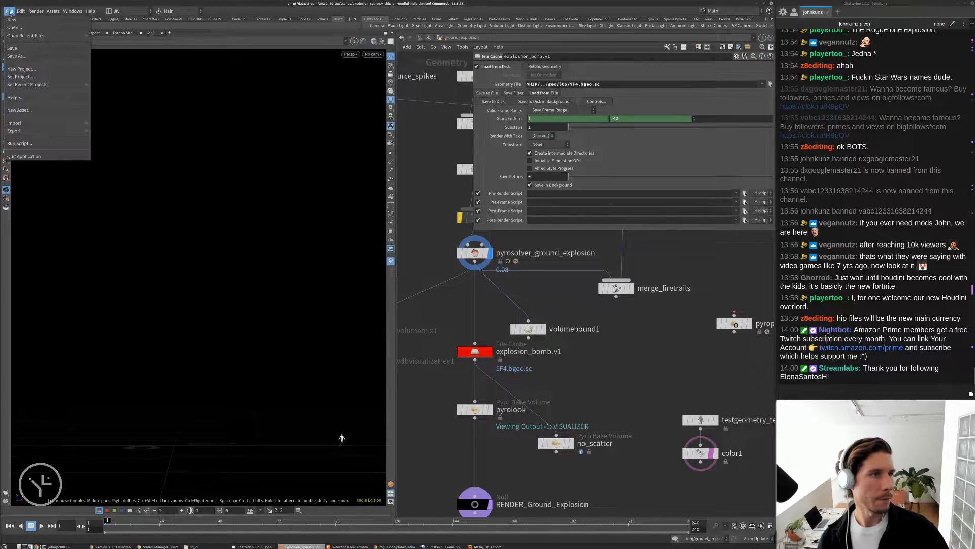
{"action": "left_click", "coordinate": [18, 52]}
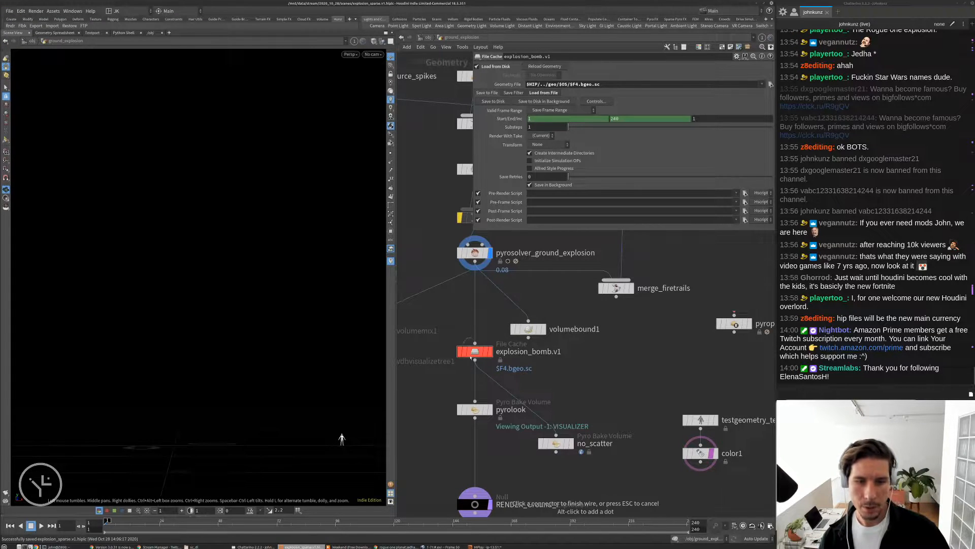
{"action": "left_click", "coordinate": [540, 102]}
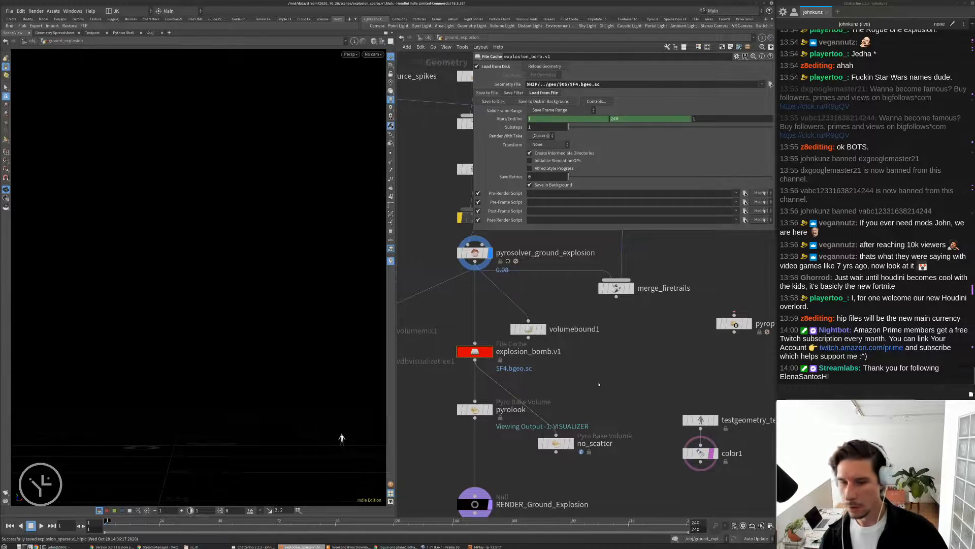
Display the explosion_bomb.v1 file cache in the viewport at frame 4.
{"action": "middle_click_drag", "start_coordinate": [608, 370], "coordinate": [636, 341]}
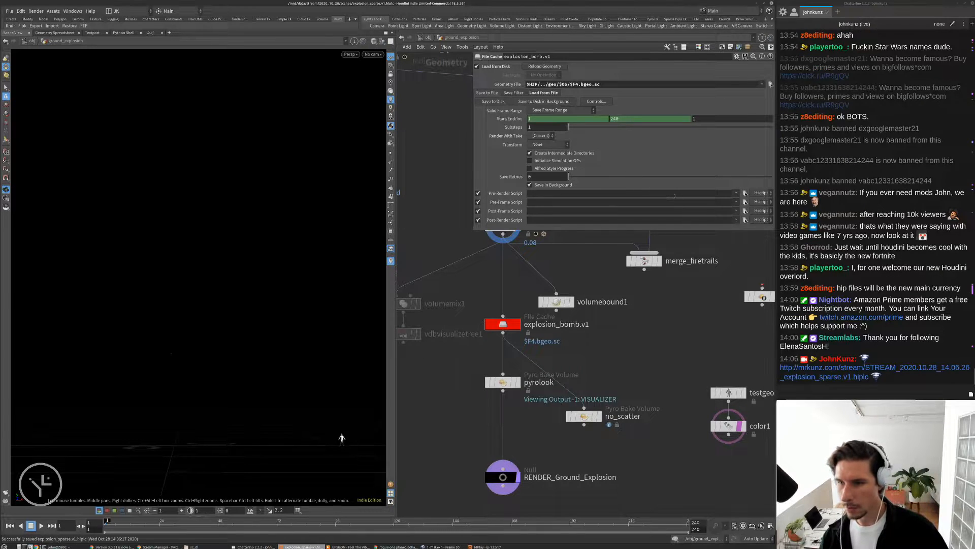
{"action": "scroll", "coordinate": [485, 370], "scroll_direction": "up", "scroll_amount": 3}
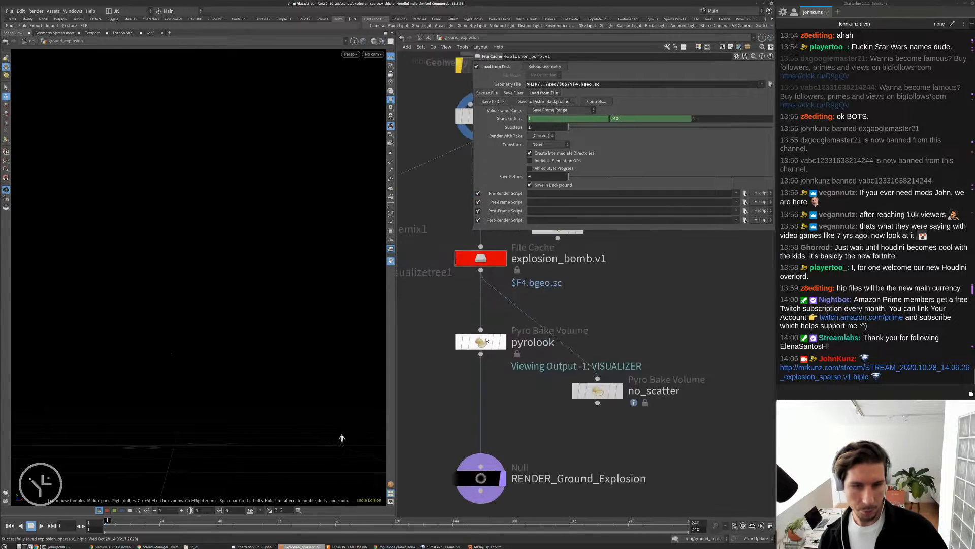
{"action": "left_click", "coordinate": [505, 259]}
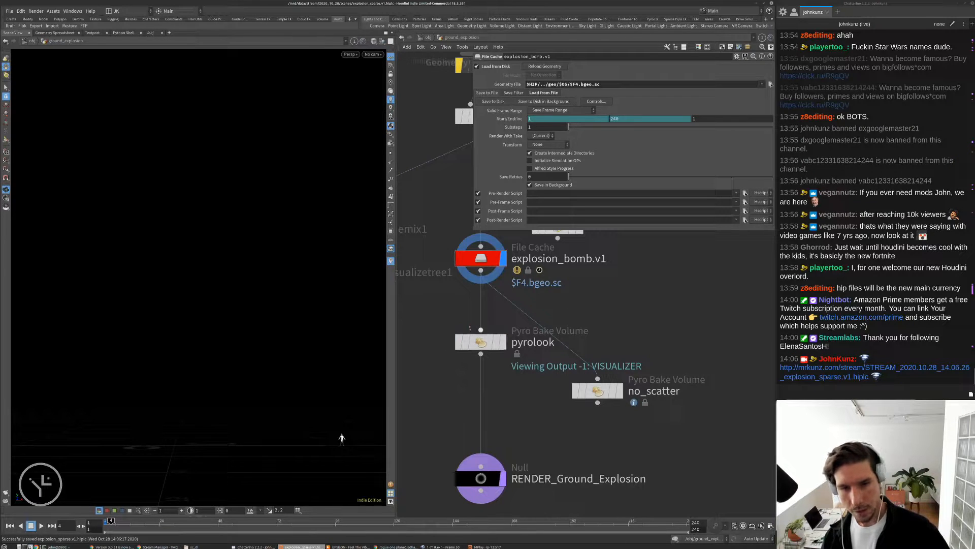
{"action": "middle_click_drag", "start_coordinate": [504, 368], "coordinate": [497, 354]}
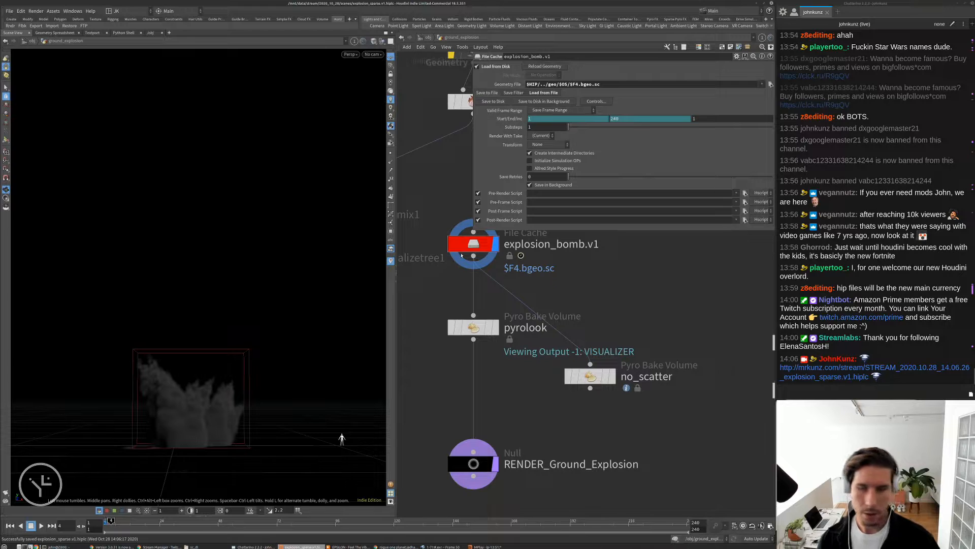
Review the opening frames of the cached explosion in the viewport and return to frame 1.
{"action": "left_click", "coordinate": [104, 524]}
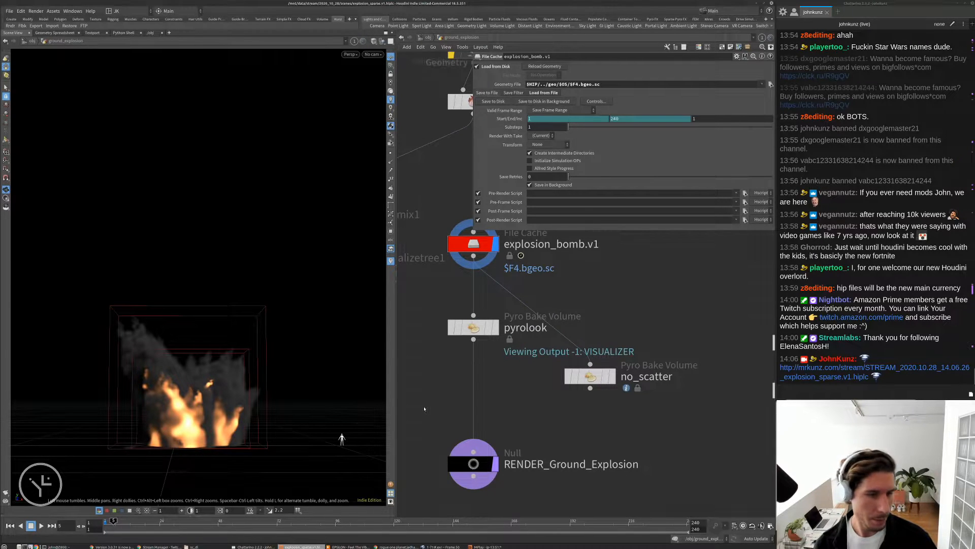
{"action": "middle_click_drag", "start_coordinate": [446, 406], "coordinate": [445, 391]}
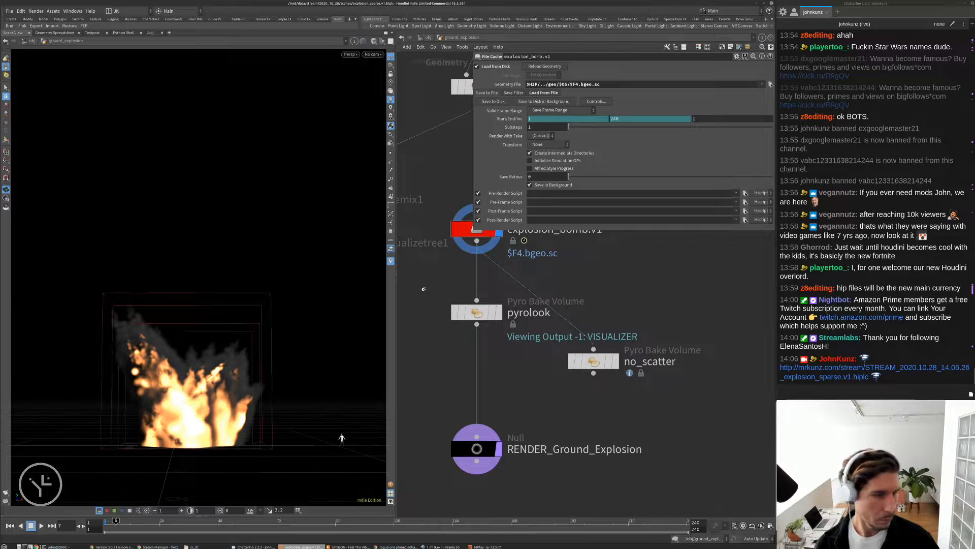
{"action": "middle_click_drag", "start_coordinate": [426, 273], "coordinate": [424, 292]}
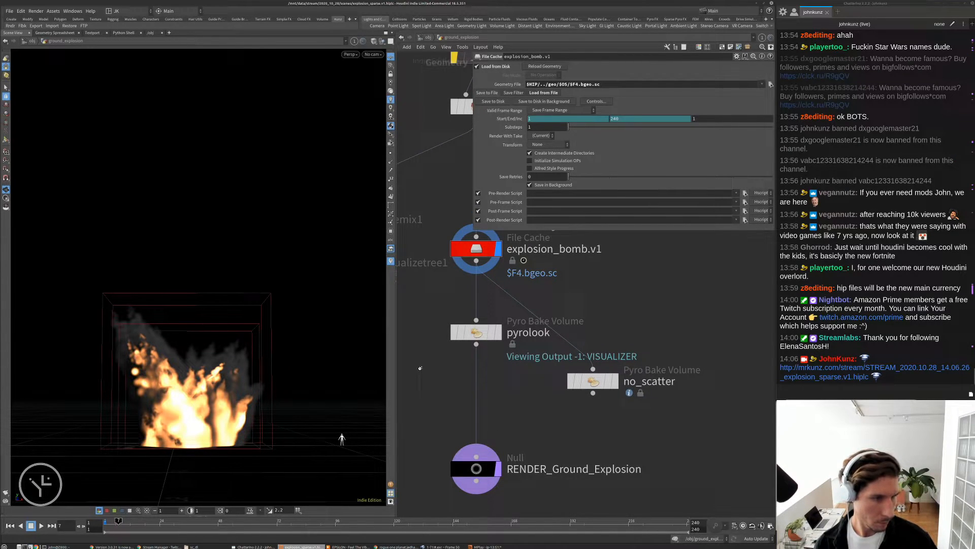
{"action": "scroll", "coordinate": [420, 368], "scroll_direction": "down", "scroll_amount": 2}
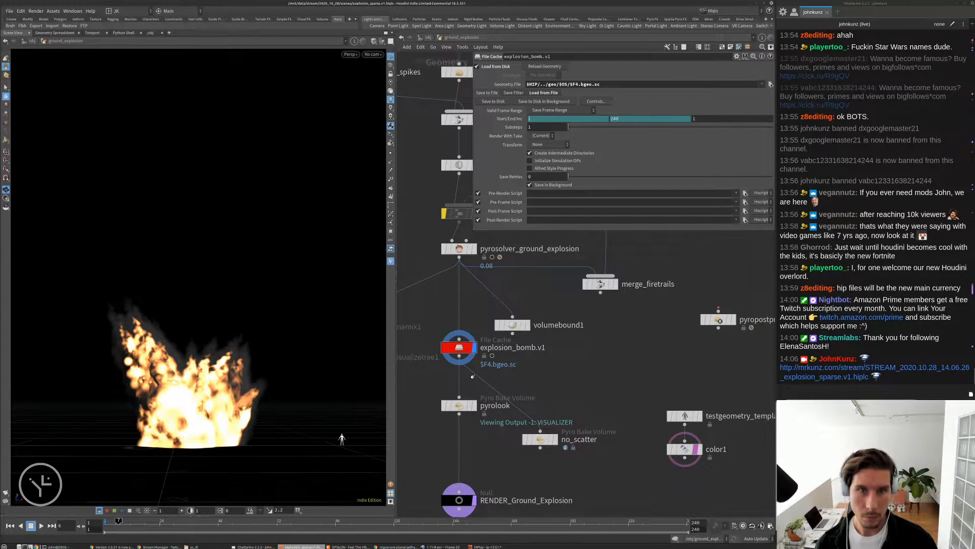
{"action": "scroll", "coordinate": [411, 471], "scroll_direction": "down", "scroll_amount": 2}
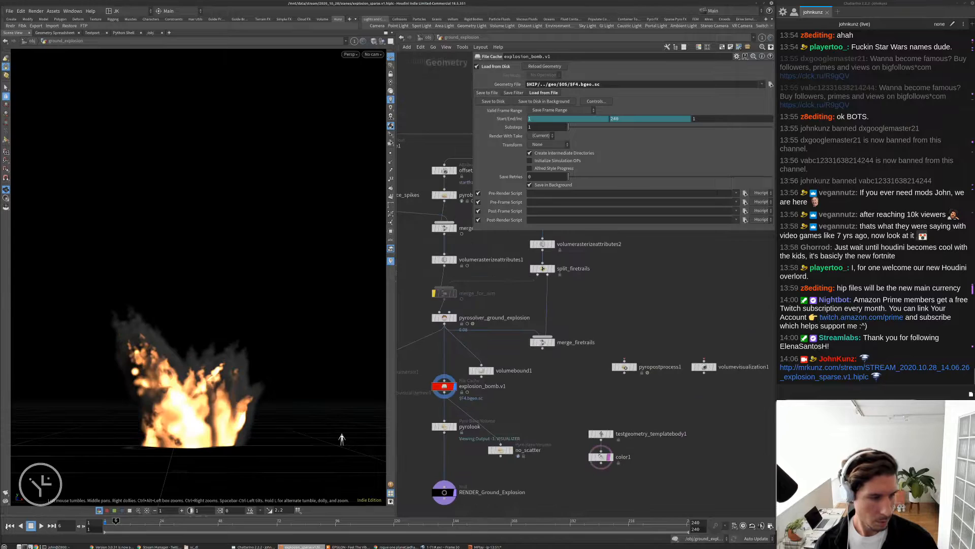
{"action": "key", "text": "ctrl+Up"}
Check the settings of pyroburstsource_spikes and volumerasterizeattributes1, and show the expression behind the latter's Voxel Size.
{"action": "middle_click_drag", "start_coordinate": [418, 279], "coordinate": [517, 405]}
{"action": "scroll", "coordinate": [487, 352], "scroll_direction": "up", "scroll_amount": 2}
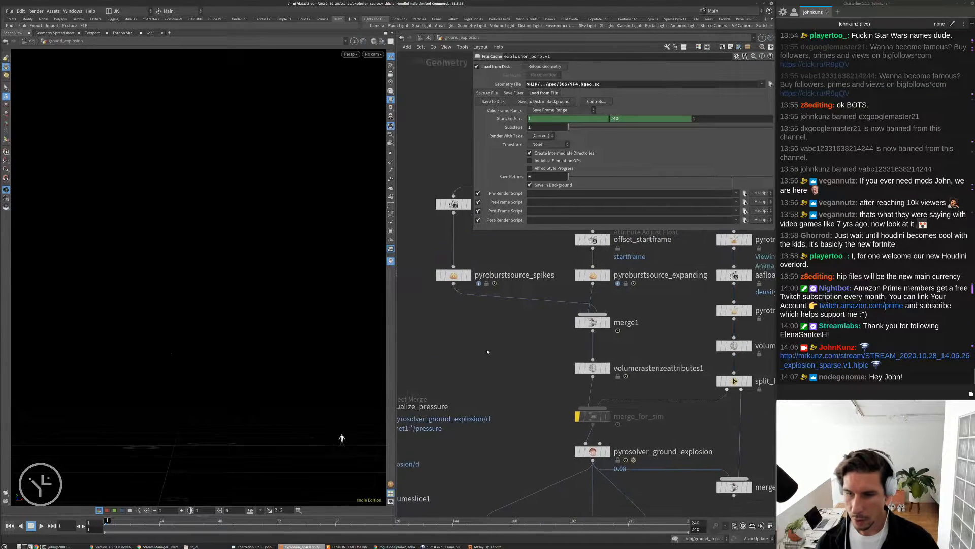
{"action": "left_click", "coordinate": [454, 275]}
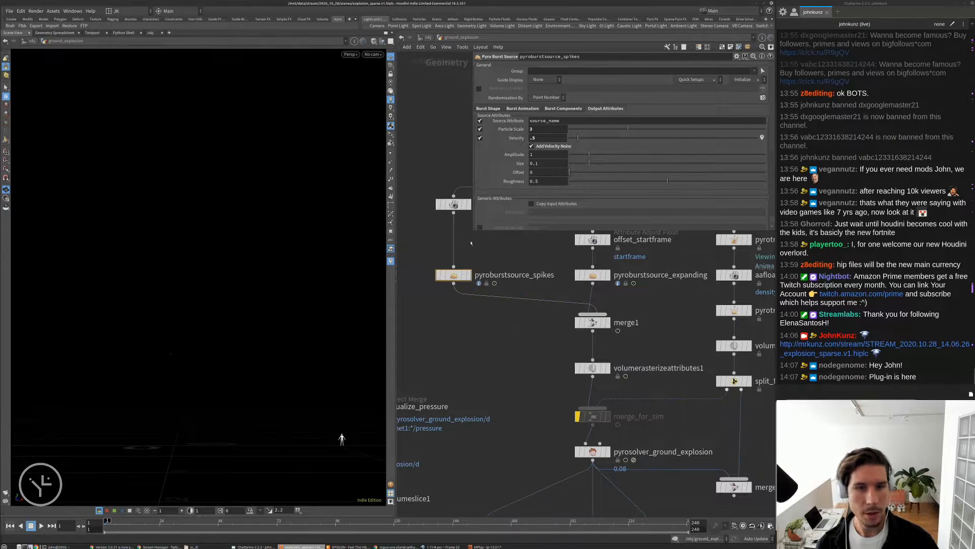
{"action": "left_click", "coordinate": [592, 368]}
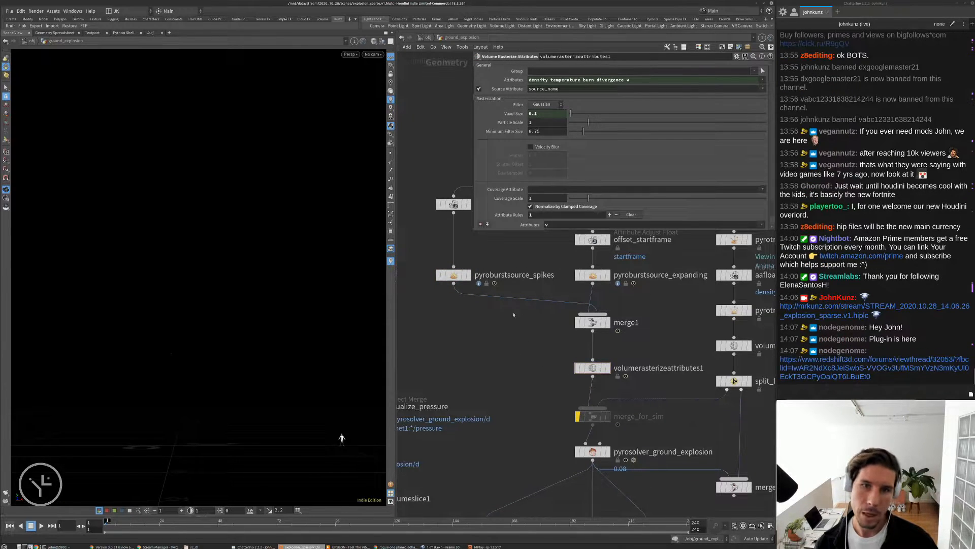
{"action": "middle_click_drag", "start_coordinate": [507, 241], "coordinate": [472, 160]}
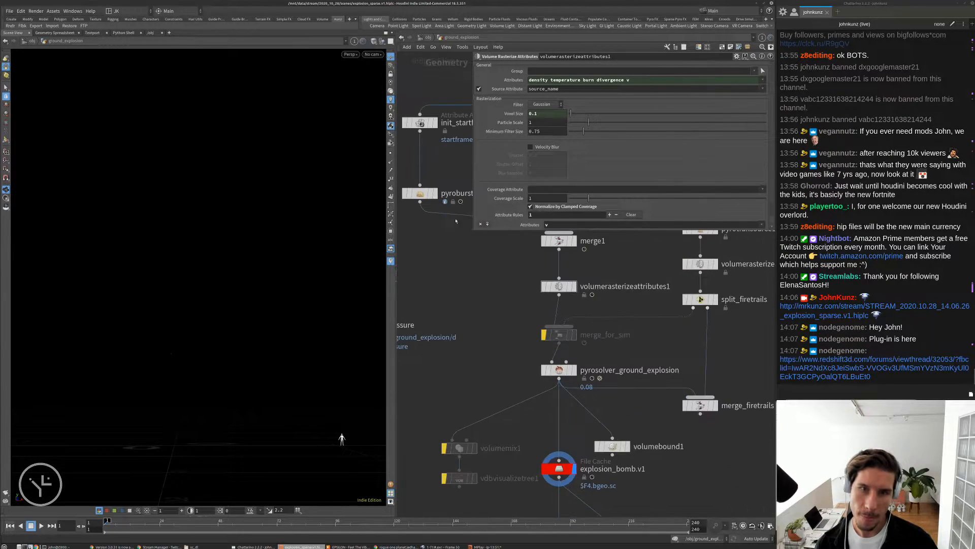
{"action": "left_click", "coordinate": [510, 113]}
Open the smoke settings of the no_scatter Pyro Bake Volume beside pyrolook.
{"action": "scroll", "coordinate": [488, 339], "scroll_direction": "down", "scroll_amount": 3}
{"action": "scroll", "coordinate": [497, 354], "scroll_direction": "up", "scroll_amount": 1}
{"action": "middle_click_drag", "start_coordinate": [489, 329], "coordinate": [471, 292]}
{"action": "scroll", "coordinate": [454, 403], "scroll_direction": "down", "scroll_amount": 2}
{"action": "scroll", "coordinate": [460, 333], "scroll_direction": "up", "scroll_amount": 2}
{"action": "middle_click_drag", "start_coordinate": [465, 326], "coordinate": [470, 290]}
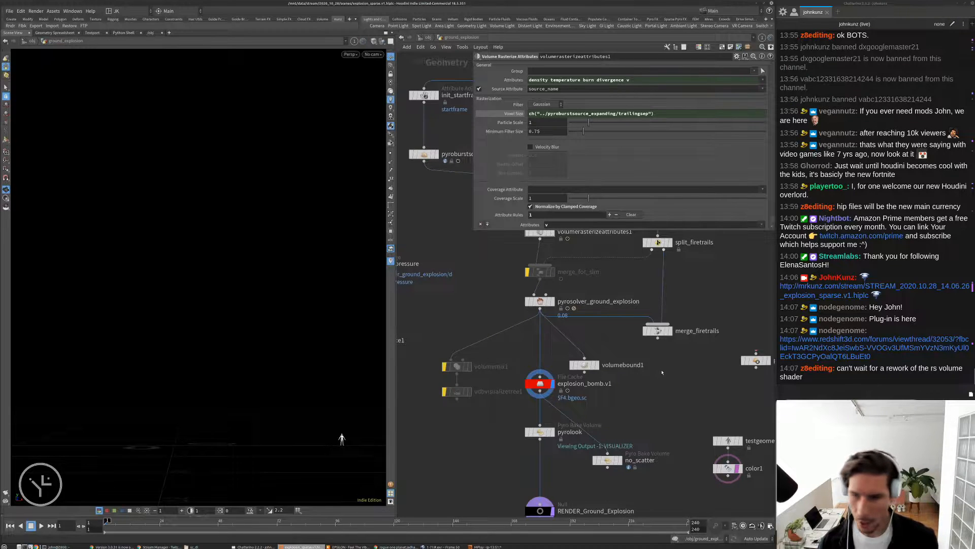
{"action": "scroll", "coordinate": [663, 378], "scroll_direction": "down", "scroll_amount": 2}
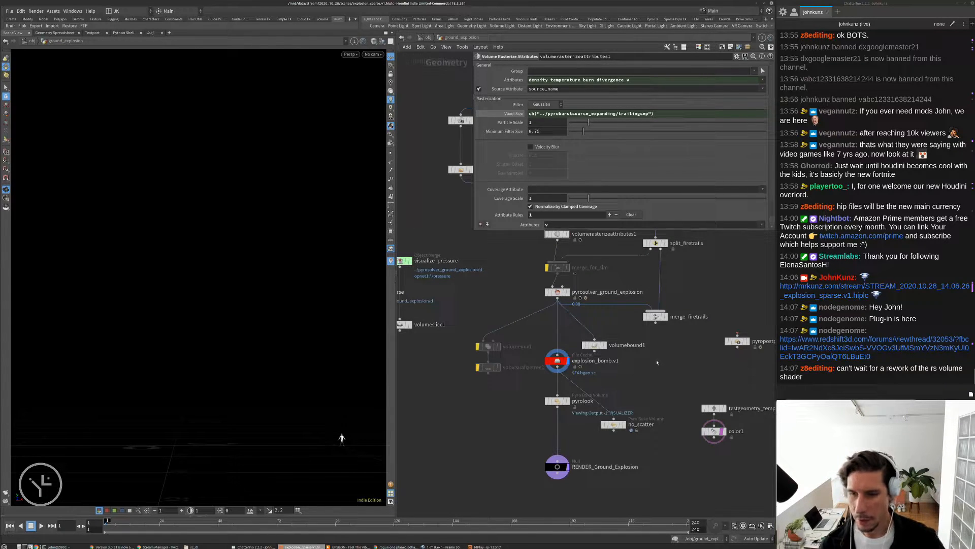
{"action": "scroll", "coordinate": [574, 356], "scroll_direction": "up", "scroll_amount": 3}
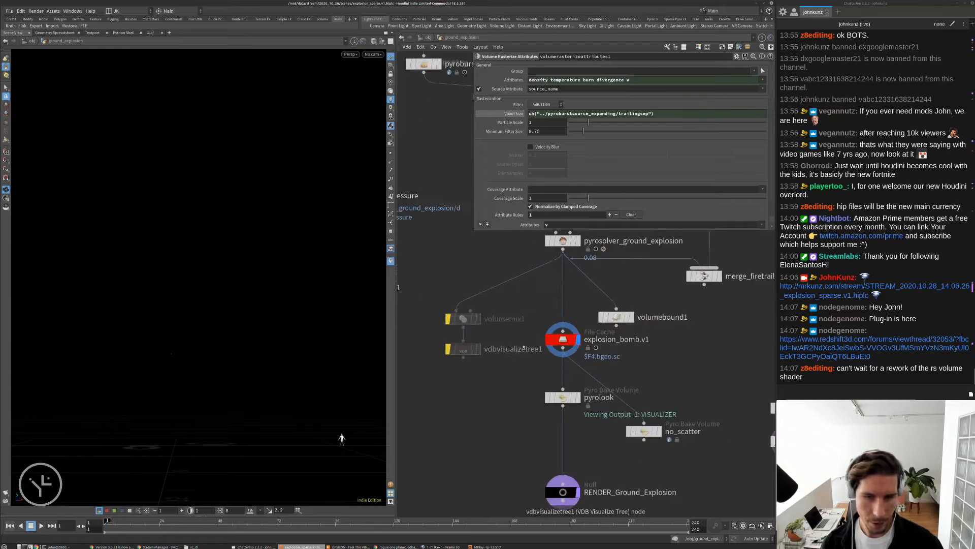
{"action": "scroll", "coordinate": [571, 344], "scroll_direction": "up", "scroll_amount": 2}
{"action": "middle_click", "coordinate": [558, 338]}
{"action": "middle_click_drag", "start_coordinate": [557, 338], "coordinate": [539, 260]}
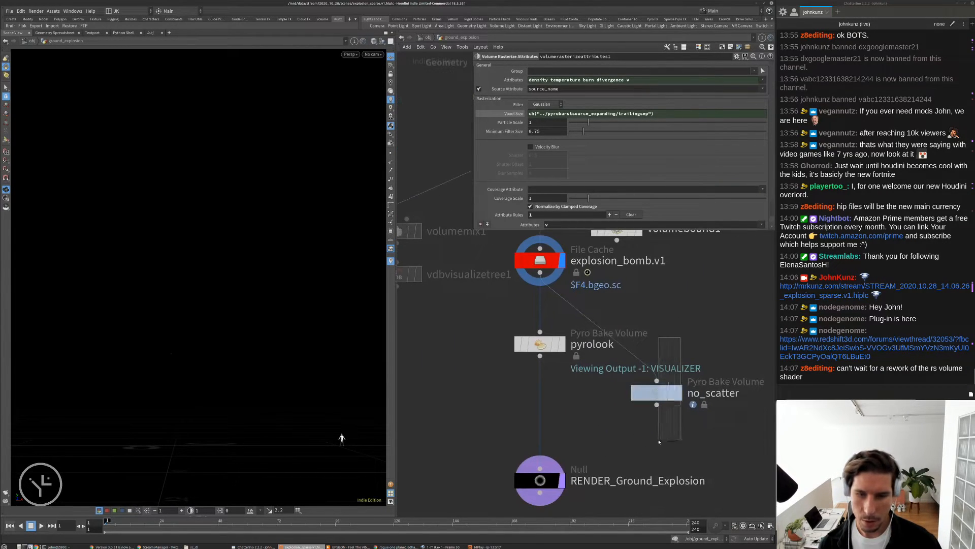
{"action": "left_click", "coordinate": [647, 389]}
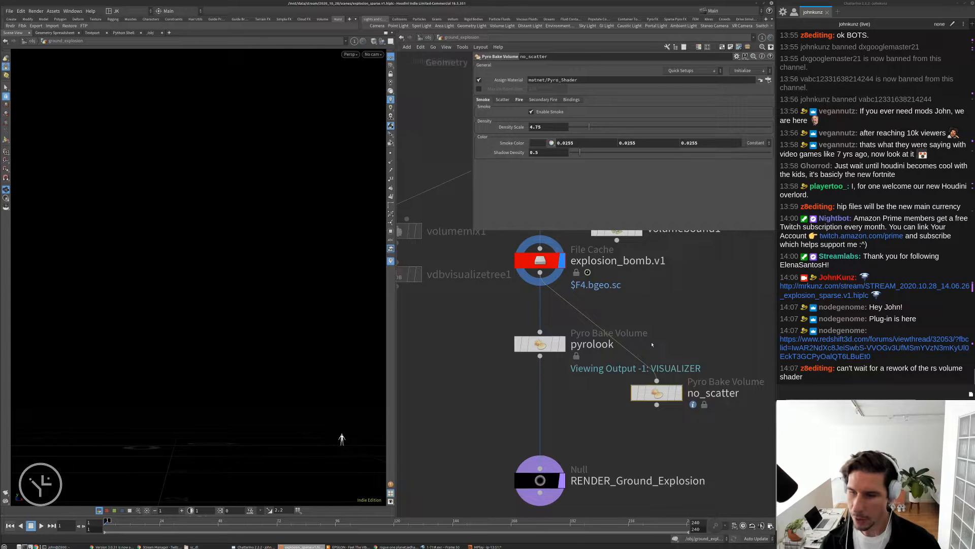
{"action": "middle_click_drag", "start_coordinate": [648, 338], "coordinate": [630, 309]}
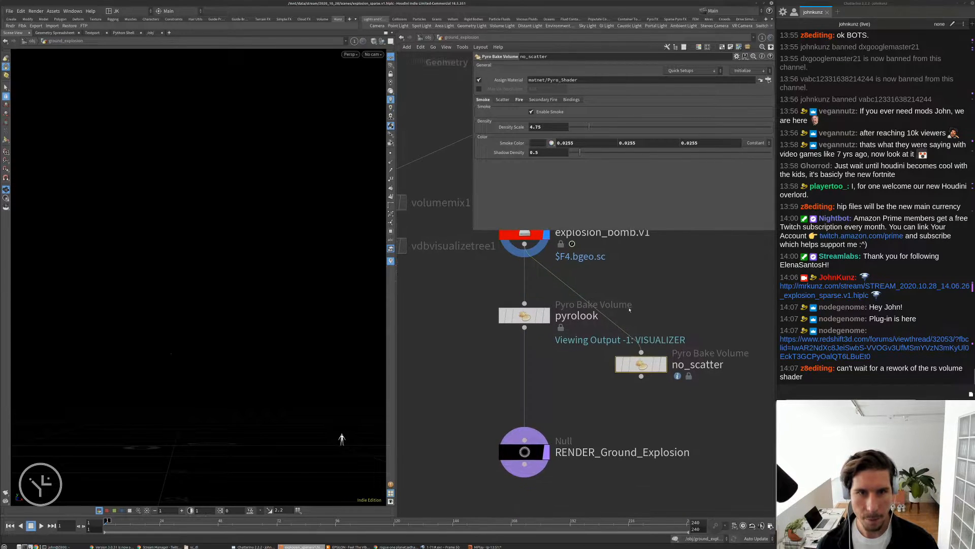
{"action": "scroll", "coordinate": [605, 355], "scroll_direction": "down", "scroll_amount": 3}
{"action": "scroll", "coordinate": [641, 383], "scroll_direction": "up", "scroll_amount": 3}
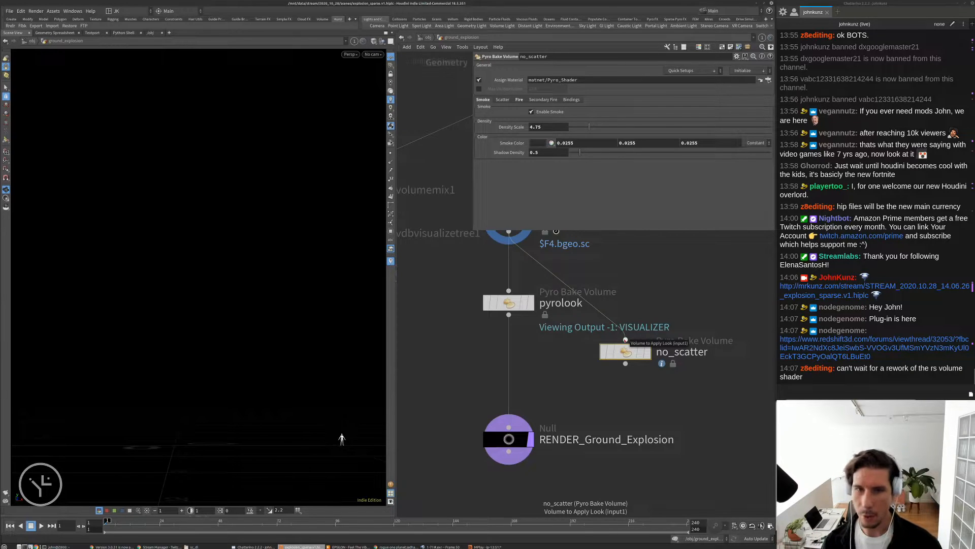
{"action": "scroll", "coordinate": [620, 351], "scroll_direction": "down", "scroll_amount": 3}
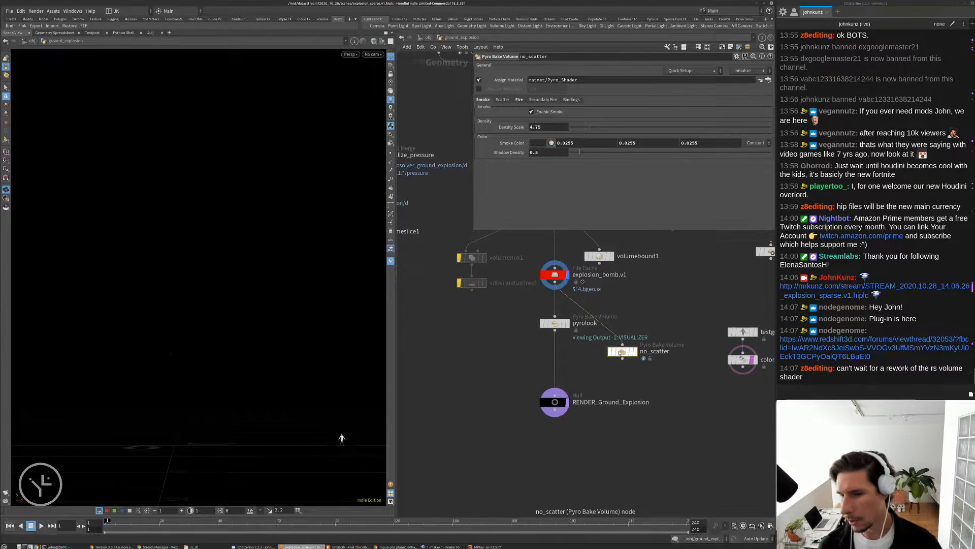
{"action": "scroll", "coordinate": [619, 352], "scroll_direction": "up", "scroll_amount": 2}
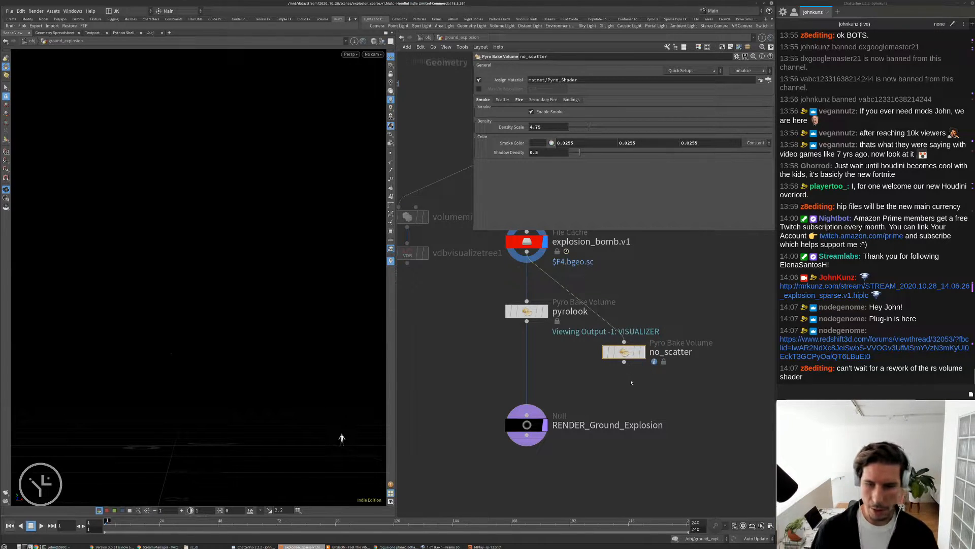
{"action": "middle_click_drag", "start_coordinate": [630, 381], "coordinate": [610, 340]}
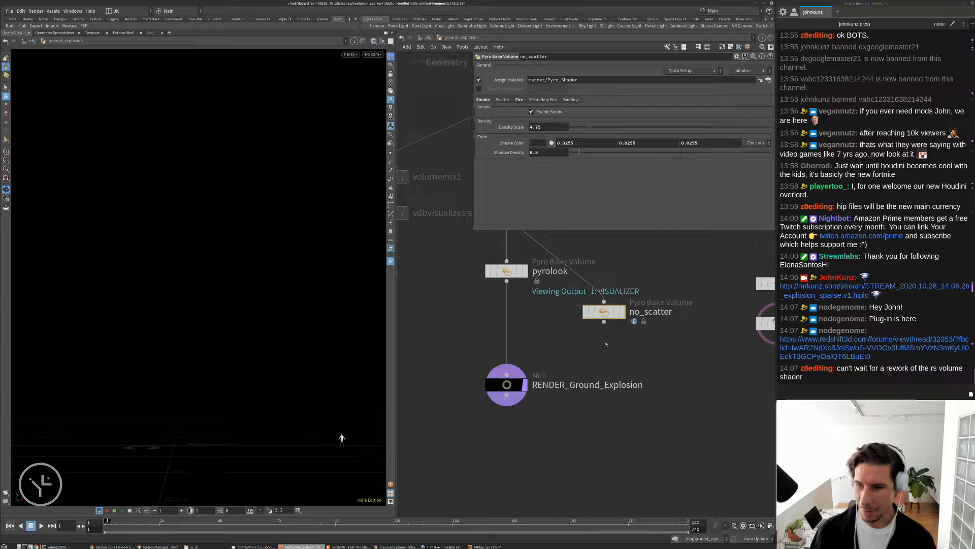
{"action": "middle_click_drag", "start_coordinate": [604, 357], "coordinate": [578, 345]}
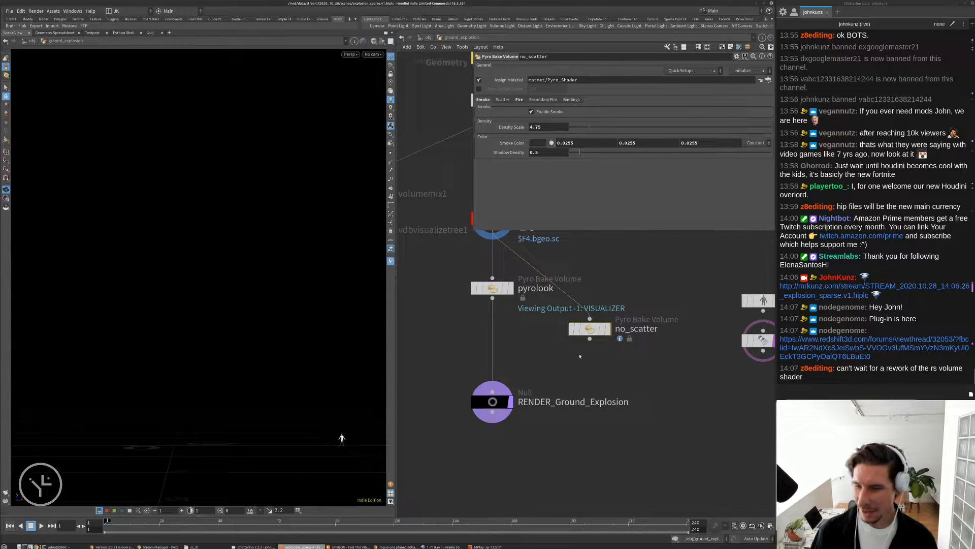
{"action": "scroll", "coordinate": [579, 351], "scroll_direction": "down", "scroll_amount": 2}
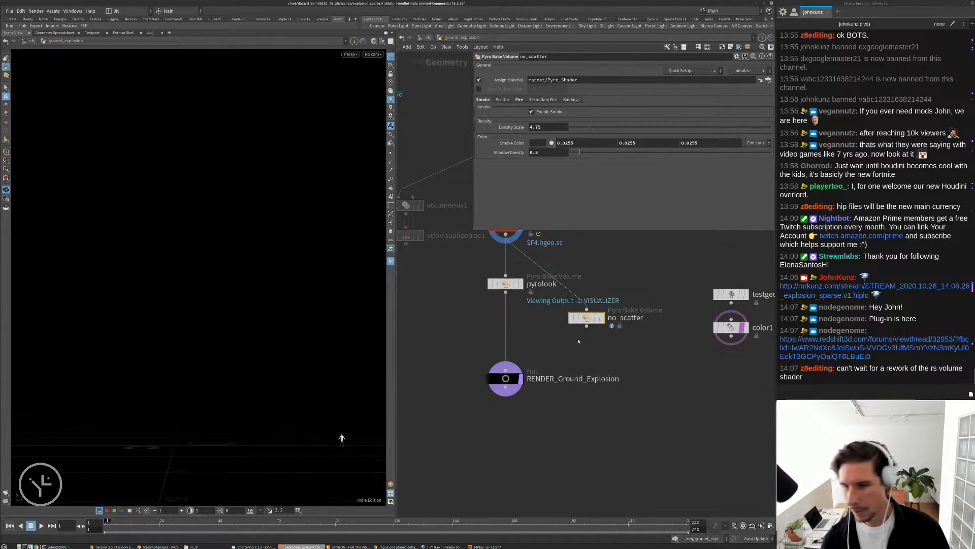
{"action": "scroll", "coordinate": [564, 353], "scroll_direction": "up", "scroll_amount": 1}
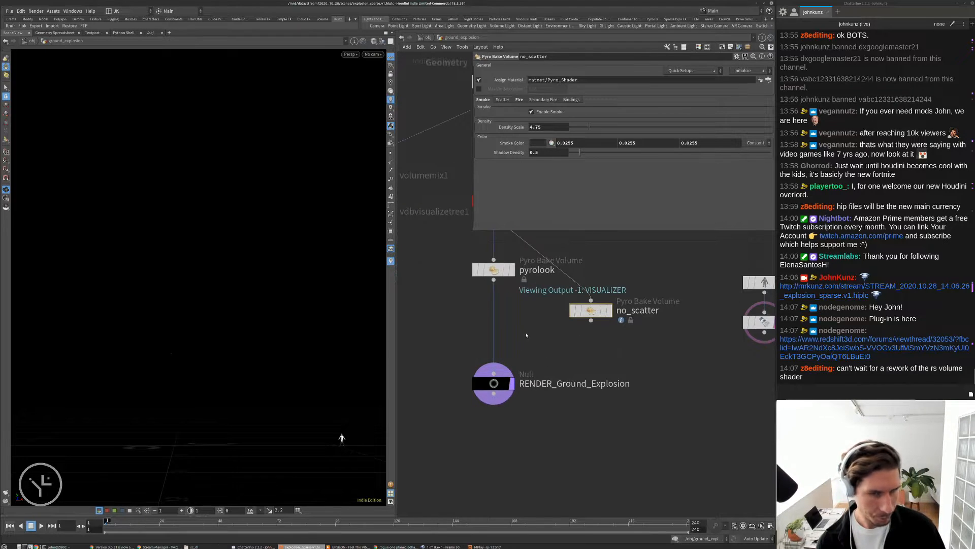
Check which frames explosion_bomb.v1 has cached by listing its geometry files individually by last-modified date, and leave the file selection unchanged.
{"action": "middle_click_drag", "start_coordinate": [525, 336], "coordinate": [549, 459]}
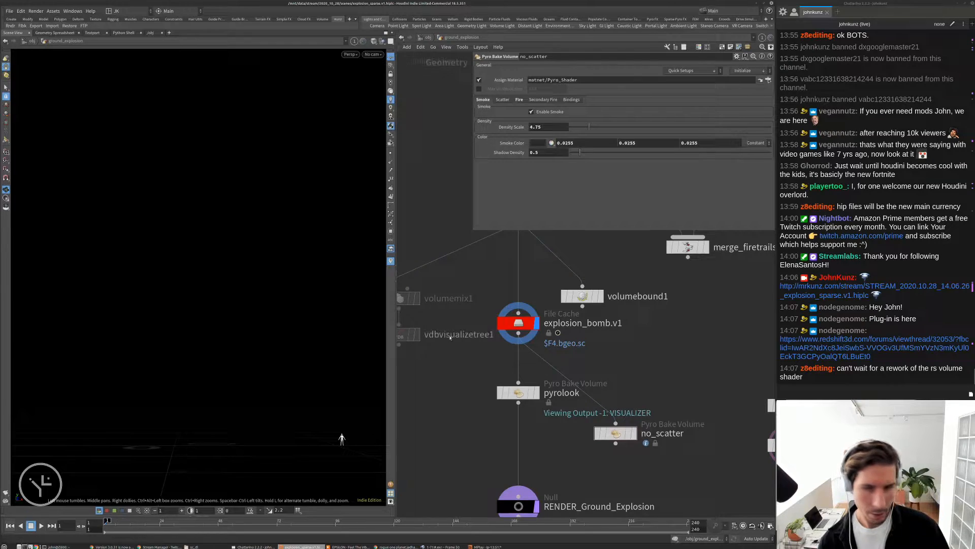
{"action": "left_click", "coordinate": [531, 324]}
{"action": "left_click", "coordinate": [771, 84]}
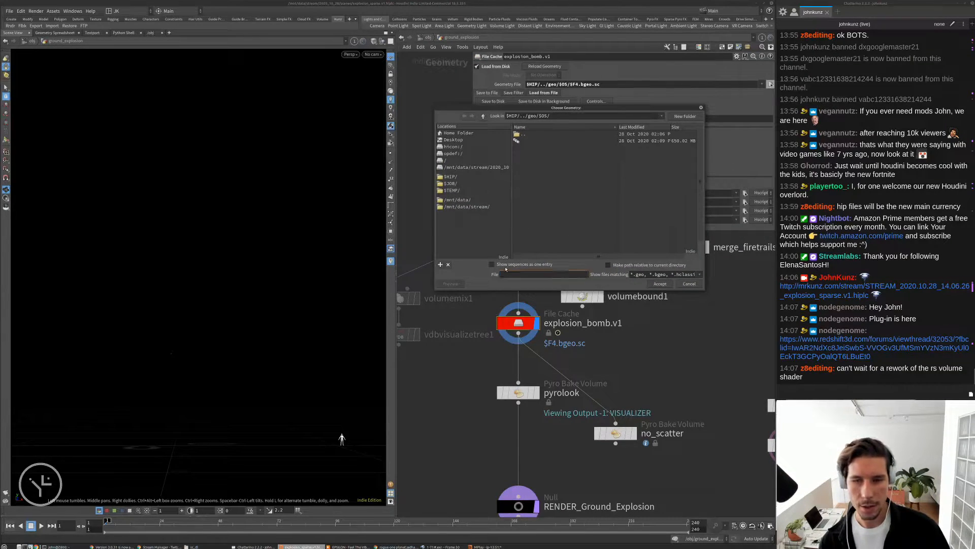
{"action": "left_click", "coordinate": [506, 265]}
{"action": "left_click", "coordinate": [633, 128]}
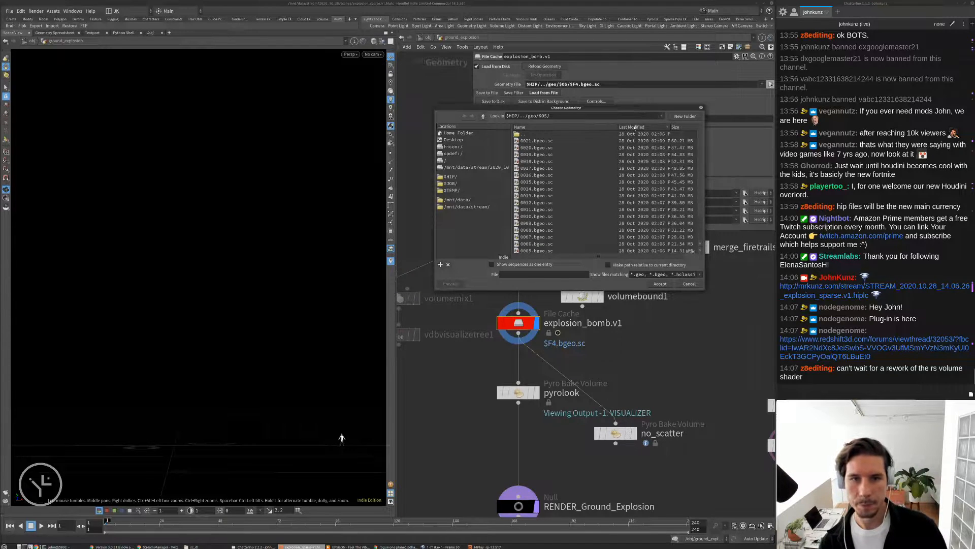
{"action": "left_click", "coordinate": [689, 284]}
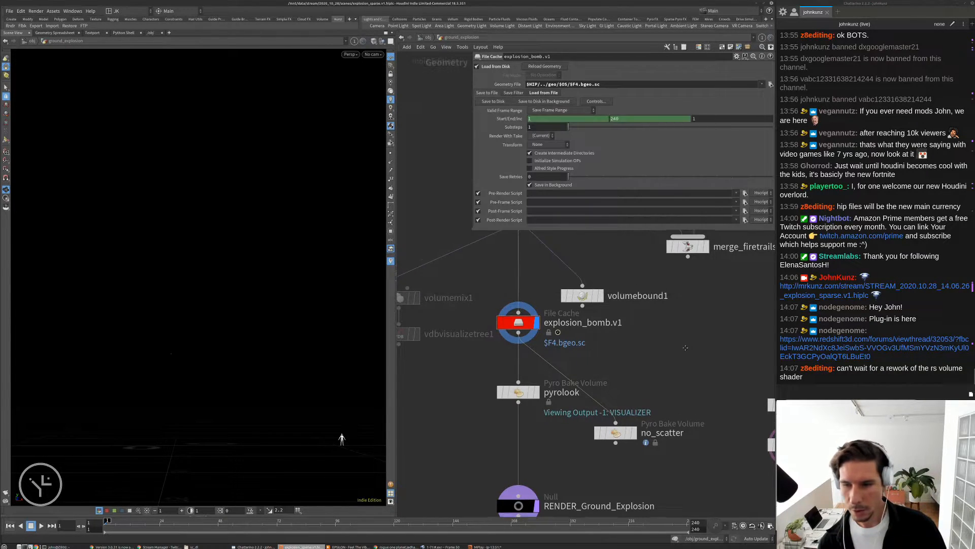
Display the pyrolook Pyro Bake Volume at frame 11 and show its scatter settings.
{"action": "middle_click_drag", "start_coordinate": [622, 383], "coordinate": [608, 346]}
{"action": "left_click", "coordinate": [511, 357]}
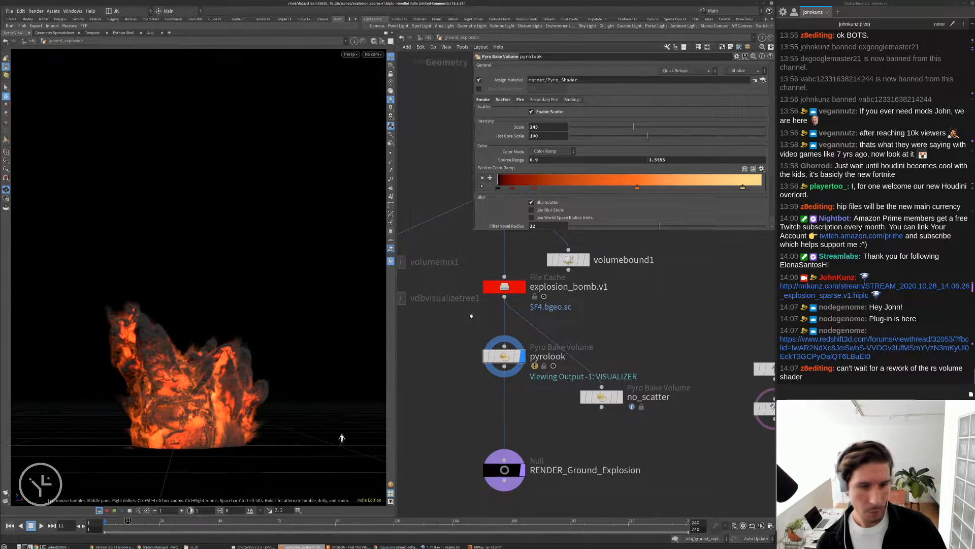
{"action": "scroll", "coordinate": [471, 314], "scroll_direction": "up", "scroll_amount": 1}
{"action": "left_click", "coordinate": [509, 360]}
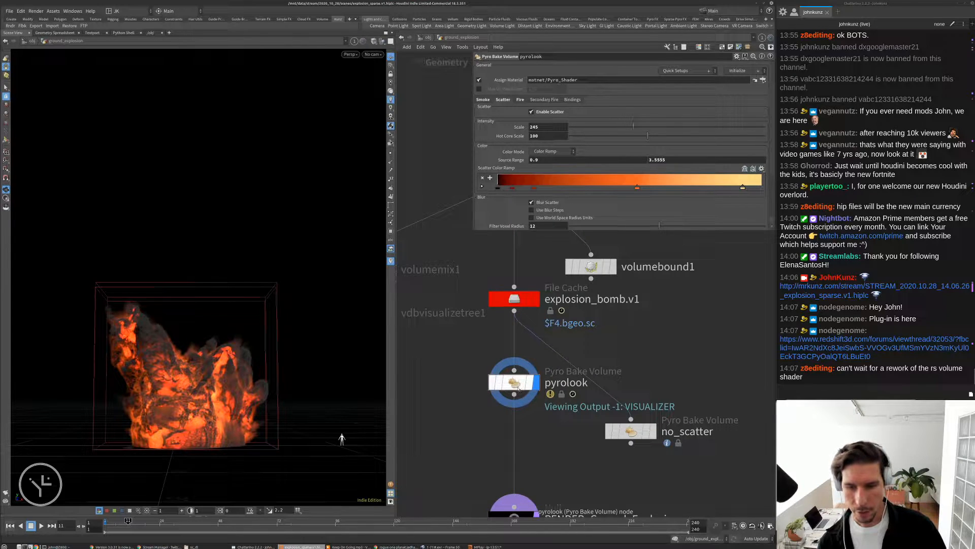
Examine the explosion up close with pyrolook's scatter turned off, and enable scatter again.
{"action": "scroll", "coordinate": [518, 387], "scroll_direction": "down", "scroll_amount": 2}
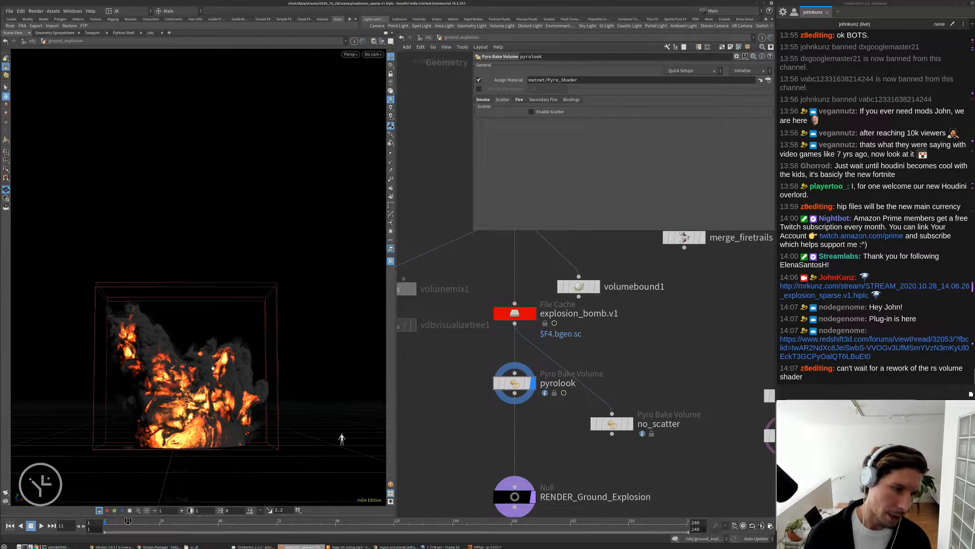
{"action": "scroll", "coordinate": [213, 367], "scroll_direction": "up", "scroll_amount": 10}
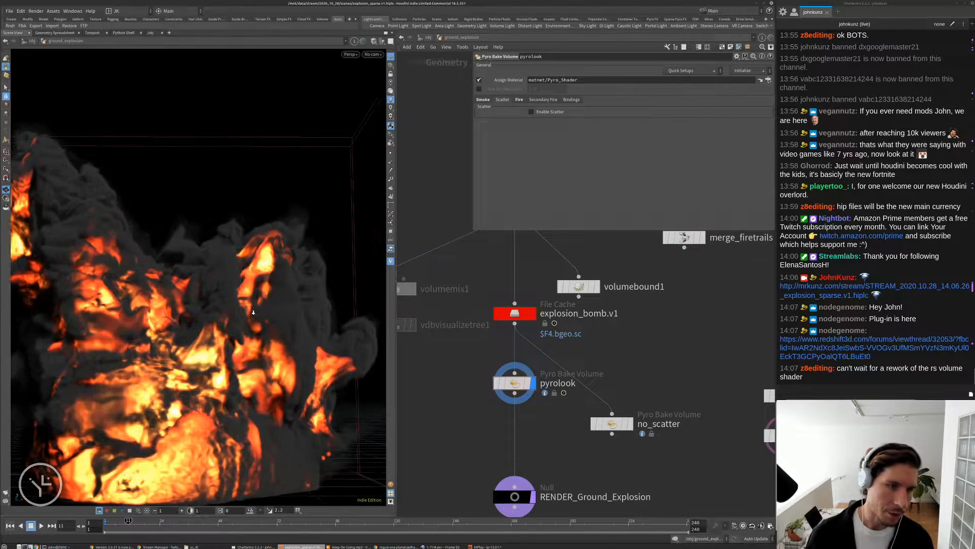
{"action": "scroll", "coordinate": [249, 305], "scroll_direction": "up", "scroll_amount": 2}
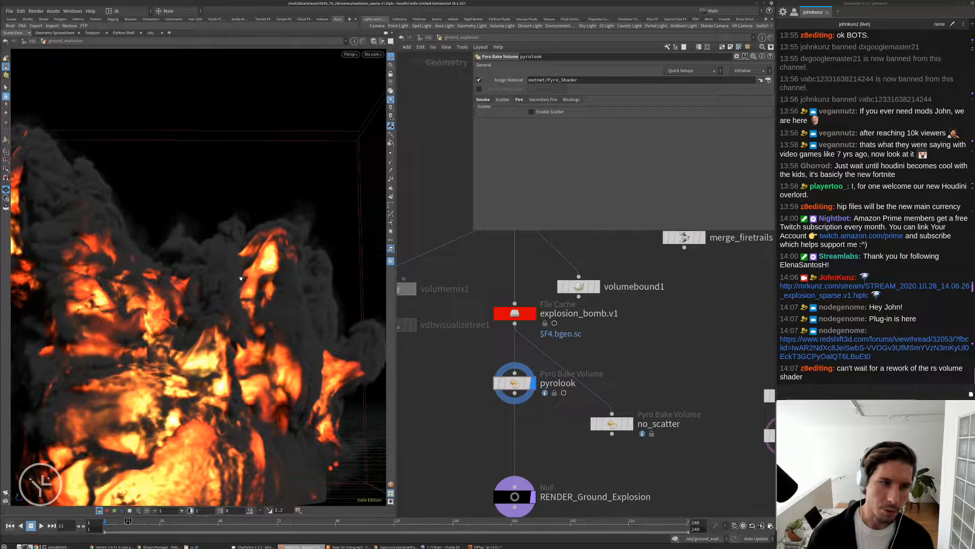
{"action": "left_click", "coordinate": [531, 112]}
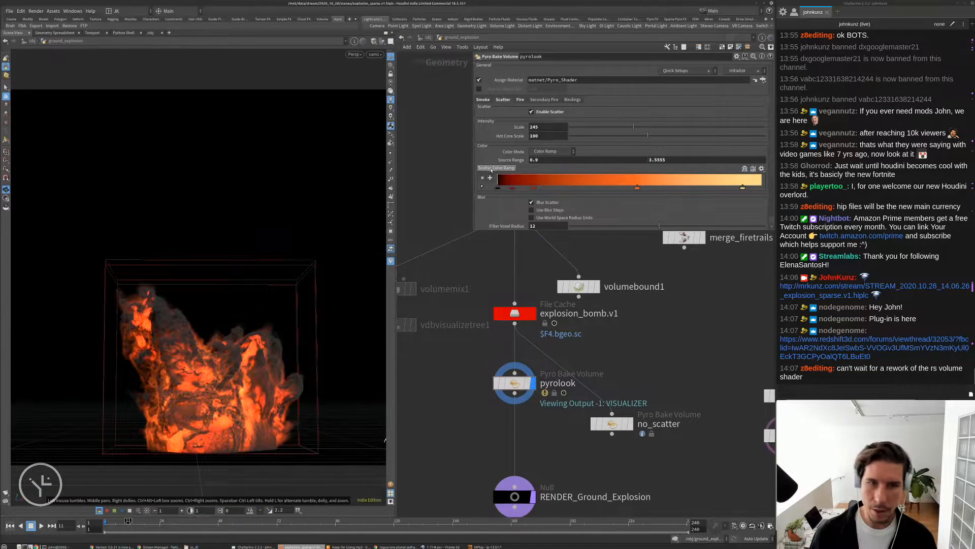
Set the Blur Iterations of pyrolook's scatter to 2.
{"action": "scroll", "coordinate": [506, 171], "scroll_direction": "down", "scroll_amount": 1}
{"action": "scroll", "coordinate": [508, 208], "scroll_direction": "down", "scroll_amount": 1}
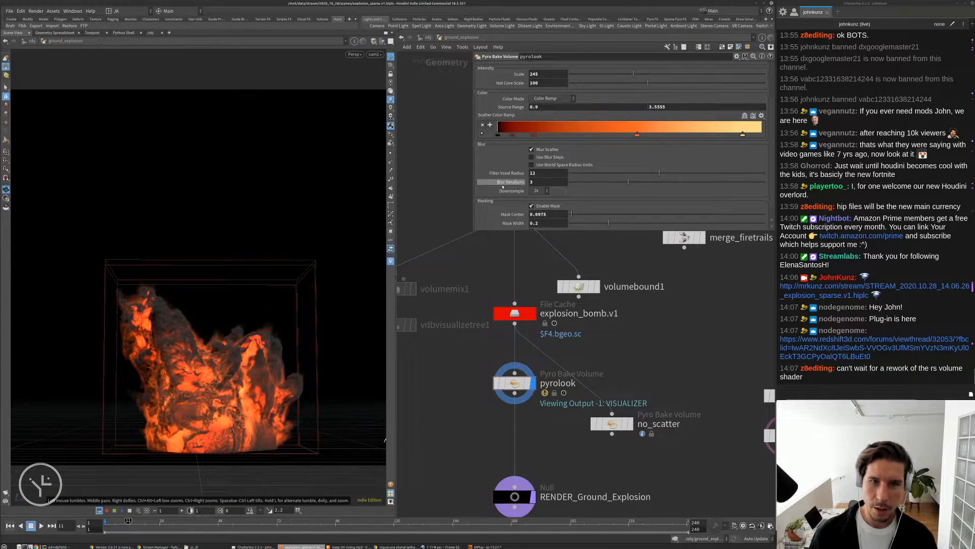
{"action": "scroll", "coordinate": [508, 180], "scroll_direction": "down", "scroll_amount": 1}
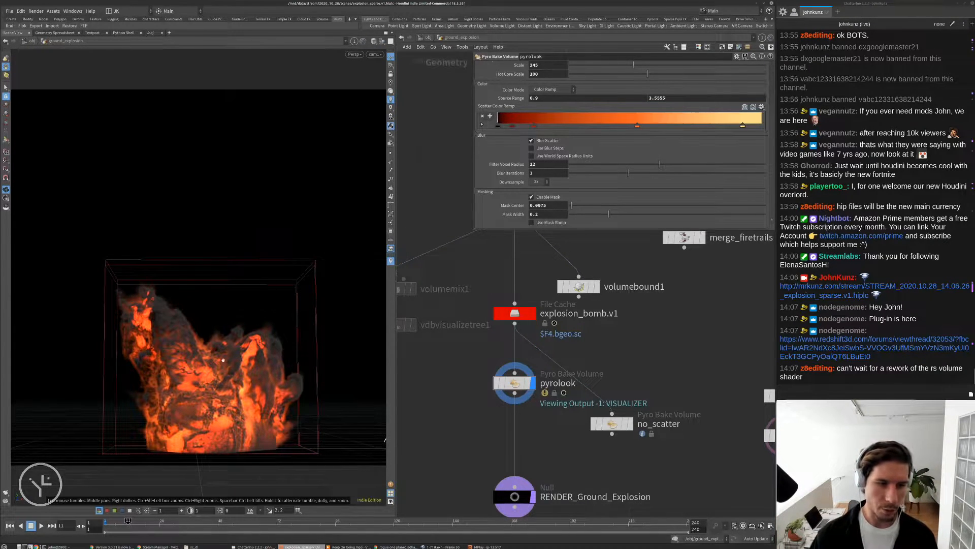
{"action": "left_click_drag", "start_coordinate": [558, 165], "coordinate": [512, 245]}
{"action": "key", "text": "Tab"}
{"action": "type", "text": "2"}
{"action": "key", "text": "Return"}
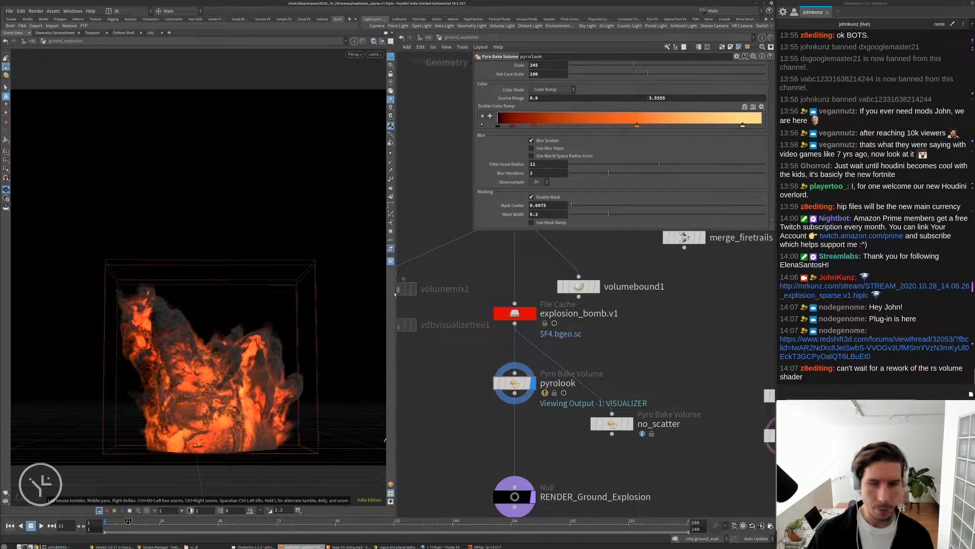
Set the Filter Voxel Radius of pyrolook's scatter blur to 5.
{"action": "double_click", "coordinate": [537, 164]}
{"action": "type", "text": "5"}
{"action": "key", "text": "Return"}
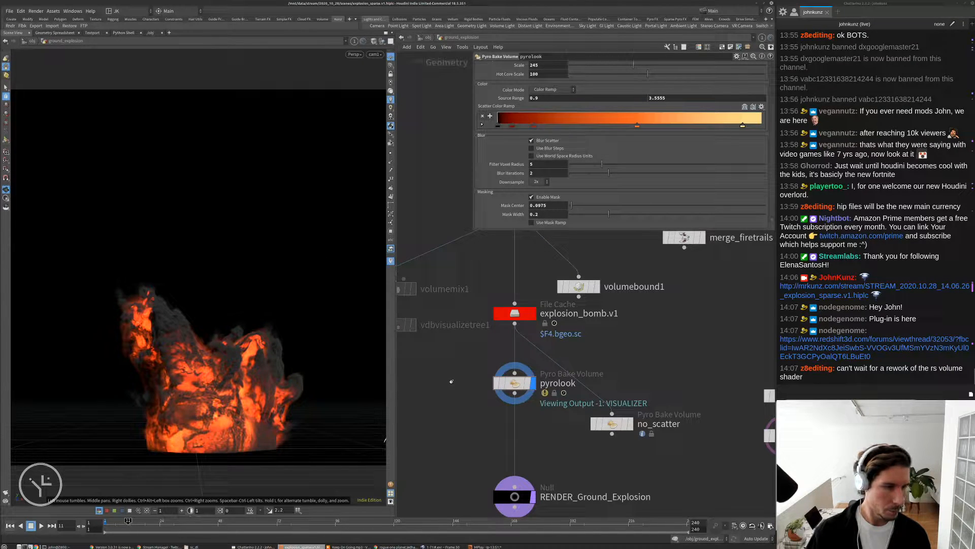
Inspect the node information of pyrolook, including its warning and the voxel counts of its volumes.
{"action": "middle_click_drag", "start_coordinate": [442, 400], "coordinate": [452, 385]}
{"action": "scroll", "coordinate": [456, 375], "scroll_direction": "down", "scroll_amount": 3}
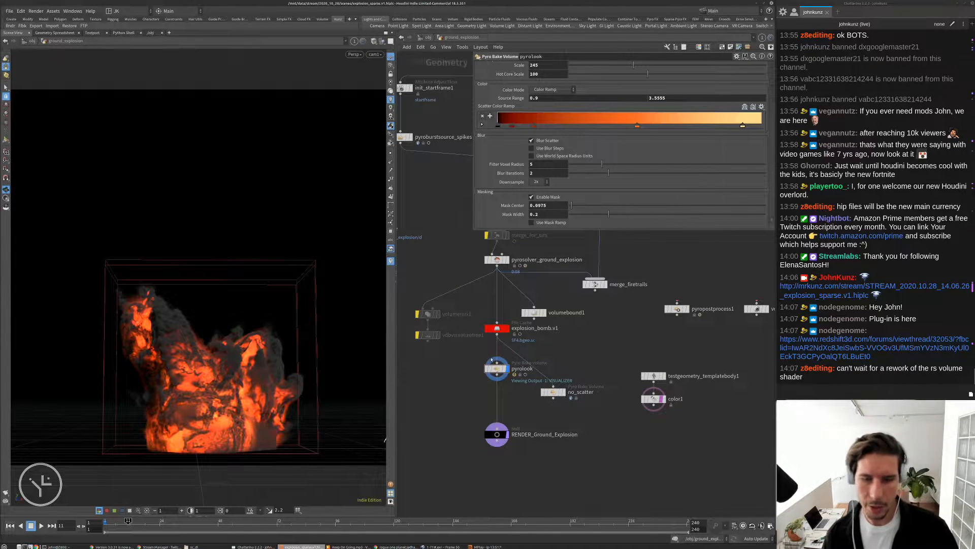
{"action": "scroll", "coordinate": [493, 363], "scroll_direction": "up", "scroll_amount": 3}
{"action": "middle_click", "coordinate": [498, 375]}
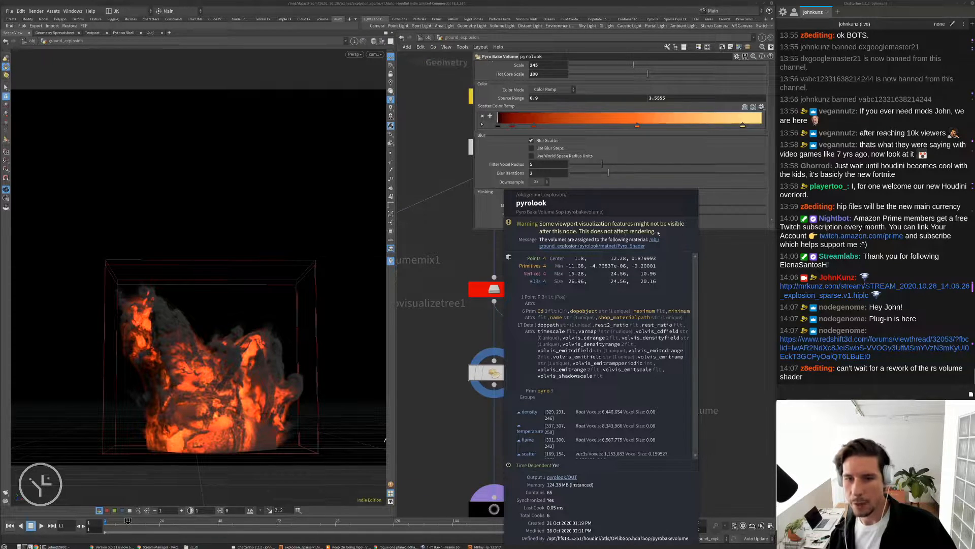
{"action": "scroll", "coordinate": [511, 303], "scroll_direction": "down", "scroll_amount": 3}
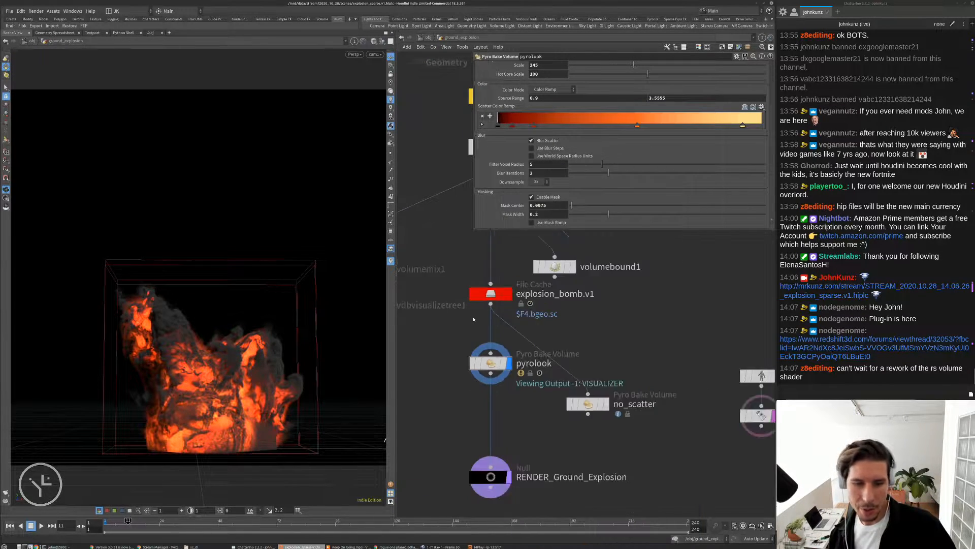
{"action": "scroll", "coordinate": [515, 133], "scroll_direction": "up", "scroll_amount": 3}
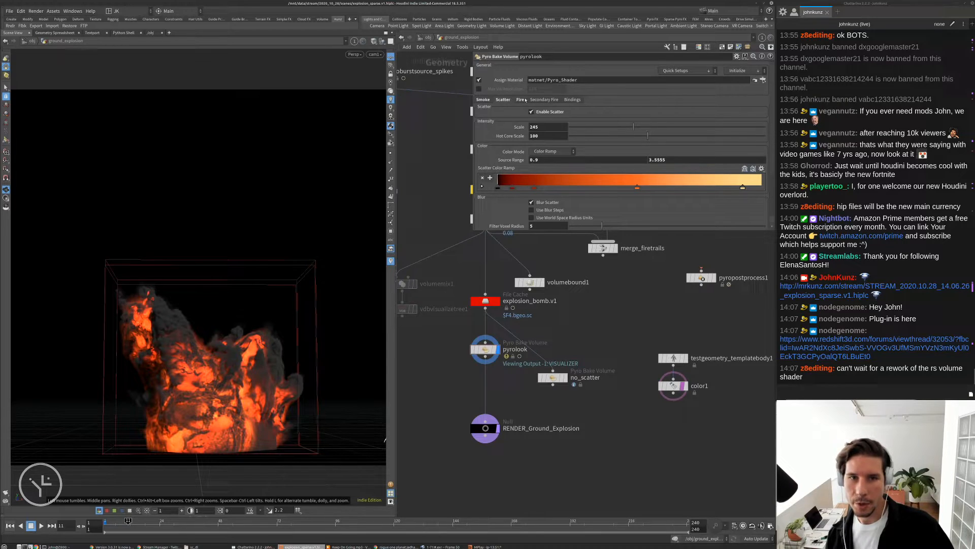
Turn pyrolook's scatter off and back on, and check the node information for the scatter volume.
{"action": "left_click", "coordinate": [520, 100]}
{"action": "left_click", "coordinate": [504, 99]}
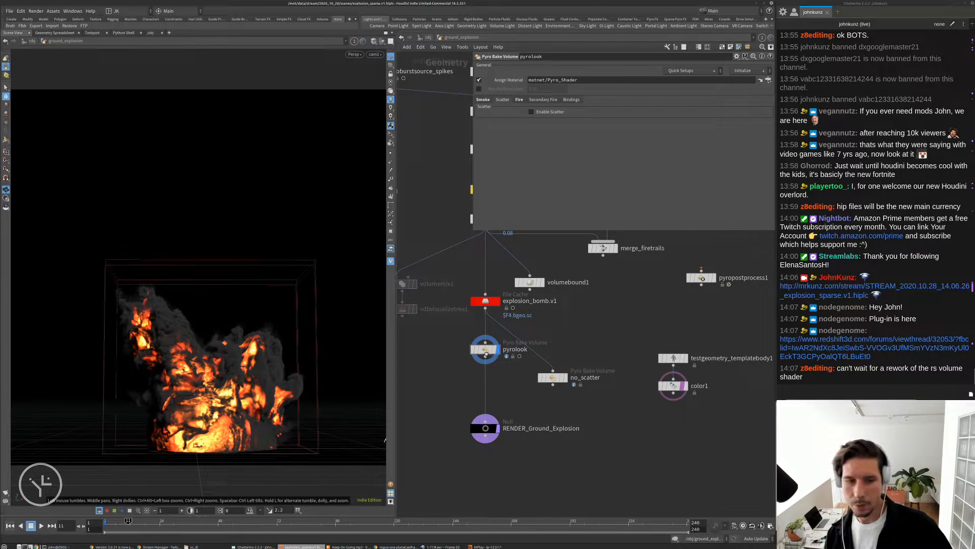
{"action": "scroll", "coordinate": [502, 354], "scroll_direction": "up", "scroll_amount": 3}
{"action": "middle_click", "coordinate": [481, 347]}
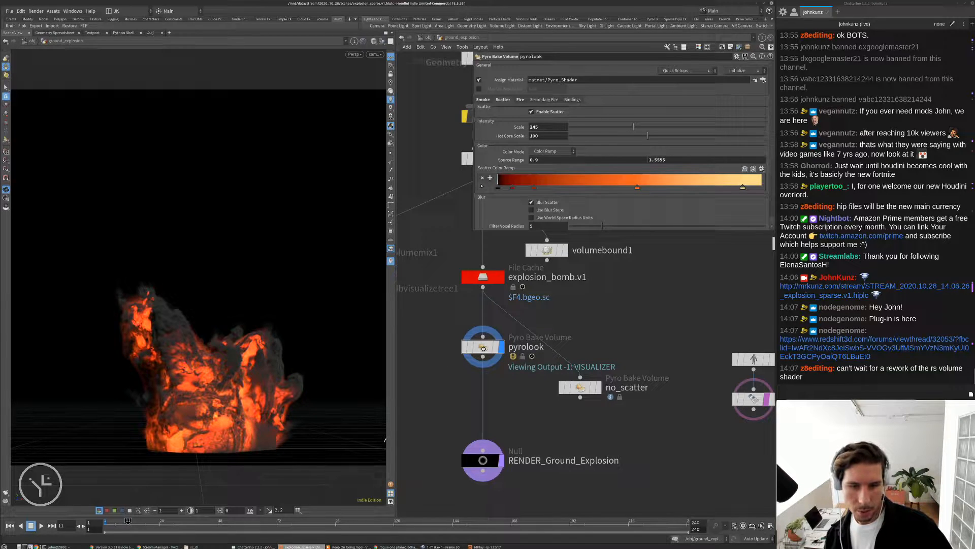
{"action": "middle_click", "coordinate": [483, 348]}
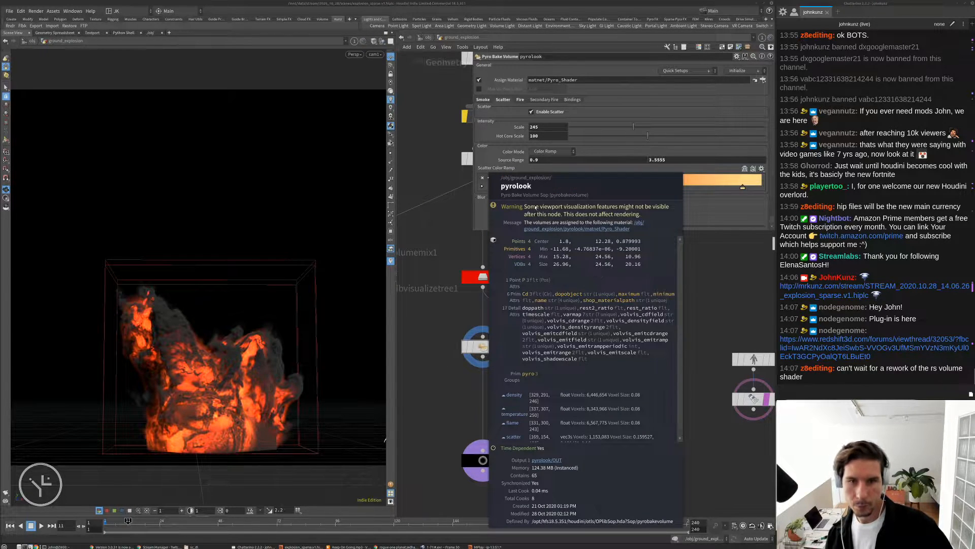
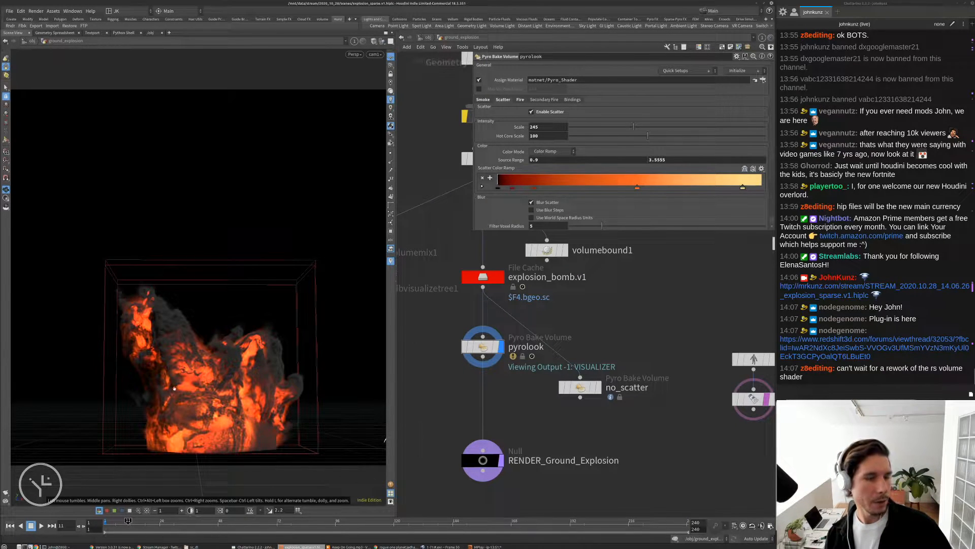
Show a Render View below the viewport and start rendering mantra1 through /obj/cam1.
{"action": "left_click", "coordinate": [183, 514]}
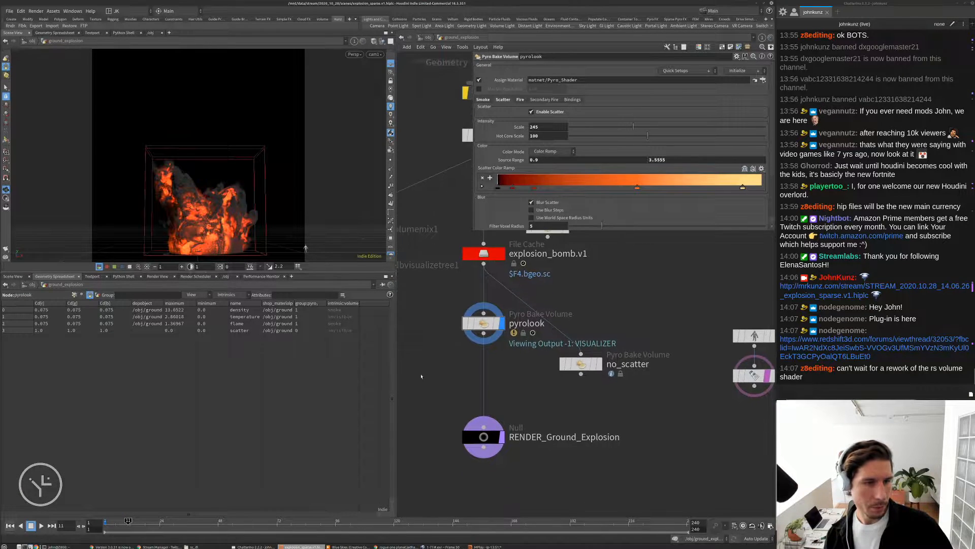
{"action": "left_click", "coordinate": [158, 276]}
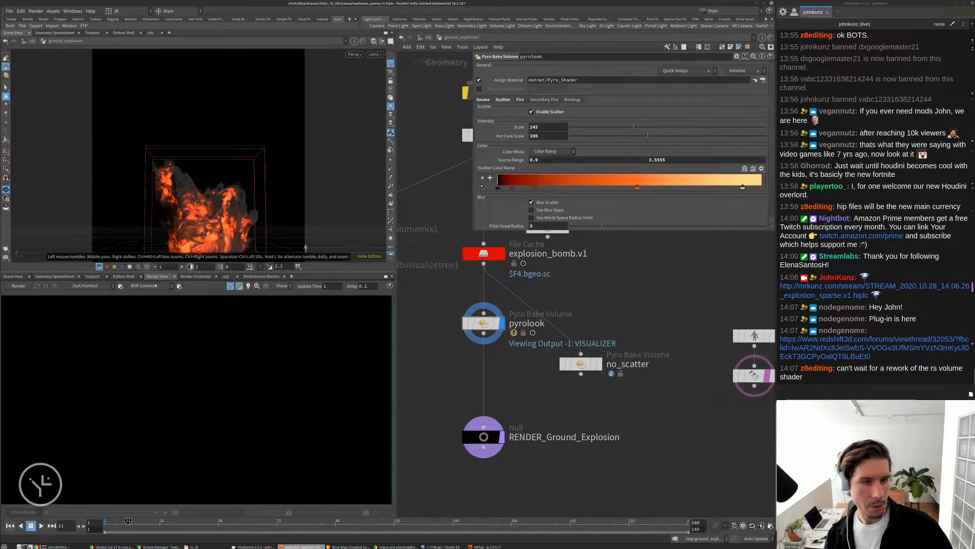
{"action": "left_click", "coordinate": [154, 286]}
{"action": "left_click", "coordinate": [147, 306]}
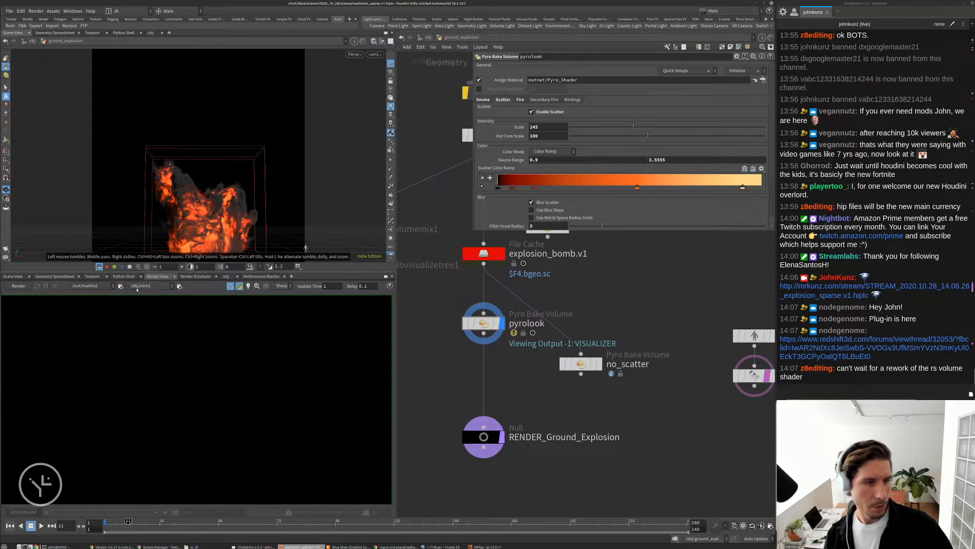
{"action": "left_click", "coordinate": [235, 286]}
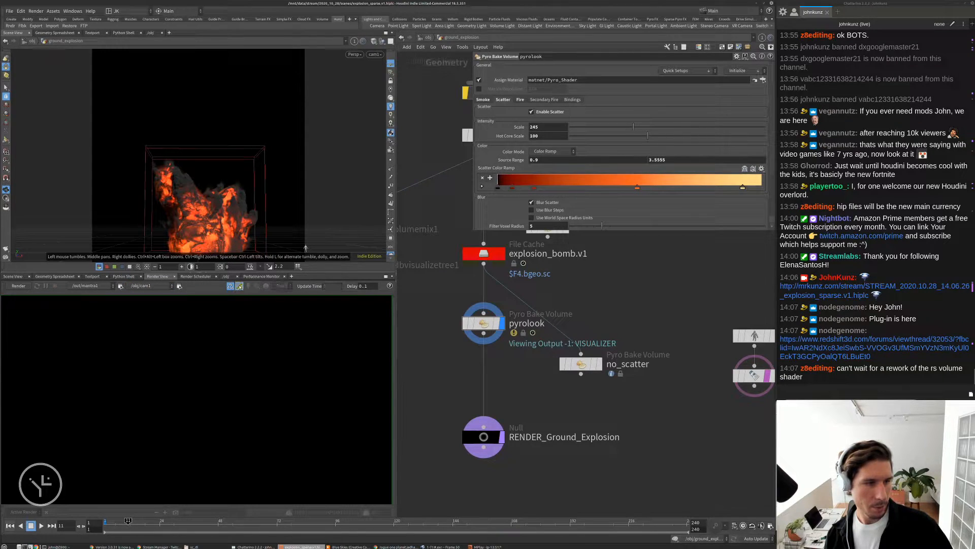
{"action": "left_click", "coordinate": [18, 286]}
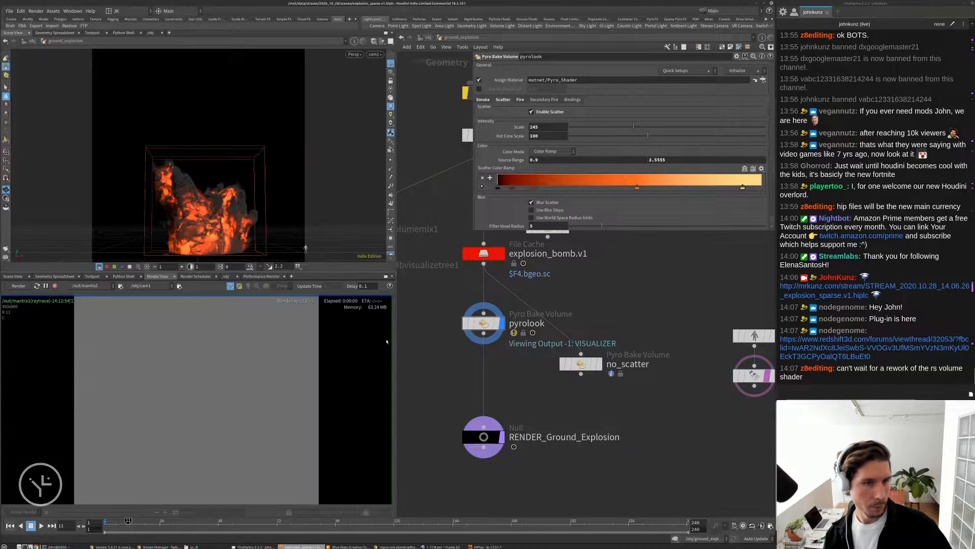
Examine the flames and smoke up close in the render in progress, and stop the render.
{"action": "scroll", "coordinate": [199, 397], "scroll_direction": "up", "scroll_amount": 1}
{"action": "middle_click_drag", "start_coordinate": [200, 396], "coordinate": [199, 370]}
{"action": "scroll", "coordinate": [199, 371], "scroll_direction": "down", "scroll_amount": 2}
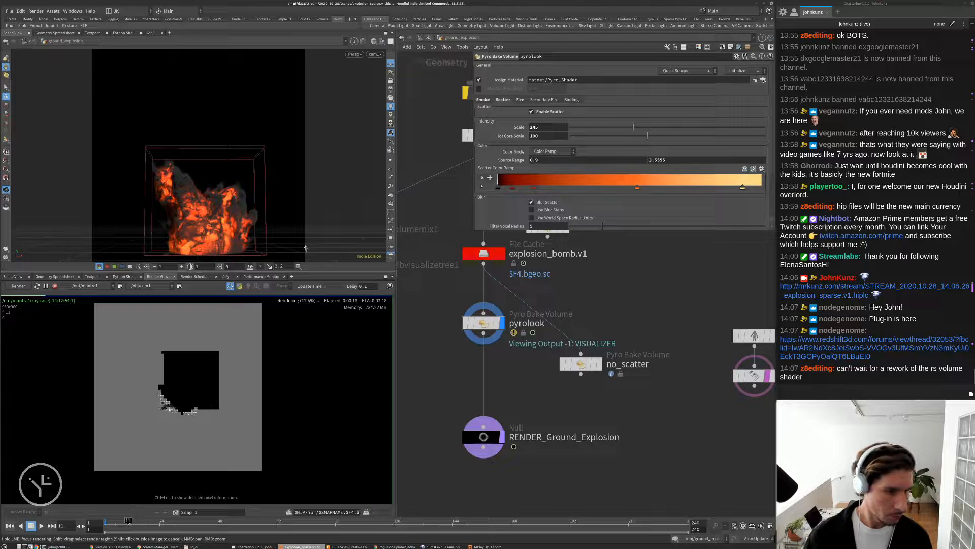
{"action": "scroll", "coordinate": [169, 391], "scroll_direction": "up", "scroll_amount": 3}
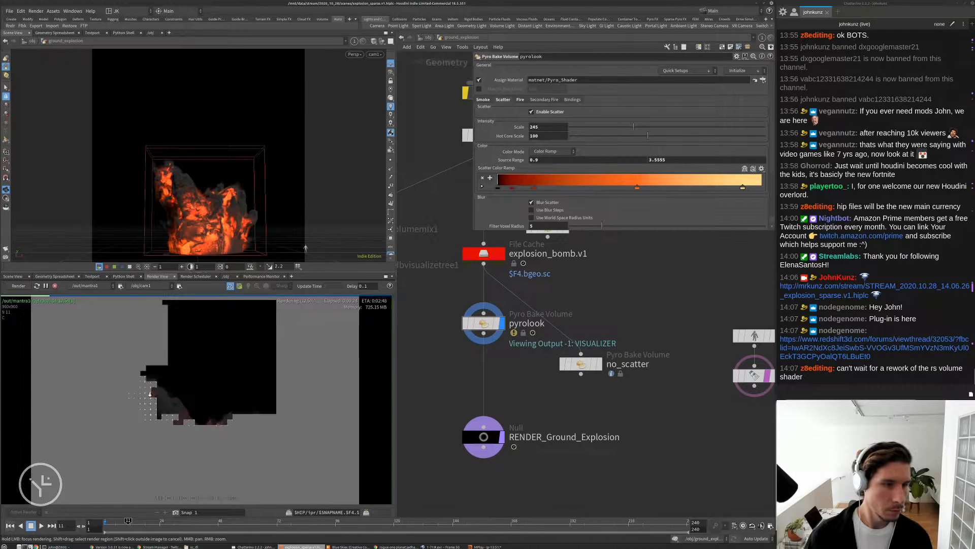
{"action": "scroll", "coordinate": [148, 398], "scroll_direction": "up", "scroll_amount": 2}
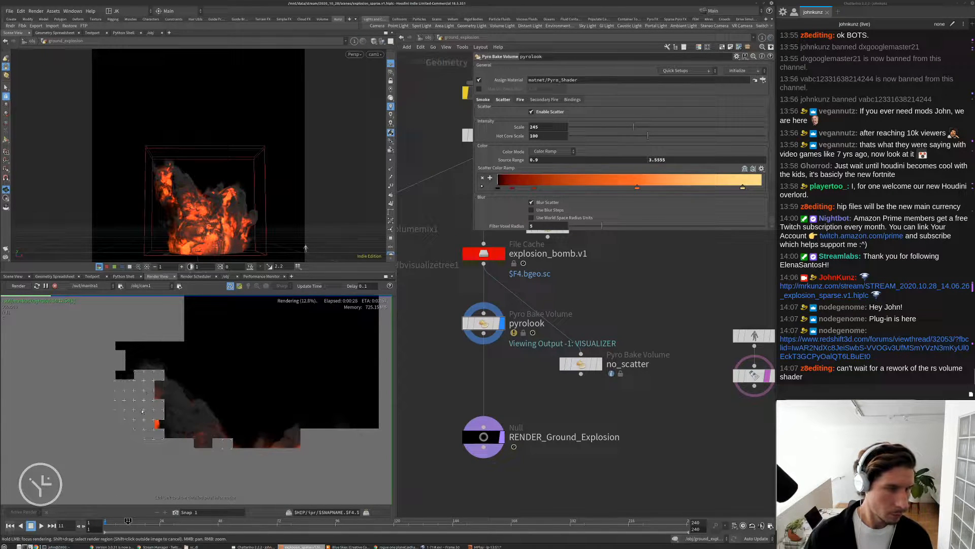
{"action": "scroll", "coordinate": [155, 410], "scroll_direction": "up", "scroll_amount": 2}
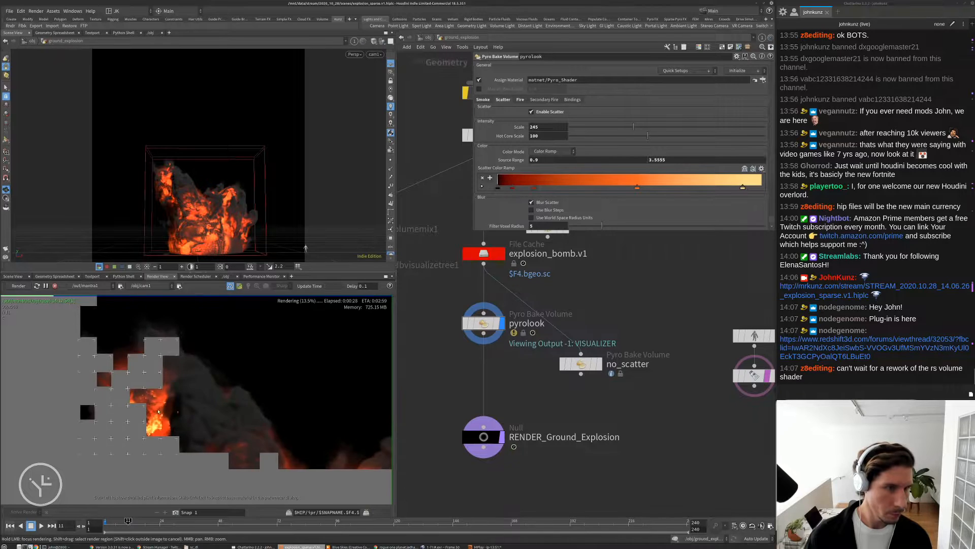
{"action": "middle_click_drag", "start_coordinate": [158, 411], "coordinate": [164, 397]}
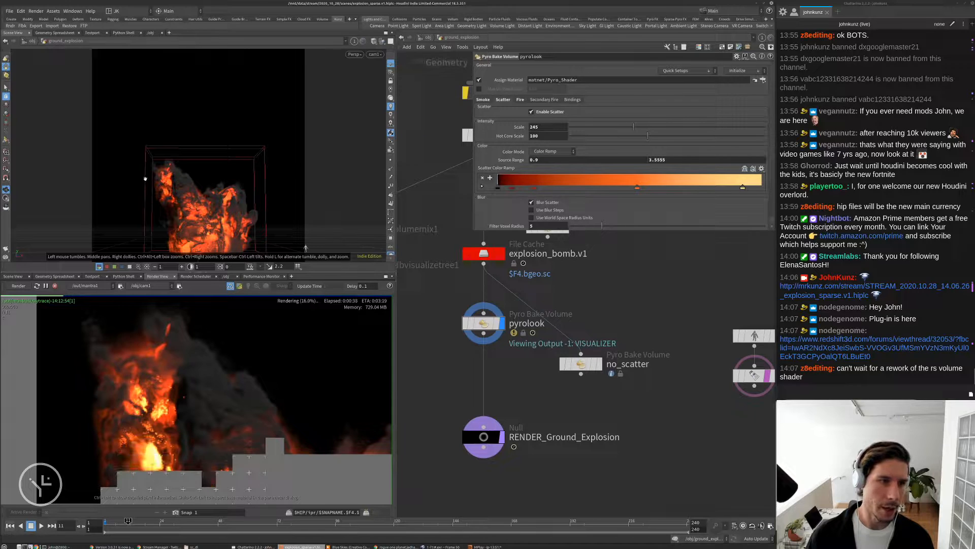
{"action": "scroll", "coordinate": [164, 410], "scroll_direction": "down", "scroll_amount": 2}
{"action": "middle_click_drag", "start_coordinate": [164, 409], "coordinate": [155, 359]}
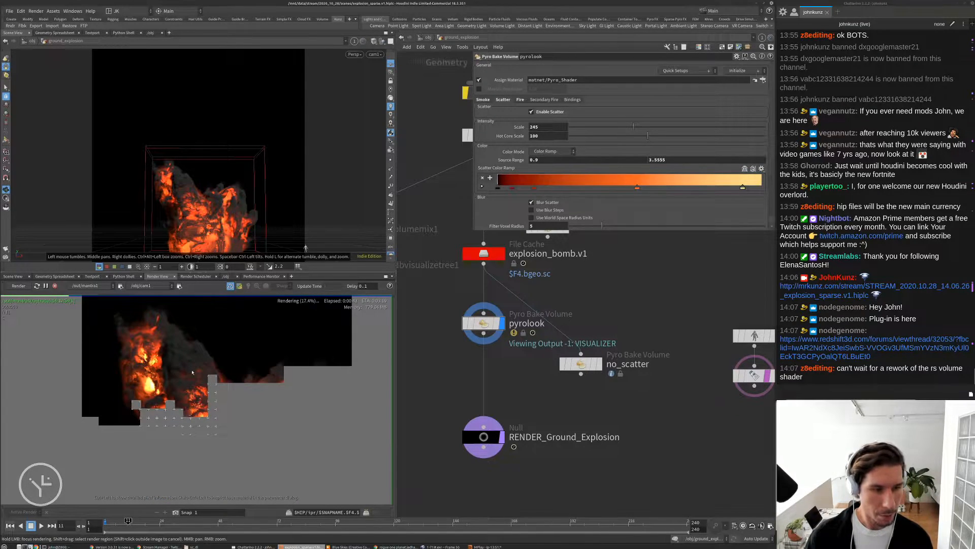
{"action": "middle_click_drag", "start_coordinate": [199, 403], "coordinate": [172, 384]}
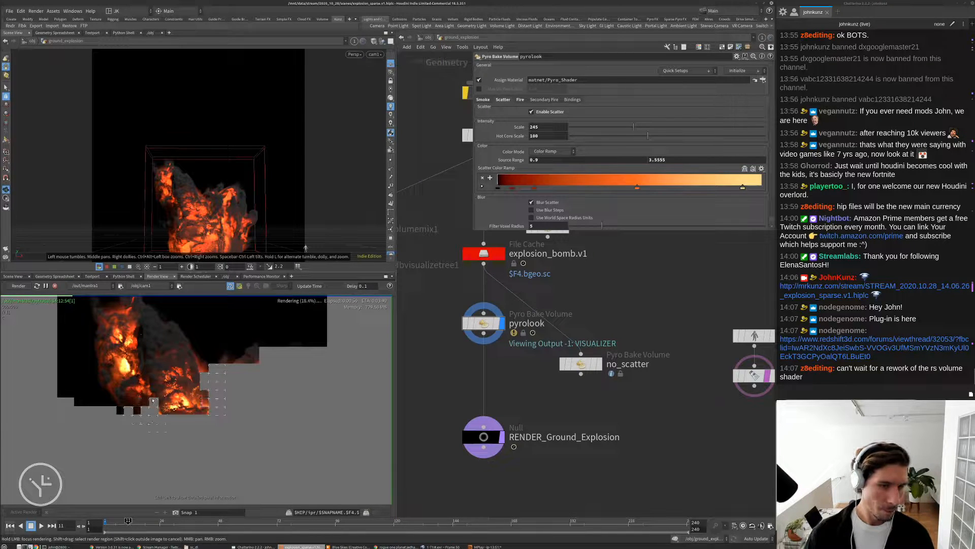
{"action": "scroll", "coordinate": [173, 402], "scroll_direction": "up", "scroll_amount": 3}
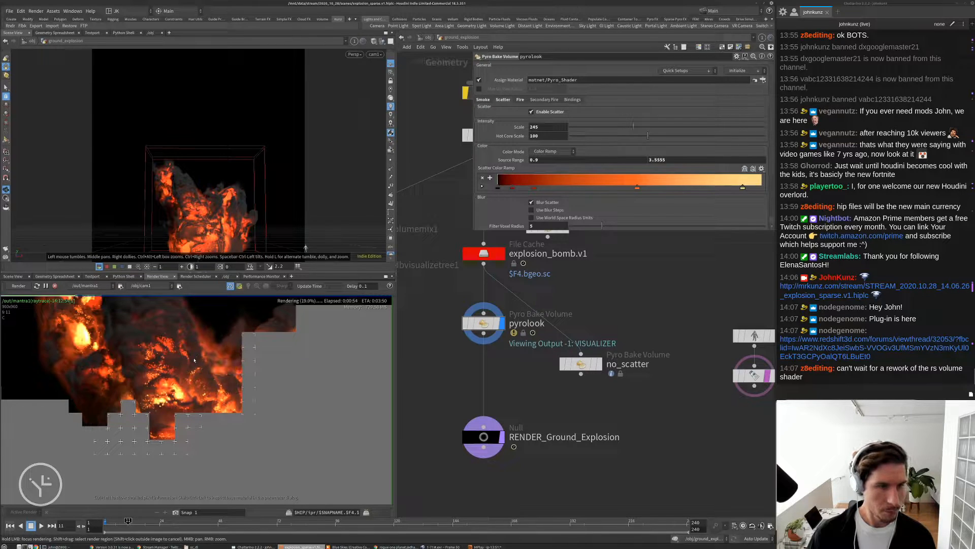
{"action": "left_click", "coordinate": [54, 285]}
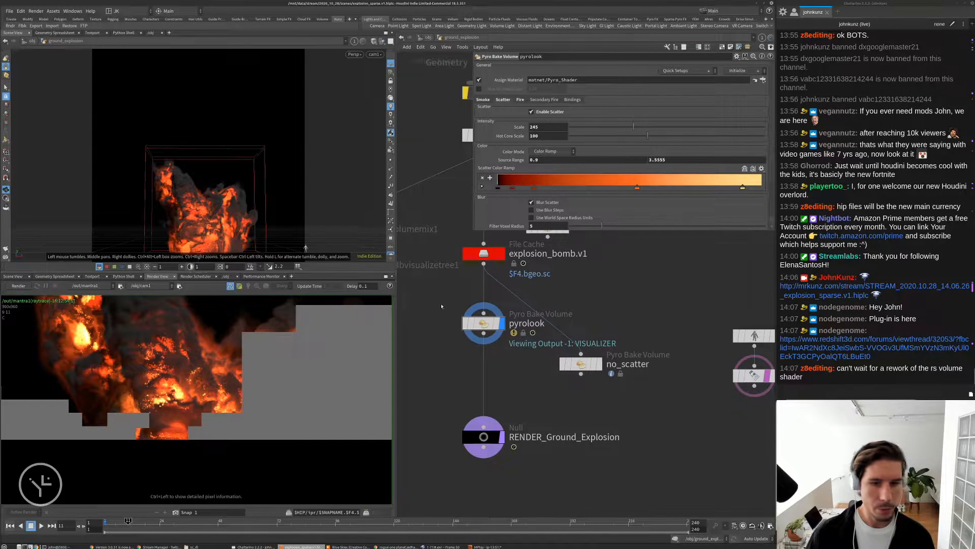
Check which geometry files explosion_bomb.v1 has cached and leave its file selection unchanged.
{"action": "left_click", "coordinate": [483, 253]}
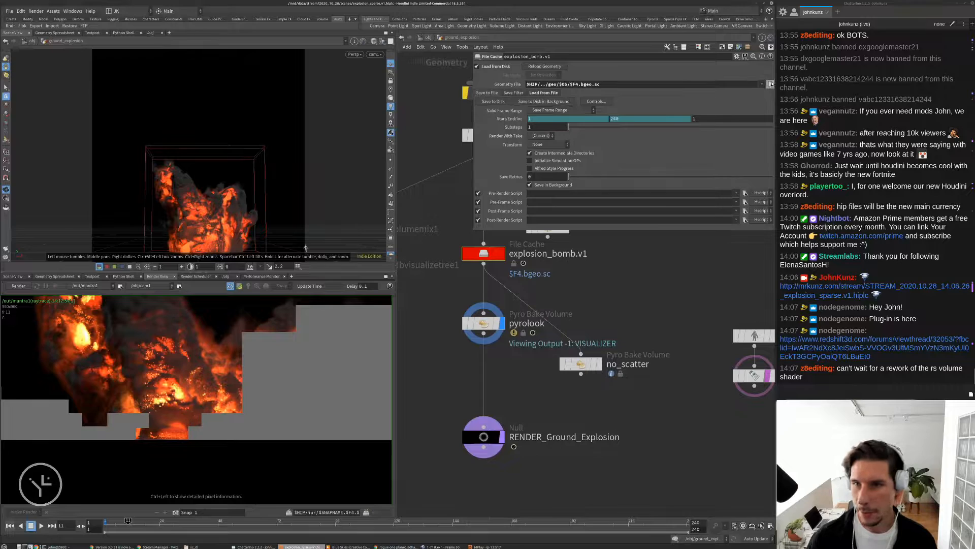
{"action": "left_click", "coordinate": [770, 84]}
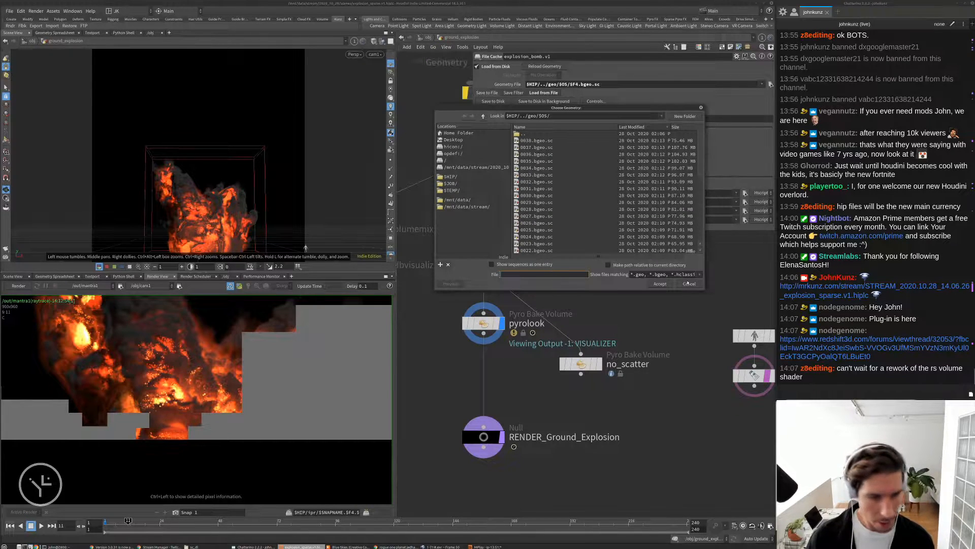
{"action": "left_click", "coordinate": [688, 284]}
Delete the existing mantra1 node from the out network.
{"action": "left_click", "coordinate": [429, 38]}
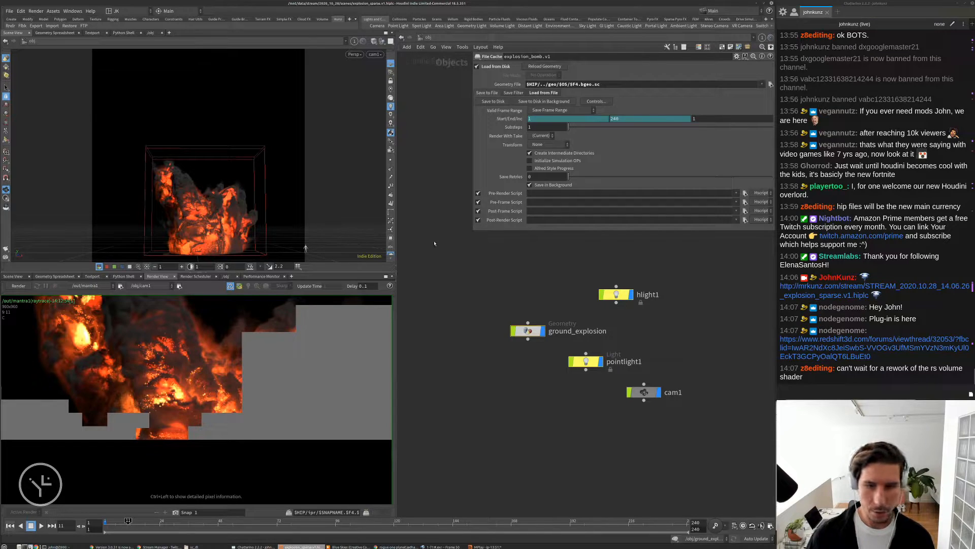
{"action": "key", "text": "u"}
{"action": "left_click", "coordinate": [427, 220]}
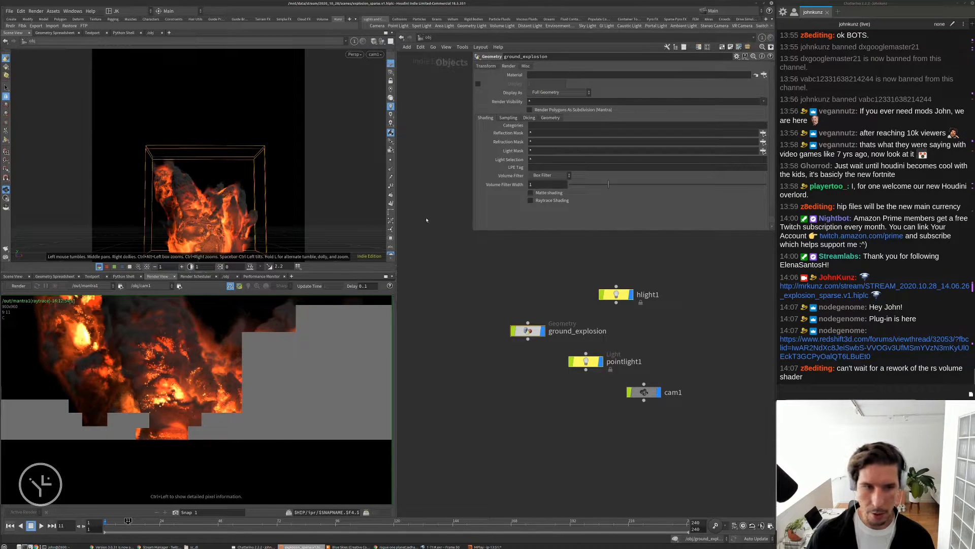
{"action": "left_click", "coordinate": [423, 39]}
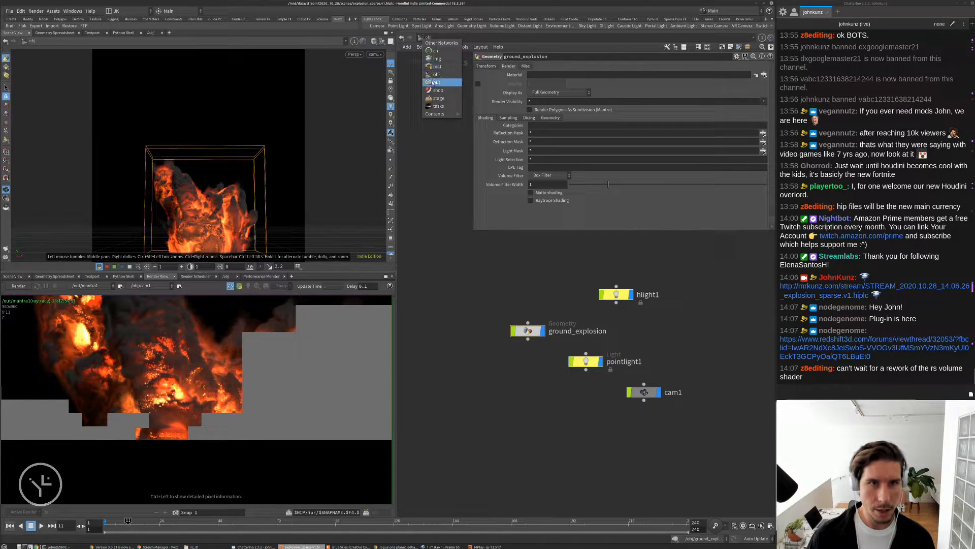
{"action": "left_click", "coordinate": [434, 82]}
{"action": "middle_click_drag", "start_coordinate": [558, 343], "coordinate": [562, 379]}
{"action": "left_click_drag", "start_coordinate": [562, 378], "coordinate": [502, 279]}
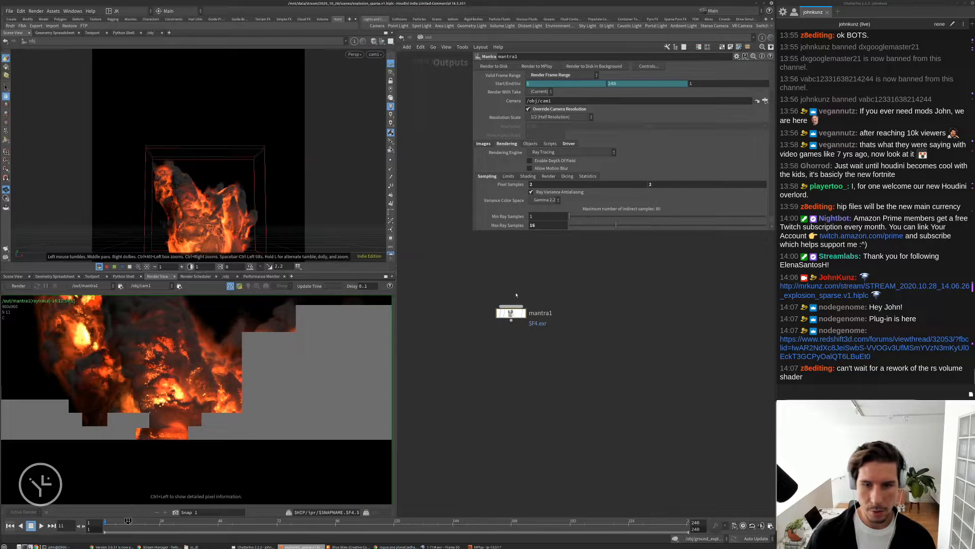
{"action": "key", "text": "Delete"}
Add a new Mantra node to the out network and show its parameters.
{"action": "key", "text": "Tab"}
{"action": "type", "text": "ma"}
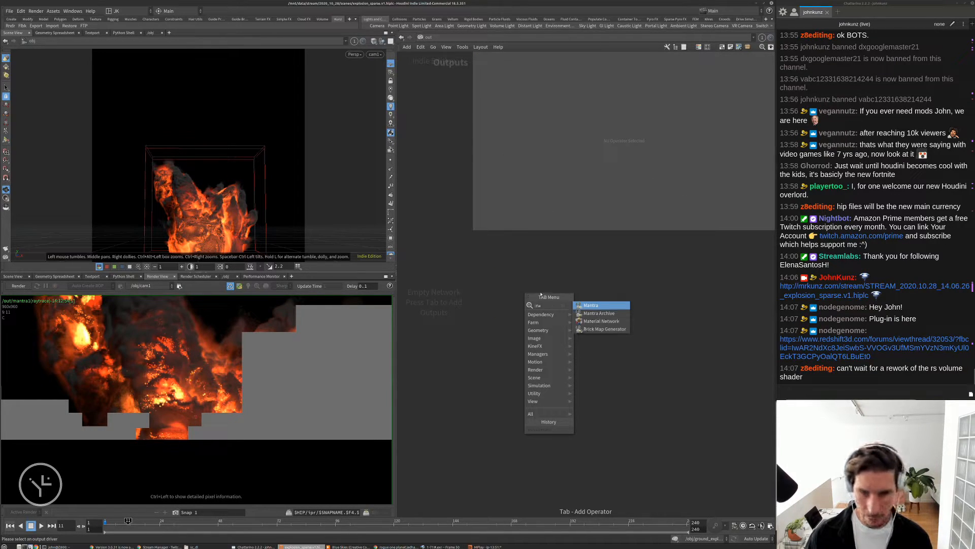
{"action": "left_click", "coordinate": [607, 306]}
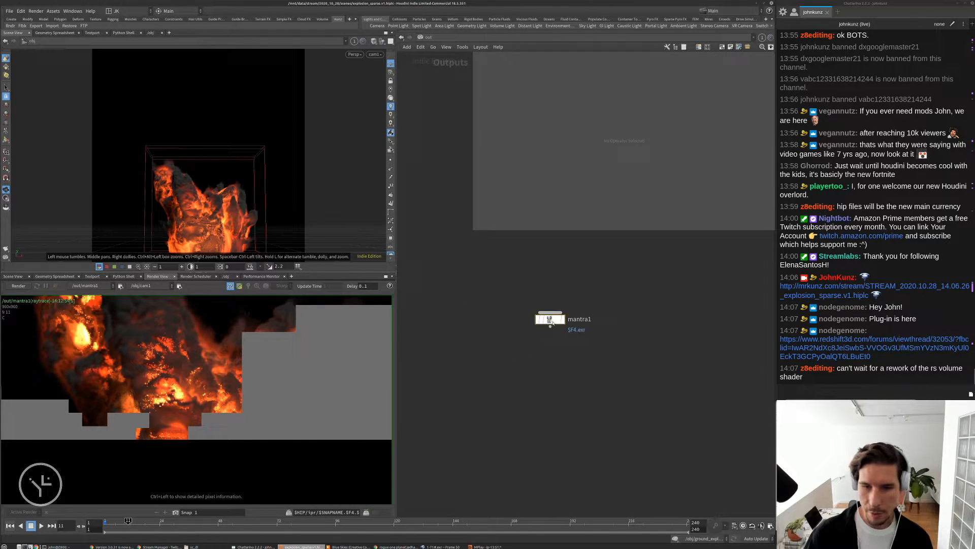
{"action": "left_click", "coordinate": [549, 320]}
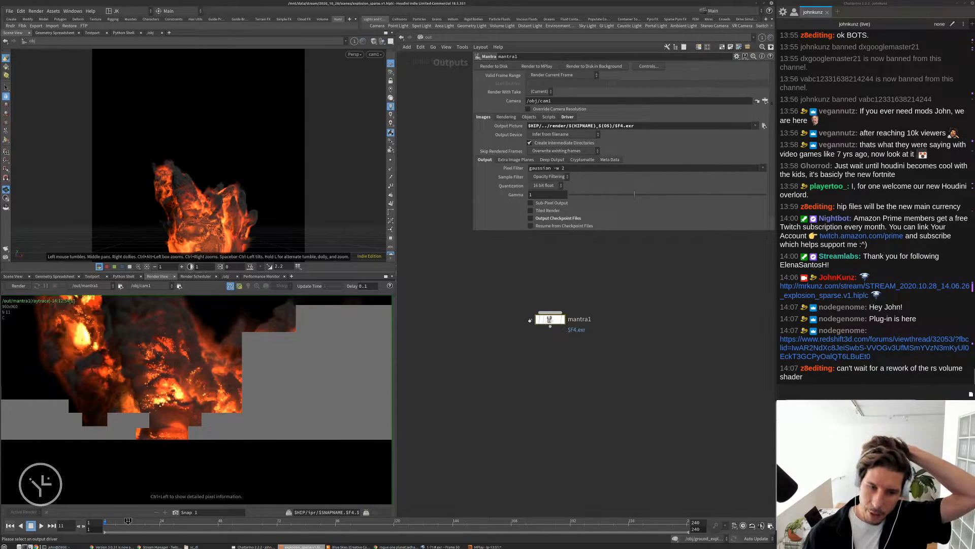
Review the new Mantra node's rendering settings and image output settings.
{"action": "scroll", "coordinate": [503, 325], "scroll_direction": "up", "scroll_amount": 3}
{"action": "middle_click_drag", "start_coordinate": [508, 309], "coordinate": [477, 351]}
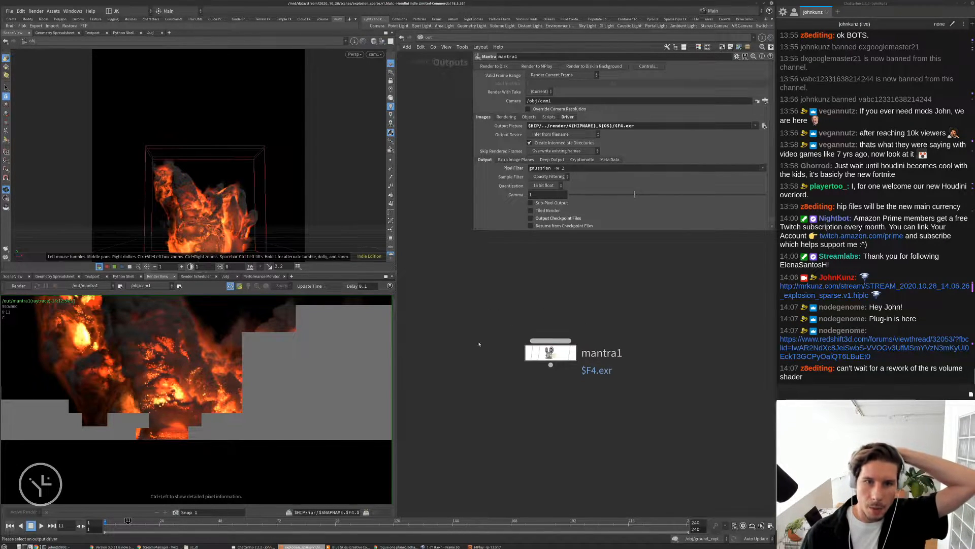
{"action": "left_click", "coordinate": [506, 117]}
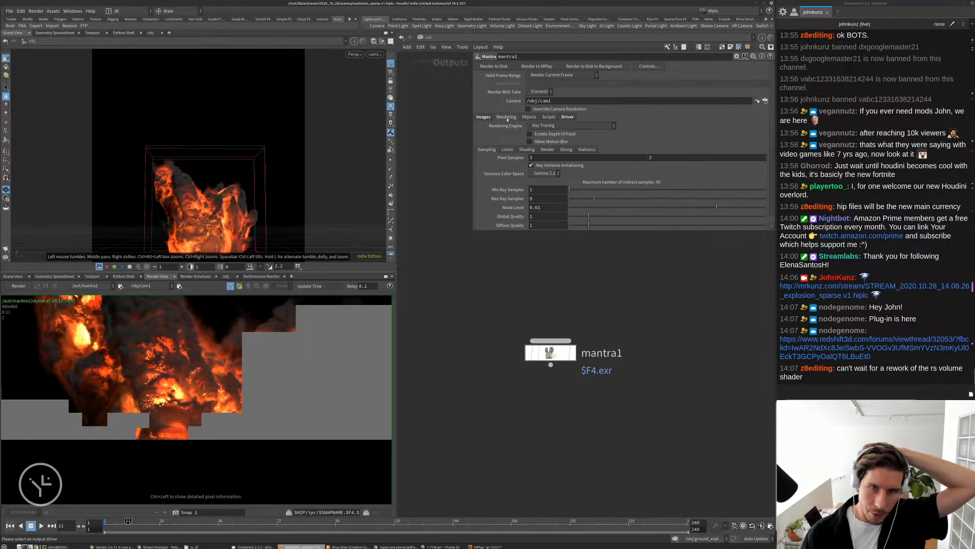
{"action": "left_click", "coordinate": [483, 117]}
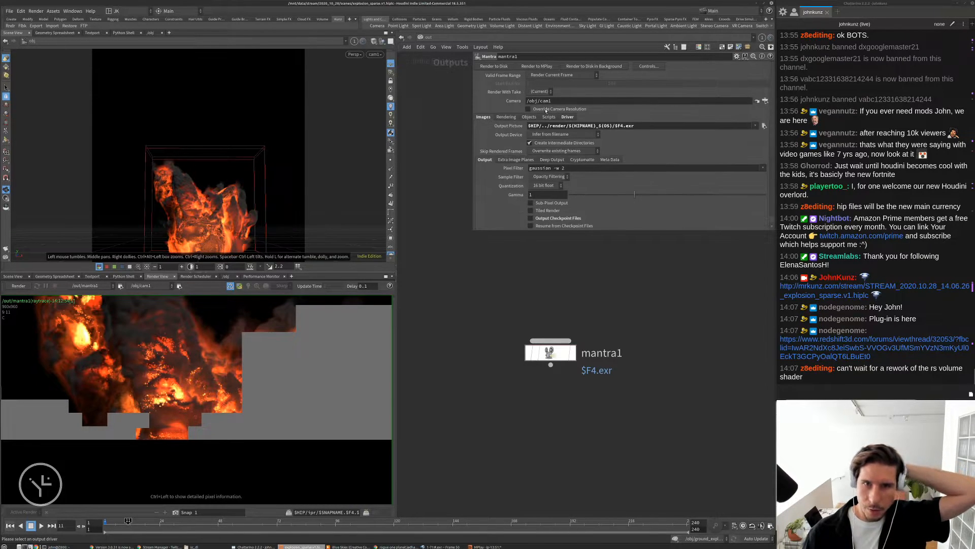
Override the camera resolution on mantra1 with a resolution scale of 1/2 (Half Resolution).
{"action": "left_click", "coordinate": [545, 110]}
{"action": "left_click", "coordinate": [566, 118]}
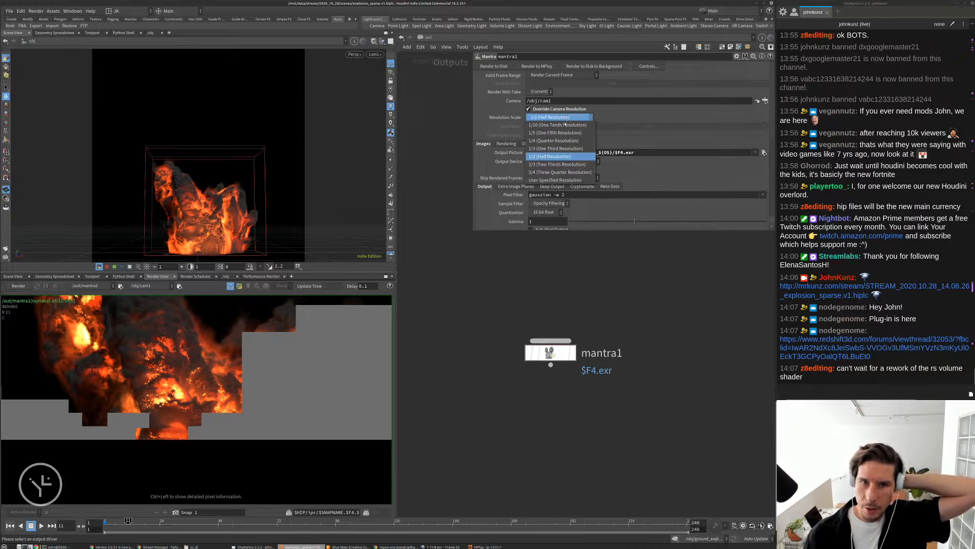
{"action": "left_click", "coordinate": [553, 142]}
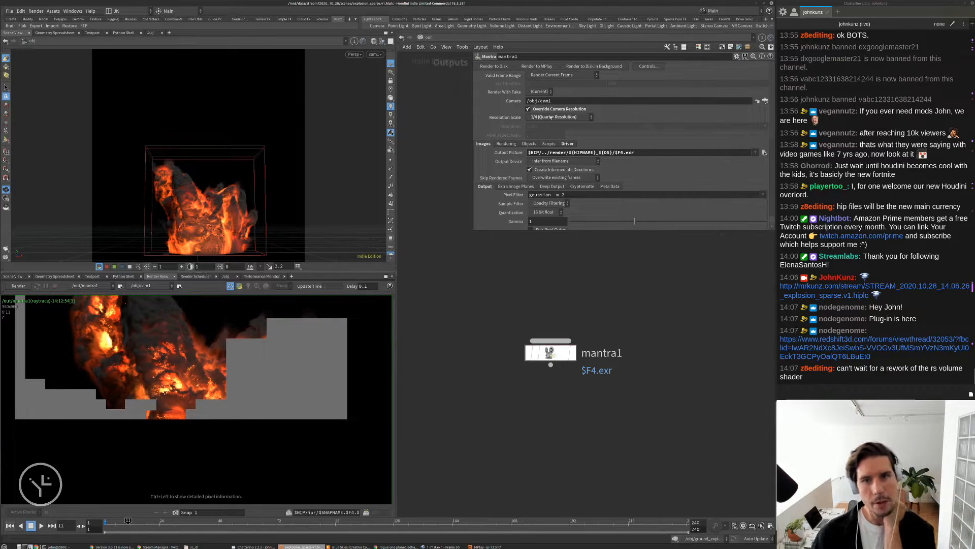
{"action": "left_click", "coordinate": [553, 117]}
{"action": "left_click", "coordinate": [550, 156]}
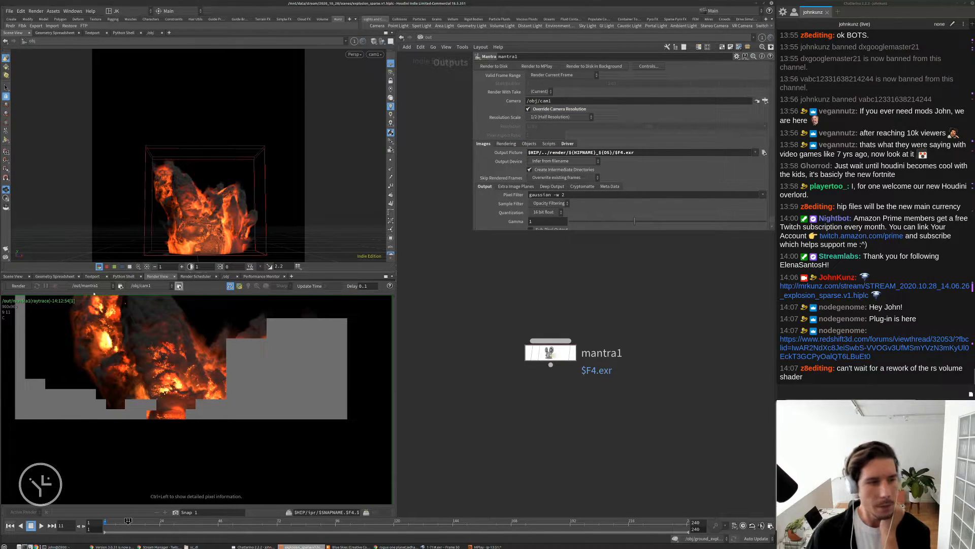
Render the explosion with mantra1 in the render view and frame the whole image.
{"action": "left_click", "coordinate": [23, 288]}
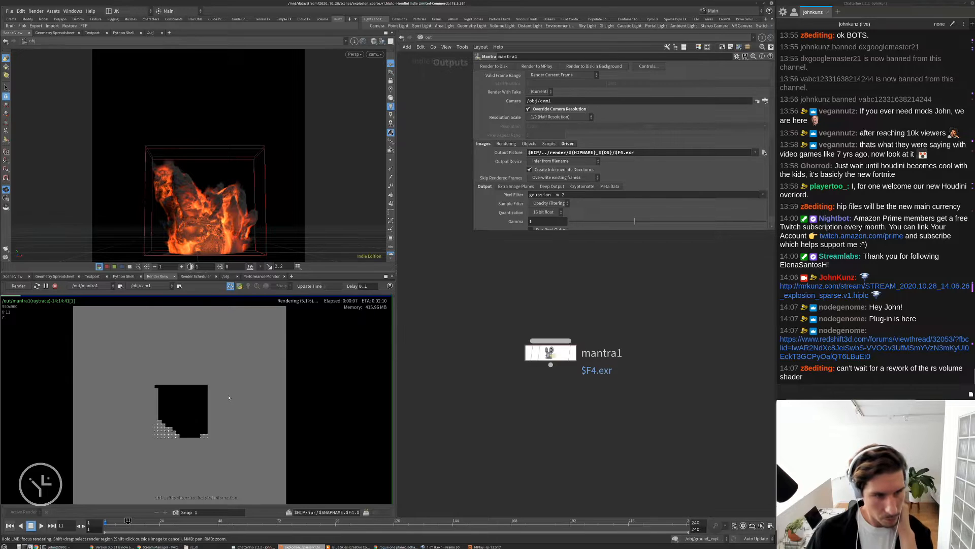
{"action": "scroll", "coordinate": [183, 419], "scroll_direction": "up", "scroll_amount": 3}
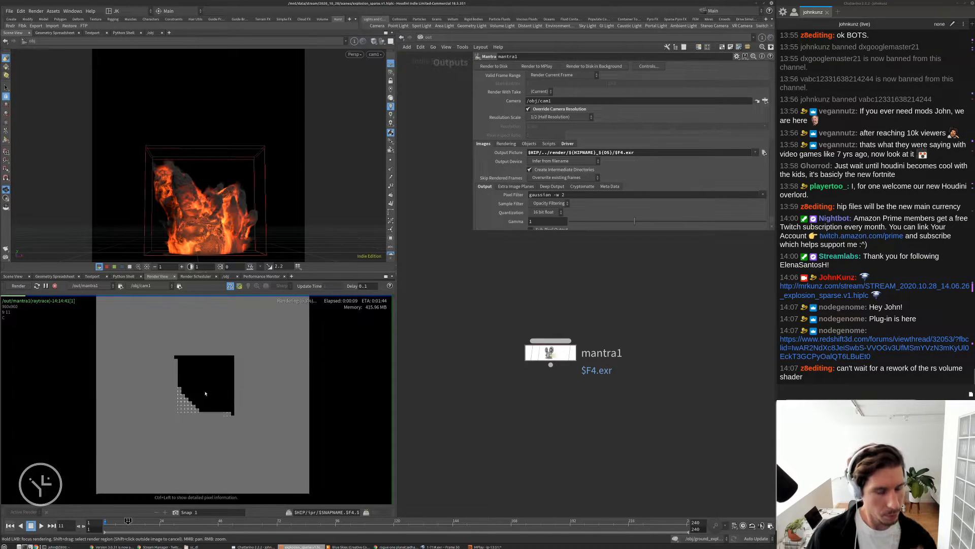
{"action": "scroll", "coordinate": [187, 391], "scroll_direction": "down", "scroll_amount": 3}
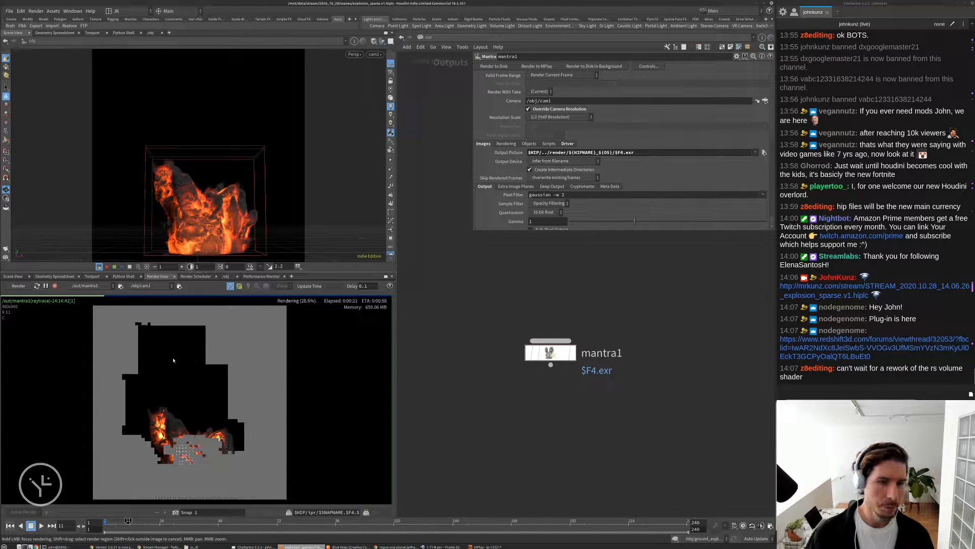
{"action": "middle_click_drag", "start_coordinate": [187, 414], "coordinate": [174, 398]}
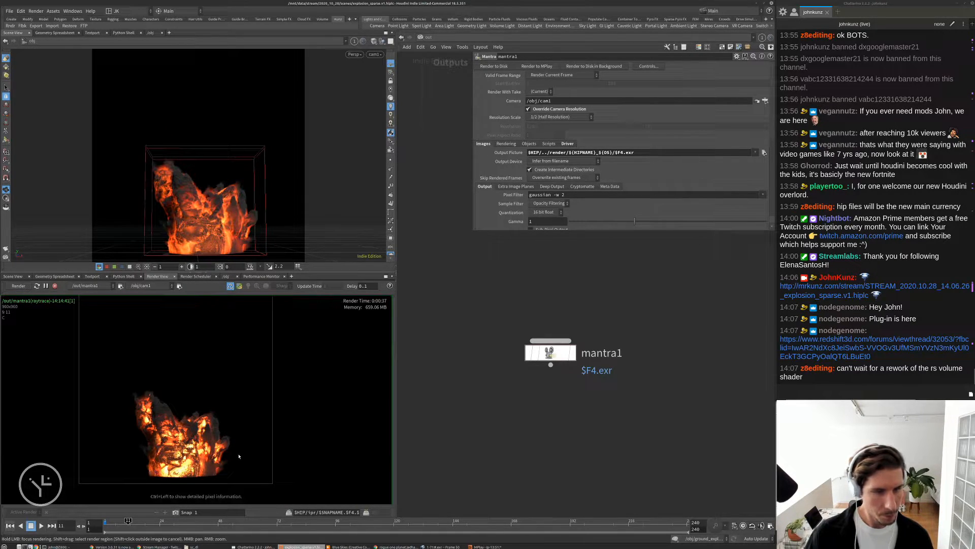
Stop the live render and store a snapshot of the explosion image for comparison.
{"action": "left_click", "coordinate": [55, 286]}
{"action": "left_click", "coordinate": [176, 513]}
{"action": "scroll", "coordinate": [183, 464], "scroll_direction": "up", "scroll_amount": 4}
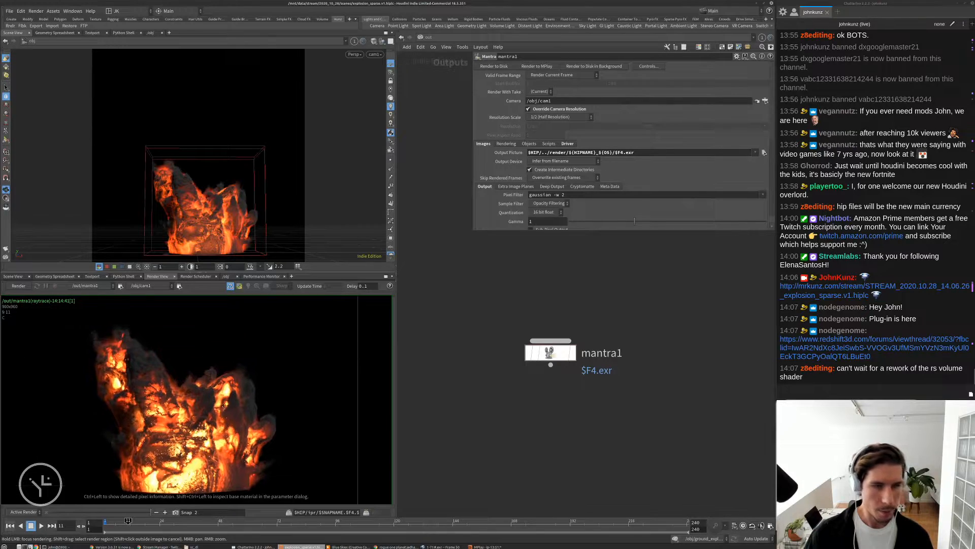
Turn off Ray Variance Antialiasing in mantra1's sampling settings, render again and inspect the noise in the fire and smoke.
{"action": "left_click", "coordinate": [506, 144]}
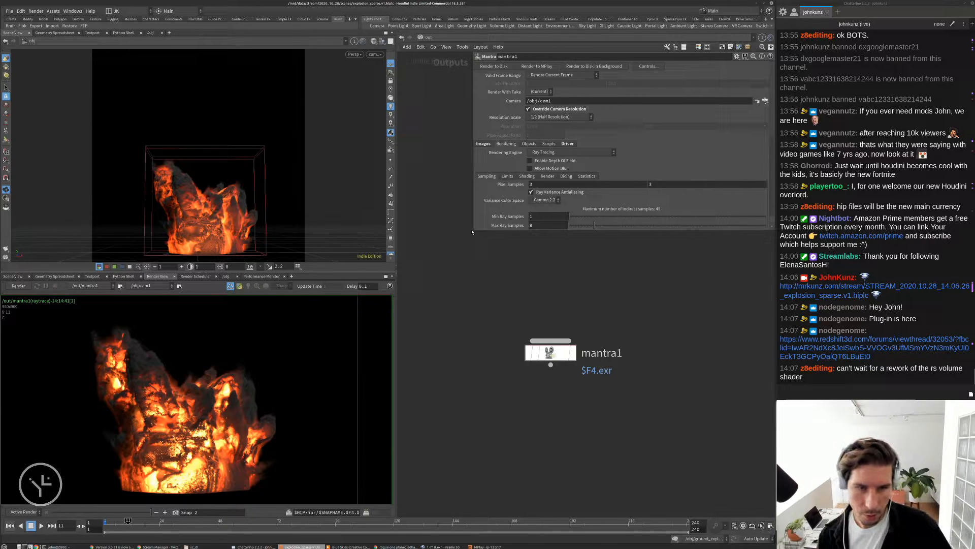
{"action": "left_click_drag", "start_coordinate": [472, 231], "coordinate": [484, 327]}
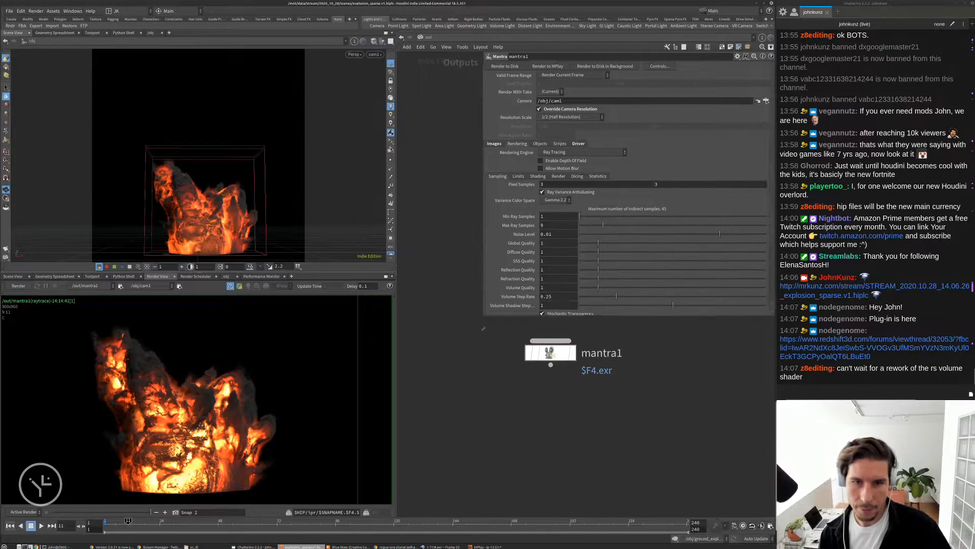
{"action": "left_click", "coordinate": [572, 193]}
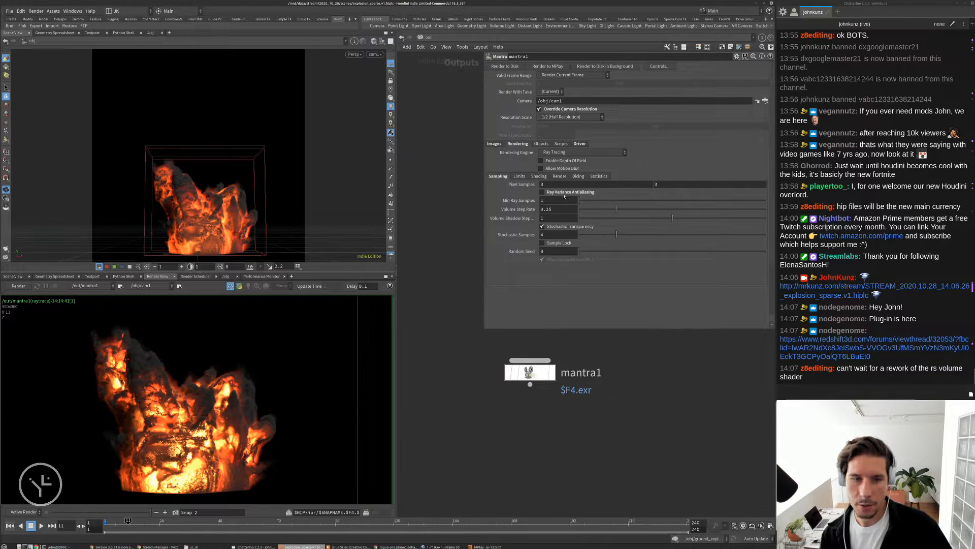
{"action": "left_click", "coordinate": [18, 286]}
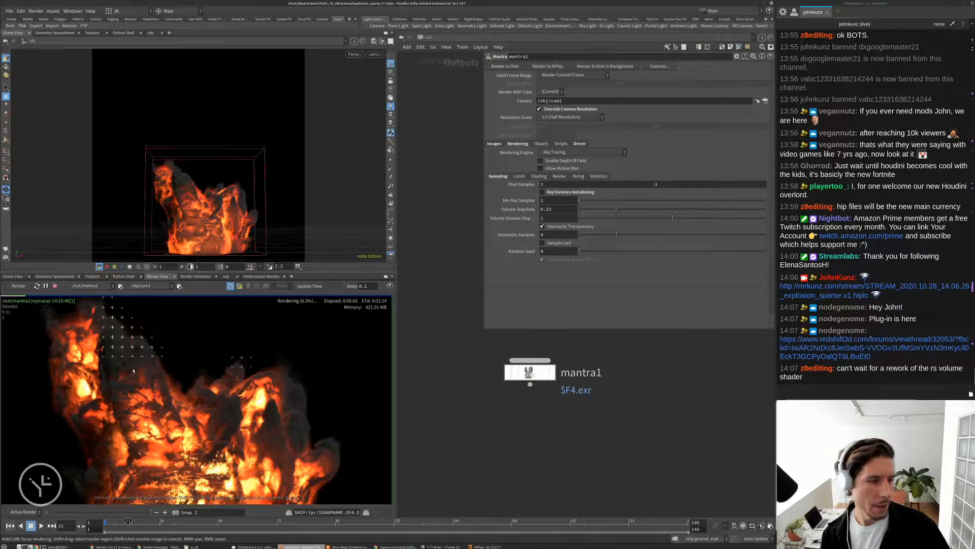
{"action": "middle_click_drag", "start_coordinate": [133, 366], "coordinate": [160, 364]}
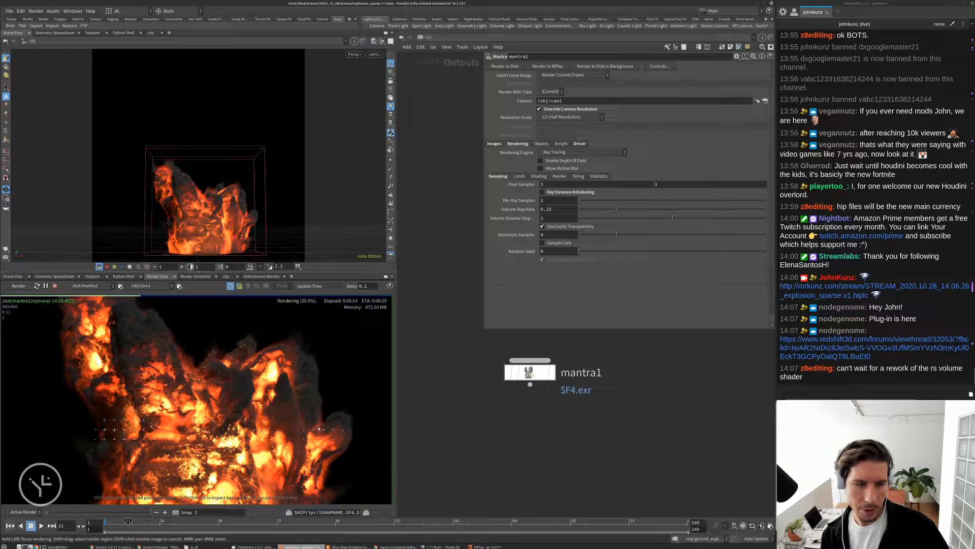
{"action": "scroll", "coordinate": [160, 337], "scroll_direction": "up", "scroll_amount": 3}
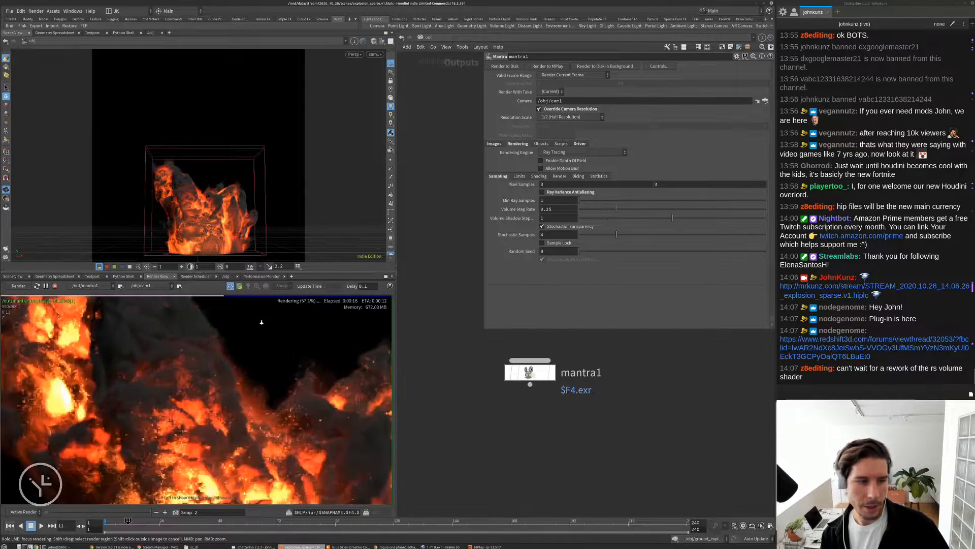
{"action": "scroll", "coordinate": [160, 337], "scroll_direction": "up", "scroll_amount": 4}
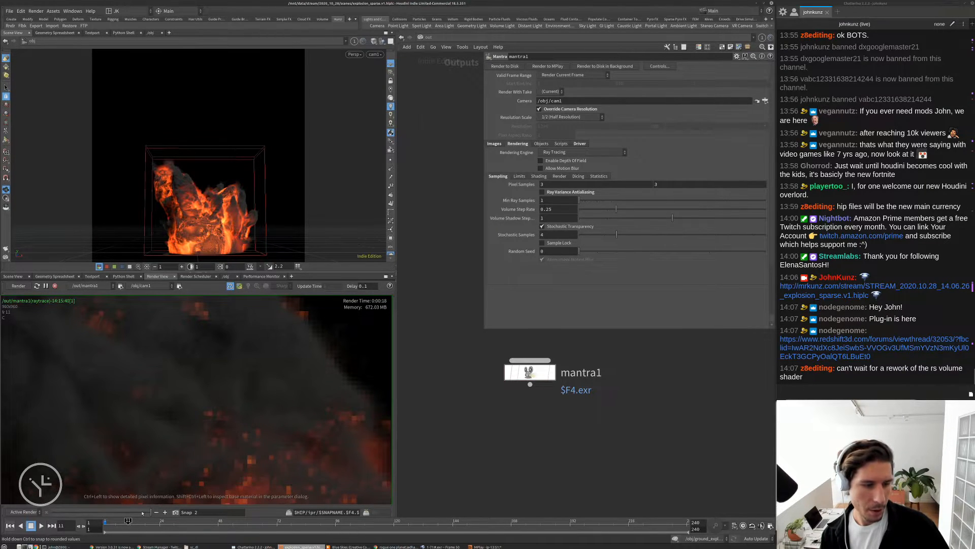
Compare the active render with the Snap 1 snapshot and examine the noise in the fire up close.
{"action": "left_click_drag", "start_coordinate": [103, 513], "coordinate": [126, 512]}
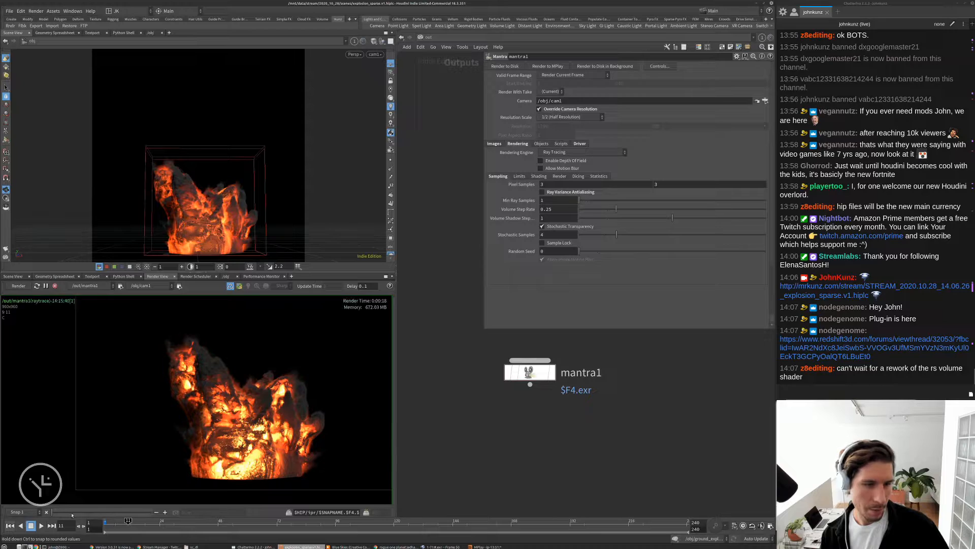
{"action": "left_click_drag", "start_coordinate": [94, 512], "coordinate": [55, 512]}
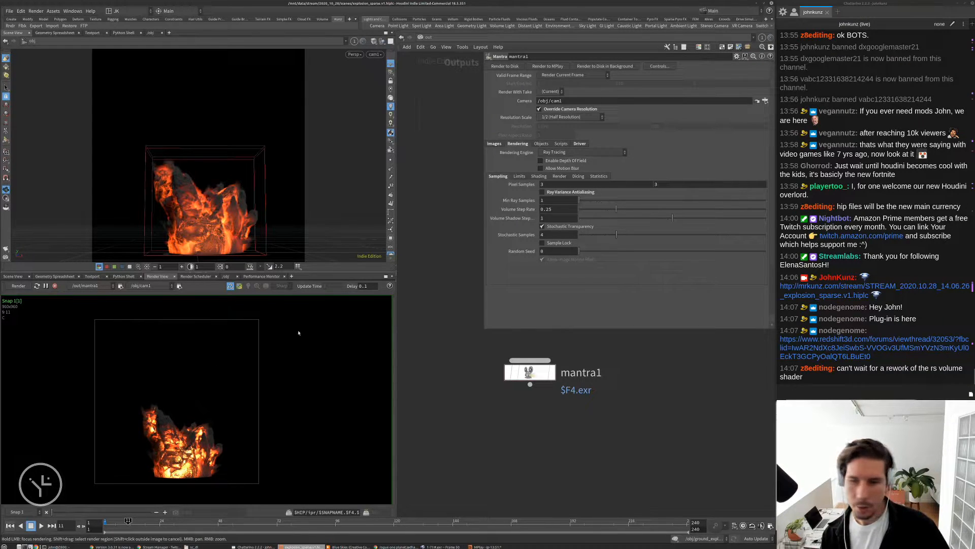
{"action": "left_click_drag", "start_coordinate": [53, 512], "coordinate": [151, 511]}
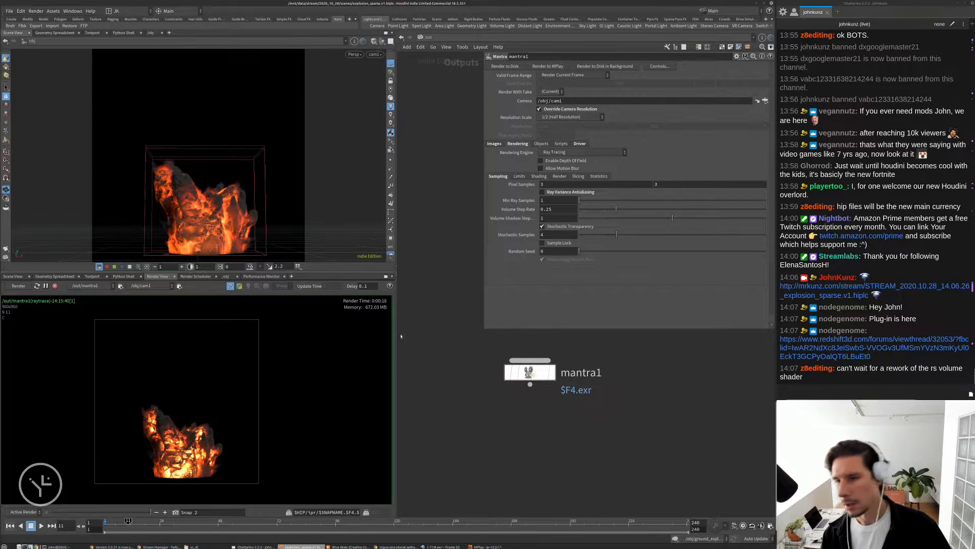
{"action": "scroll", "coordinate": [202, 354], "scroll_direction": "up", "scroll_amount": 5}
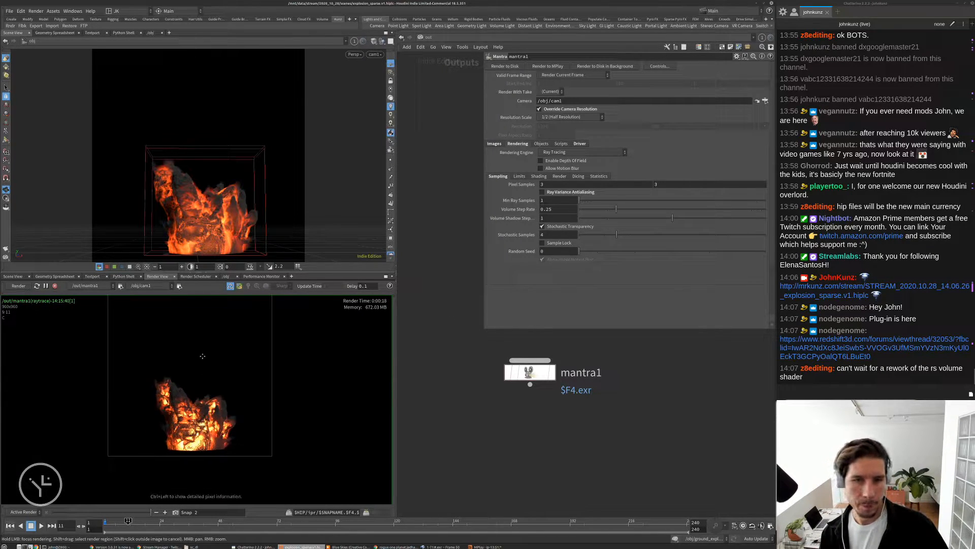
{"action": "scroll", "coordinate": [293, 336], "scroll_direction": "up", "scroll_amount": 5}
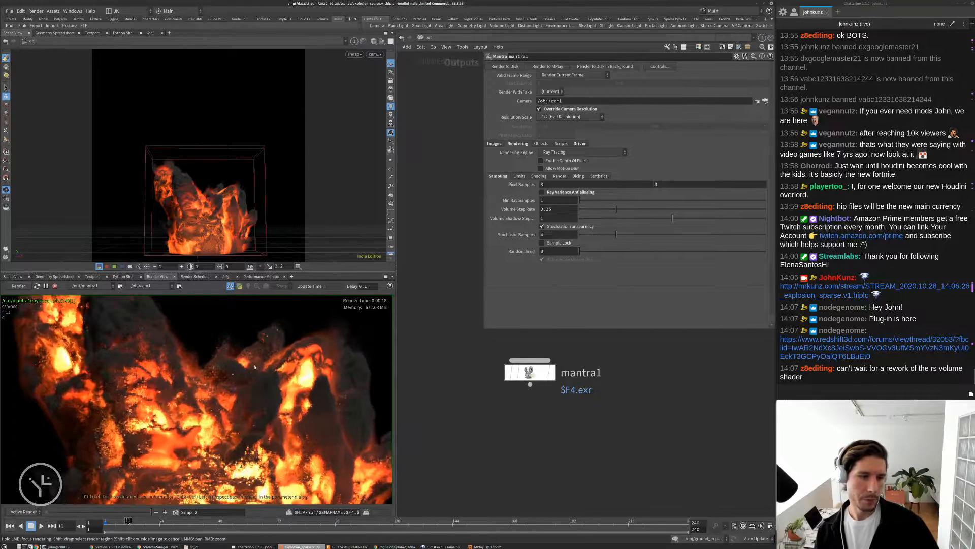
Set mantra1's pixel samples to 2 by 2 and check the updated explosion render.
{"action": "middle_click_drag", "start_coordinate": [221, 354], "coordinate": [219, 308]}
{"action": "double_click", "coordinate": [557, 184]}
{"action": "type", "text": "2"}
{"action": "key", "text": "Tab"}
{"action": "type", "text": "2"}
{"action": "key", "text": "Return"}
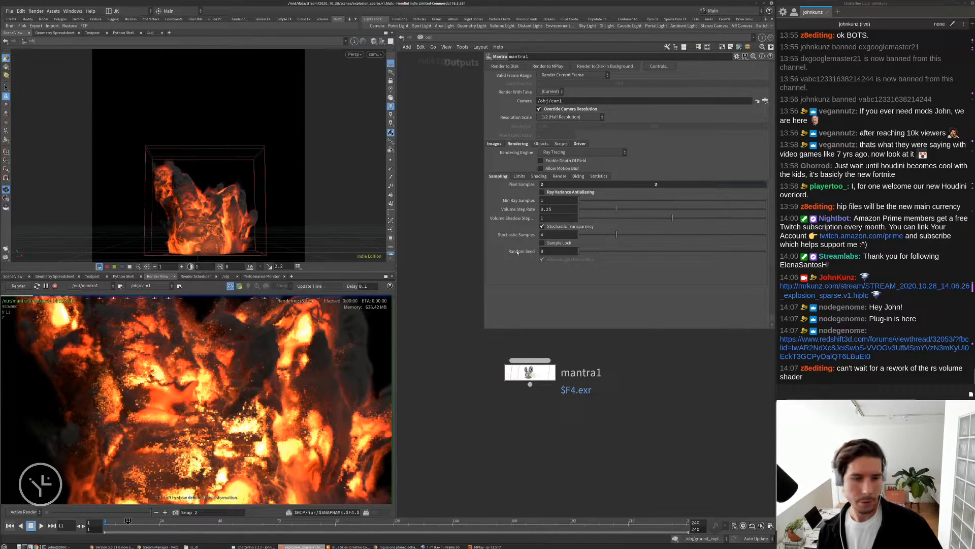
{"action": "scroll", "coordinate": [260, 350], "scroll_direction": "down", "scroll_amount": 3}
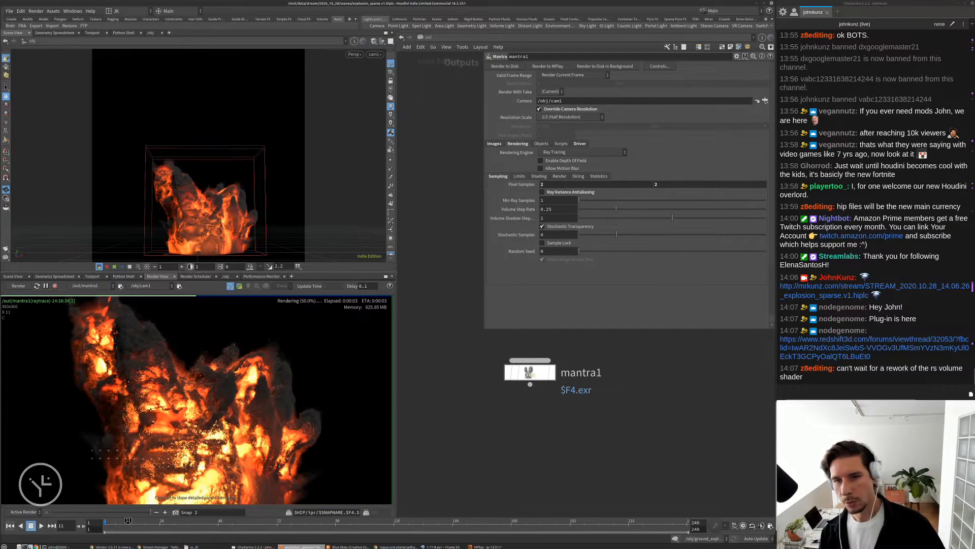
{"action": "scroll", "coordinate": [211, 423], "scroll_direction": "down", "scroll_amount": 2}
{"action": "middle_click_drag", "start_coordinate": [211, 423], "coordinate": [208, 429]}
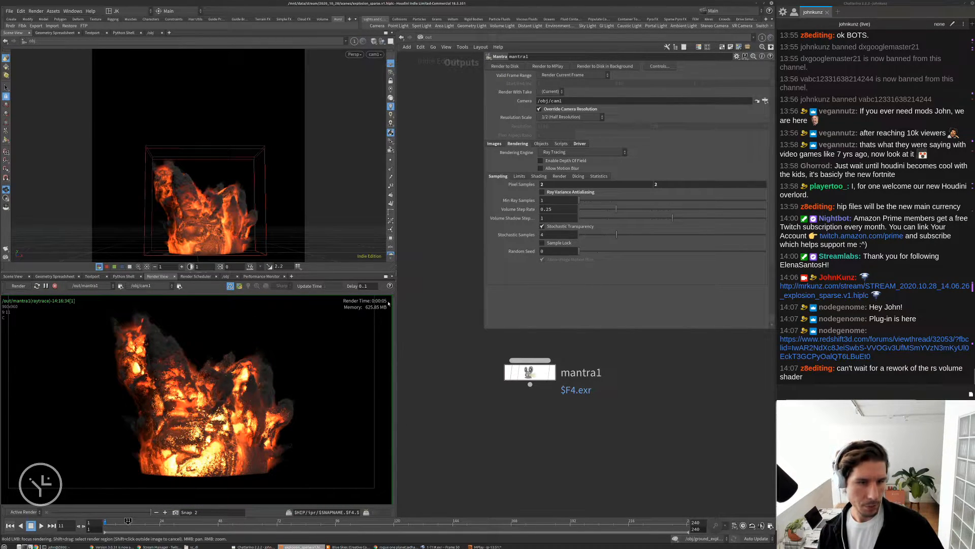
Restart the explosion render with the reduced pixel samples and examine its noise and render time.
{"action": "left_click", "coordinate": [16, 287]}
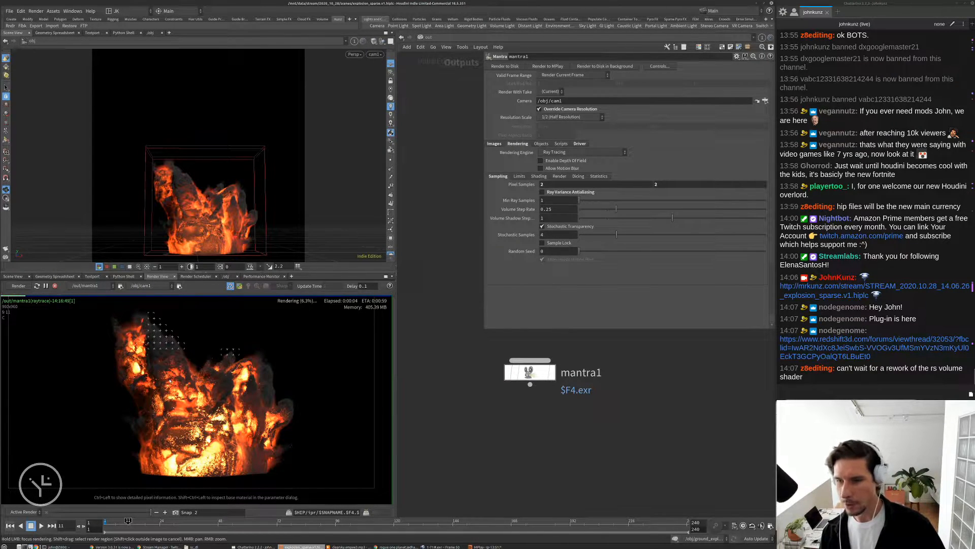
{"action": "scroll", "coordinate": [175, 351], "scroll_direction": "up", "scroll_amount": 3}
{"action": "middle_click_drag", "start_coordinate": [178, 352], "coordinate": [173, 395]}
{"action": "scroll", "coordinate": [163, 356], "scroll_direction": "up", "scroll_amount": 3}
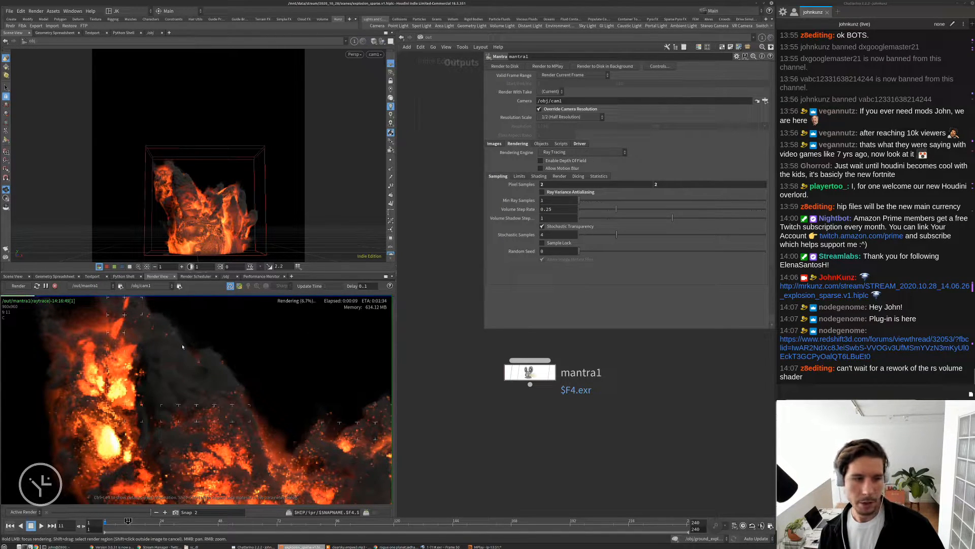
{"action": "scroll", "coordinate": [203, 376], "scroll_direction": "down", "scroll_amount": 3}
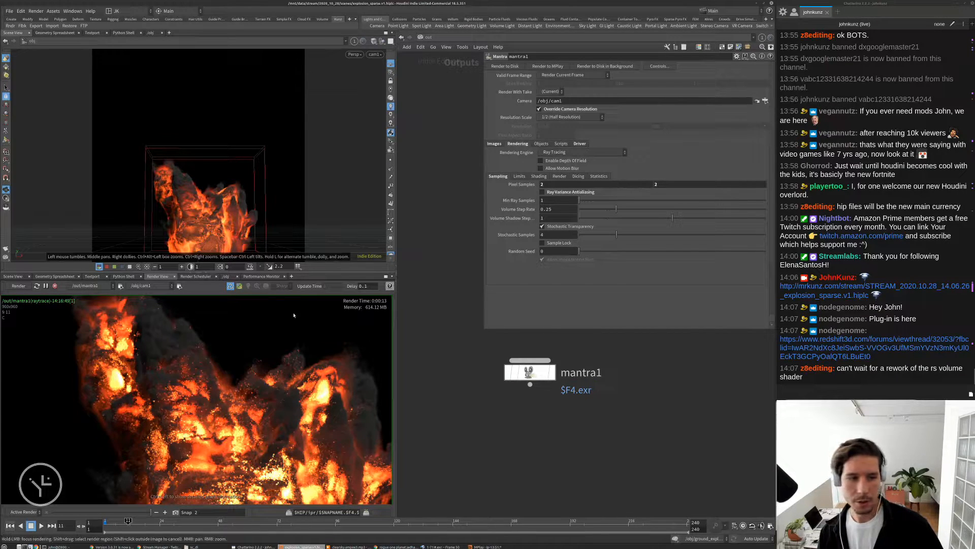
{"action": "scroll", "coordinate": [198, 351], "scroll_direction": "down", "scroll_amount": 7}
{"action": "middle_click_drag", "start_coordinate": [195, 360], "coordinate": [187, 363]}
{"action": "scroll", "coordinate": [186, 364], "scroll_direction": "up", "scroll_amount": 1}
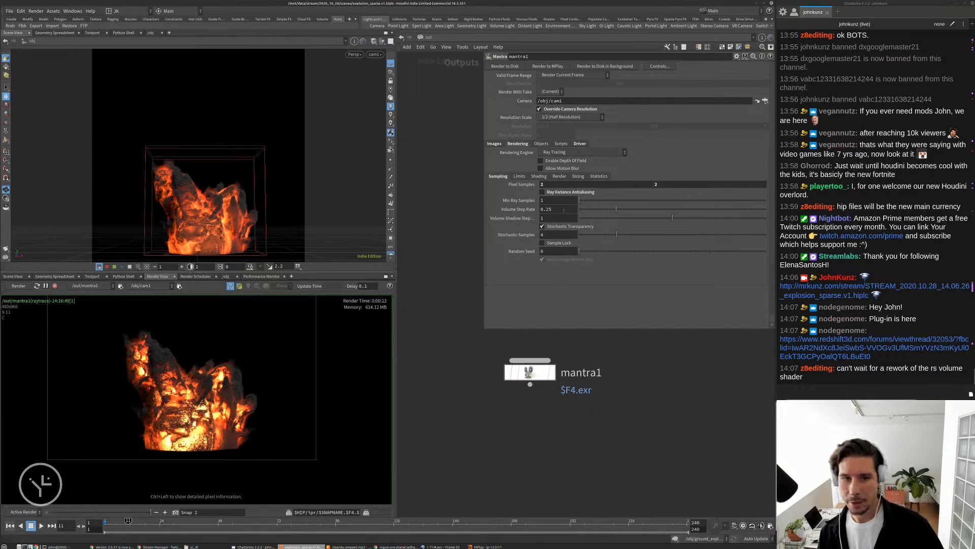
{"action": "middle_click_drag", "start_coordinate": [338, 330], "coordinate": [334, 360]}
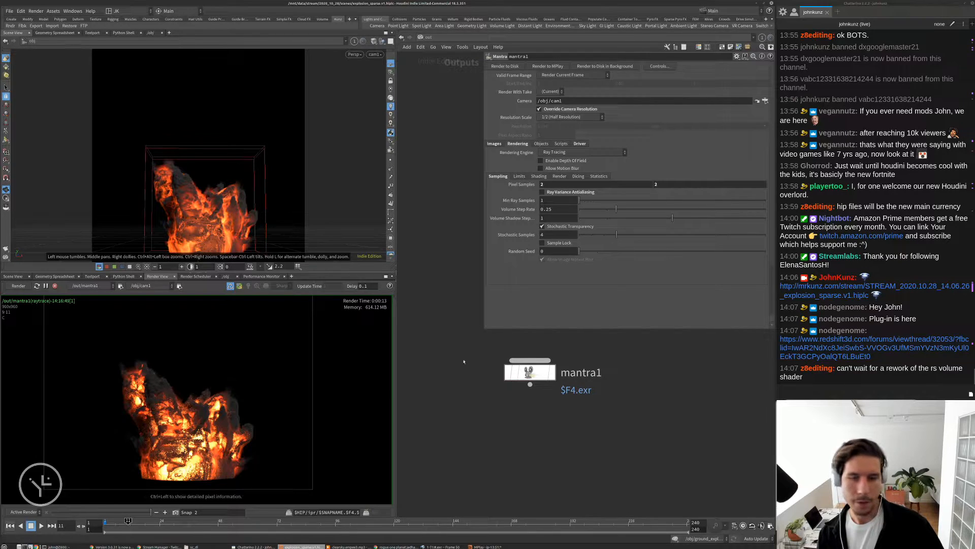
Set mantra1's volume step rate to 0.75 and inspect the fire detail in the updated render.
{"action": "left_click", "coordinate": [556, 210]}
{"action": "right_click_drag", "start_coordinate": [149, 381], "coordinate": [311, 387]}
{"action": "double_click", "coordinate": [549, 210]}
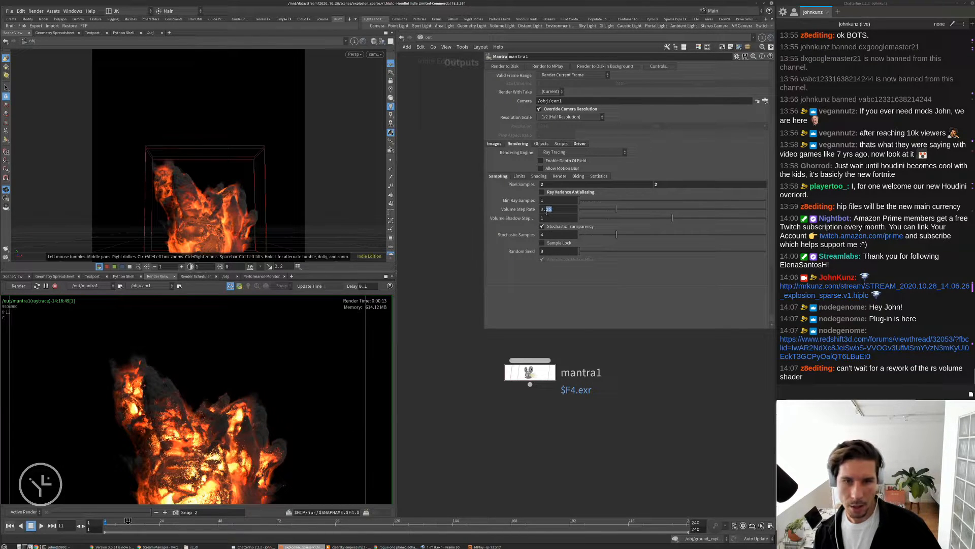
{"action": "type", "text": "7"}
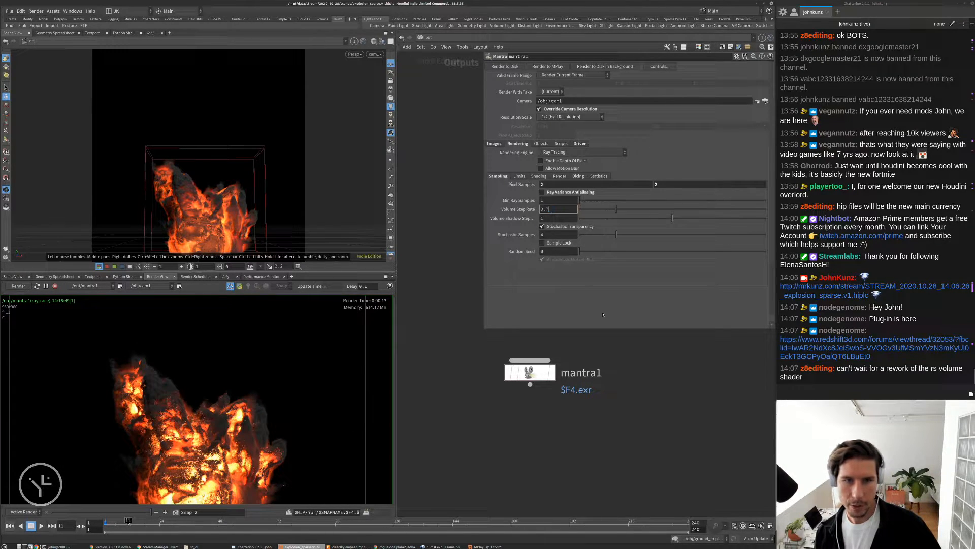
{"action": "type", "text": "5"}
{"action": "key", "text": "Return"}
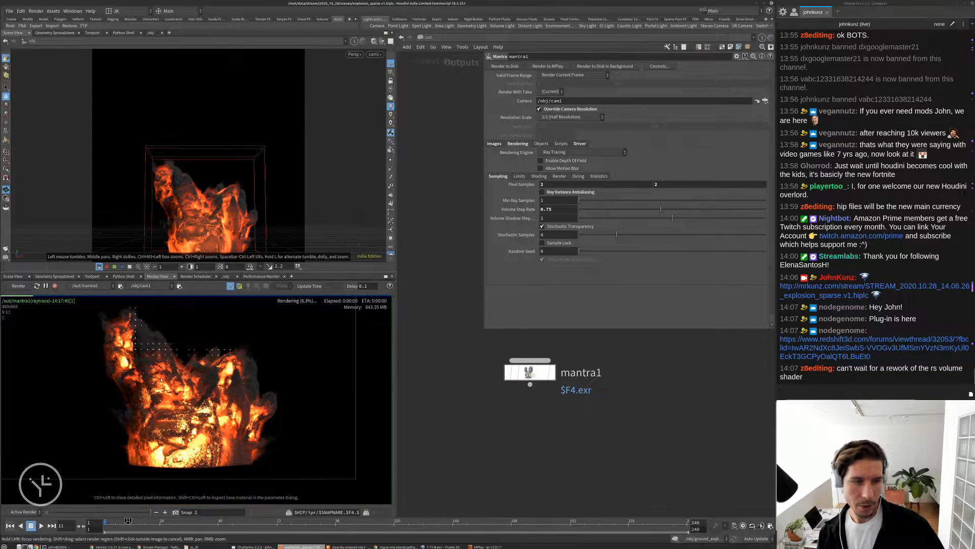
{"action": "scroll", "coordinate": [231, 358], "scroll_direction": "up", "scroll_amount": 4}
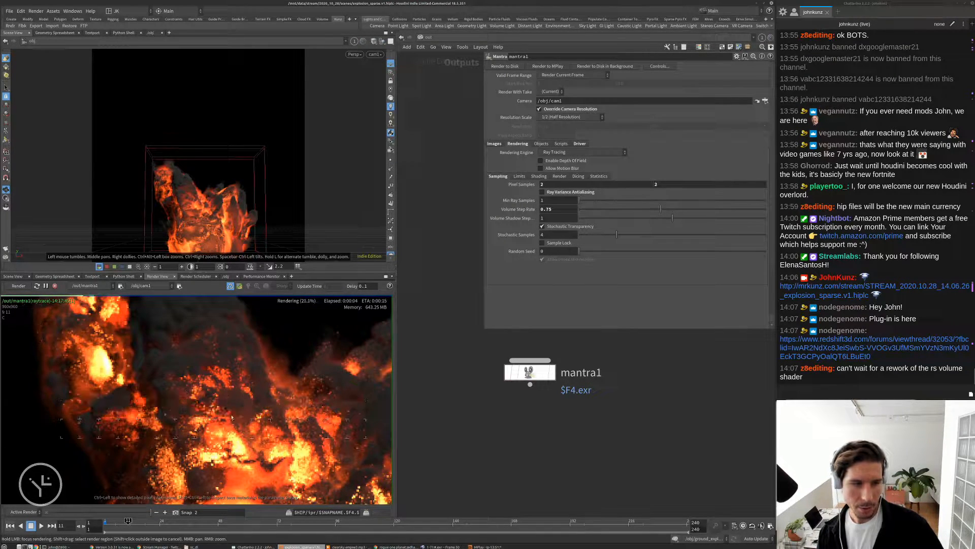
{"action": "middle_click_drag", "start_coordinate": [226, 448], "coordinate": [172, 355]}
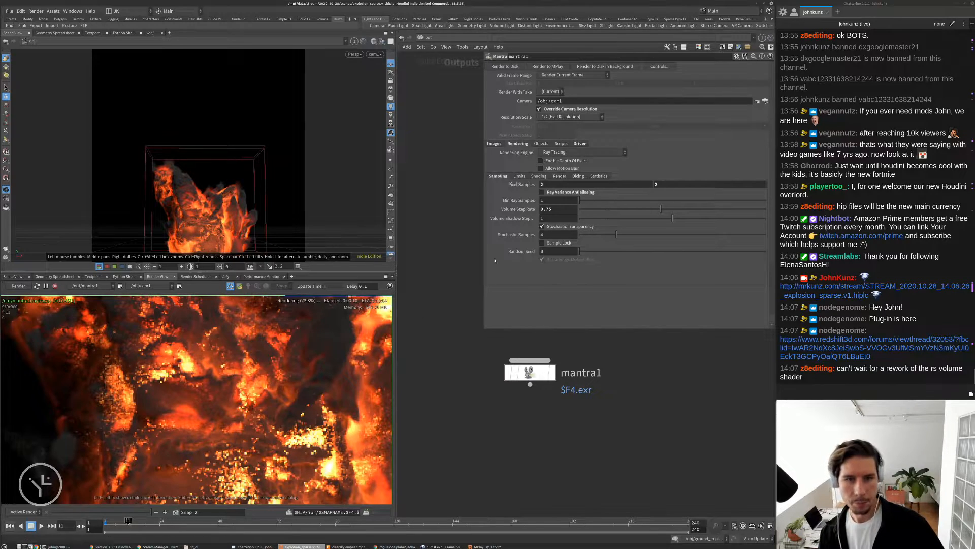
Set mantra1's volume step rate to 1 and check the whole explosion in the updated render.
{"action": "double_click", "coordinate": [546, 209]}
{"action": "type", "text": "1"}
{"action": "key", "text": "Return"}
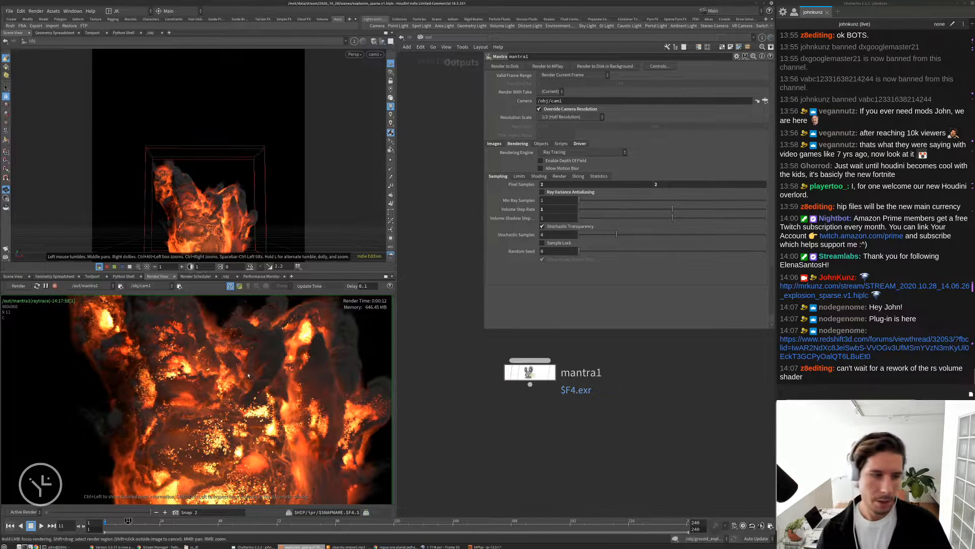
{"action": "scroll", "coordinate": [218, 418], "scroll_direction": "down", "scroll_amount": 2}
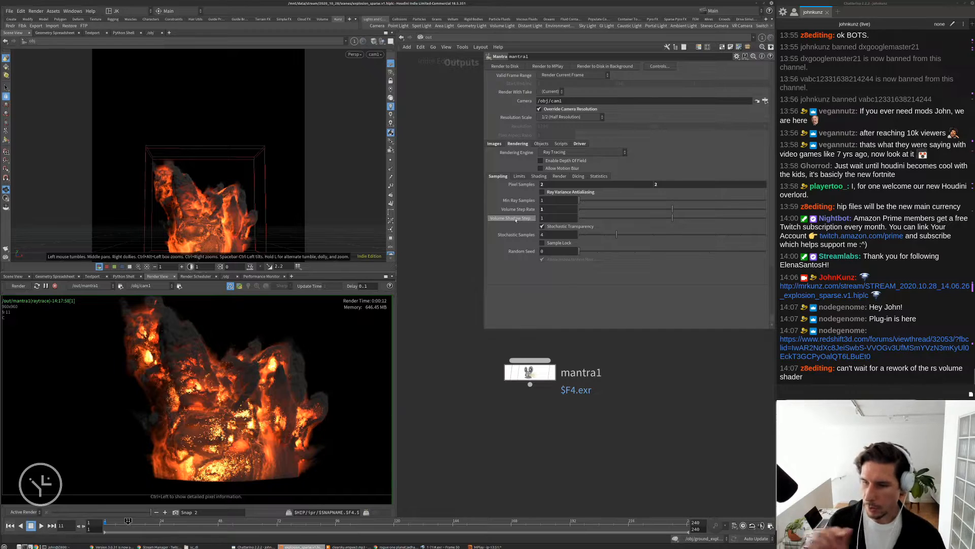
Check the description of mantra1's volume shadow step rate, and search the web in Chrome for "volume step rate houdini".
{"action": "mouse_move", "coordinate": [516, 220]}
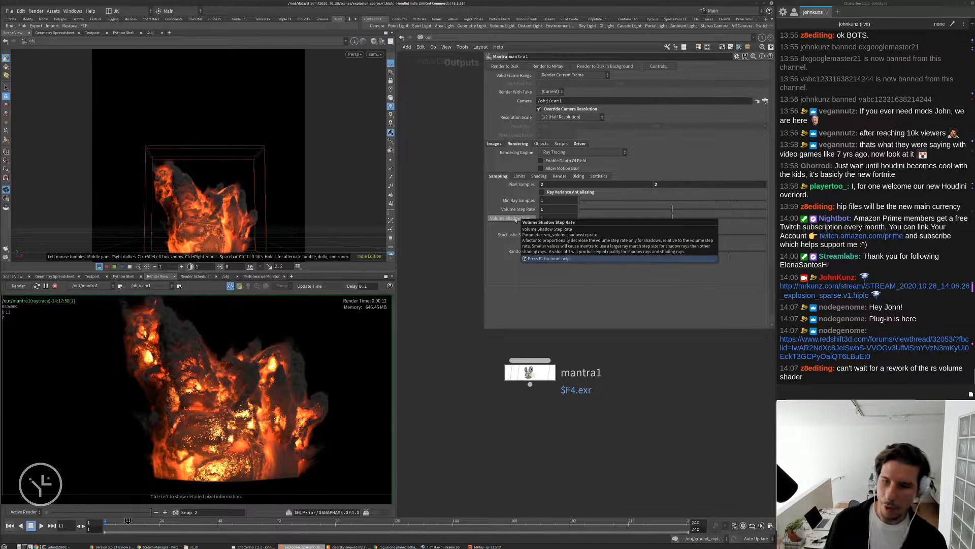
{"action": "scroll", "coordinate": [379, 363], "scroll_direction": "down", "scroll_amount": 1}
{"action": "scroll", "coordinate": [268, 389], "scroll_direction": "up", "scroll_amount": 1}
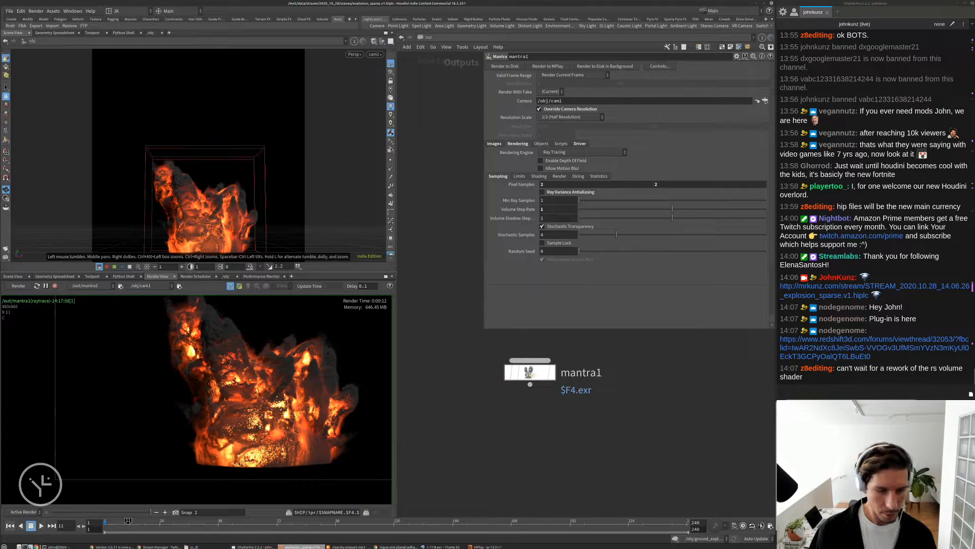
{"action": "left_click", "coordinate": [397, 546]}
{"action": "key", "text": "ctrl+t"}
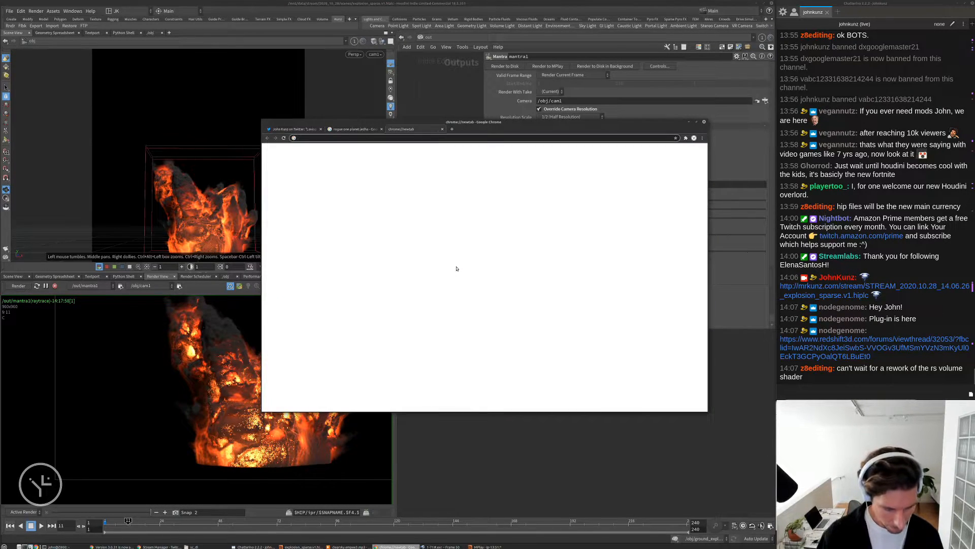
{"action": "type", "text": "volume str"}
{"action": "key", "text": "BackSpace"}
{"action": "type", "text": "eps s"}
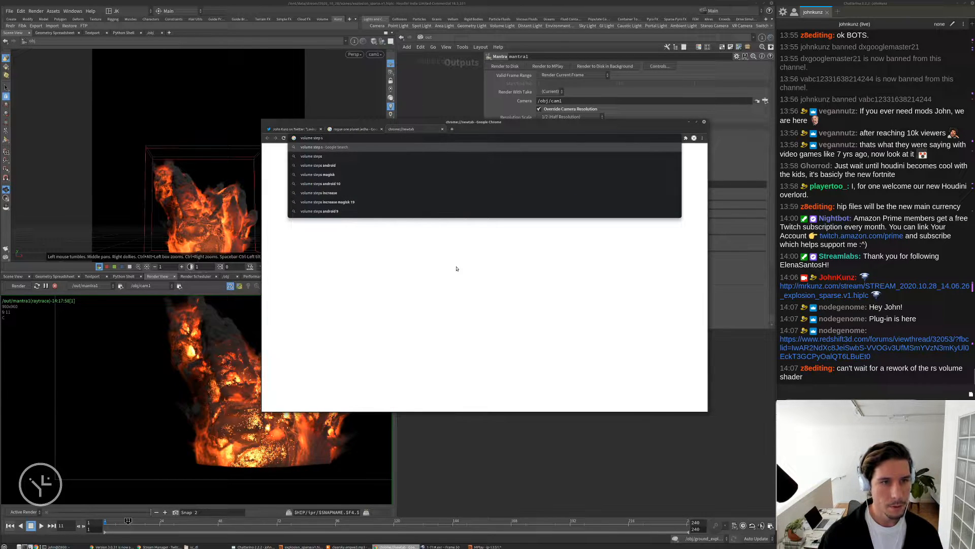
{"action": "key", "text": "BackSpace"}
{"action": "type", "text": "rate"}
{"action": "key", "text": "Return"}
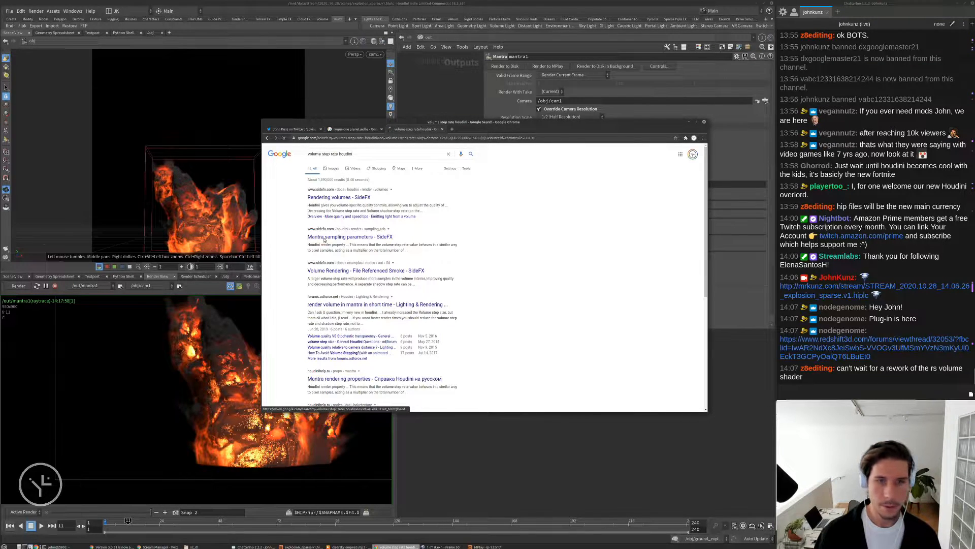
Browse the image results for a sampling diagram and open its Mantra sampling parameters page on the SideFX site.
{"action": "left_click", "coordinate": [331, 168]}
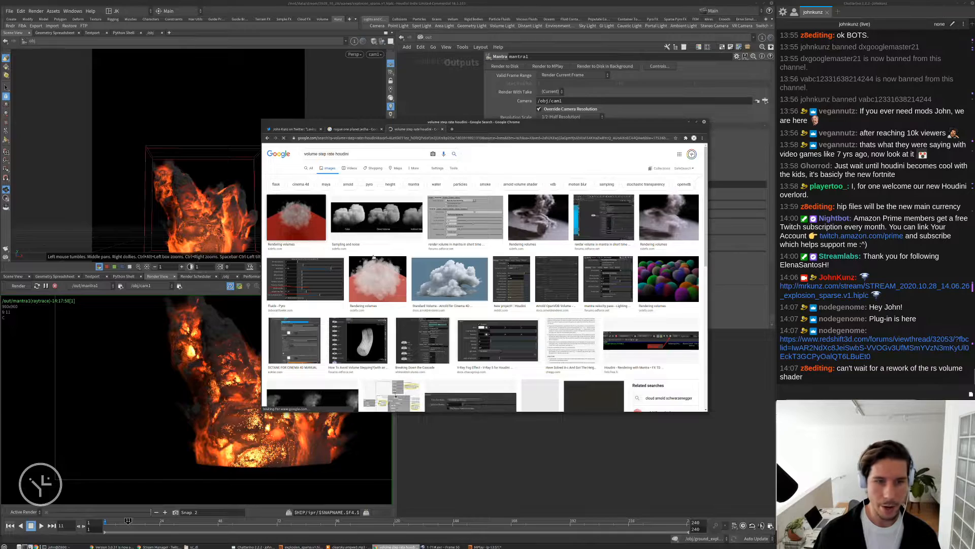
{"action": "scroll", "coordinate": [519, 276], "scroll_direction": "down", "scroll_amount": 3}
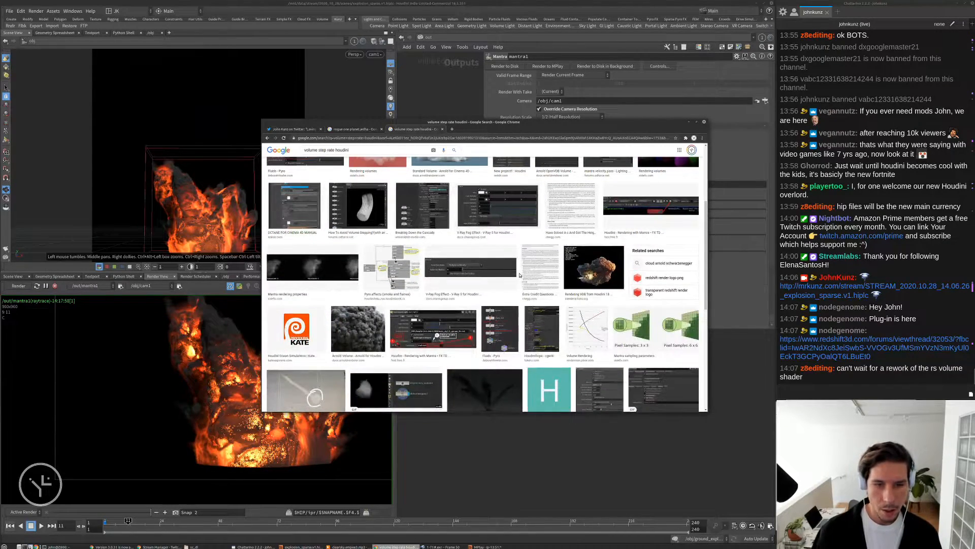
{"action": "scroll", "coordinate": [519, 276], "scroll_direction": "down", "scroll_amount": 5}
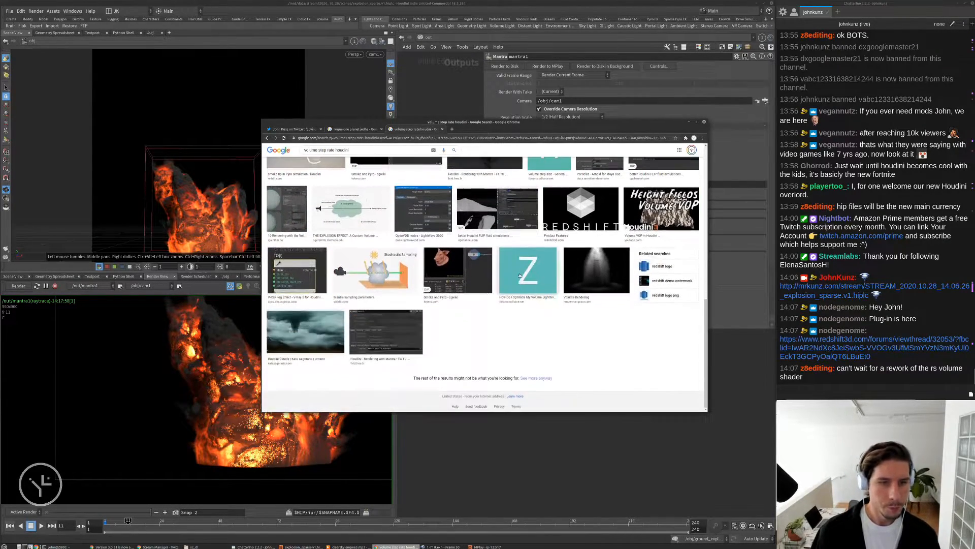
{"action": "left_click", "coordinate": [381, 277]}
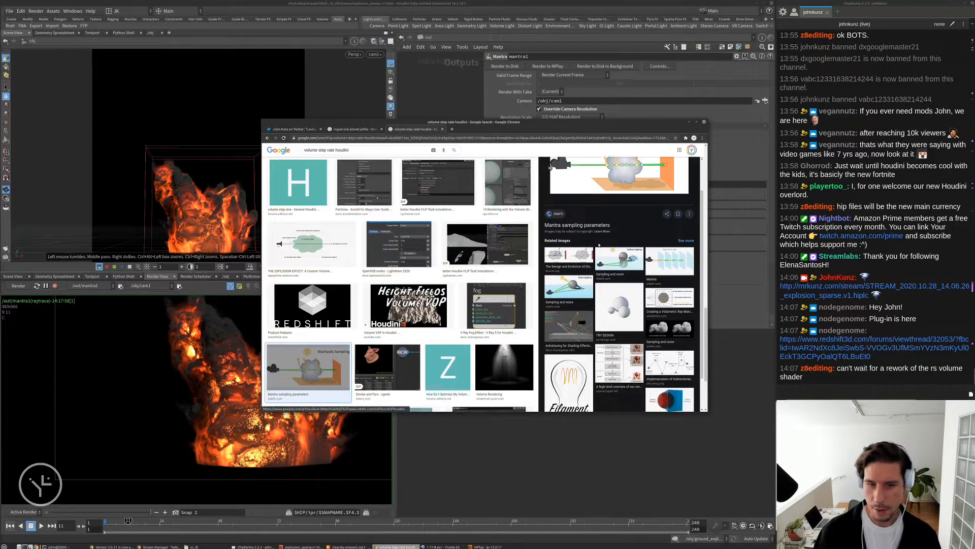
{"action": "left_click", "coordinate": [575, 266]}
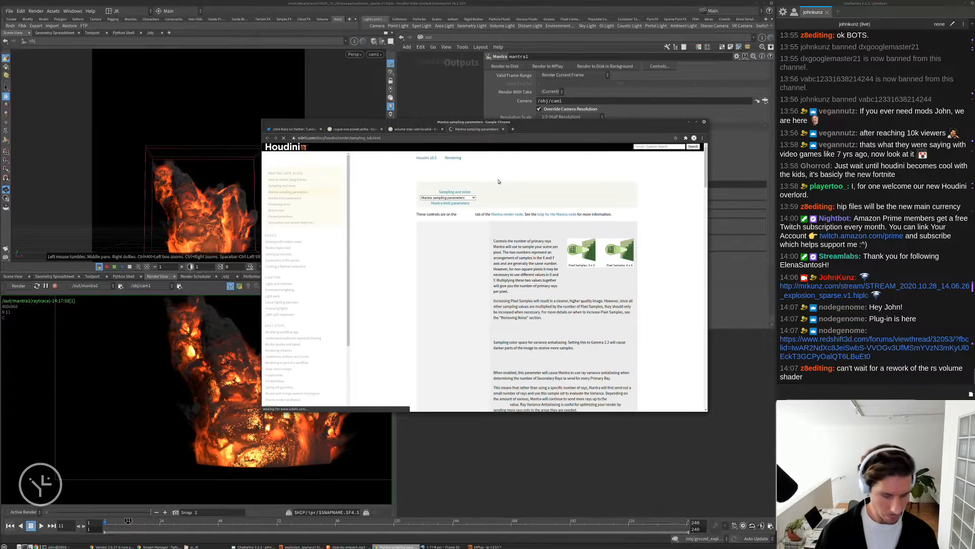
Find "rate" on the documentation page and enlarge the diagram in the Volume step rate section.
{"action": "key", "text": "ctrl+f"}
{"action": "type", "text": "rate"}
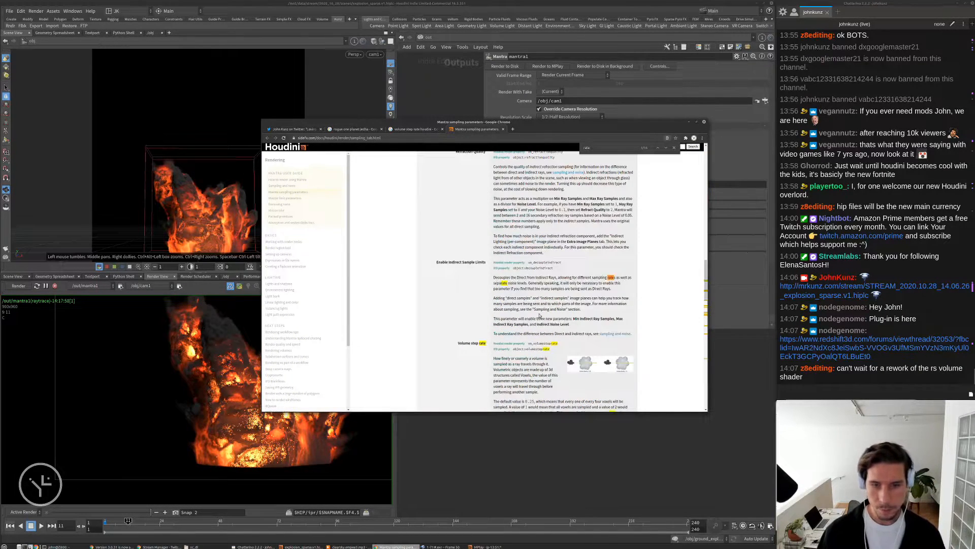
{"action": "scroll", "coordinate": [540, 315], "scroll_direction": "down", "scroll_amount": 1}
{"action": "left_click", "coordinate": [605, 315]}
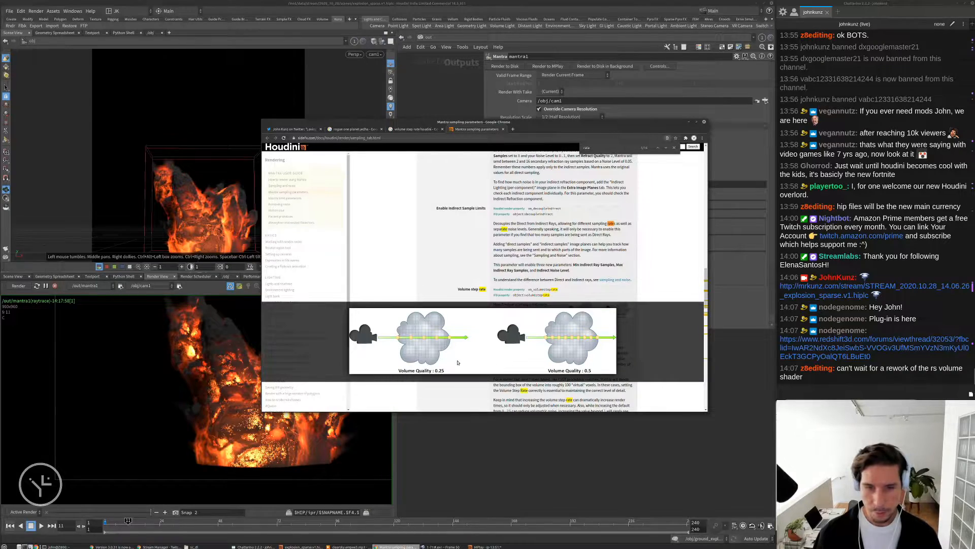
Open the volume quality diagram in its own browser tab to study the ray sampling, and return to Houdini.
{"action": "left_click_drag", "start_coordinate": [589, 125], "coordinate": [426, 117]}
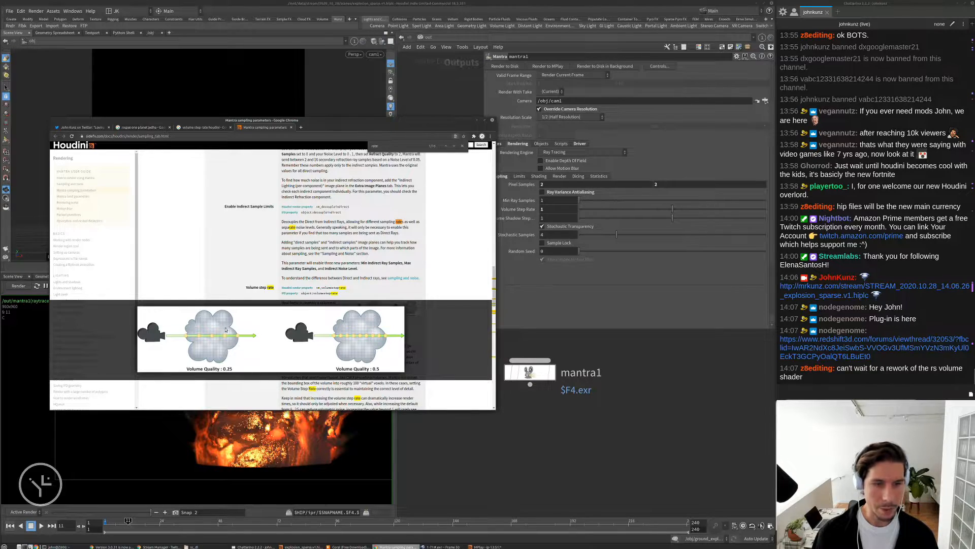
{"action": "right_click", "coordinate": [352, 344]}
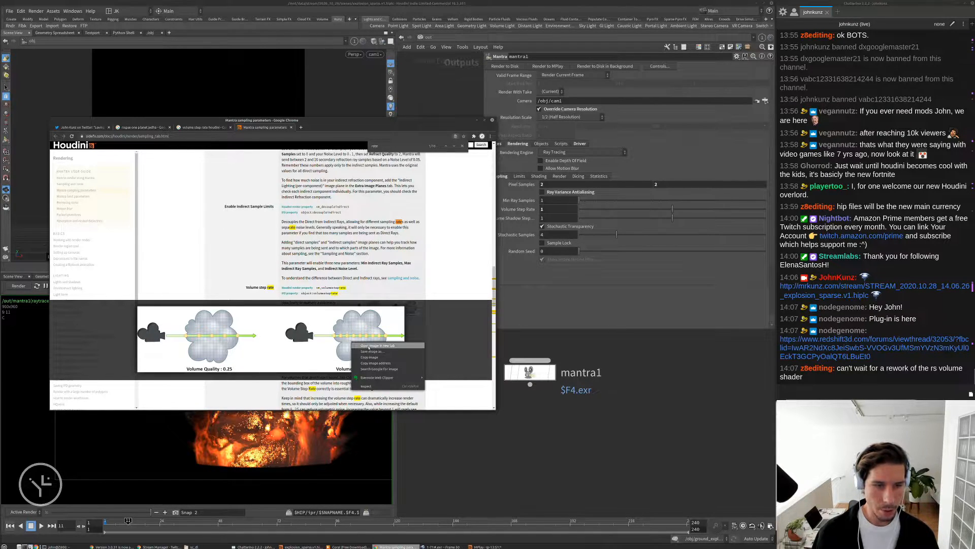
{"action": "left_click", "coordinate": [366, 345]}
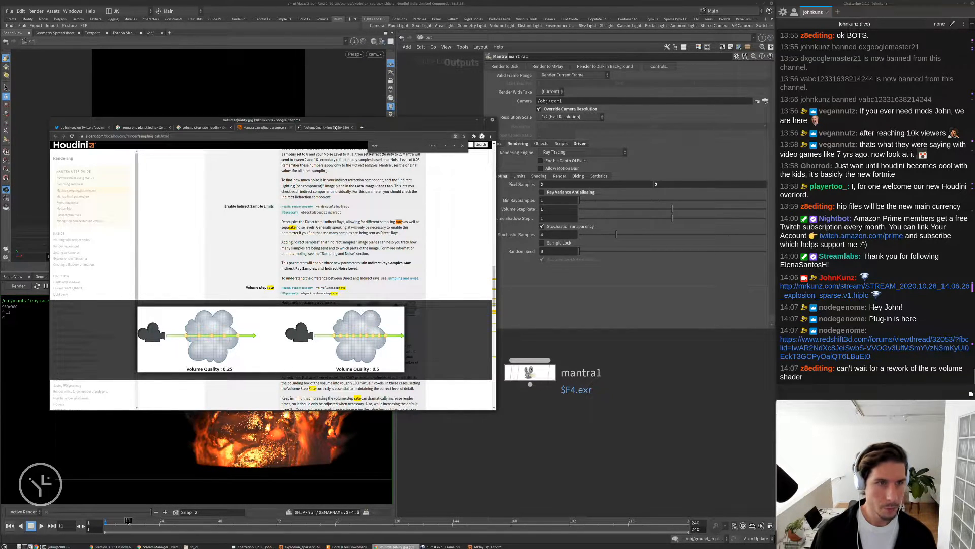
{"action": "key", "text": "ctrl+Tab"}
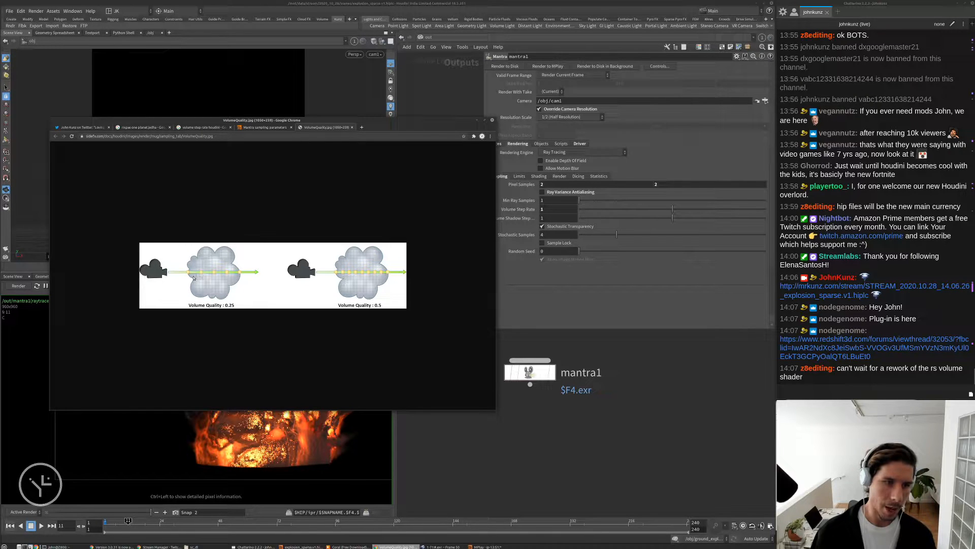
{"action": "left_click", "coordinate": [479, 448]}
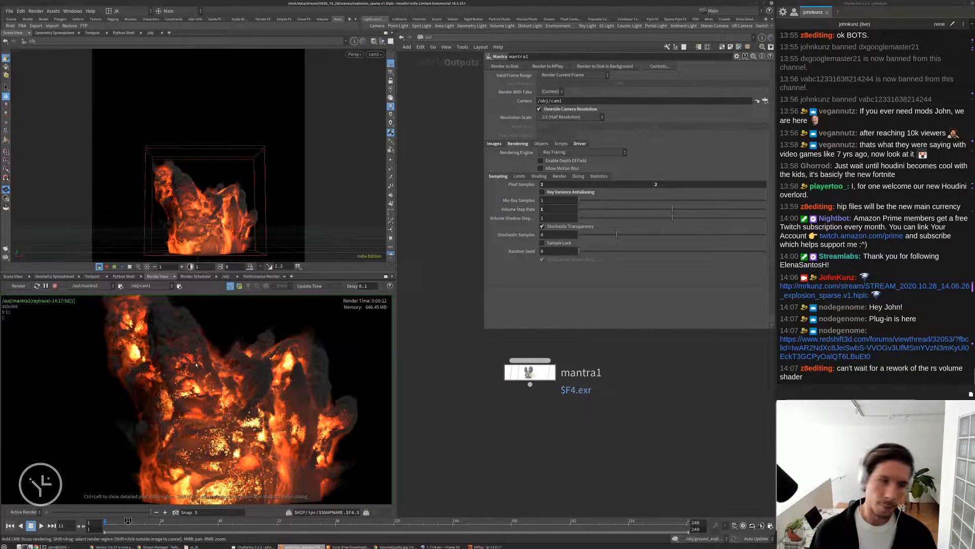
Set mantra1's volume step rate to .25 and compare the fire detail in the new render with Snap 2.
{"action": "scroll", "coordinate": [196, 364], "scroll_direction": "up", "scroll_amount": 2}
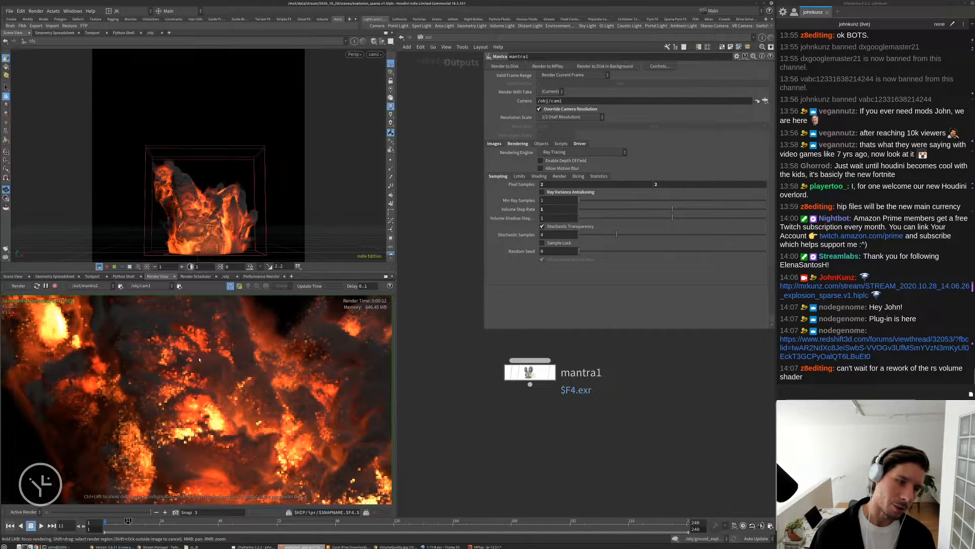
{"action": "left_click", "coordinate": [561, 210]}
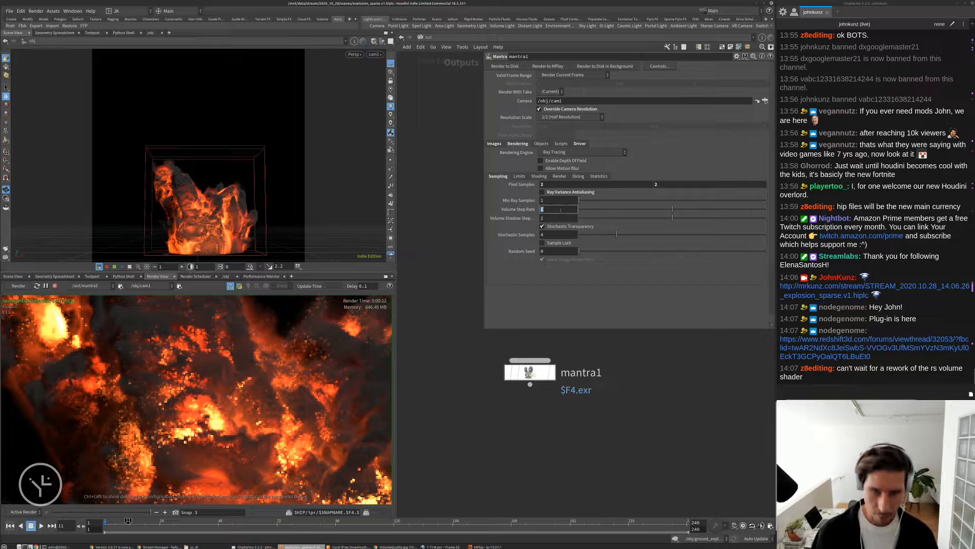
{"action": "type", "text": ".25"}
{"action": "key", "text": "Return"}
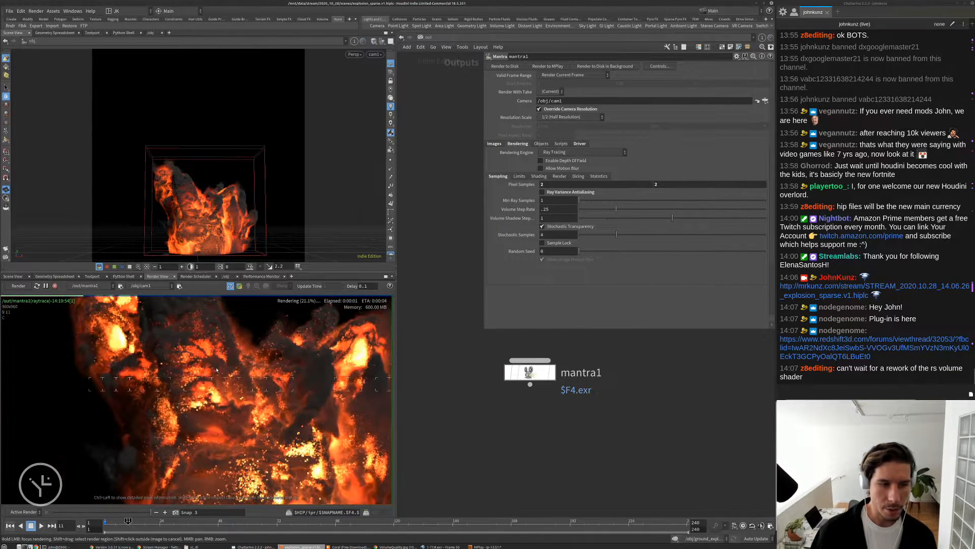
{"action": "middle_click_drag", "start_coordinate": [238, 425], "coordinate": [195, 401]}
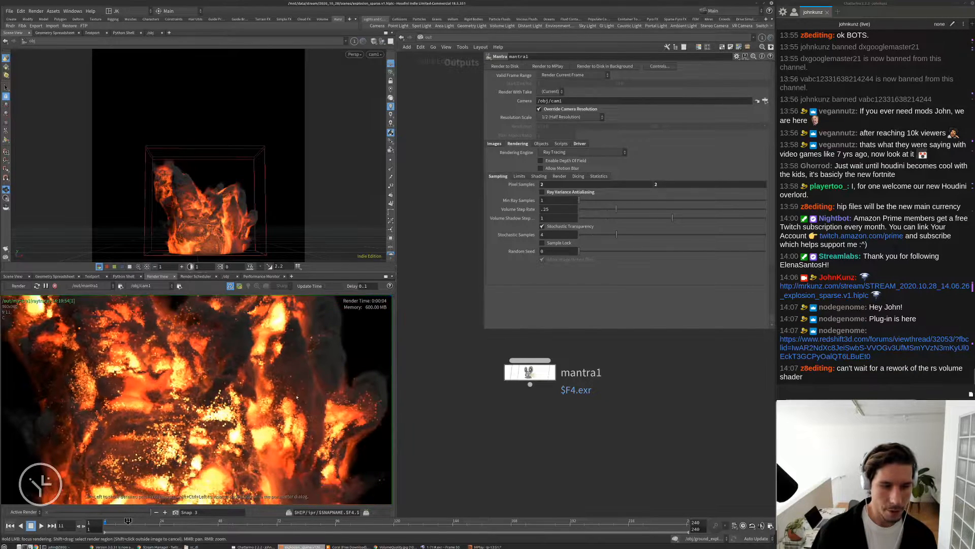
{"action": "scroll", "coordinate": [236, 377], "scroll_direction": "down", "scroll_amount": 3}
{"action": "scroll", "coordinate": [236, 377], "scroll_direction": "up", "scroll_amount": 3}
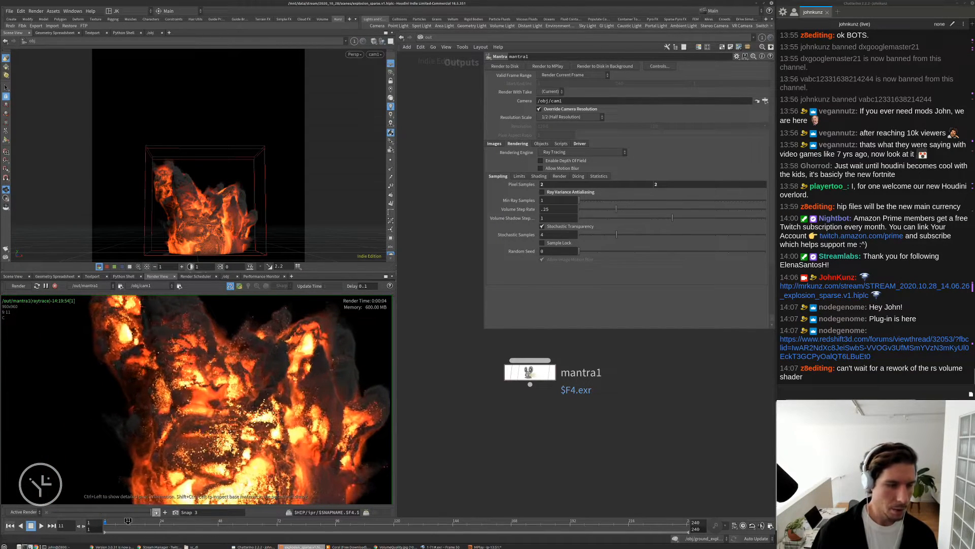
{"action": "left_click_drag", "start_coordinate": [145, 512], "coordinate": [86, 513]}
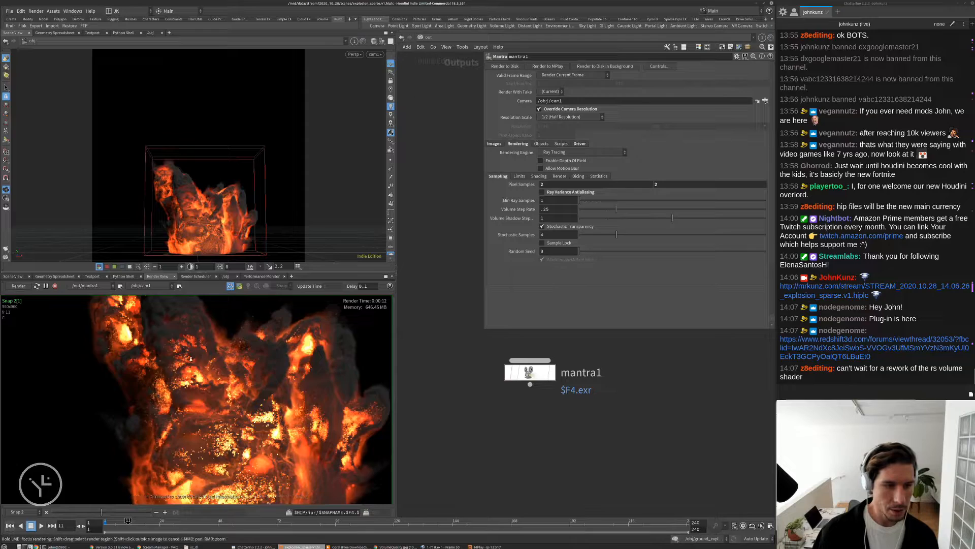
Set mantra1's volume step rate to 1 and bring the active render back into view.
{"action": "scroll", "coordinate": [189, 362], "scroll_direction": "up", "scroll_amount": 2}
{"action": "double_click", "coordinate": [558, 209]}
{"action": "type", "text": "1"}
{"action": "key", "text": "Return"}
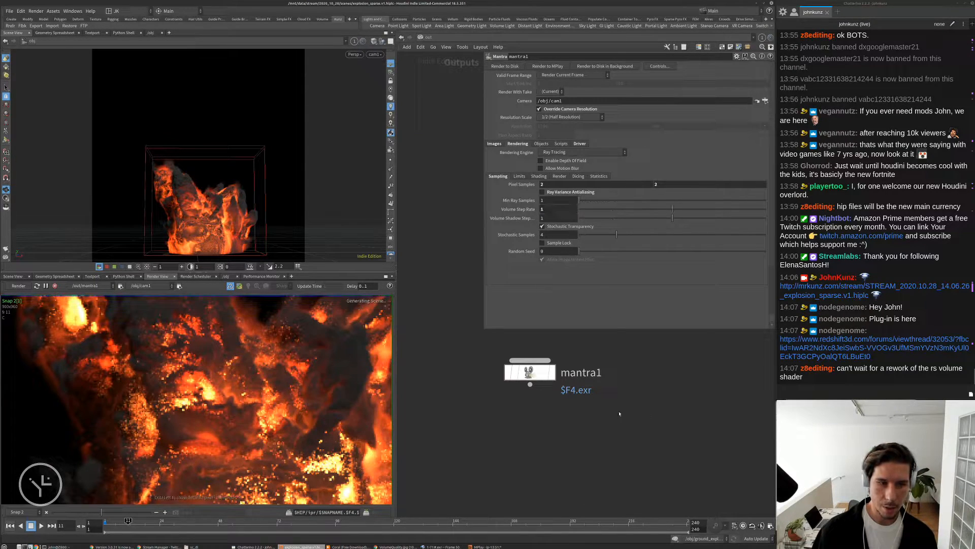
{"action": "left_click", "coordinate": [149, 512]}
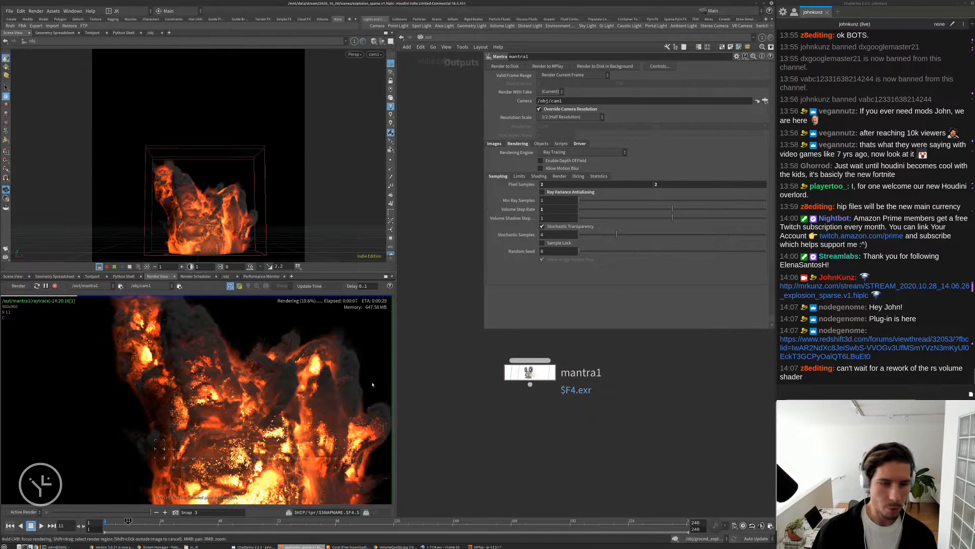
{"action": "middle_click_drag", "start_coordinate": [177, 399], "coordinate": [162, 376]}
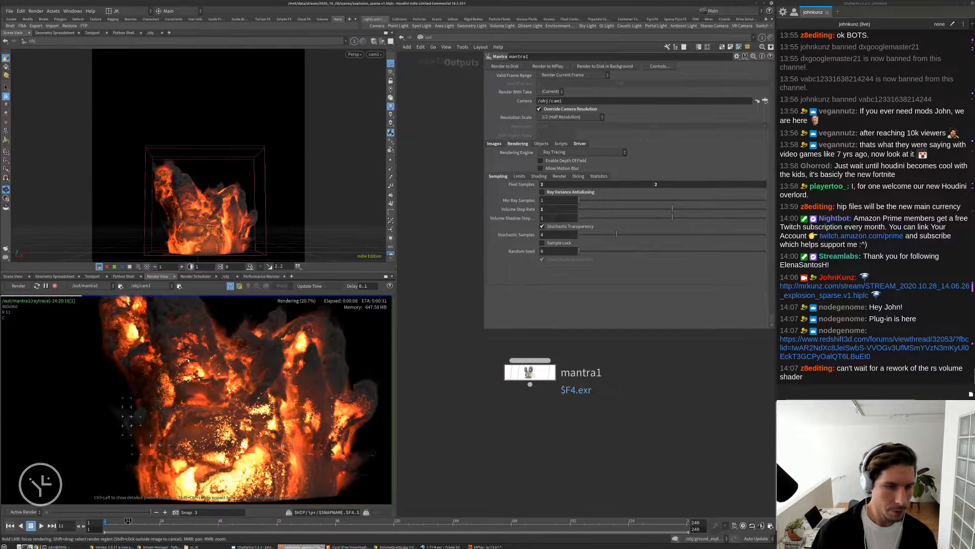
Compare Snap 1 with the active render, examining the fire detail up close and the whole explosion.
{"action": "left_click", "coordinate": [54, 512]}
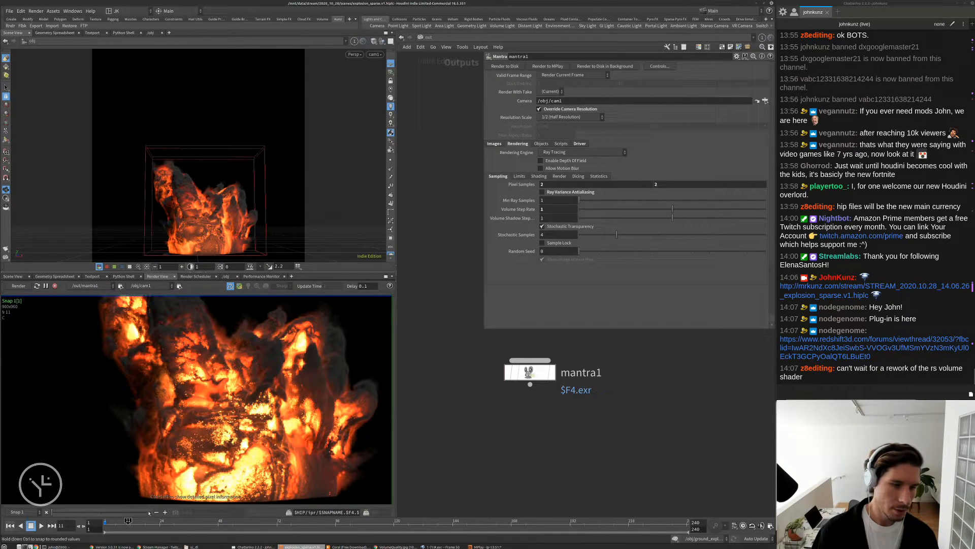
{"action": "left_click", "coordinate": [150, 512]}
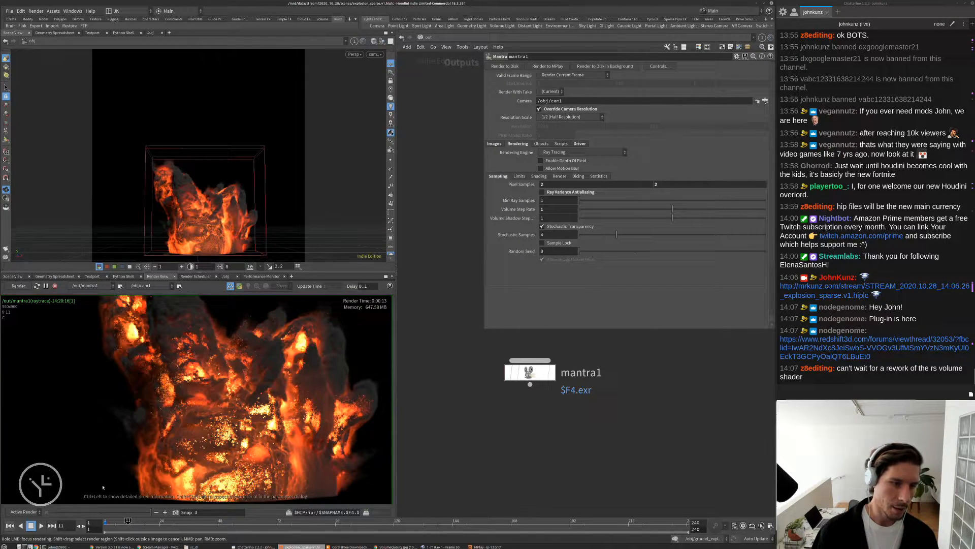
{"action": "left_click", "coordinate": [53, 512]}
{"action": "right_click_drag", "start_coordinate": [180, 377], "coordinate": [196, 363]}
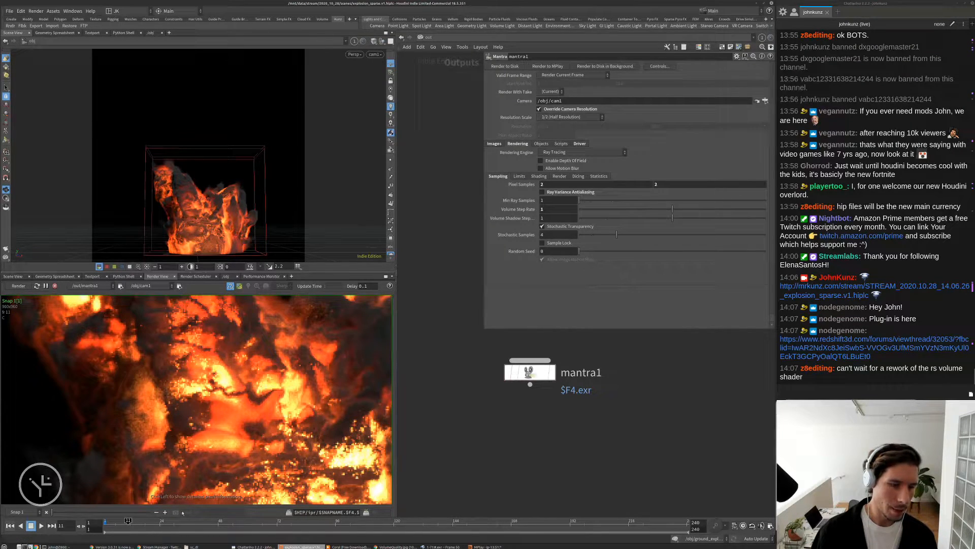
{"action": "left_click", "coordinate": [152, 512]}
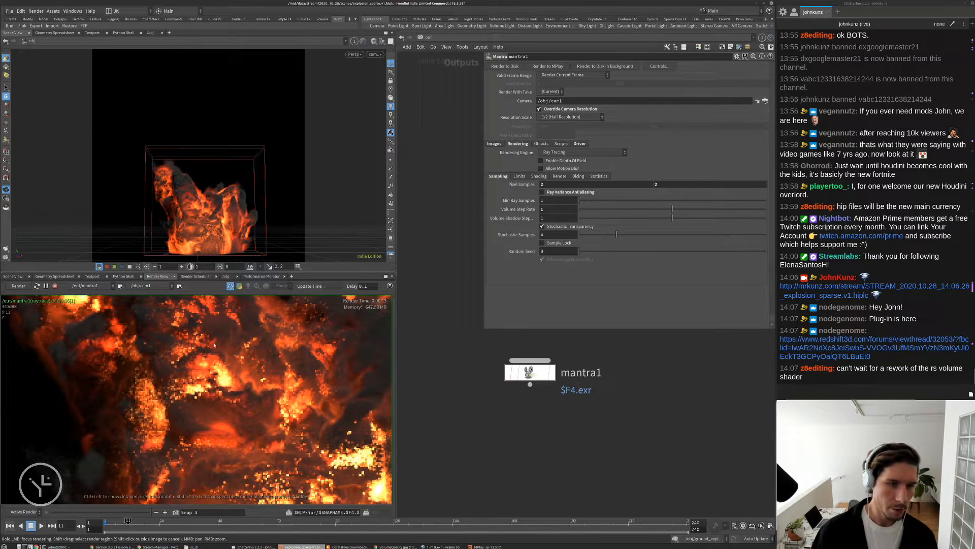
{"action": "scroll", "coordinate": [203, 356], "scroll_direction": "up", "scroll_amount": 2}
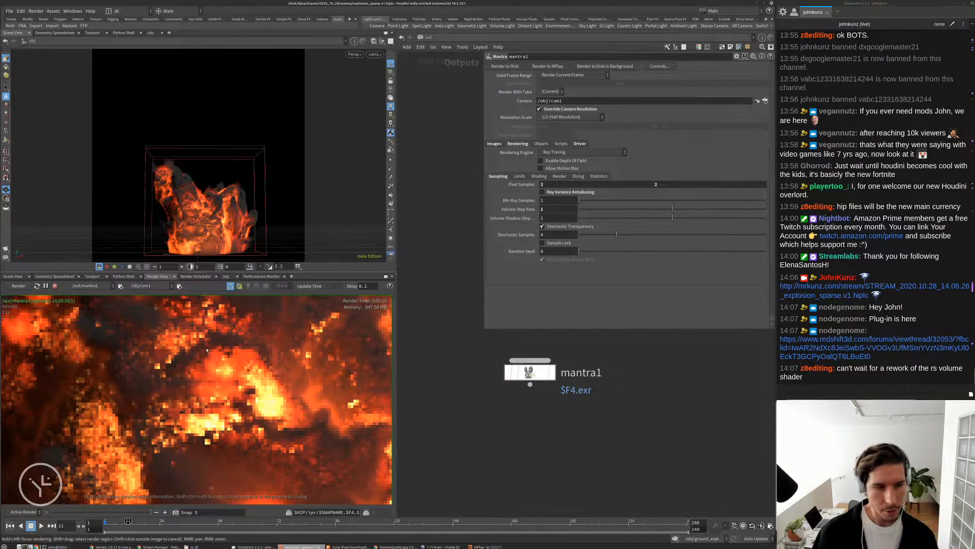
{"action": "scroll", "coordinate": [195, 363], "scroll_direction": "down", "scroll_amount": 6}
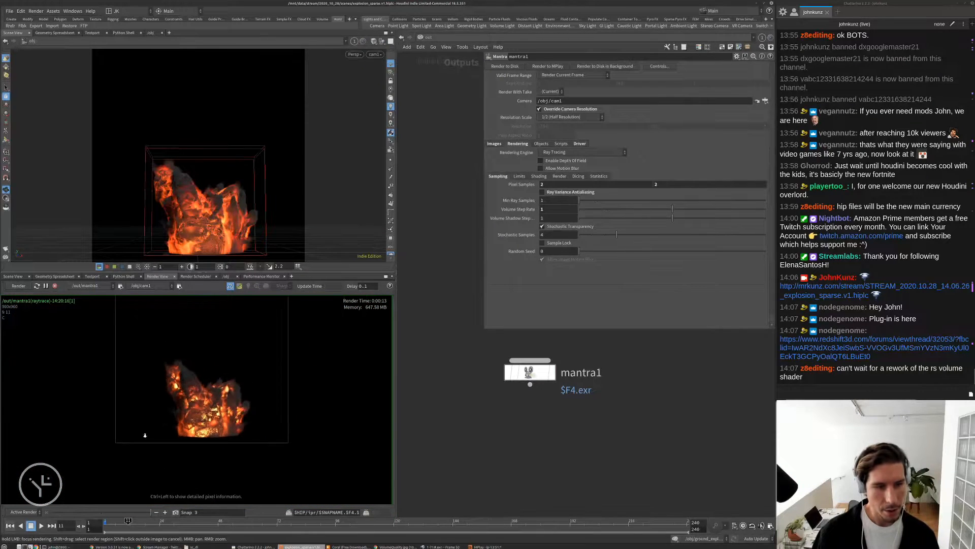
{"action": "left_click_drag", "start_coordinate": [101, 511], "coordinate": [62, 513]}
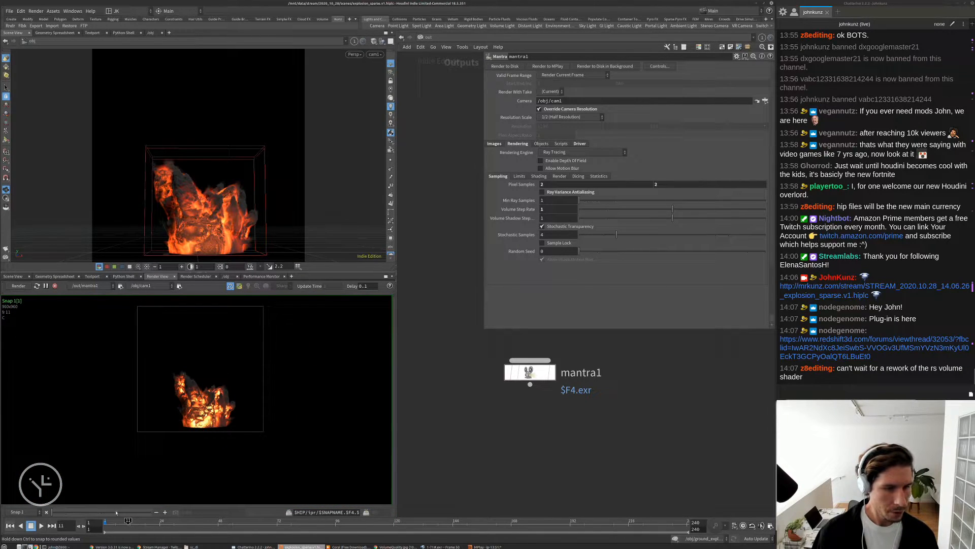
{"action": "left_click_drag", "start_coordinate": [141, 513], "coordinate": [148, 513]}
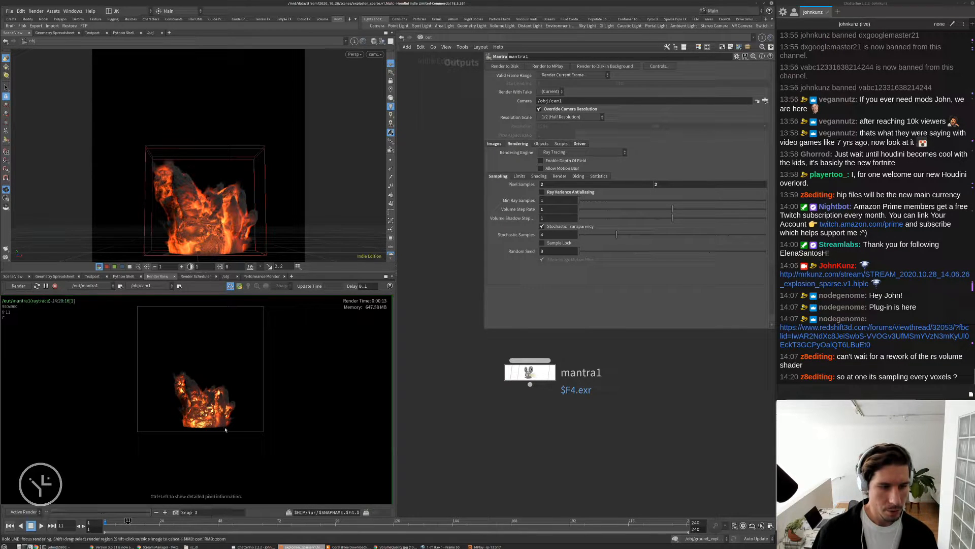
{"action": "scroll", "coordinate": [257, 407], "scroll_direction": "up", "scroll_amount": 2}
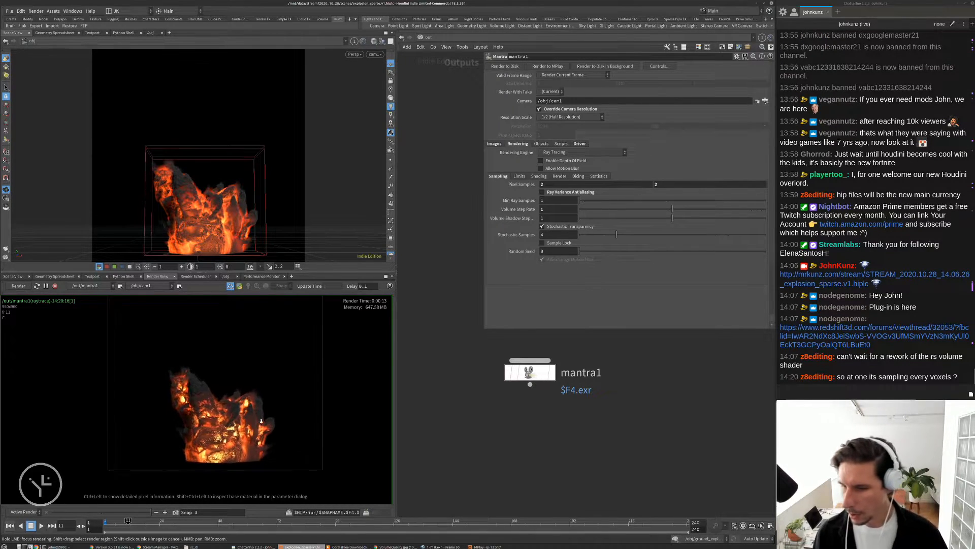
Consult the volume quality diagram in Chrome, and return to Houdini to try a volume step rate of .1 on mantra1.
{"action": "scroll", "coordinate": [293, 409], "scroll_direction": "up", "scroll_amount": 1}
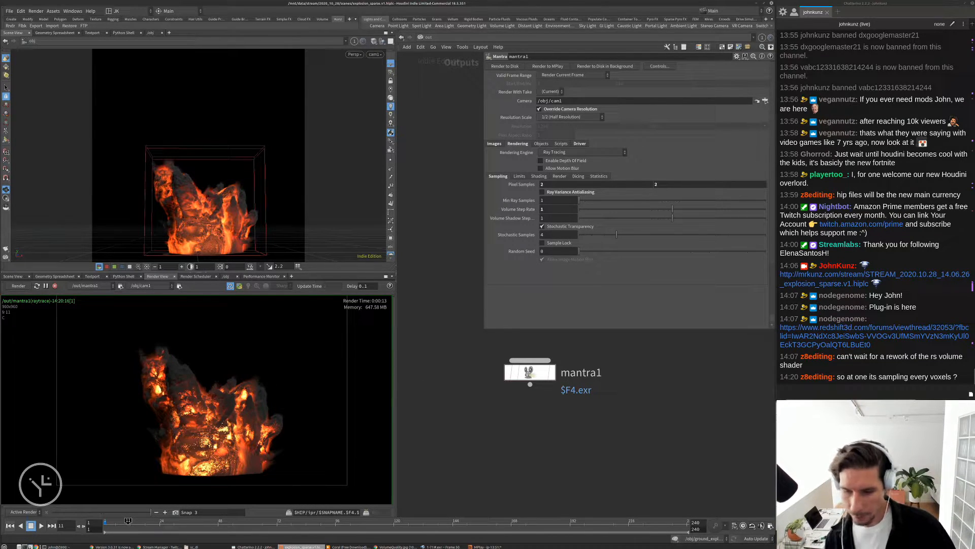
{"action": "left_click", "coordinate": [402, 546]}
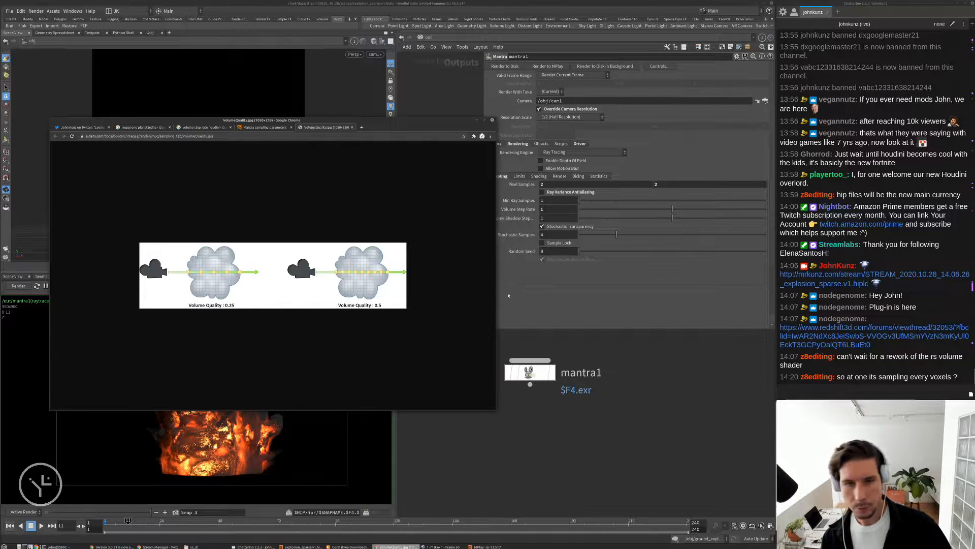
{"action": "left_click", "coordinate": [547, 207]}
{"action": "double_click", "coordinate": [548, 208]}
{"action": "type", "text": ".1"}
{"action": "key", "text": "Return"}
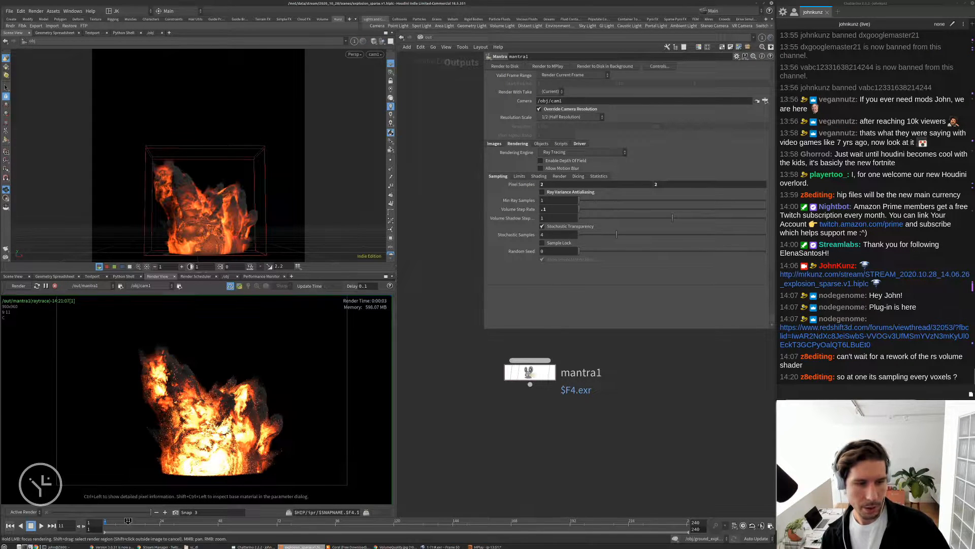
Lower mantra1's volume step rate to .01 to test extremely sparse volume sampling in the render.
{"action": "left_click", "coordinate": [568, 211]}
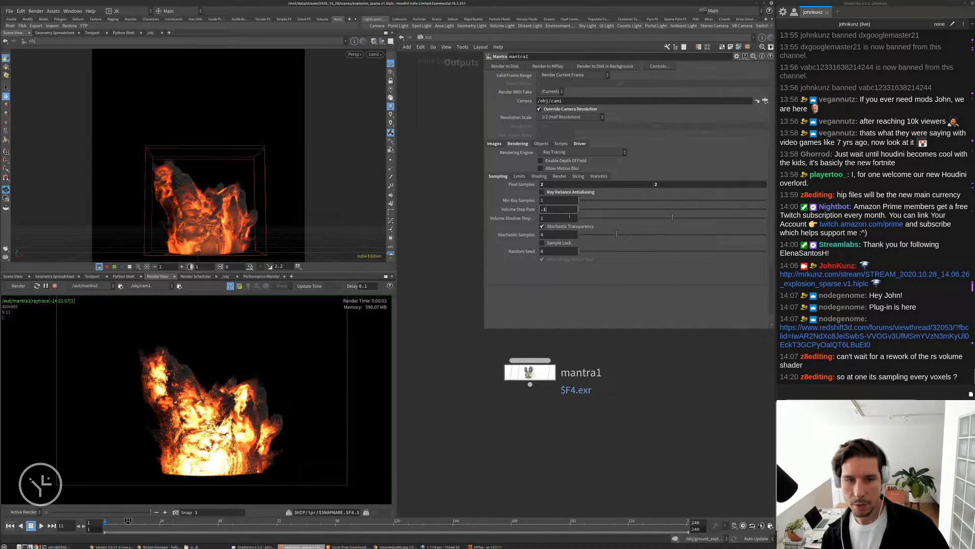
{"action": "key", "text": "BackSpace"}
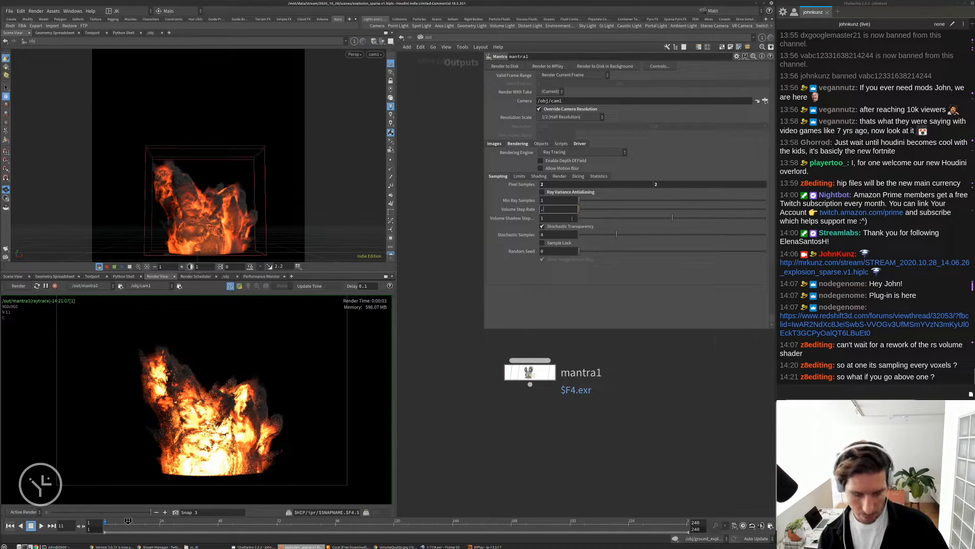
{"action": "type", "text": "01"}
{"action": "key", "text": "Return"}
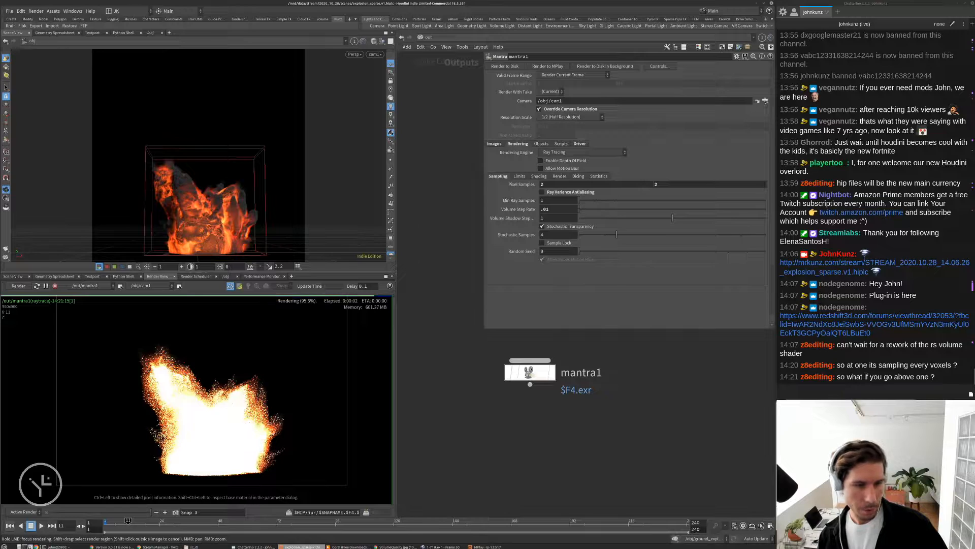
Set mantra1's volume step rate to 1 and examine the grain in the fire up close in the render.
{"action": "left_click", "coordinate": [553, 209]}
{"action": "type", "text": "1"}
{"action": "key", "text": "Return"}
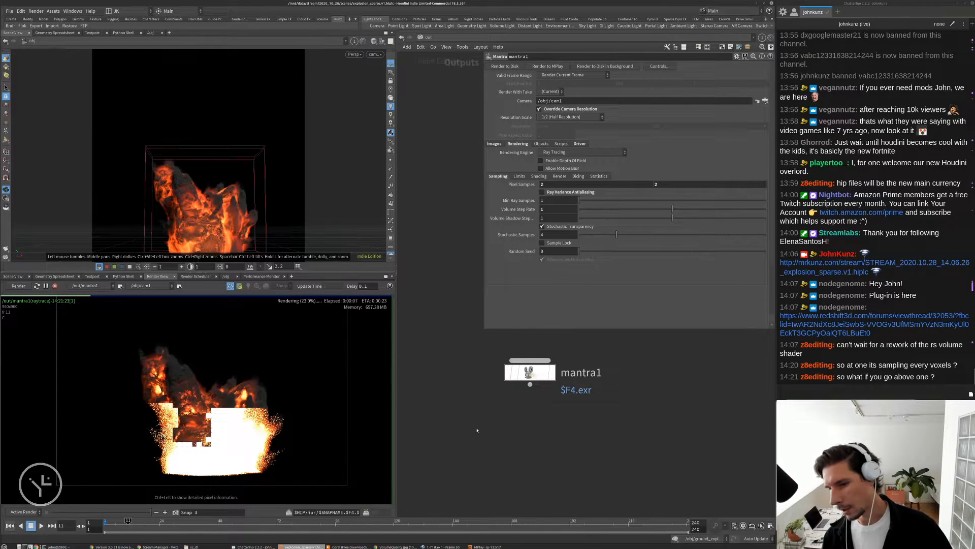
{"action": "scroll", "coordinate": [223, 410], "scroll_direction": "up", "scroll_amount": 3}
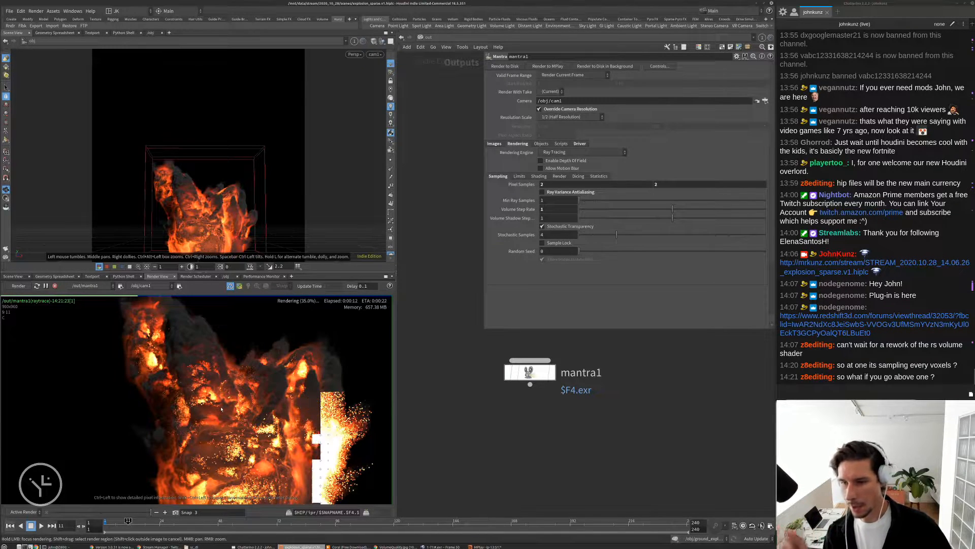
{"action": "scroll", "coordinate": [206, 398], "scroll_direction": "up", "scroll_amount": 2}
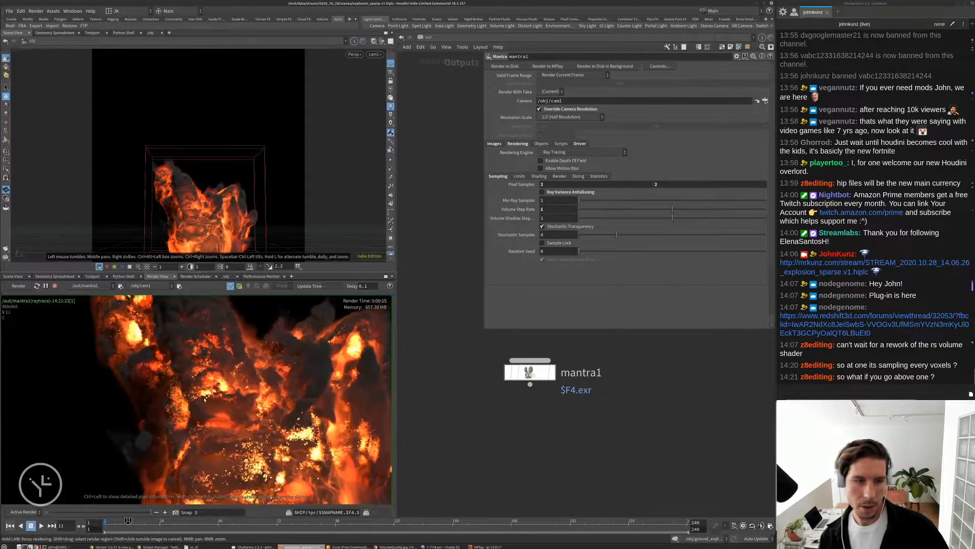
{"action": "scroll", "coordinate": [203, 386], "scroll_direction": "up", "scroll_amount": 2}
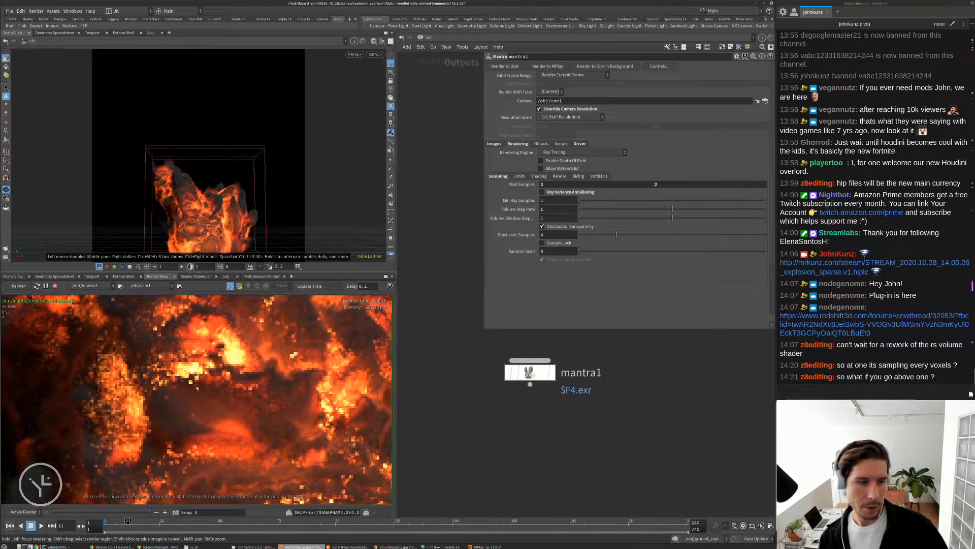
Try a volume step rate of 2 on mantra1, compare the fire's noise, and restore the rate to 1.
{"action": "double_click", "coordinate": [552, 209]}
{"action": "type", "text": "2"}
{"action": "key", "text": "Return"}
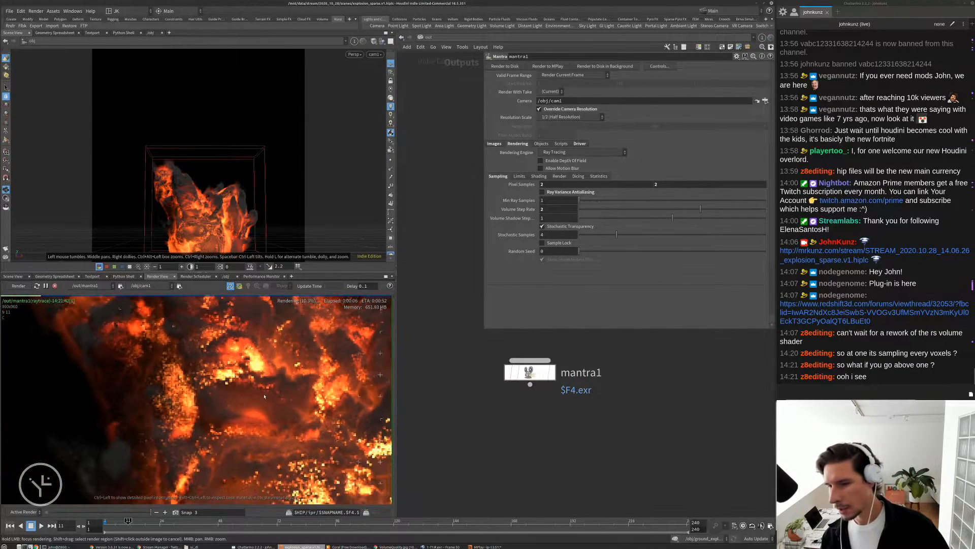
{"action": "double_click", "coordinate": [558, 209]}
{"action": "type", "text": "1"}
{"action": "key", "text": "Return"}
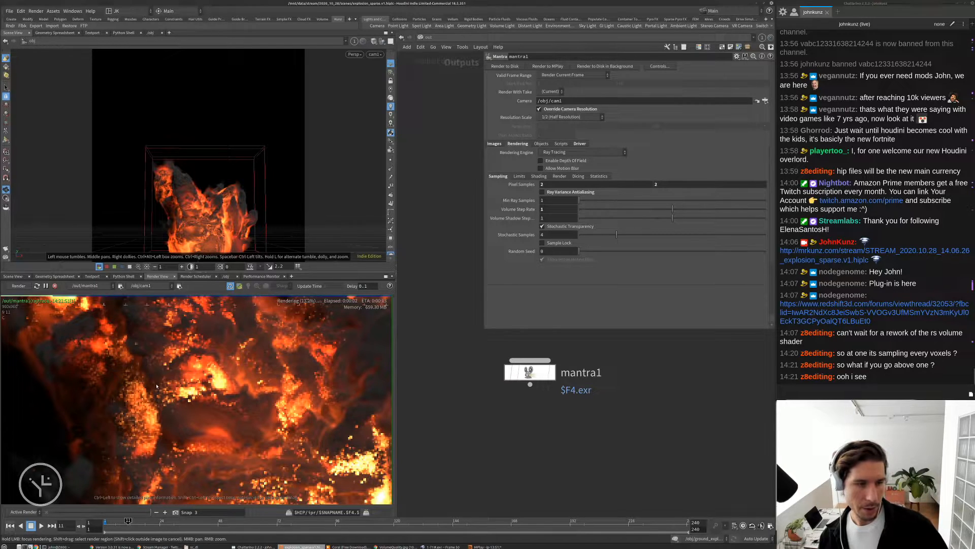
Test mantra1's stochastic samples at 8 and at 16, examining the noise in the fire.
{"action": "double_click", "coordinate": [551, 236]}
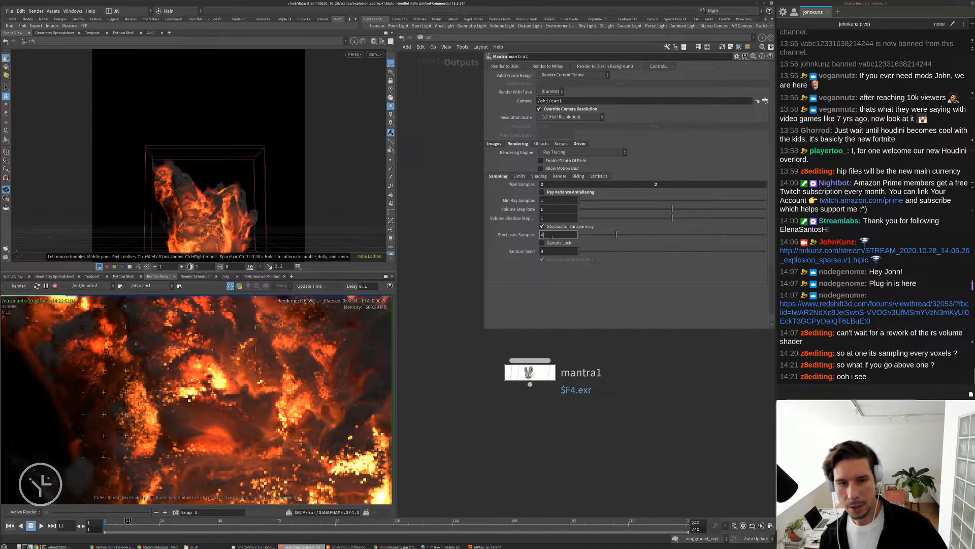
{"action": "type", "text": "8"}
{"action": "key", "text": "Return"}
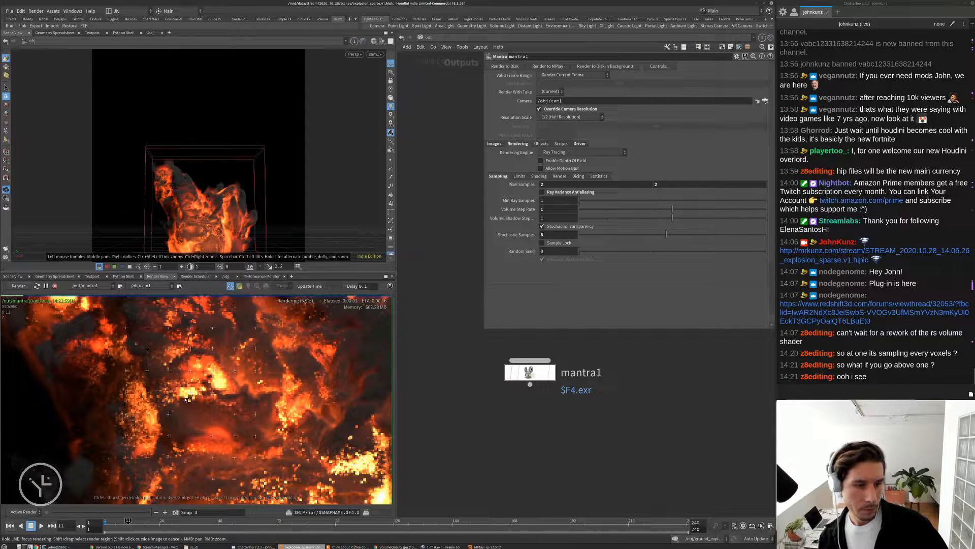
{"action": "double_click", "coordinate": [551, 234]}
{"action": "type", "text": "16"}
{"action": "key", "text": "Return"}
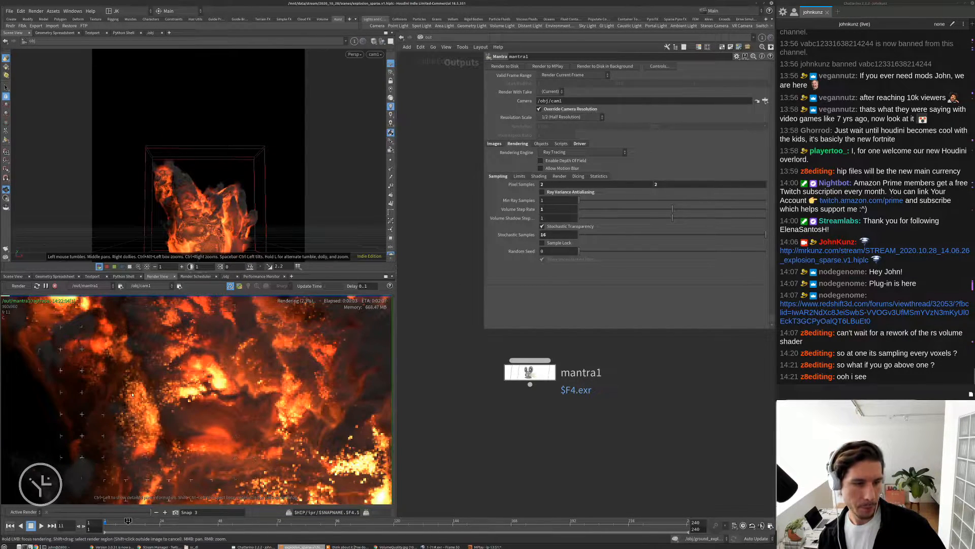
{"action": "scroll", "coordinate": [164, 381], "scroll_direction": "down", "scroll_amount": 5}
{"action": "scroll", "coordinate": [163, 387], "scroll_direction": "up", "scroll_amount": 3}
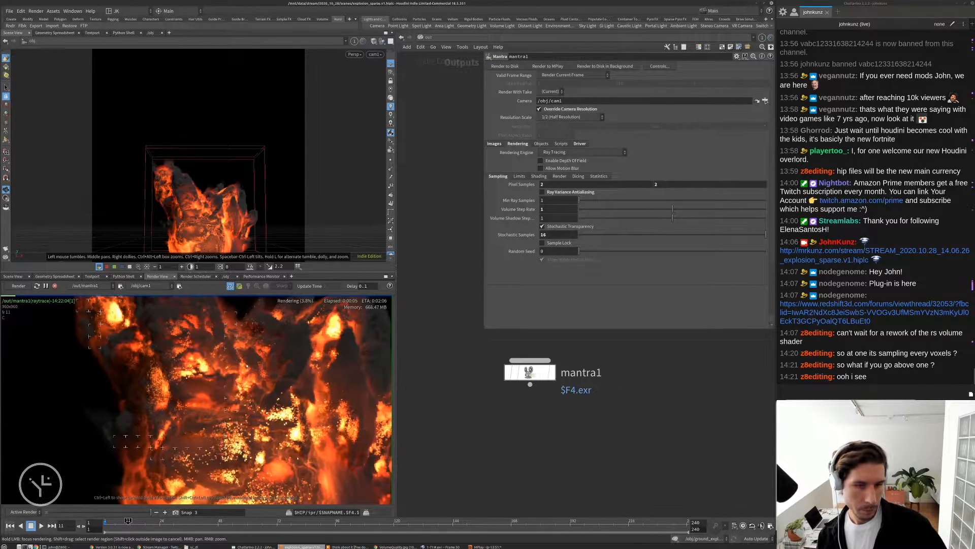
Set mantra1's stochastic samples to 6 and frame the lower part of the fire in the render.
{"action": "double_click", "coordinate": [554, 235]}
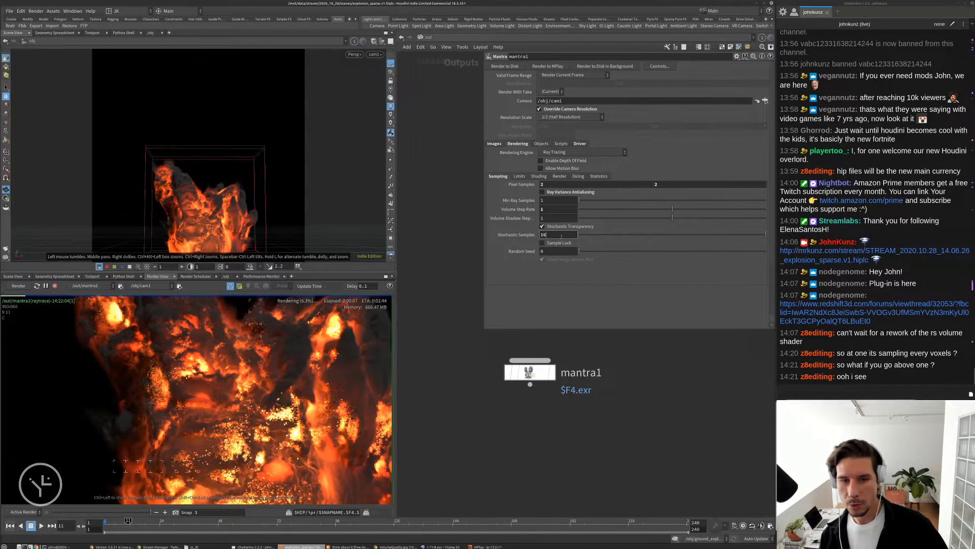
{"action": "type", "text": "6"}
{"action": "key", "text": "Return"}
{"action": "scroll", "coordinate": [213, 452], "scroll_direction": "up", "scroll_amount": 1}
{"action": "middle_click_drag", "start_coordinate": [217, 454], "coordinate": [202, 422]}
{"action": "scroll", "coordinate": [202, 422], "scroll_direction": "down", "scroll_amount": 1}
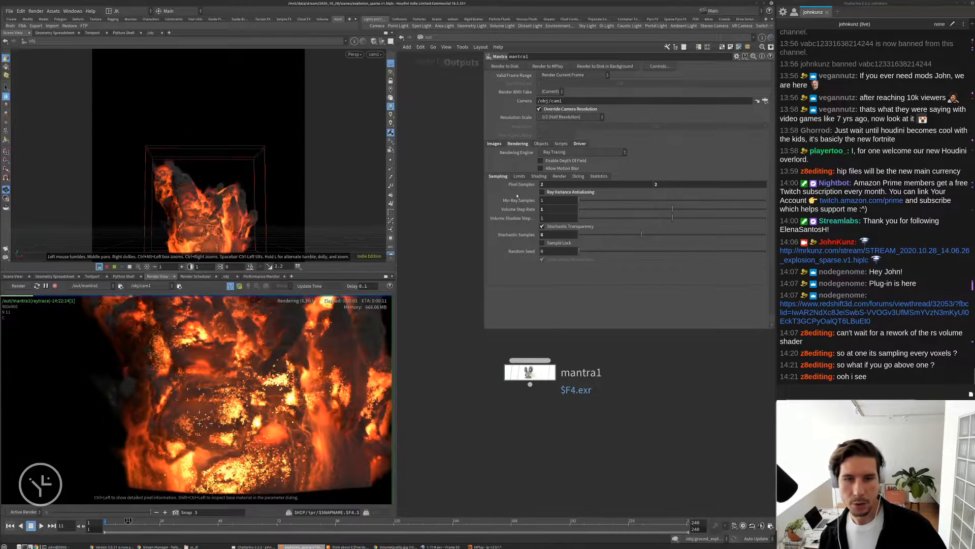
Set mantra1's pixel samples to 4 by 4.
{"action": "double_click", "coordinate": [555, 184]}
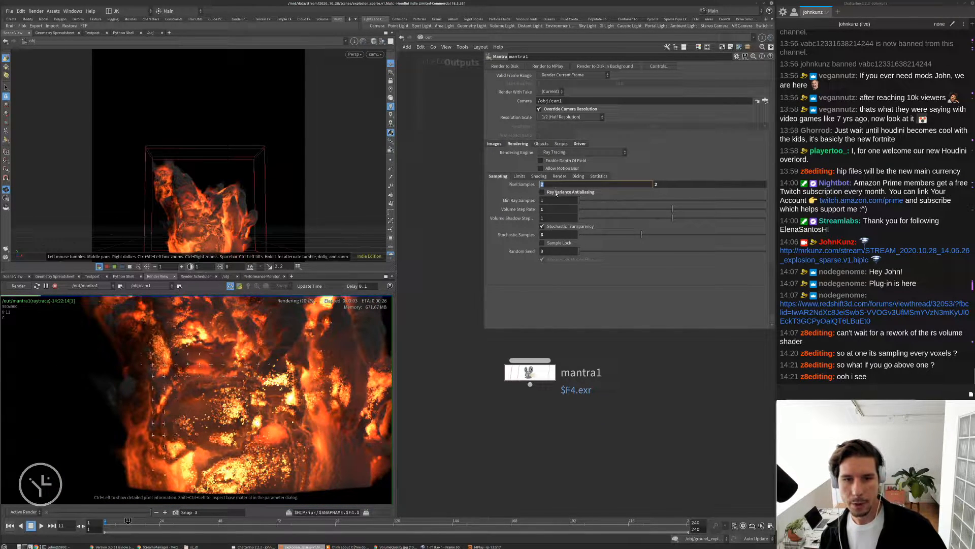
{"action": "type", "text": "4"}
{"action": "key", "text": "Return"}
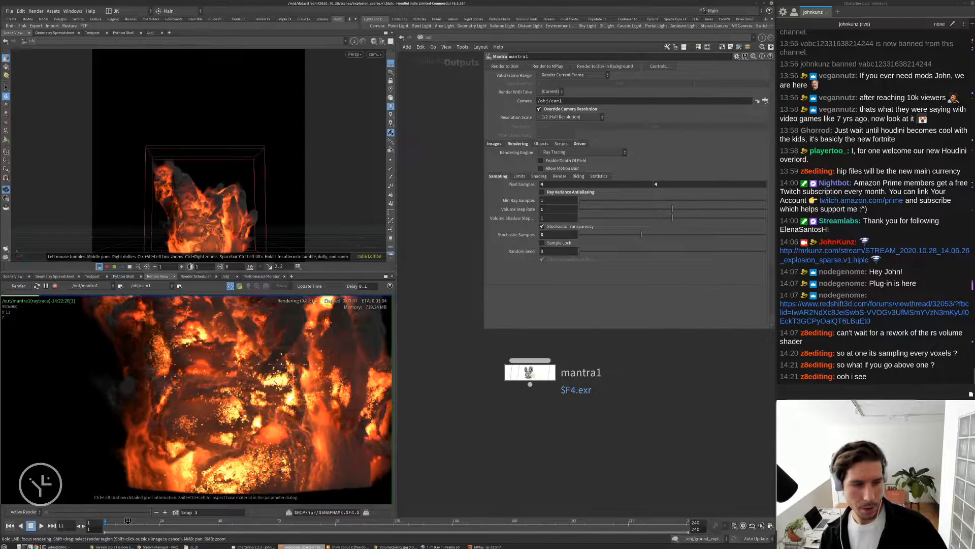
{"action": "left_click", "coordinate": [554, 185]}
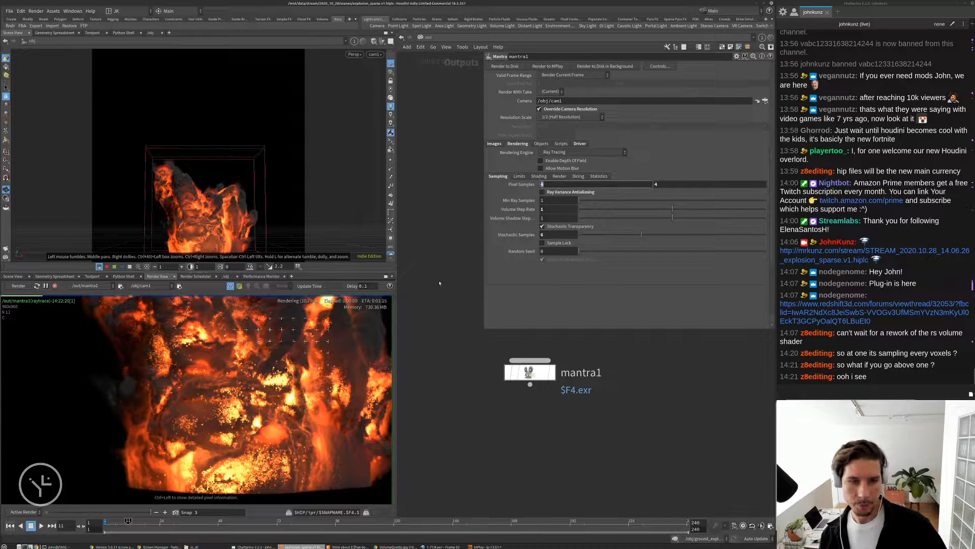
Set the Mantra node's Pixel Samples to 9 by 9.
{"action": "type", "text": "9"}
{"action": "key", "text": "Tab"}
{"action": "type", "text": "9"}
{"action": "key", "text": "Return"}
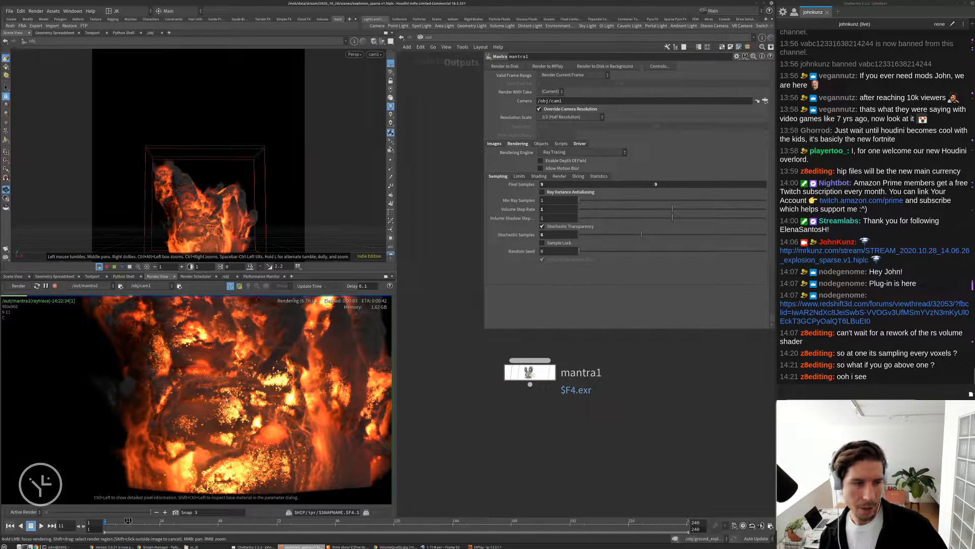
Examine the noise across the whole explosion and up close in the progressive Mantra render.
{"action": "scroll", "coordinate": [268, 371], "scroll_direction": "up", "scroll_amount": 2}
{"action": "scroll", "coordinate": [225, 413], "scroll_direction": "up", "scroll_amount": 2}
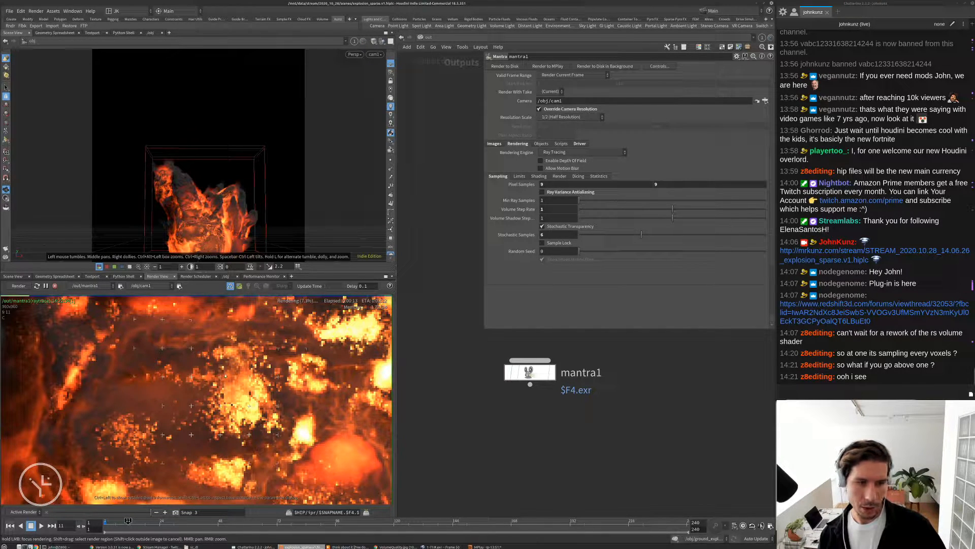
{"action": "scroll", "coordinate": [121, 431], "scroll_direction": "down", "scroll_amount": 4}
{"action": "scroll", "coordinate": [121, 431], "scroll_direction": "down", "scroll_amount": 3}
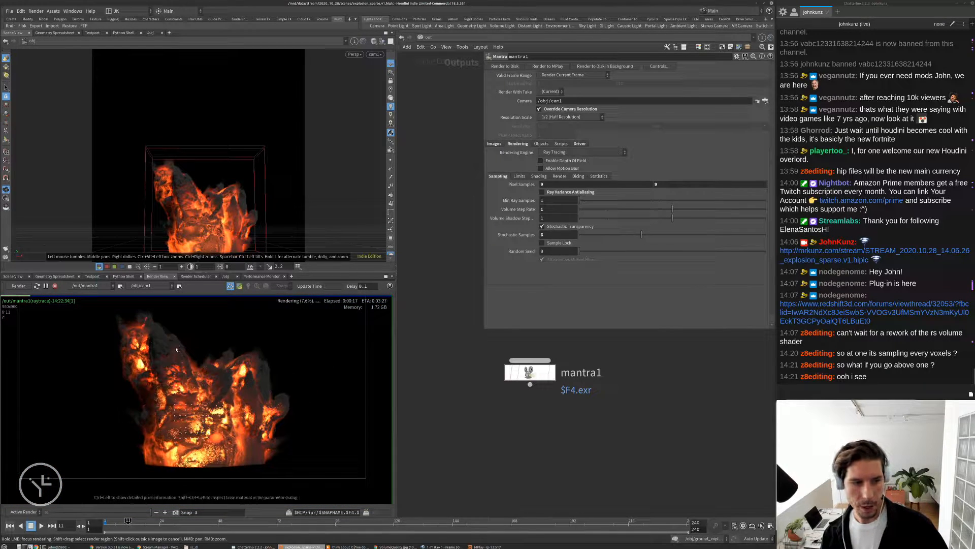
{"action": "scroll", "coordinate": [202, 442], "scroll_direction": "up", "scroll_amount": 6}
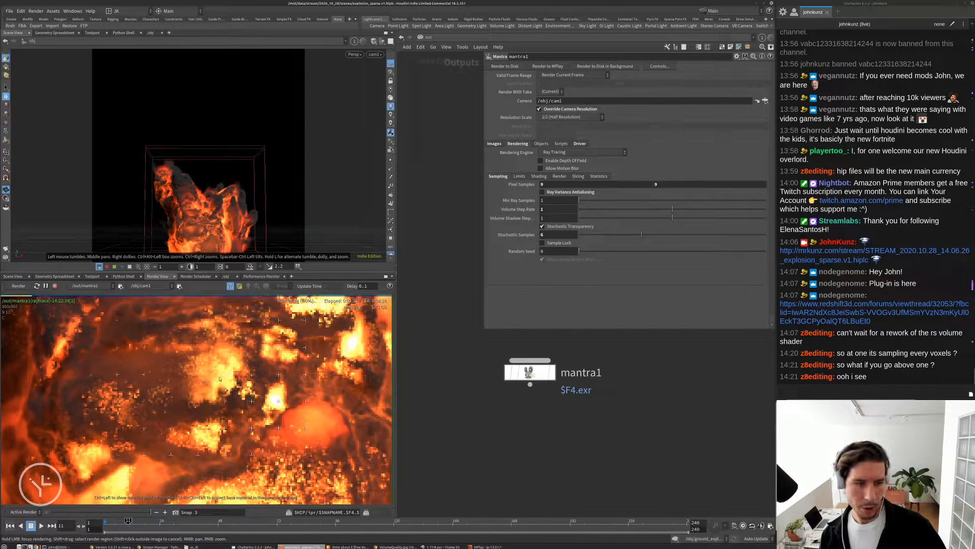
{"action": "scroll", "coordinate": [141, 422], "scroll_direction": "down", "scroll_amount": 6}
{"action": "scroll", "coordinate": [141, 422], "scroll_direction": "up", "scroll_amount": 2}
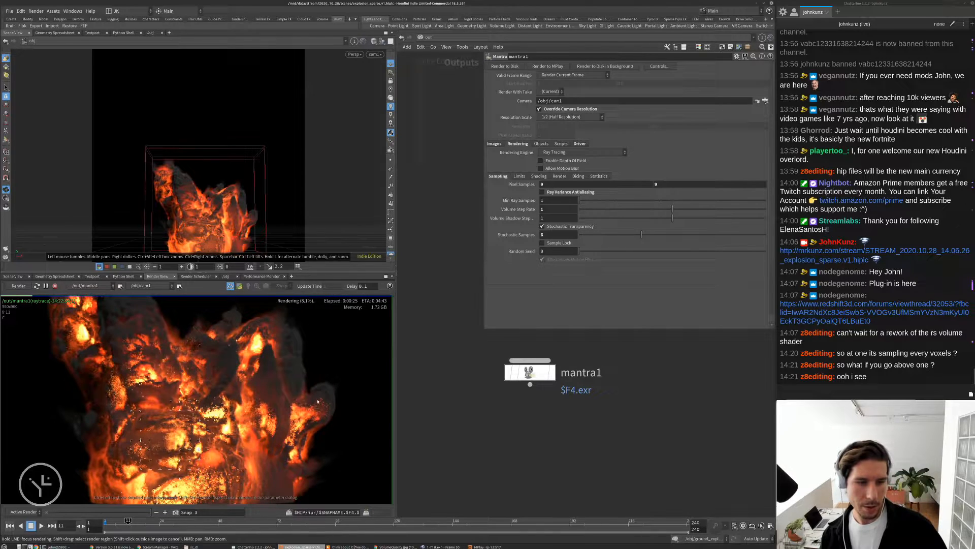
{"action": "scroll", "coordinate": [314, 405], "scroll_direction": "down", "scroll_amount": 4}
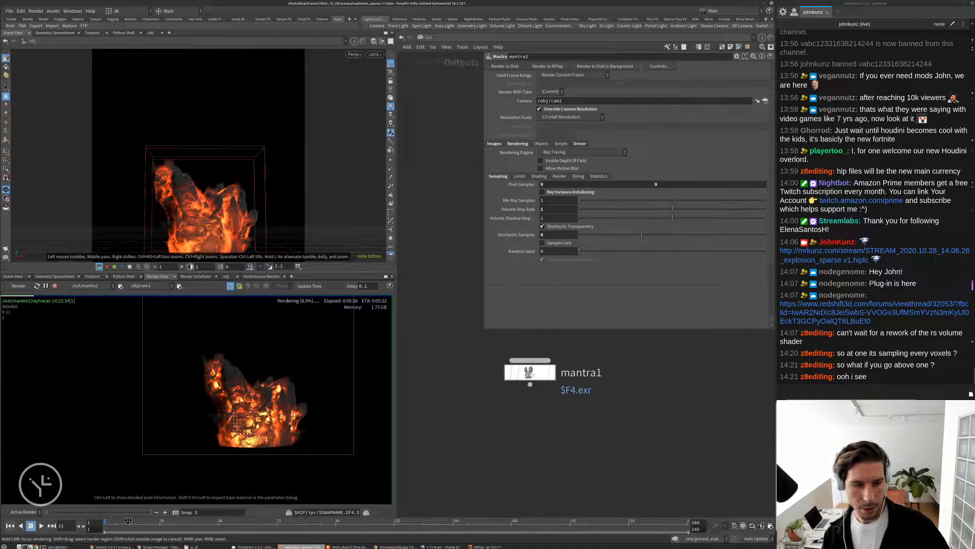
{"action": "scroll", "coordinate": [260, 436], "scroll_direction": "up", "scroll_amount": 6}
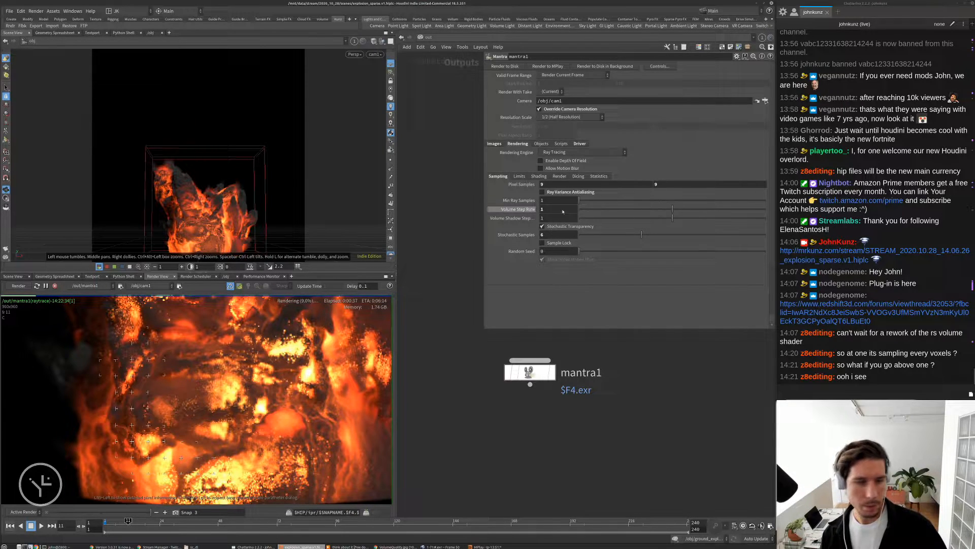
{"action": "scroll", "coordinate": [184, 406], "scroll_direction": "up", "scroll_amount": 2}
{"action": "scroll", "coordinate": [189, 405], "scroll_direction": "down", "scroll_amount": 2}
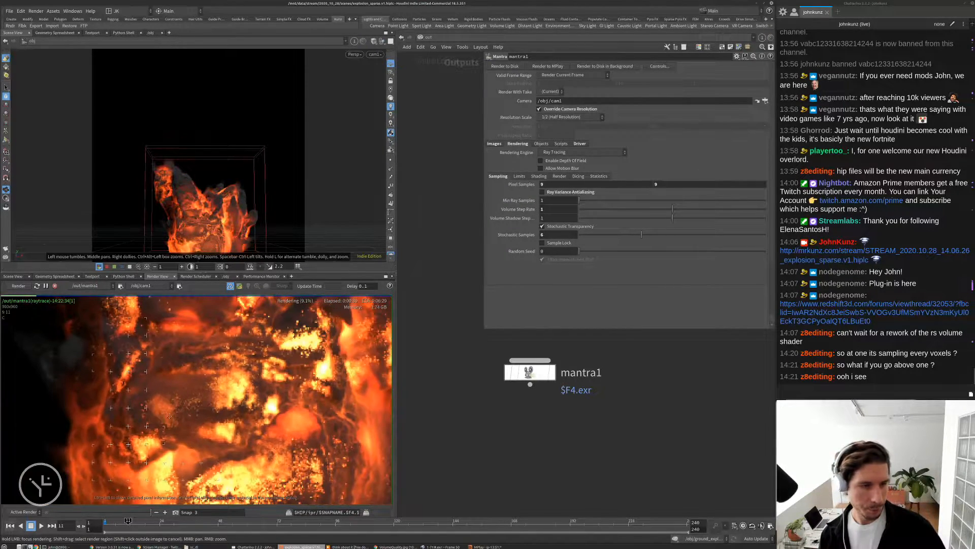
Inspect the refined and still grainy areas around the bright flames near the explosion's base in the render.
{"action": "middle_click_drag", "start_coordinate": [192, 404], "coordinate": [154, 408]}
{"action": "scroll", "coordinate": [154, 407], "scroll_direction": "up", "scroll_amount": 2}
{"action": "scroll", "coordinate": [154, 407], "scroll_direction": "down", "scroll_amount": 3}
{"action": "scroll", "coordinate": [154, 407], "scroll_direction": "up", "scroll_amount": 2}
{"action": "scroll", "coordinate": [162, 399], "scroll_direction": "down", "scroll_amount": 2}
{"action": "scroll", "coordinate": [169, 390], "scroll_direction": "up", "scroll_amount": 3}
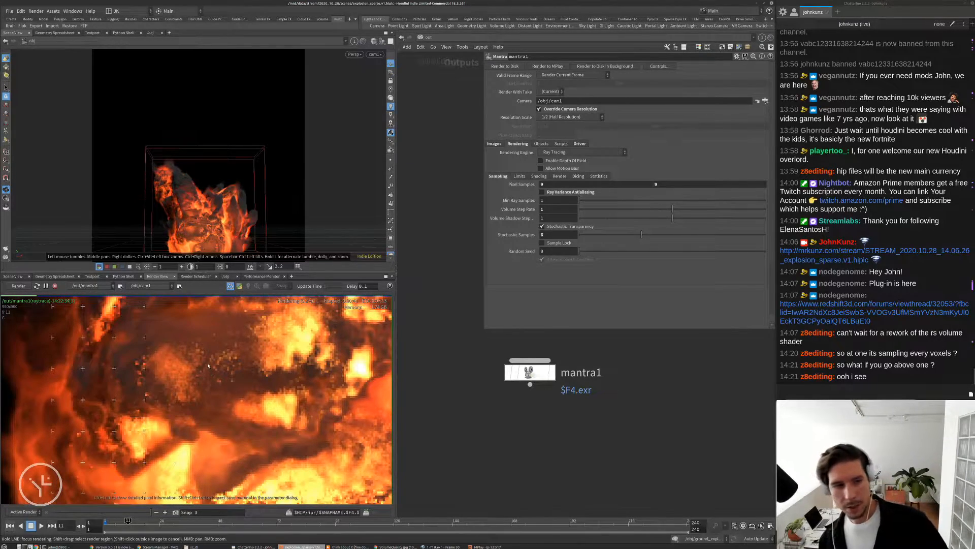
{"action": "scroll", "coordinate": [244, 350], "scroll_direction": "down", "scroll_amount": 3}
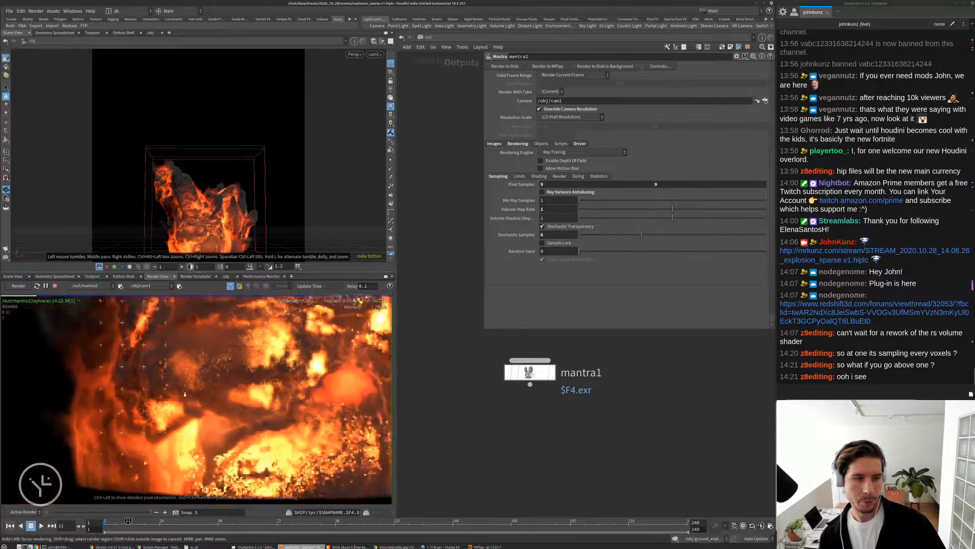
{"action": "scroll", "coordinate": [273, 350], "scroll_direction": "up", "scroll_amount": 2}
{"action": "scroll", "coordinate": [250, 352], "scroll_direction": "up", "scroll_amount": 2}
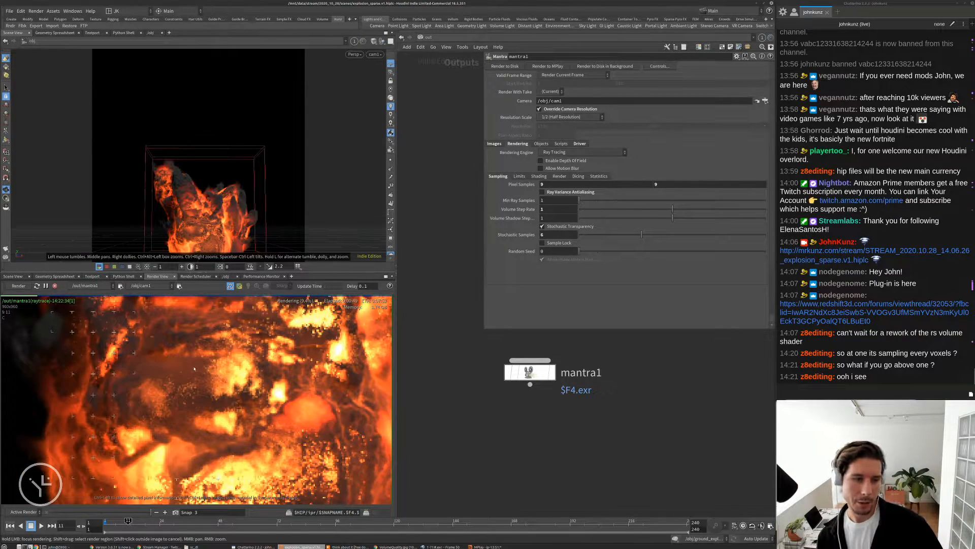
{"action": "middle_click_drag", "start_coordinate": [196, 366], "coordinate": [165, 372]}
{"action": "scroll", "coordinate": [165, 372], "scroll_direction": "up", "scroll_amount": 2}
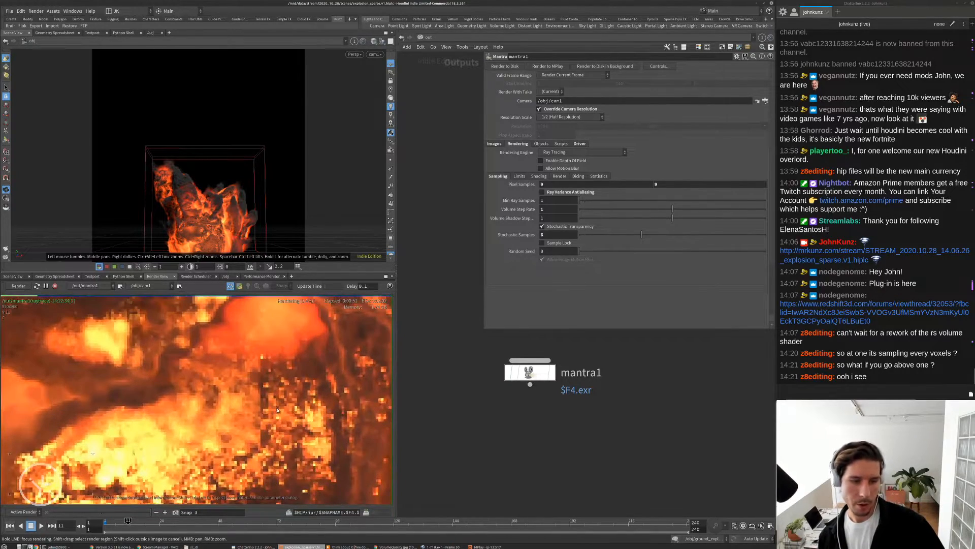
{"action": "middle_click_drag", "start_coordinate": [273, 408], "coordinate": [203, 420]}
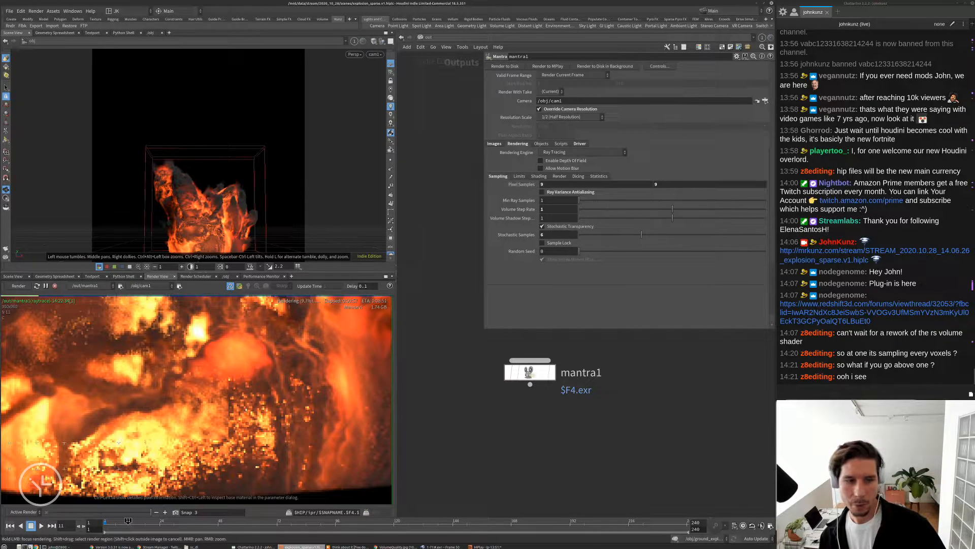
{"action": "scroll", "coordinate": [243, 413], "scroll_direction": "up", "scroll_amount": 2}
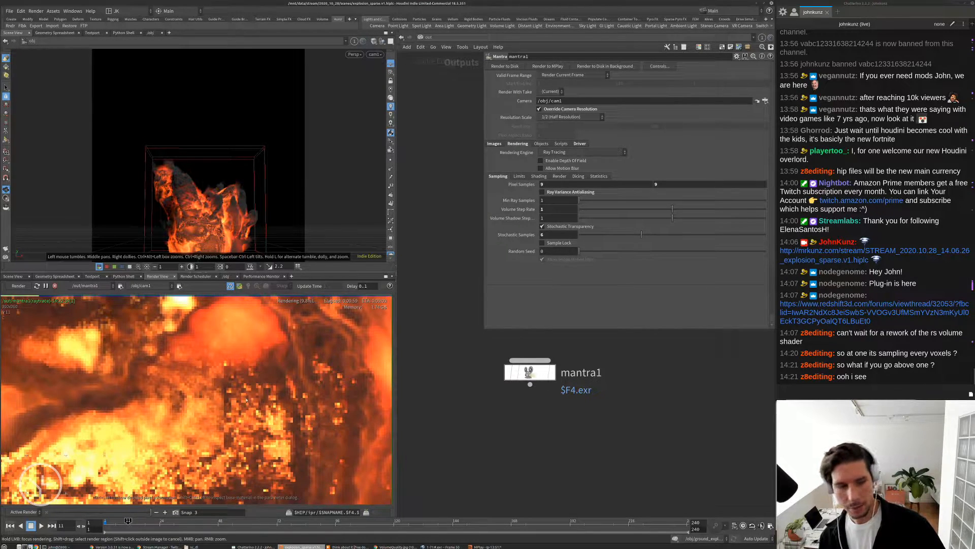
{"action": "right_click_drag", "start_coordinate": [233, 417], "coordinate": [153, 461]}
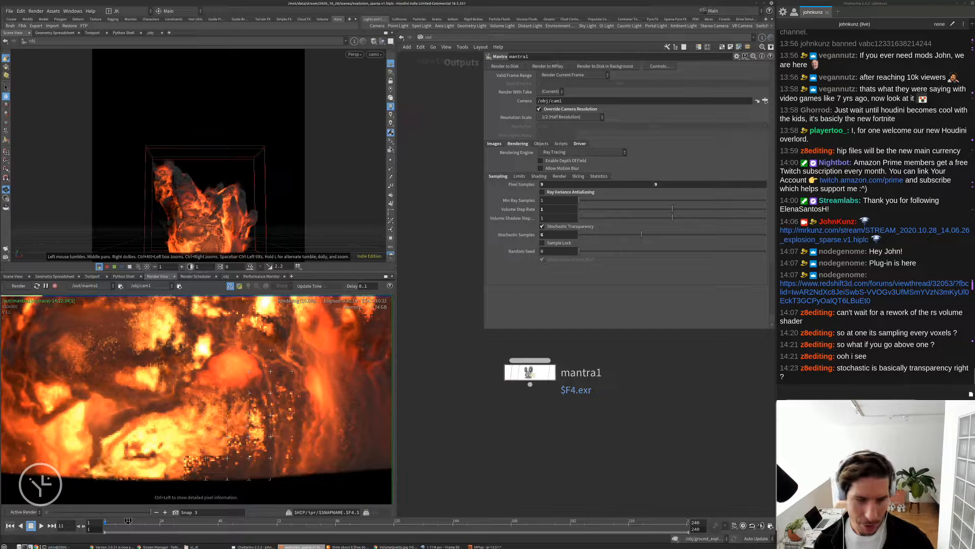
Switch to Chrome, read the Stochastic transparency section of the Mantra sampling documentation with its enlarged figure, and return to Houdini.
{"action": "left_click", "coordinate": [399, 546]}
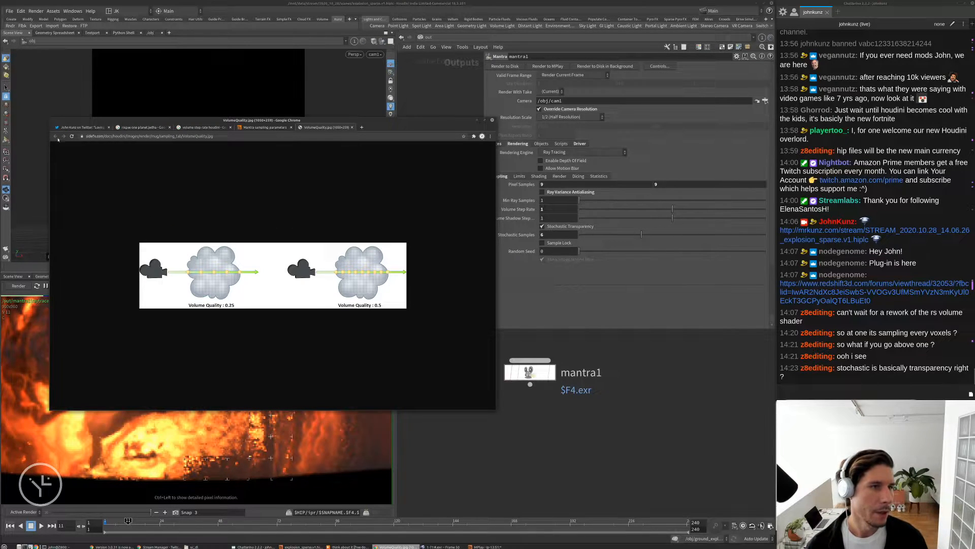
{"action": "left_click", "coordinate": [255, 129]}
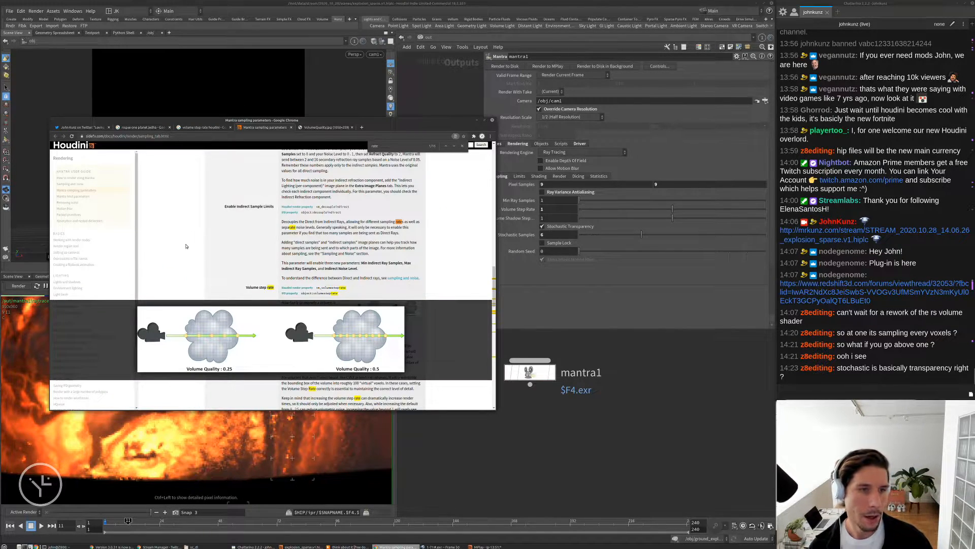
{"action": "scroll", "coordinate": [452, 277], "scroll_direction": "down", "scroll_amount": 5}
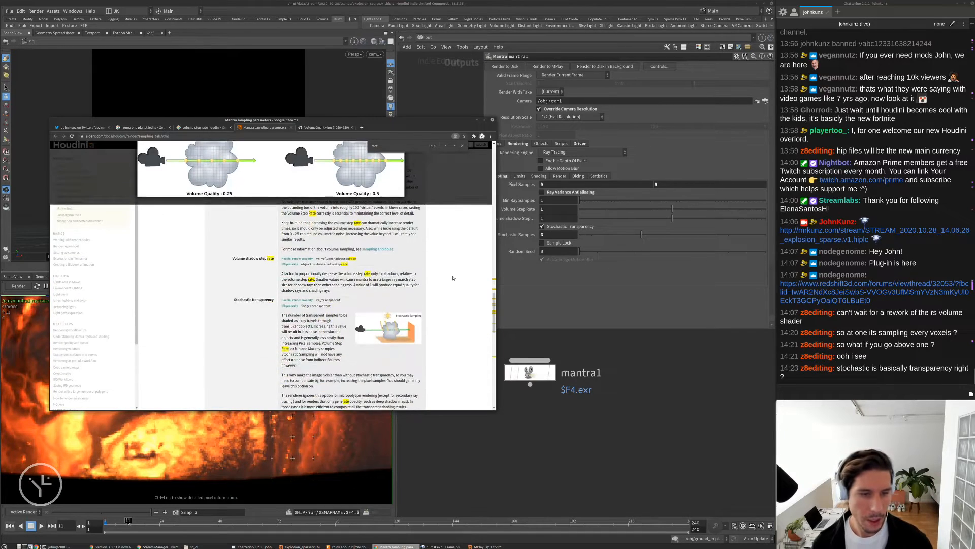
{"action": "left_click", "coordinate": [388, 248]}
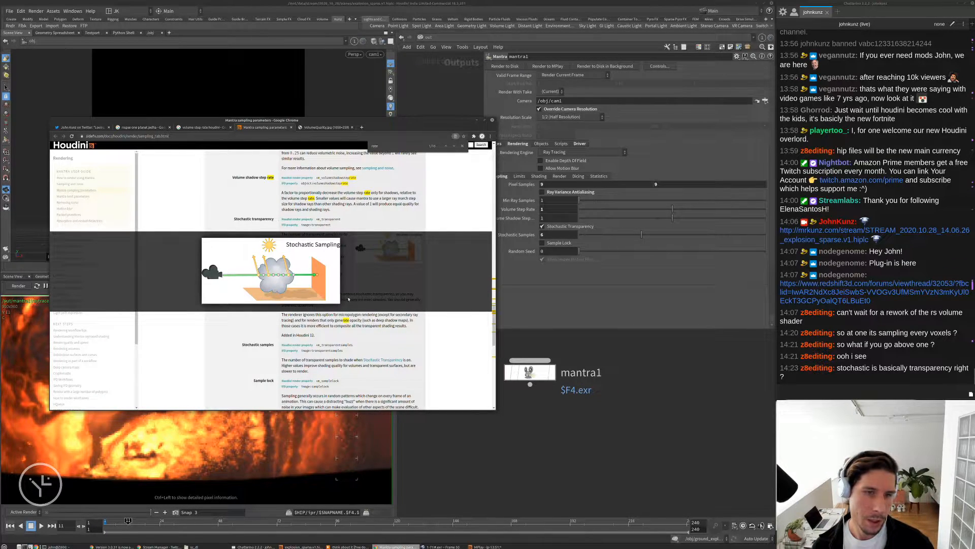
{"action": "left_click", "coordinate": [583, 234]}
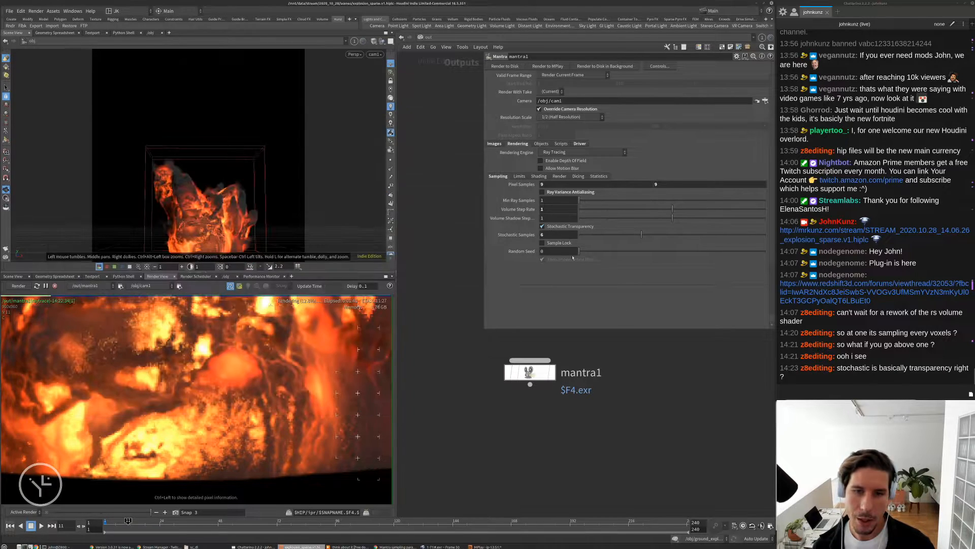
Toggle Stochastic Transparency off and back on for the Mantra node to compare the noise in the render.
{"action": "left_click", "coordinate": [542, 227]}
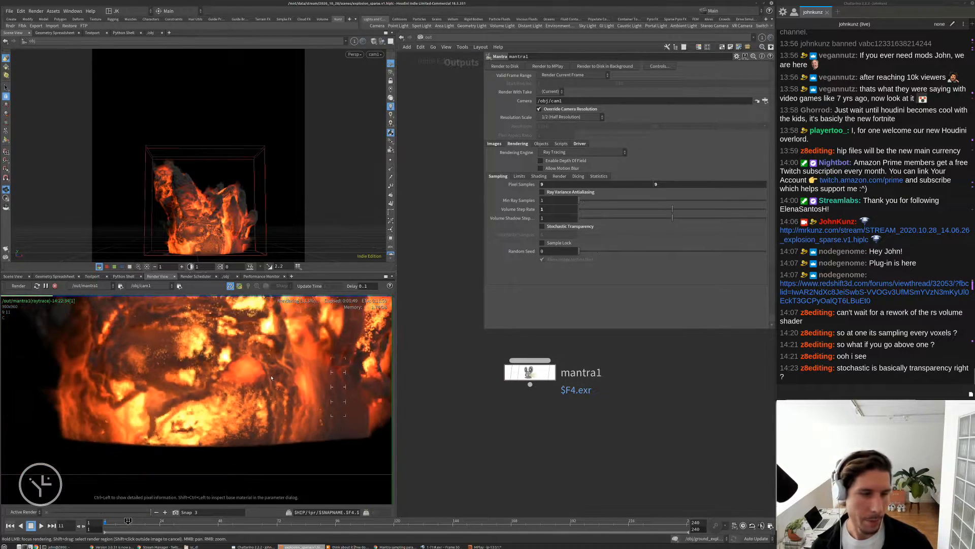
{"action": "scroll", "coordinate": [222, 400], "scroll_direction": "up", "scroll_amount": 2}
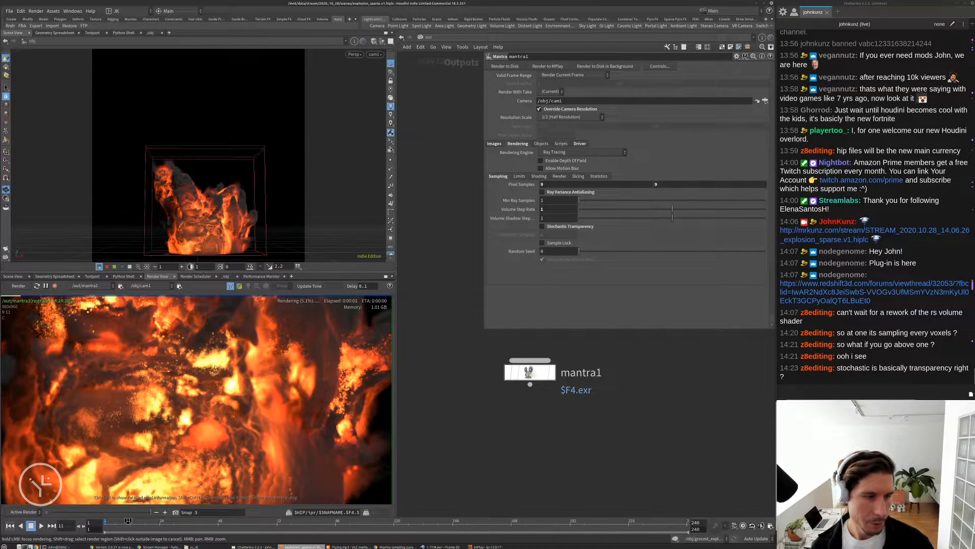
{"action": "scroll", "coordinate": [216, 374], "scroll_direction": "up", "scroll_amount": 1}
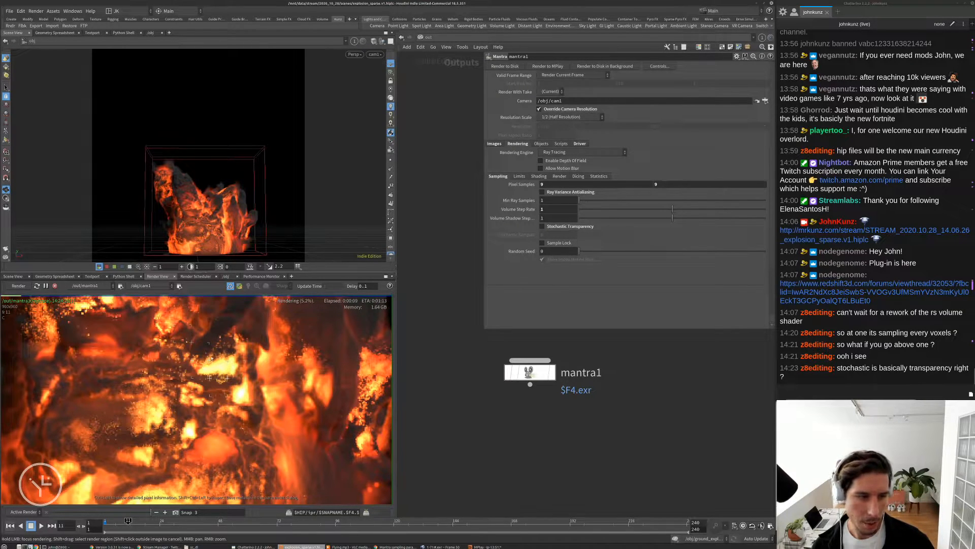
{"action": "scroll", "coordinate": [240, 332], "scroll_direction": "up", "scroll_amount": 1}
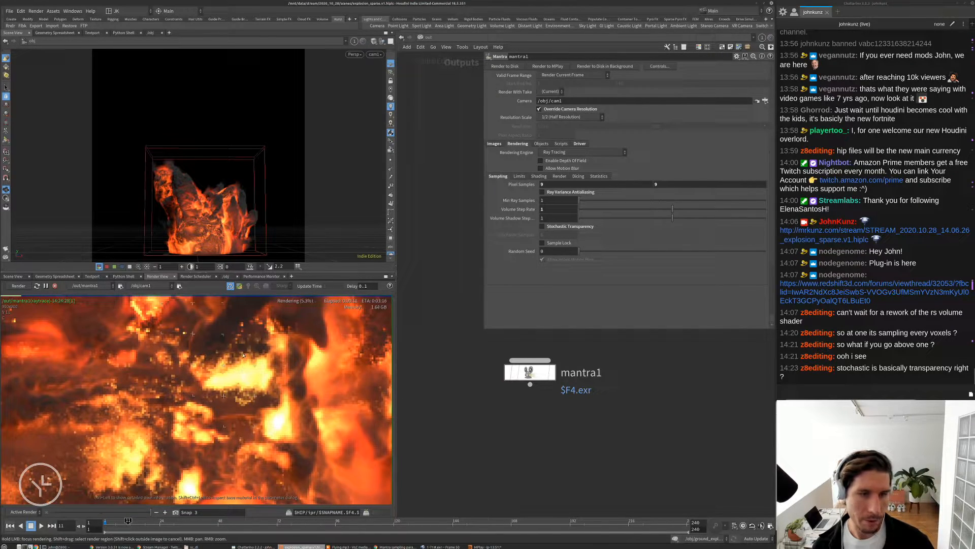
{"action": "scroll", "coordinate": [242, 356], "scroll_direction": "down", "scroll_amount": 1}
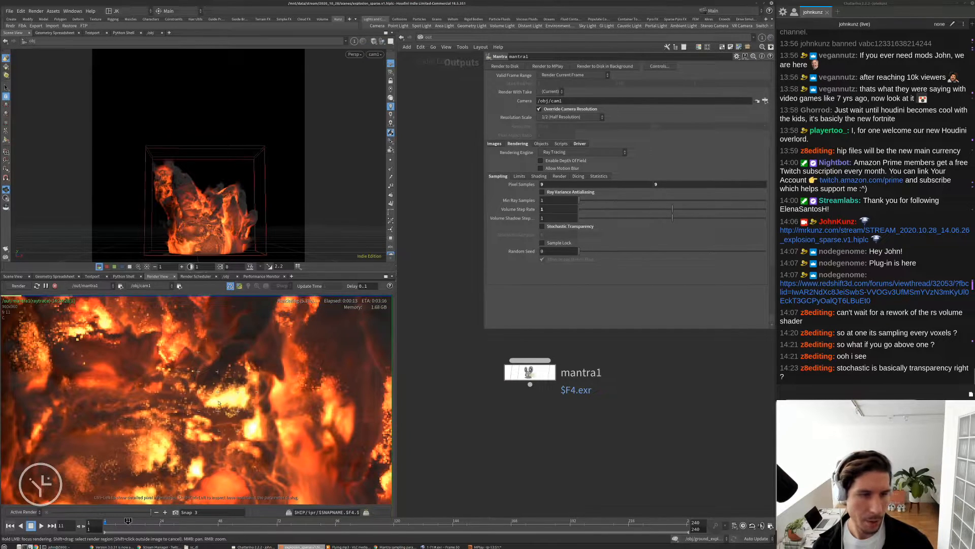
{"action": "scroll", "coordinate": [224, 394], "scroll_direction": "down", "scroll_amount": 3}
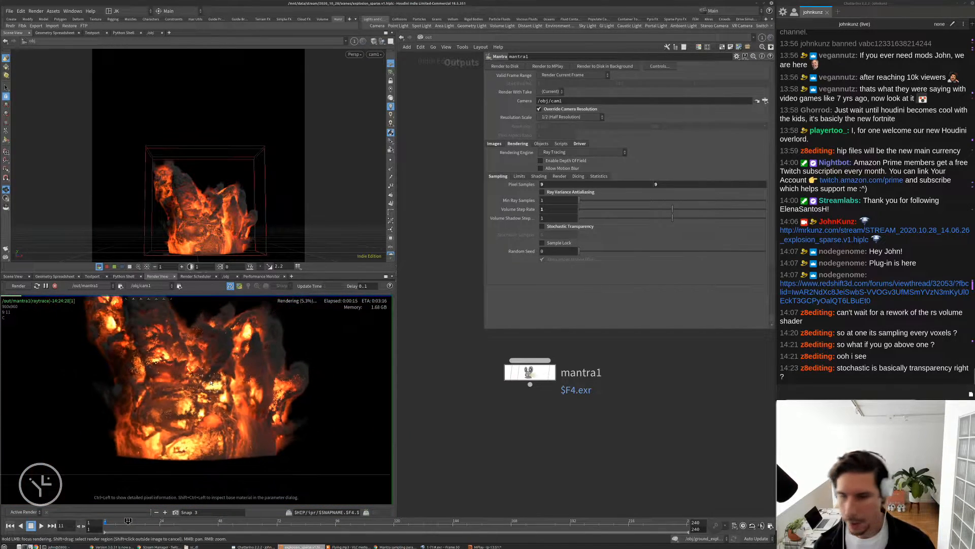
{"action": "left_click", "coordinate": [591, 226]}
Stop the running render and go inside the ground_explosion geometry object at the object level.
{"action": "left_click", "coordinate": [564, 184]}
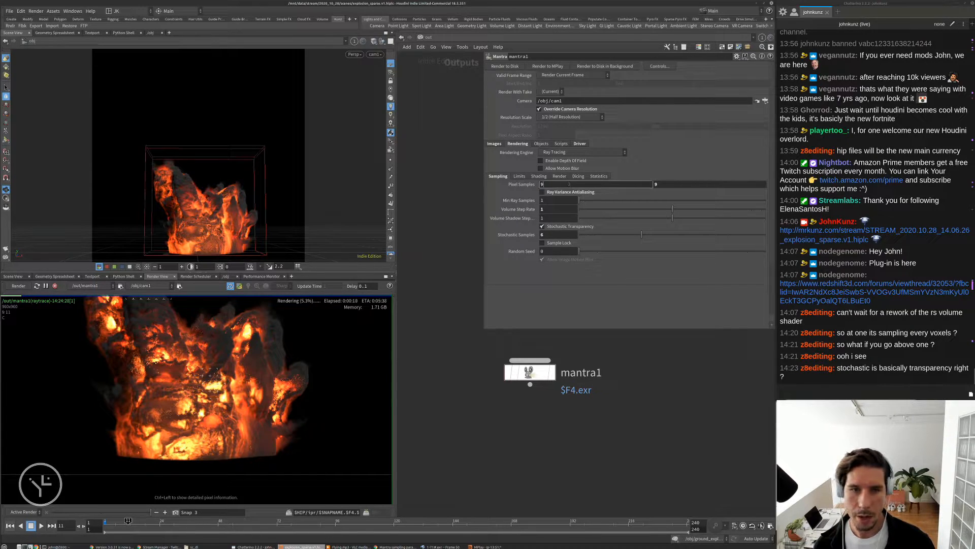
{"action": "key", "text": "Return"}
{"action": "left_click", "coordinate": [54, 286]}
{"action": "left_click", "coordinate": [420, 40]}
{"action": "left_click", "coordinate": [437, 75]}
{"action": "middle_click_drag", "start_coordinate": [482, 382], "coordinate": [485, 432]}
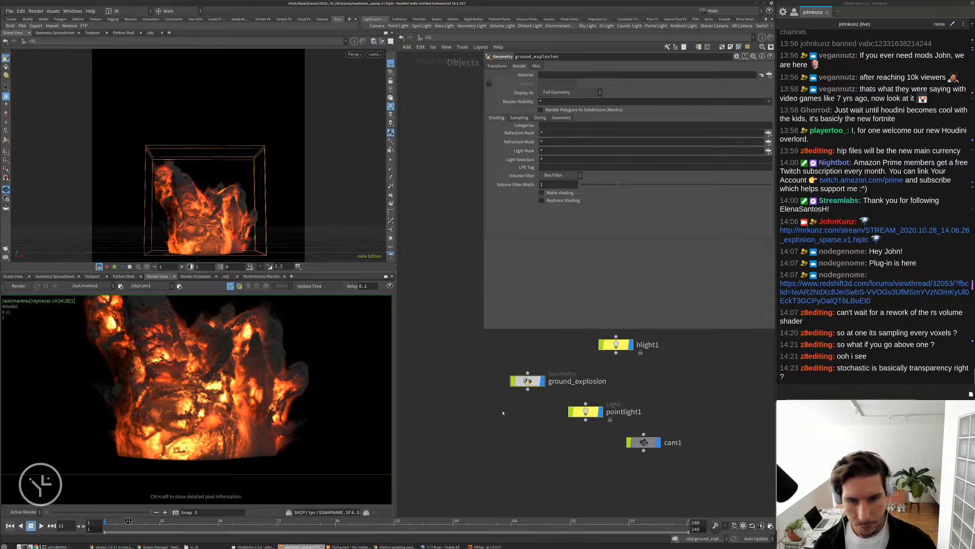
{"action": "double_click", "coordinate": [528, 381]}
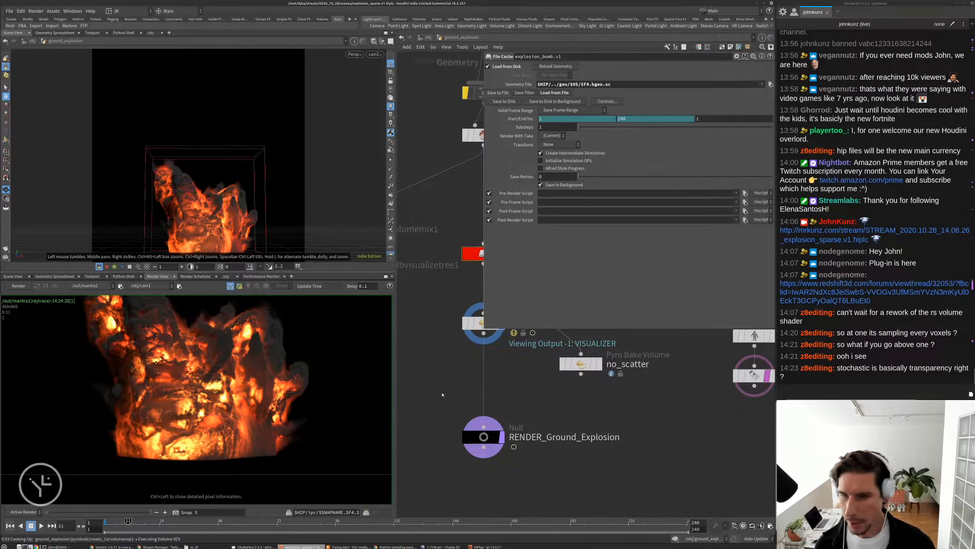
Add a VDB Visualize Tree node beside pyrolook and connect its input to the pyrolook node's output.
{"action": "scroll", "coordinate": [515, 452], "scroll_direction": "down", "scroll_amount": 1}
{"action": "middle_click_drag", "start_coordinate": [398, 374], "coordinate": [494, 422]}
{"action": "key", "text": "Tab"}
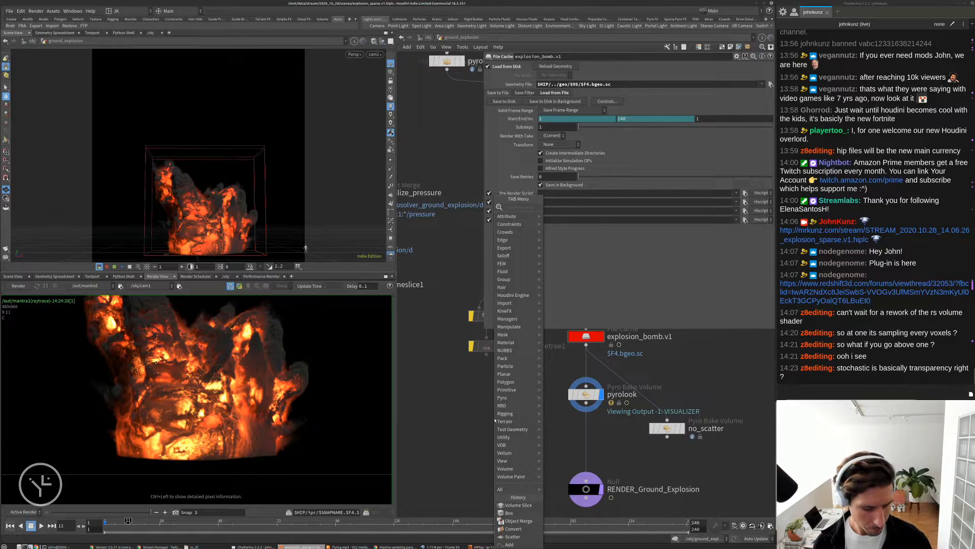
{"action": "type", "text": "v"}
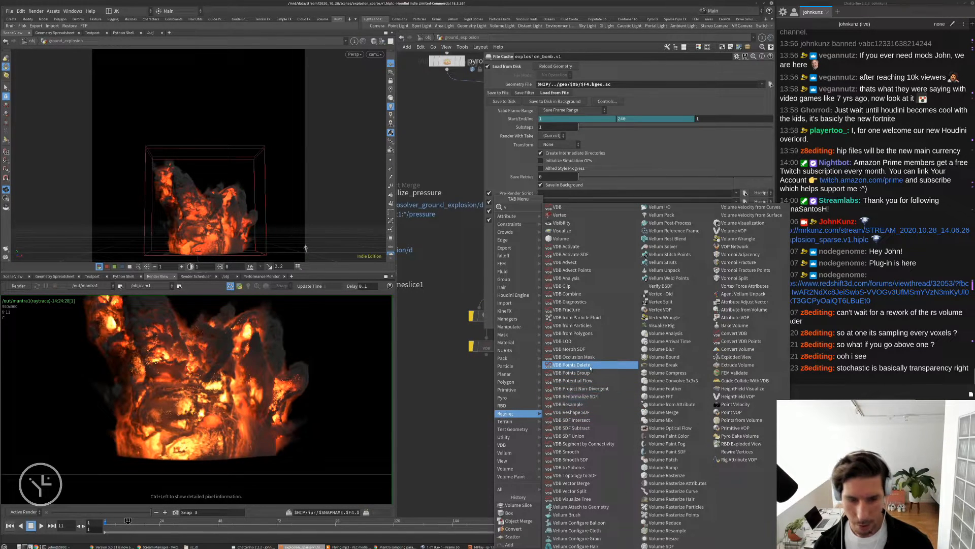
{"action": "type", "text": "i"}
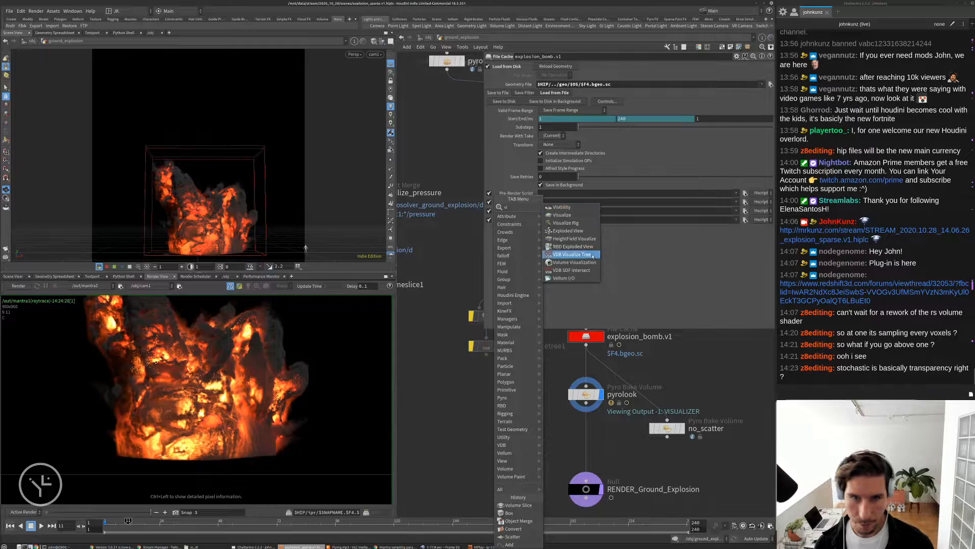
{"action": "left_click", "coordinate": [574, 254]}
{"action": "left_click", "coordinate": [477, 431]}
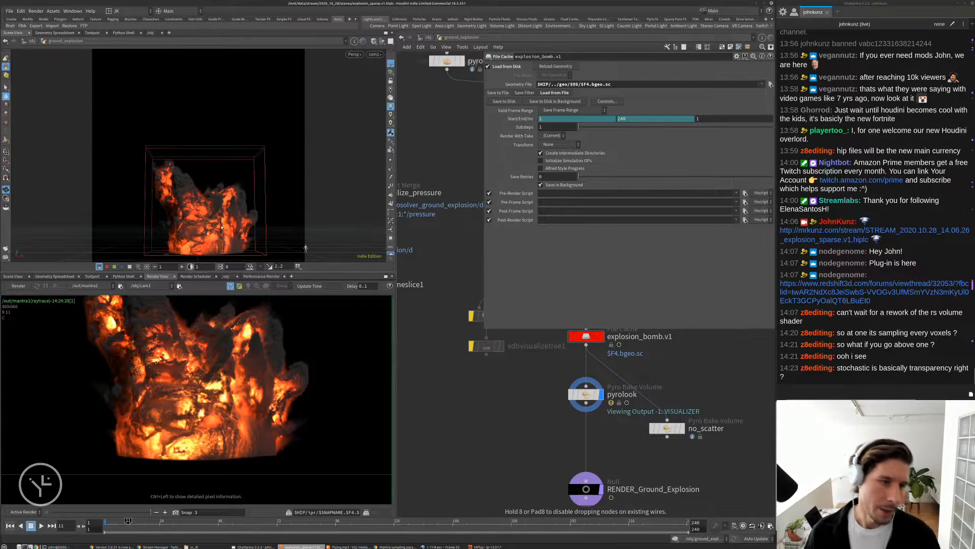
{"action": "left_click", "coordinate": [478, 428]}
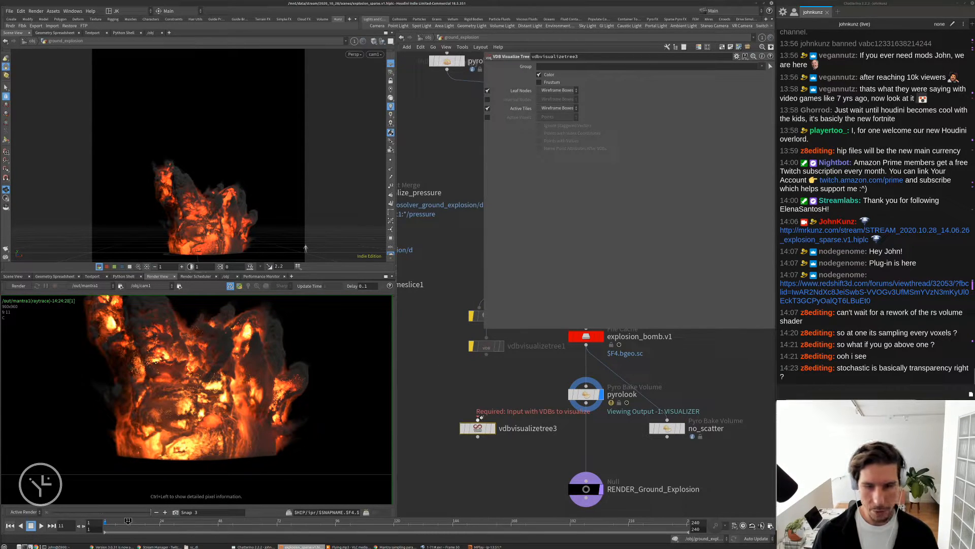
{"action": "left_click", "coordinate": [478, 419]}
{"action": "left_click", "coordinate": [585, 404]}
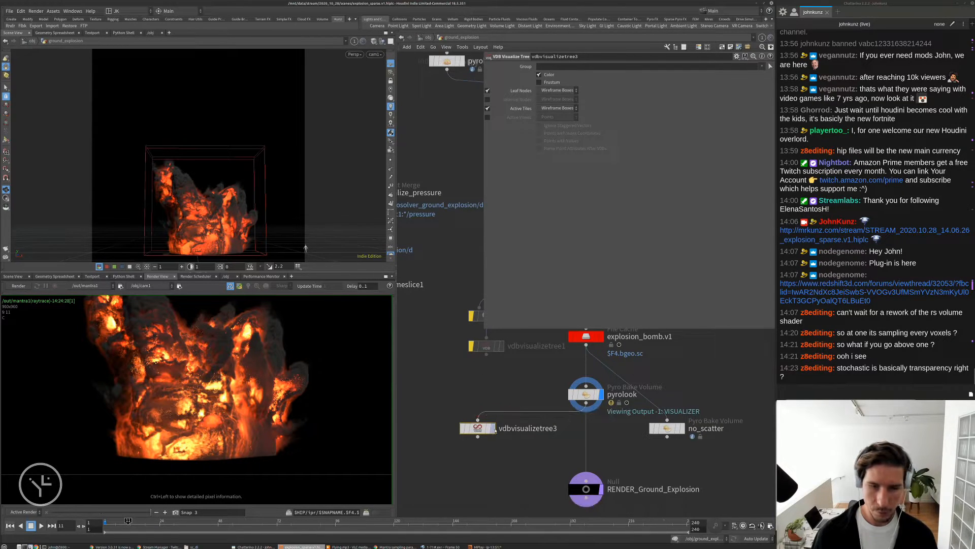
Display the vdbvisualizetree3 node and show only Active Voxels as Points, turning off Leaf Nodes and Active Tiles.
{"action": "left_click", "coordinate": [492, 428]}
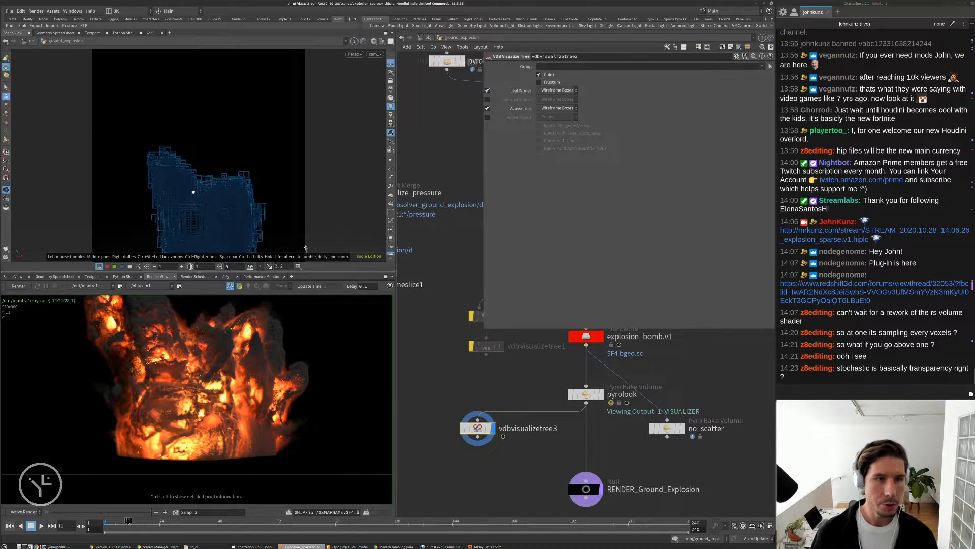
{"action": "scroll", "coordinate": [478, 424], "scroll_direction": "up", "scroll_amount": 2}
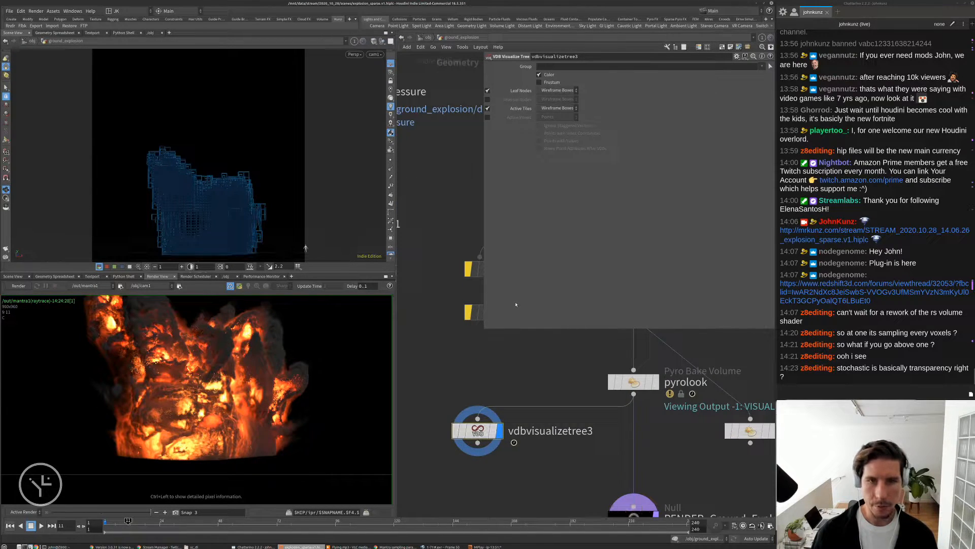
{"action": "middle_click_drag", "start_coordinate": [459, 371], "coordinate": [490, 324]}
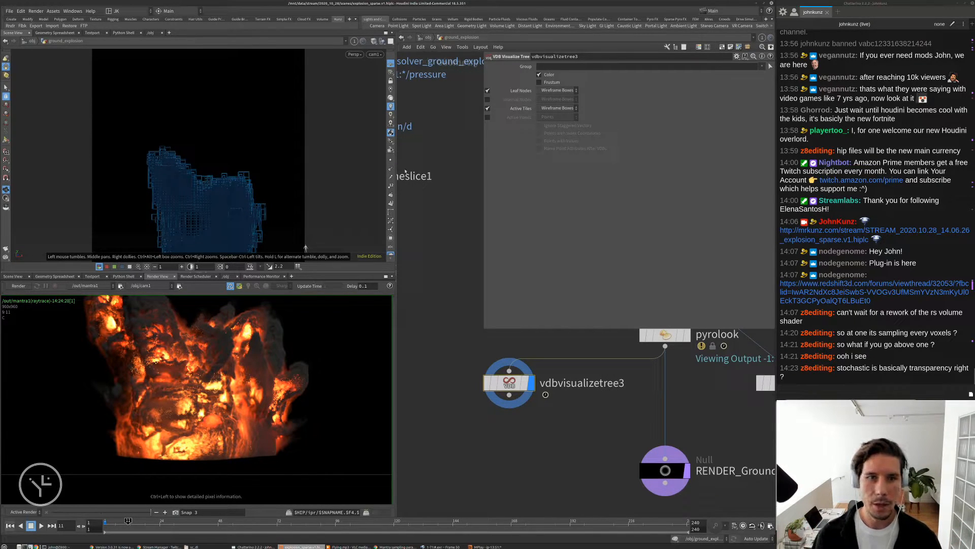
{"action": "left_click", "coordinate": [487, 90]}
{"action": "left_click", "coordinate": [488, 108]}
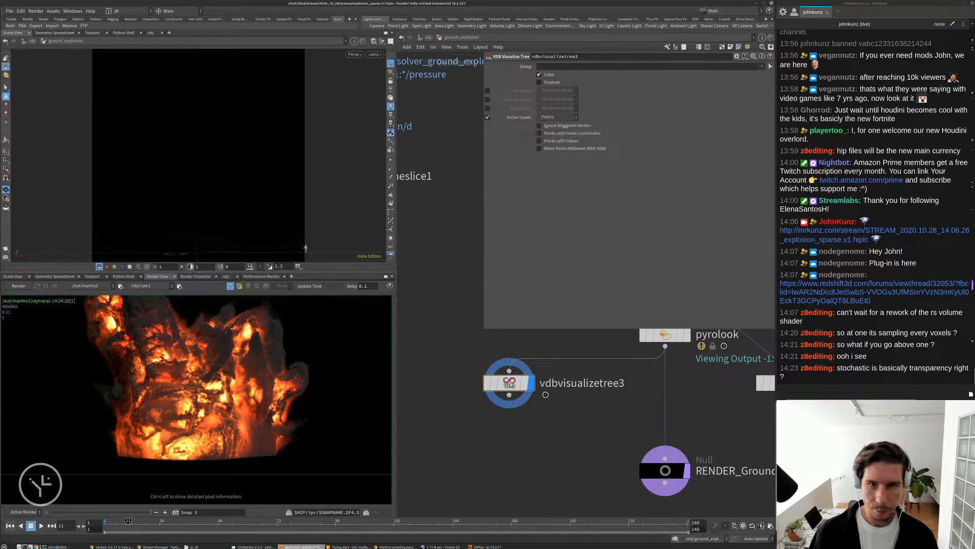
{"action": "middle_click", "coordinate": [509, 384]}
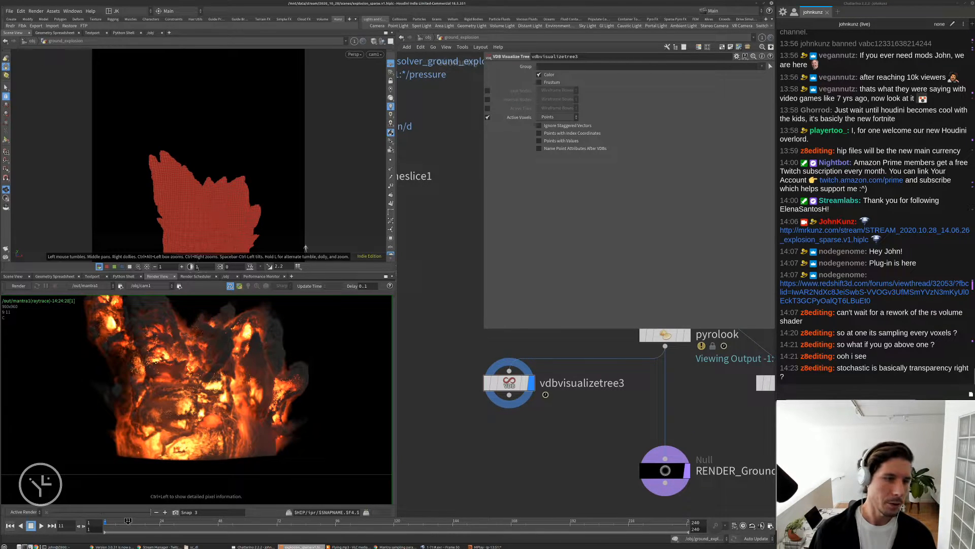
Examine the noise in the render close up and compare it with the density of the active voxel points in the scene view.
{"action": "scroll", "coordinate": [173, 383], "scroll_direction": "up", "scroll_amount": 5}
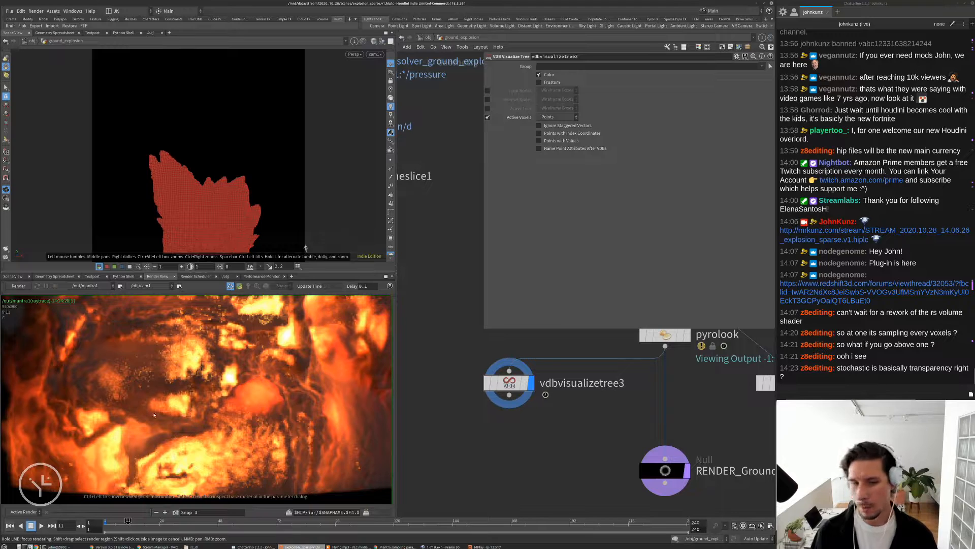
{"action": "scroll", "coordinate": [142, 374], "scroll_direction": "up", "scroll_amount": 2}
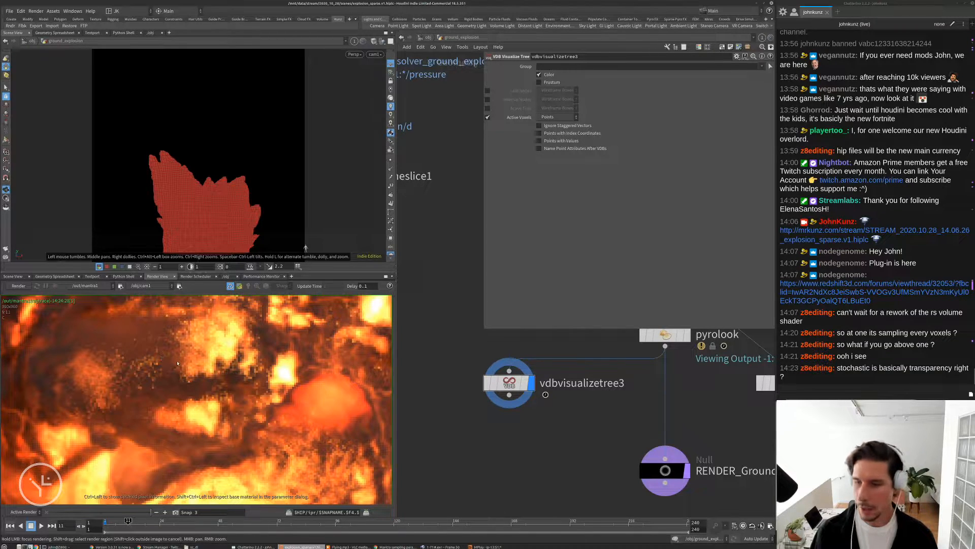
{"action": "scroll", "coordinate": [212, 181], "scroll_direction": "up", "scroll_amount": 6}
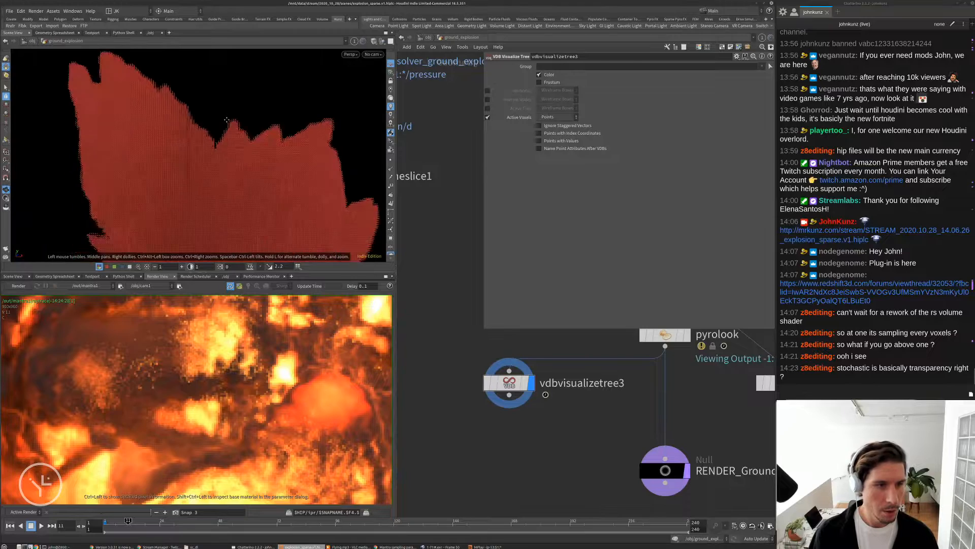
{"action": "scroll", "coordinate": [211, 181], "scroll_direction": "up", "scroll_amount": 8}
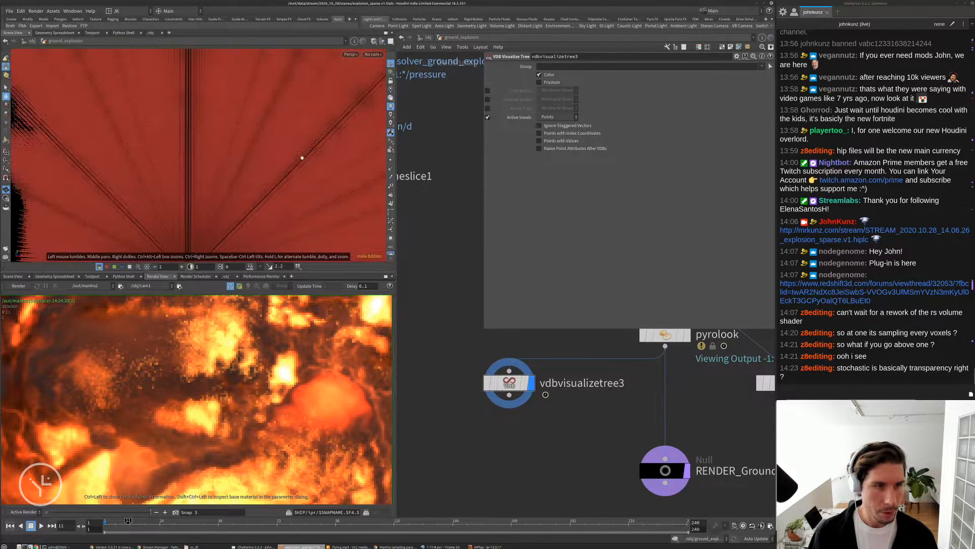
{"action": "right_click_drag", "start_coordinate": [293, 166], "coordinate": [213, 185]}
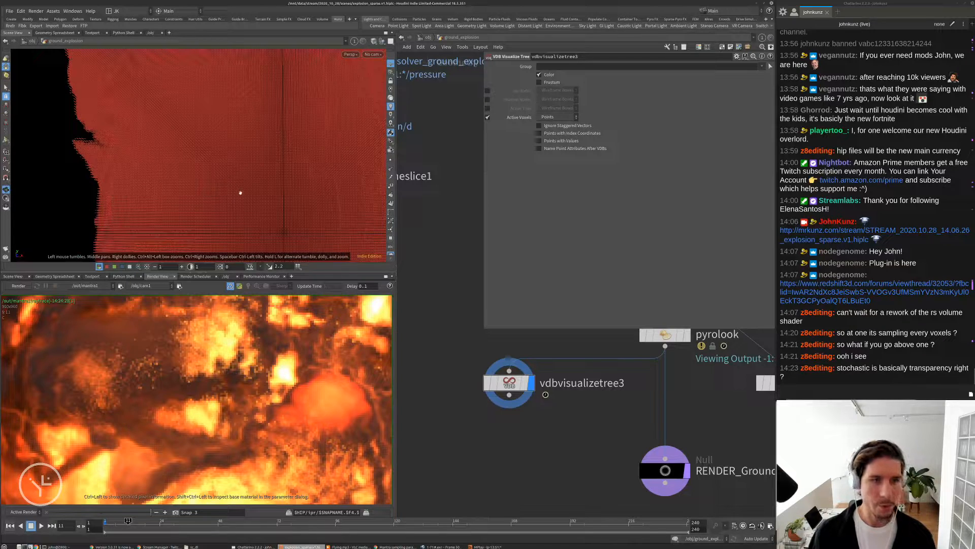
{"action": "left_click_drag", "start_coordinate": [239, 192], "coordinate": [235, 191]}
{"action": "scroll", "coordinate": [234, 191], "scroll_direction": "down", "scroll_amount": 1}
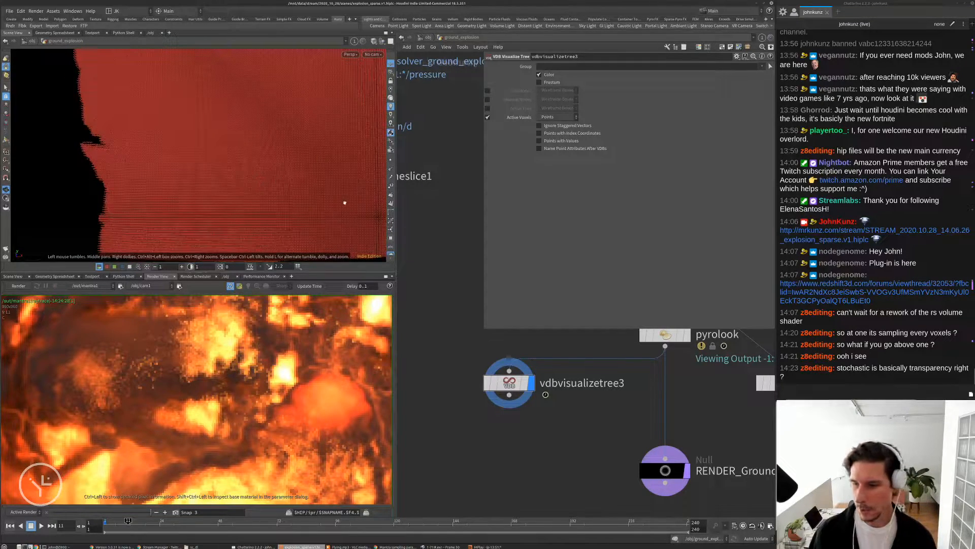
{"action": "key", "text": "bracketleft"}
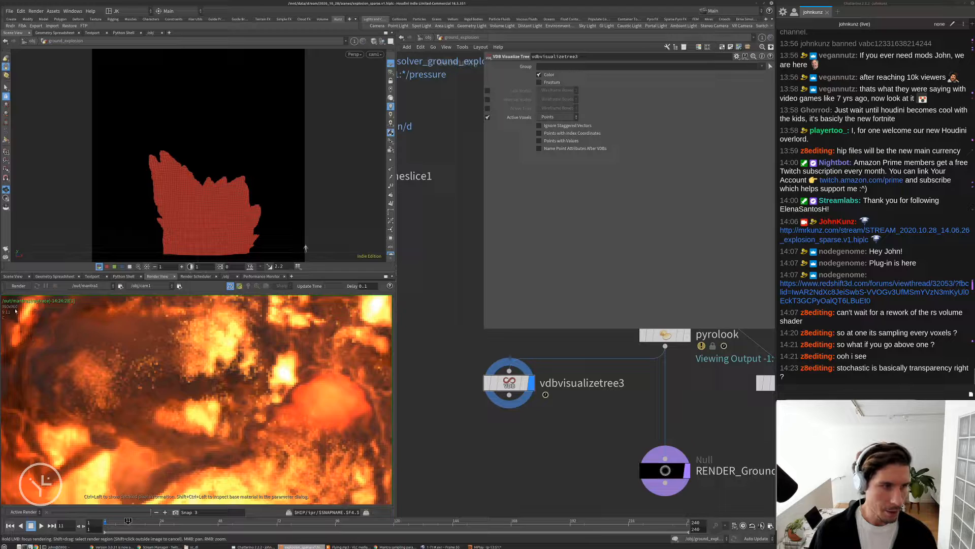
{"action": "scroll", "coordinate": [195, 304], "scroll_direction": "down", "scroll_amount": 2}
{"action": "scroll", "coordinate": [475, 409], "scroll_direction": "down", "scroll_amount": 3}
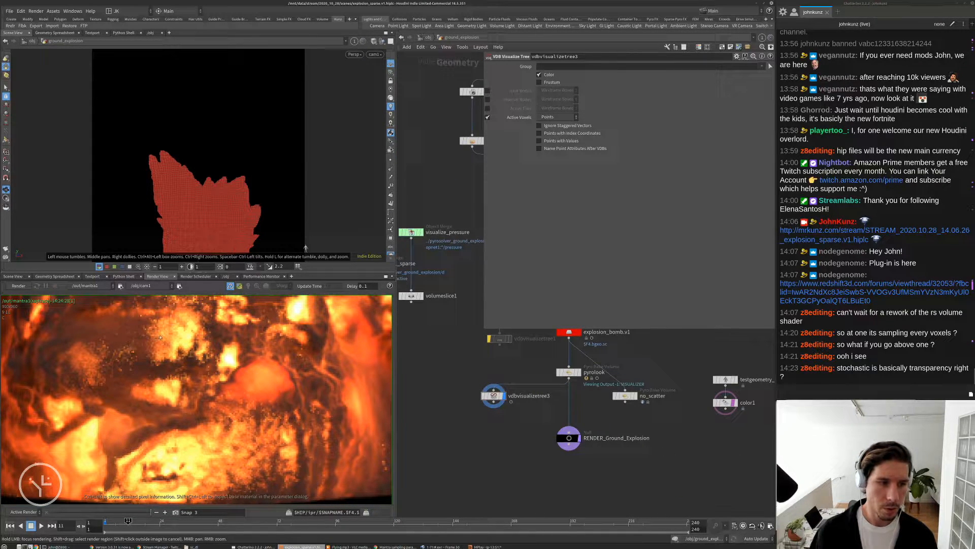
Turn off Override Camera Resolution on the mantra1 node in the out network and start a new render.
{"action": "left_click", "coordinate": [426, 38]}
{"action": "left_click", "coordinate": [433, 47]}
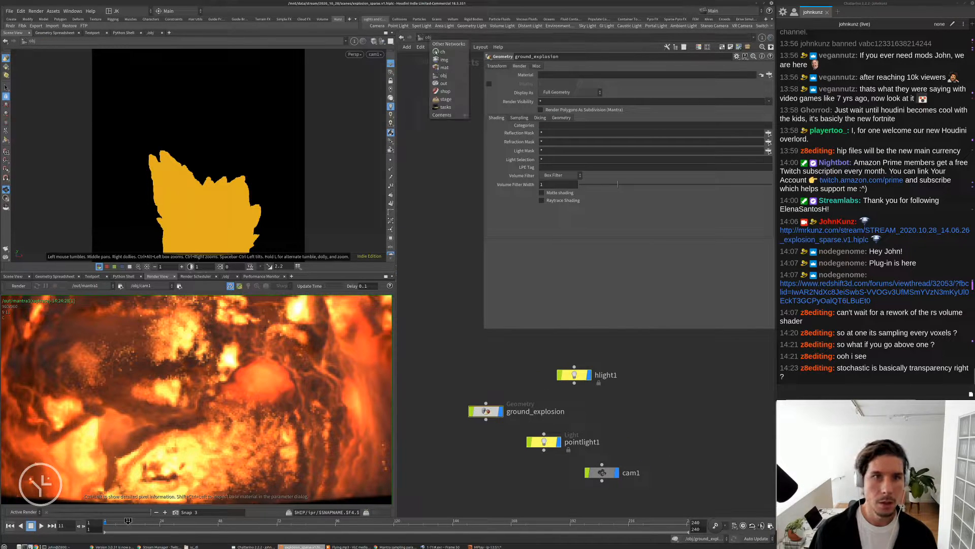
{"action": "left_click", "coordinate": [447, 85]}
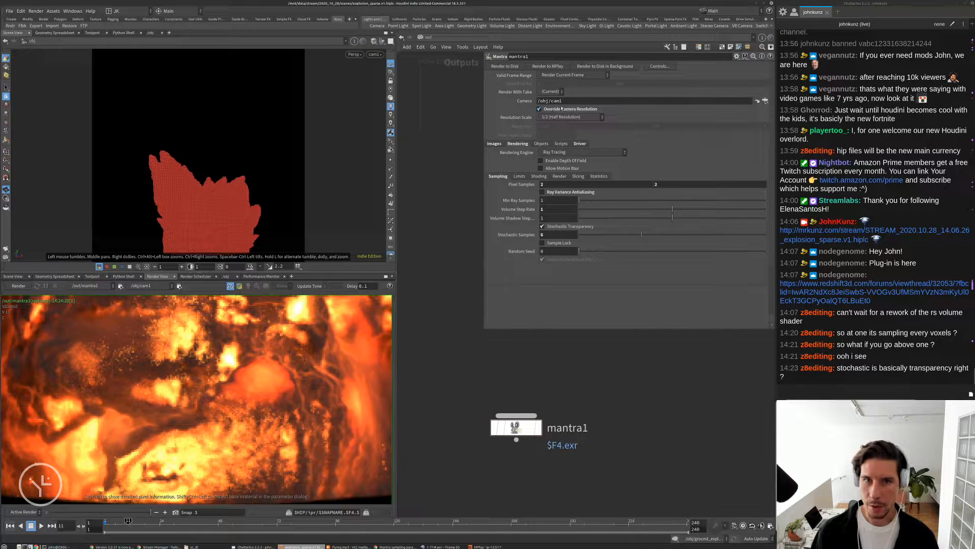
{"action": "left_click", "coordinate": [555, 109]}
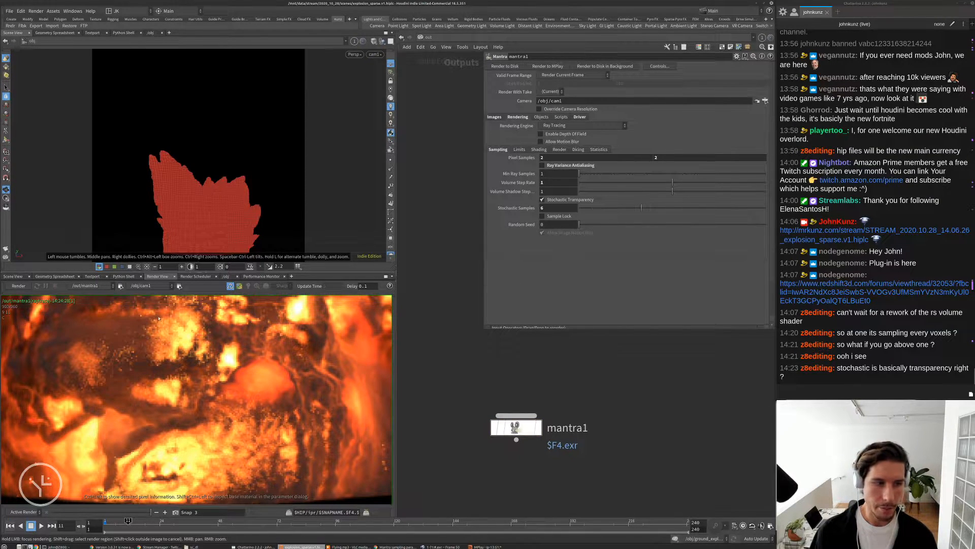
{"action": "left_click", "coordinate": [20, 287]}
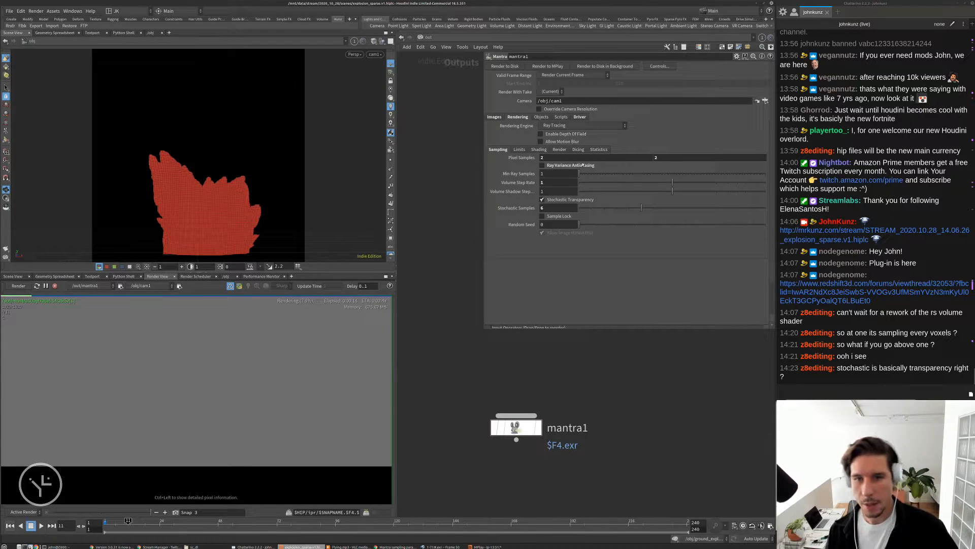
Switch to the image viewer showing the earlier explosion render at frame 50 and examine its noise in the fire and smoke areas.
{"action": "mouse_move", "coordinate": [583, 165]}
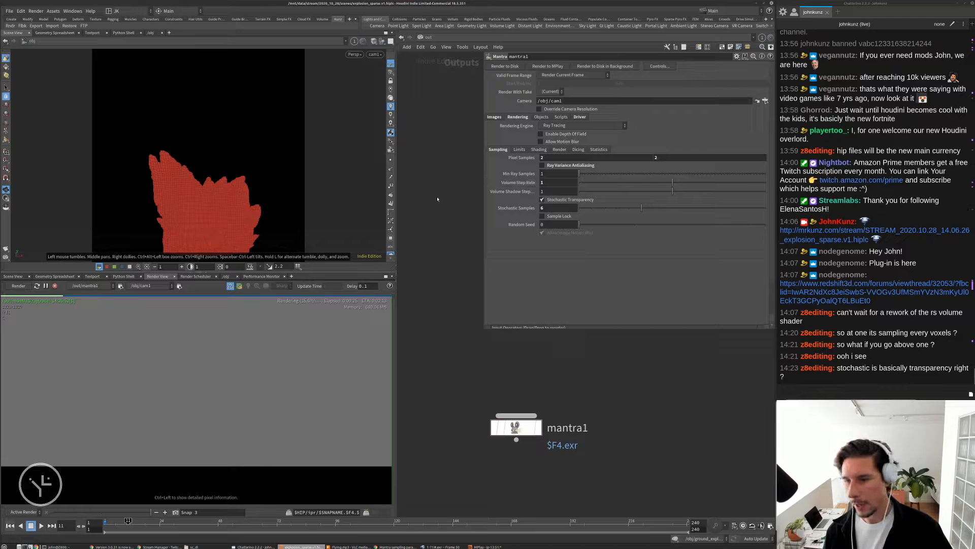
{"action": "left_click", "coordinate": [401, 546]}
{"action": "left_click", "coordinate": [401, 546]}
{"action": "left_click", "coordinate": [440, 547]}
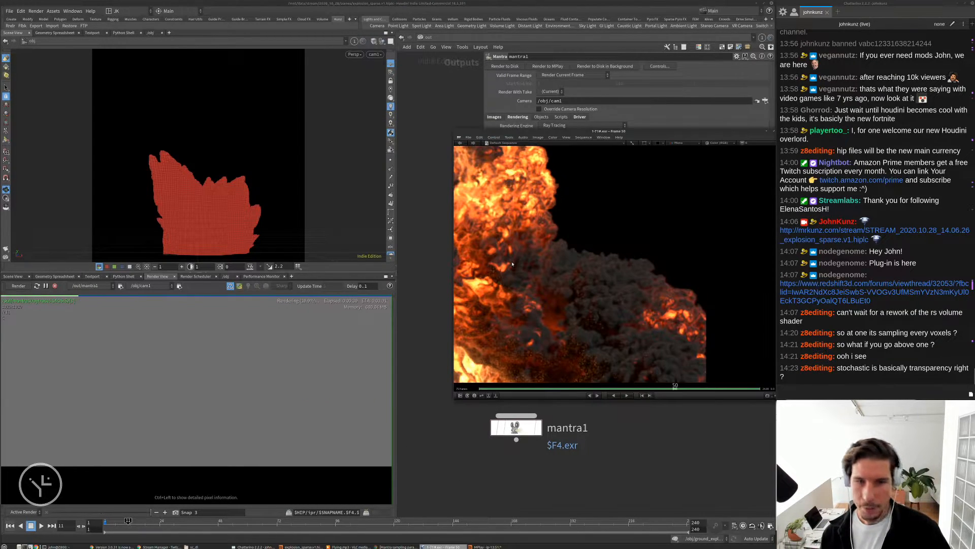
{"action": "middle_click_drag", "start_coordinate": [513, 261], "coordinate": [599, 213]}
{"action": "middle_click_drag", "start_coordinate": [535, 292], "coordinate": [596, 259]}
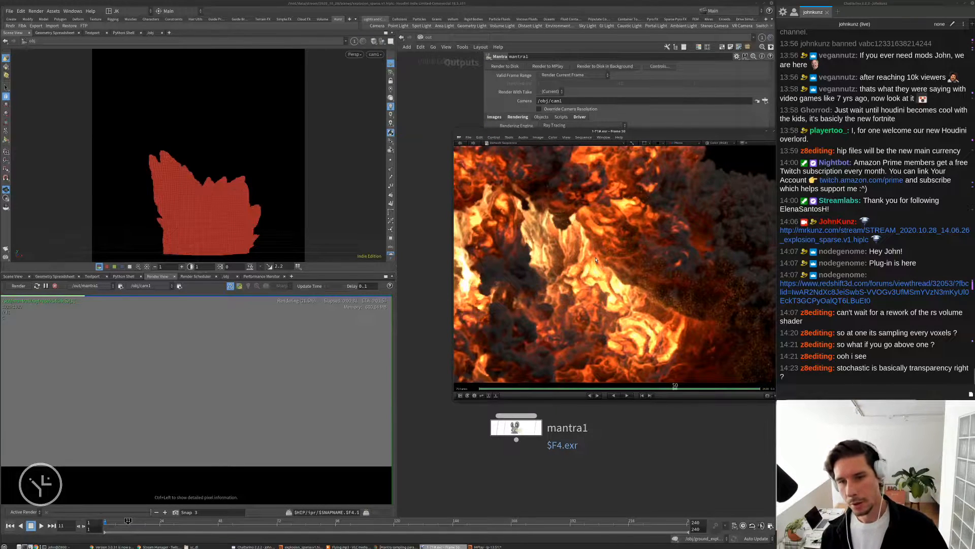
{"action": "key", "text": "f"}
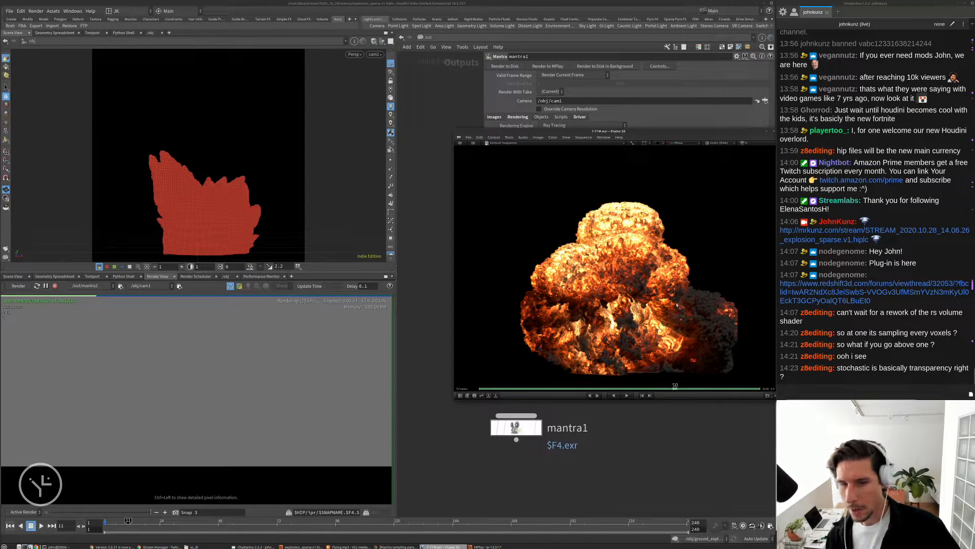
{"action": "left_click_drag", "start_coordinate": [696, 138], "coordinate": [557, 252]}
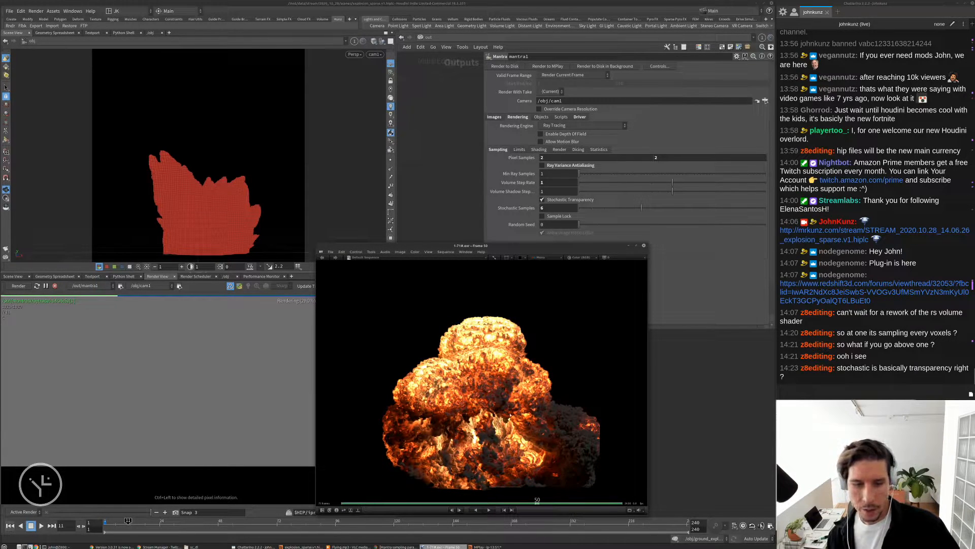
{"action": "scroll", "coordinate": [523, 391], "scroll_direction": "up", "scroll_amount": 5}
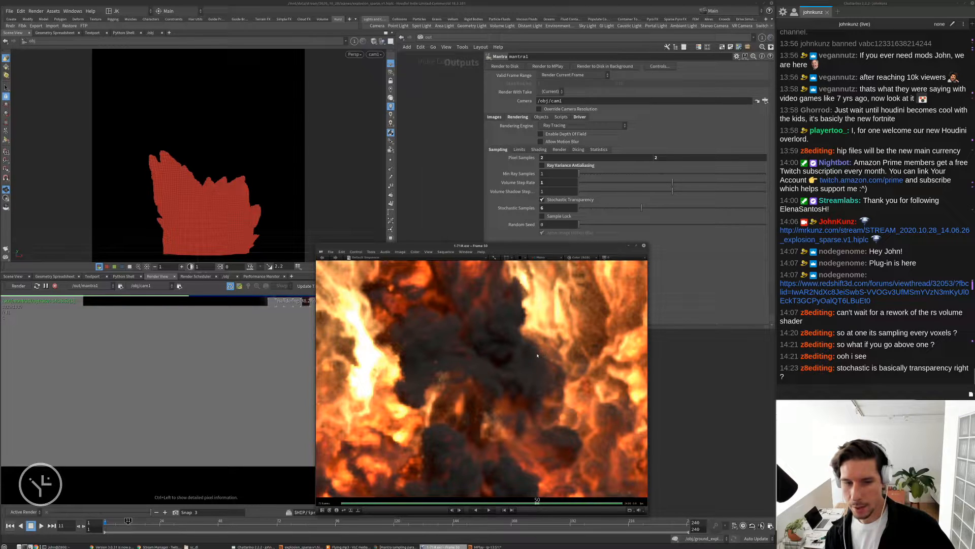
{"action": "scroll", "coordinate": [451, 381], "scroll_direction": "up", "scroll_amount": 2}
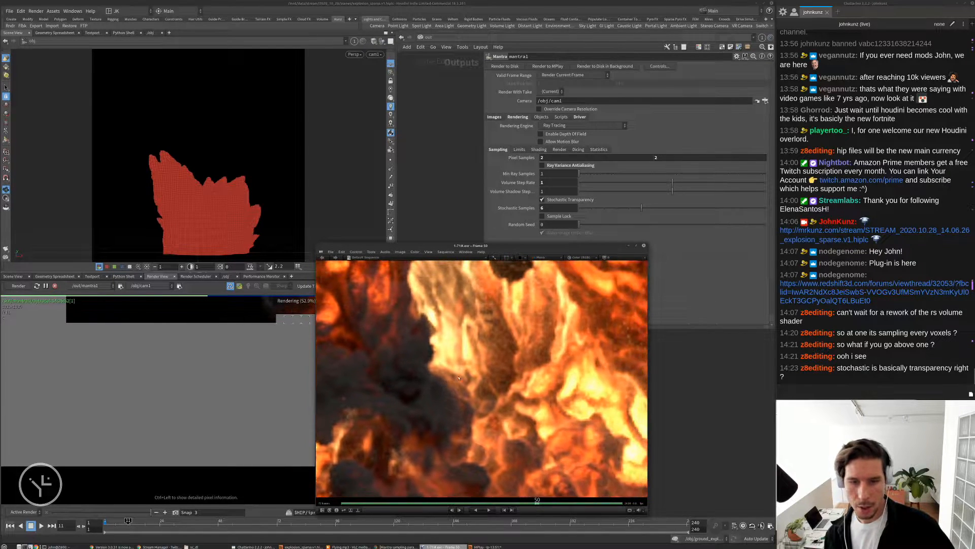
{"action": "scroll", "coordinate": [451, 381], "scroll_direction": "down", "scroll_amount": 3}
{"action": "middle_click_drag", "start_coordinate": [478, 359], "coordinate": [374, 323]}
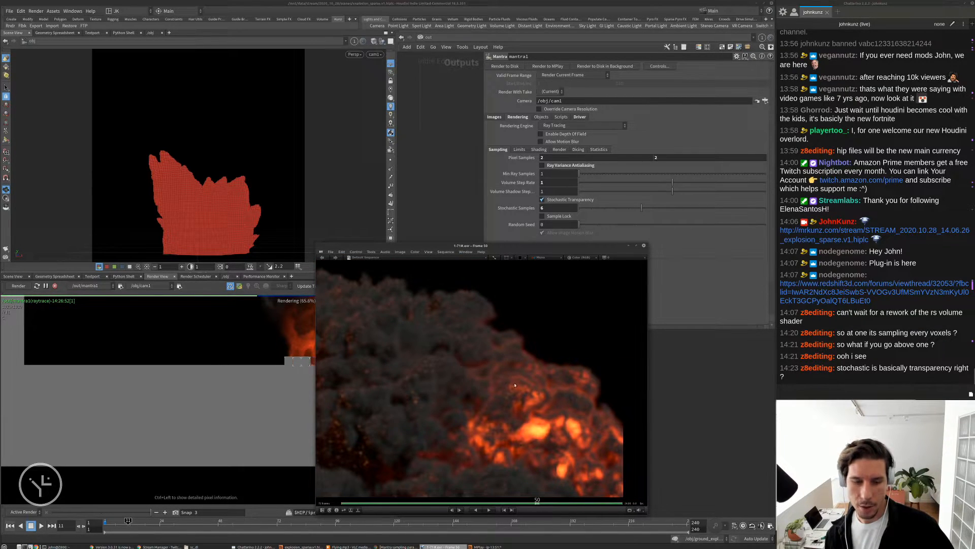
{"action": "scroll", "coordinate": [439, 401], "scroll_direction": "up", "scroll_amount": 3}
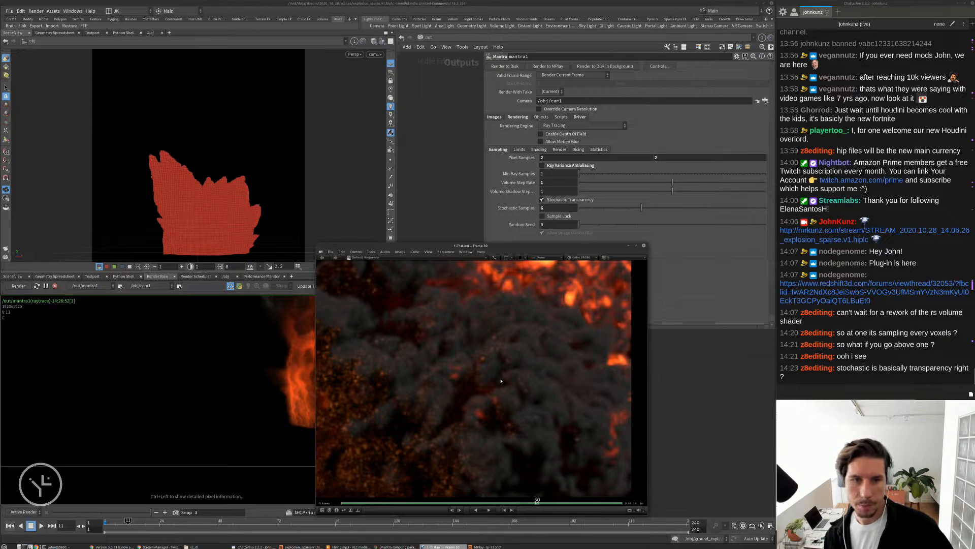
Return to Houdini and examine the noise in the full-resolution explosion render, both close up and as a whole.
{"action": "left_click", "coordinate": [697, 418]}
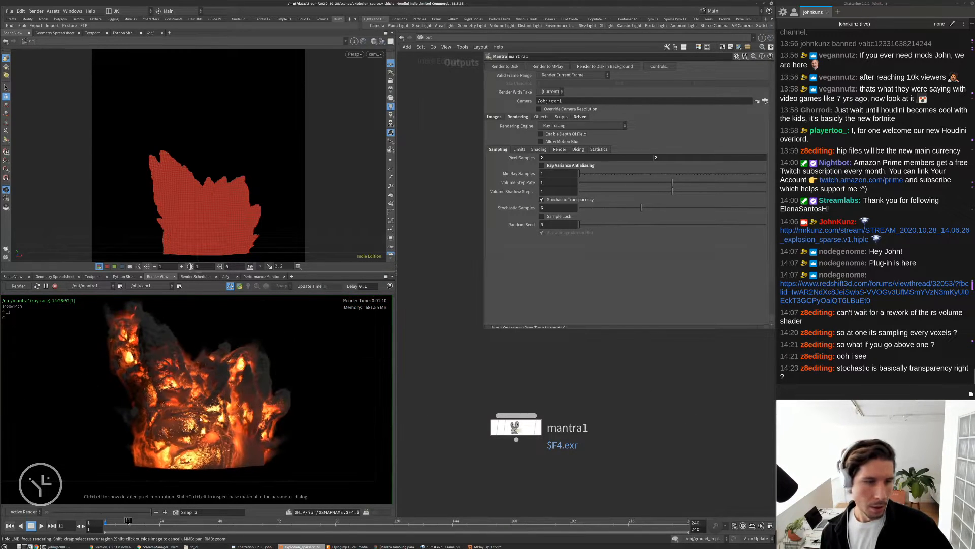
{"action": "scroll", "coordinate": [227, 381], "scroll_direction": "up", "scroll_amount": 3}
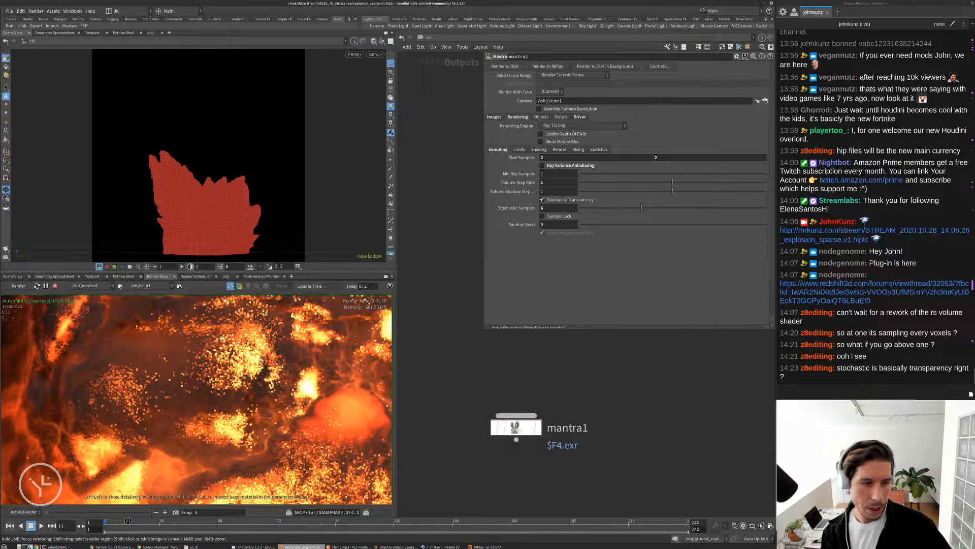
{"action": "scroll", "coordinate": [204, 380], "scroll_direction": "down", "scroll_amount": 4}
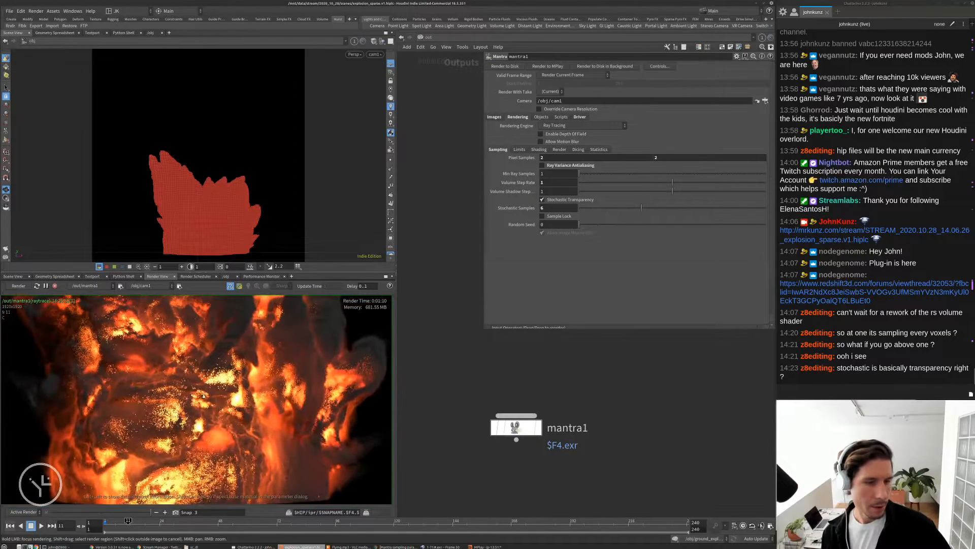
{"action": "scroll", "coordinate": [204, 380], "scroll_direction": "up", "scroll_amount": 1}
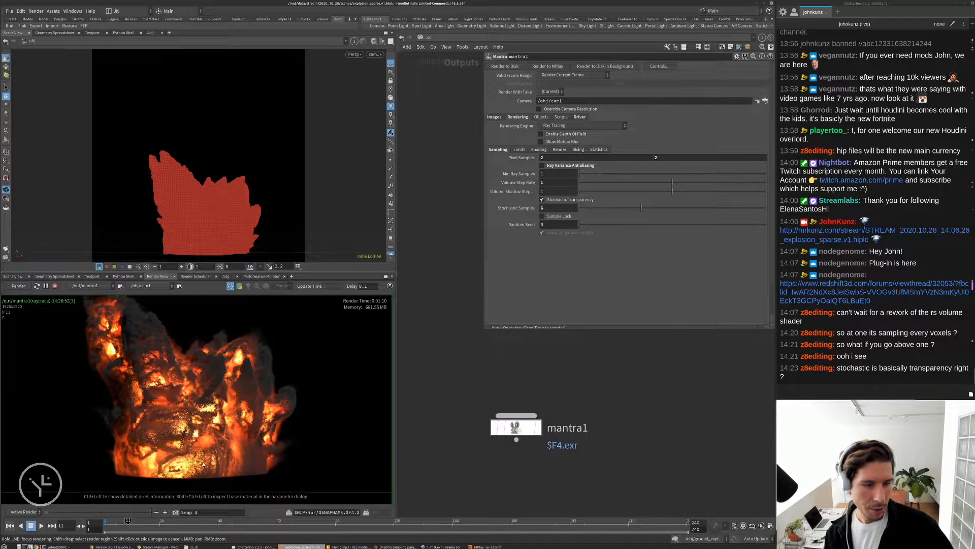
{"action": "scroll", "coordinate": [206, 447], "scroll_direction": "up", "scroll_amount": 3}
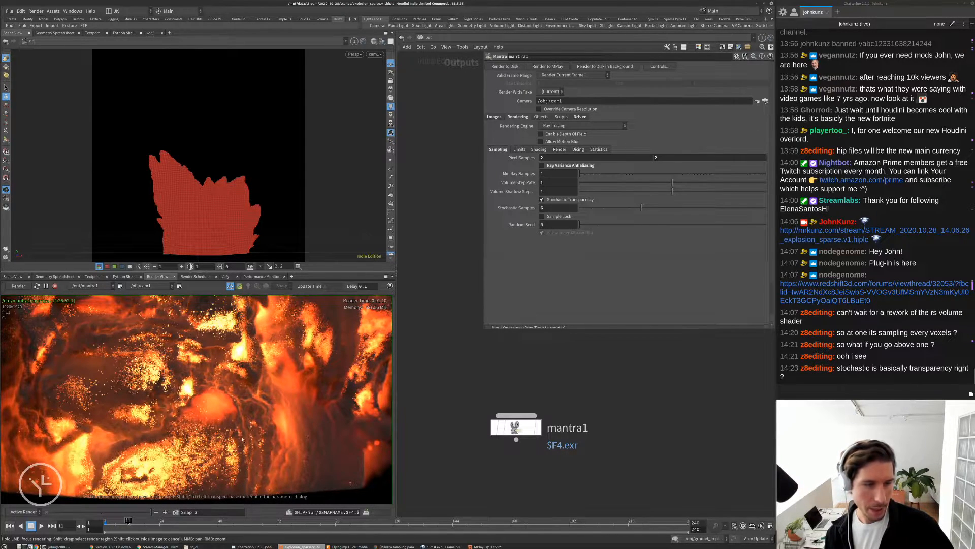
{"action": "scroll", "coordinate": [237, 450], "scroll_direction": "down", "scroll_amount": 3}
{"action": "scroll", "coordinate": [237, 451], "scroll_direction": "down", "scroll_amount": 2}
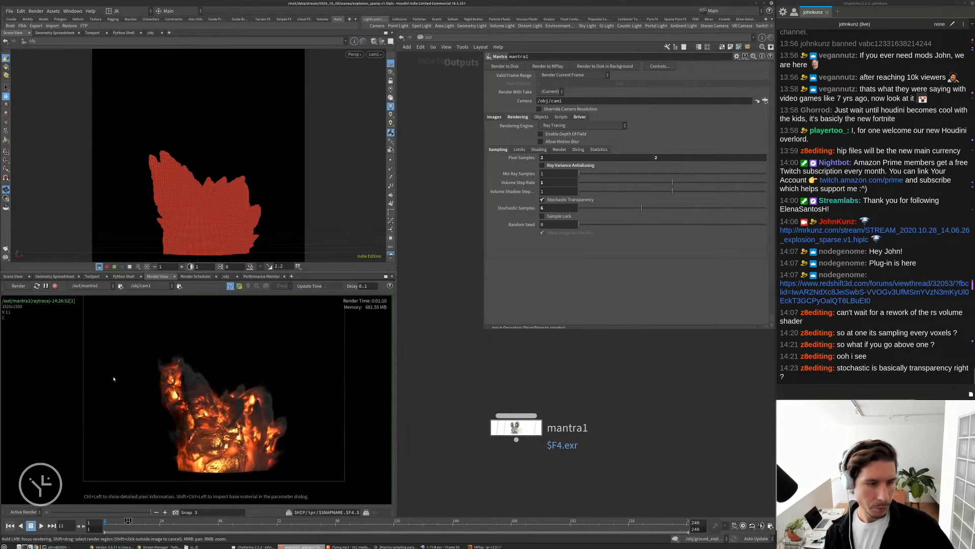
Stop the current render and check the cached geometry files of the explosion_bomb.v1 file cache inside ground_explosion.
{"action": "left_click", "coordinate": [54, 286]}
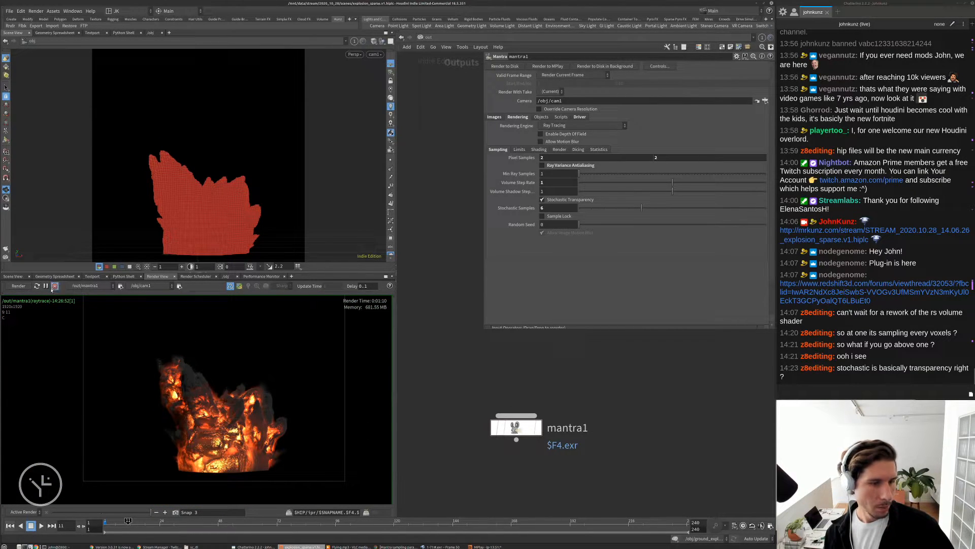
{"action": "left_click", "coordinate": [429, 37]}
{"action": "left_click", "coordinate": [438, 72]}
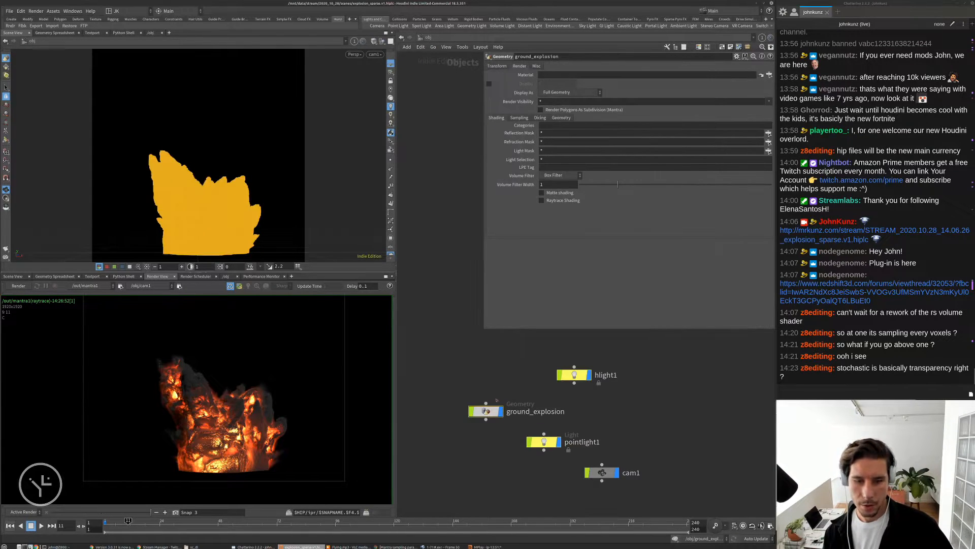
{"action": "double_click", "coordinate": [486, 411]}
{"action": "left_click", "coordinate": [542, 383]}
{"action": "left_click", "coordinate": [771, 84]}
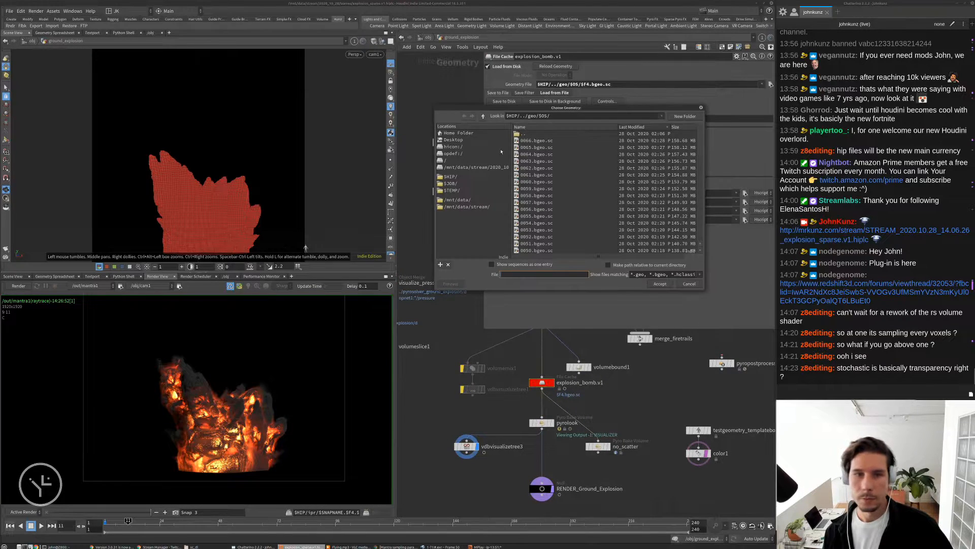
{"action": "left_click", "coordinate": [689, 284]}
Close the image viewer showing the earlier explosion render and check the jobs in Houdini's render scheduler.
{"action": "left_click", "coordinate": [442, 546]}
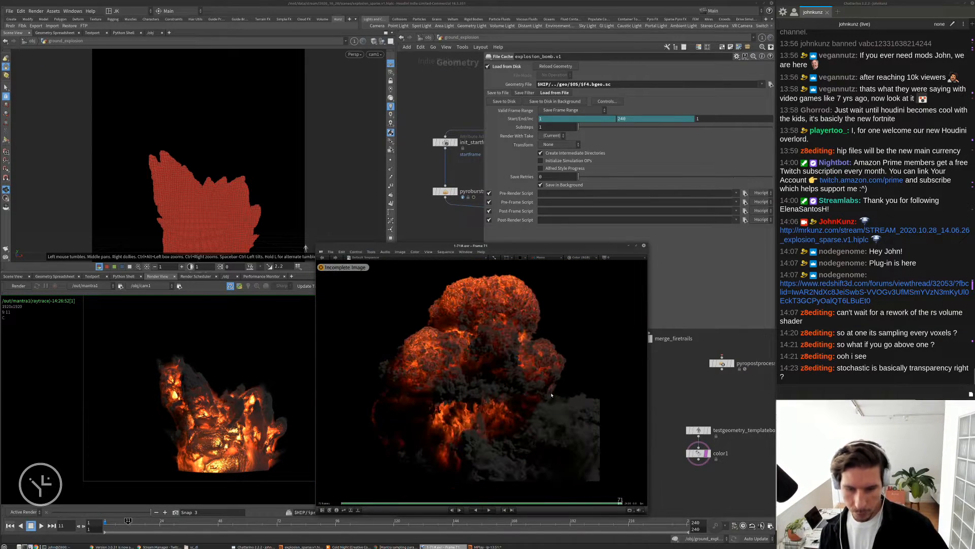
{"action": "key", "text": "q"}
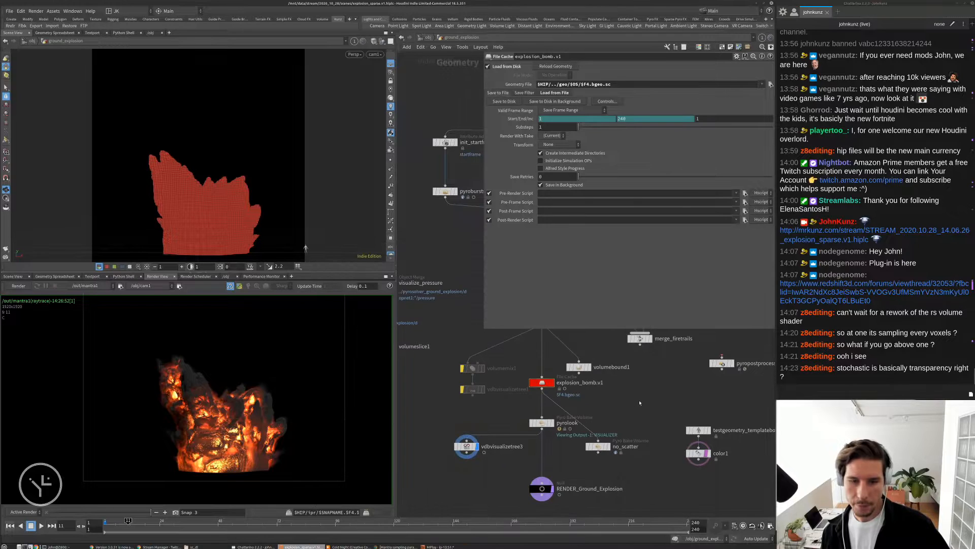
{"action": "left_click", "coordinate": [198, 276]}
{"action": "left_click", "coordinate": [31, 341]}
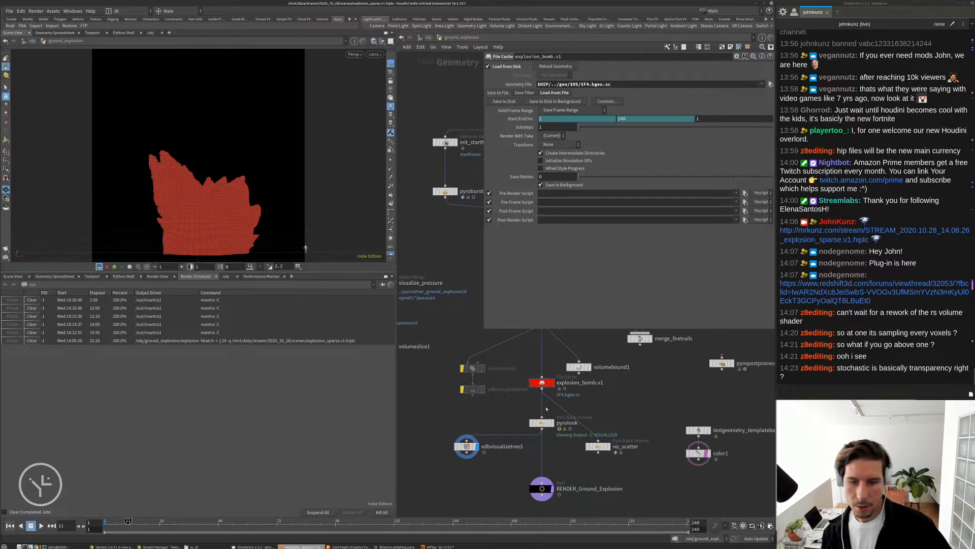
Display the explosion_bomb.v1 file cache and then the pyrolook node in the scene view.
{"action": "scroll", "coordinate": [506, 425], "scroll_direction": "up", "scroll_amount": 3}
{"action": "scroll", "coordinate": [506, 425], "scroll_direction": "down", "scroll_amount": 2}
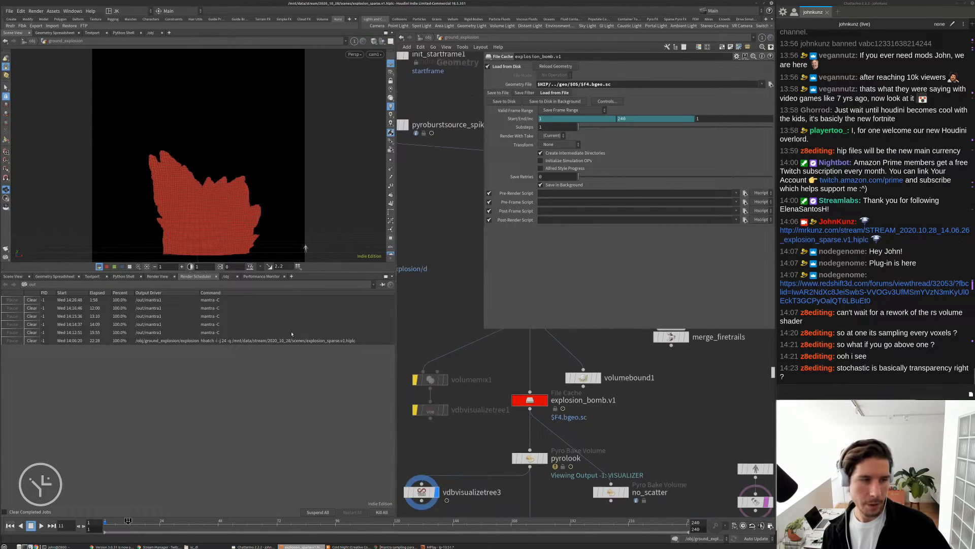
{"action": "scroll", "coordinate": [557, 403], "scroll_direction": "up", "scroll_amount": 2}
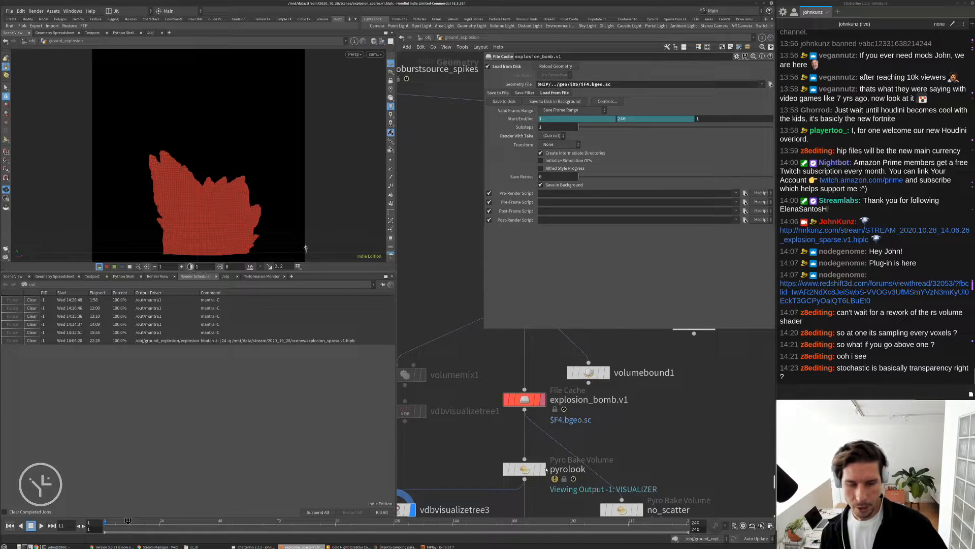
{"action": "left_click", "coordinate": [543, 399]}
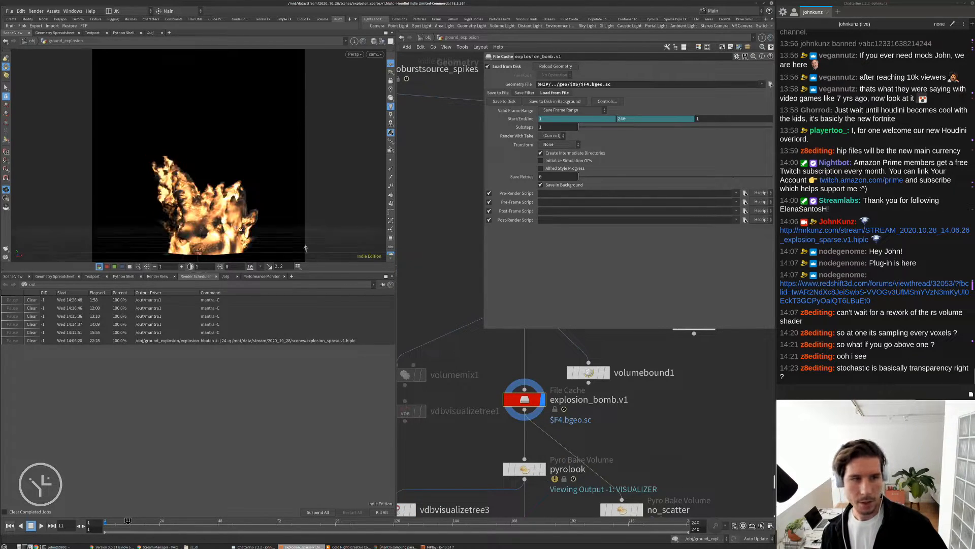
{"action": "middle_click_drag", "start_coordinate": [465, 405], "coordinate": [455, 391]}
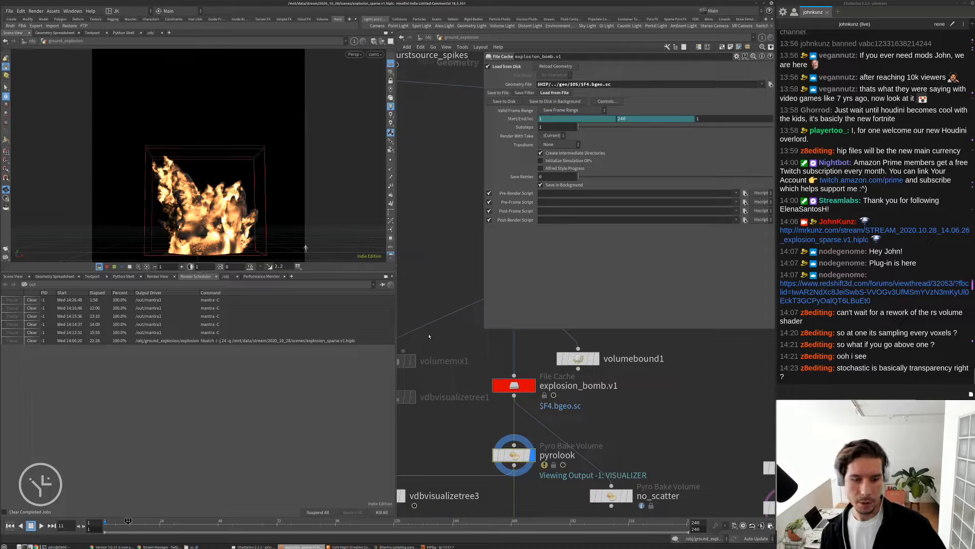
Go to frame 64 and render the explosion, focusing the rendering on the upper part of the cloud.
{"action": "left_click", "coordinate": [257, 527]}
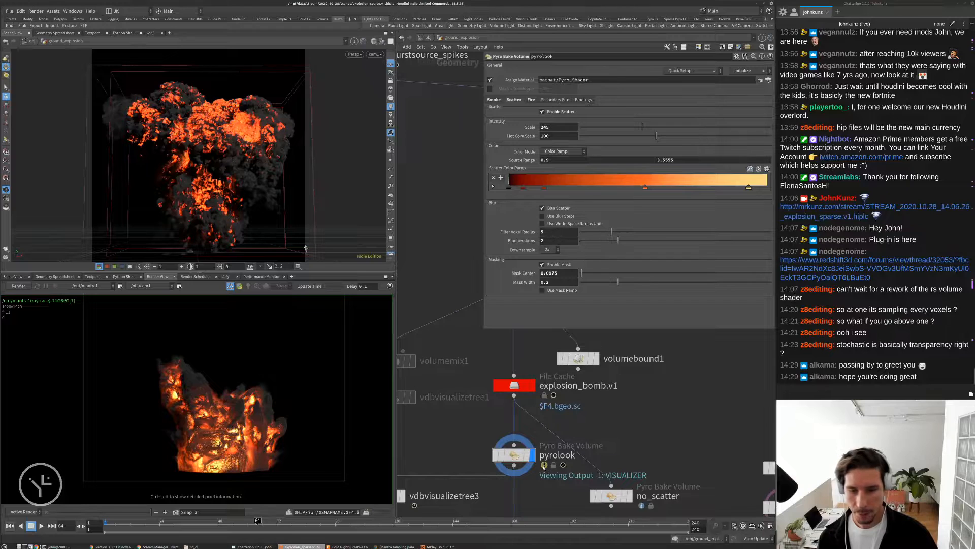
{"action": "left_click", "coordinate": [544, 465]}
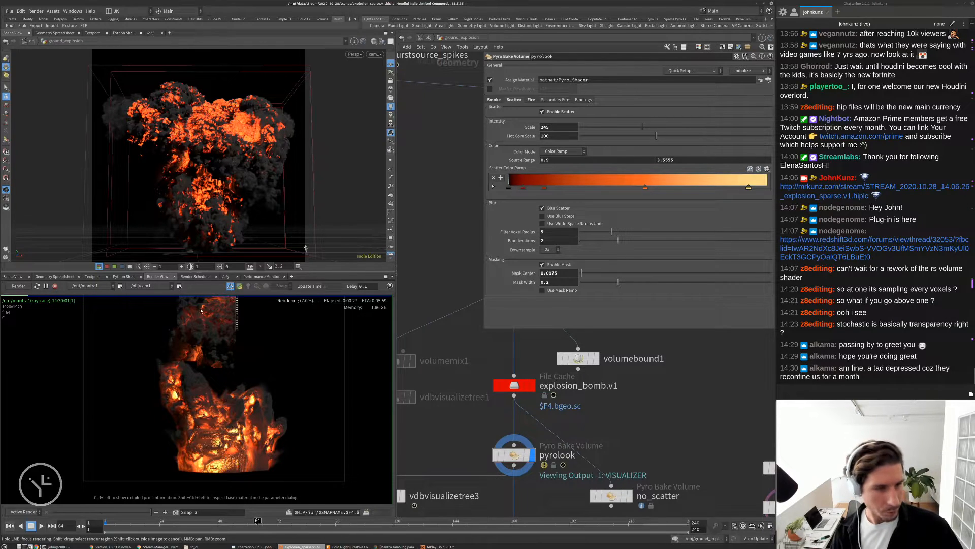
{"action": "scroll", "coordinate": [193, 408], "scroll_direction": "down", "scroll_amount": 1}
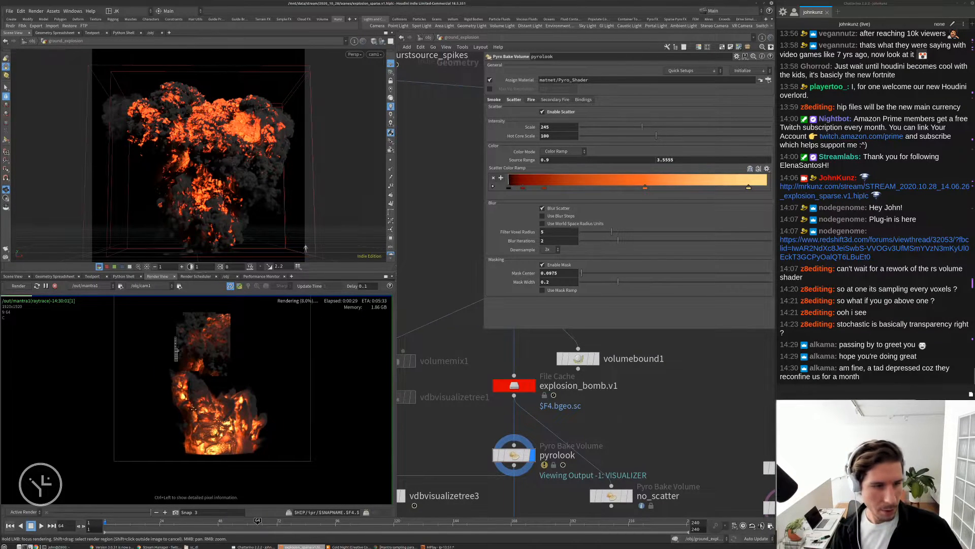
{"action": "middle_click_drag", "start_coordinate": [194, 409], "coordinate": [178, 440]}
{"action": "left_click", "coordinate": [181, 338]}
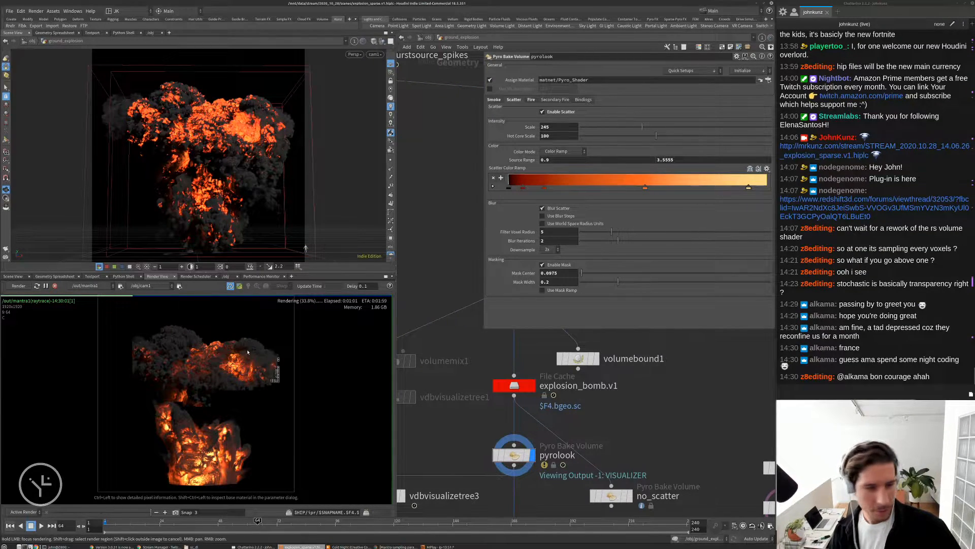
Examine the fire and smoke detail and the noise in the frame 64 render, both close up and as a whole.
{"action": "scroll", "coordinate": [257, 336], "scroll_direction": "up", "scroll_amount": 5}
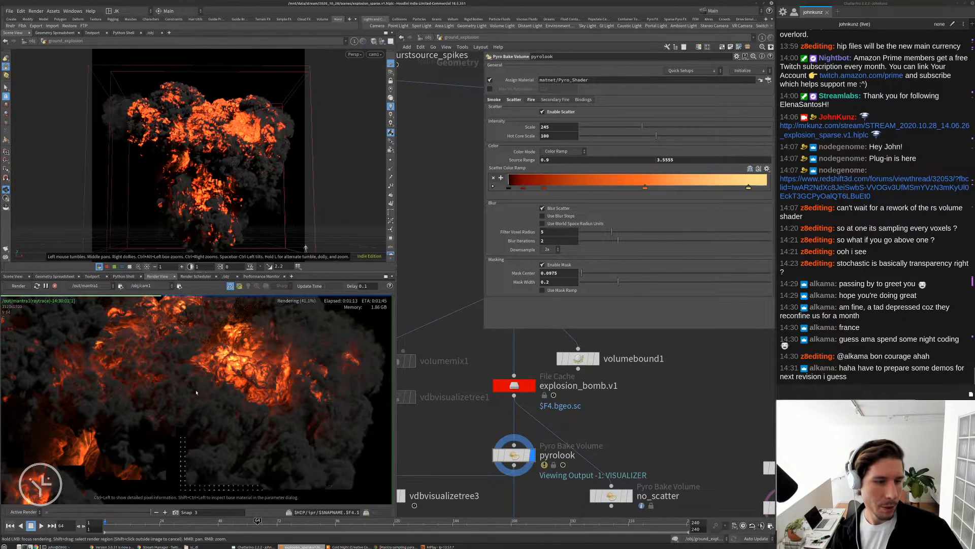
{"action": "scroll", "coordinate": [77, 336], "scroll_direction": "down", "scroll_amount": 2}
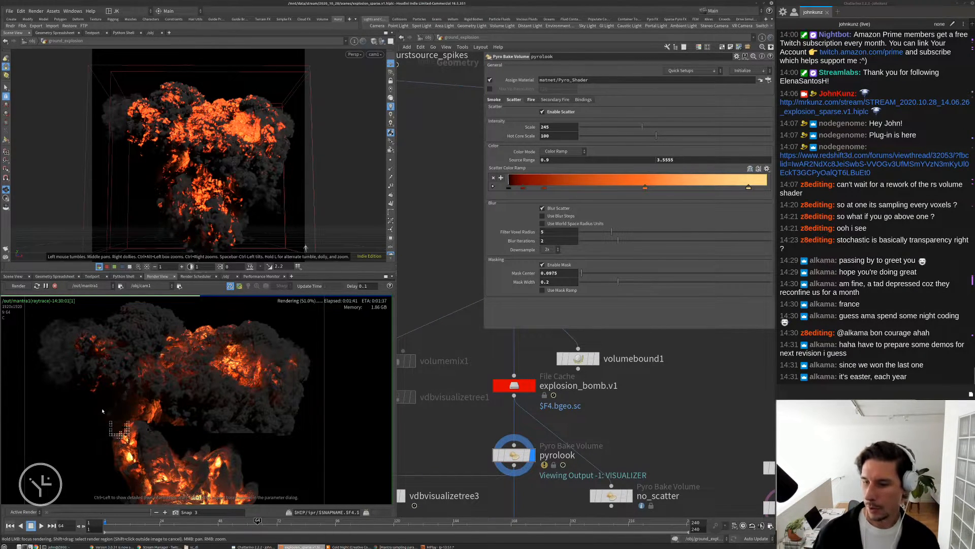
{"action": "scroll", "coordinate": [127, 402], "scroll_direction": "up", "scroll_amount": 4}
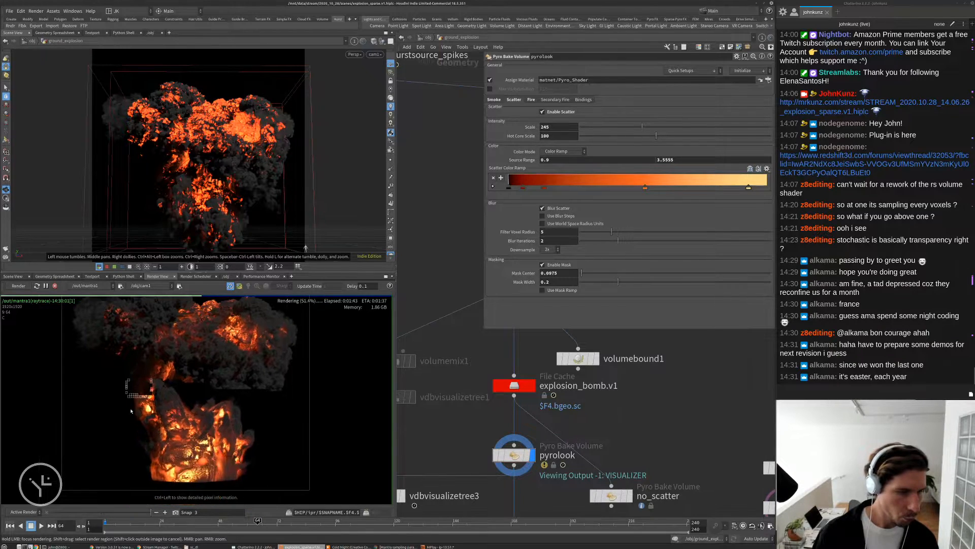
{"action": "scroll", "coordinate": [141, 397], "scroll_direction": "up", "scroll_amount": 2}
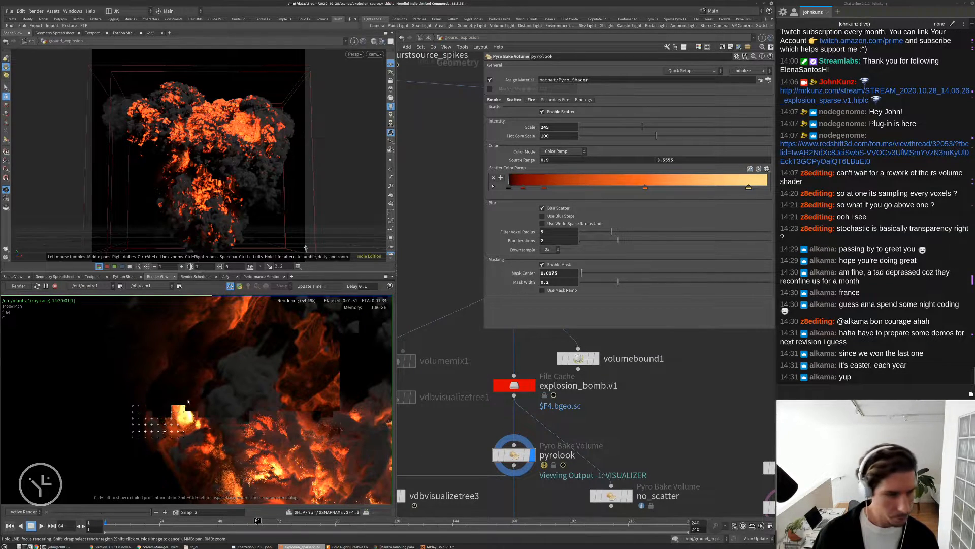
{"action": "scroll", "coordinate": [180, 402], "scroll_direction": "down", "scroll_amount": 2}
{"action": "scroll", "coordinate": [179, 402], "scroll_direction": "down", "scroll_amount": 4}
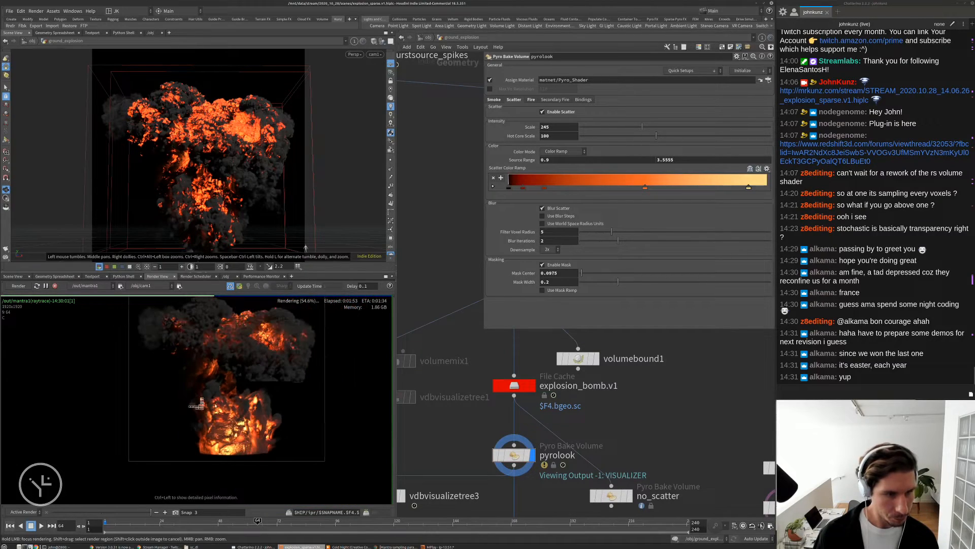
{"action": "scroll", "coordinate": [211, 386], "scroll_direction": "up", "scroll_amount": 3}
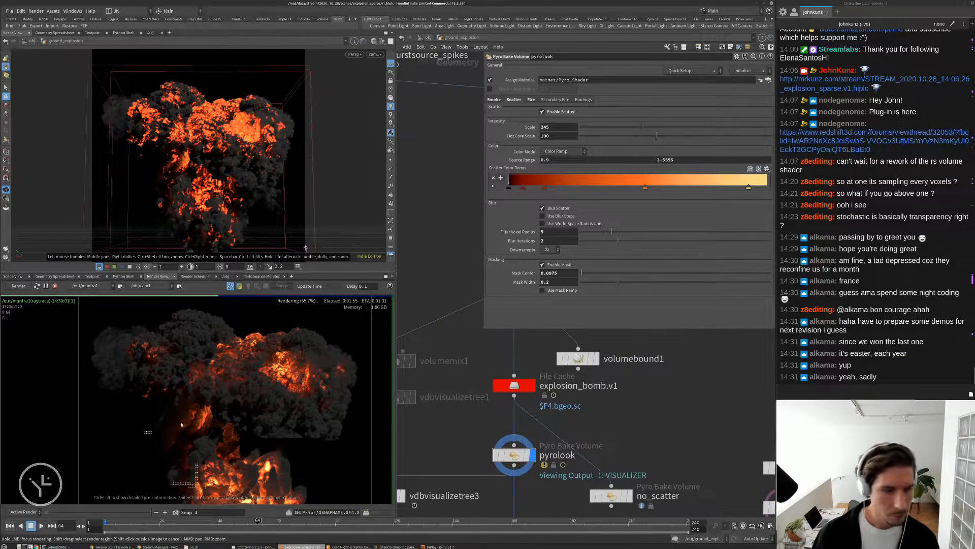
{"action": "scroll", "coordinate": [213, 419], "scroll_direction": "up", "scroll_amount": 4}
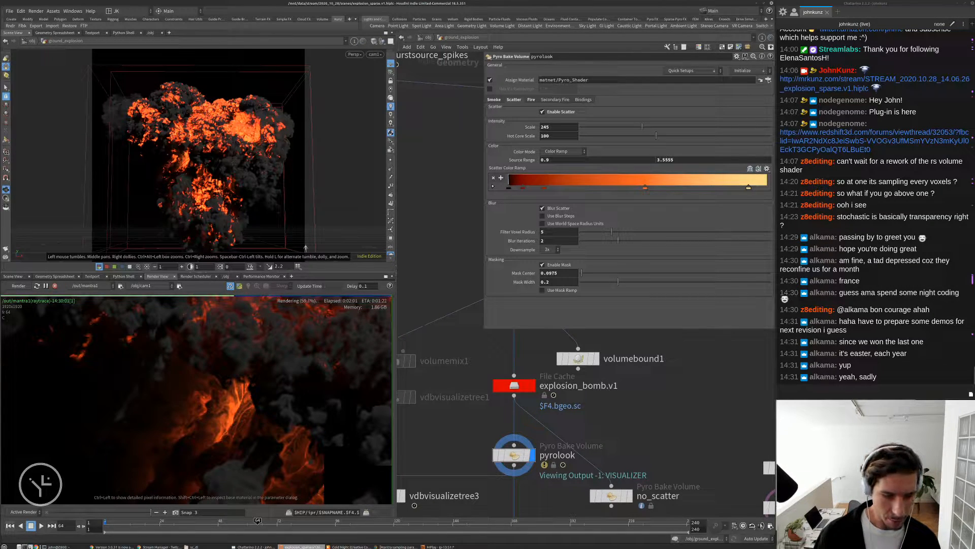
Switch to the terminal and rerun the rv command that opens the explosion_gpu.v3 render sequence.
{"action": "left_click", "coordinate": [65, 546]}
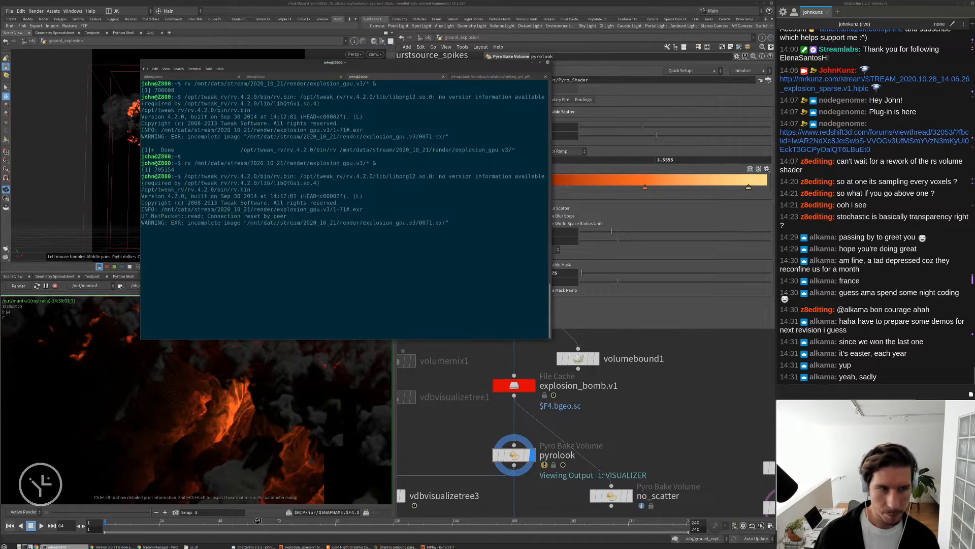
{"action": "key", "text": "Return"}
{"action": "key", "text": "Return"}
{"action": "key", "text": "Up"}
{"action": "key", "text": "Return"}
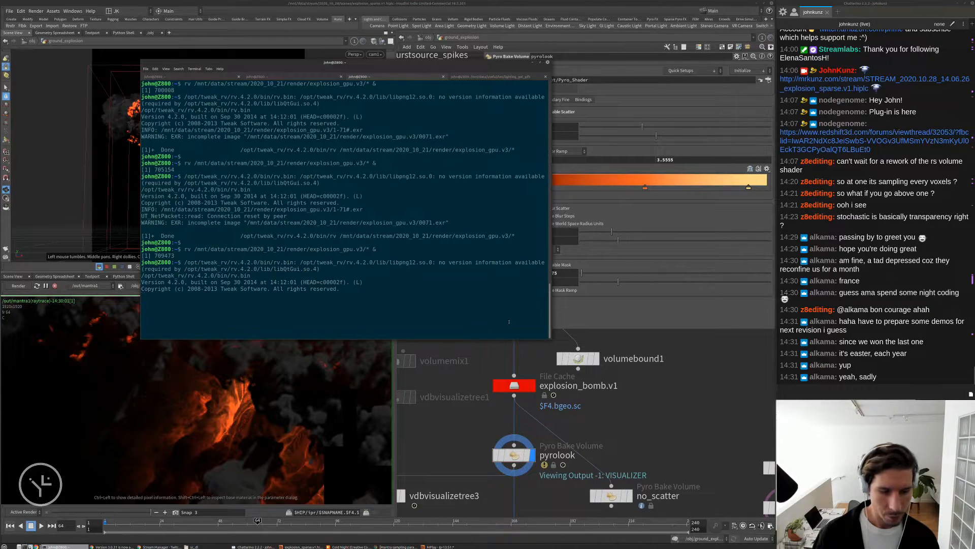
Examine frame 55 of the earlier GPU explosion render in the image viewer, both full screen and close up.
{"action": "left_click", "coordinate": [661, 385]}
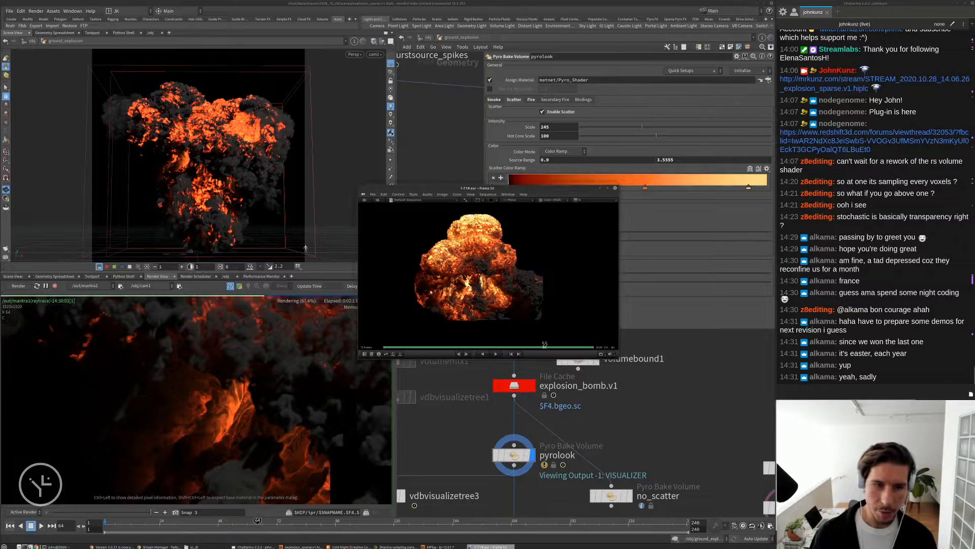
{"action": "key", "text": "grave"}
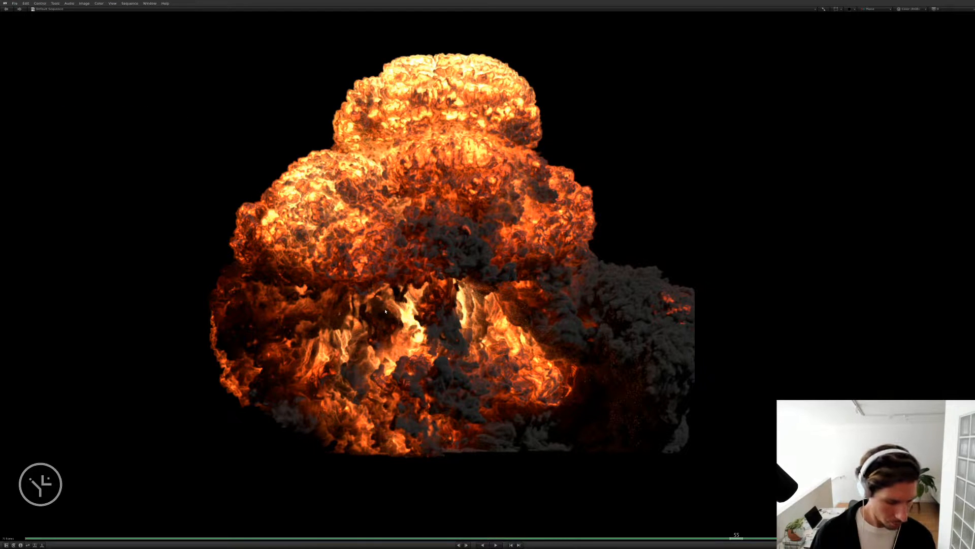
{"action": "key", "text": "grave"}
{"action": "scroll", "coordinate": [432, 288], "scroll_direction": "up", "scroll_amount": 5}
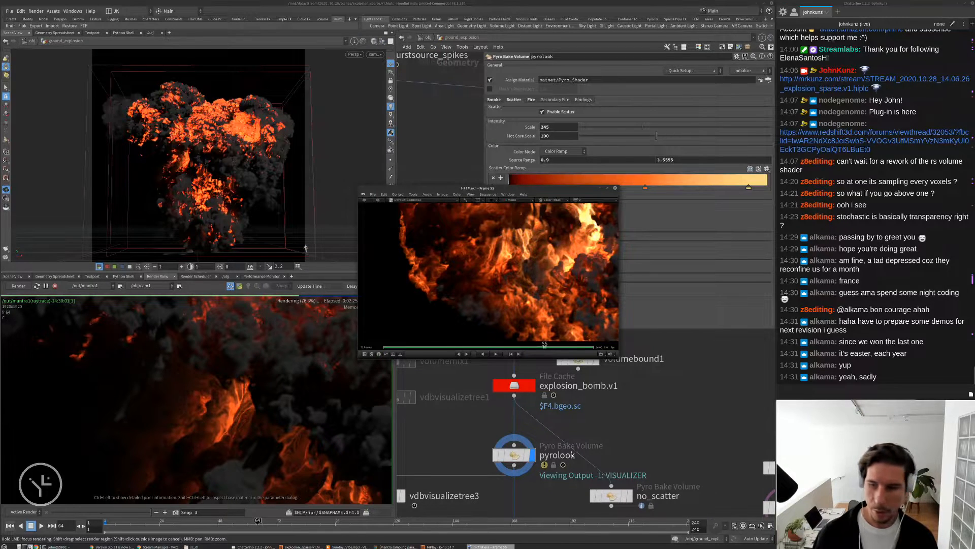
Return to Houdini, examine the fire and smoke in the frame 64 render close up, and store a snapshot of it.
{"action": "left_click", "coordinate": [217, 382]}
{"action": "scroll", "coordinate": [173, 394], "scroll_direction": "down", "scroll_amount": 3}
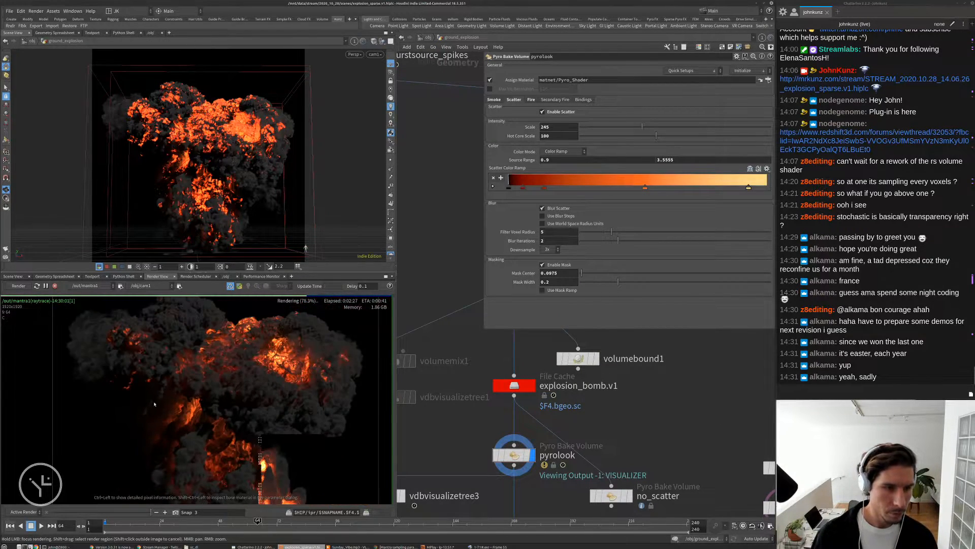
{"action": "scroll", "coordinate": [285, 338], "scroll_direction": "up", "scroll_amount": 3}
{"action": "middle_click_drag", "start_coordinate": [285, 337], "coordinate": [255, 362]}
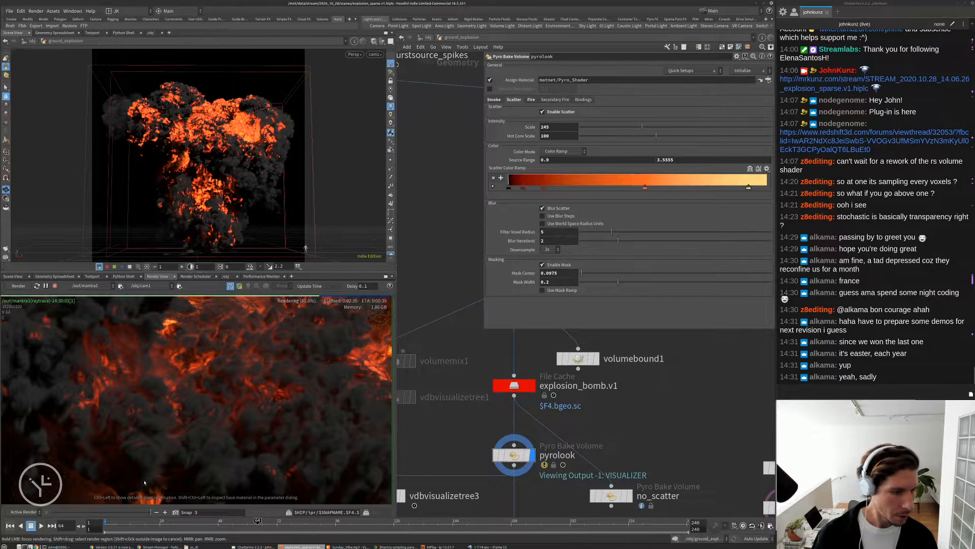
{"action": "left_click", "coordinate": [175, 512]}
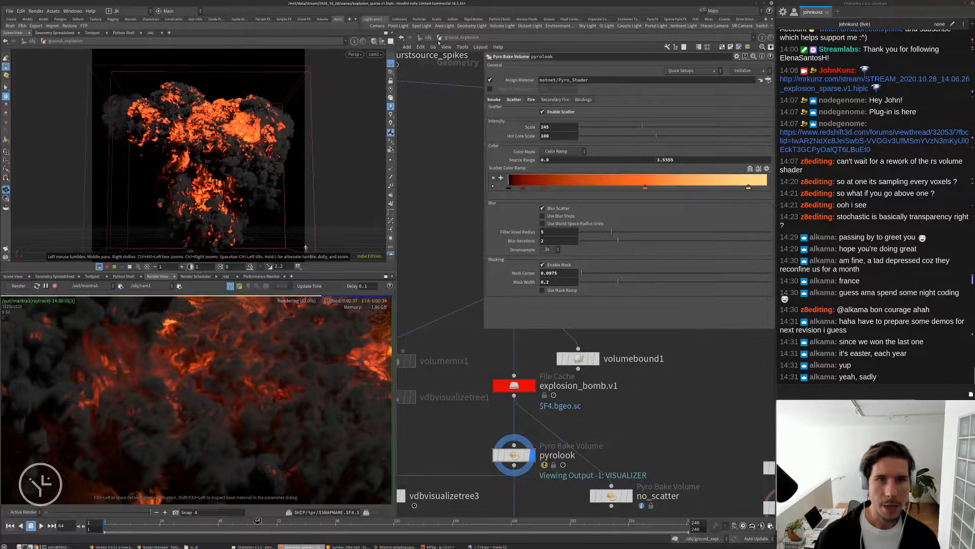
Set Volume Step Rate to 0.25 on the mantra1 node in the out network and examine the whole new render.
{"action": "left_click", "coordinate": [425, 37]}
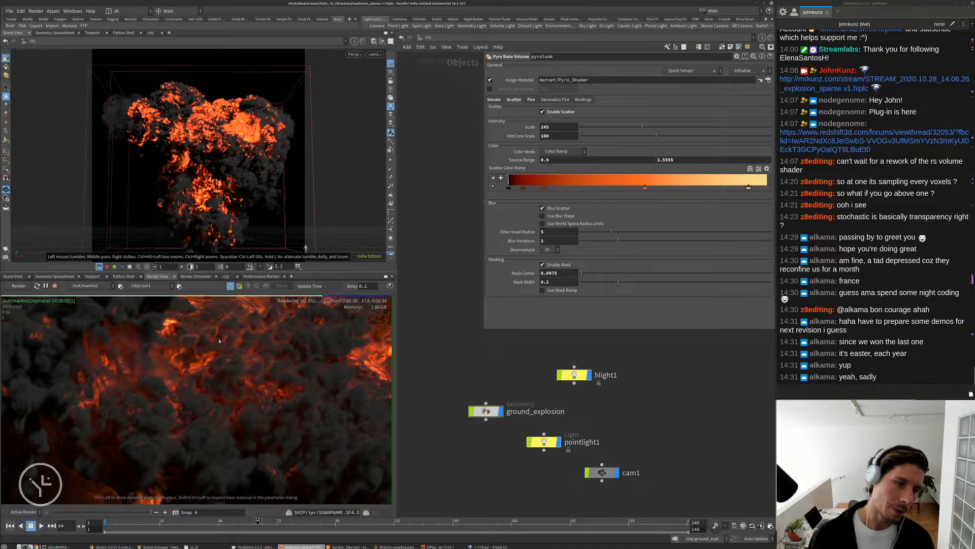
{"action": "right_click", "coordinate": [239, 348]}
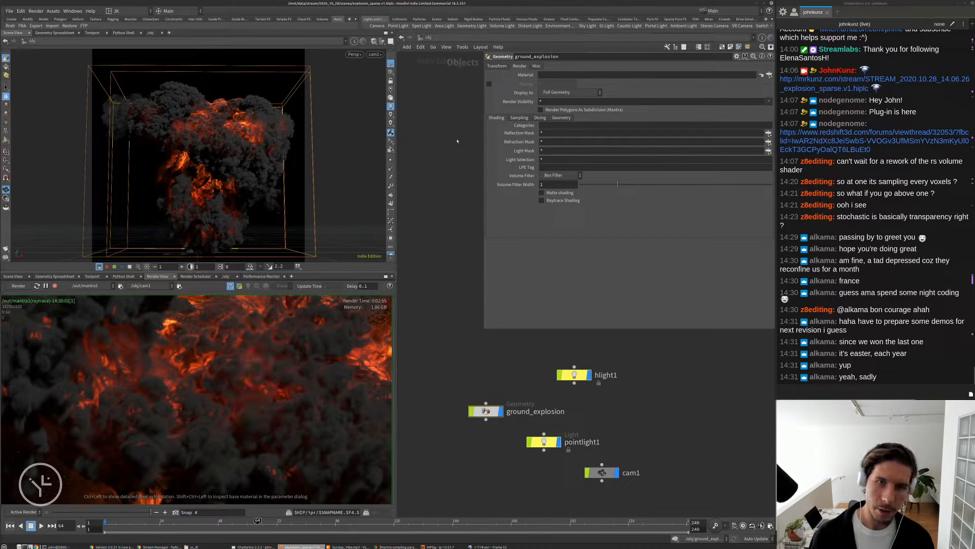
{"action": "left_click", "coordinate": [420, 38]}
{"action": "left_click", "coordinate": [437, 89]}
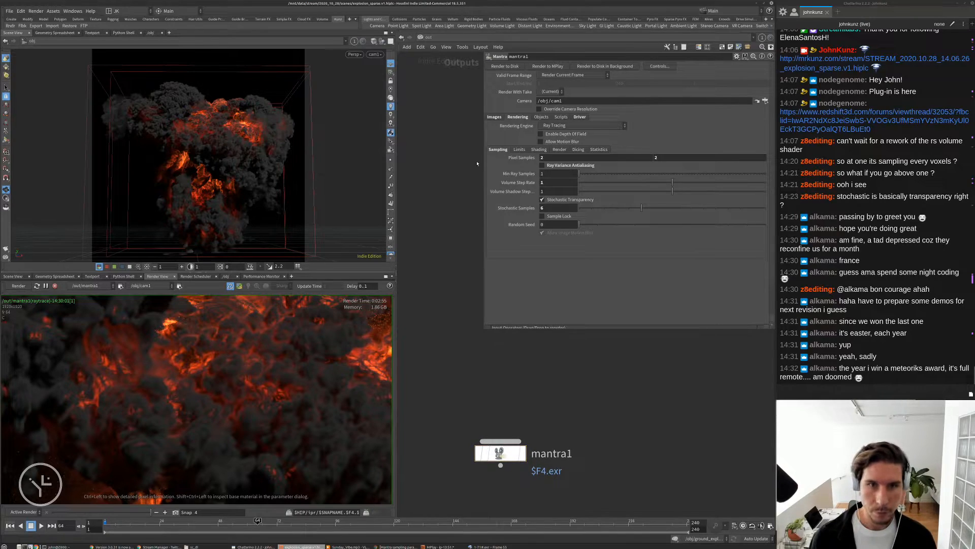
{"action": "left_click", "coordinate": [560, 184]}
{"action": "key", "text": "Return"}
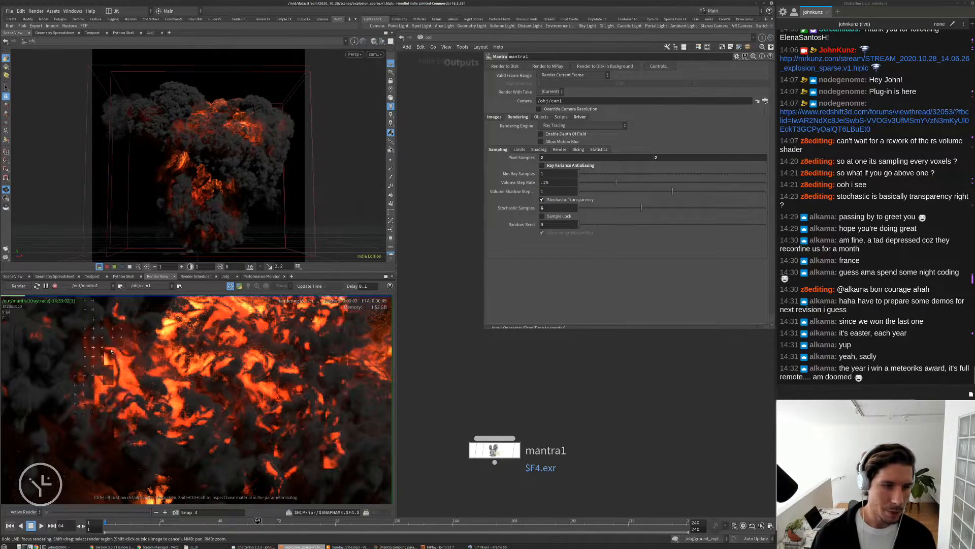
{"action": "scroll", "coordinate": [112, 351], "scroll_direction": "down", "scroll_amount": 3}
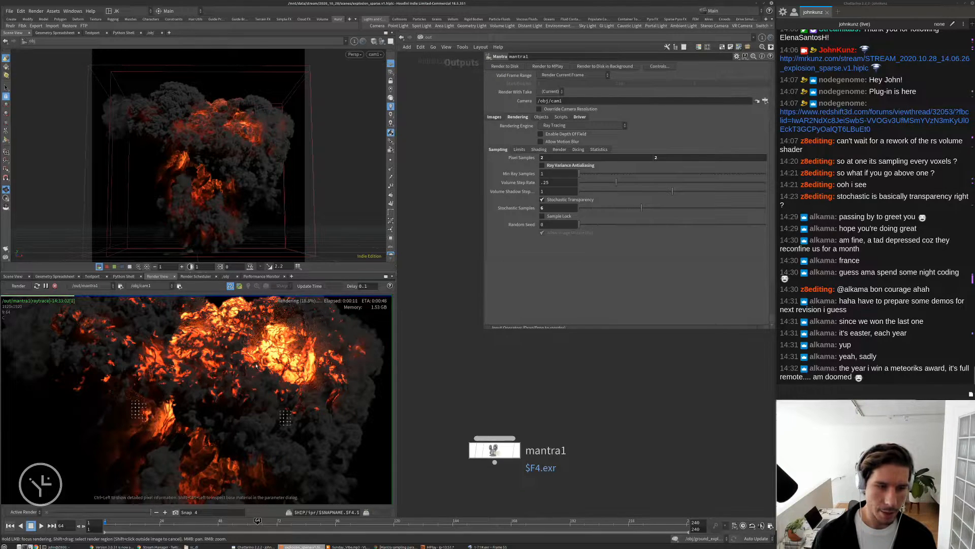
{"action": "scroll", "coordinate": [254, 365], "scroll_direction": "down", "scroll_amount": 3}
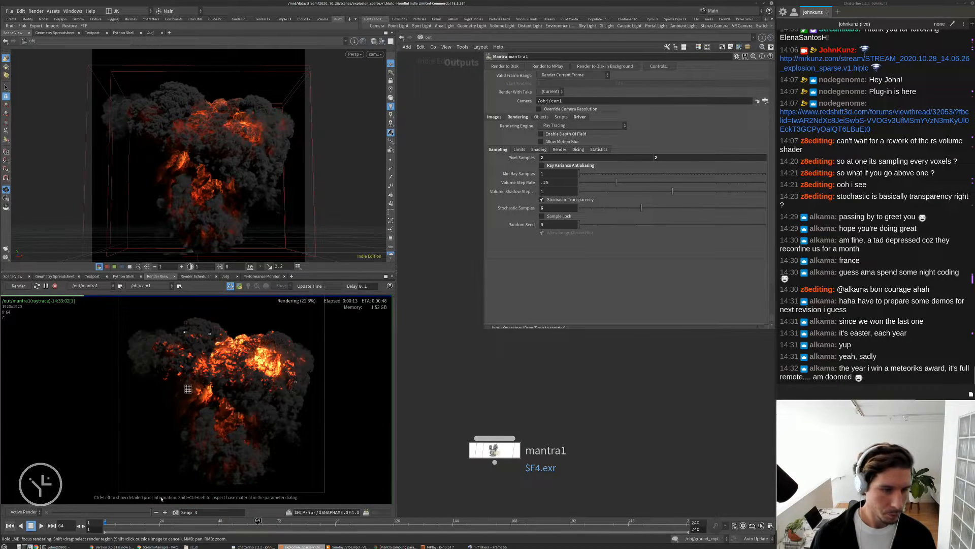
Flip repeatedly between the running render and the stored snapshots to compare smoke and fire detail.
{"action": "mouse_move", "coordinate": [152, 512]}
{"action": "left_mouse_down"}
{"action": "mouse_move", "coordinate": [61, 517]}
{"action": "mouse_move", "coordinate": [156, 514]}
{"action": "left_mouse_up"}
{"action": "left_click", "coordinate": [156, 513]}
{"action": "left_click", "coordinate": [164, 512]}
{"action": "left_click", "coordinate": [156, 513]}
{"action": "left_click", "coordinate": [164, 513]}
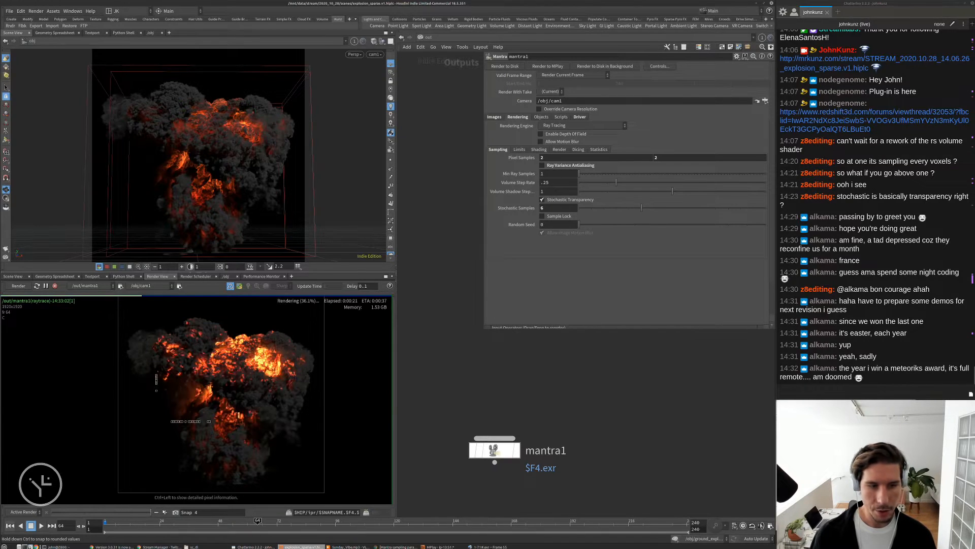
{"action": "left_click", "coordinate": [156, 512]}
{"action": "left_click", "coordinate": [165, 512]}
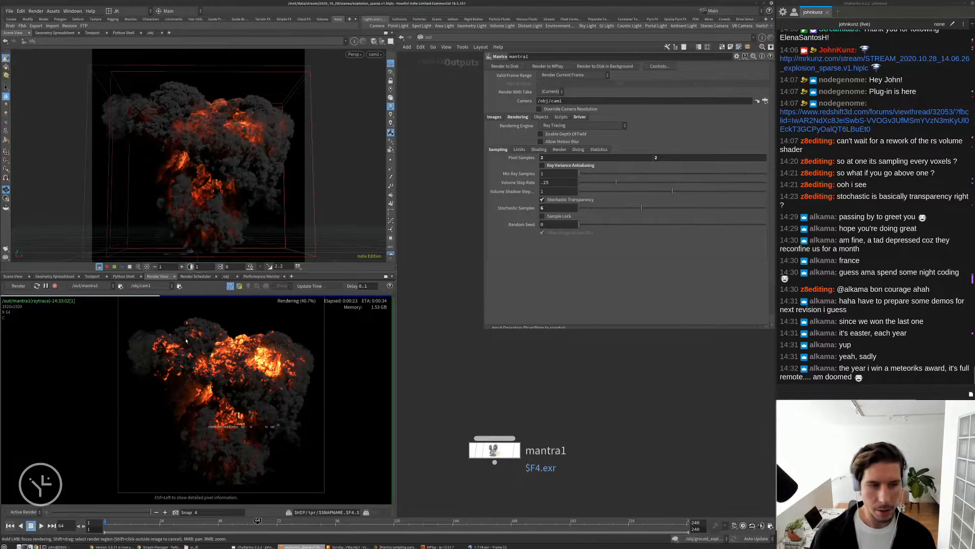
Examine the upper smoke cloud and the lower fire column of the 0.25 step rate render, close up and as a whole.
{"action": "scroll", "coordinate": [191, 319], "scroll_direction": "up", "scroll_amount": 5}
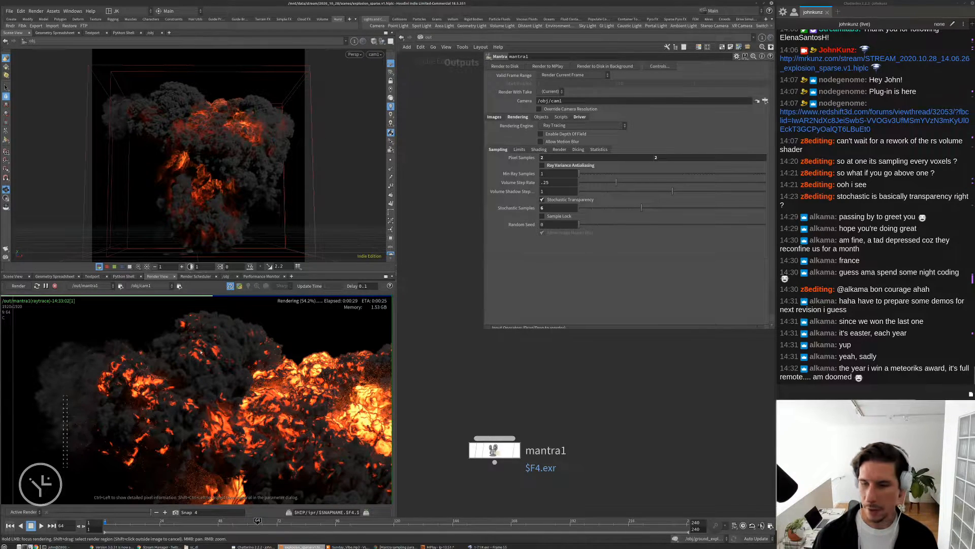
{"action": "scroll", "coordinate": [196, 366], "scroll_direction": "down", "scroll_amount": 4}
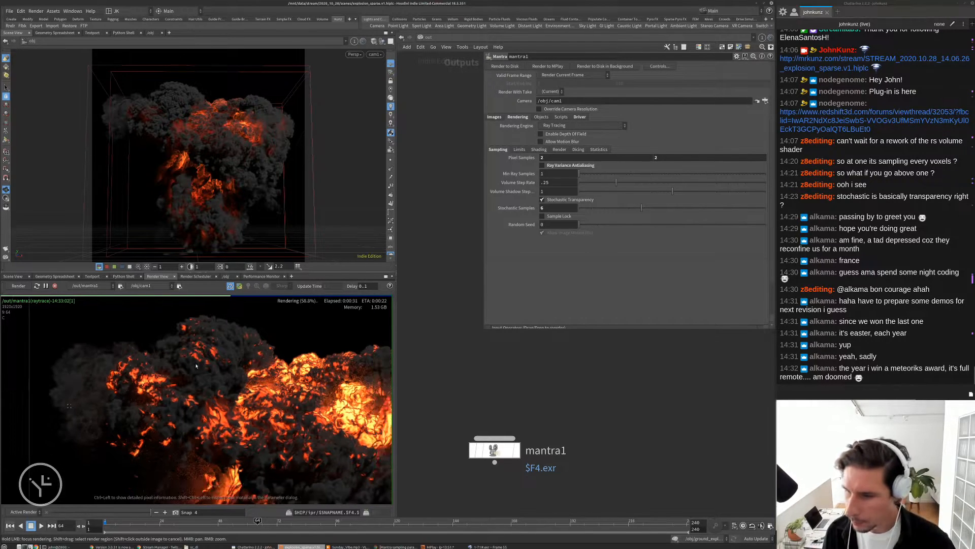
{"action": "scroll", "coordinate": [196, 366], "scroll_direction": "down", "scroll_amount": 2}
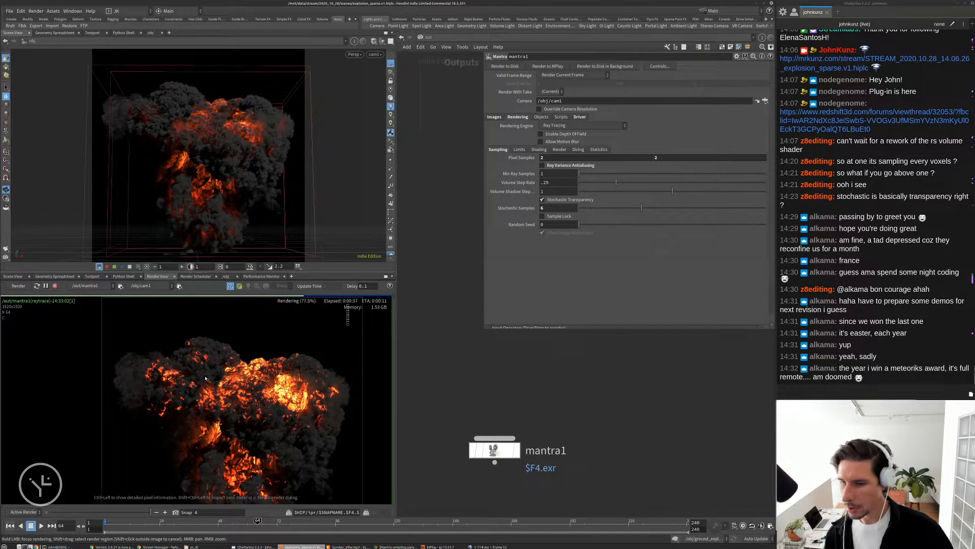
{"action": "scroll", "coordinate": [206, 378], "scroll_direction": "down", "scroll_amount": 3}
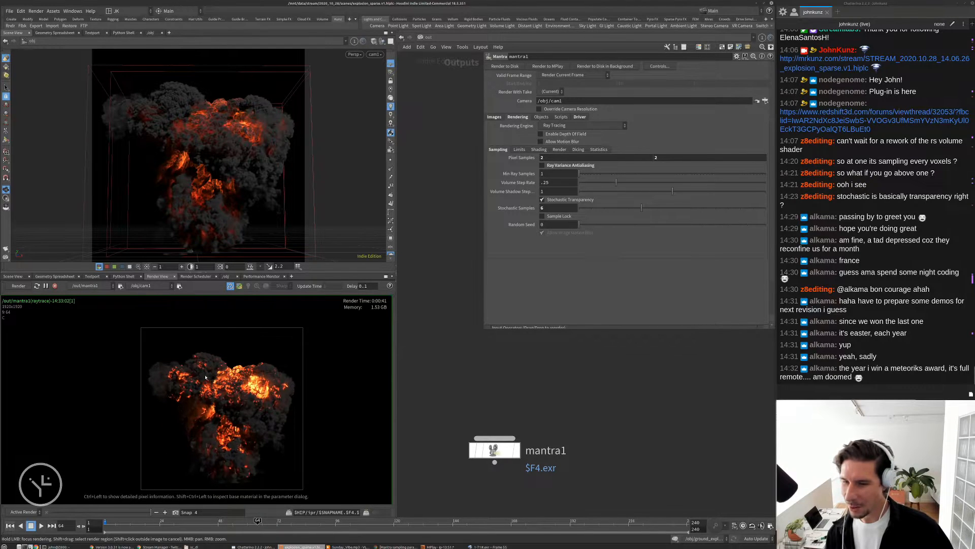
{"action": "scroll", "coordinate": [206, 377], "scroll_direction": "up", "scroll_amount": 6}
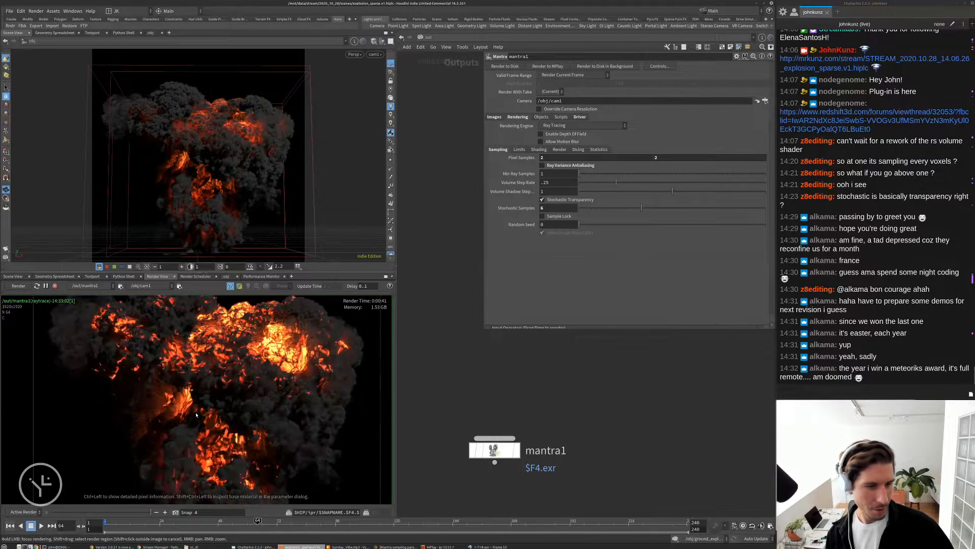
{"action": "scroll", "coordinate": [152, 405], "scroll_direction": "down", "scroll_amount": 5}
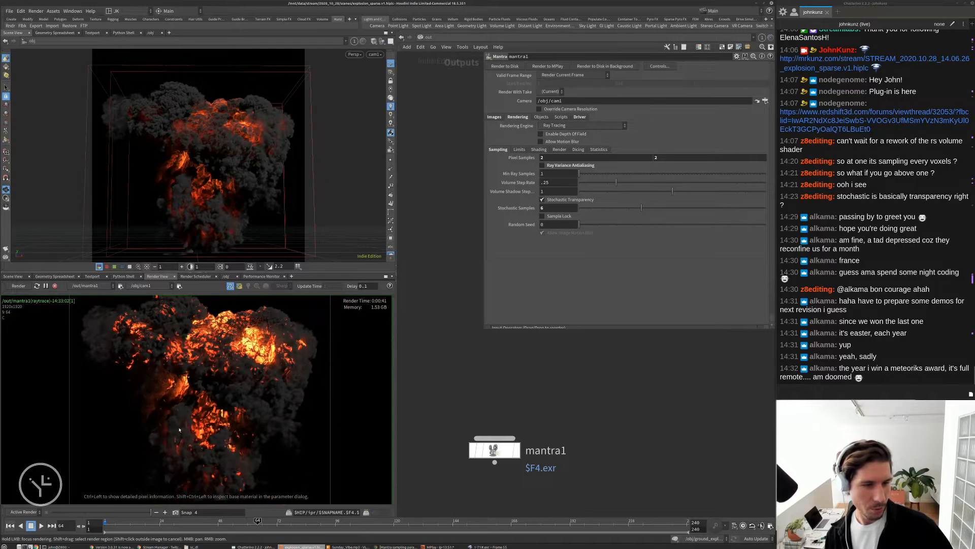
{"action": "scroll", "coordinate": [157, 401], "scroll_direction": "up", "scroll_amount": 5}
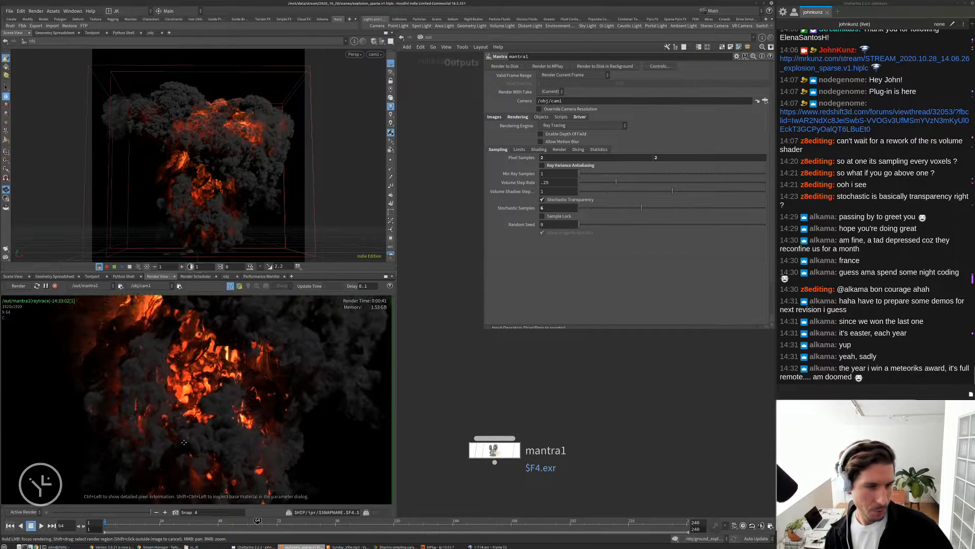
{"action": "scroll", "coordinate": [200, 432], "scroll_direction": "down", "scroll_amount": 2}
{"action": "scroll", "coordinate": [204, 430], "scroll_direction": "down", "scroll_amount": 2}
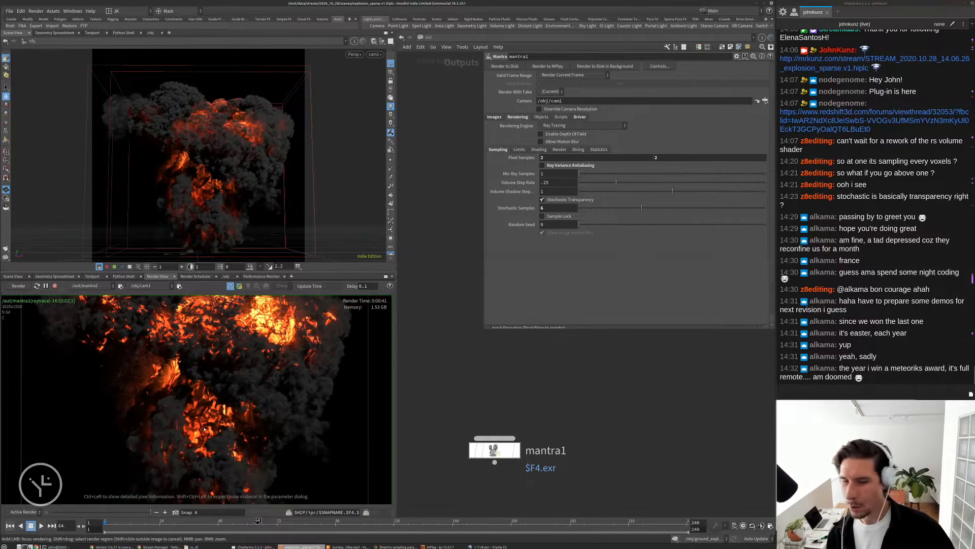
{"action": "scroll", "coordinate": [212, 364], "scroll_direction": "down", "scroll_amount": 2}
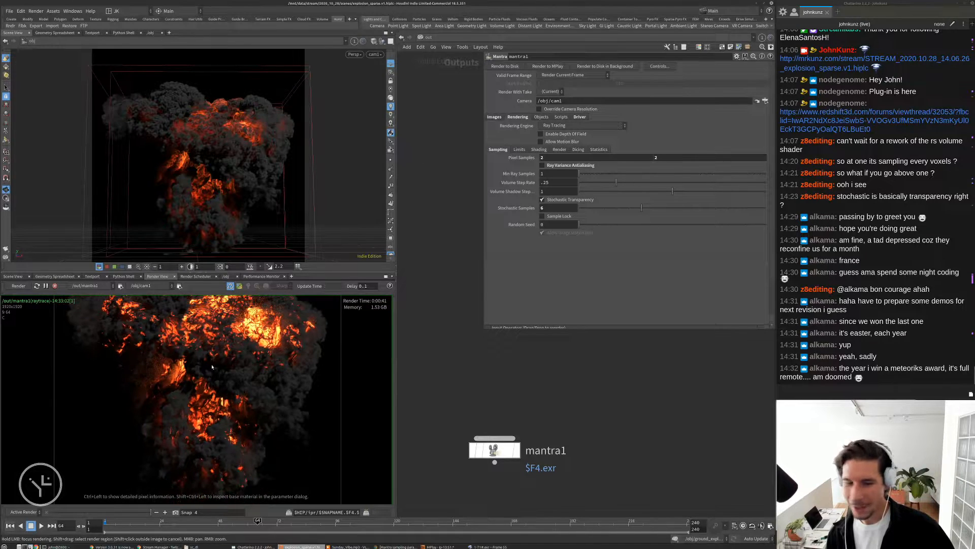
Examine the flame edges, the dark area beside the central flame and the bright fire core close up for noise.
{"action": "scroll", "coordinate": [184, 376], "scroll_direction": "up", "scroll_amount": 5}
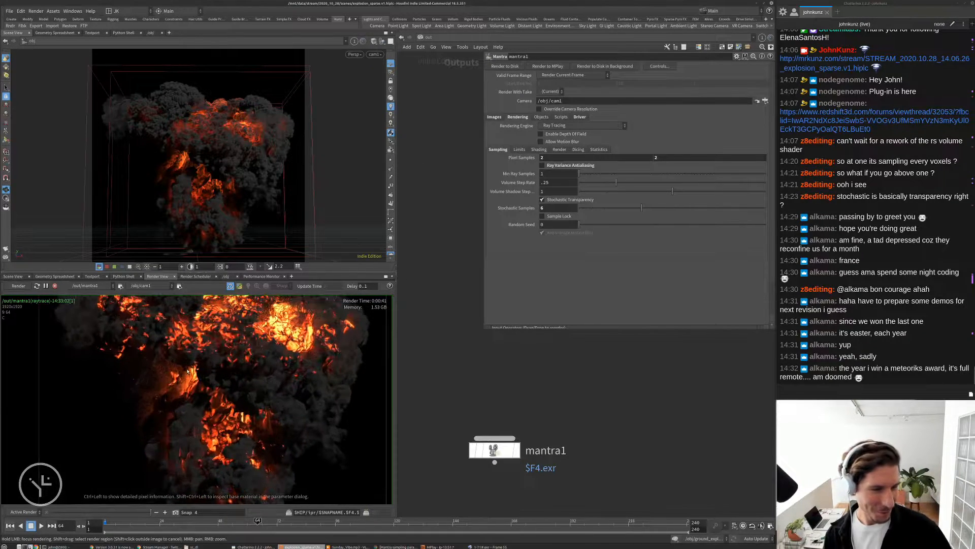
{"action": "scroll", "coordinate": [173, 386], "scroll_direction": "up", "scroll_amount": 2}
{"action": "scroll", "coordinate": [167, 366], "scroll_direction": "down", "scroll_amount": 3}
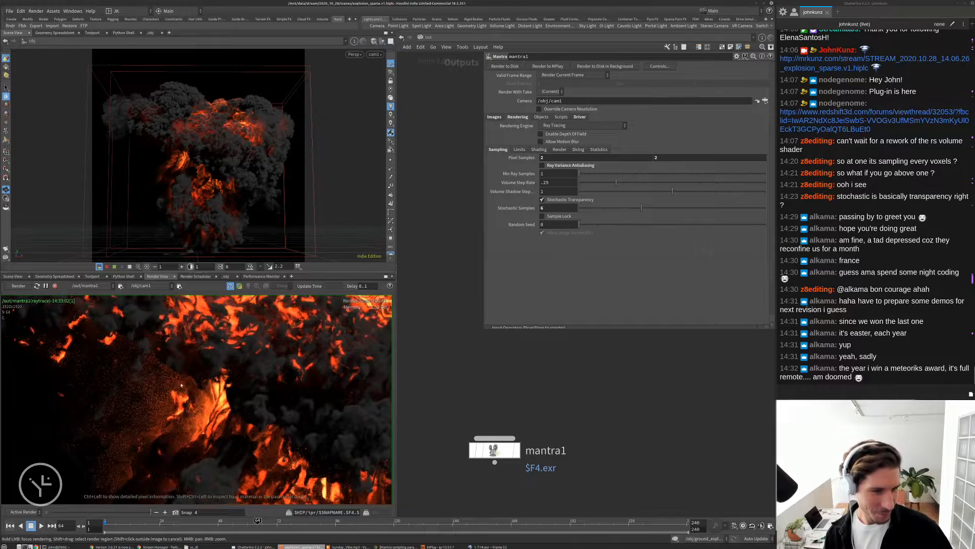
{"action": "scroll", "coordinate": [163, 401], "scroll_direction": "down", "scroll_amount": 1}
{"action": "middle_click_drag", "start_coordinate": [282, 381], "coordinate": [171, 405]}
{"action": "scroll", "coordinate": [247, 397], "scroll_direction": "down", "scroll_amount": 1}
{"action": "middle_click_drag", "start_coordinate": [311, 445], "coordinate": [273, 395]}
{"action": "scroll", "coordinate": [297, 359], "scroll_direction": "up", "scroll_amount": 2}
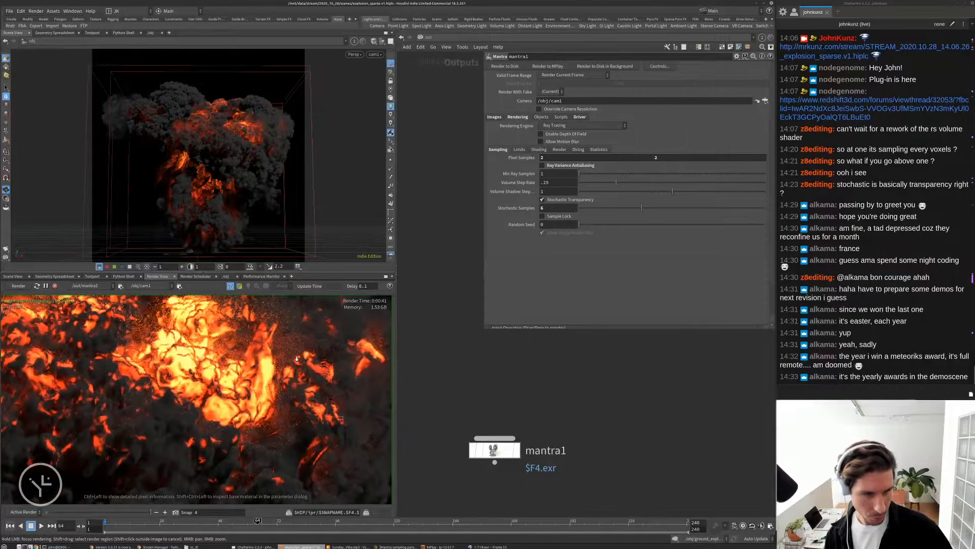
Set Volume Step Rate to 1 on the mantra1 node and inspect the new render of the explosion.
{"action": "scroll", "coordinate": [297, 361], "scroll_direction": "down", "scroll_amount": 6}
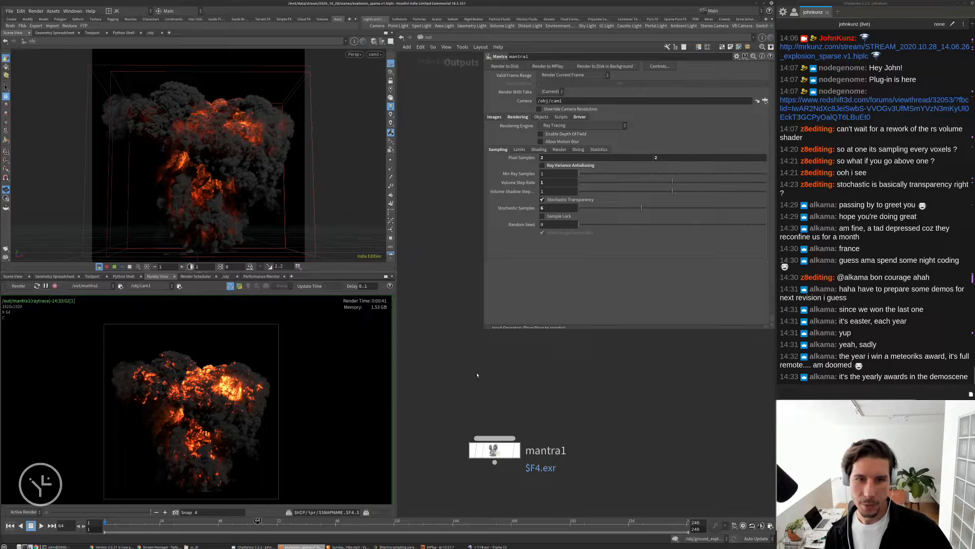
{"action": "left_click", "coordinate": [197, 381]}
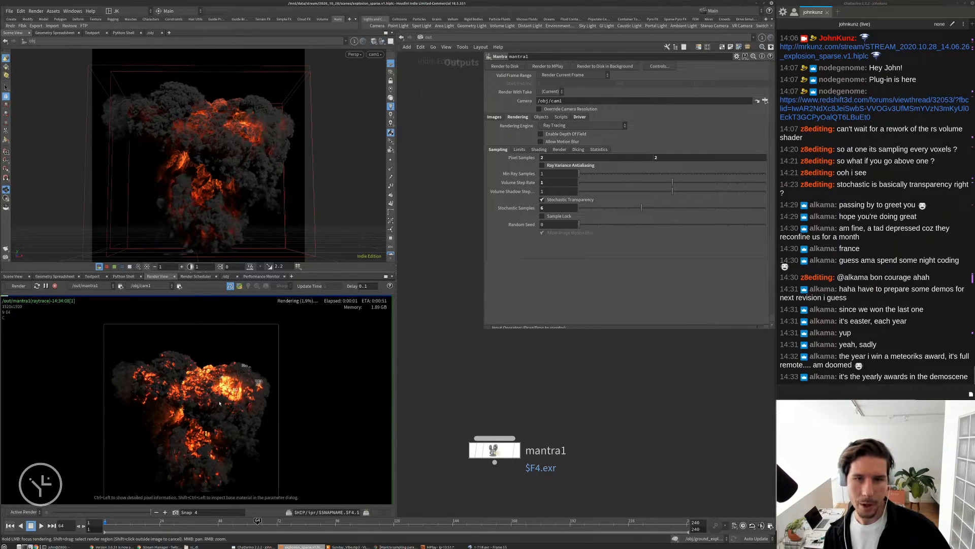
{"action": "scroll", "coordinate": [227, 379], "scroll_direction": "up", "scroll_amount": 3}
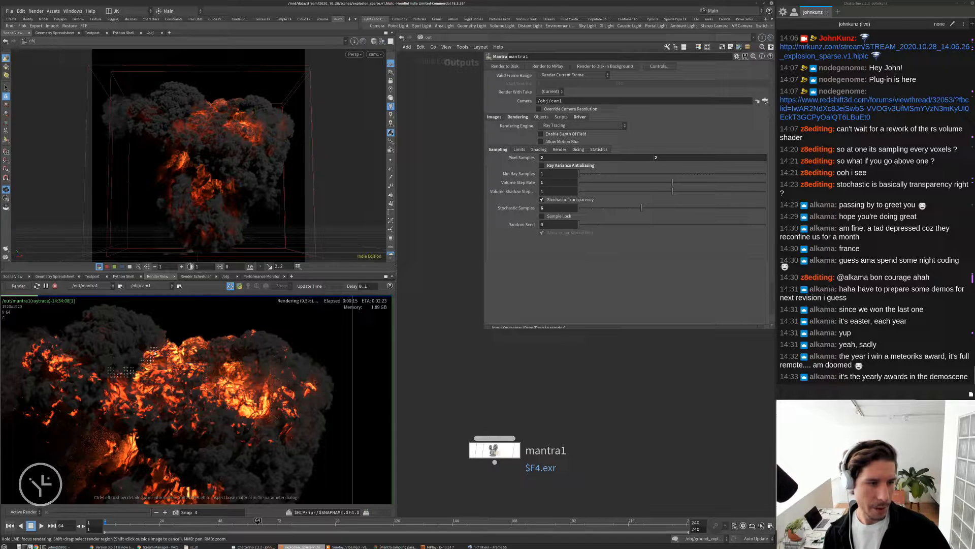
Collapse the scene viewport above the render view and fit the whole explosion render in the enlarged view.
{"action": "scroll", "coordinate": [153, 386], "scroll_direction": "down", "scroll_amount": 3}
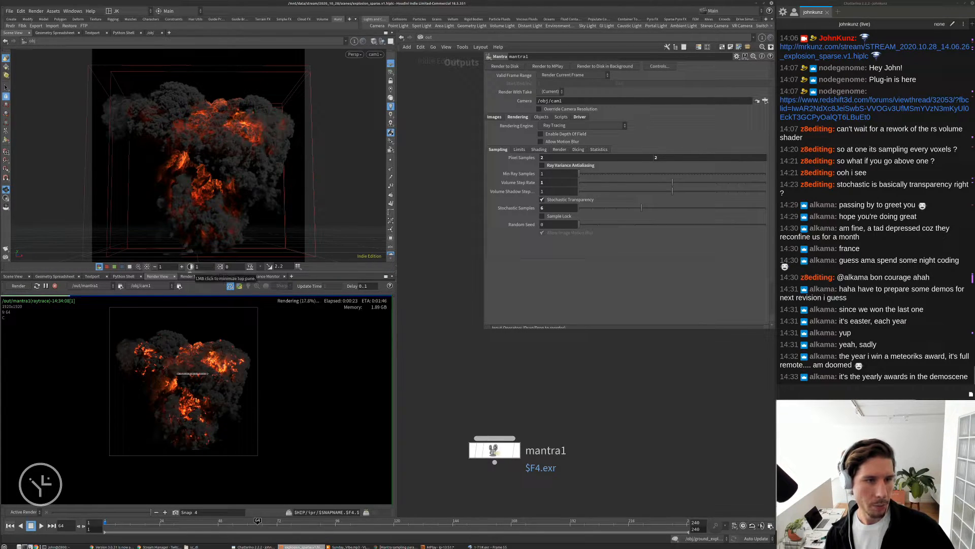
{"action": "left_click", "coordinate": [192, 272]}
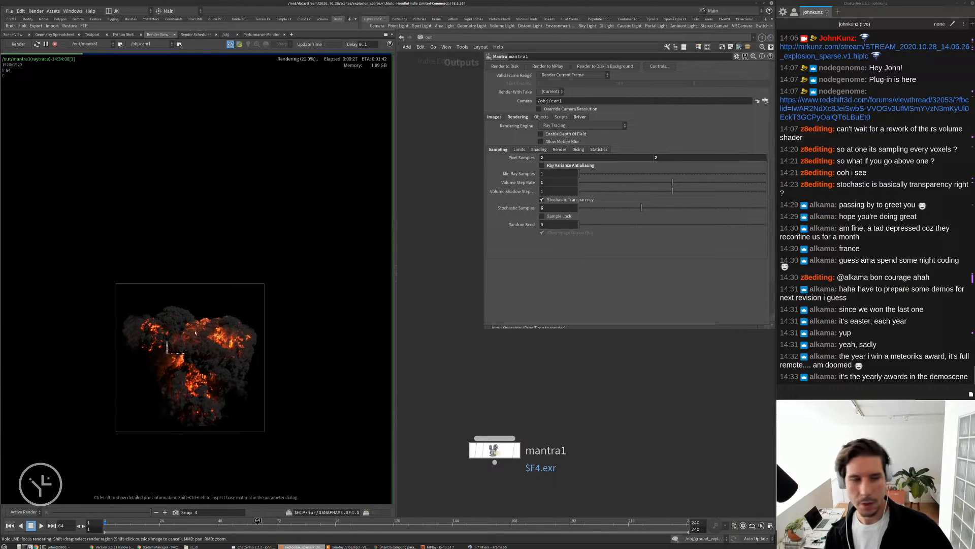
{"action": "scroll", "coordinate": [152, 371], "scroll_direction": "up", "scroll_amount": 4}
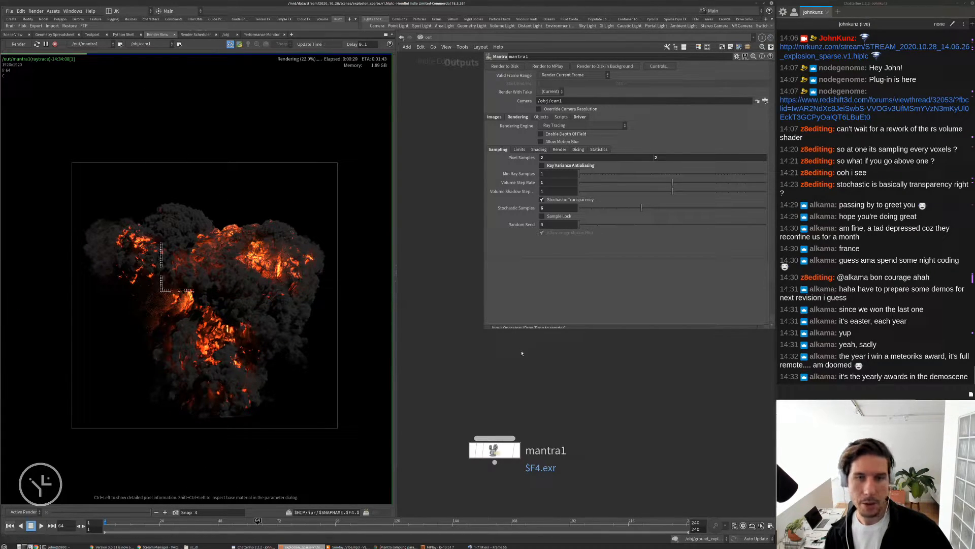
Return to the object level and enter the ground_explosion geometry network, bringing the pyrolook node into close view.
{"action": "left_click", "coordinate": [428, 38]}
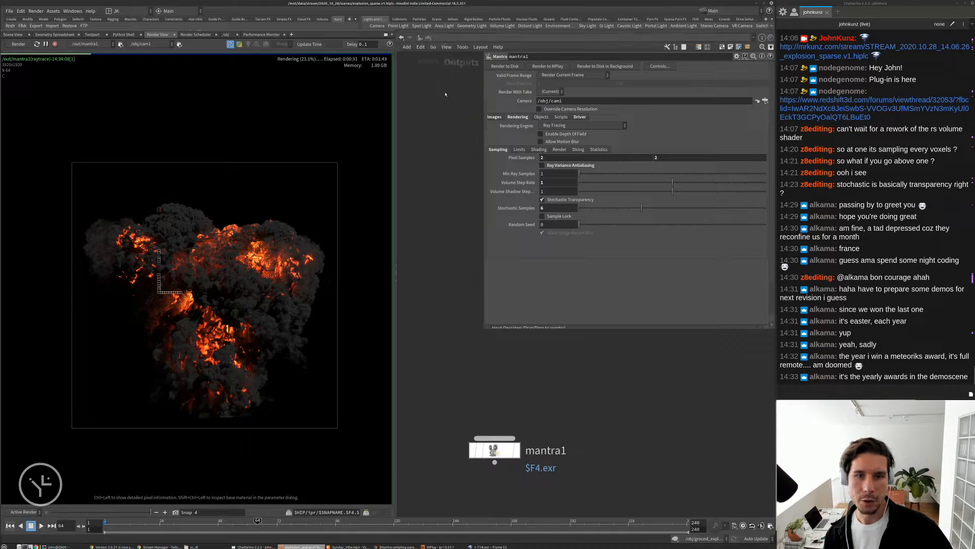
{"action": "left_click", "coordinate": [444, 76]}
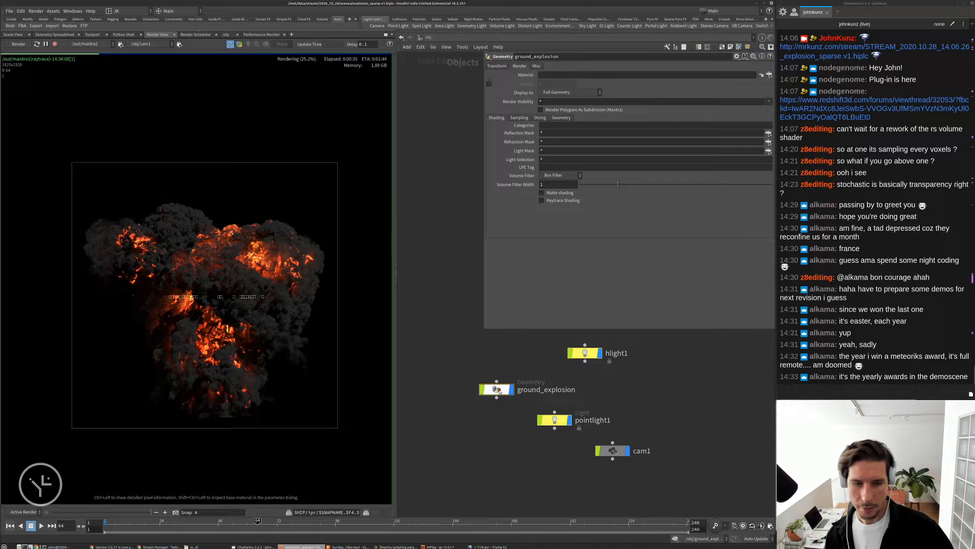
{"action": "double_click", "coordinate": [498, 390]}
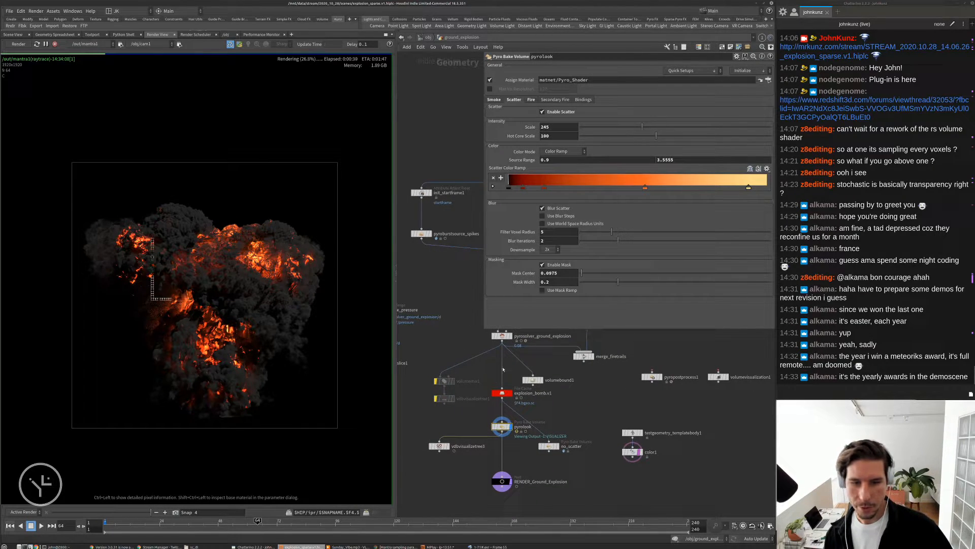
{"action": "scroll", "coordinate": [485, 367], "scroll_direction": "down", "scroll_amount": 2}
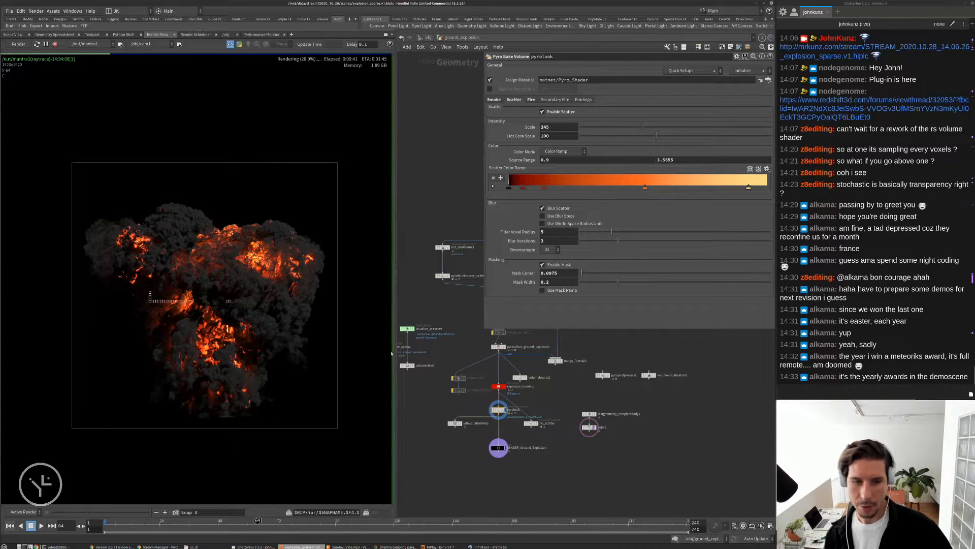
{"action": "scroll", "coordinate": [497, 406], "scroll_direction": "up", "scroll_amount": 5}
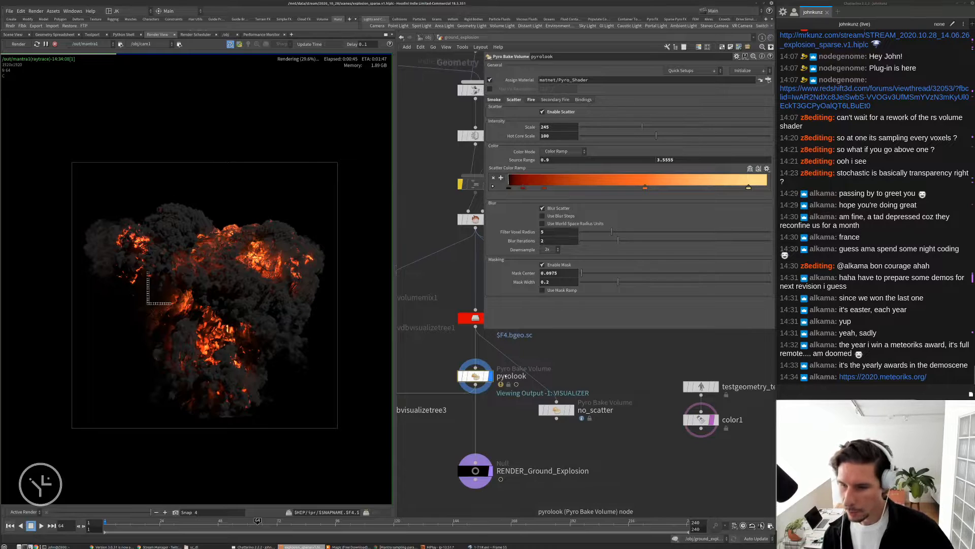
Open the 2020.meteoriks.org link from the stream chat in the browser.
{"action": "right_click", "coordinate": [866, 378]}
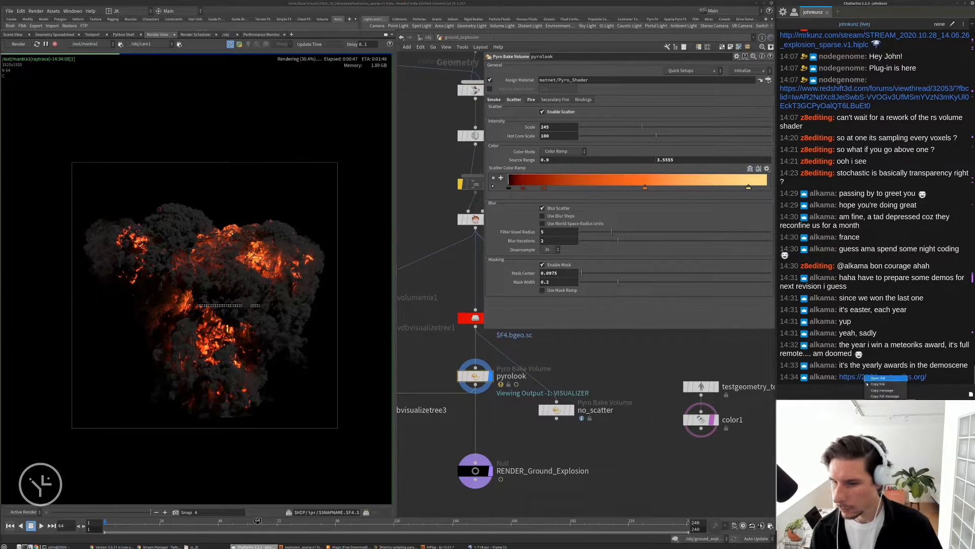
{"action": "left_click", "coordinate": [876, 378]}
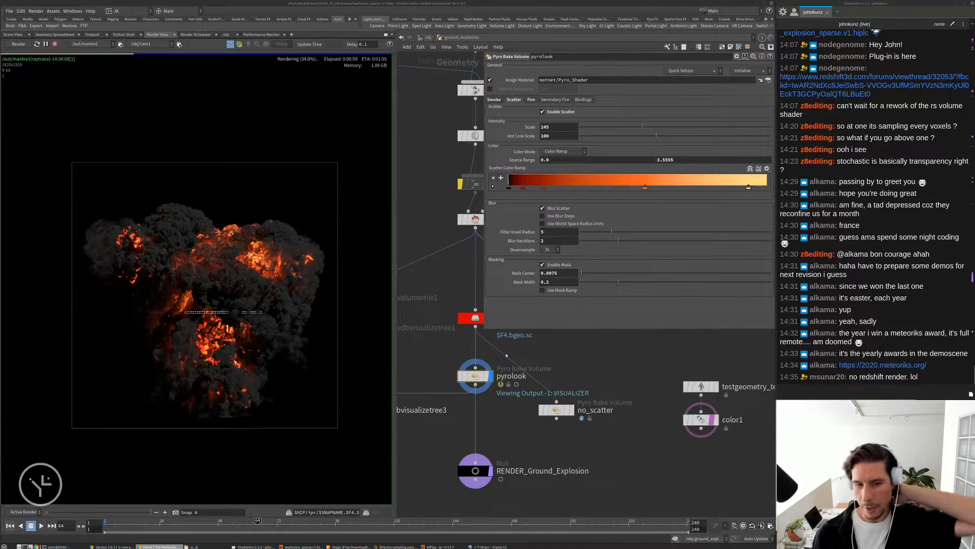
Show the volume bindings of the pyrolook Pyro Bake Volume node and inspect the node's information in the network.
{"action": "left_click", "coordinate": [584, 100]}
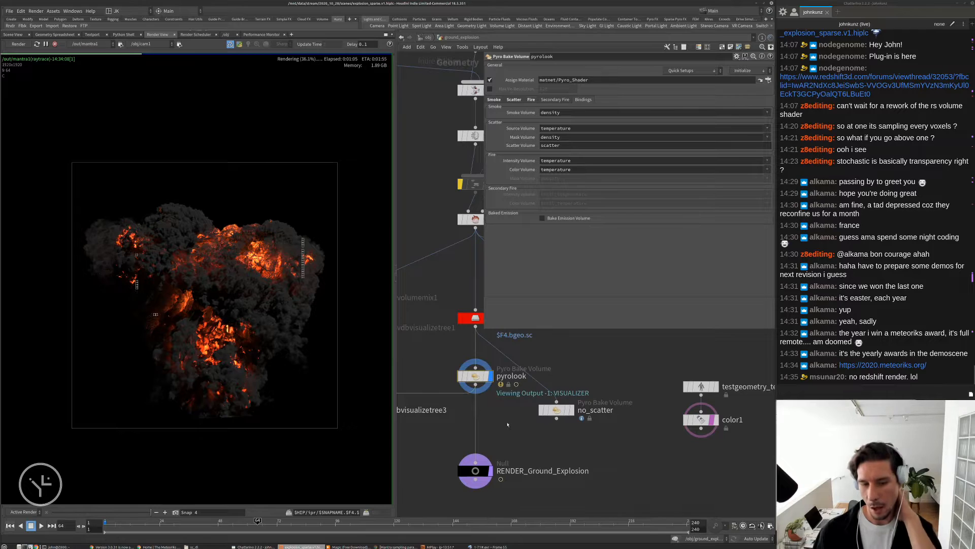
{"action": "scroll", "coordinate": [490, 375], "scroll_direction": "down", "scroll_amount": 3}
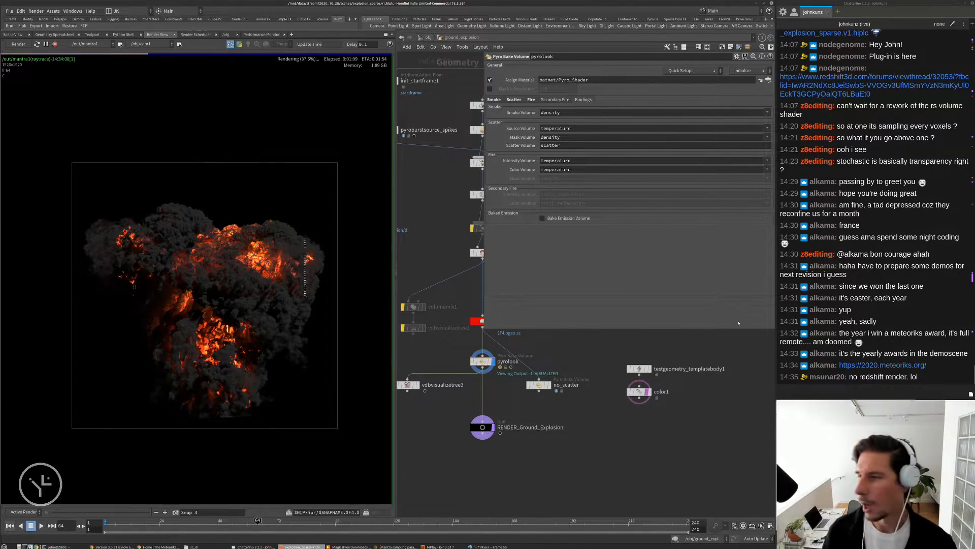
{"action": "middle_click", "coordinate": [485, 364]}
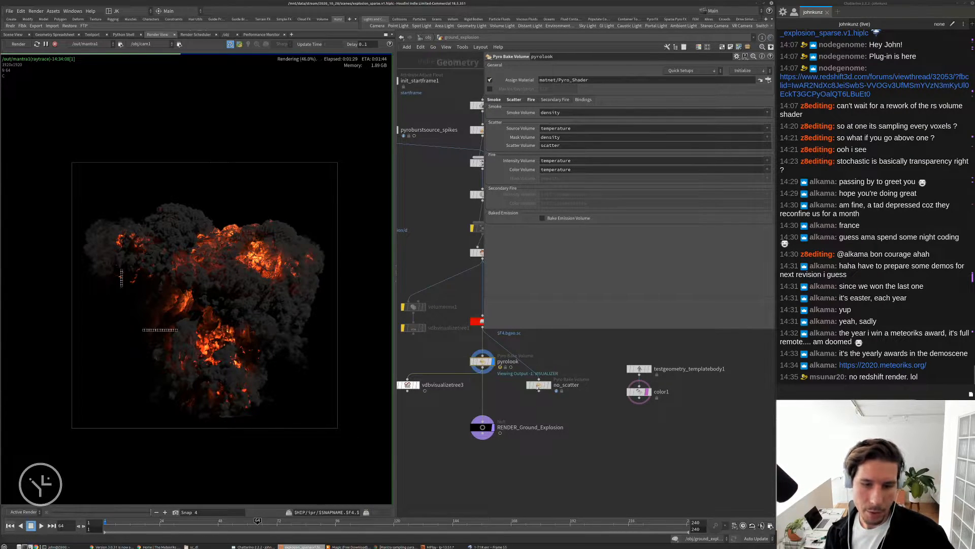
{"action": "scroll", "coordinate": [478, 361], "scroll_direction": "up", "scroll_amount": 3}
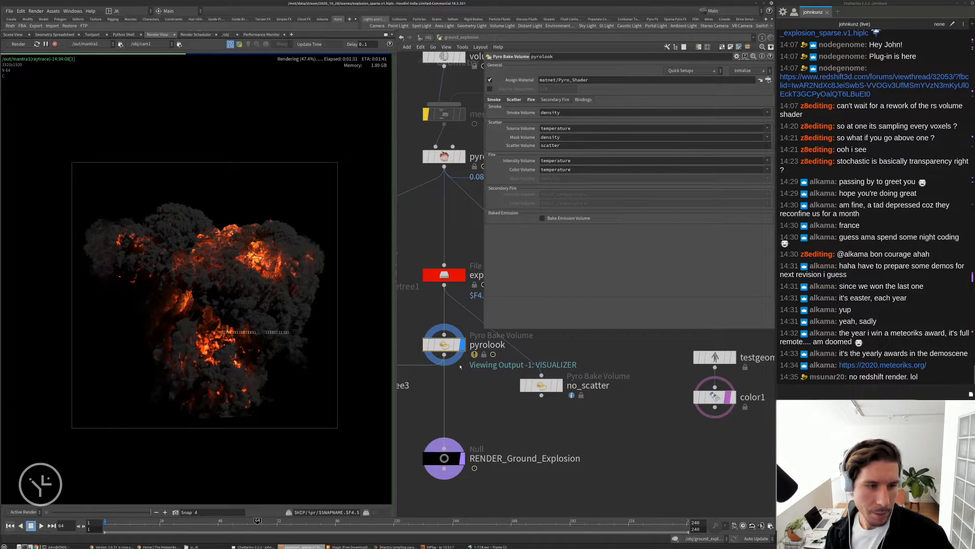
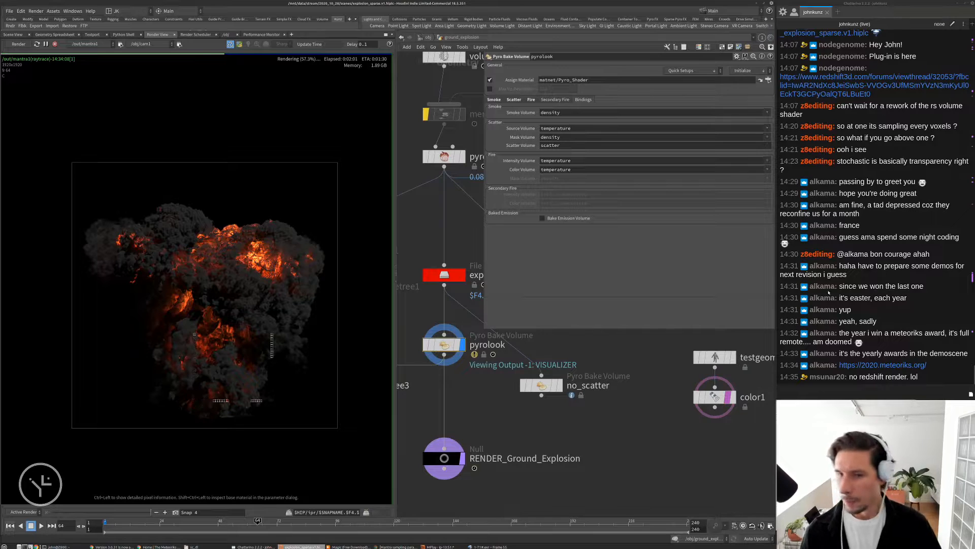
Go inside the pyrolook node to its material network and view the smoke settings of Pyro_Shader.
{"action": "double_click", "coordinate": [455, 353]}
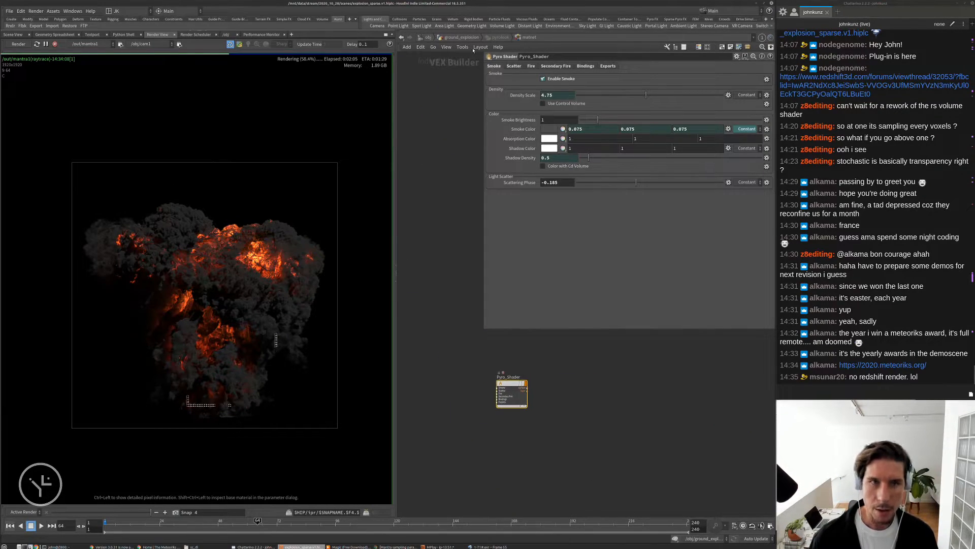
{"action": "left_click", "coordinate": [462, 38]}
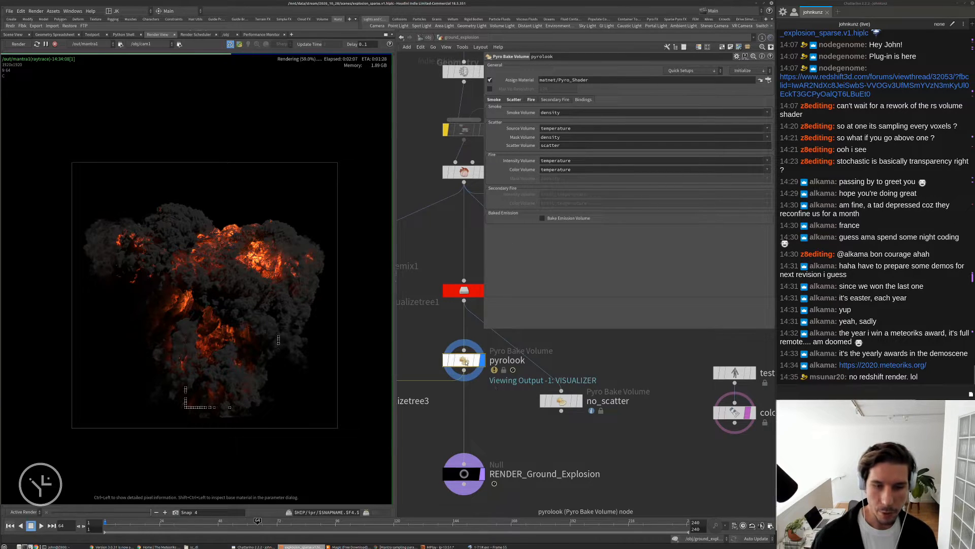
{"action": "double_click", "coordinate": [466, 361]}
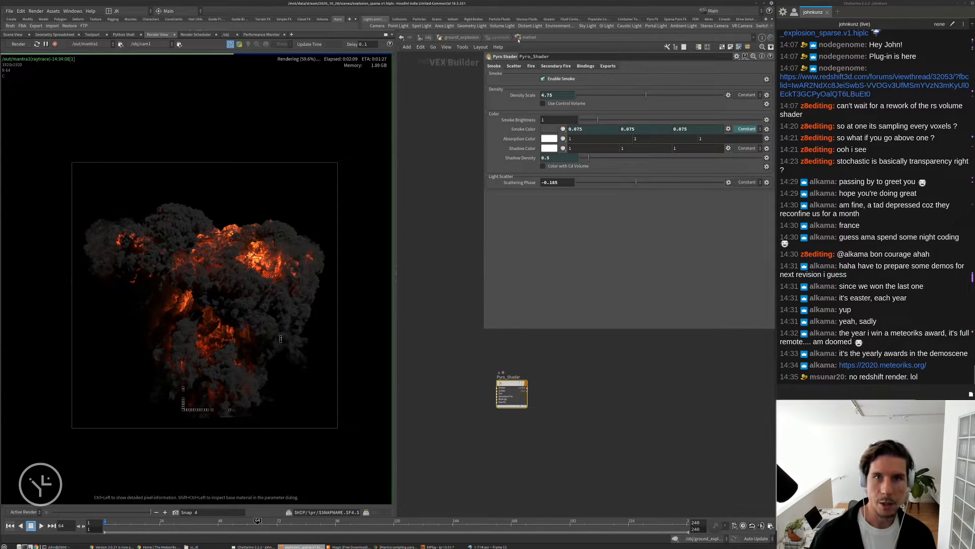
Update the /out/mantra1 node with the image plane exports of Pyro_Shader.
{"action": "scroll", "coordinate": [505, 379], "scroll_direction": "up", "scroll_amount": 5}
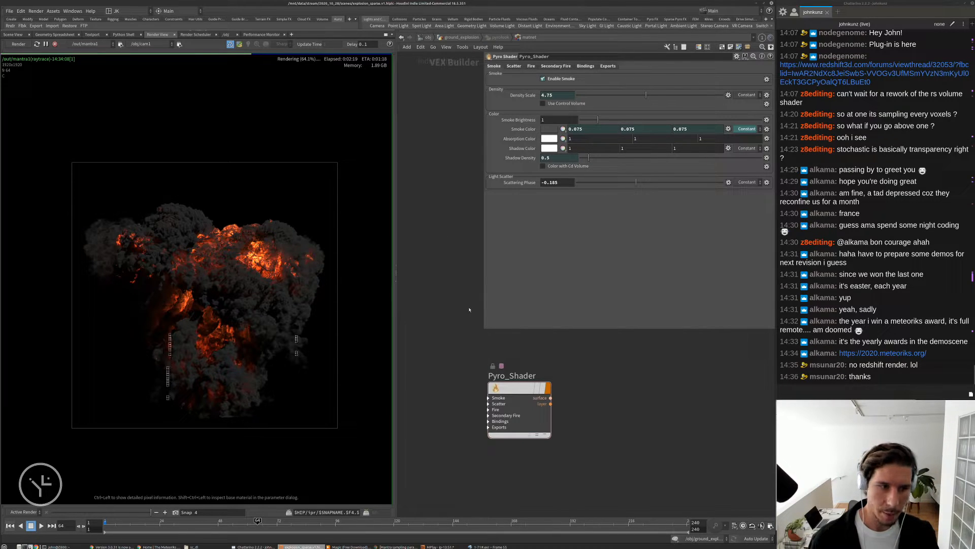
{"action": "scroll", "coordinate": [290, 265], "scroll_direction": "up", "scroll_amount": 3}
{"action": "scroll", "coordinate": [295, 175], "scroll_direction": "up", "scroll_amount": 3}
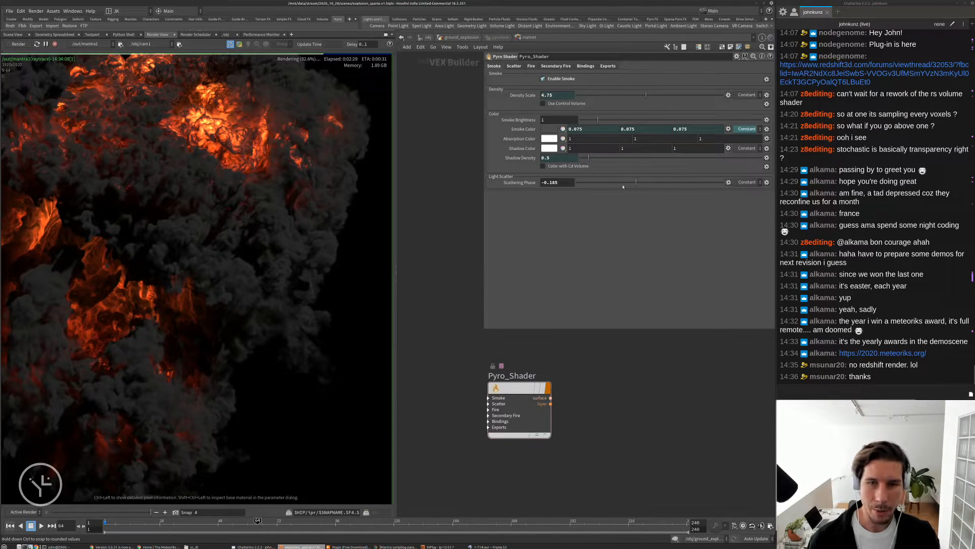
{"action": "scroll", "coordinate": [267, 257], "scroll_direction": "down", "scroll_amount": 5}
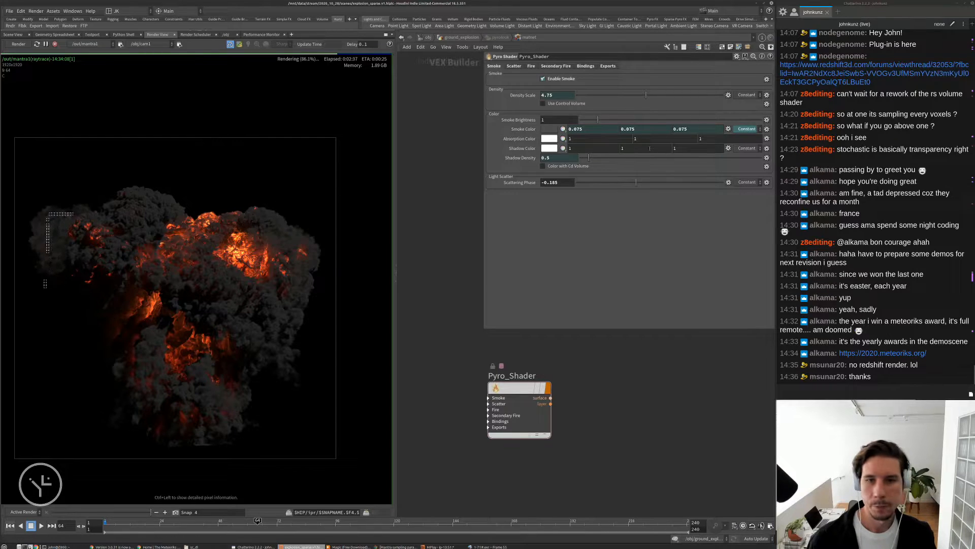
{"action": "scroll", "coordinate": [434, 223], "scroll_direction": "up", "scroll_amount": 2}
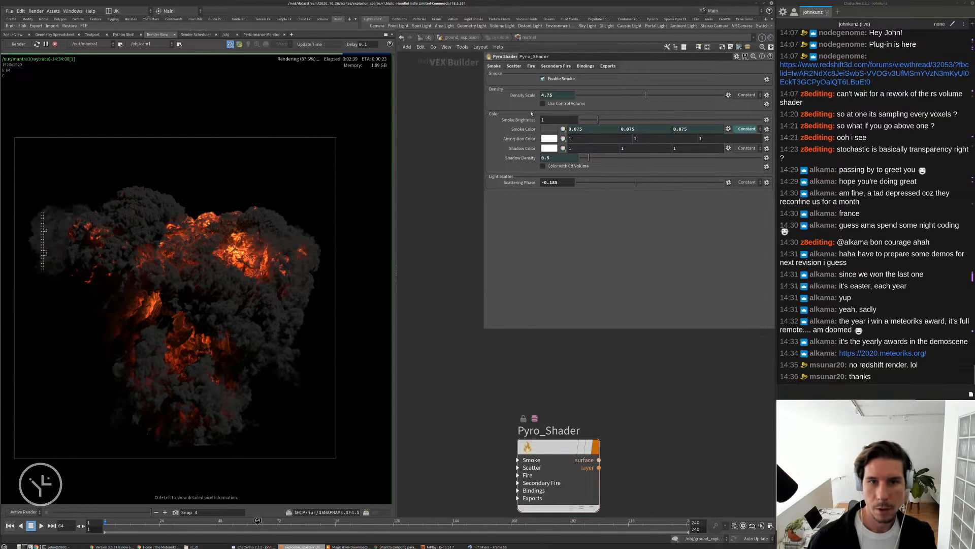
{"action": "left_click", "coordinate": [609, 66]}
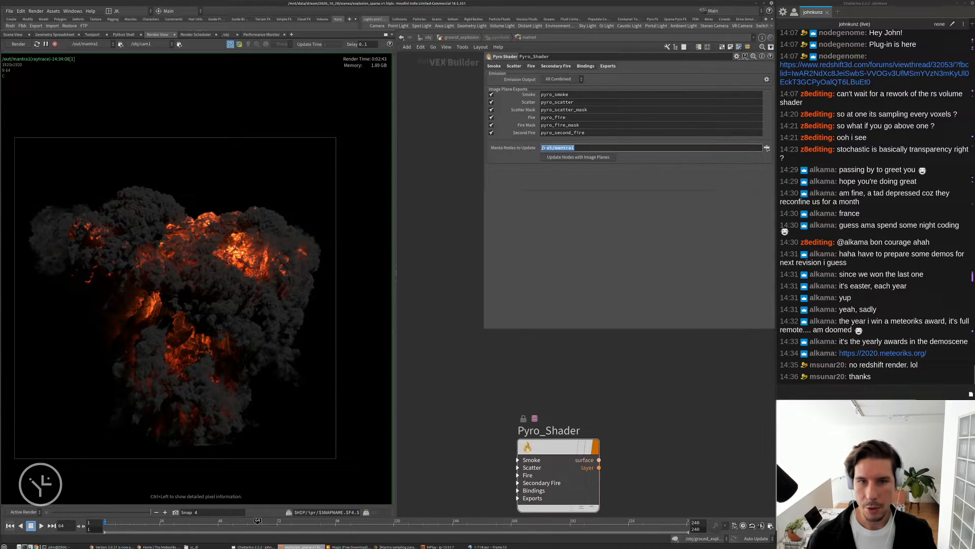
{"action": "left_click", "coordinate": [583, 181]}
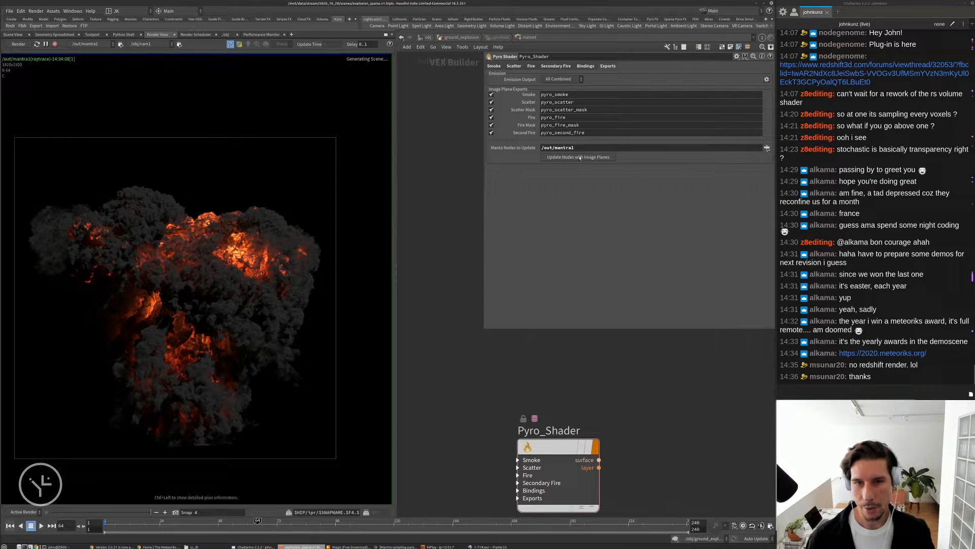
{"action": "left_click", "coordinate": [580, 157]}
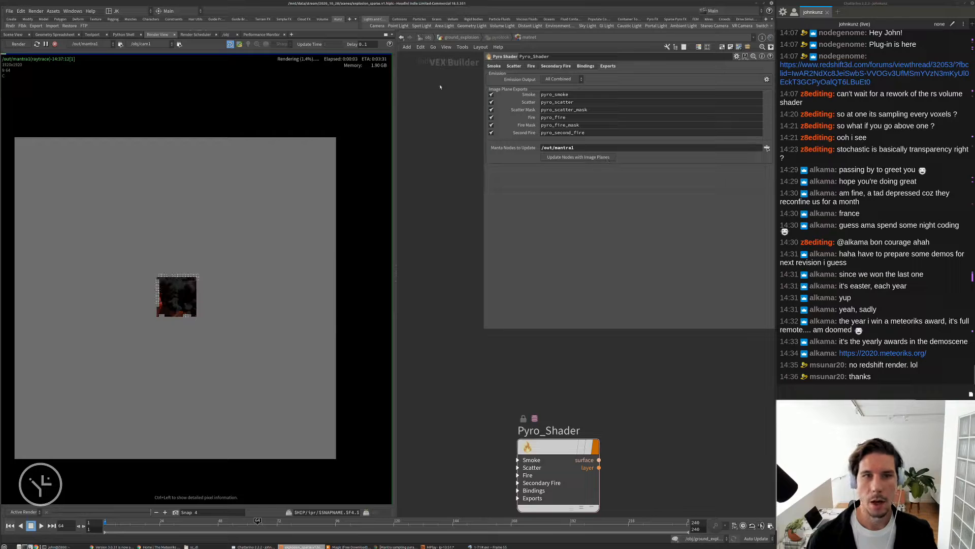
Go to the out network and review the extra image planes of mantra1, from pyro_smoke through pyro_second_fire.
{"action": "left_click", "coordinate": [428, 37]}
{"action": "left_click", "coordinate": [428, 37]}
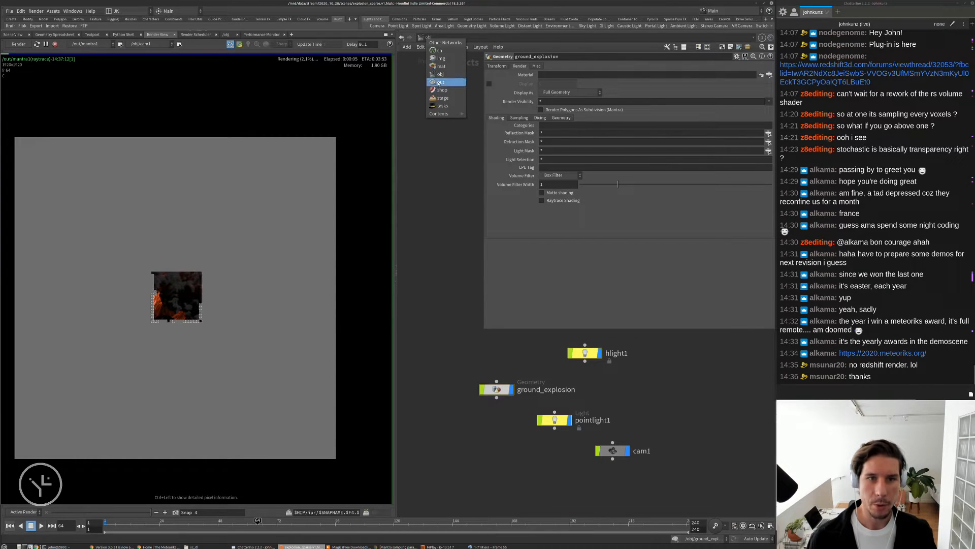
{"action": "left_click", "coordinate": [440, 82]}
{"action": "left_click_drag", "start_coordinate": [530, 377], "coordinate": [482, 454]}
{"action": "left_click", "coordinate": [495, 117]}
{"action": "left_click", "coordinate": [528, 160]}
{"action": "scroll", "coordinate": [529, 220], "scroll_direction": "down", "scroll_amount": 6}
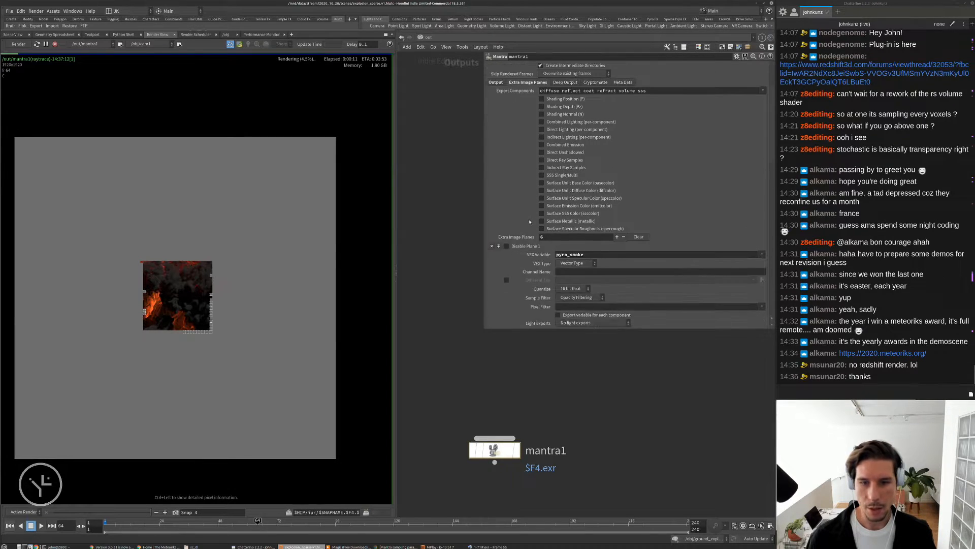
{"action": "scroll", "coordinate": [525, 195], "scroll_direction": "down", "scroll_amount": 3}
{"action": "scroll", "coordinate": [763, 255], "scroll_direction": "down", "scroll_amount": 10}
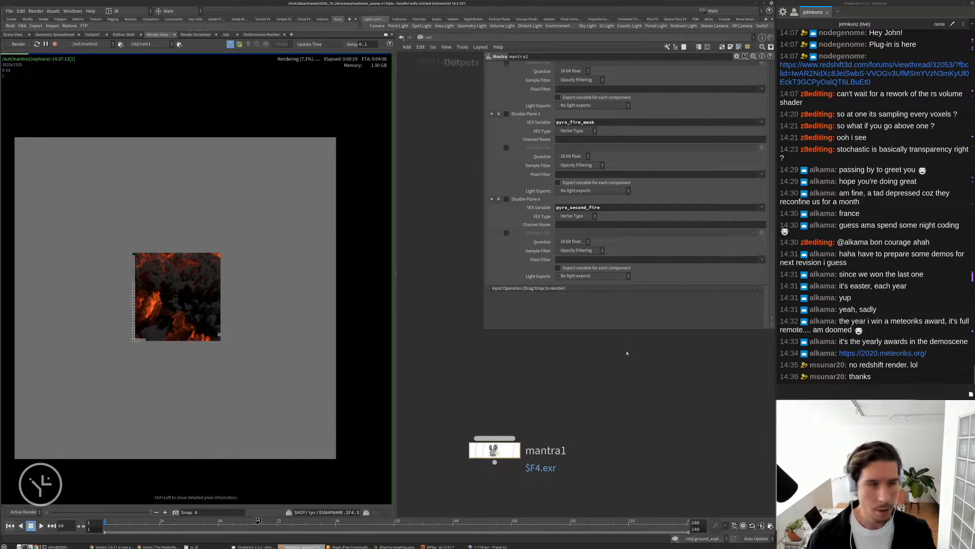
Display the pyro_smoke plane in the render view and examine the rendered region.
{"action": "left_click", "coordinate": [43, 50]}
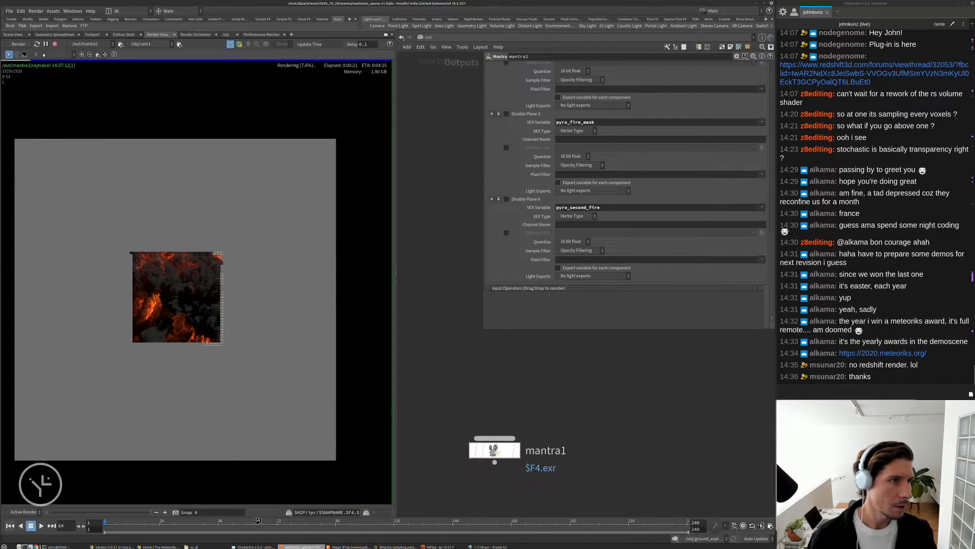
{"action": "left_click", "coordinate": [43, 54]}
{"action": "left_click", "coordinate": [46, 68]}
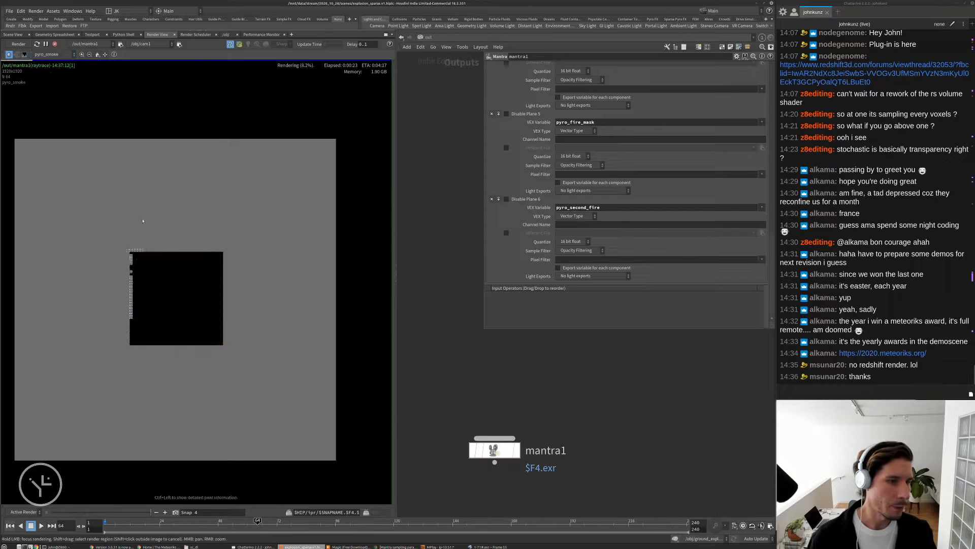
{"action": "scroll", "coordinate": [159, 274], "scroll_direction": "up", "scroll_amount": 1}
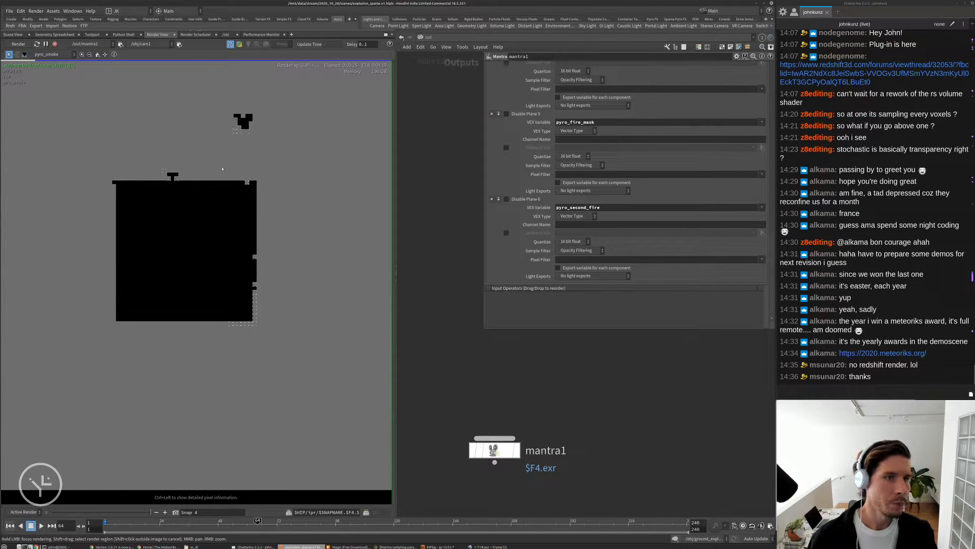
{"action": "scroll", "coordinate": [201, 382], "scroll_direction": "down", "scroll_amount": 2}
Switch the render view to the pyro_scatter plane and view it more closely.
{"action": "left_click", "coordinate": [46, 55]}
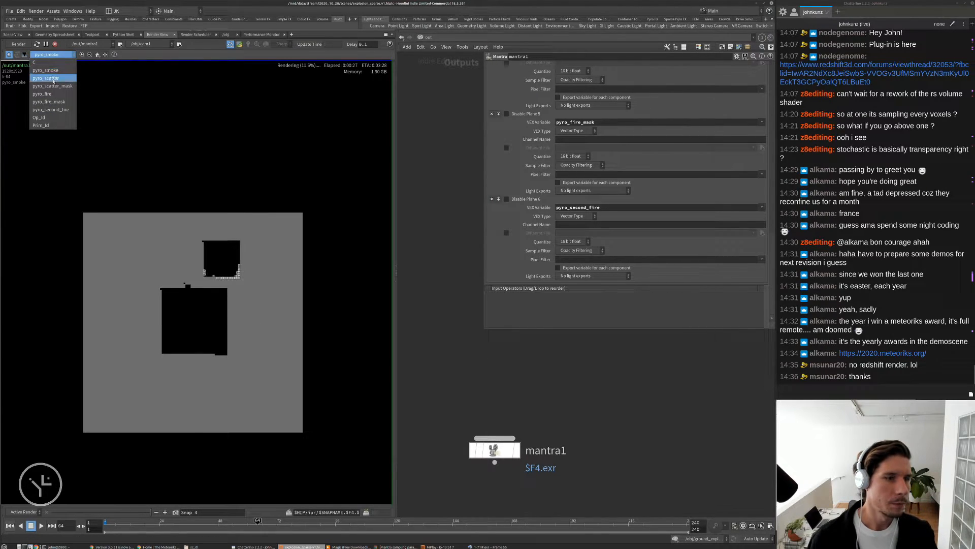
{"action": "left_click", "coordinate": [54, 82]}
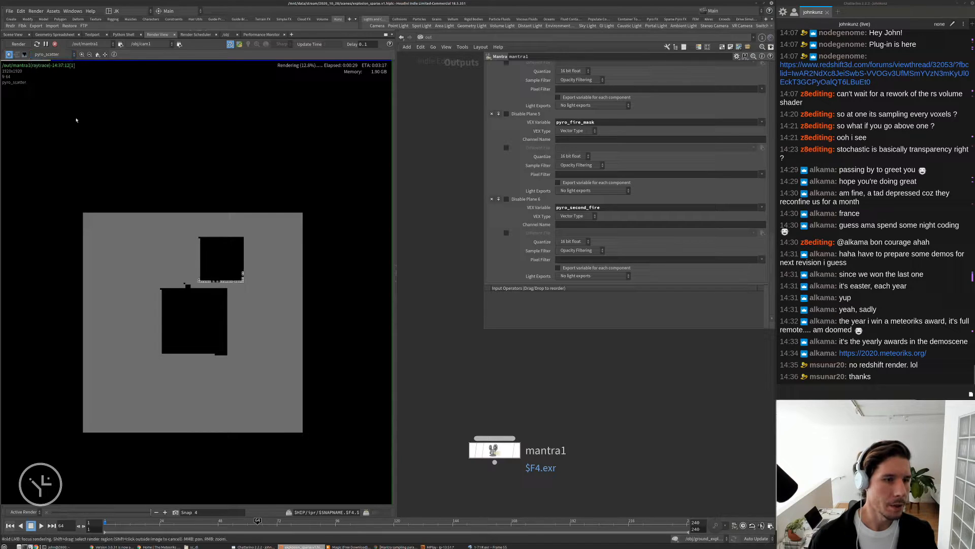
{"action": "scroll", "coordinate": [206, 302], "scroll_direction": "up", "scroll_amount": 1}
{"action": "scroll", "coordinate": [206, 302], "scroll_direction": "up", "scroll_amount": 2}
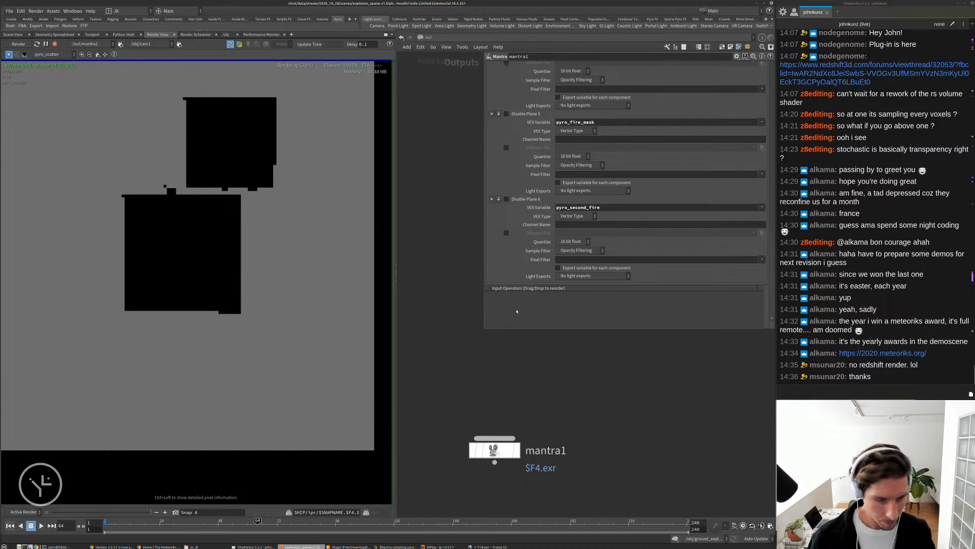
Bring up the image viewer window showing the explosion EXR frame and close it.
{"action": "left_click", "coordinate": [491, 546]}
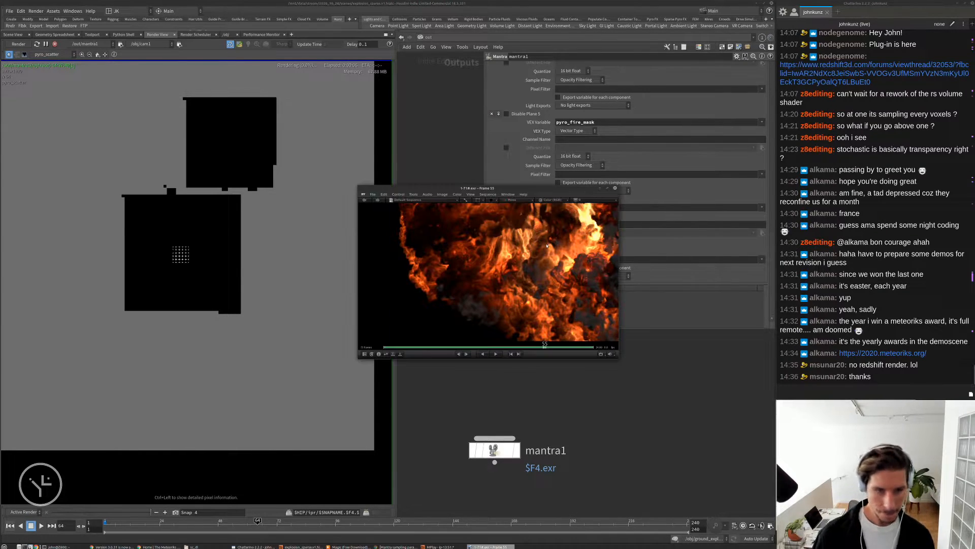
{"action": "key", "text": "q"}
Display the pyro_scatter_mask plane, inspect its detail up close, and focus rendering on the upper part of the explosion.
{"action": "middle_click_drag", "start_coordinate": [230, 223], "coordinate": [253, 246]}
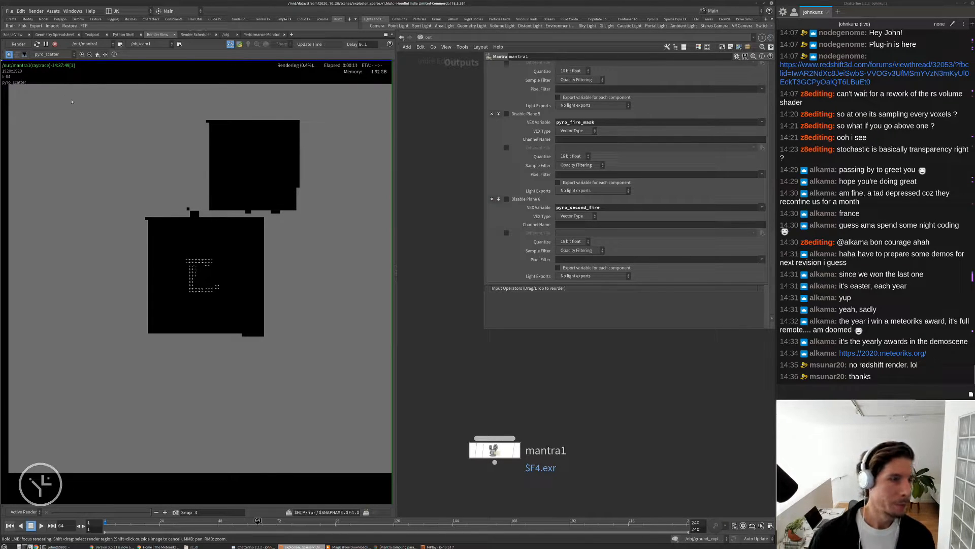
{"action": "left_click", "coordinate": [51, 54]}
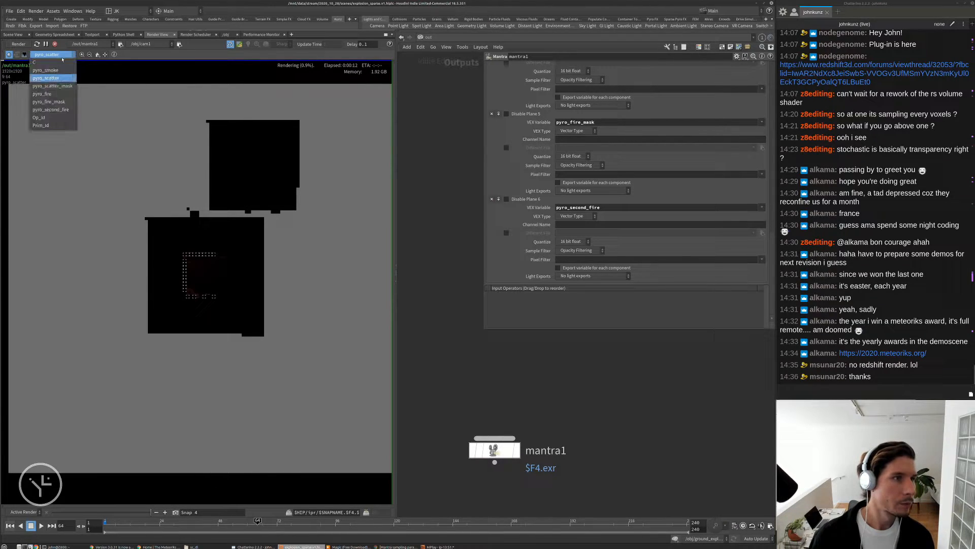
{"action": "left_click", "coordinate": [53, 86]}
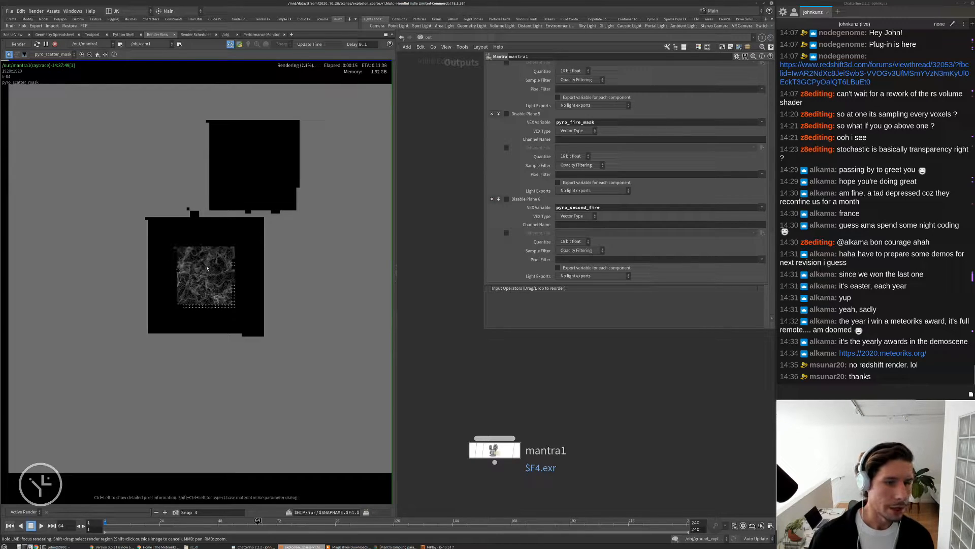
{"action": "scroll", "coordinate": [211, 269], "scroll_direction": "up", "scroll_amount": 3}
{"action": "scroll", "coordinate": [212, 270], "scroll_direction": "up", "scroll_amount": 3}
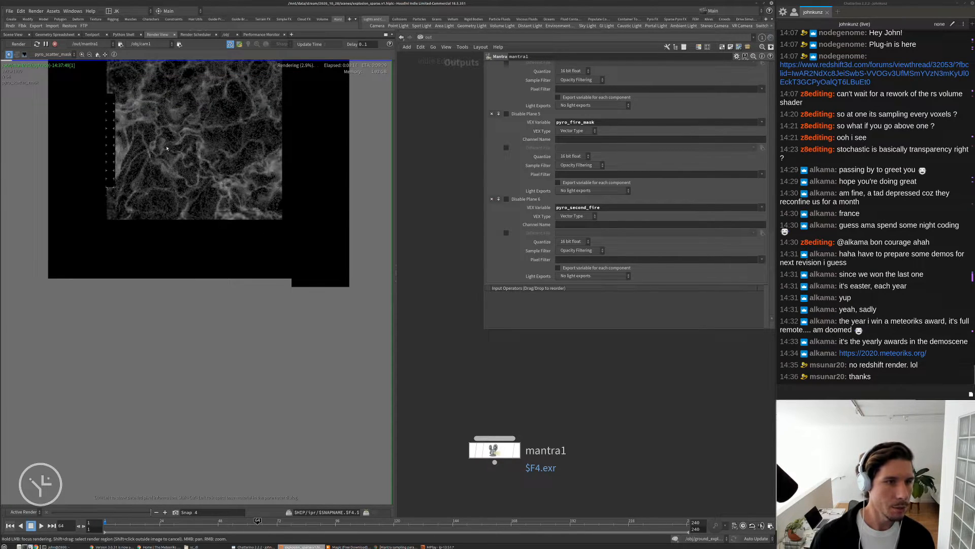
{"action": "middle_click_drag", "start_coordinate": [208, 265], "coordinate": [197, 330]}
{"action": "right_click_drag", "start_coordinate": [216, 370], "coordinate": [219, 102]}
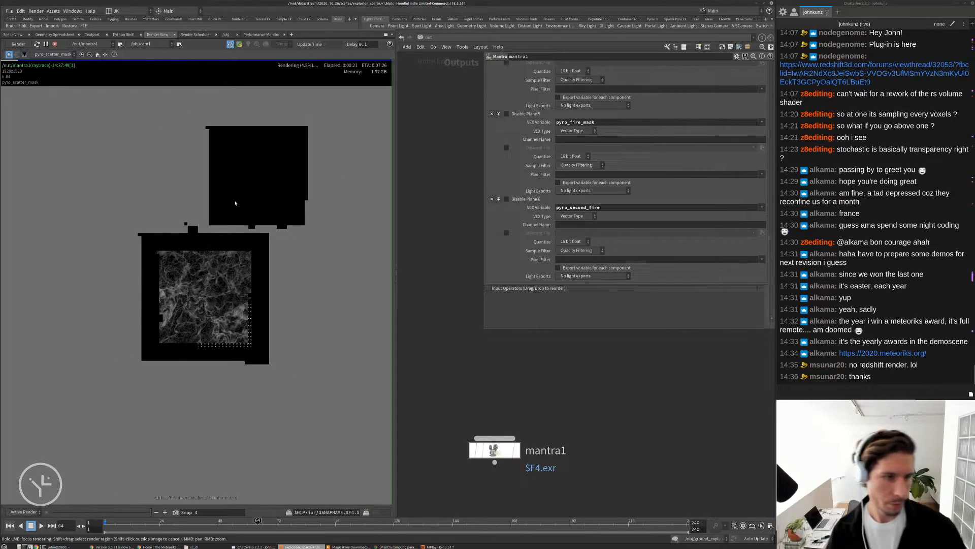
{"action": "left_click_drag", "start_coordinate": [222, 226], "coordinate": [254, 207]}
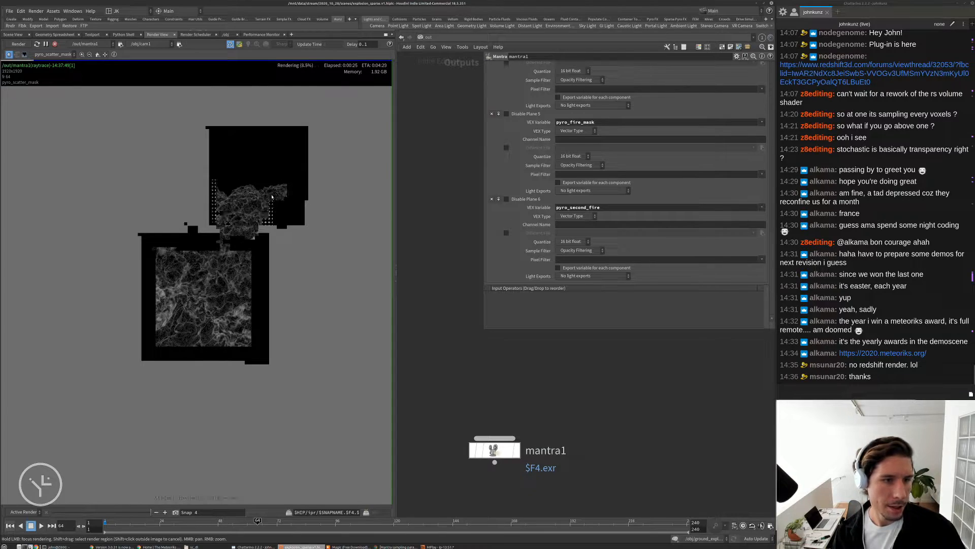
Switch the render view back to the combined color plane C.
{"action": "left_click", "coordinate": [53, 54]}
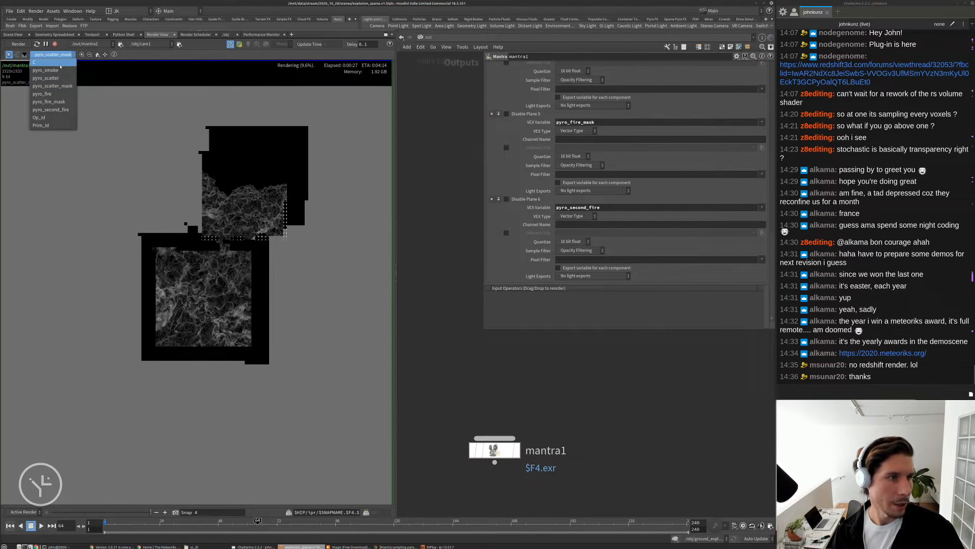
{"action": "left_click", "coordinate": [51, 62]}
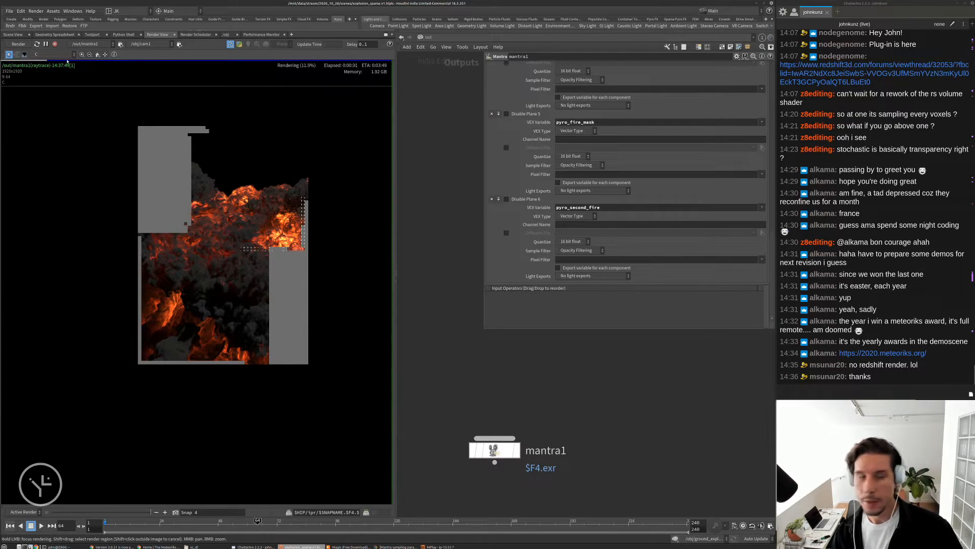
{"action": "left_click", "coordinate": [53, 54]}
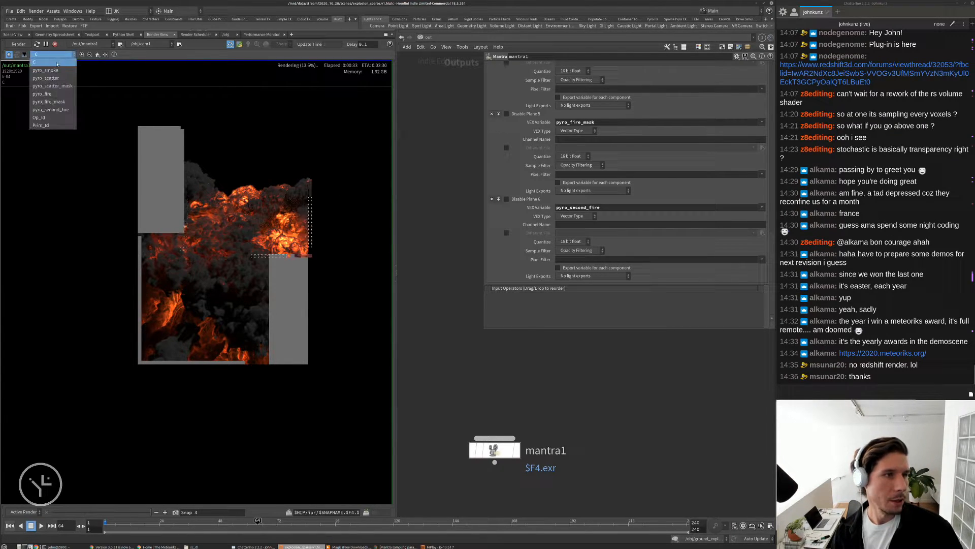
{"action": "left_click", "coordinate": [51, 61]}
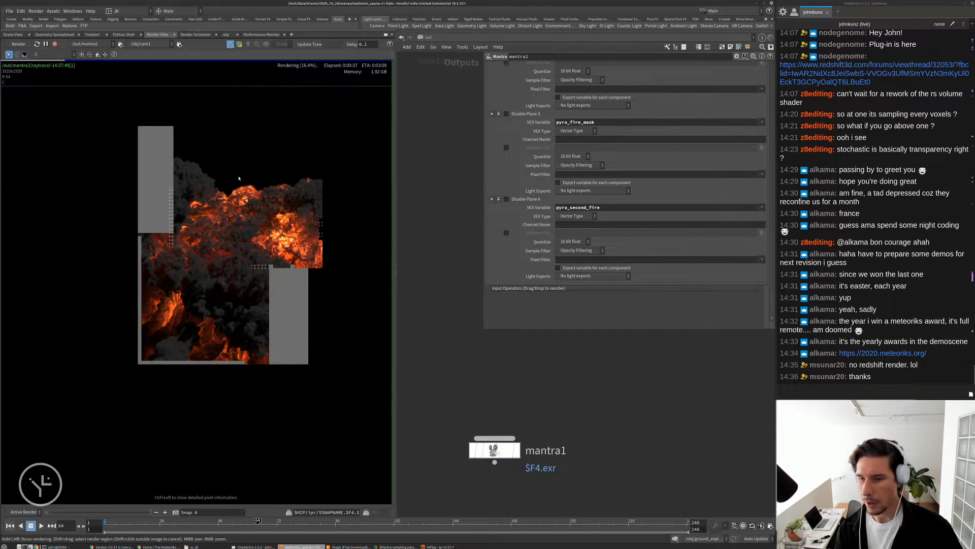
Cycle the render view forward through the pyro planes, comparing pyro_smoke and pyro_scatter and ending on pyro_second_fire.
{"action": "key", "text": "Page_Up"}
{"action": "key", "text": "Page_Up"}
{"action": "key", "text": "Page_Up"}
{"action": "key", "text": "Page_Up"}
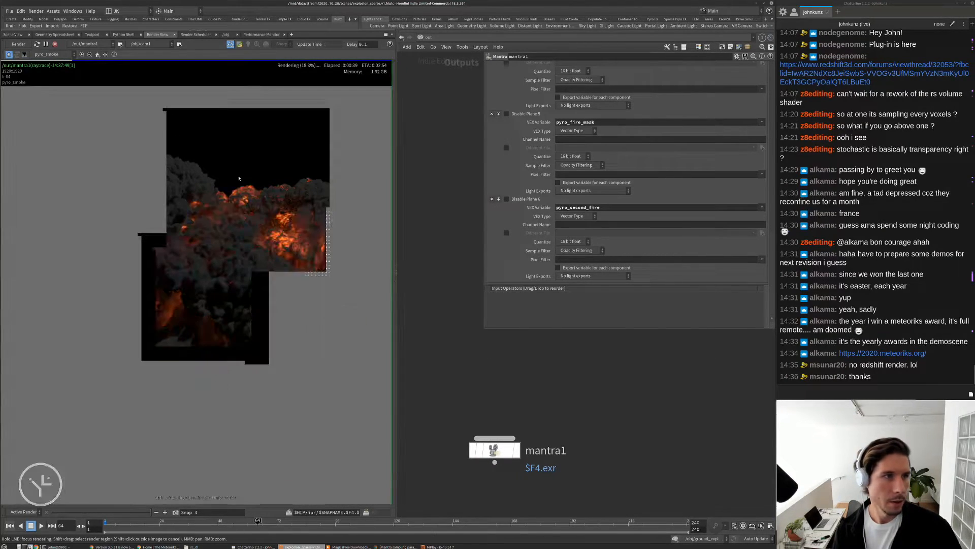
{"action": "key", "text": "Page_Up"}
{"action": "key", "text": "Page_Up"}
{"action": "key", "text": "Page_Up"}
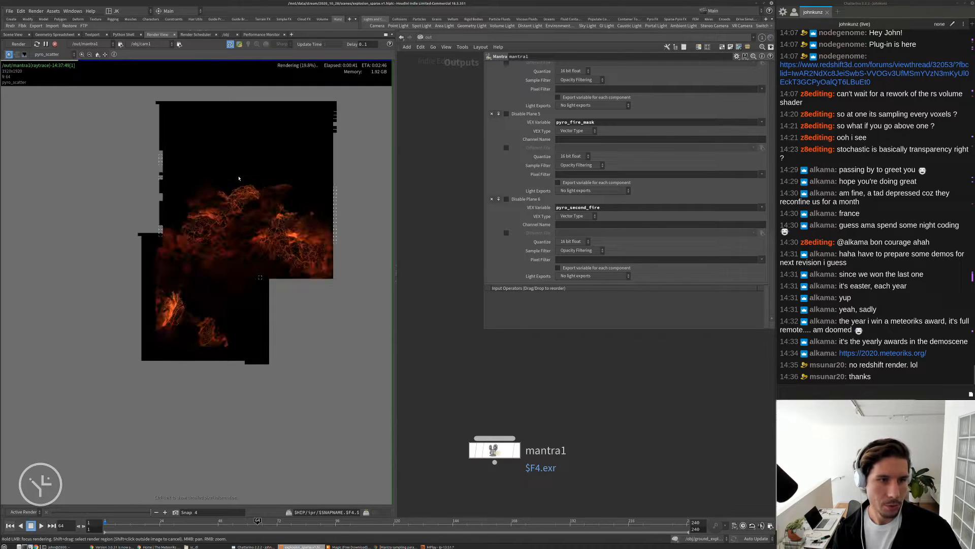
{"action": "key", "text": "Page_Up"}
{"action": "key", "text": "Page_Up"}
{"action": "key", "text": "Page_Up"}
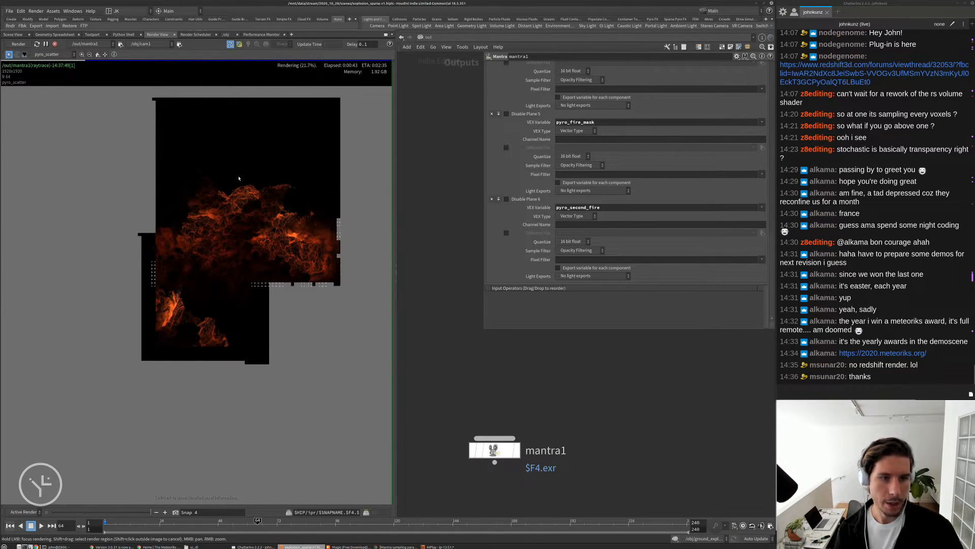
{"action": "key", "text": "Page_Up"}
{"action": "key", "text": "Page_Up"}
{"action": "key", "text": "Page_Up"}
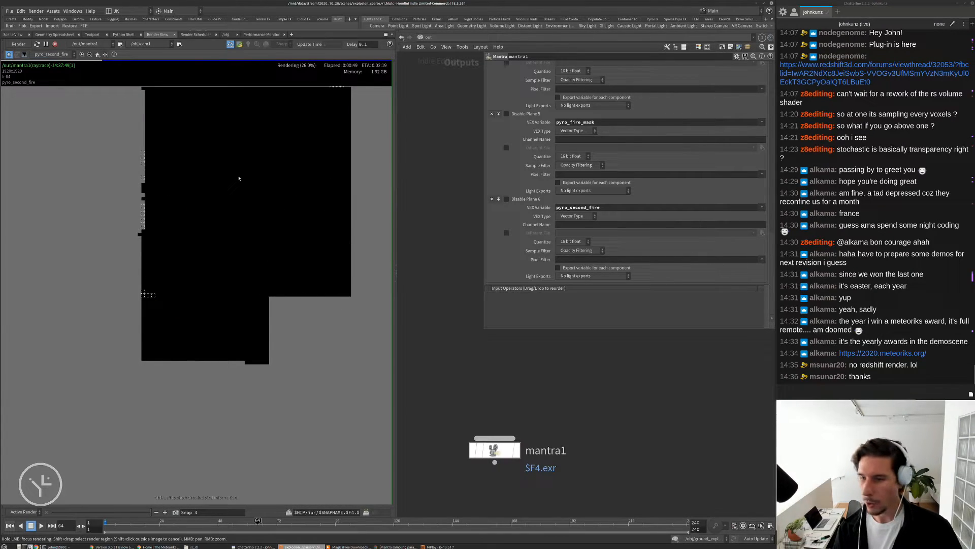
Step the render view back to the pyro_scatter plane and examine the scattered light in the explosion up close.
{"action": "key", "text": "Page_Down"}
{"action": "key", "text": "Page_Down"}
{"action": "key", "text": "Page_Down"}
{"action": "key", "text": "Page_Down"}
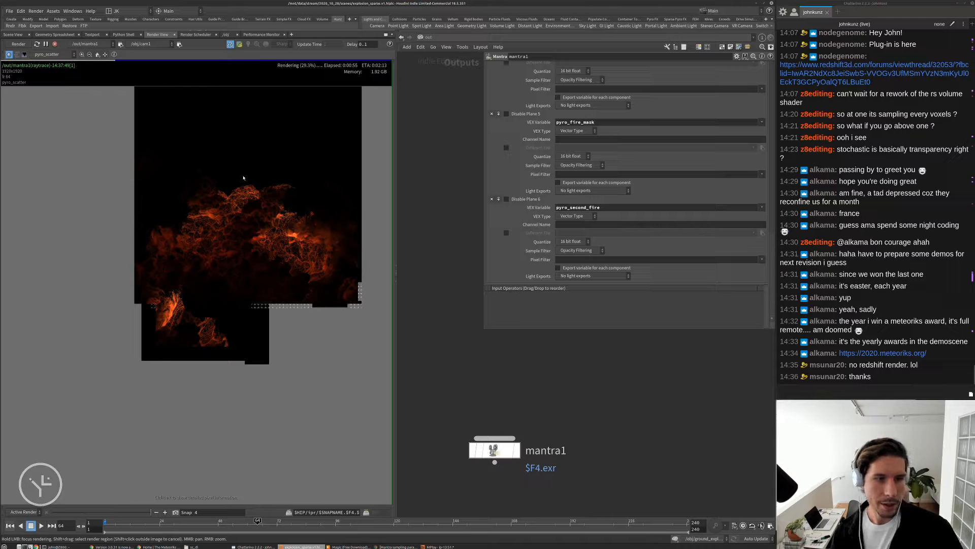
{"action": "scroll", "coordinate": [225, 234], "scroll_direction": "down", "scroll_amount": 2}
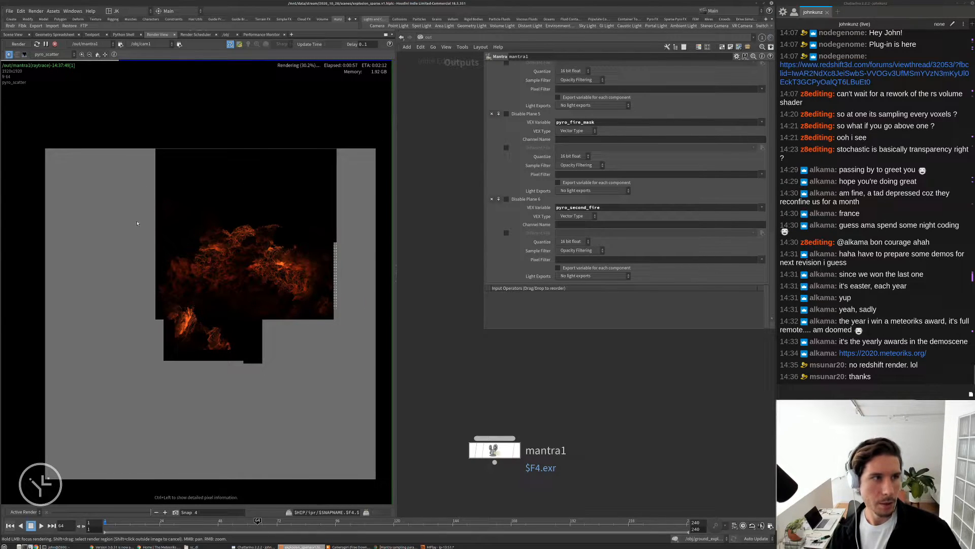
{"action": "scroll", "coordinate": [147, 216], "scroll_direction": "up", "scroll_amount": 3}
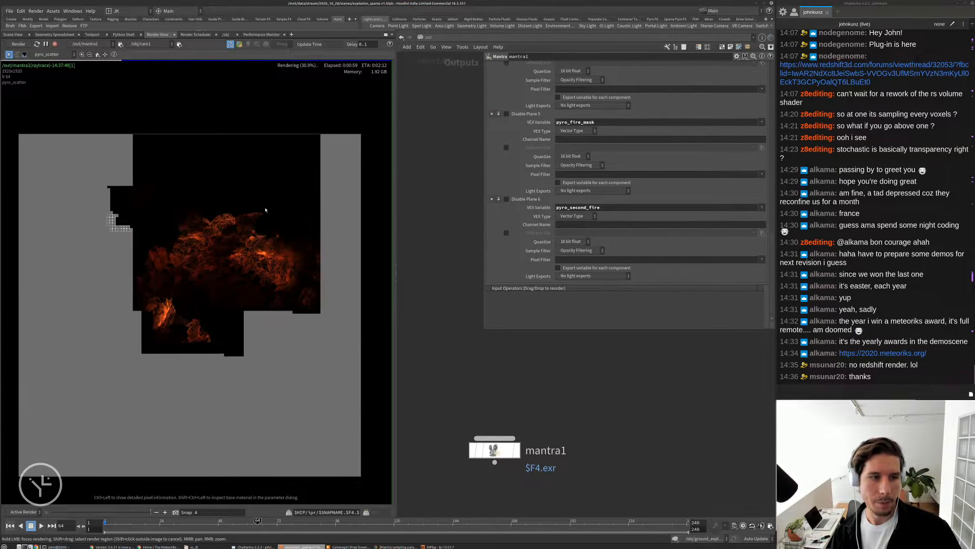
{"action": "middle_click_drag", "start_coordinate": [234, 154], "coordinate": [212, 175]}
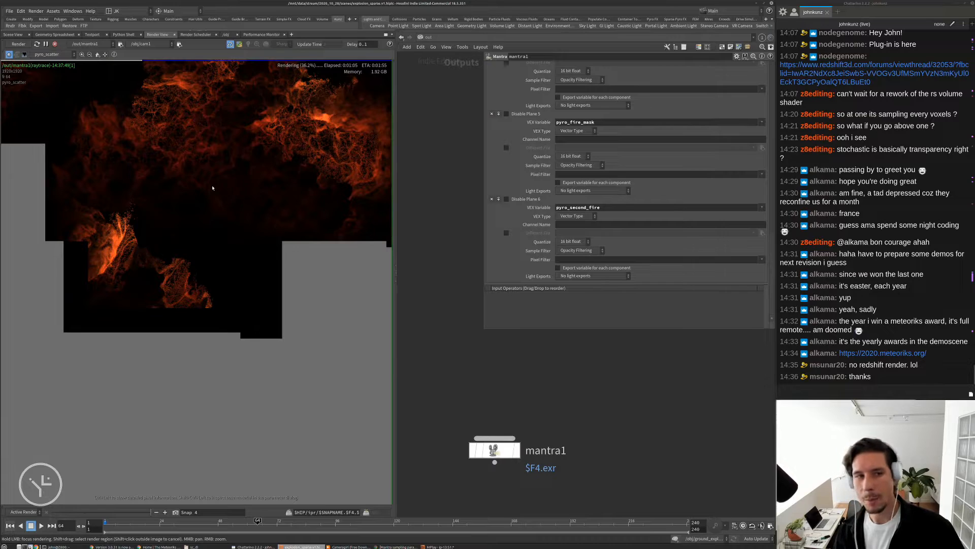
Switch the render view to the pyro_fire plane and examine the fire across the whole explosion.
{"action": "middle_click_drag", "start_coordinate": [213, 218], "coordinate": [215, 233]}
{"action": "scroll", "coordinate": [193, 183], "scroll_direction": "down", "scroll_amount": 2}
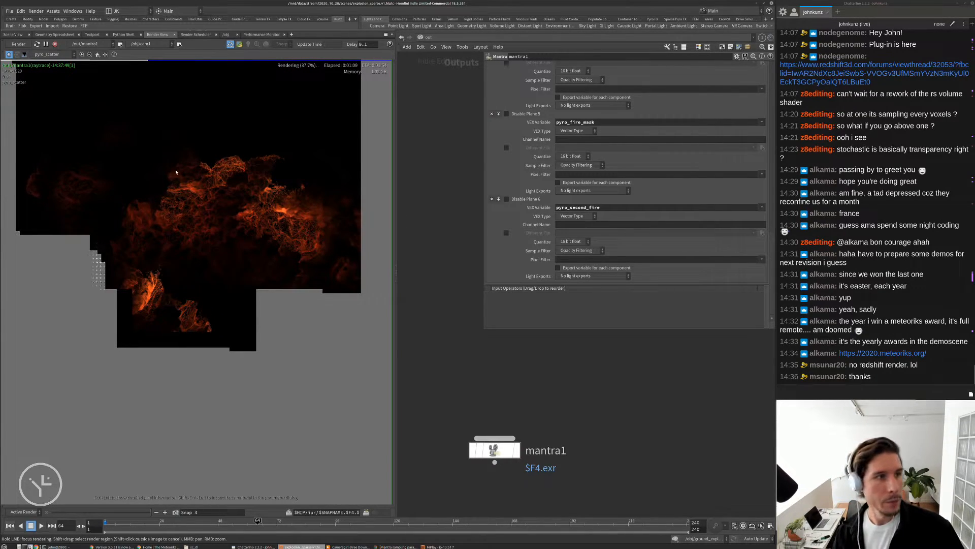
{"action": "left_click", "coordinate": [51, 55]}
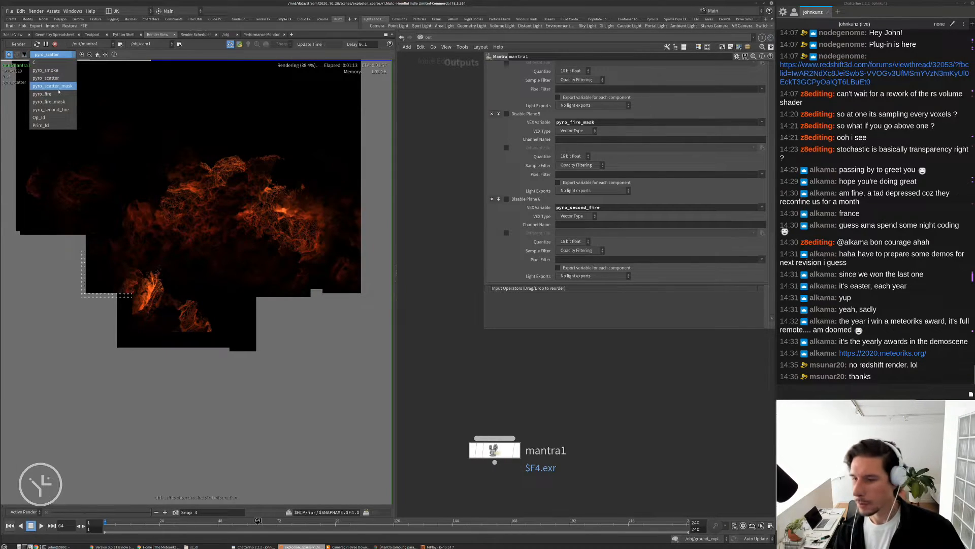
{"action": "left_click", "coordinate": [46, 94]}
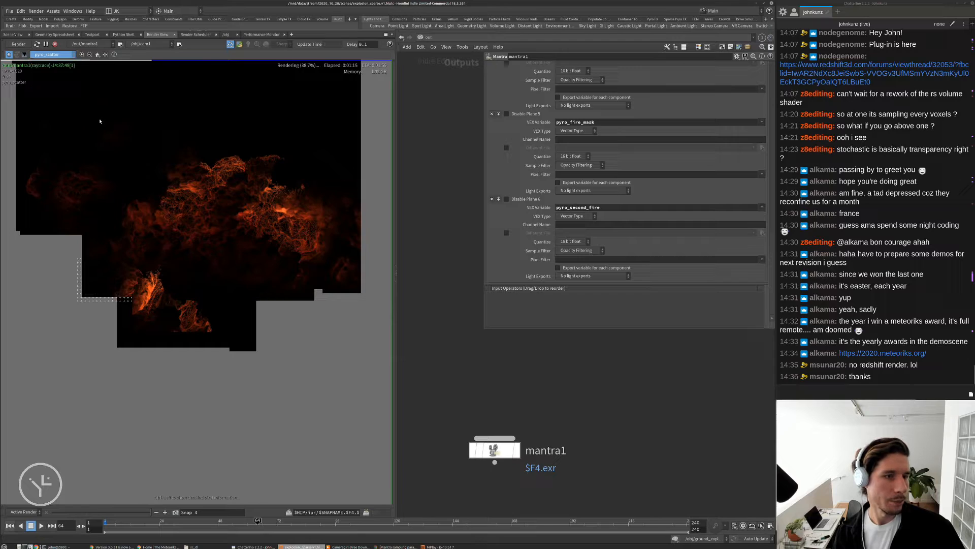
{"action": "scroll", "coordinate": [180, 364], "scroll_direction": "down", "scroll_amount": 2}
{"action": "left_click", "coordinate": [324, 228]}
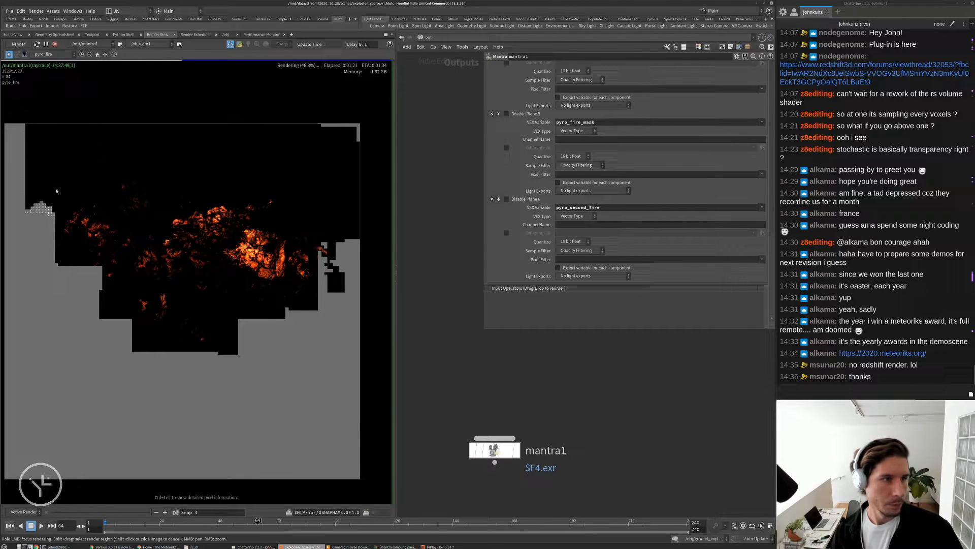
Check the pyro_fire_mask plane and switch the render view to pyro_scatter_mask.
{"action": "left_click", "coordinate": [45, 54]}
{"action": "left_click", "coordinate": [49, 101]}
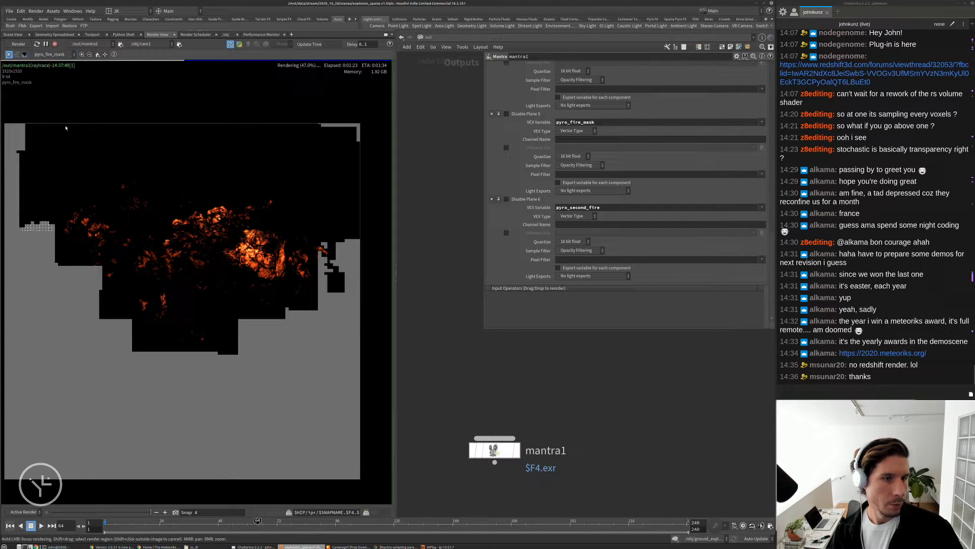
{"action": "left_click", "coordinate": [48, 55]}
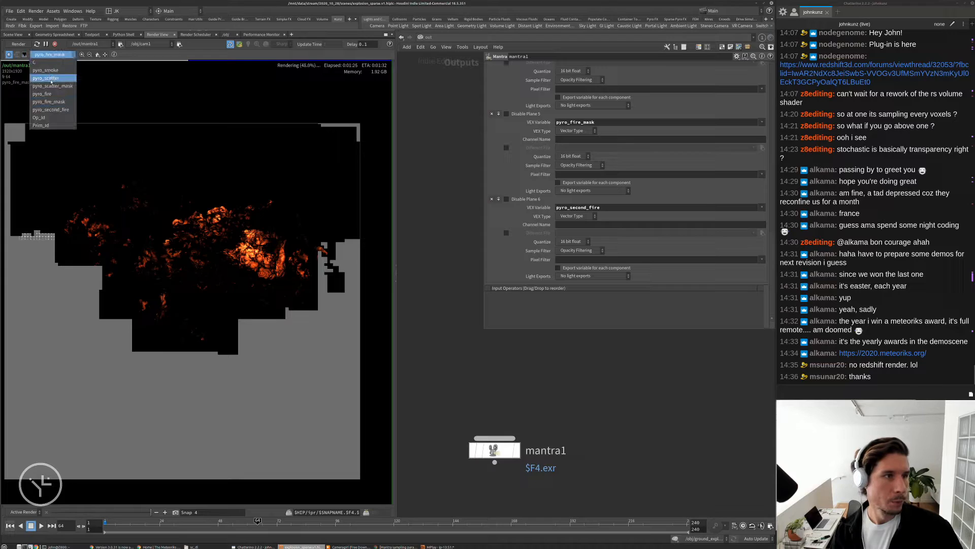
{"action": "left_click", "coordinate": [53, 86]}
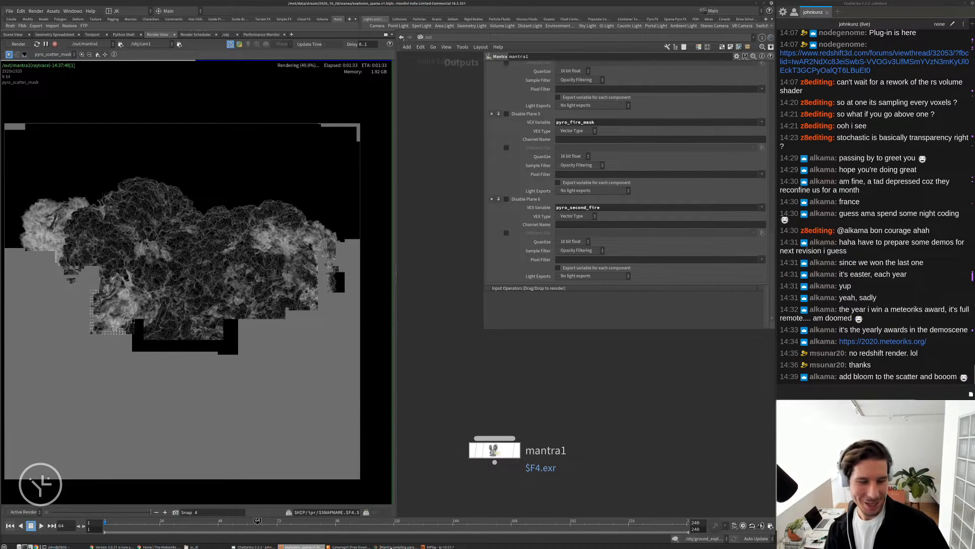
Reopen the explosion_gpu.v3 render sequence in RV from the terminal, enlarge the player, and play it back to examine the fireball.
{"action": "left_click", "coordinate": [57, 547]}
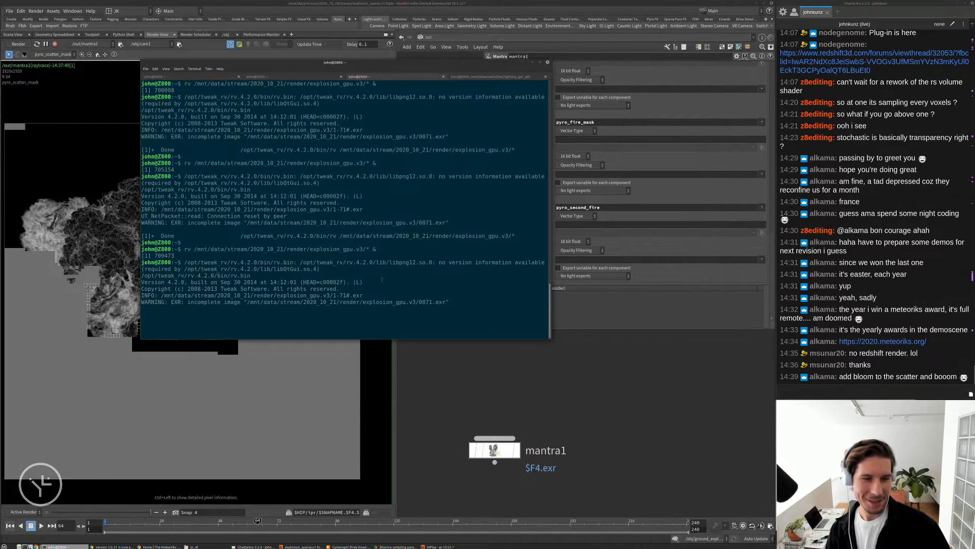
{"action": "key", "text": "Up"}
{"action": "key", "text": "Return"}
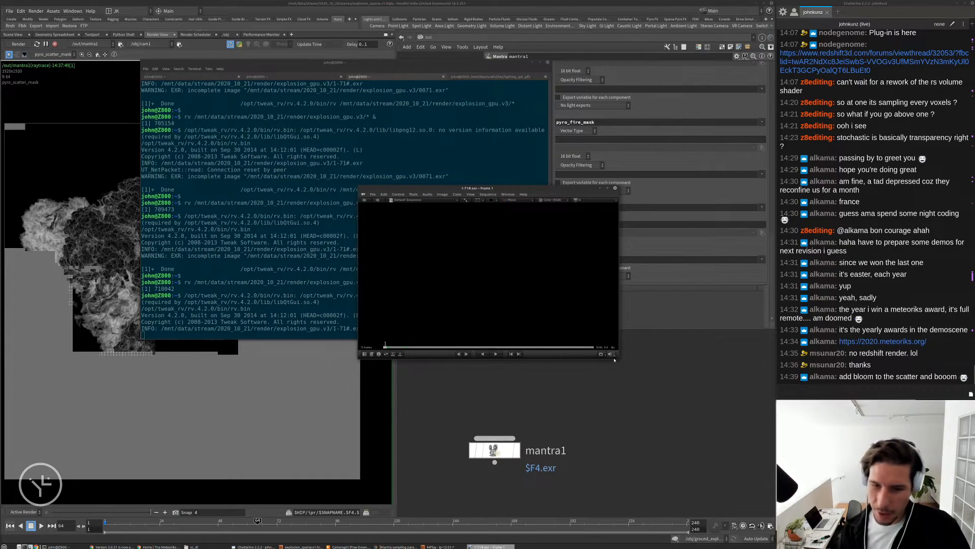
{"action": "left_click_drag", "start_coordinate": [618, 357], "coordinate": [676, 477]}
{"action": "key", "text": "space"}
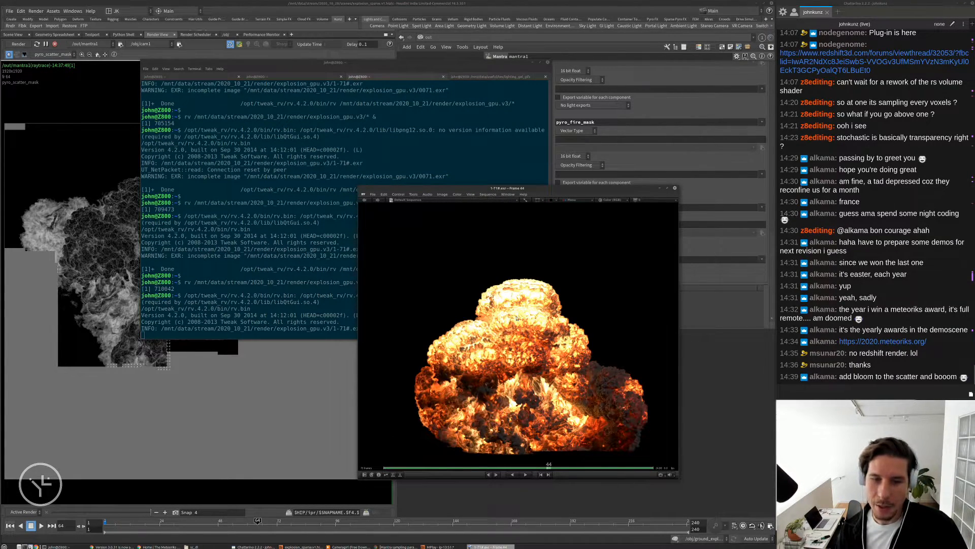
{"action": "middle_click_drag", "start_coordinate": [508, 298], "coordinate": [497, 280]}
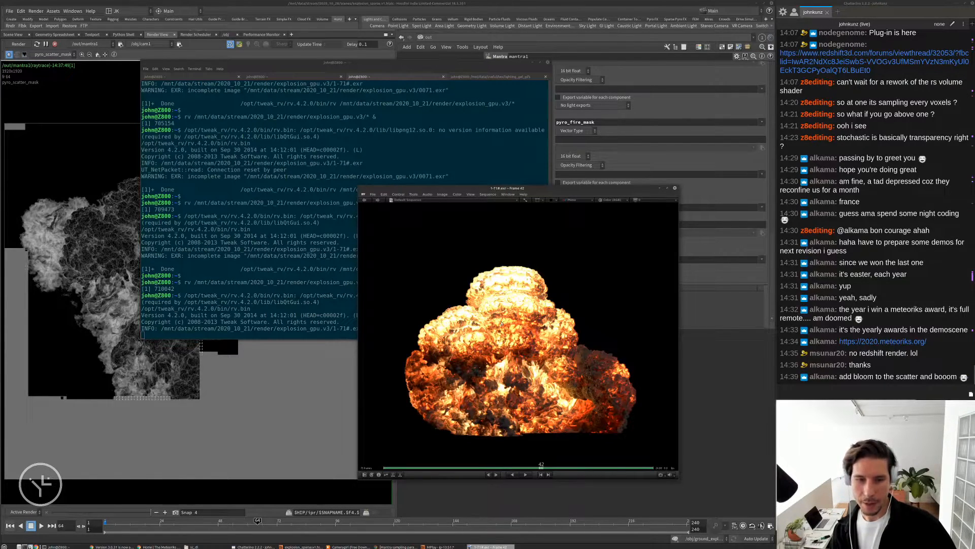
{"action": "middle_click_drag", "start_coordinate": [501, 323], "coordinate": [512, 341]}
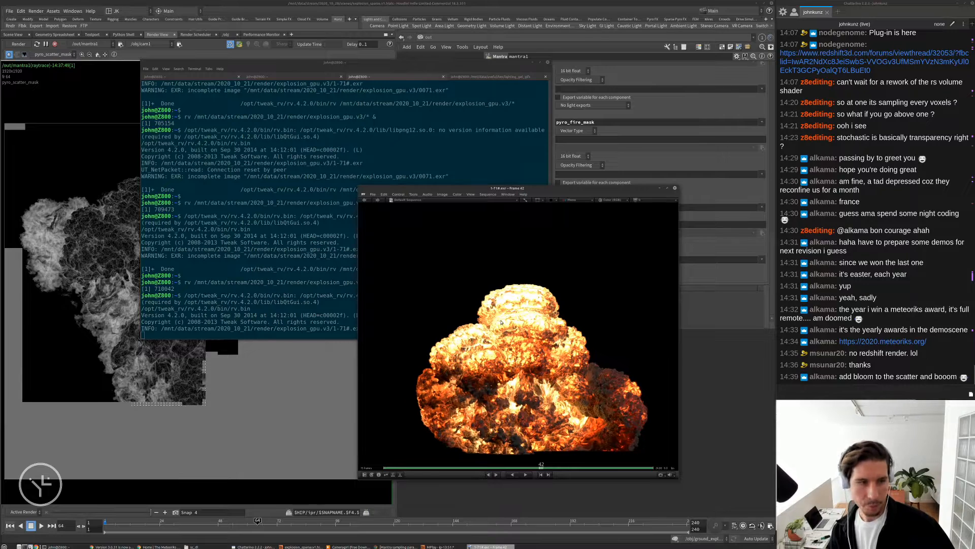
Return to Houdini and switch the render view to the combined color plane C, examining the explosion up close and in full.
{"action": "left_click", "coordinate": [721, 372]}
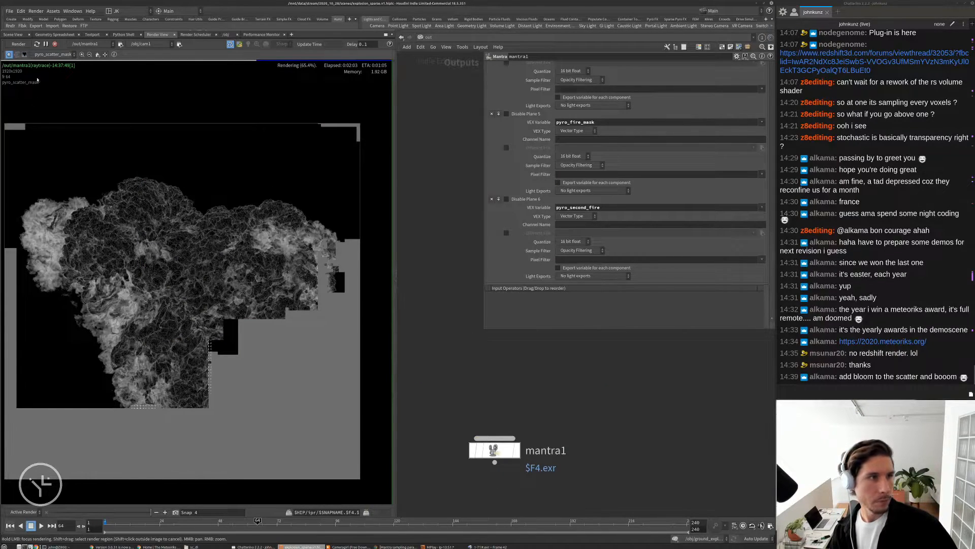
{"action": "left_click", "coordinate": [49, 55]}
{"action": "left_click", "coordinate": [47, 57]}
{"action": "scroll", "coordinate": [173, 393], "scroll_direction": "down", "scroll_amount": 4}
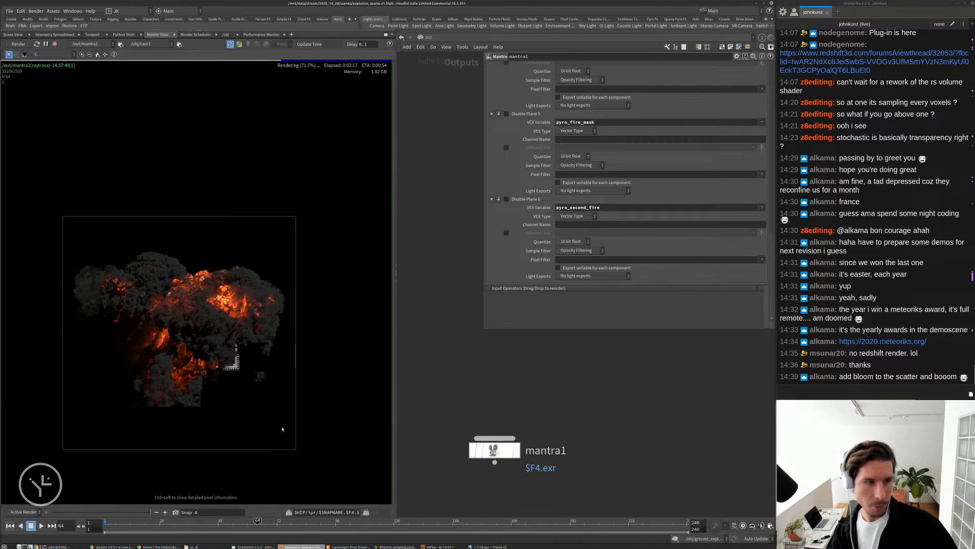
{"action": "scroll", "coordinate": [233, 325], "scroll_direction": "up", "scroll_amount": 3}
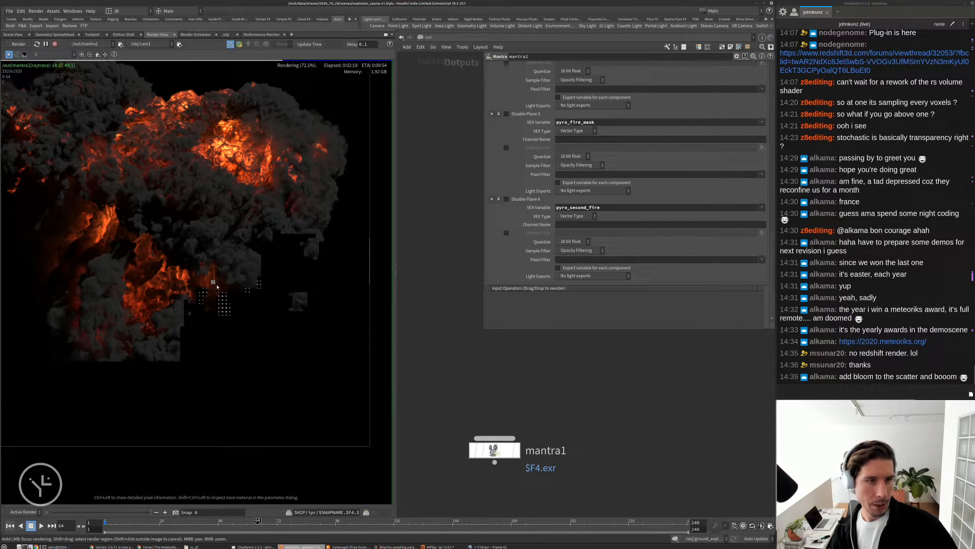
{"action": "scroll", "coordinate": [216, 283], "scroll_direction": "down", "scroll_amount": 2}
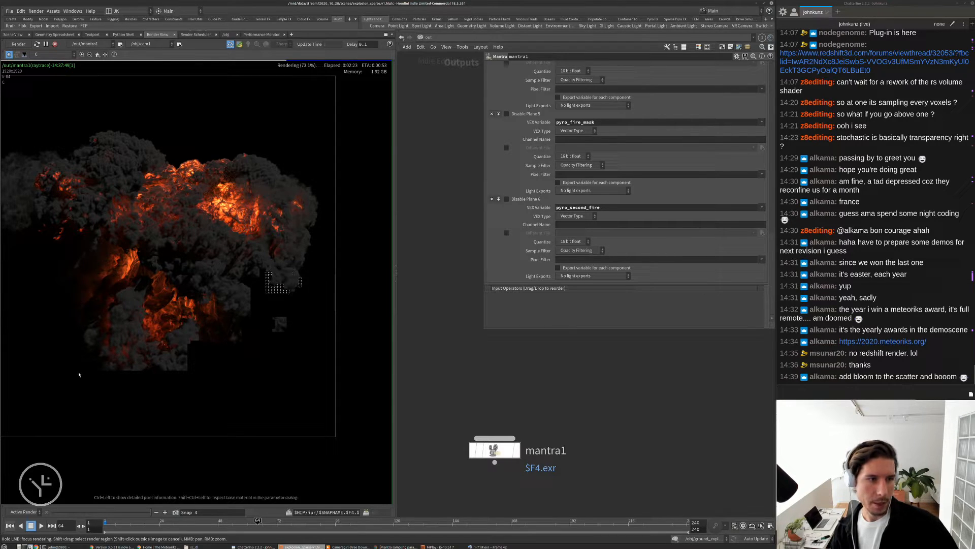
{"action": "middle_click_drag", "start_coordinate": [225, 274], "coordinate": [229, 272]}
{"action": "scroll", "coordinate": [229, 272], "scroll_direction": "down", "scroll_amount": 2}
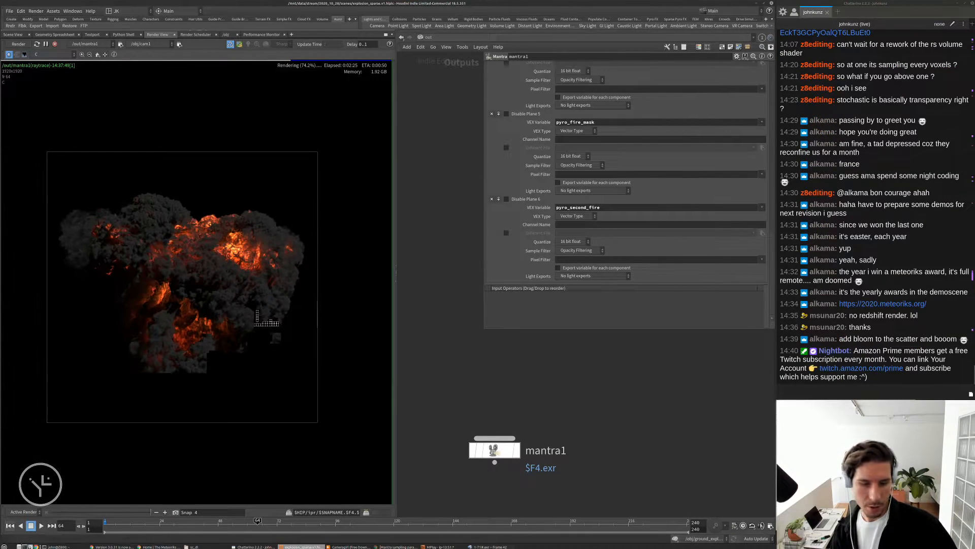
Bring back the RV player, enlarge it, scrub through the explosion frames for comparison, and close the player.
{"action": "left_click", "coordinate": [487, 547]}
{"action": "left_click_drag", "start_coordinate": [463, 317], "coordinate": [536, 317]}
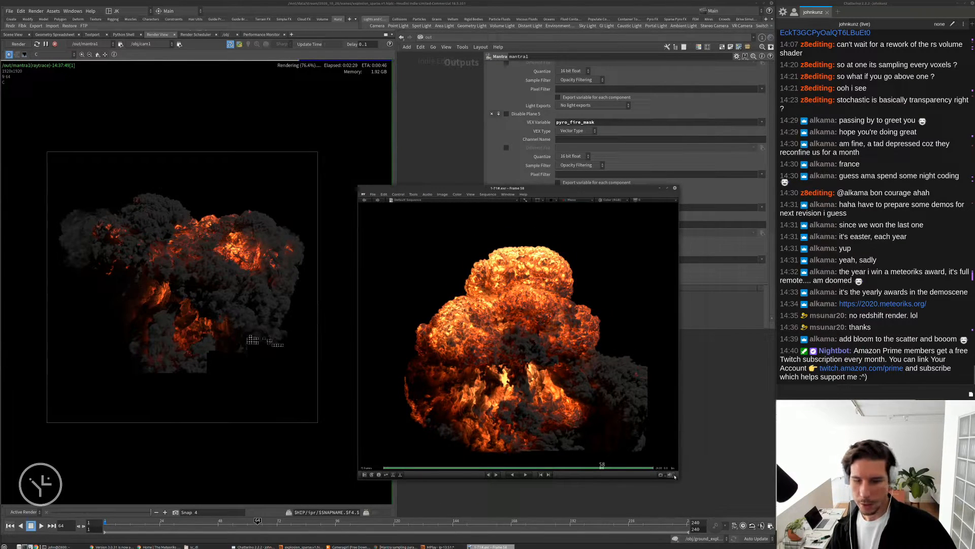
{"action": "left_click_drag", "start_coordinate": [675, 477], "coordinate": [726, 507]}
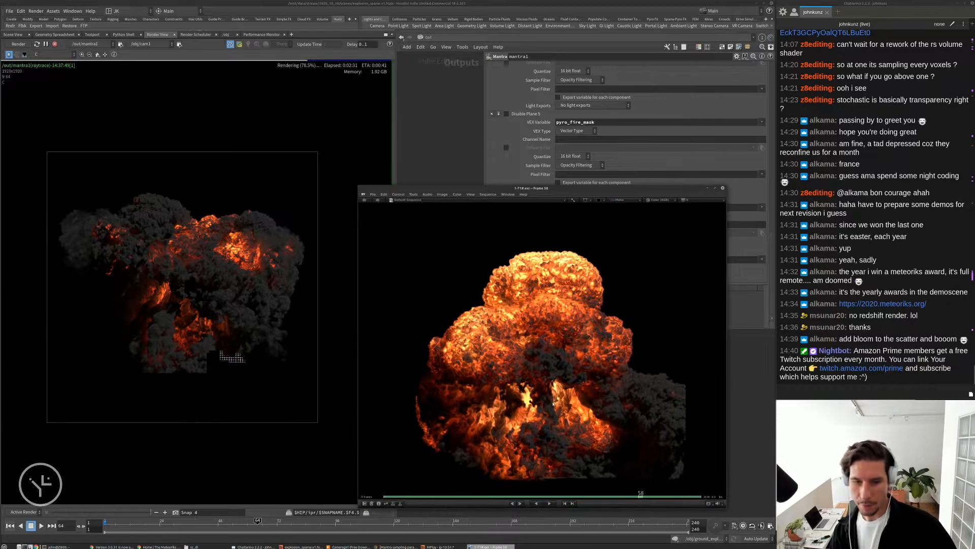
{"action": "scroll", "coordinate": [527, 316], "scroll_direction": "down", "scroll_amount": 2}
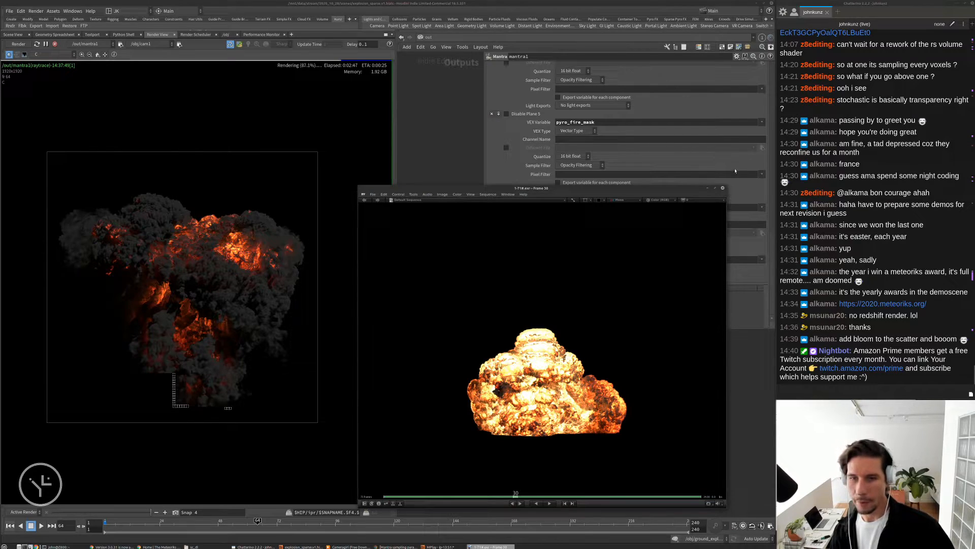
{"action": "left_click", "coordinate": [723, 188]}
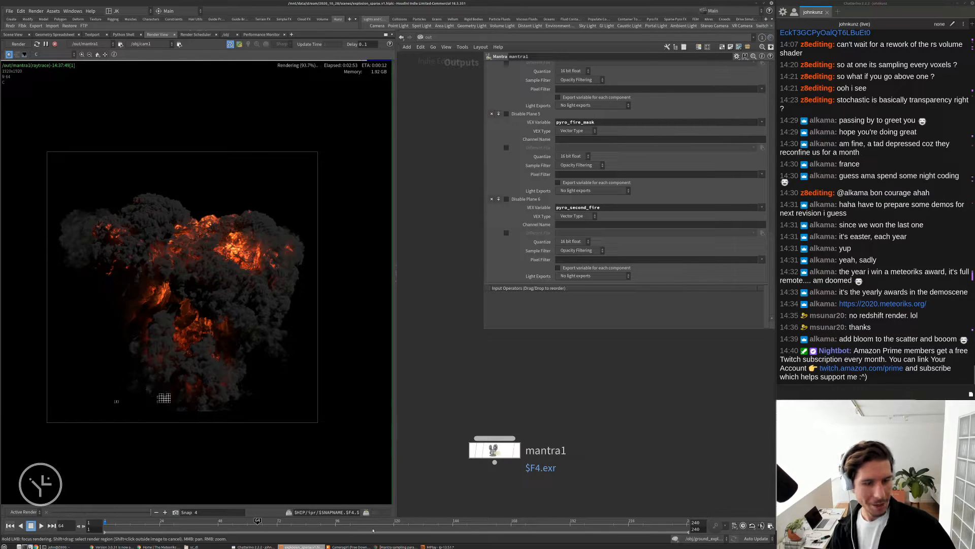
Bring the browser window with the Clown Mushroom Cloud picture over the Houdini workspace and keep it always on top.
{"action": "left_click", "coordinate": [397, 546]}
{"action": "left_click_drag", "start_coordinate": [348, 122], "coordinate": [974, 138]}
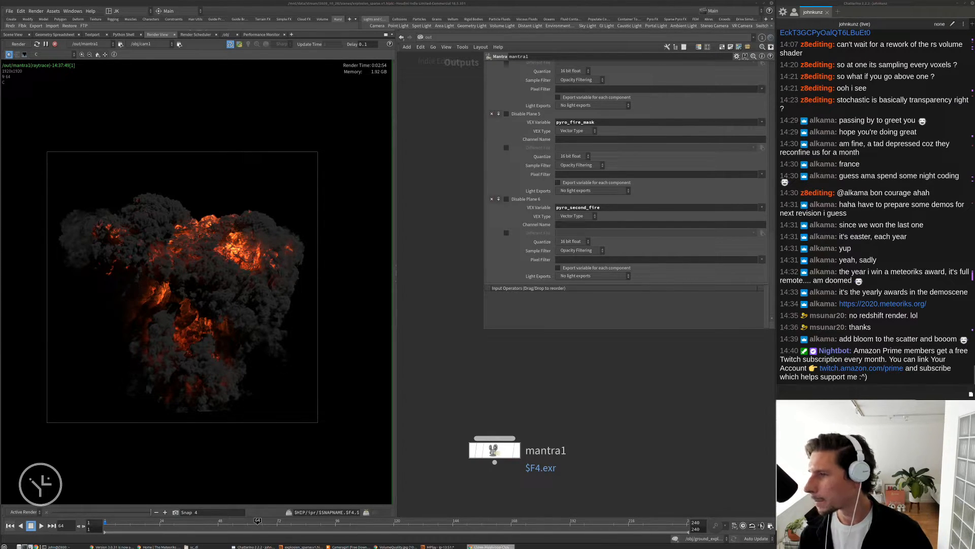
{"action": "left_click_drag", "start_coordinate": [974, 136], "coordinate": [577, 124]}
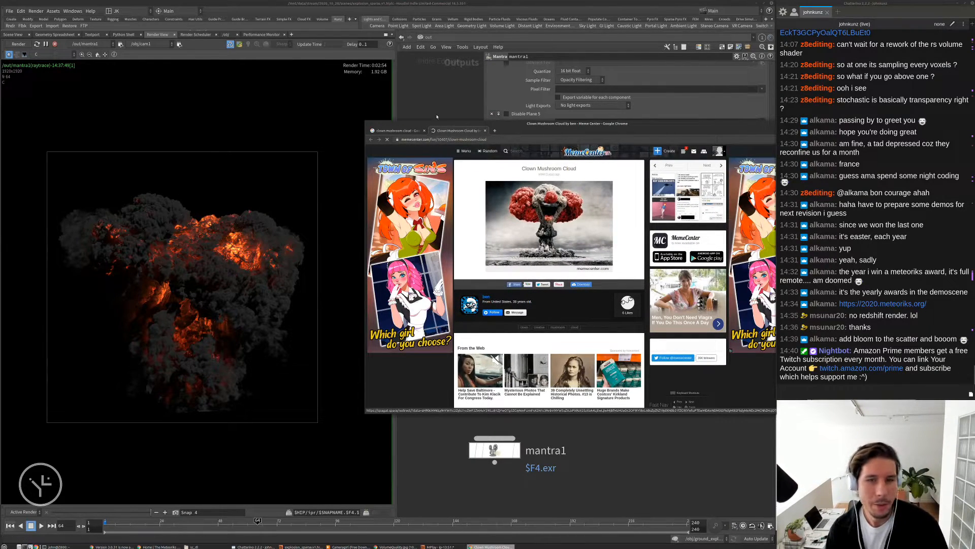
{"action": "right_click", "coordinate": [472, 123]}
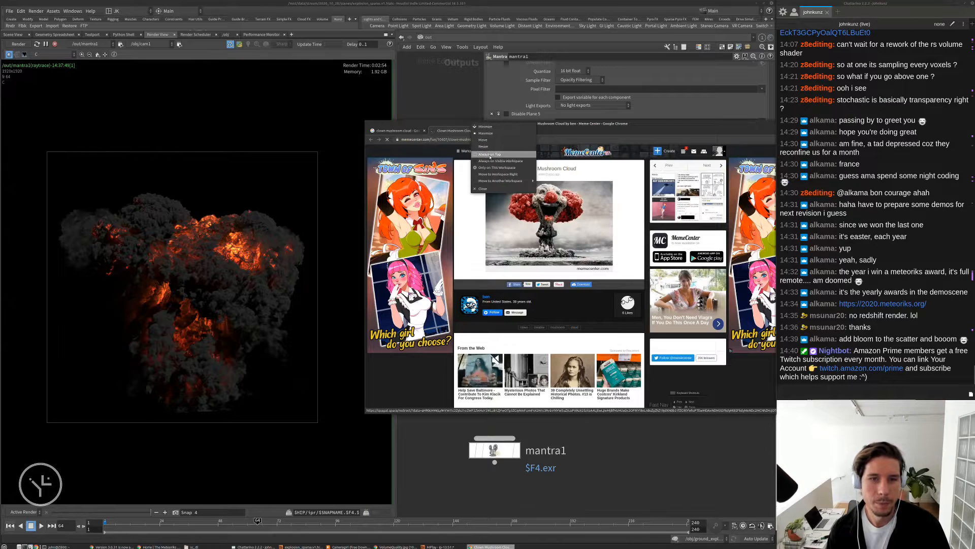
{"action": "left_click", "coordinate": [480, 153]}
Display the pyro_scatter_mask plane beside the clown mushroom cloud picture for comparison, and close the browser window.
{"action": "left_click", "coordinate": [31, 61]}
{"action": "left_click", "coordinate": [48, 54]}
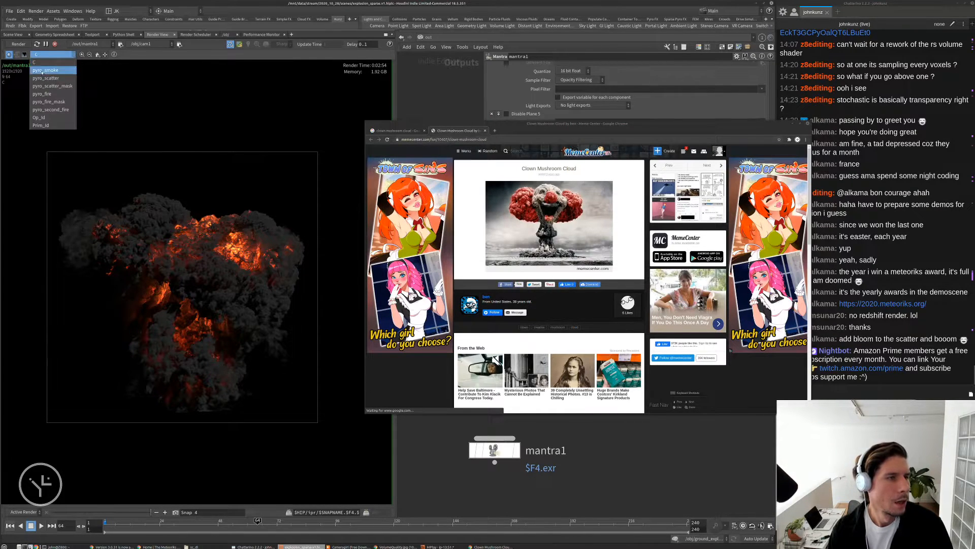
{"action": "left_click", "coordinate": [53, 86]}
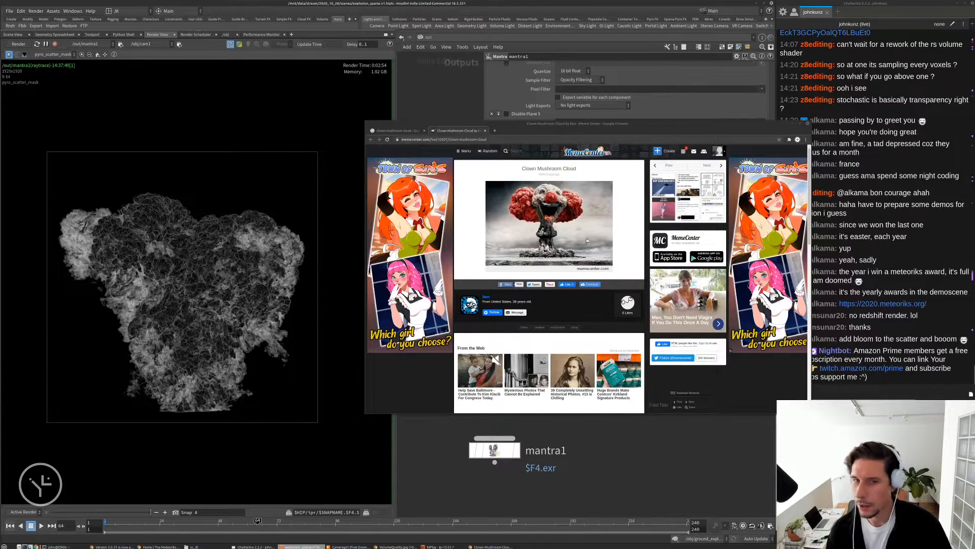
{"action": "left_click", "coordinate": [485, 131]}
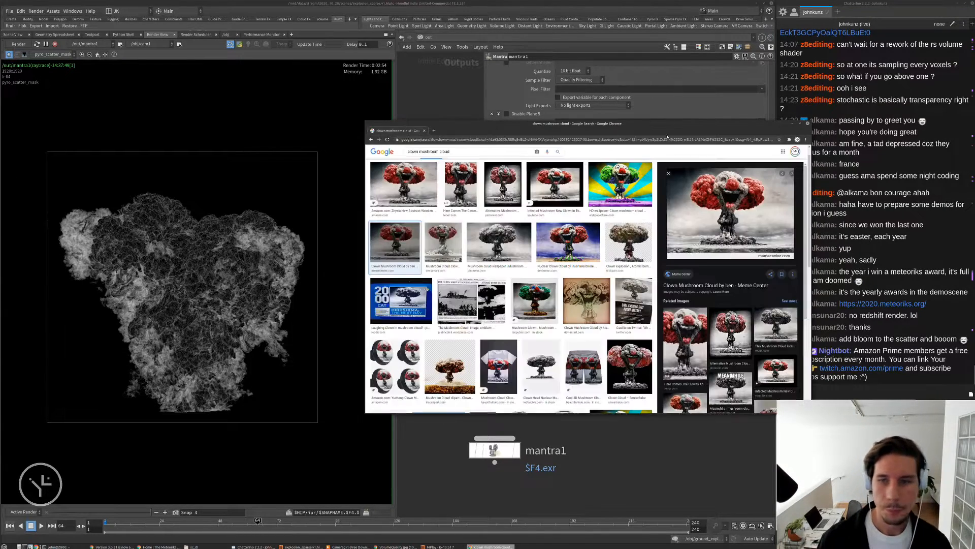
{"action": "left_click", "coordinate": [807, 124]}
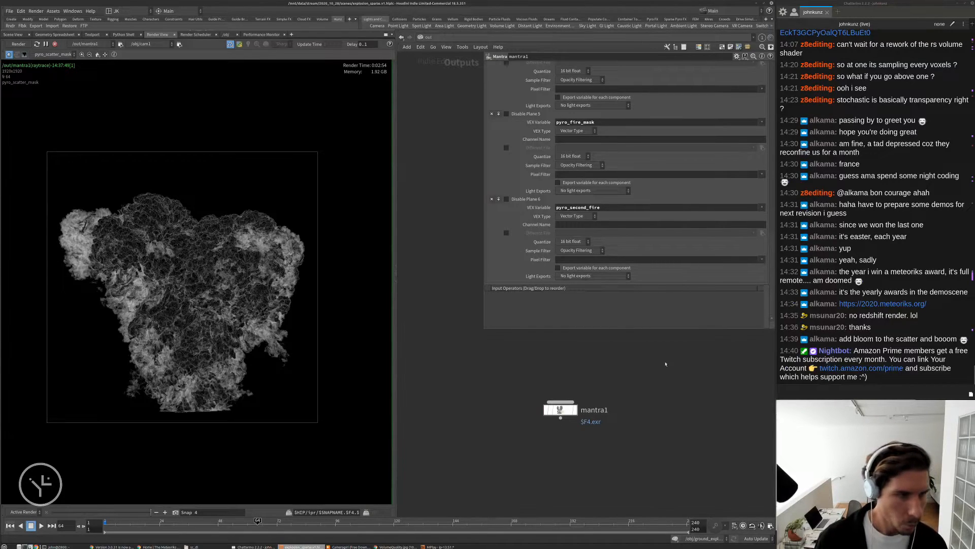
Stop the live render and switch the render view back to plane C, framing the whole explosion.
{"action": "left_click", "coordinate": [55, 44]}
{"action": "left_click", "coordinate": [53, 54]}
{"action": "left_click", "coordinate": [41, 61]}
{"action": "right_click_drag", "start_coordinate": [199, 426], "coordinate": [178, 264]}
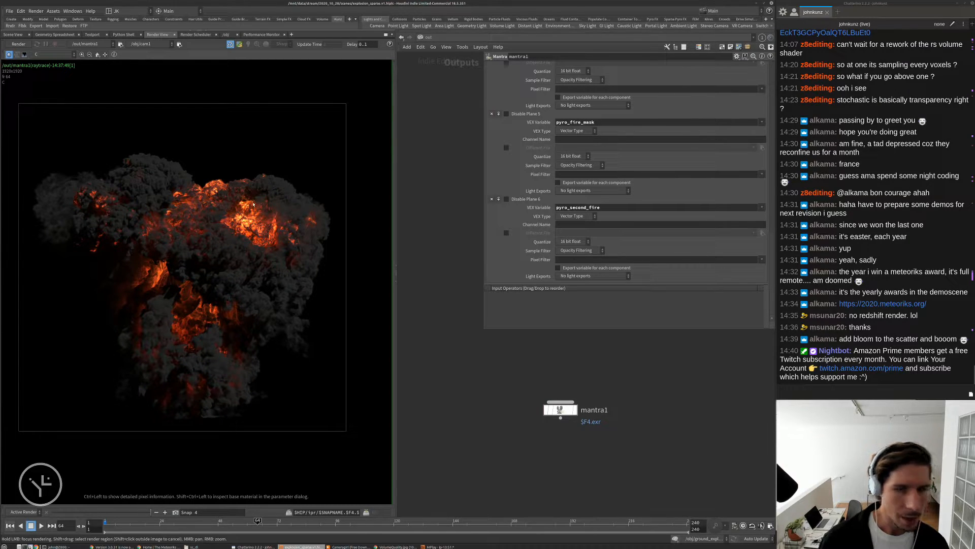
Go to the object level and open the ground_explosion geometry network.
{"action": "left_click", "coordinate": [433, 47]}
{"action": "left_click", "coordinate": [442, 77]}
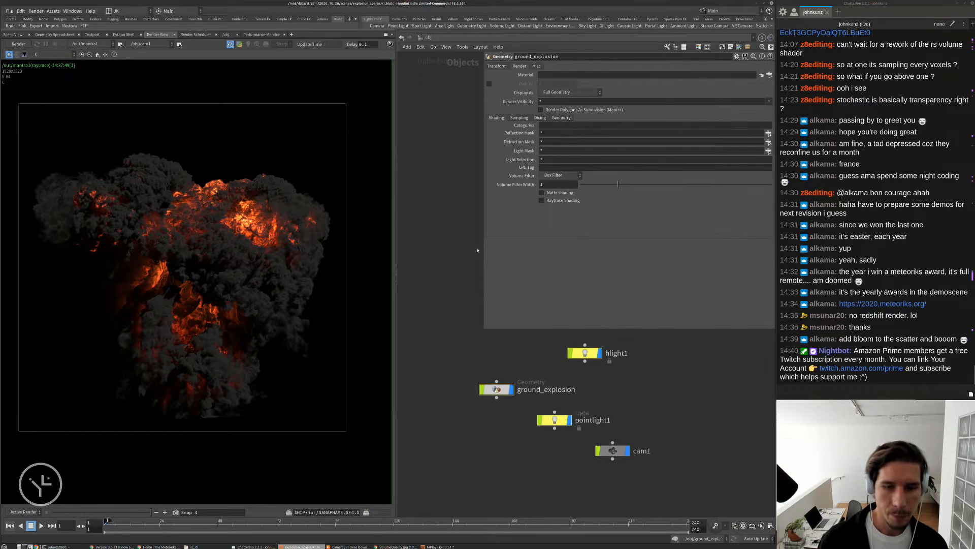
{"action": "double_click", "coordinate": [496, 389]}
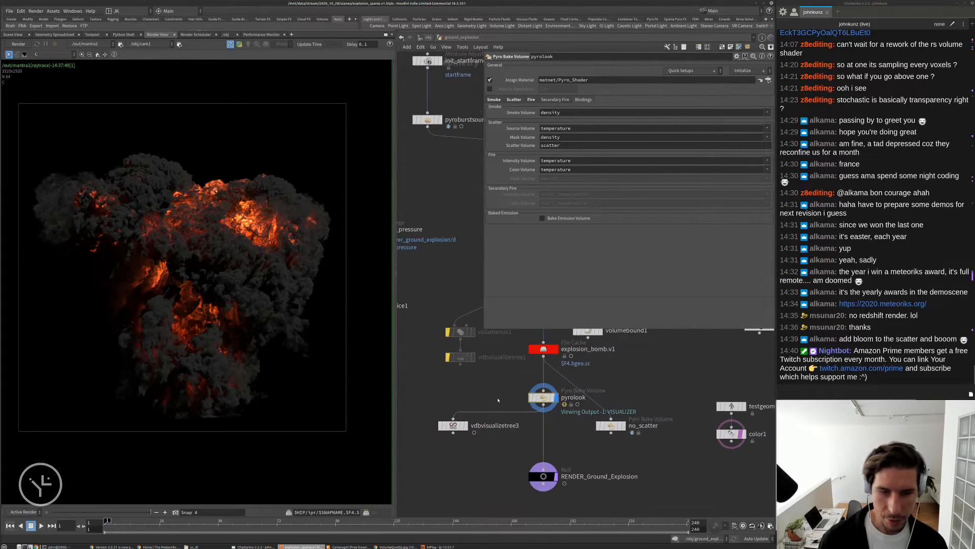
Show the scene view in its own large pane above the render view and look through cam1.
{"action": "left_click", "coordinate": [214, 31]}
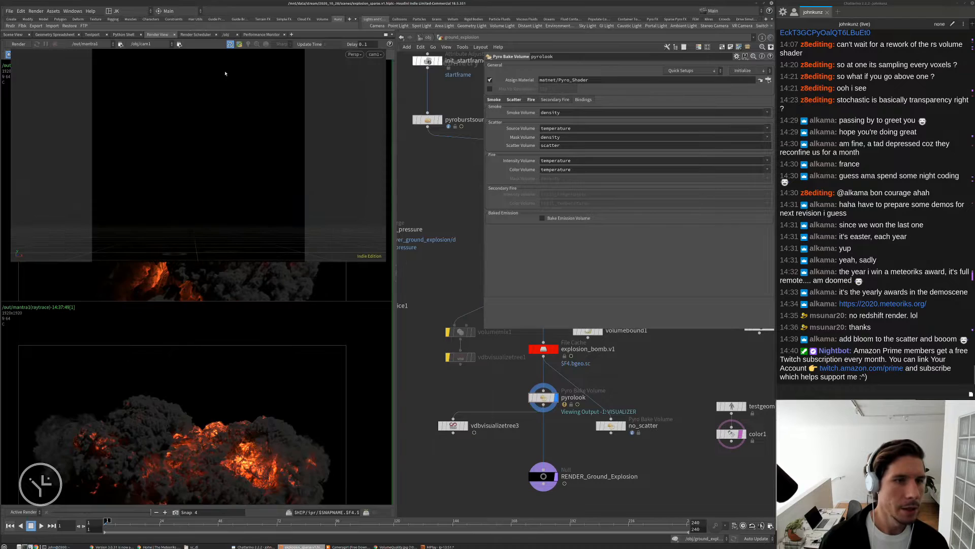
{"action": "left_click_drag", "start_coordinate": [315, 274], "coordinate": [386, 340]}
{"action": "middle_click_drag", "start_coordinate": [482, 408], "coordinate": [448, 415]}
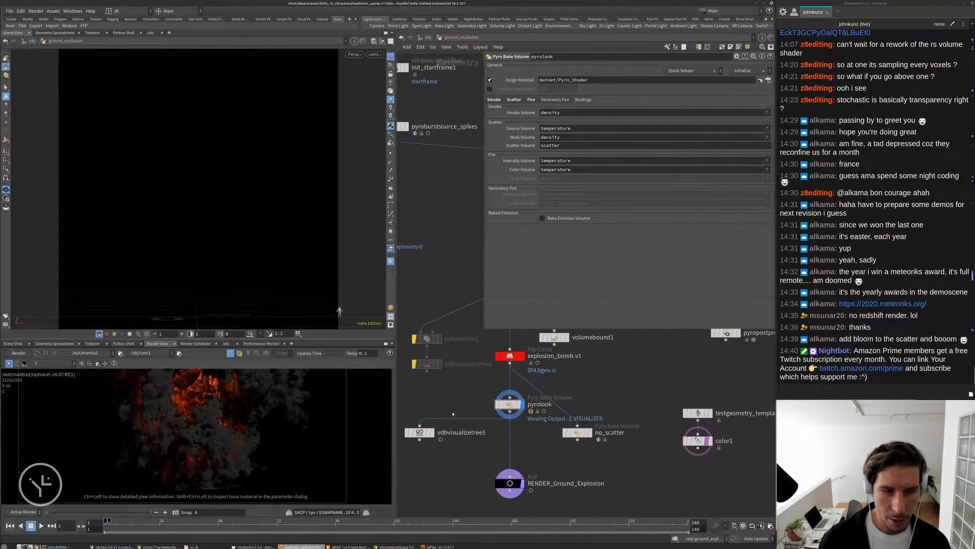
{"action": "scroll", "coordinate": [242, 266], "scroll_direction": "down", "scroll_amount": 2}
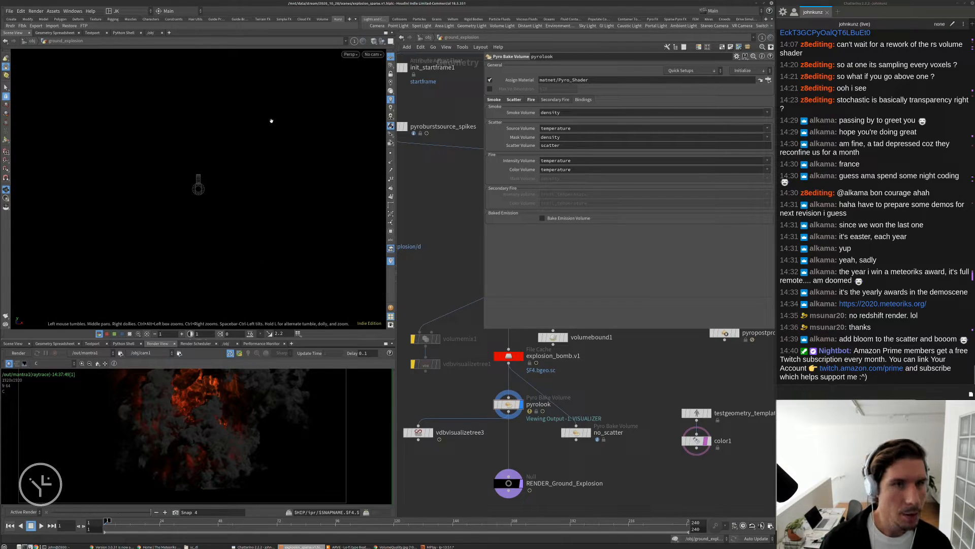
{"action": "left_click", "coordinate": [383, 40]}
{"action": "left_click", "coordinate": [408, 66]}
{"action": "scroll", "coordinate": [439, 414], "scroll_direction": "down", "scroll_amount": 2}
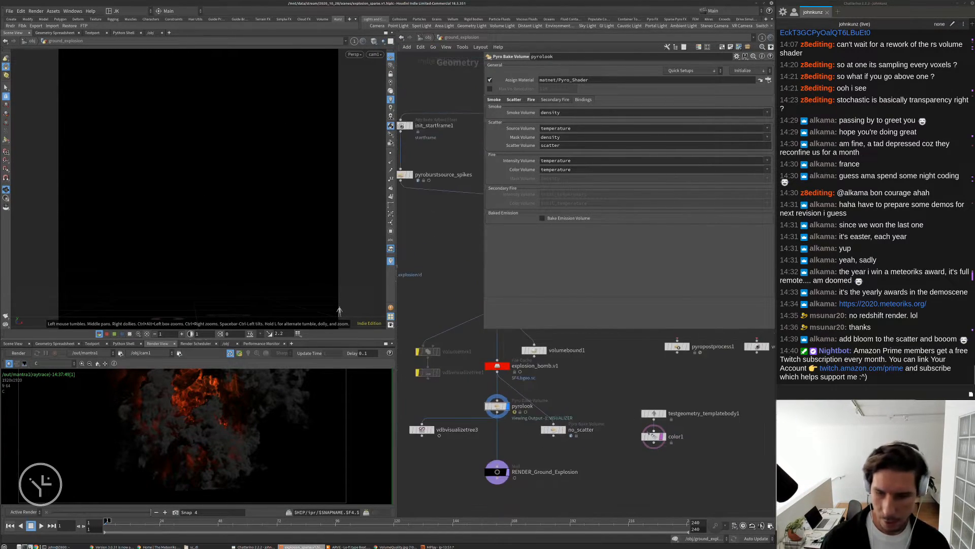
Start a flipbook of the explosion from the free perspective view, output to MPlay over the $RFSTART to $RFEND range.
{"action": "left_click_drag", "start_coordinate": [277, 270], "coordinate": [272, 271]}
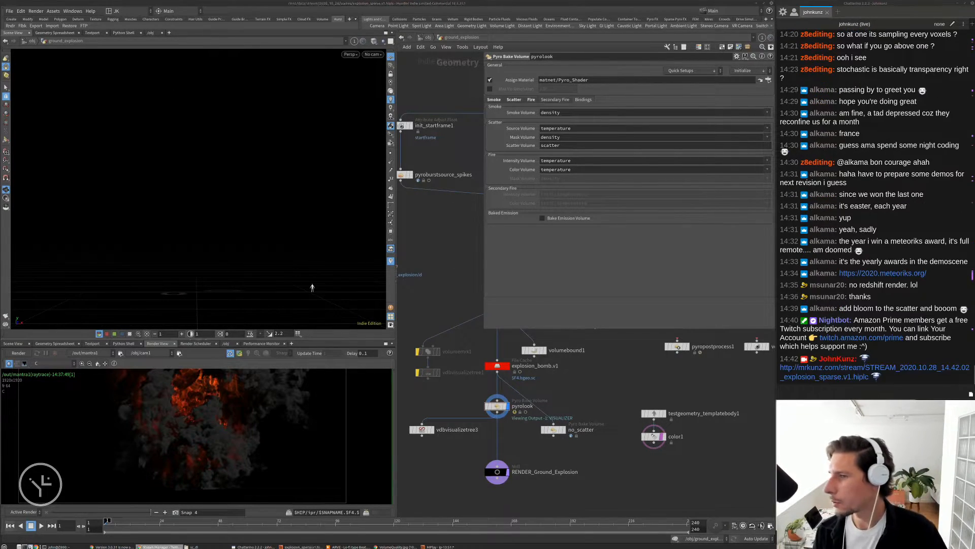
{"action": "left_click", "coordinate": [315, 189]}
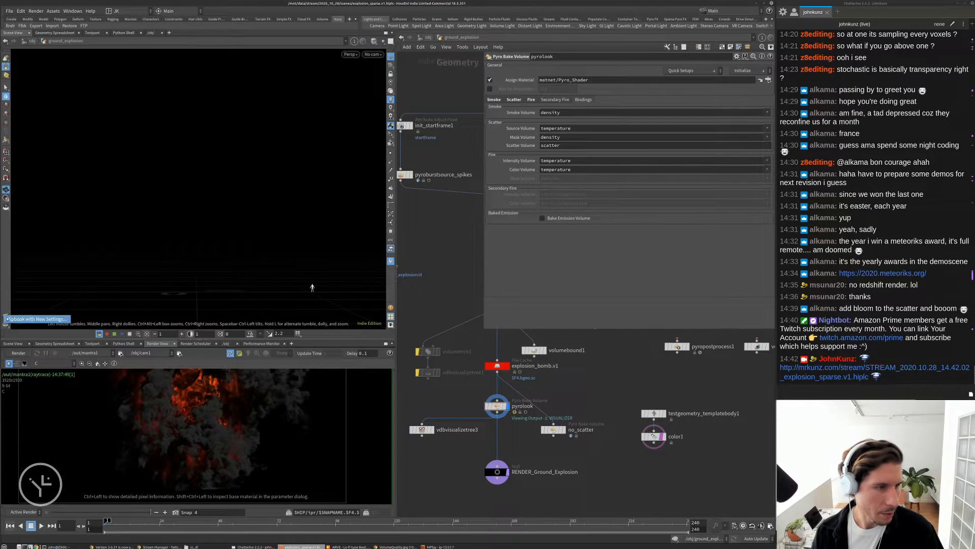
{"action": "left_click", "coordinate": [7, 318]}
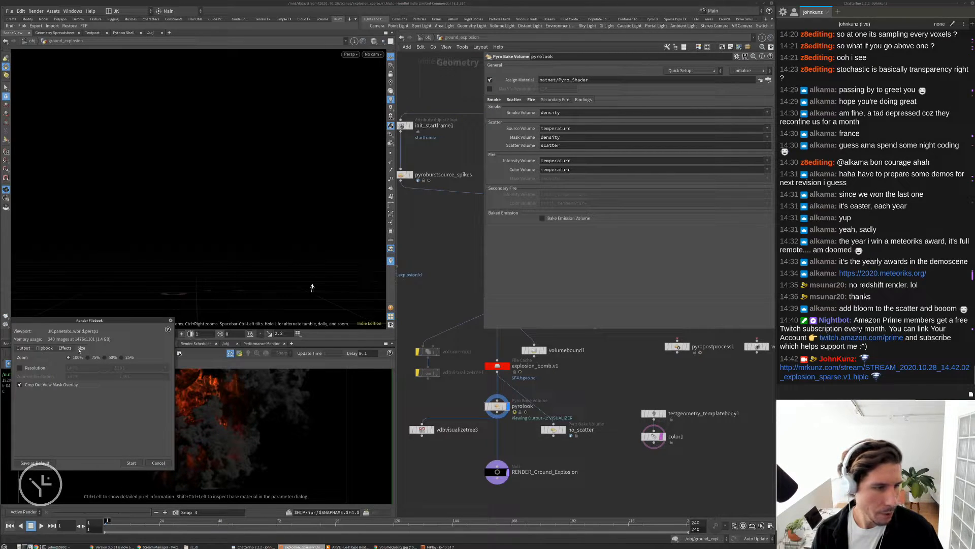
{"action": "left_click", "coordinate": [24, 348]}
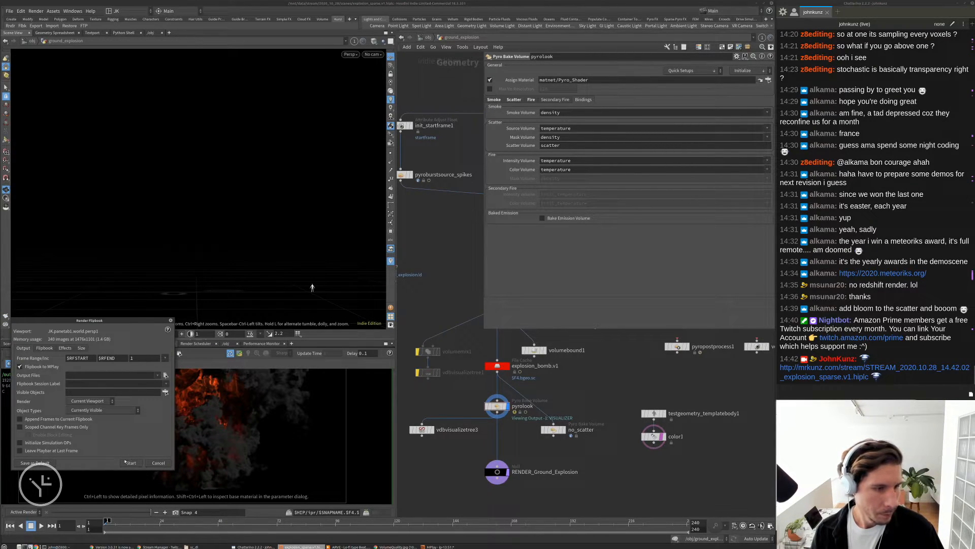
{"action": "left_click", "coordinate": [129, 463]}
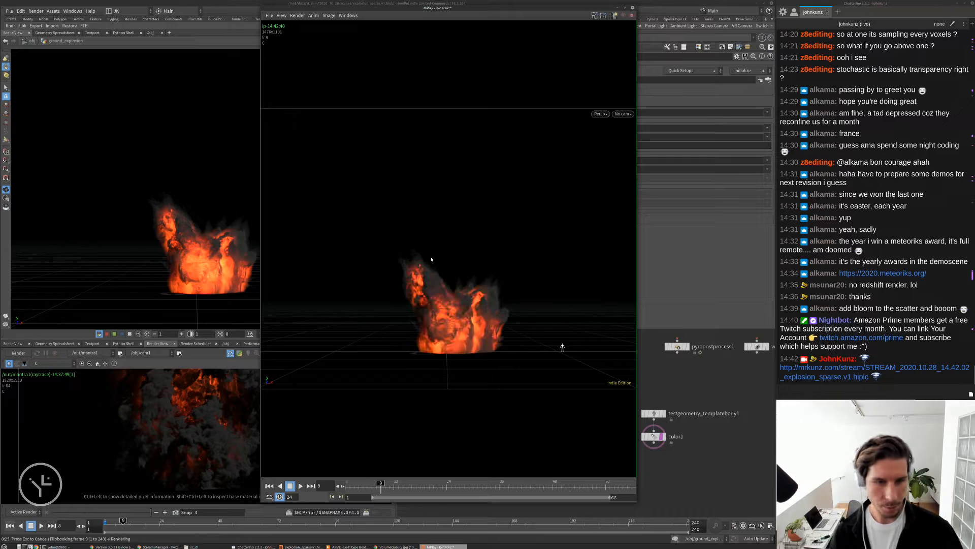
Compare the new flipbook frames with the earlier brighter flipbook, and examine the fire and smoke detail around frames 13 and 14.
{"action": "key", "text": "Up"}
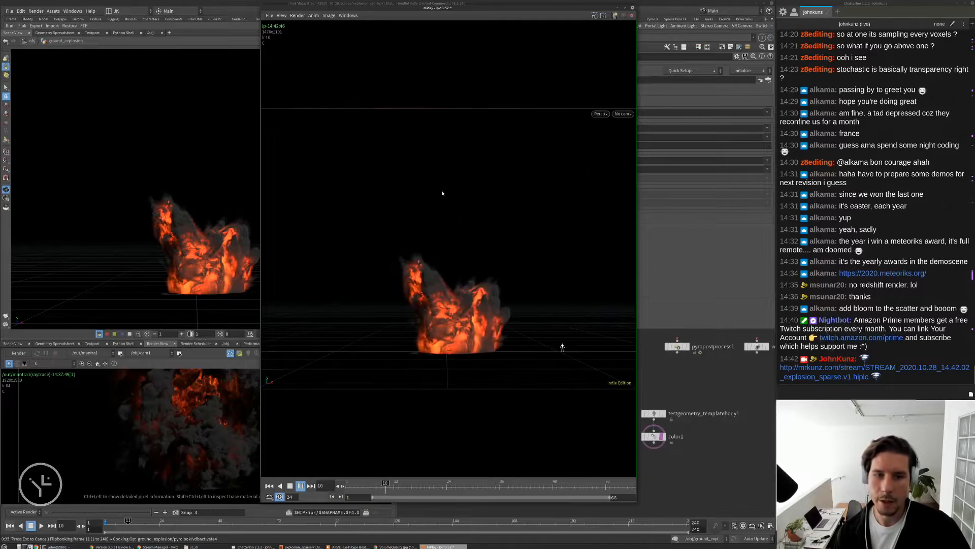
{"action": "left_click", "coordinate": [683, 383]}
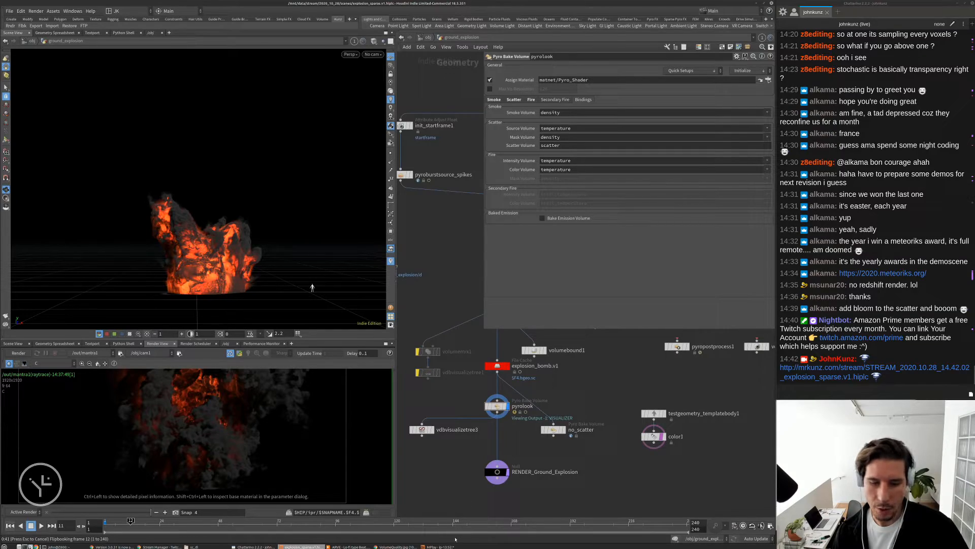
{"action": "left_click", "coordinate": [440, 546]}
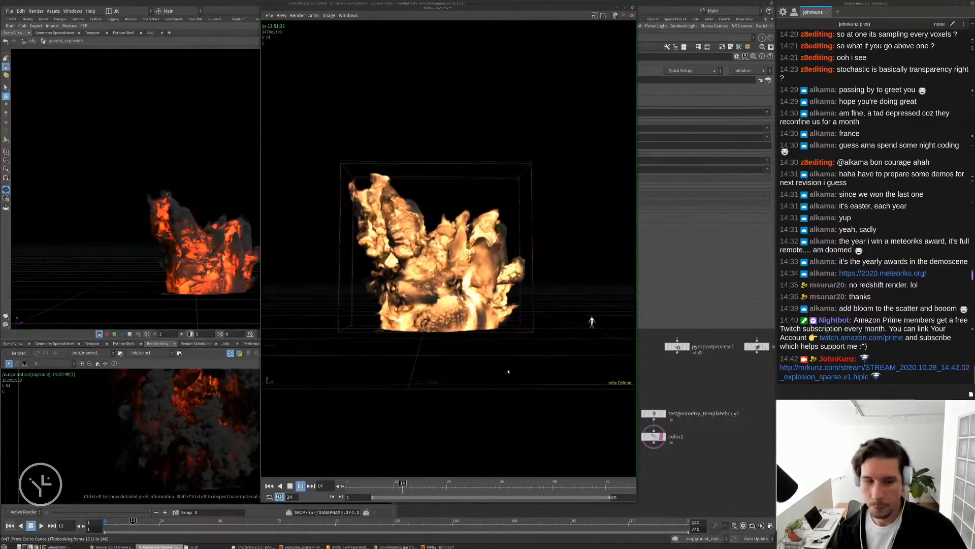
{"action": "left_click_drag", "start_coordinate": [442, 487], "coordinate": [392, 488]}
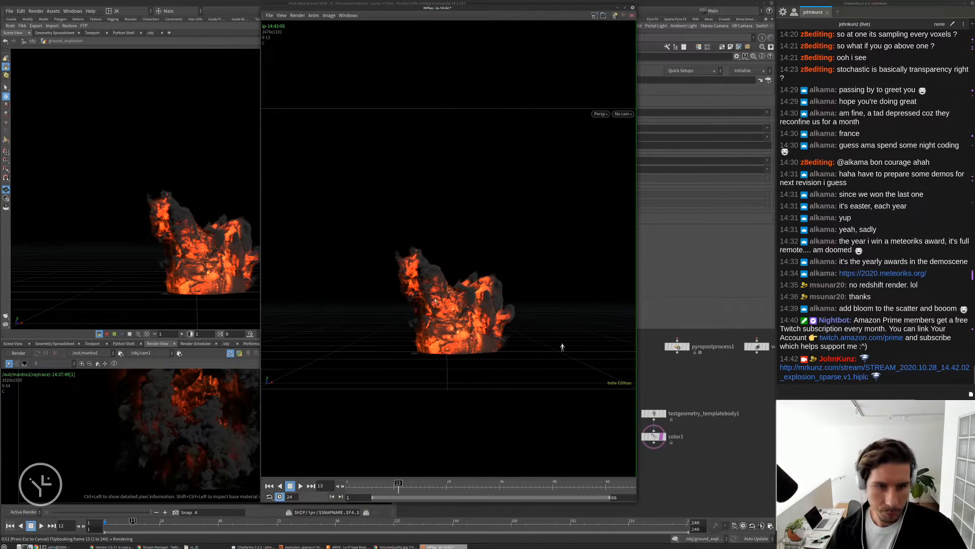
{"action": "scroll", "coordinate": [436, 300], "scroll_direction": "up", "scroll_amount": 3}
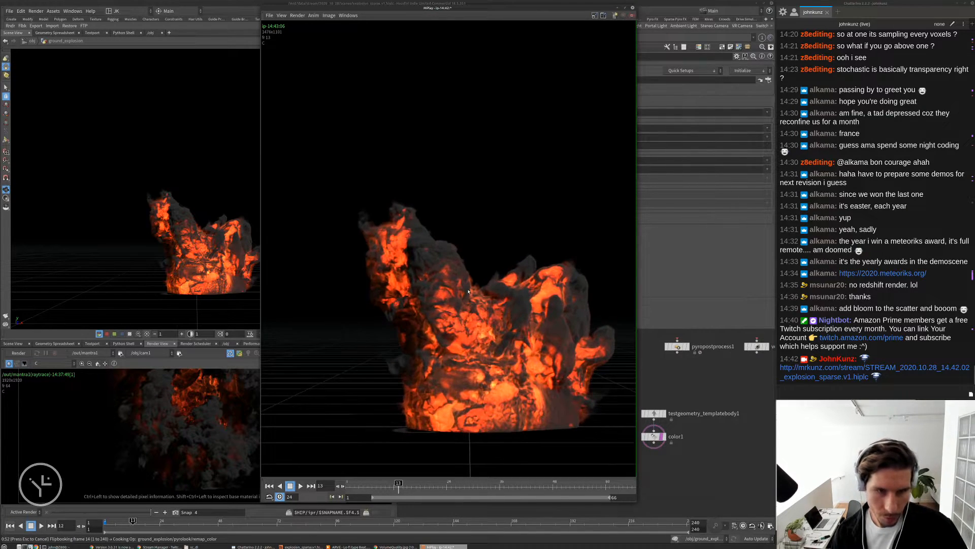
{"action": "scroll", "coordinate": [442, 283], "scroll_direction": "down", "scroll_amount": 1}
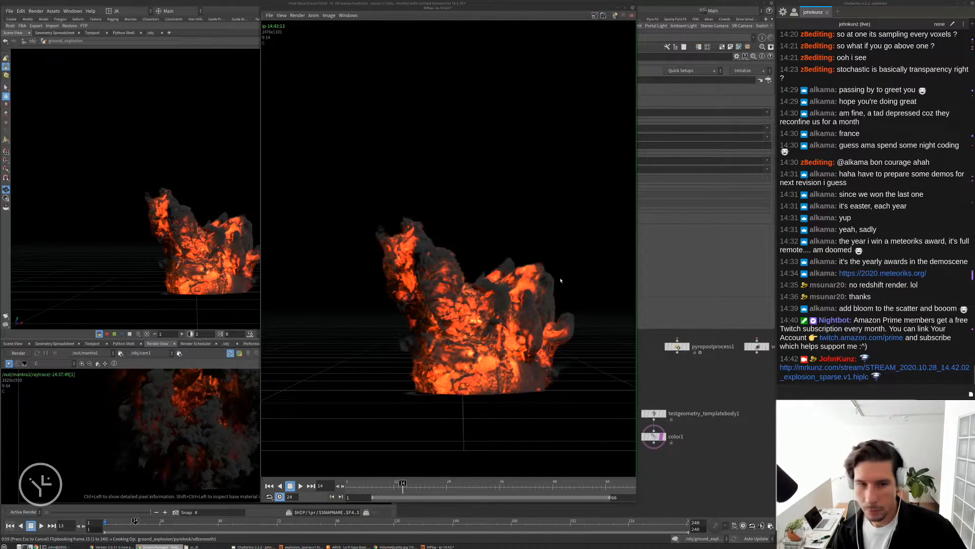
{"action": "middle_click_drag", "start_coordinate": [396, 306], "coordinate": [384, 299]}
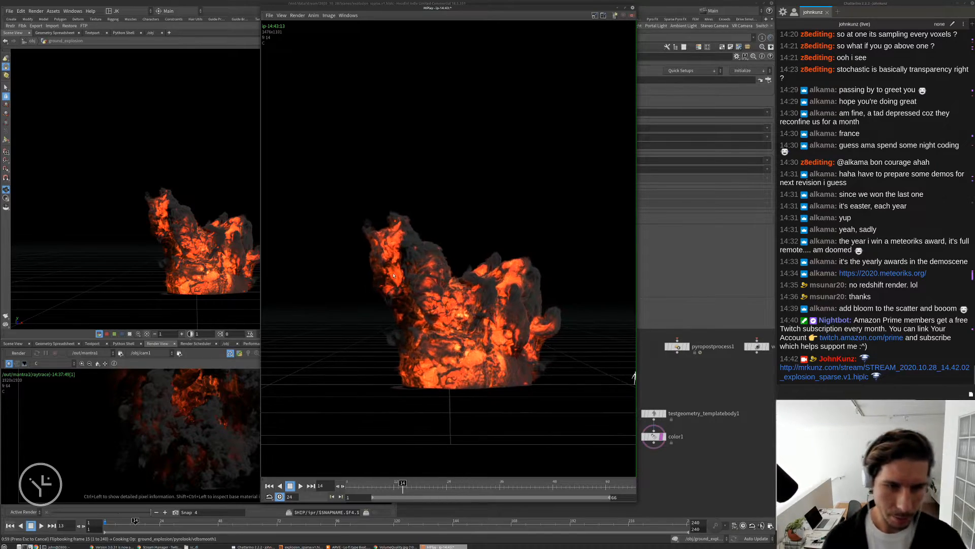
Play the flipbook and step back and forth through its early frames to examine how the explosion develops.
{"action": "key", "text": "ctrl+Up"}
{"action": "key", "text": "Up"}
{"action": "key", "text": "Up"}
{"action": "key", "text": "Left"}
{"action": "key", "text": "Left"}
{"action": "key", "text": "Left"}
{"action": "key", "text": "Left"}
{"action": "key", "text": "Left"}
{"action": "key", "text": "Left"}
{"action": "key", "text": "Left"}
{"action": "key", "text": "Left"}
{"action": "key", "text": "Left"}
{"action": "key", "text": "Left"}
{"action": "key", "text": "Left"}
{"action": "key", "text": "Left"}
{"action": "key", "text": "Left"}
{"action": "key", "text": "Left"}
{"action": "key", "text": "Left"}
{"action": "key", "text": "Left"}
{"action": "key", "text": "Left"}
{"action": "key", "text": "Left"}
{"action": "key", "text": "Left"}
{"action": "key", "text": "Left"}
{"action": "key", "text": "Right"}
{"action": "key", "text": "Right"}
{"action": "key", "text": "Right"}
{"action": "key", "text": "Right"}
{"action": "key", "text": "Right"}
{"action": "key", "text": "Right"}
{"action": "key", "text": "Right"}
{"action": "key", "text": "Right"}
{"action": "key", "text": "Right"}
{"action": "key", "text": "Right"}
{"action": "key", "text": "Right"}
{"action": "key", "text": "Right"}
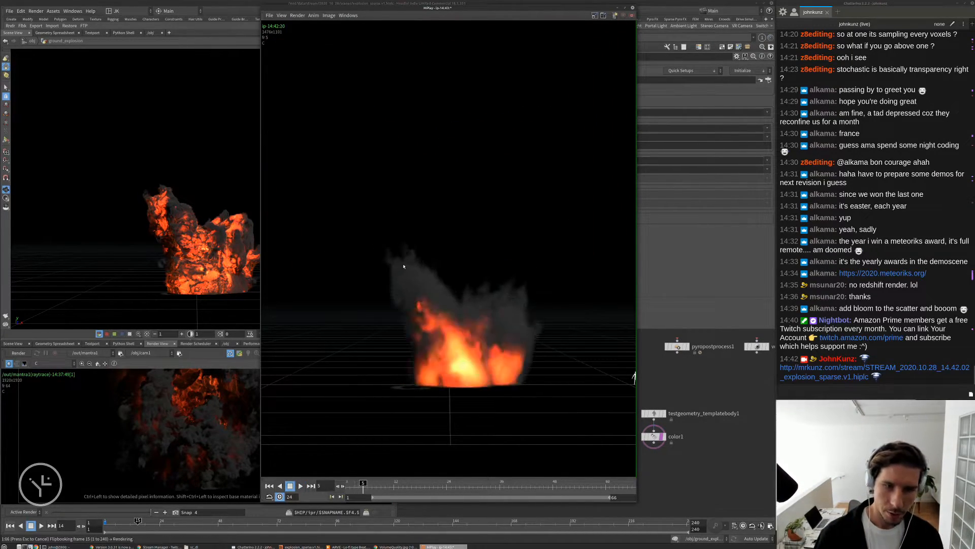
{"action": "key", "text": "Left"}
{"action": "key", "text": "Left"}
{"action": "key", "text": "Left"}
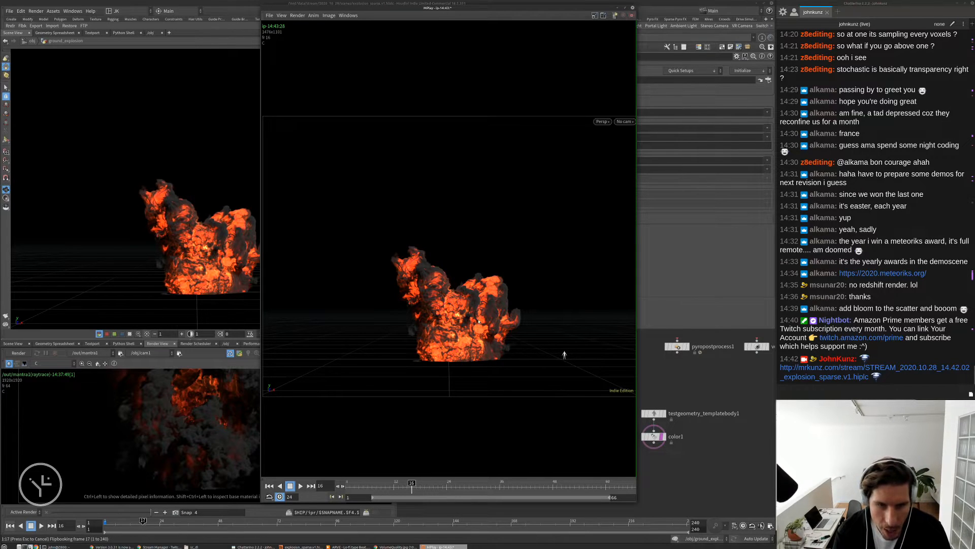
Move the flipbook player aside and place the browser with the "rogue one planet jedha" image search next to it.
{"action": "left_click_drag", "start_coordinate": [488, 9], "coordinate": [214, 12]}
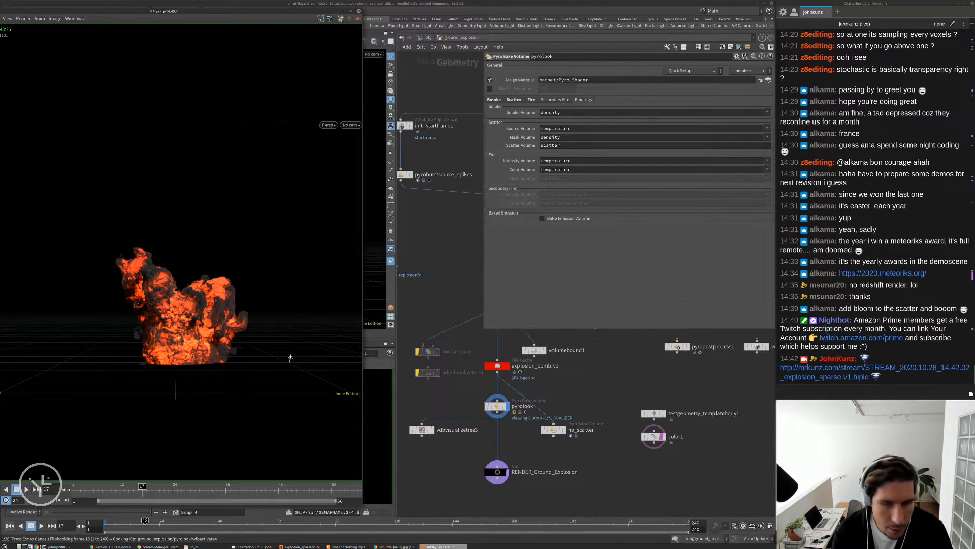
{"action": "left_click_drag", "start_coordinate": [974, 120], "coordinate": [496, 118]}
{"action": "left_click", "coordinate": [478, 127]}
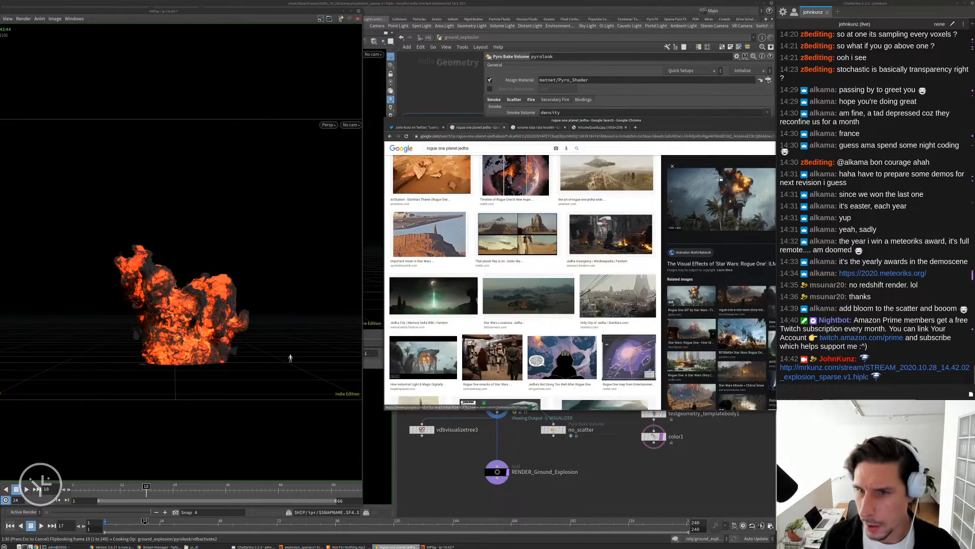
{"action": "left_click_drag", "start_coordinate": [599, 120], "coordinate": [512, 106]}
Open the exploding walker picture and the Jedha eruption picture from the image search in separate new tabs.
{"action": "right_click", "coordinate": [649, 184]}
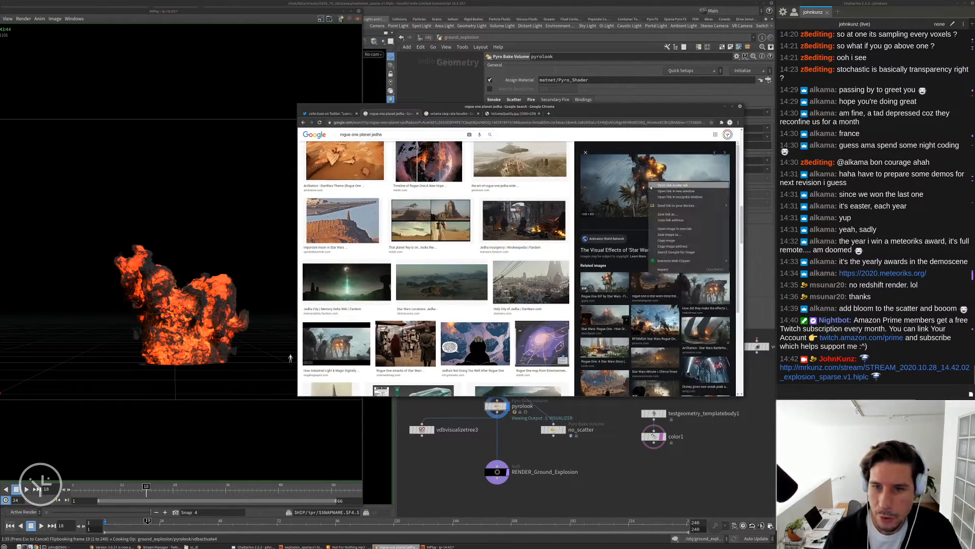
{"action": "left_click", "coordinate": [670, 229]}
{"action": "scroll", "coordinate": [649, 294], "scroll_direction": "down", "scroll_amount": 1}
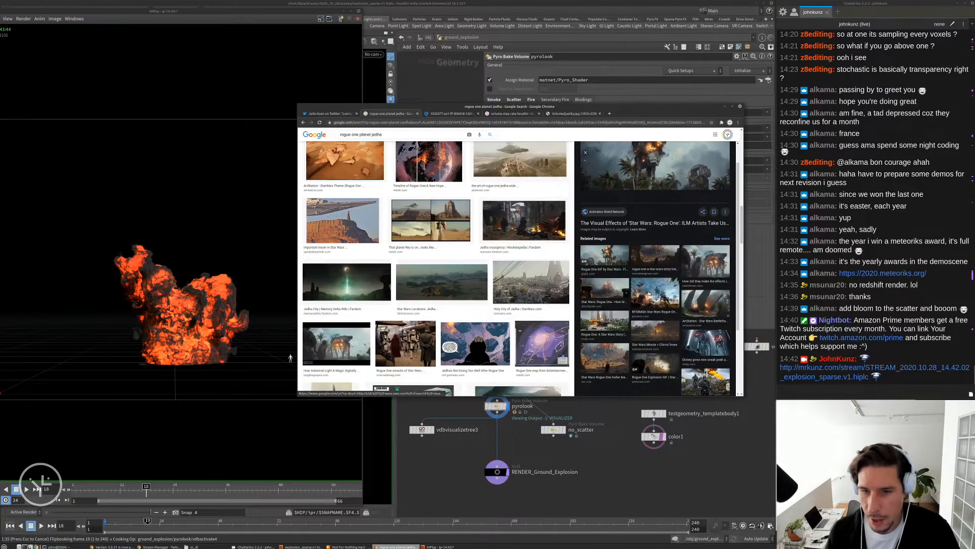
{"action": "left_click", "coordinate": [605, 289]}
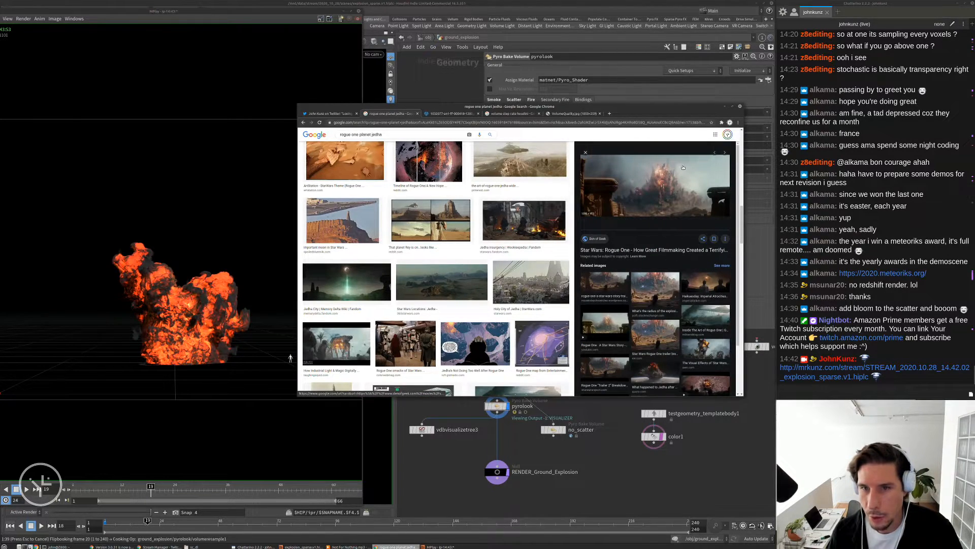
{"action": "right_click", "coordinate": [664, 184]}
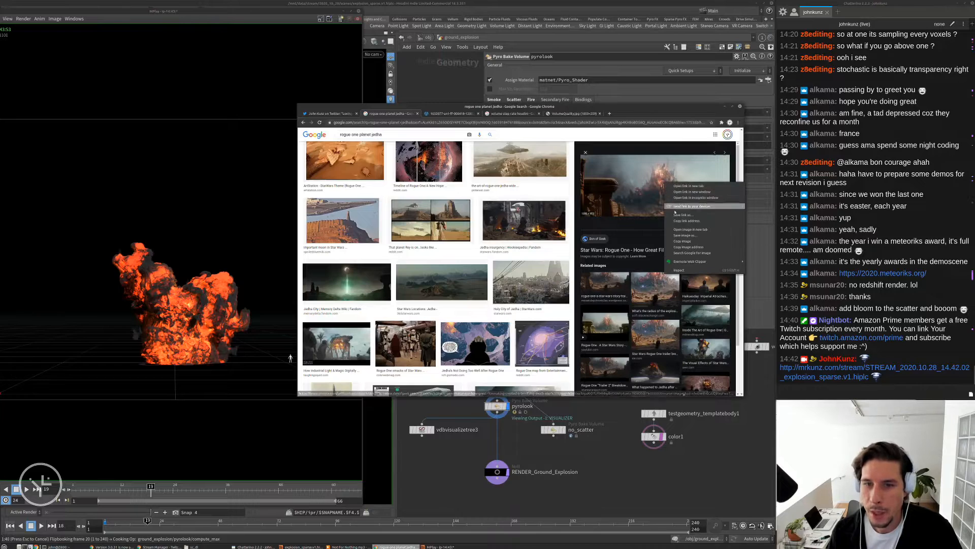
{"action": "left_click", "coordinate": [671, 227]}
View the walker explosion and Jedha eruption pictures at full size beside the flipbook.
{"action": "left_click", "coordinate": [564, 113]}
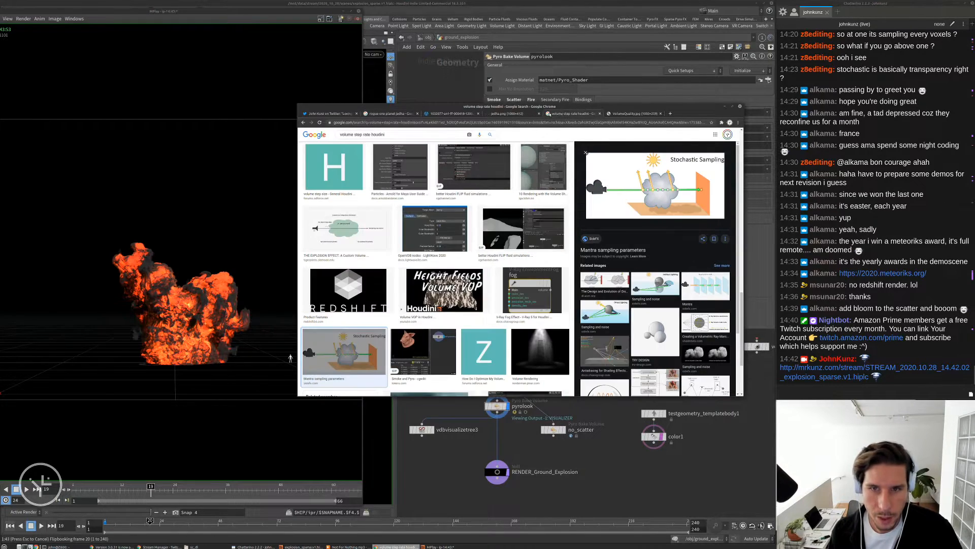
{"action": "left_click", "coordinate": [635, 114]}
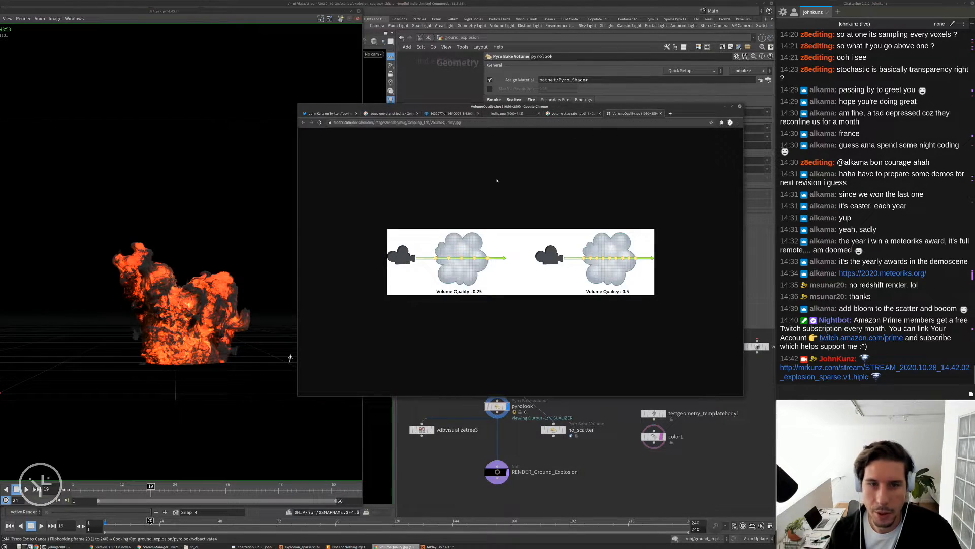
{"action": "left_click", "coordinate": [507, 113]}
{"action": "left_click", "coordinate": [447, 114]}
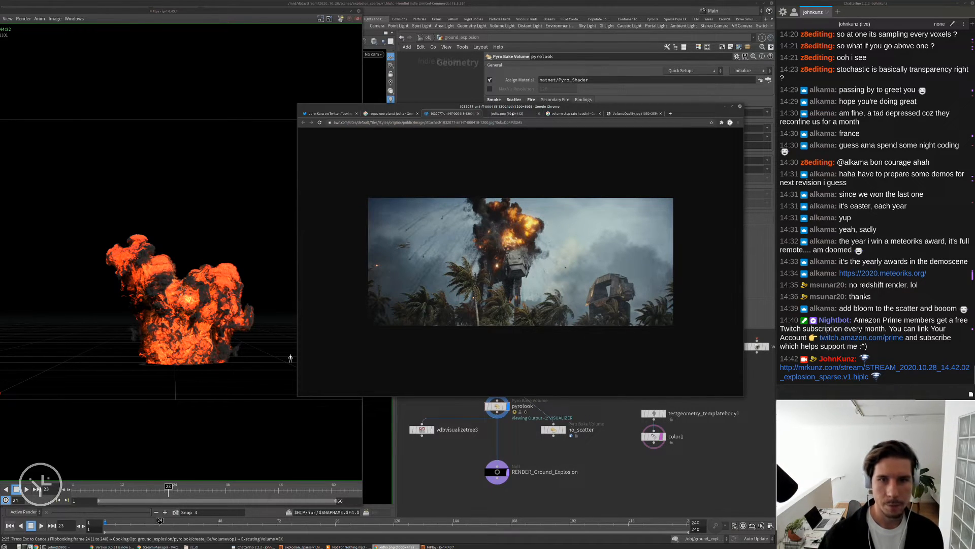
{"action": "key", "text": "ctrl+Tab"}
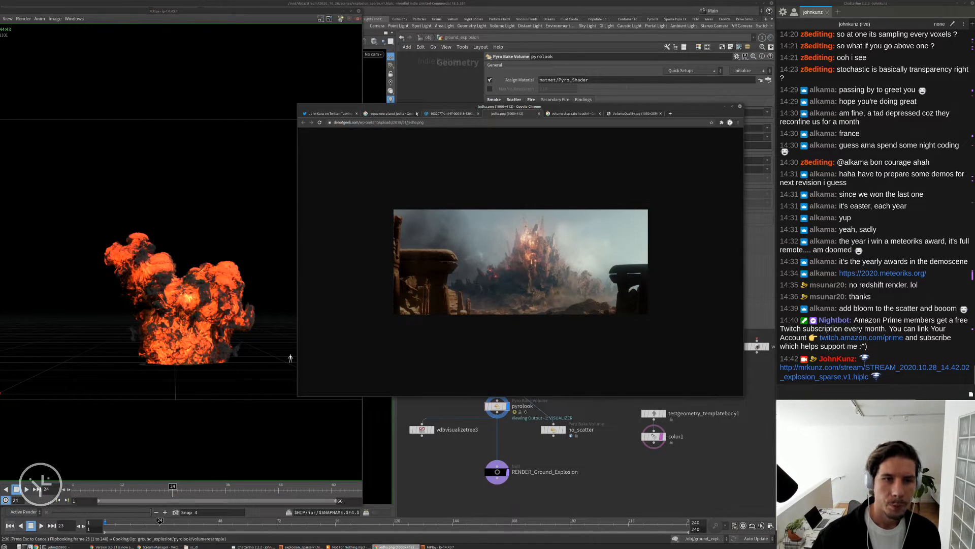
Return to the "rogue one planet jedha" results and look through related images of the walker explosions.
{"action": "key", "text": "ctrl+shift+Tab"}
{"action": "key", "text": "ctrl+shift+Tab"}
{"action": "scroll", "coordinate": [474, 266], "scroll_direction": "down", "scroll_amount": 1}
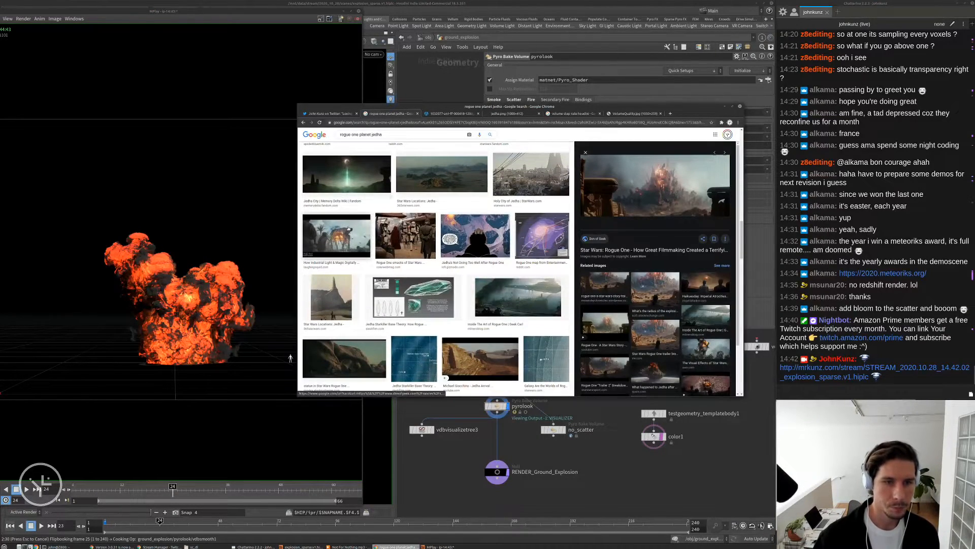
{"action": "left_click", "coordinate": [345, 231]}
{"action": "scroll", "coordinate": [655, 275], "scroll_direction": "down", "scroll_amount": 1}
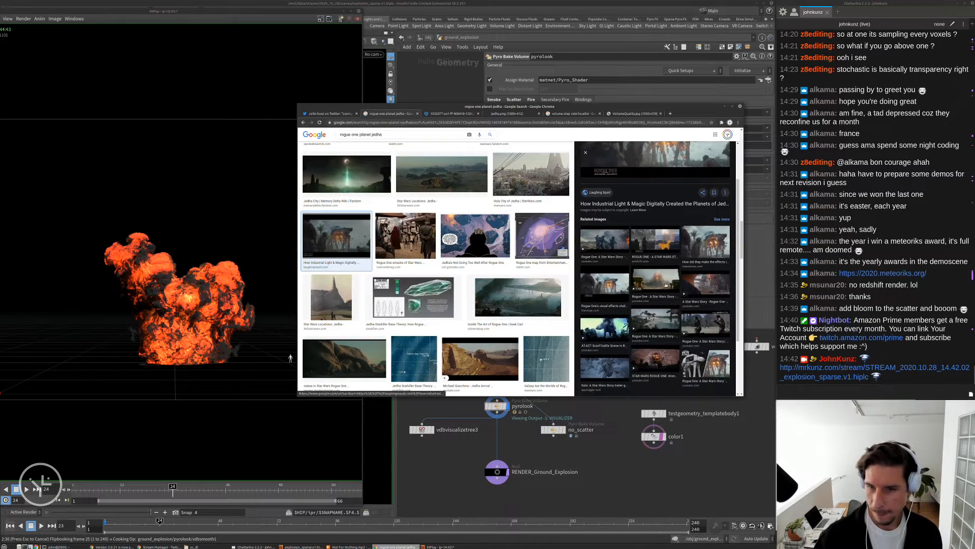
{"action": "left_click", "coordinate": [713, 249]}
{"action": "scroll", "coordinate": [684, 263], "scroll_direction": "down", "scroll_amount": 1}
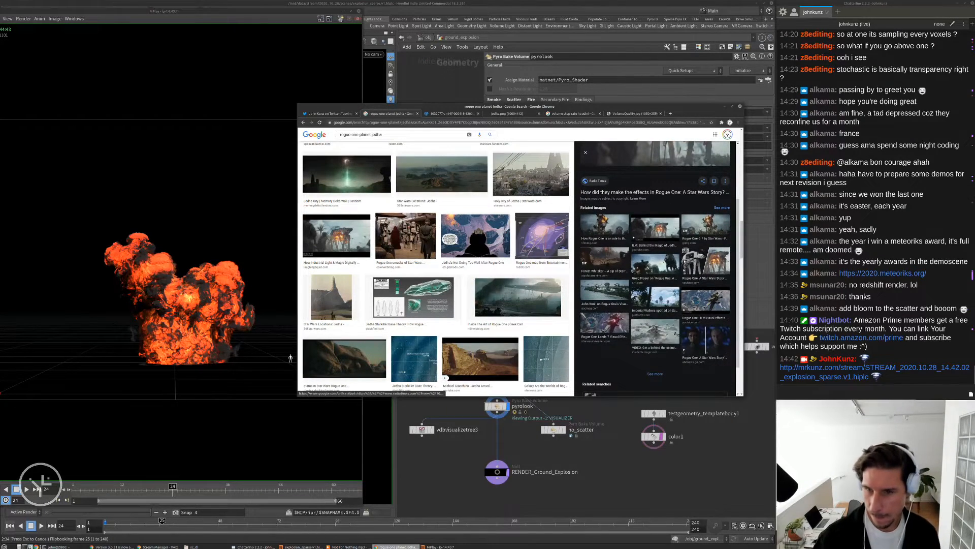
{"action": "left_click", "coordinate": [702, 229]}
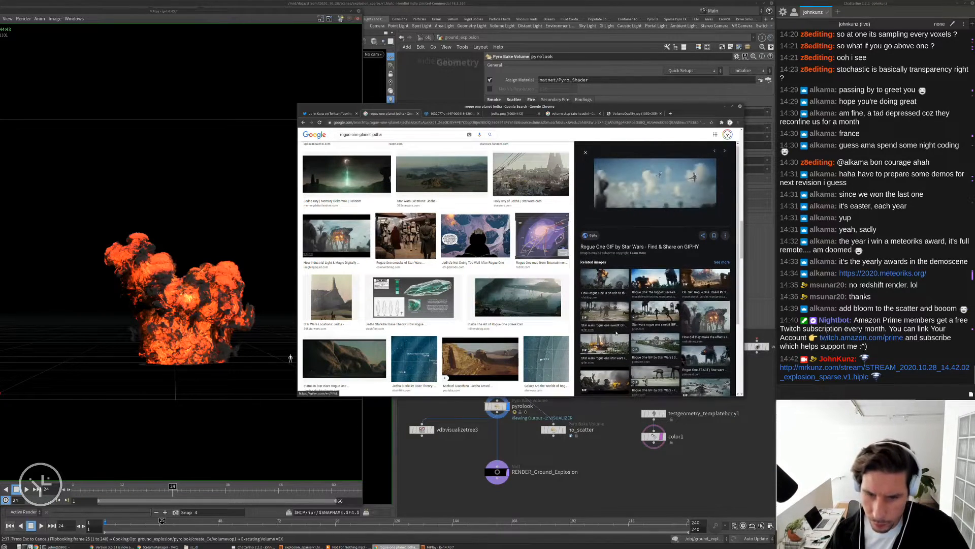
{"action": "left_click", "coordinate": [706, 317]}
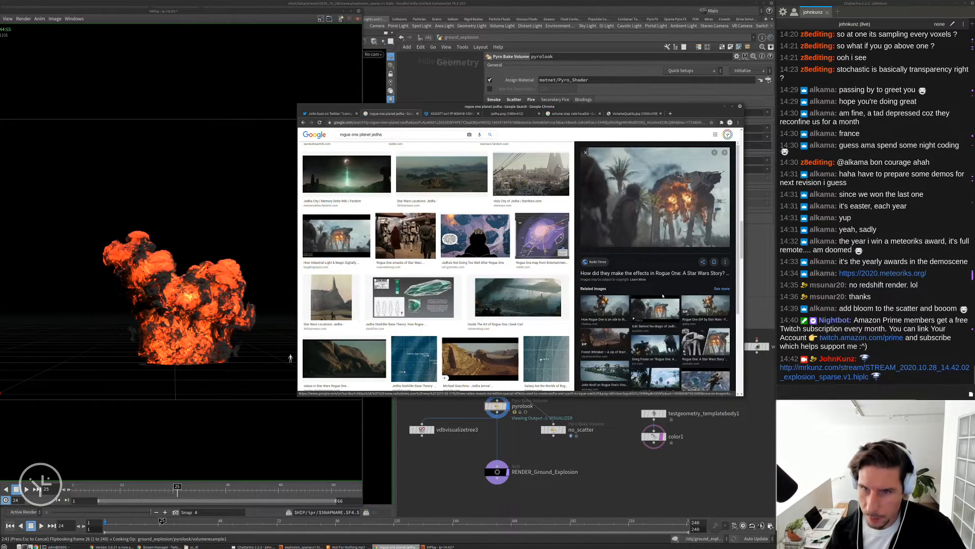
Browse further down the results and preview the Death Star shadow, "A New Hope" and "Going Rogue" breakdown images for explosion references.
{"action": "scroll", "coordinate": [662, 296], "scroll_direction": "down", "scroll_amount": 3}
{"action": "scroll", "coordinate": [531, 316], "scroll_direction": "down", "scroll_amount": 3}
{"action": "scroll", "coordinate": [532, 316], "scroll_direction": "down", "scroll_amount": 7}
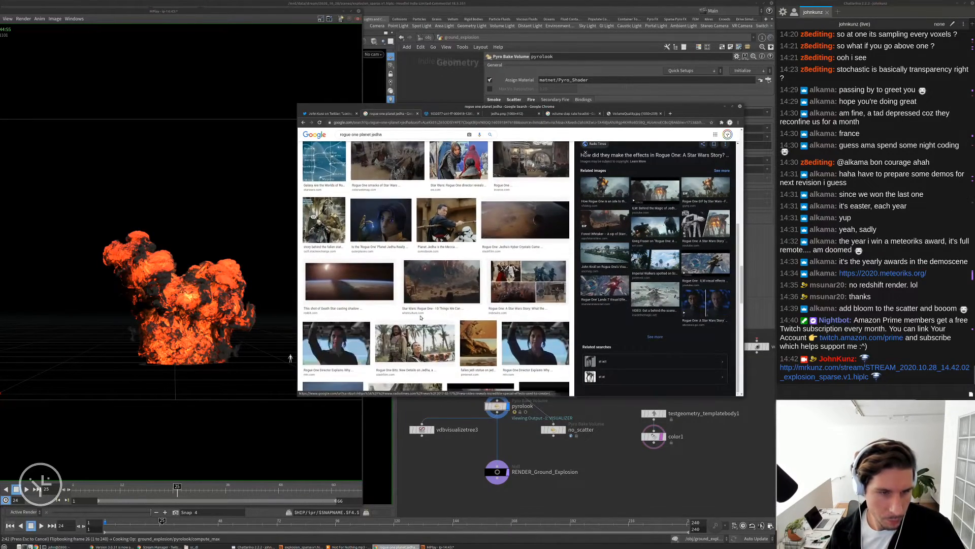
{"action": "scroll", "coordinate": [421, 317], "scroll_direction": "down", "scroll_amount": 1}
{"action": "left_click", "coordinate": [349, 240]}
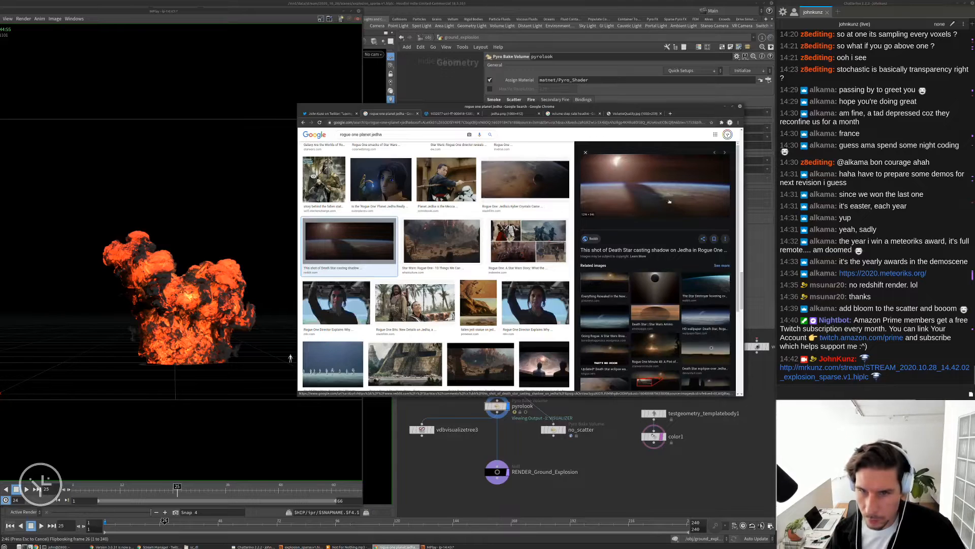
{"action": "scroll", "coordinate": [671, 196], "scroll_direction": "down", "scroll_amount": 2}
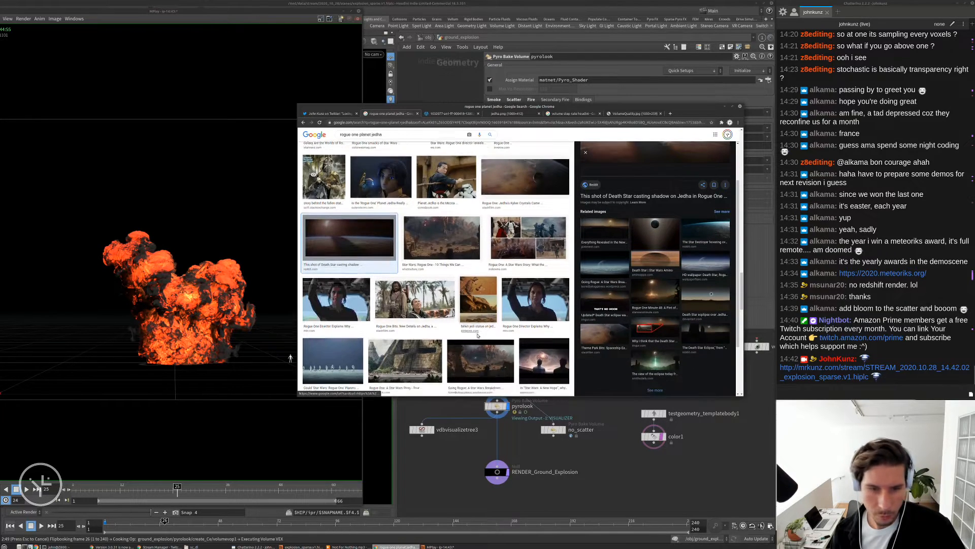
{"action": "scroll", "coordinate": [477, 335], "scroll_direction": "down", "scroll_amount": 1}
{"action": "left_click", "coordinate": [543, 338]}
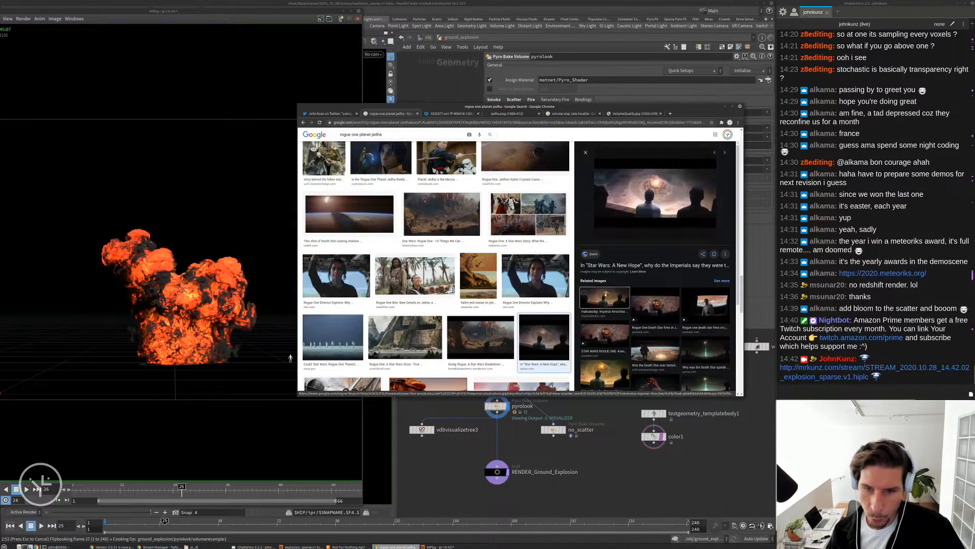
{"action": "left_click", "coordinate": [605, 304]}
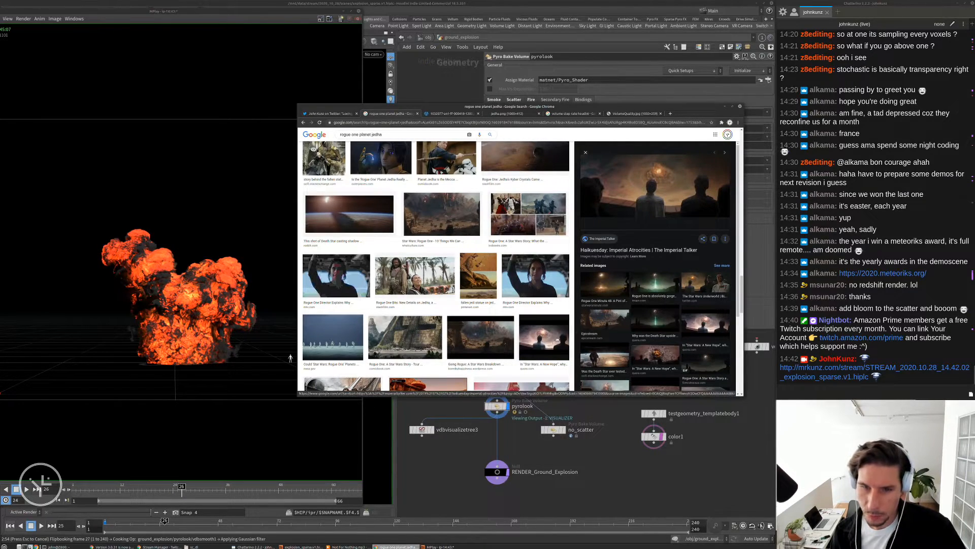
{"action": "left_click", "coordinate": [481, 338]}
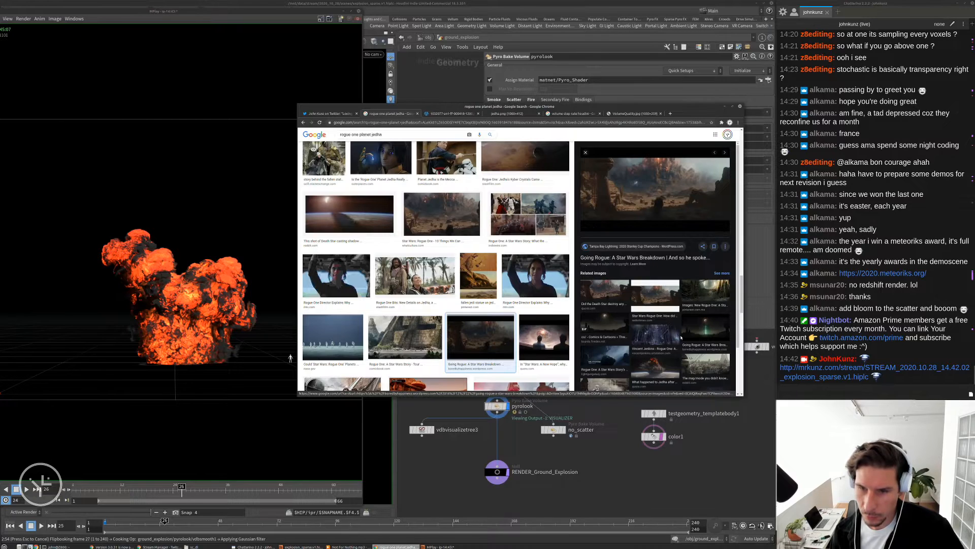
Preview related Rogue One images: the Jedha eruption from "What happened to Jedha after Rogue One?", the production artwork explosion and the burning battlefield.
{"action": "scroll", "coordinate": [666, 316], "scroll_direction": "down", "scroll_amount": 1}
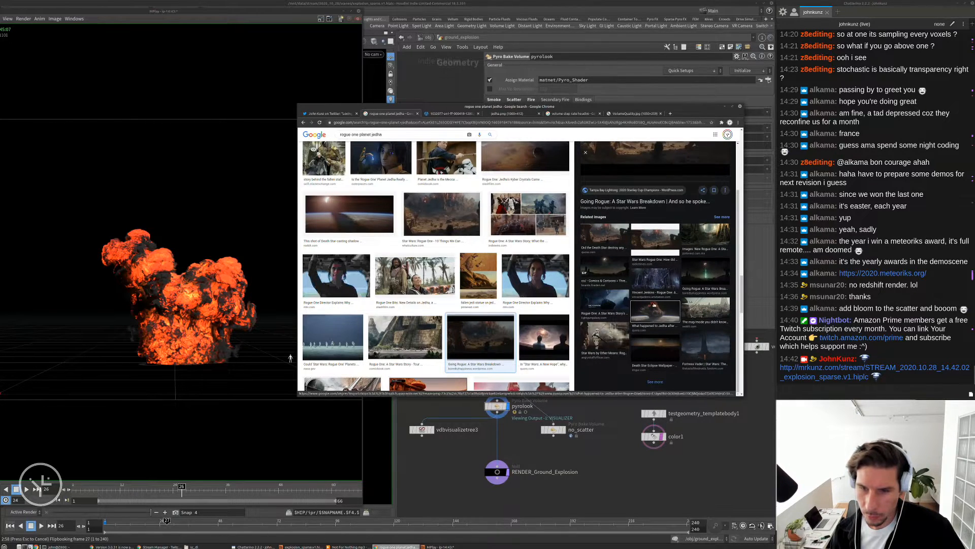
{"action": "left_click", "coordinate": [656, 309]}
{"action": "scroll", "coordinate": [646, 304], "scroll_direction": "down", "scroll_amount": 1}
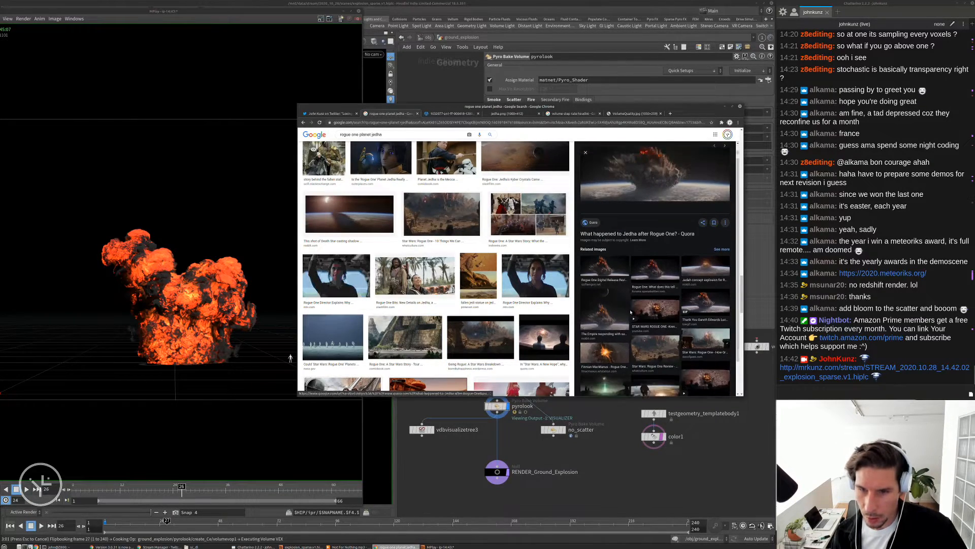
{"action": "left_click", "coordinate": [623, 301]}
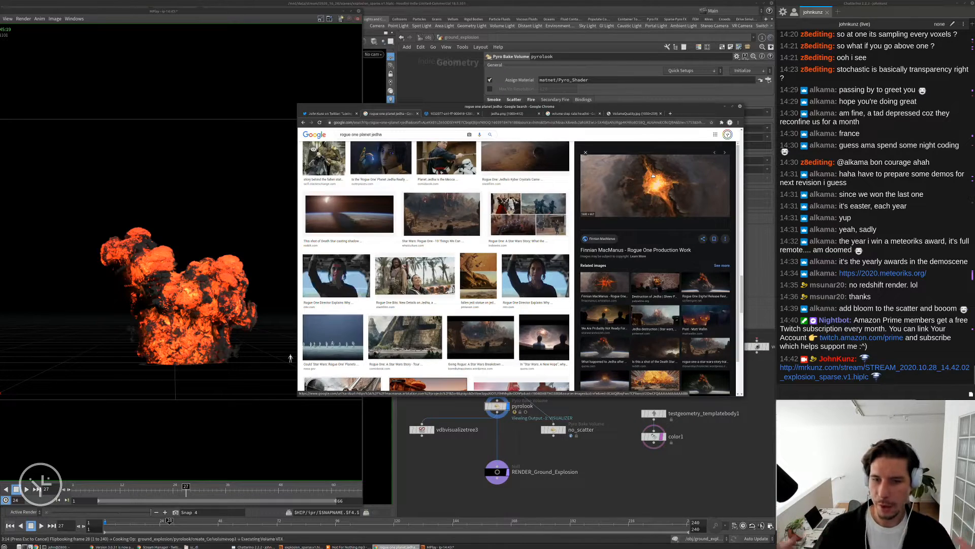
{"action": "left_click", "coordinate": [704, 313]}
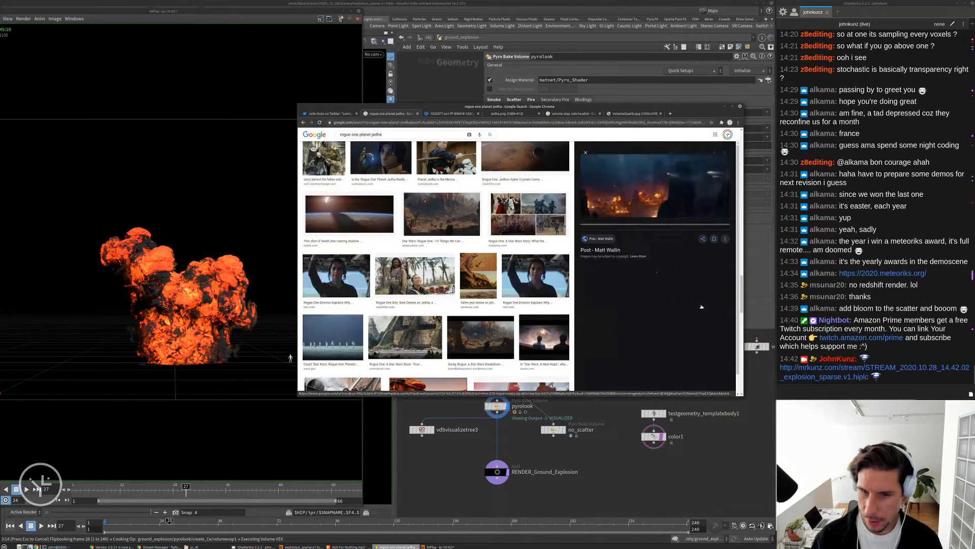
{"action": "scroll", "coordinate": [701, 288], "scroll_direction": "down", "scroll_amount": 2}
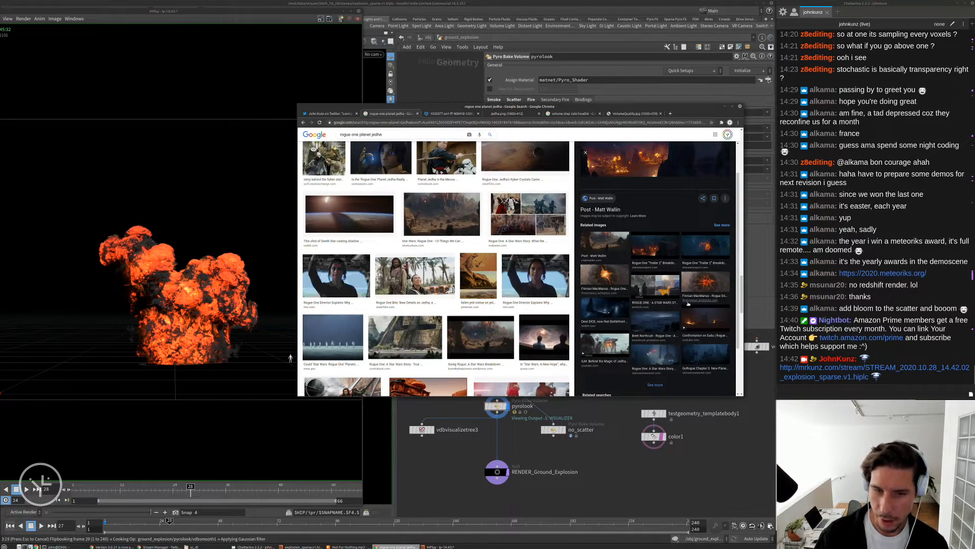
Browse further through the results and preview the Rogue One "Trailer 2" Breakdown explosions and the "A New Hope" picture.
{"action": "scroll", "coordinate": [680, 312], "scroll_direction": "down", "scroll_amount": 2}
{"action": "scroll", "coordinate": [477, 311], "scroll_direction": "down", "scroll_amount": 5}
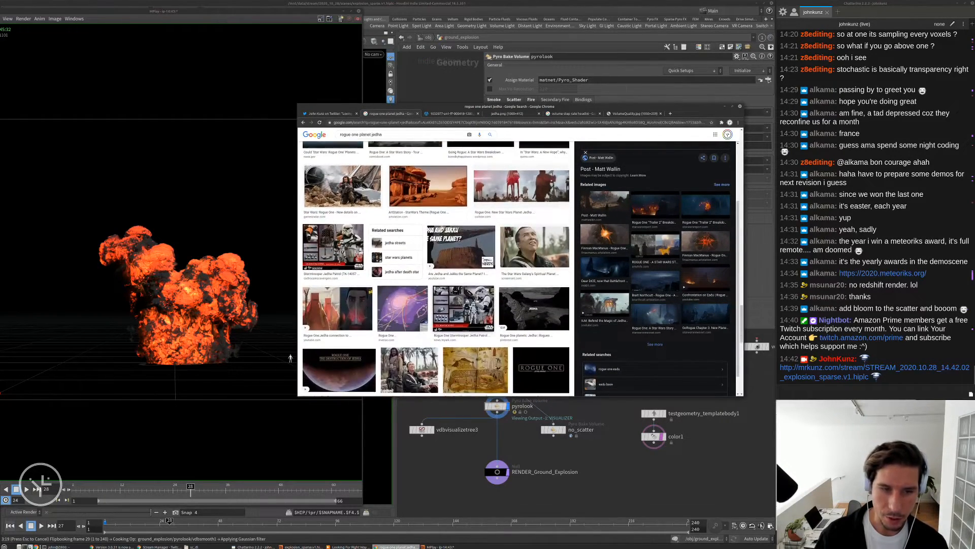
{"action": "scroll", "coordinate": [478, 300], "scroll_direction": "down", "scroll_amount": 3}
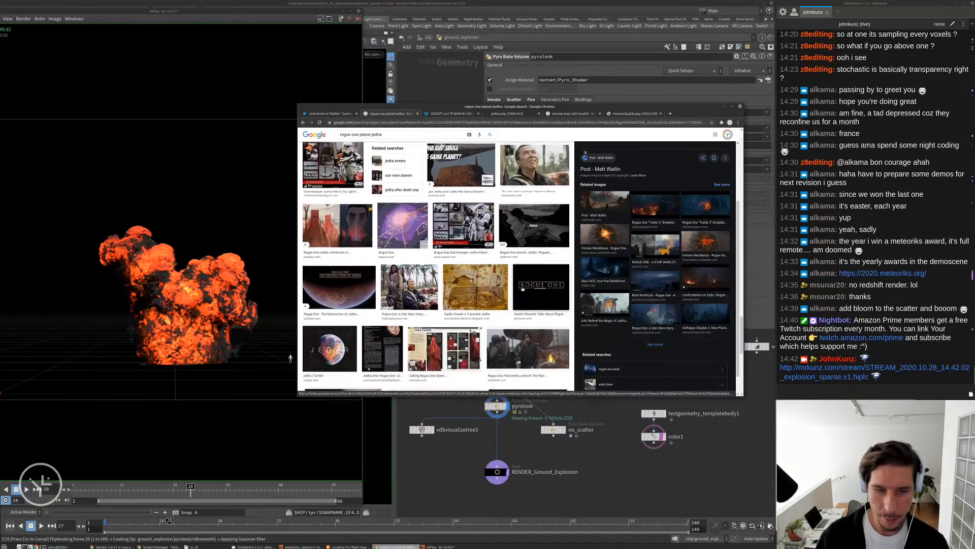
{"action": "scroll", "coordinate": [423, 325], "scroll_direction": "down", "scroll_amount": 5}
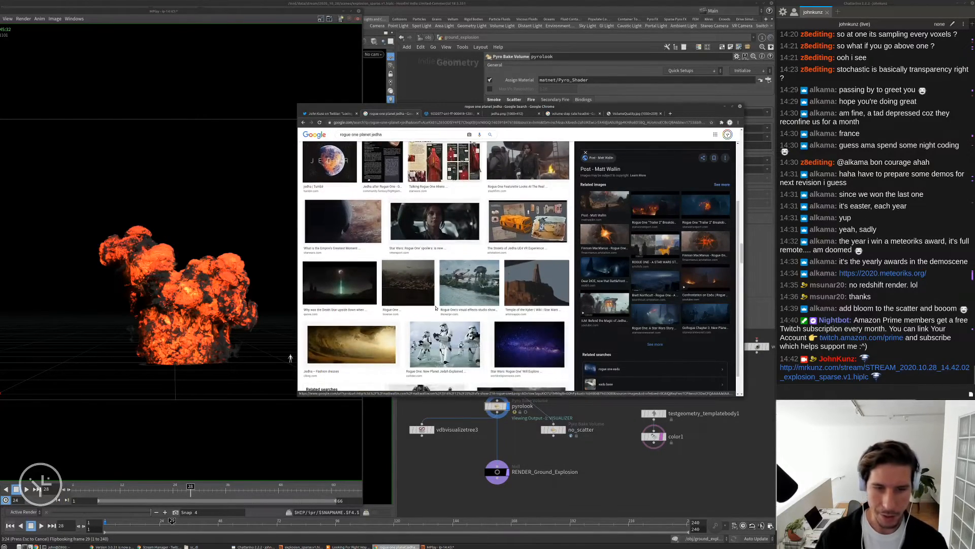
{"action": "left_click", "coordinate": [643, 198]}
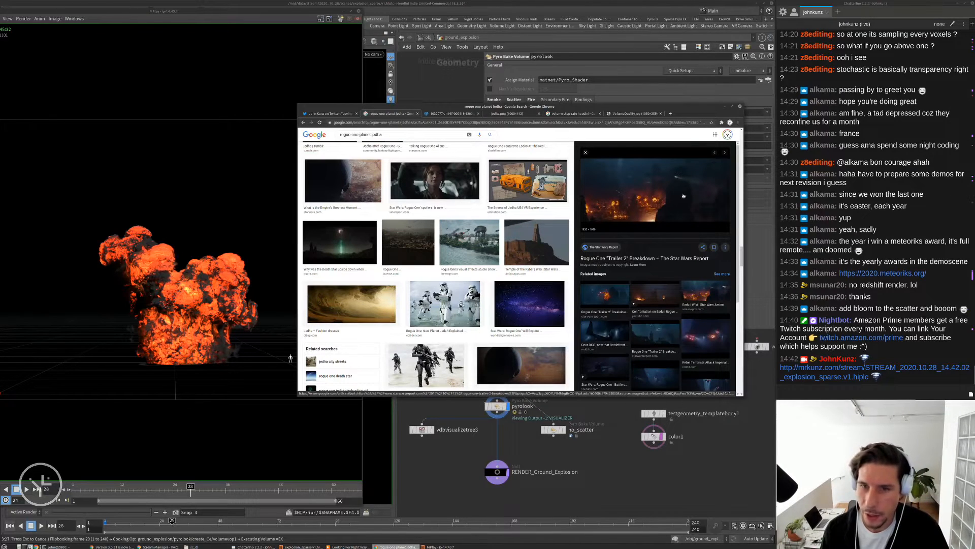
{"action": "scroll", "coordinate": [705, 346], "scroll_direction": "down", "scroll_amount": 1}
{"action": "left_click", "coordinate": [614, 259]}
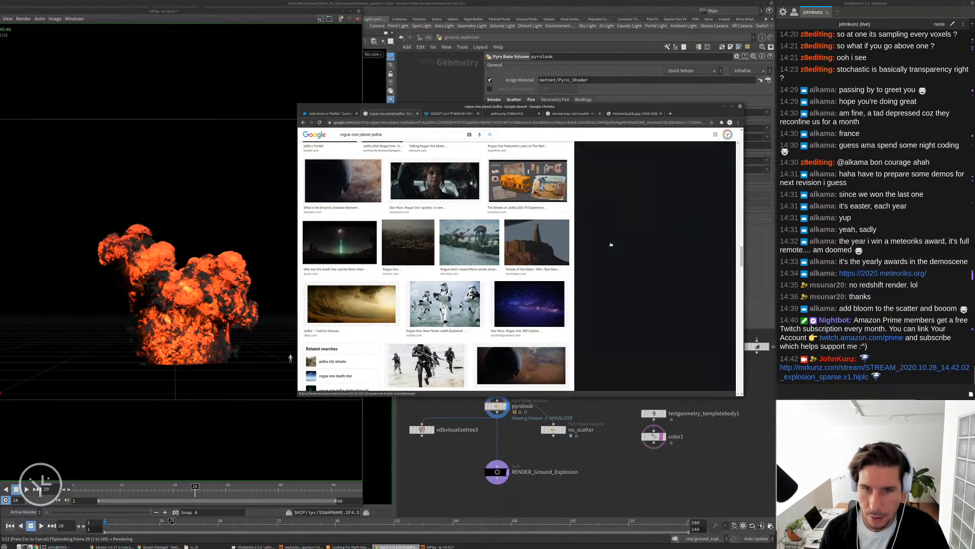
{"action": "scroll", "coordinate": [517, 276], "scroll_direction": "down", "scroll_amount": 15}
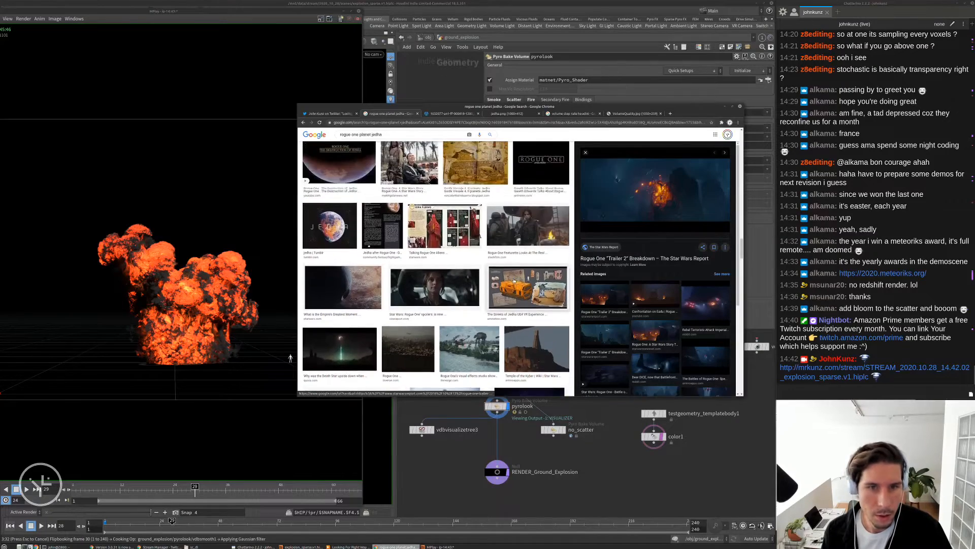
{"action": "scroll", "coordinate": [445, 239], "scroll_direction": "up", "scroll_amount": 3}
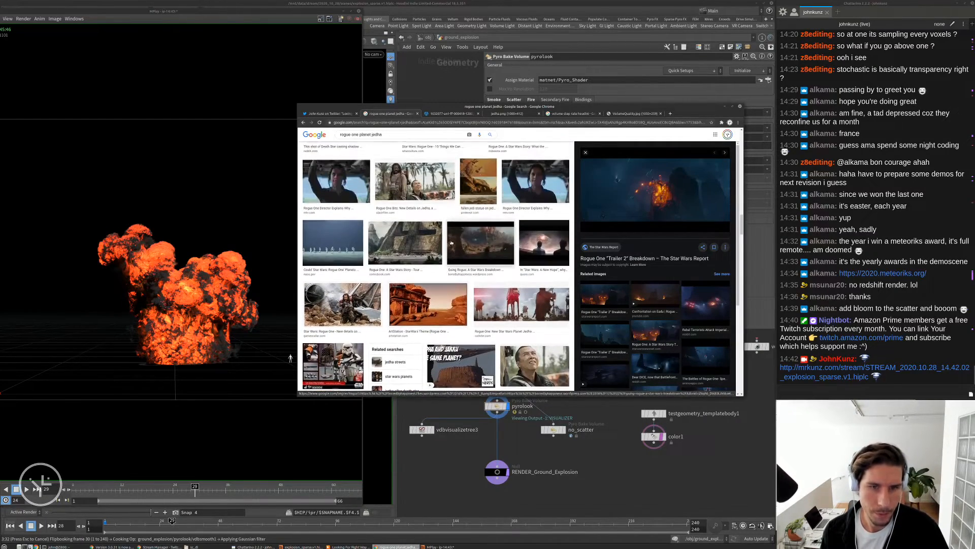
{"action": "left_click", "coordinate": [544, 243]}
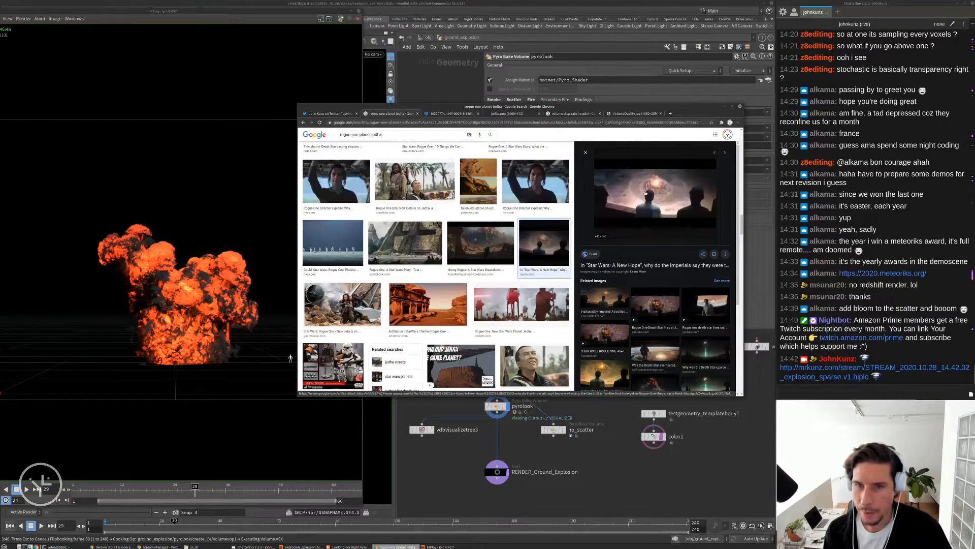
Bring the flipbook window to the front and inspect the explosion up close.
{"action": "left_click", "coordinate": [234, 256]}
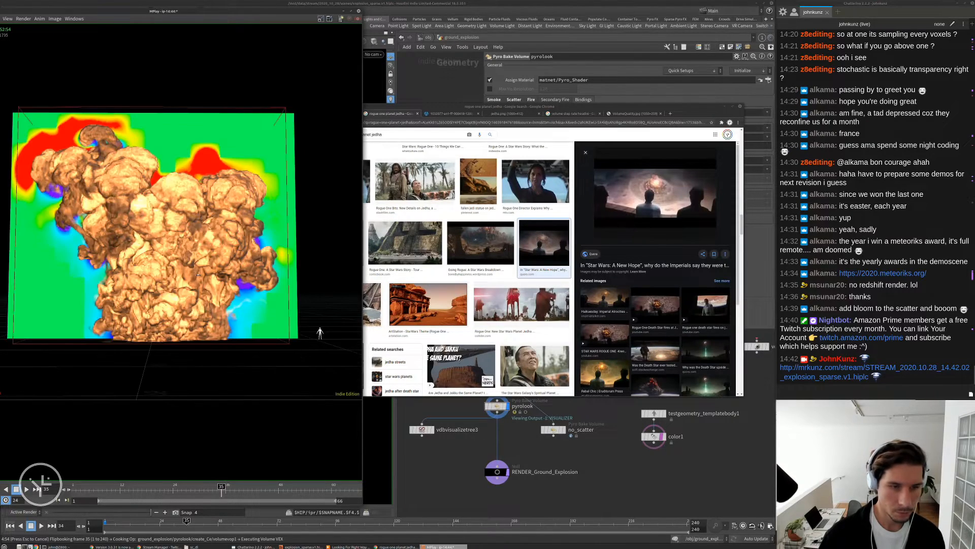
{"action": "scroll", "coordinate": [223, 274], "scroll_direction": "up", "scroll_amount": 5}
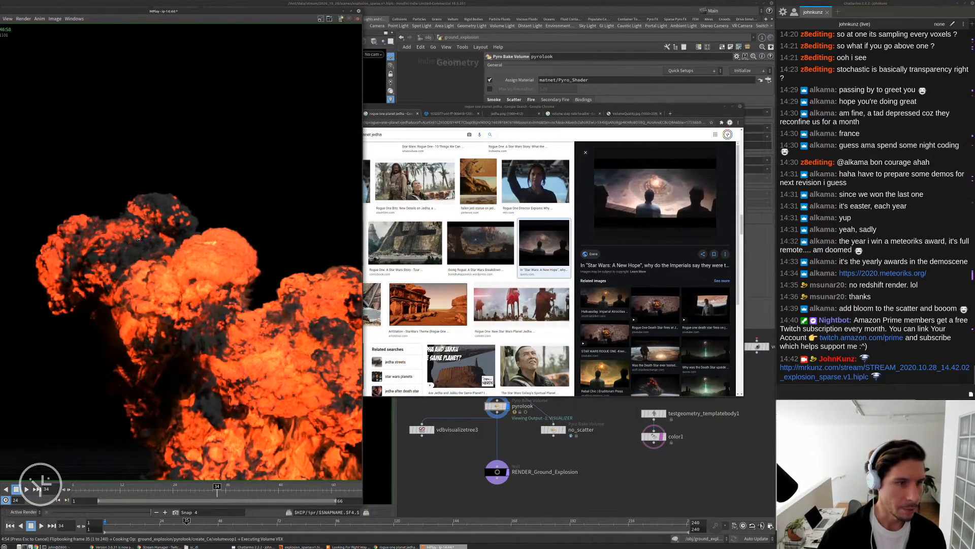
{"action": "scroll", "coordinate": [259, 287], "scroll_direction": "down", "scroll_amount": 1}
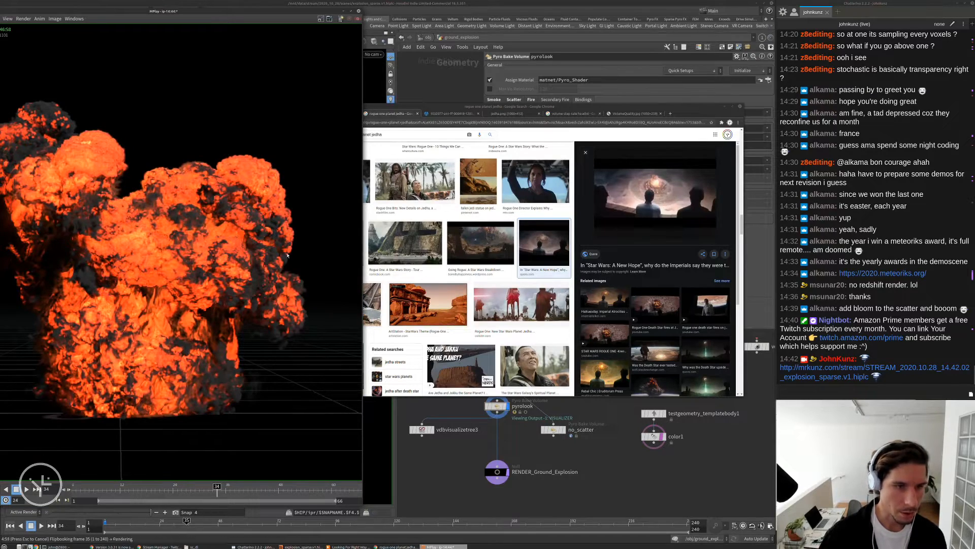
Stop the flipbook playback at frame 35, place its window over the network editor beside the viewport, and set it always on top.
{"action": "left_click", "coordinate": [594, 464]}
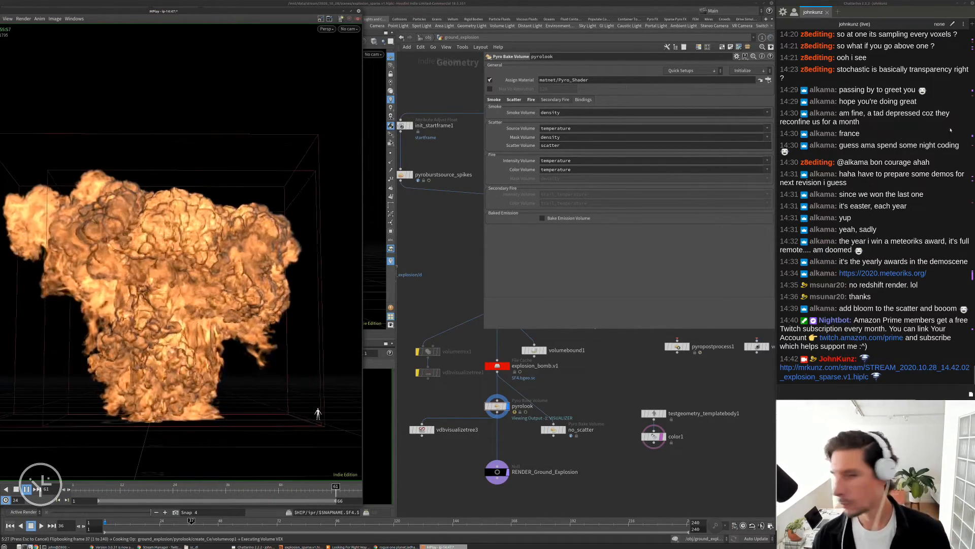
{"action": "left_click_drag", "start_coordinate": [263, 10], "coordinate": [356, 11]}
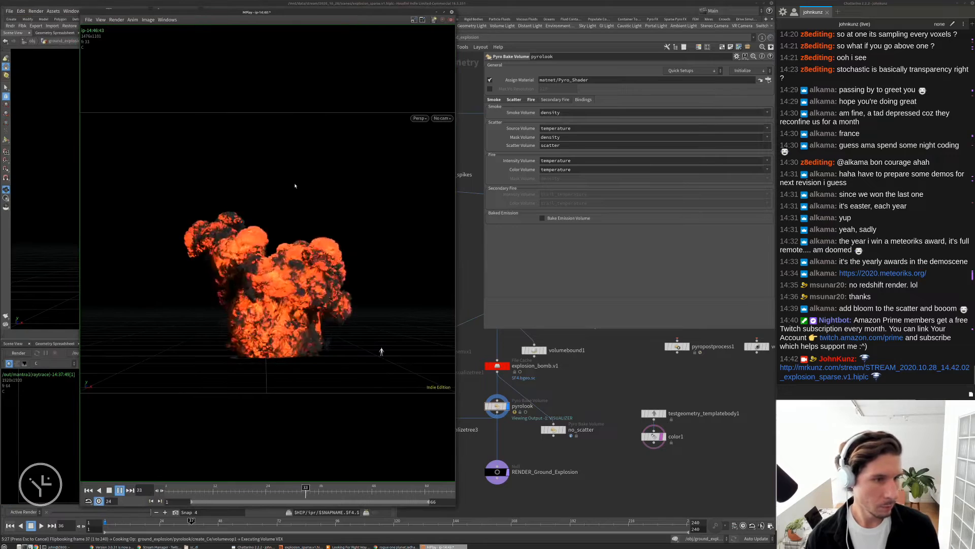
{"action": "left_click_drag", "start_coordinate": [355, 494], "coordinate": [327, 493]}
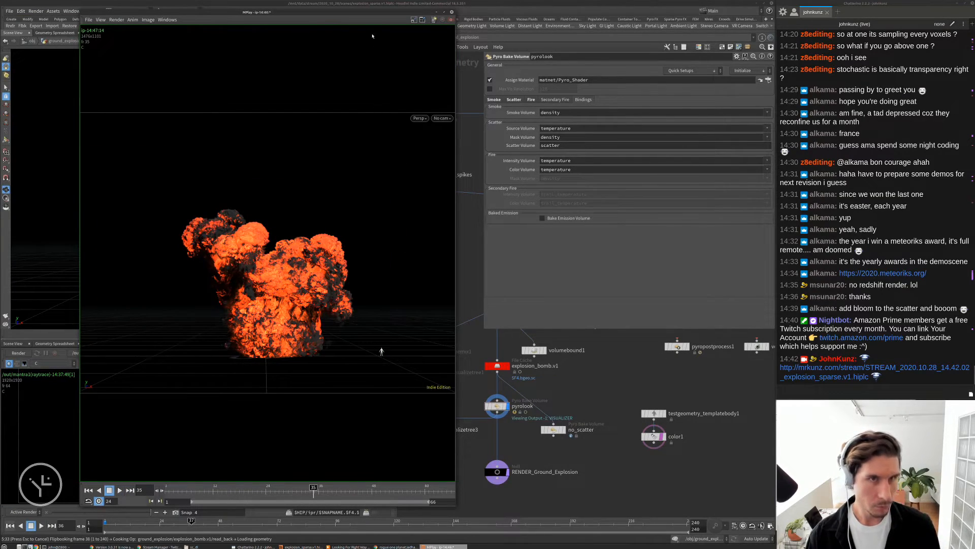
{"action": "left_click_drag", "start_coordinate": [363, 14], "coordinate": [671, 26]}
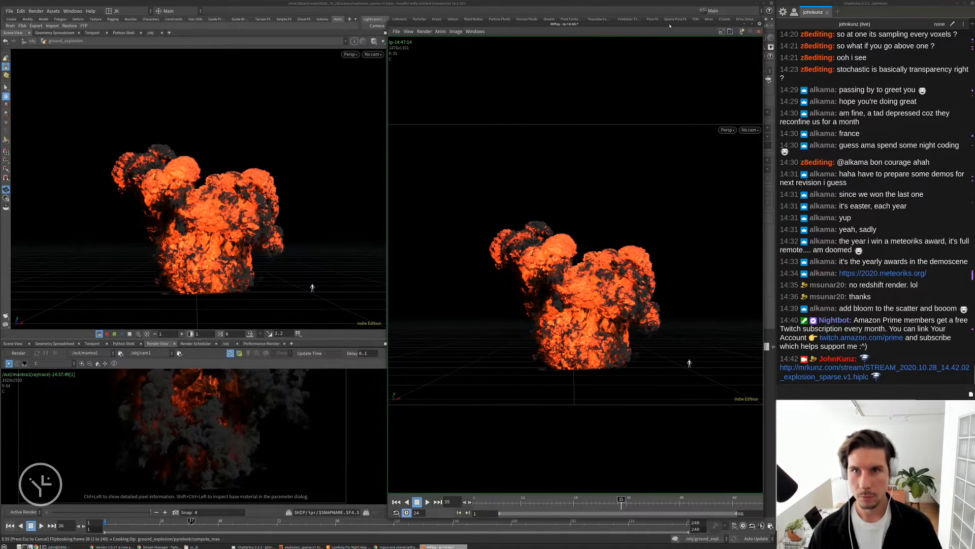
{"action": "right_click", "coordinate": [670, 26]}
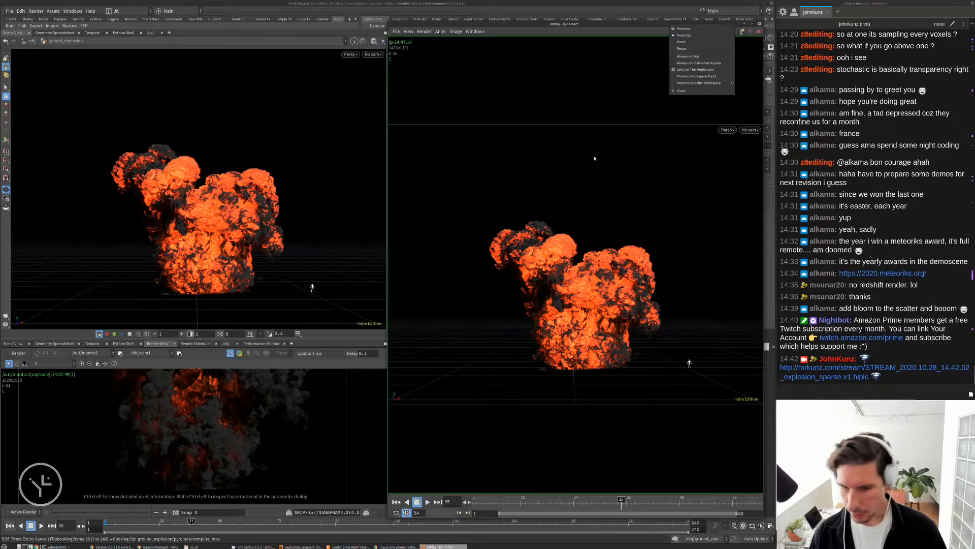
{"action": "left_click", "coordinate": [688, 57]}
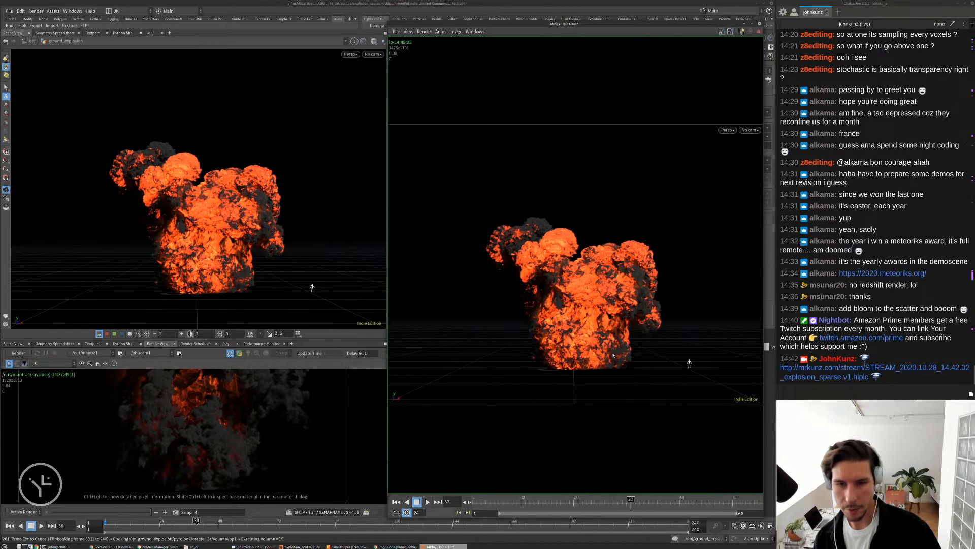
Check the latest flipbook frame of the explosion and cancel the running flipbook.
{"action": "key", "text": "Left"}
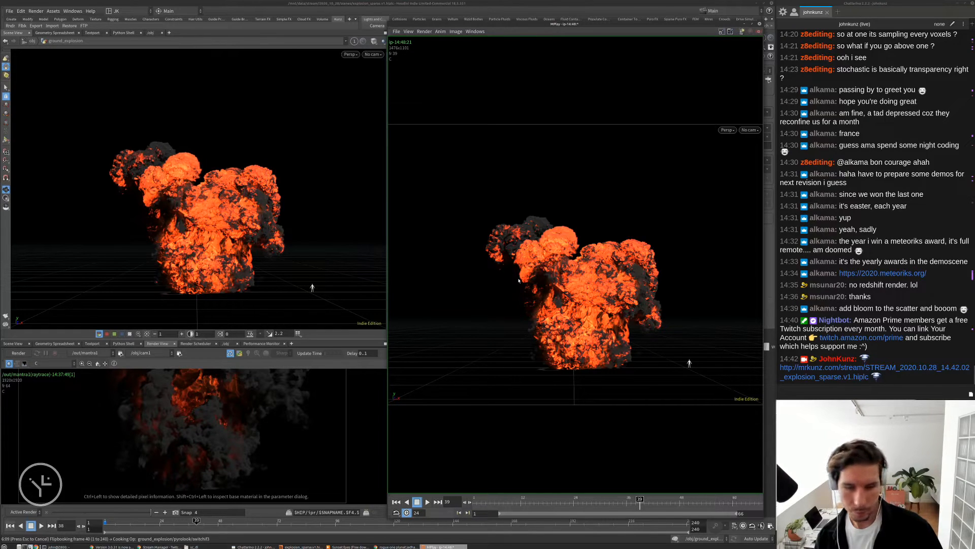
{"action": "left_click", "coordinate": [333, 225]}
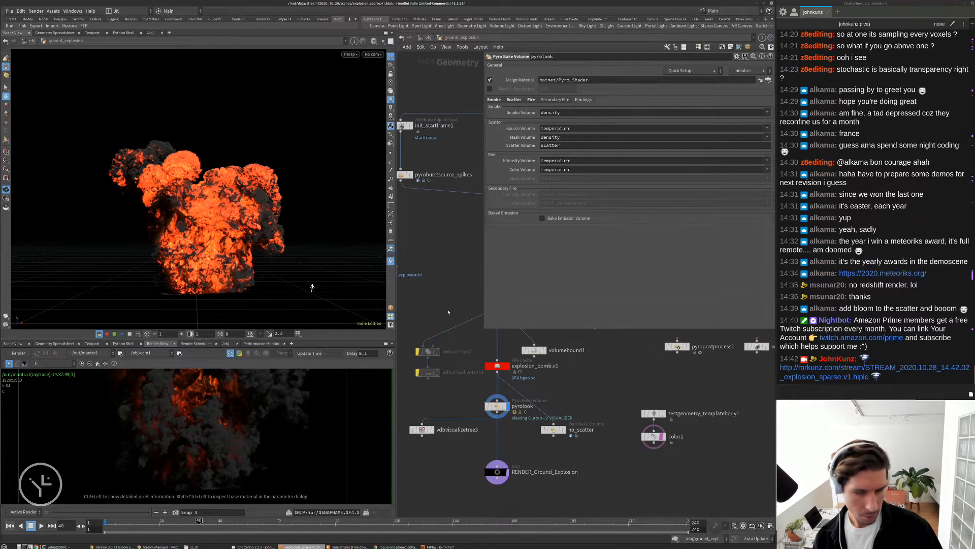
{"action": "key", "text": "Escape"}
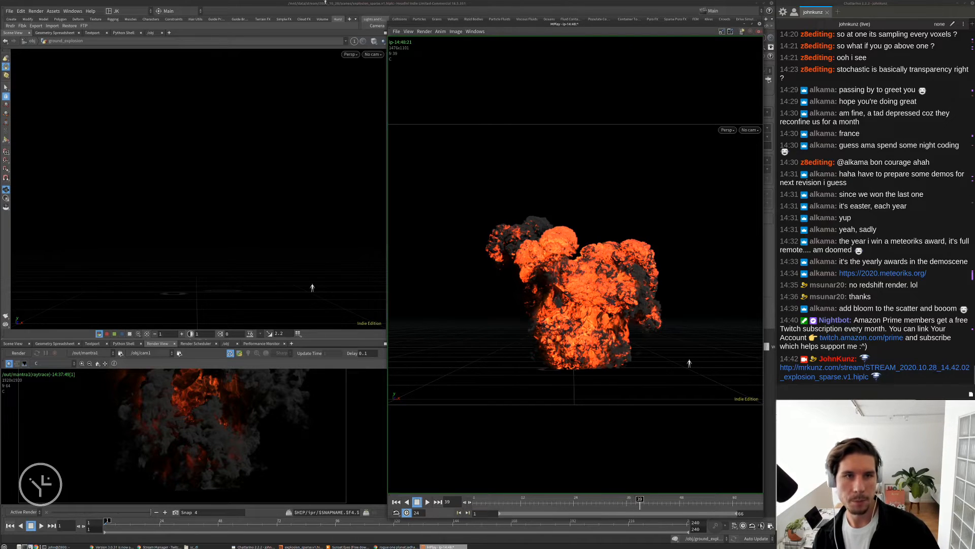
Maximize the render view and start a mantra1 render of the explosion at frame 39.
{"action": "left_click", "coordinate": [497, 538]}
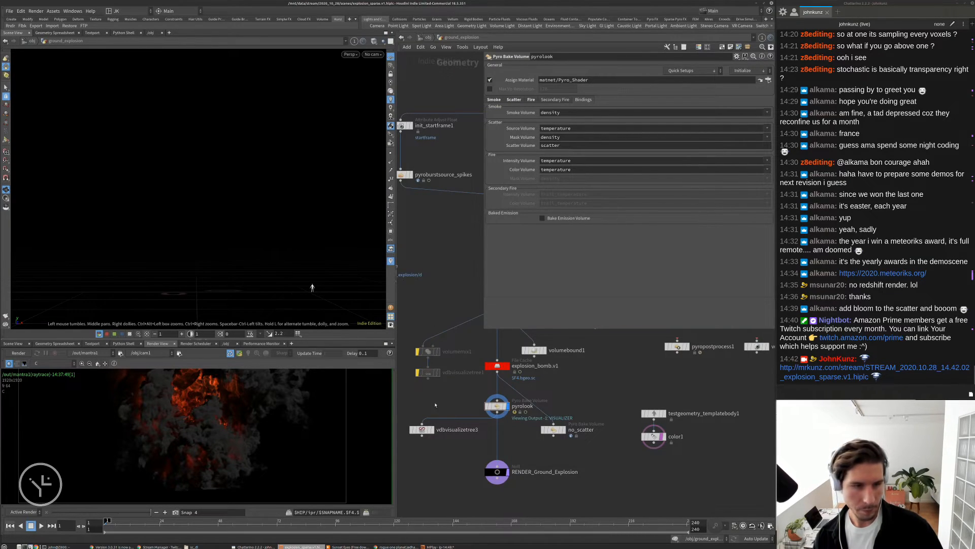
{"action": "key", "text": "ctrl+b"}
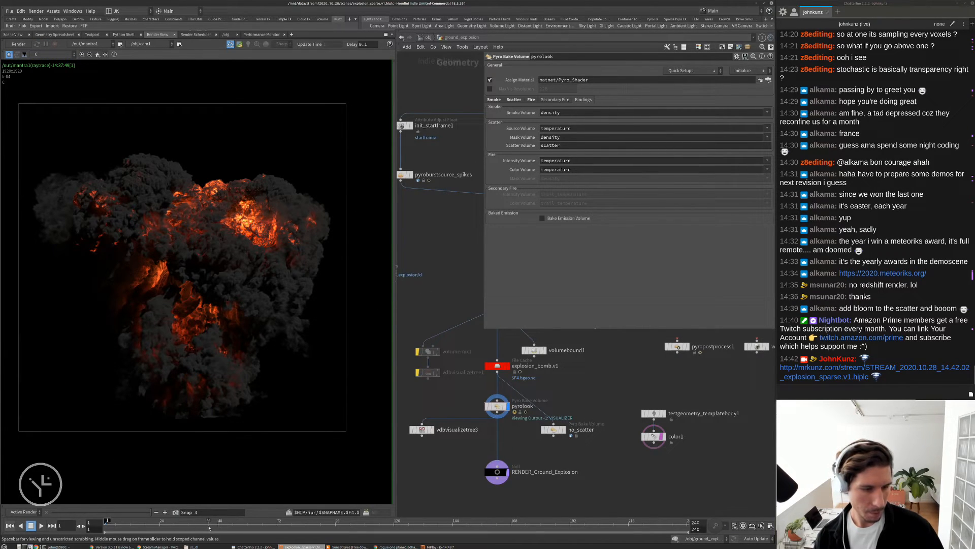
{"action": "left_click", "coordinate": [196, 529]}
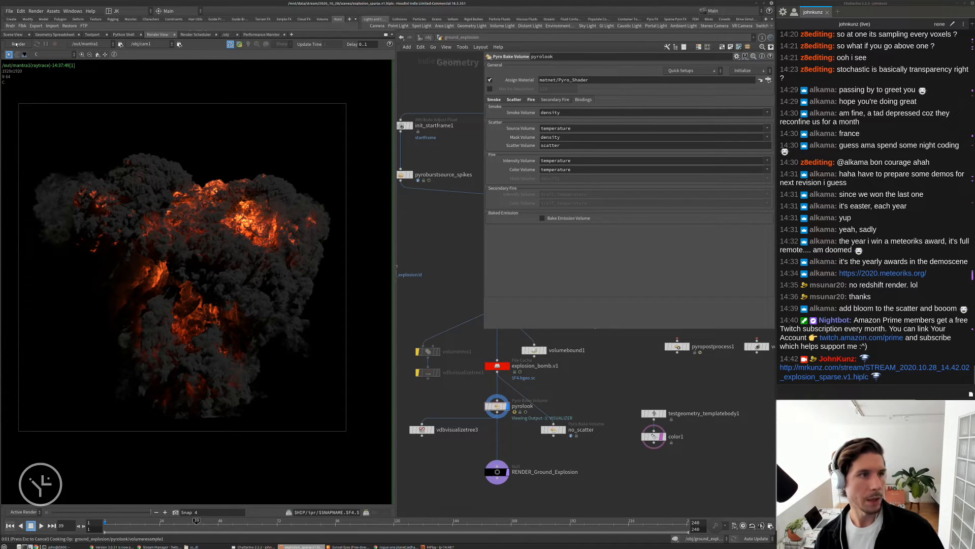
Bring the flipbook window back beside the render view and enlarge its explosion for comparison.
{"action": "left_click", "coordinate": [440, 546]}
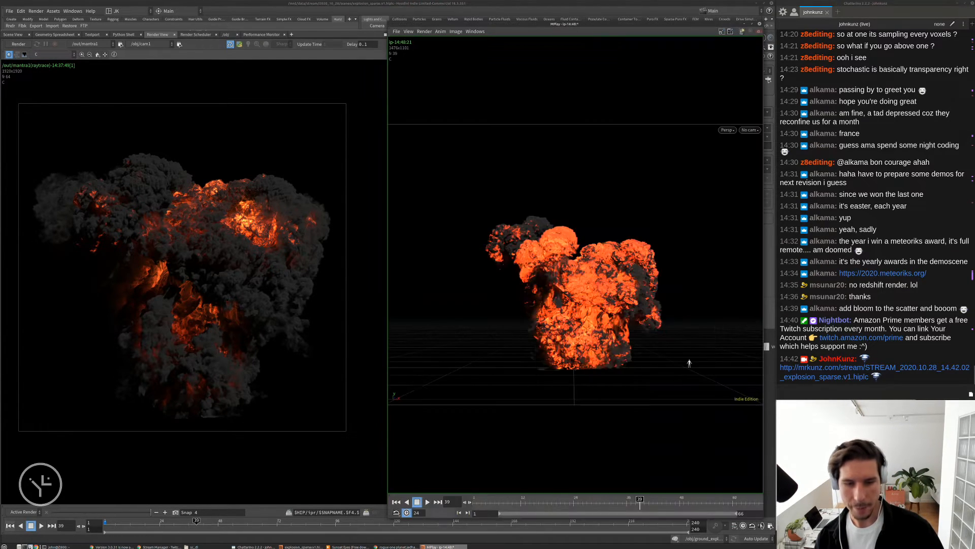
{"action": "scroll", "coordinate": [573, 273], "scroll_direction": "up", "scroll_amount": 3}
{"action": "scroll", "coordinate": [569, 277], "scroll_direction": "down", "scroll_amount": 2}
{"action": "scroll", "coordinate": [566, 283], "scroll_direction": "up", "scroll_amount": 3}
{"action": "middle_click_drag", "start_coordinate": [563, 279], "coordinate": [554, 266]}
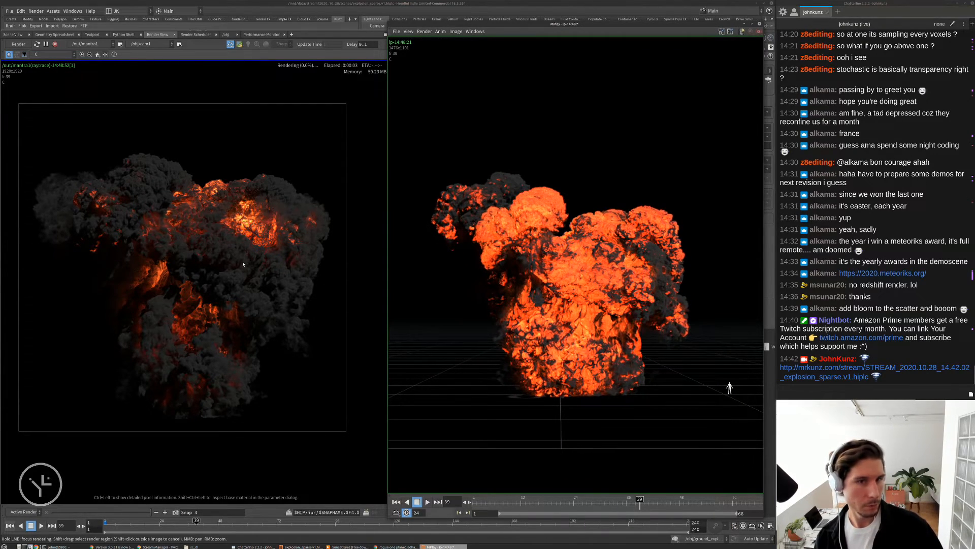
Set the flipbook window to stay always on top of the Houdini window.
{"action": "left_click", "coordinate": [243, 264]}
{"action": "left_click", "coordinate": [442, 546]}
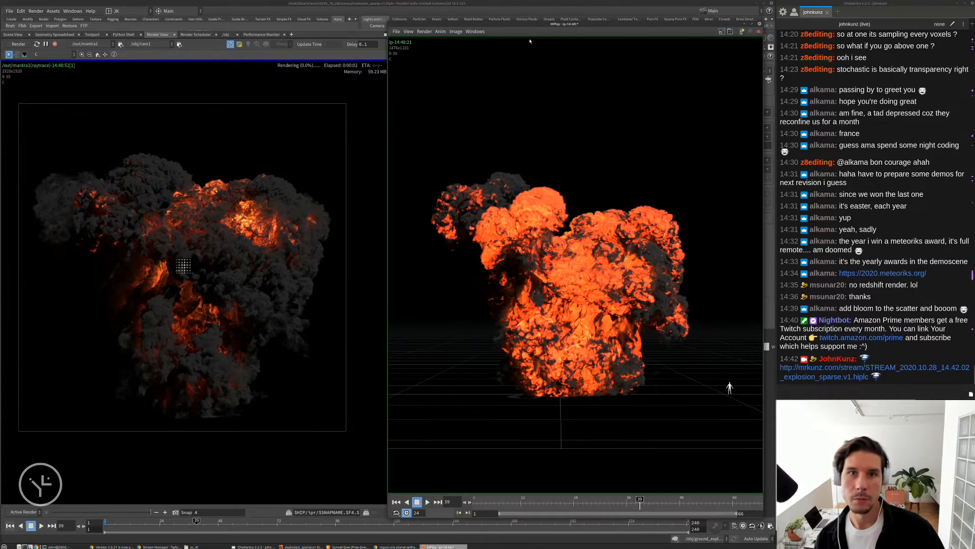
{"action": "right_click", "coordinate": [524, 23]}
{"action": "left_click", "coordinate": [530, 55]}
Focus the running mantra render on the explosion's fiery areas and inspect the flames and smoke up close beside the flipbook.
{"action": "left_click", "coordinate": [177, 265]}
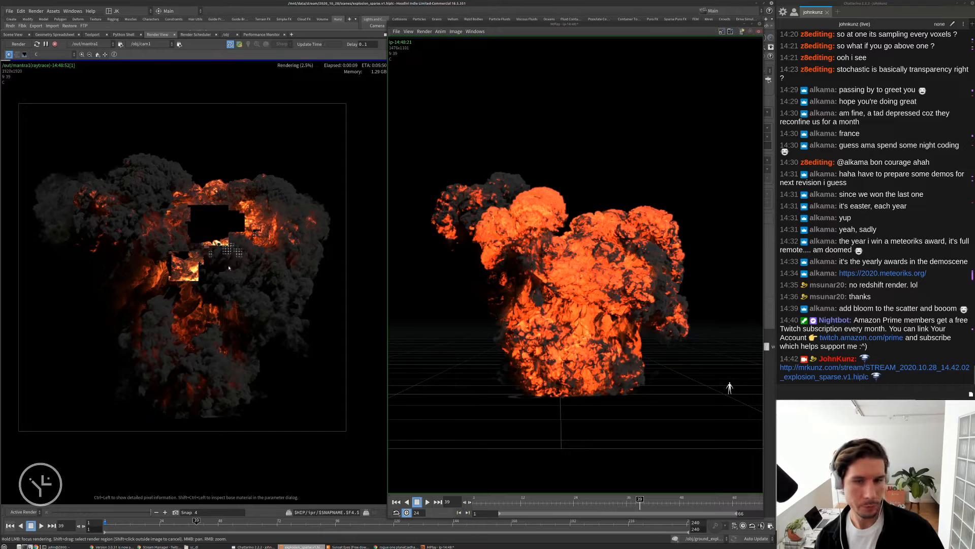
{"action": "scroll", "coordinate": [186, 261], "scroll_direction": "up", "scroll_amount": 3}
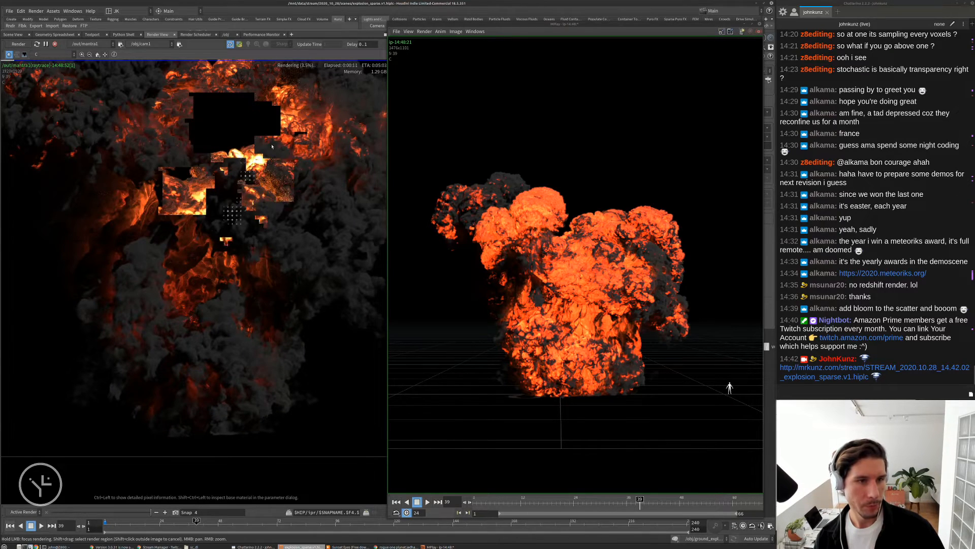
{"action": "left_click_drag", "start_coordinate": [264, 152], "coordinate": [327, 192]}
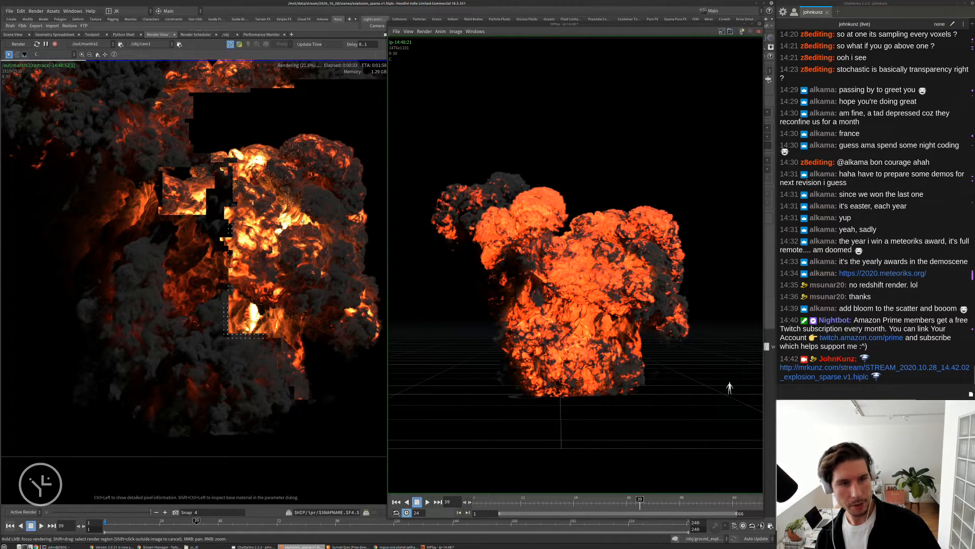
{"action": "middle_click_drag", "start_coordinate": [290, 326], "coordinate": [274, 337]}
{"action": "right_click_drag", "start_coordinate": [362, 451], "coordinate": [351, 264]}
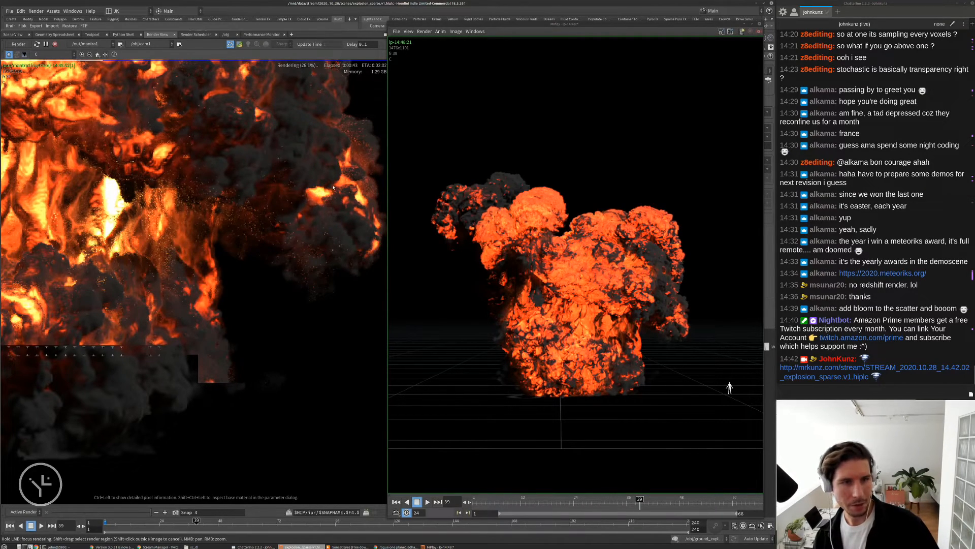
Inspect the flames and smoke of the mantra render up close and as a whole as it resolves, comparing it with the flipbook.
{"action": "scroll", "coordinate": [333, 188], "scroll_direction": "up", "scroll_amount": 3}
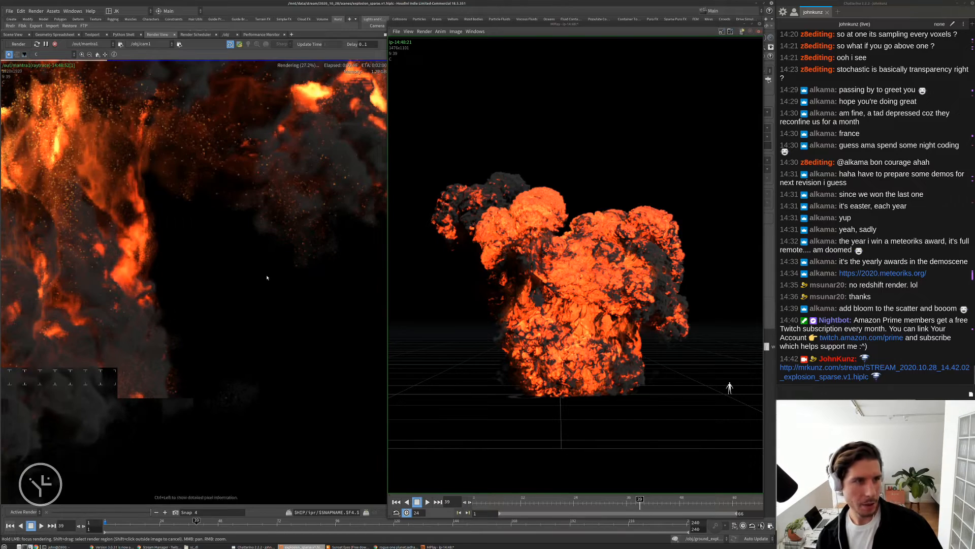
{"action": "scroll", "coordinate": [146, 189], "scroll_direction": "down", "scroll_amount": 4}
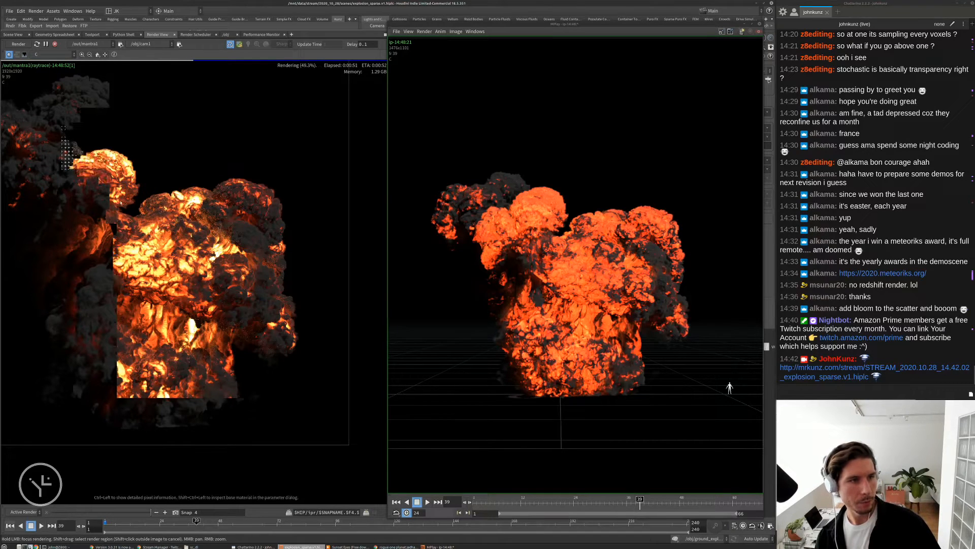
{"action": "middle_click_drag", "start_coordinate": [146, 299], "coordinate": [204, 296]}
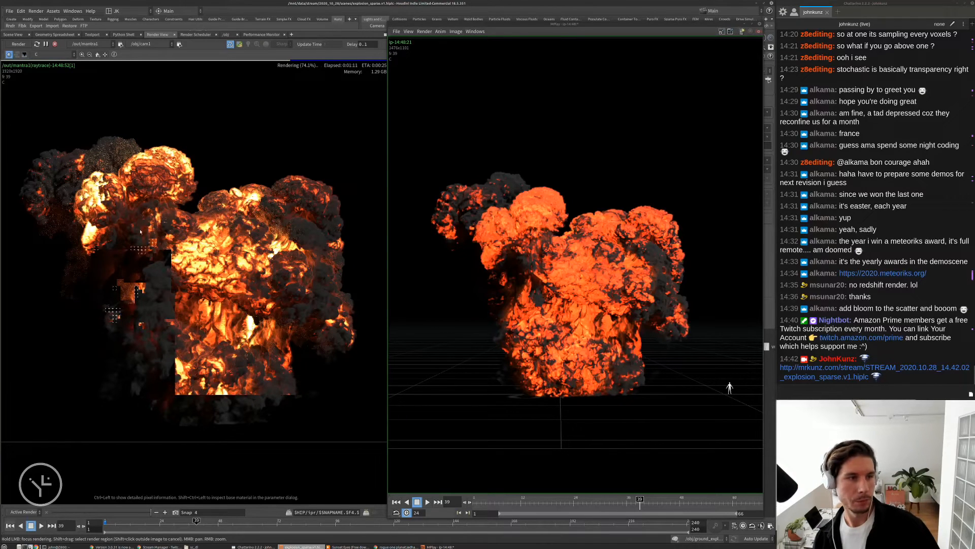
{"action": "scroll", "coordinate": [208, 161], "scroll_direction": "up", "scroll_amount": 2}
{"action": "middle_click_drag", "start_coordinate": [207, 161], "coordinate": [154, 234]}
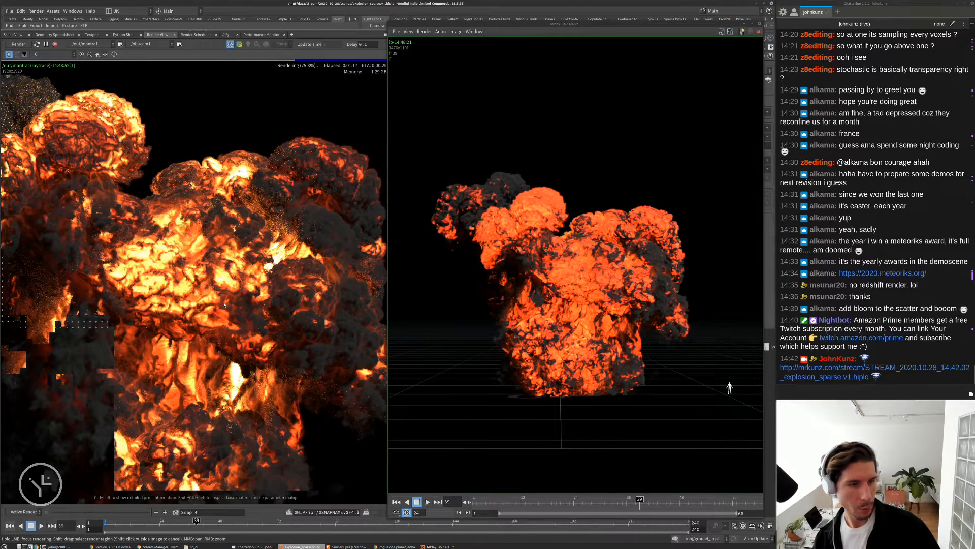
{"action": "scroll", "coordinate": [224, 305], "scroll_direction": "down", "scroll_amount": 2}
{"action": "scroll", "coordinate": [224, 305], "scroll_direction": "down", "scroll_amount": 1}
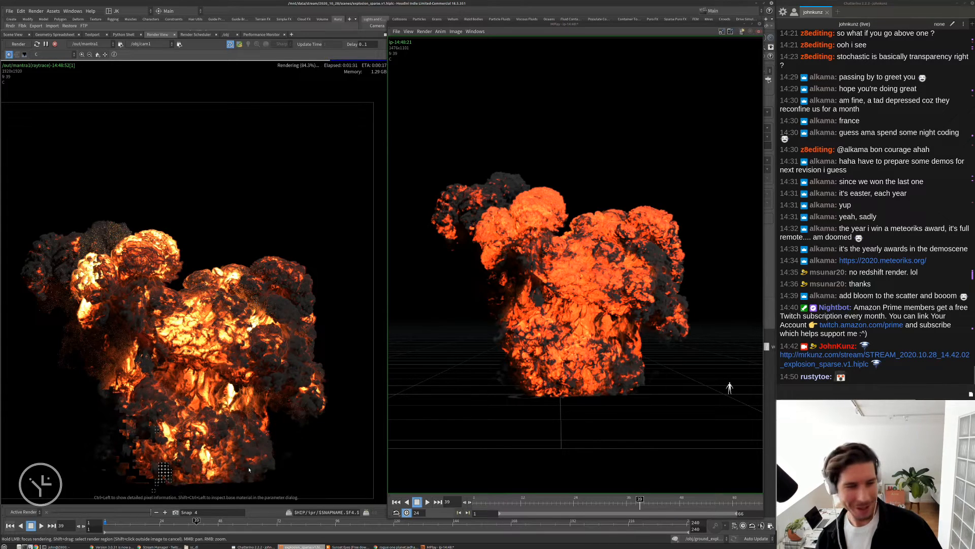
{"action": "middle_click_drag", "start_coordinate": [162, 327], "coordinate": [170, 318]}
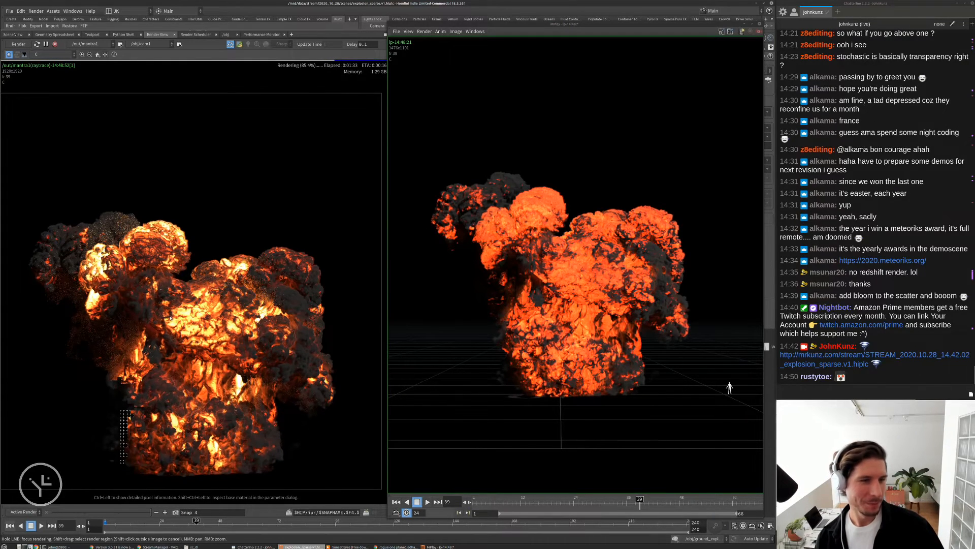
{"action": "scroll", "coordinate": [170, 318], "scroll_direction": "up", "scroll_amount": 3}
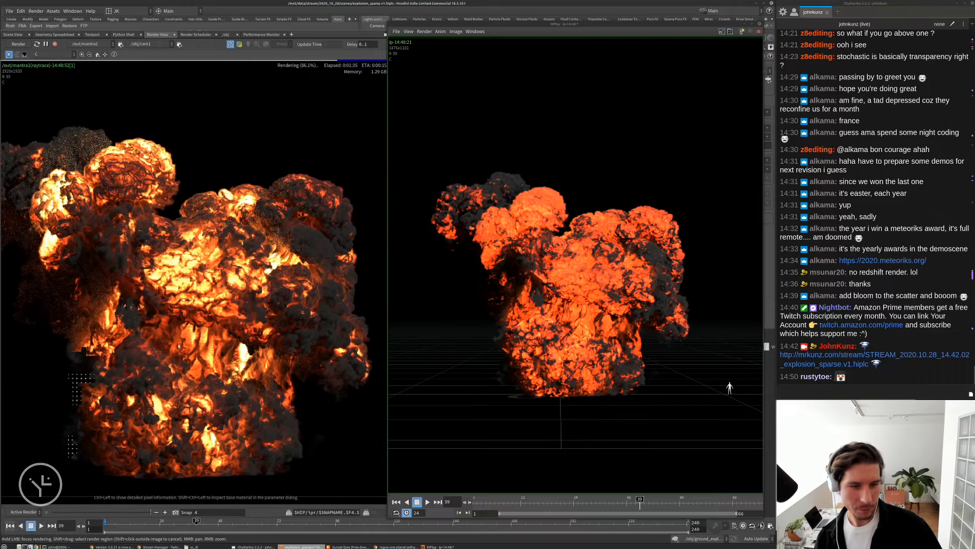
{"action": "scroll", "coordinate": [179, 346], "scroll_direction": "down", "scroll_amount": 3}
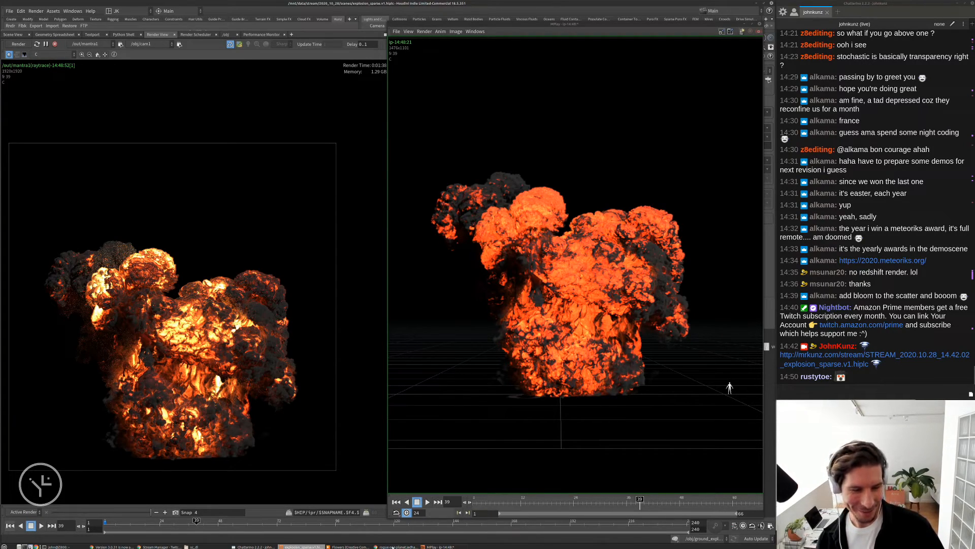
Put the flipbook aside, rerun the terminal's rv command for the explosion_gpu.v3 render sequence, enlarge the player and play it to frame 38.
{"action": "double_click", "coordinate": [525, 24]}
{"action": "left_click", "coordinate": [58, 546]}
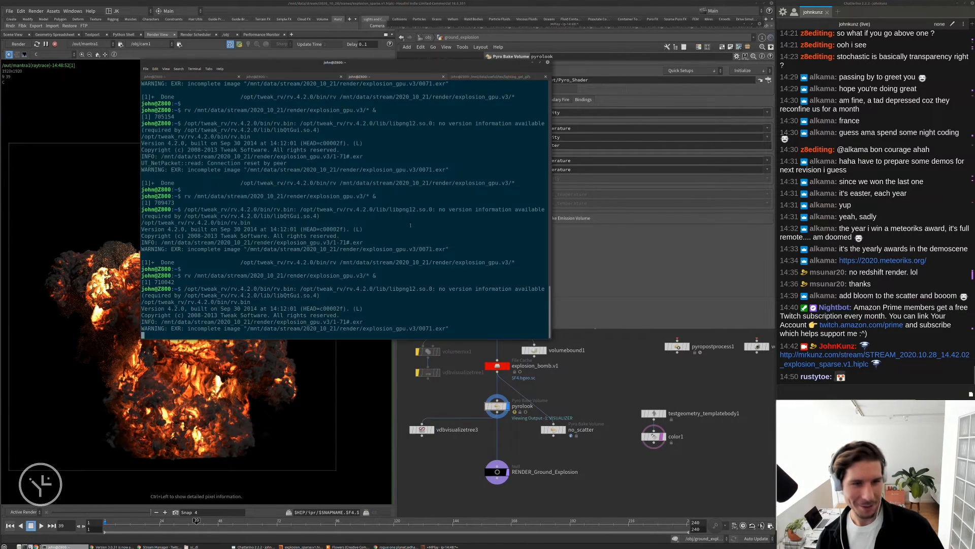
{"action": "key", "text": "Return"}
{"action": "key", "text": "Up"}
{"action": "key", "text": "Return"}
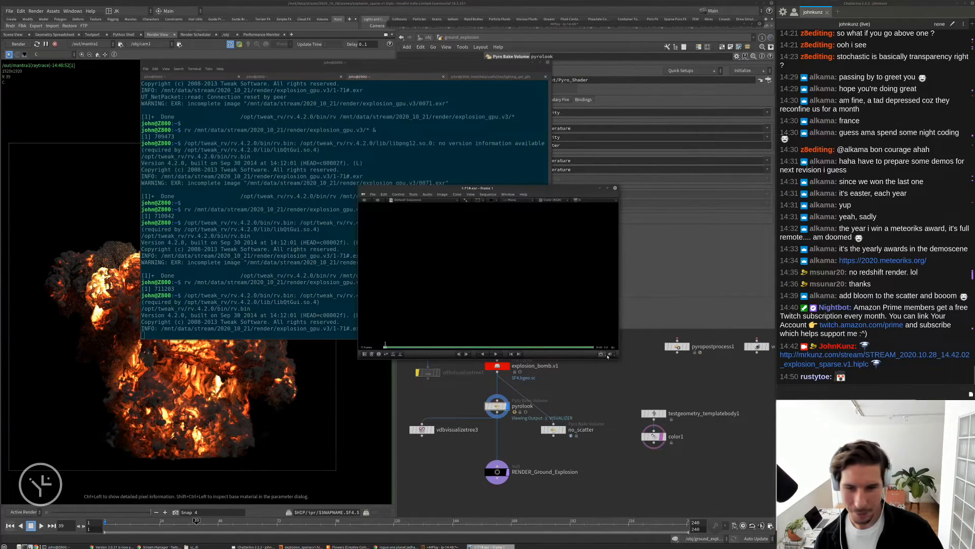
{"action": "left_click_drag", "start_coordinate": [618, 359], "coordinate": [728, 482]}
{"action": "key", "text": "space"}
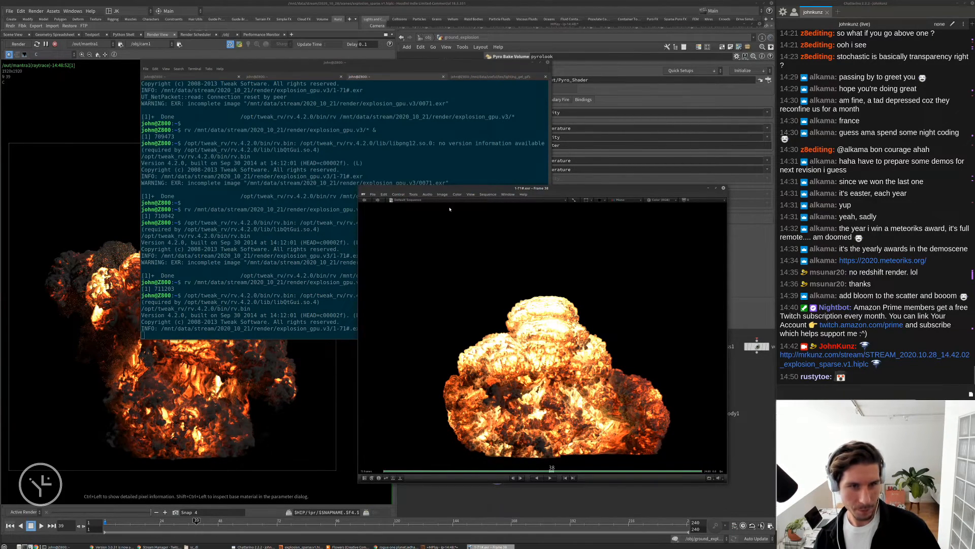
Set the RV player to stay always on top while working in the Houdini window.
{"action": "right_click", "coordinate": [443, 191]}
{"action": "left_click", "coordinate": [460, 222]}
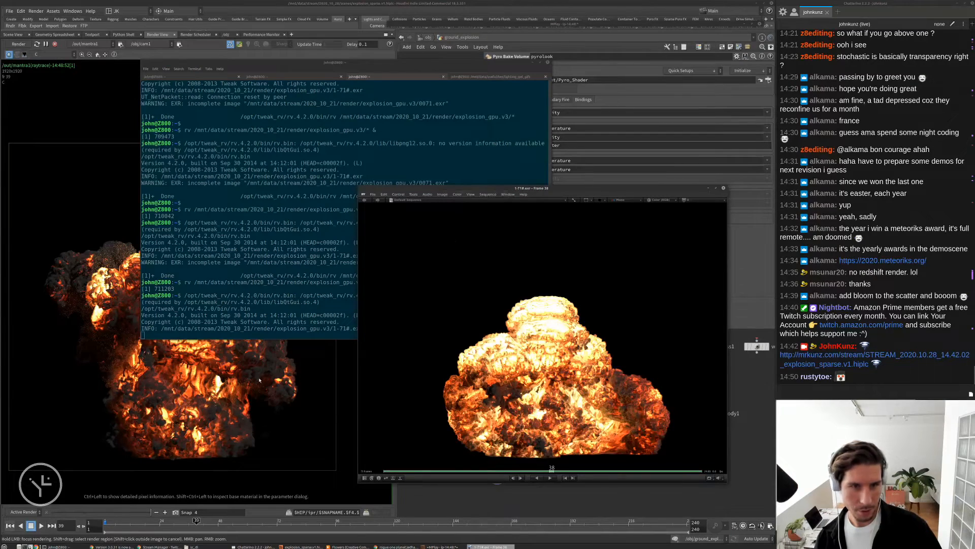
{"action": "left_click", "coordinate": [336, 363]}
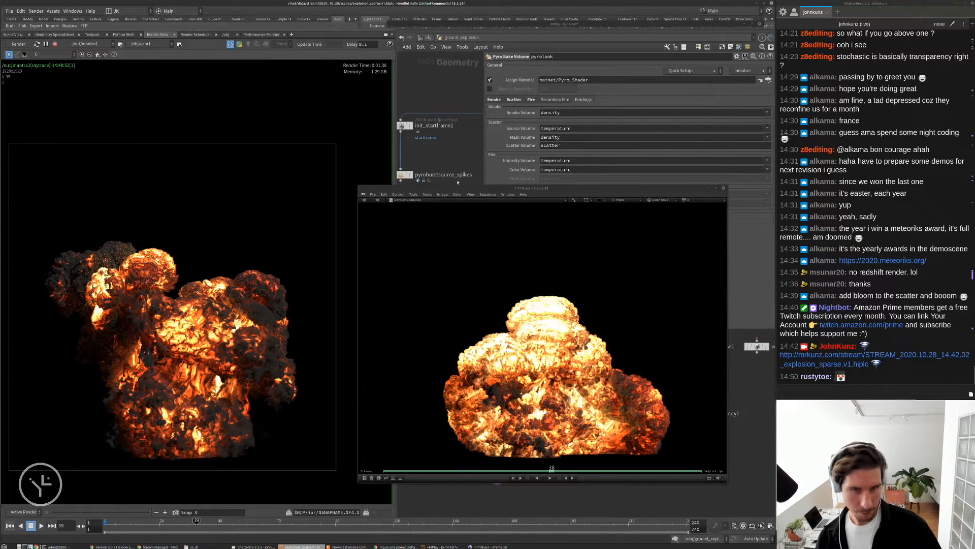
{"action": "left_click", "coordinate": [512, 277]}
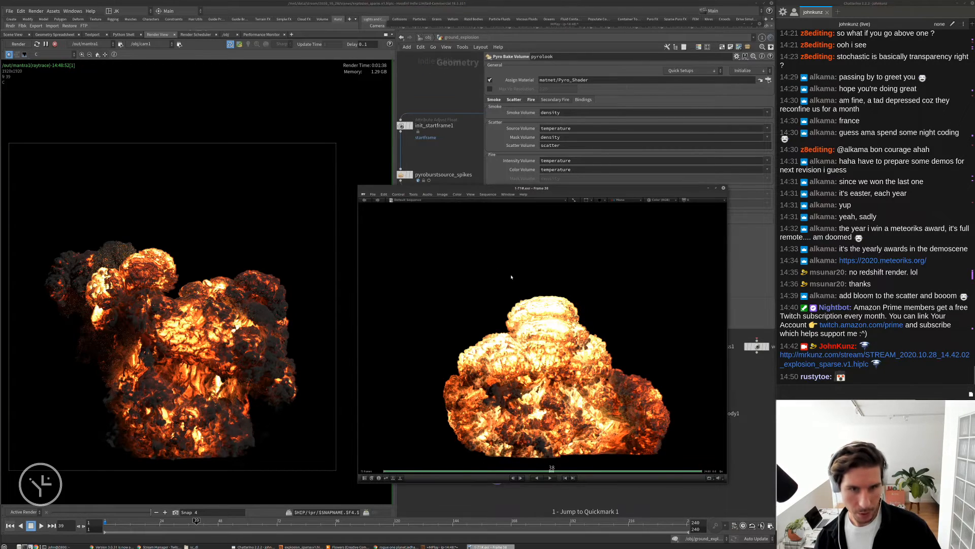
View the GPU explosion at 1:1 and 2:1, show frame 64 in full, and place the player beside the mantra render.
{"action": "key", "text": "1"}
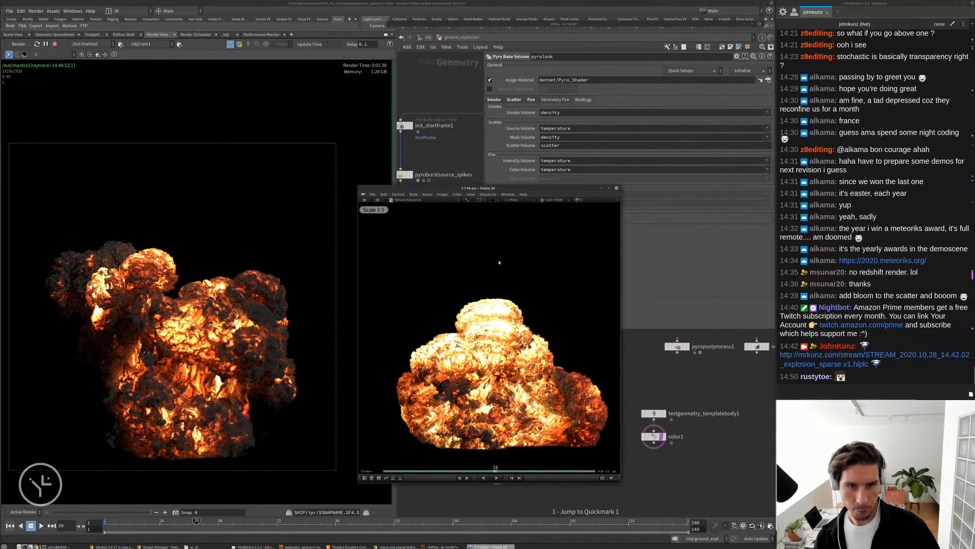
{"action": "key", "text": "2"}
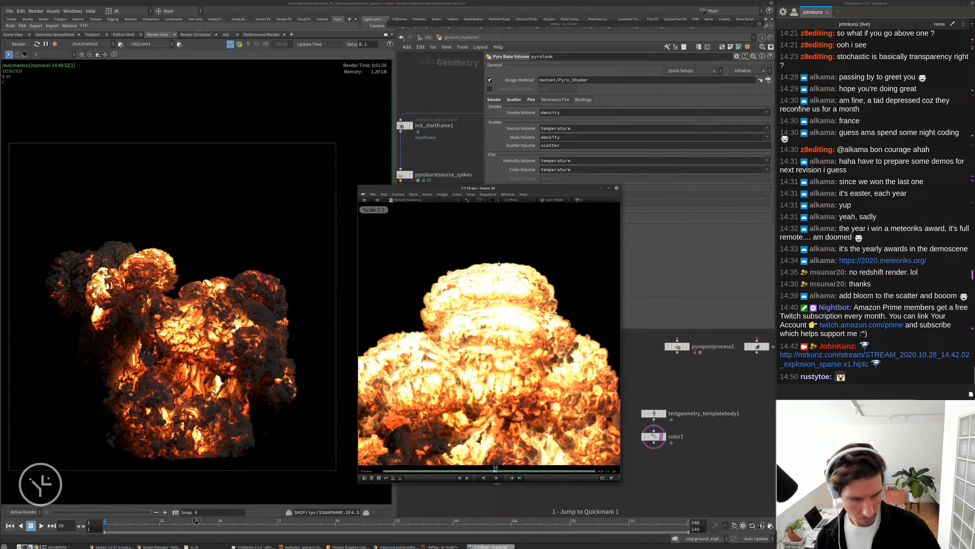
{"action": "key", "text": "w"}
{"action": "left_click_drag", "start_coordinate": [360, 19], "coordinate": [445, 129]}
{"action": "right_click", "coordinate": [526, 245]}
{"action": "left_click", "coordinate": [623, 236]}
{"action": "middle_click_drag", "start_coordinate": [619, 247], "coordinate": [579, 282], "text": "ctrl"}
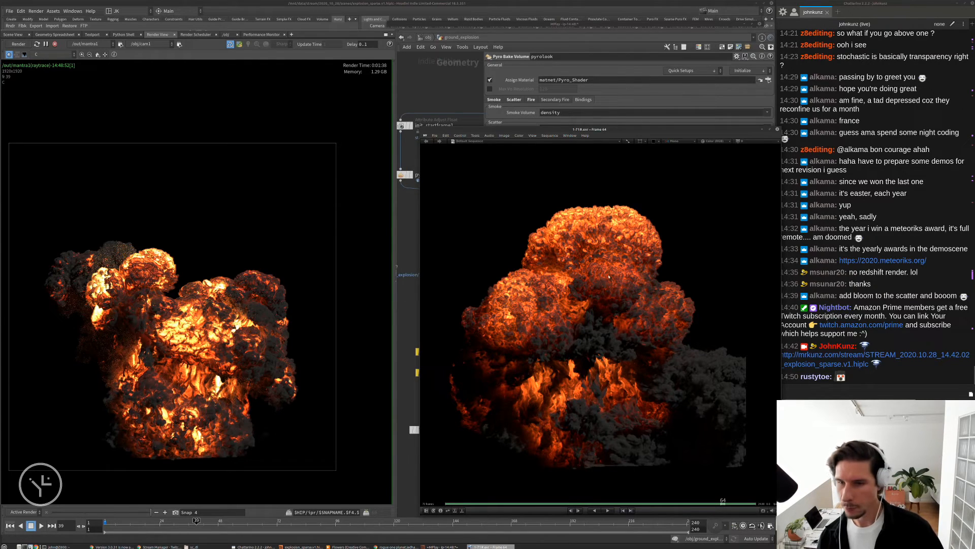
{"action": "left_click_drag", "start_coordinate": [630, 133], "coordinate": [601, 114]}
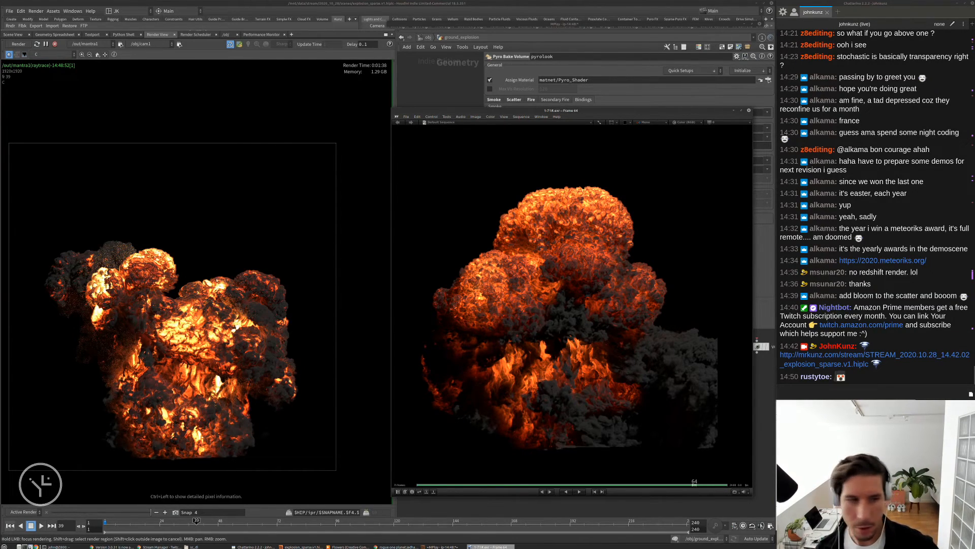
Minimize the RV player and move the init_startframe1 node down, level with offset_startframe above pyroburstsource_spikes.
{"action": "left_click", "coordinate": [465, 104]}
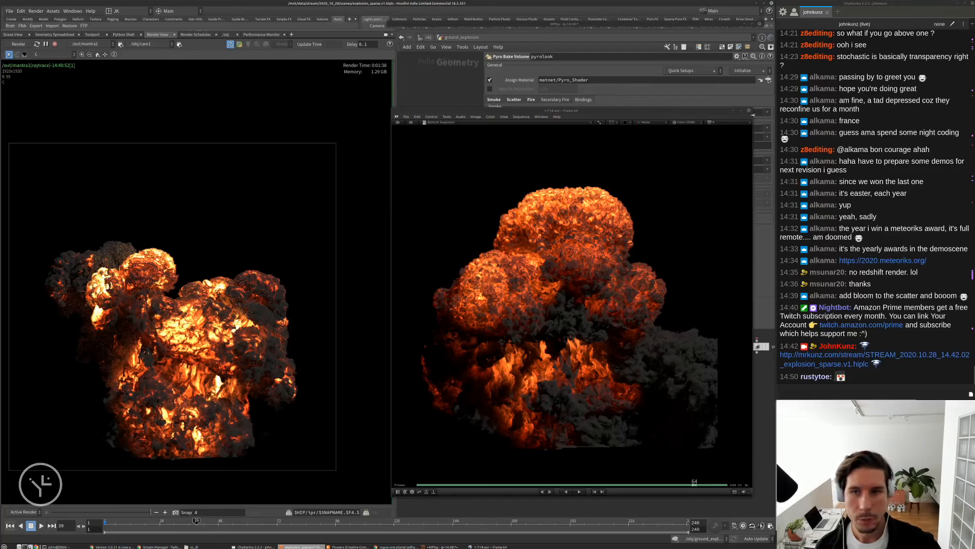
{"action": "left_click", "coordinate": [734, 110]}
{"action": "scroll", "coordinate": [504, 451], "scroll_direction": "up", "scroll_amount": 3}
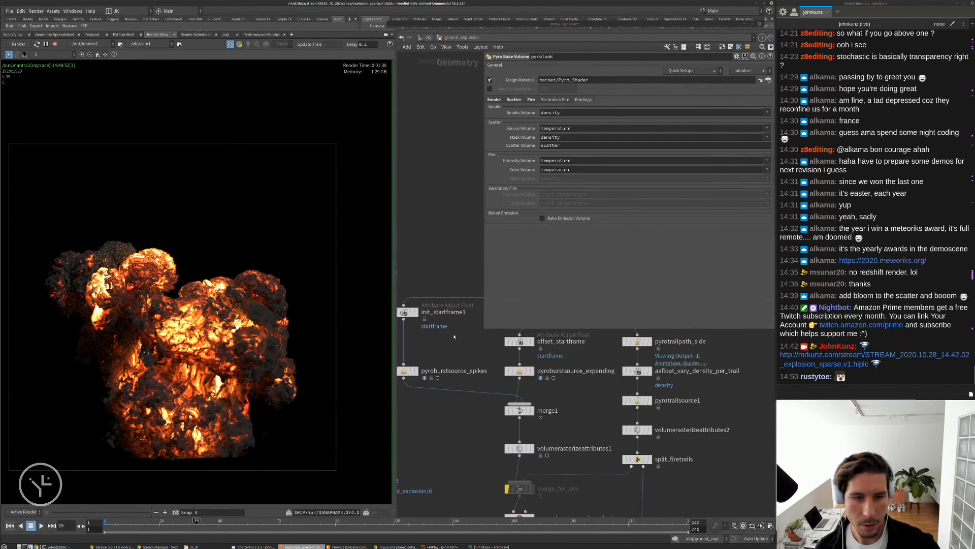
{"action": "middle_click_drag", "start_coordinate": [513, 466], "coordinate": [481, 387]}
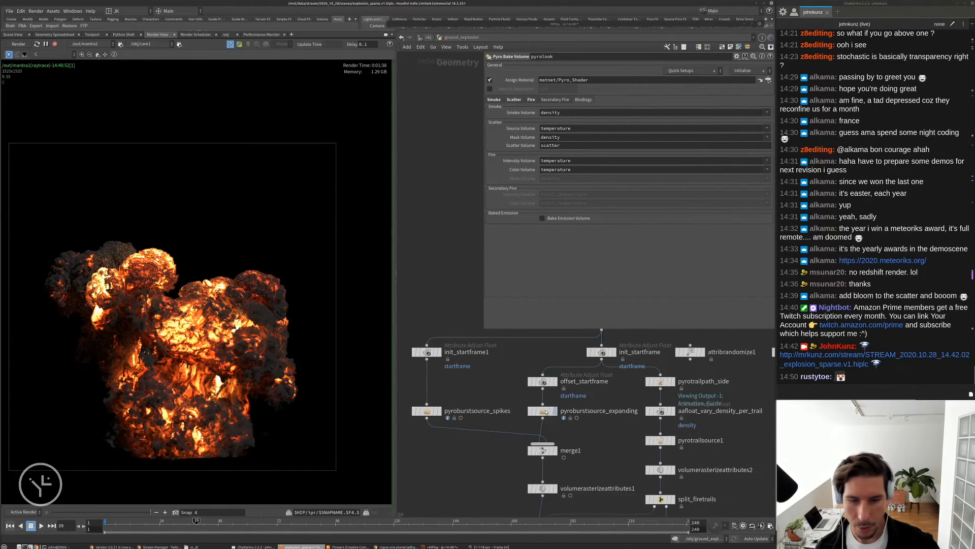
{"action": "left_click_drag", "start_coordinate": [427, 352], "coordinate": [427, 382]}
Look over the whole ground_explosion node network, from the scattered sources down to the RENDER_Ground_Explosion output.
{"action": "scroll", "coordinate": [484, 377], "scroll_direction": "down", "scroll_amount": 2}
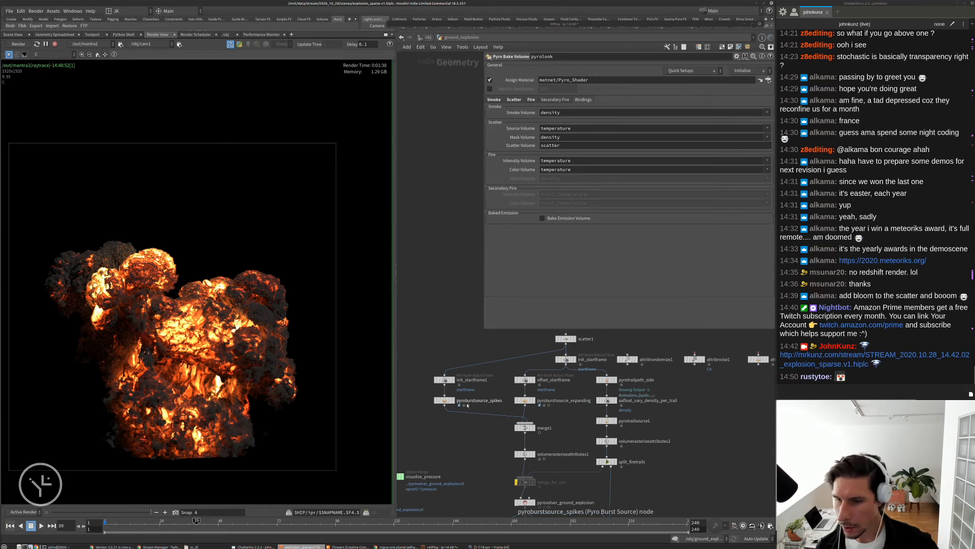
{"action": "middle_click_drag", "start_coordinate": [503, 343], "coordinate": [502, 399]}
{"action": "scroll", "coordinate": [502, 391], "scroll_direction": "down", "scroll_amount": 2}
{"action": "scroll", "coordinate": [473, 364], "scroll_direction": "down", "scroll_amount": 2}
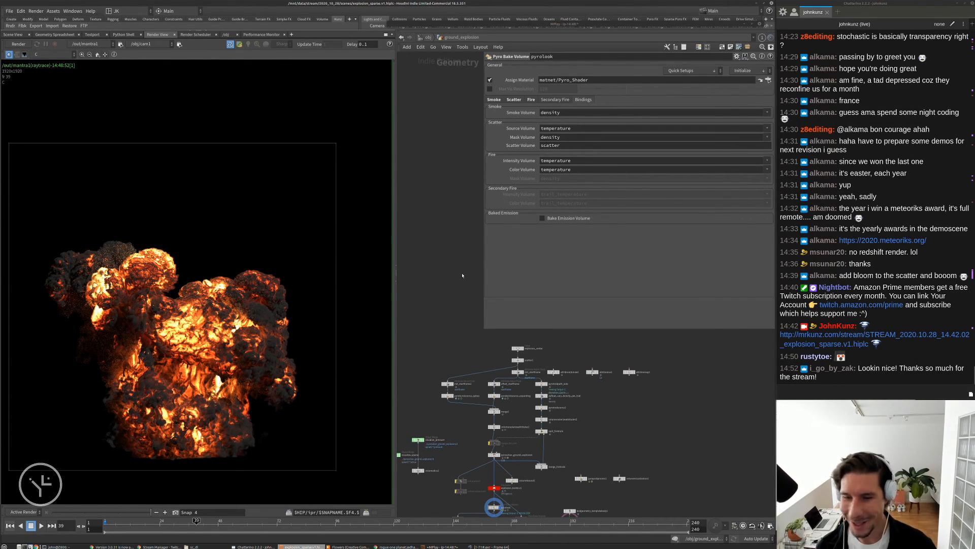
{"action": "middle_click_drag", "start_coordinate": [462, 275], "coordinate": [458, 237]}
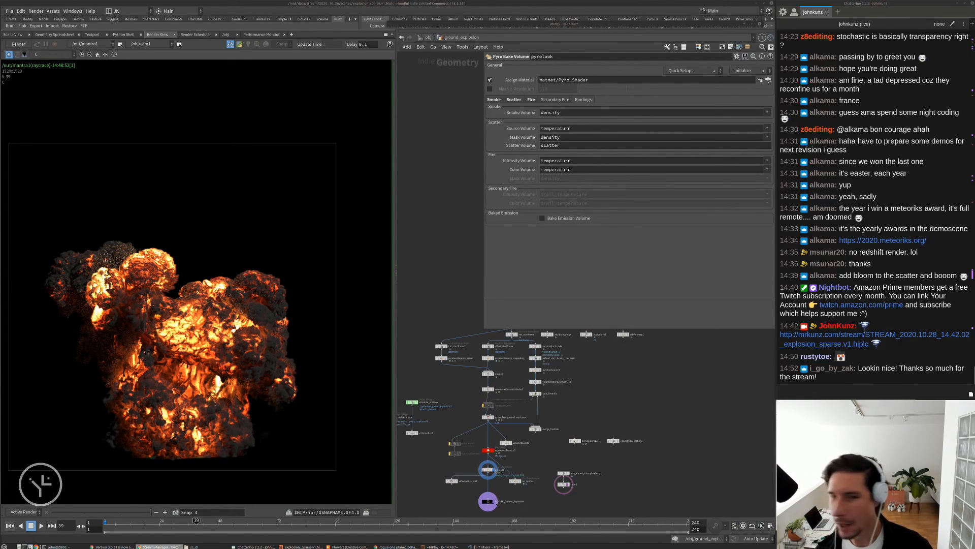
{"action": "left_click", "coordinate": [725, 373]}
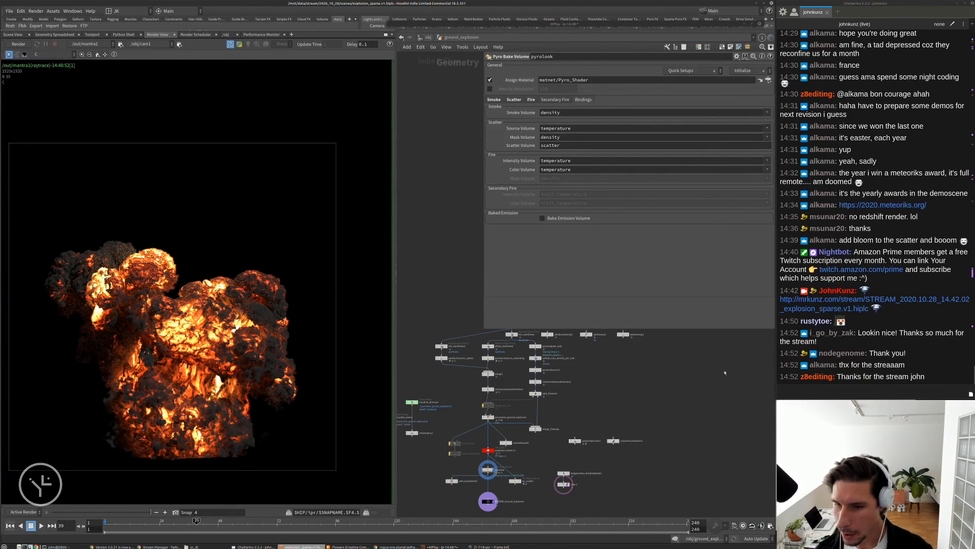